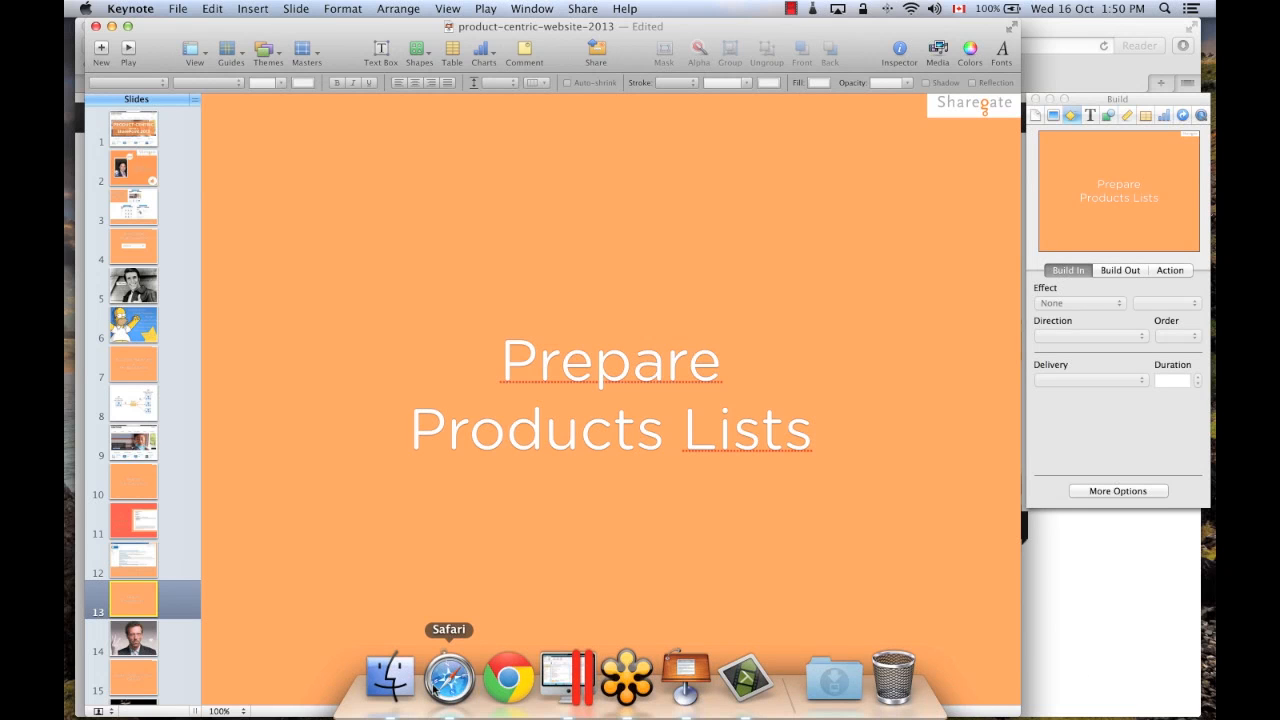
- Switch to Safari and open Central Administration's site collection creation form to view the Publishing templates
click(449, 680)
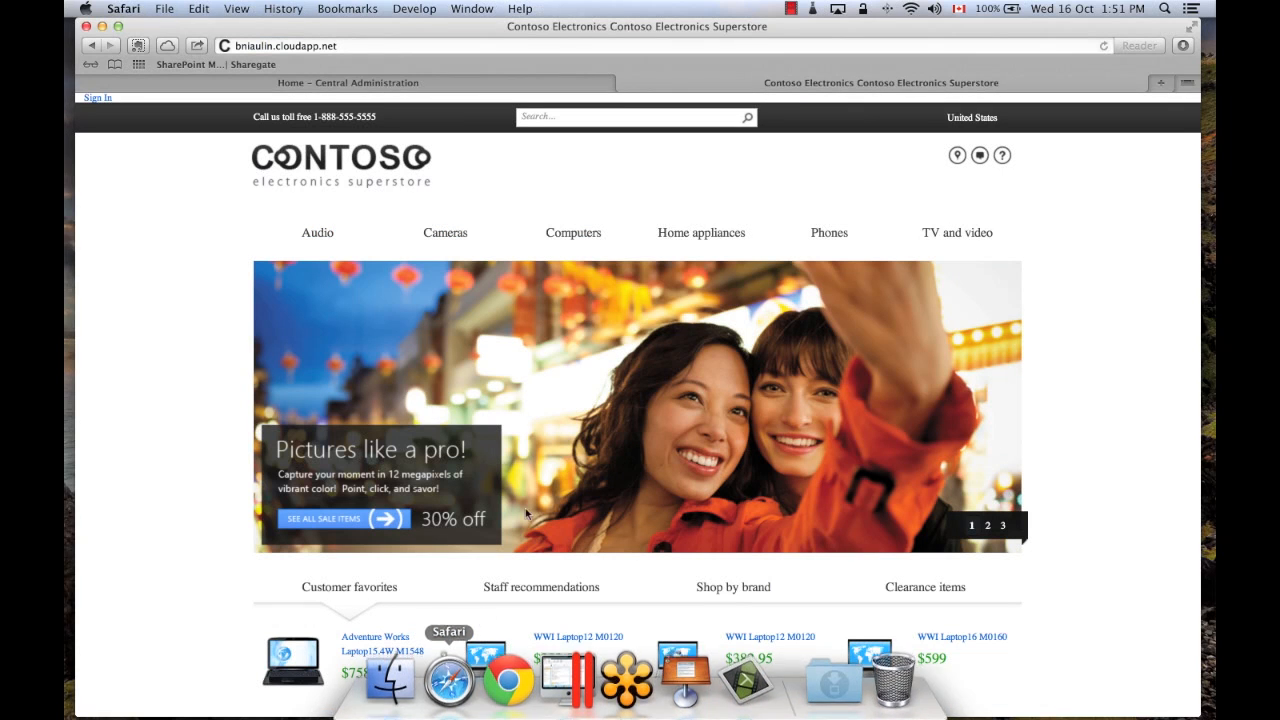
click(472, 83)
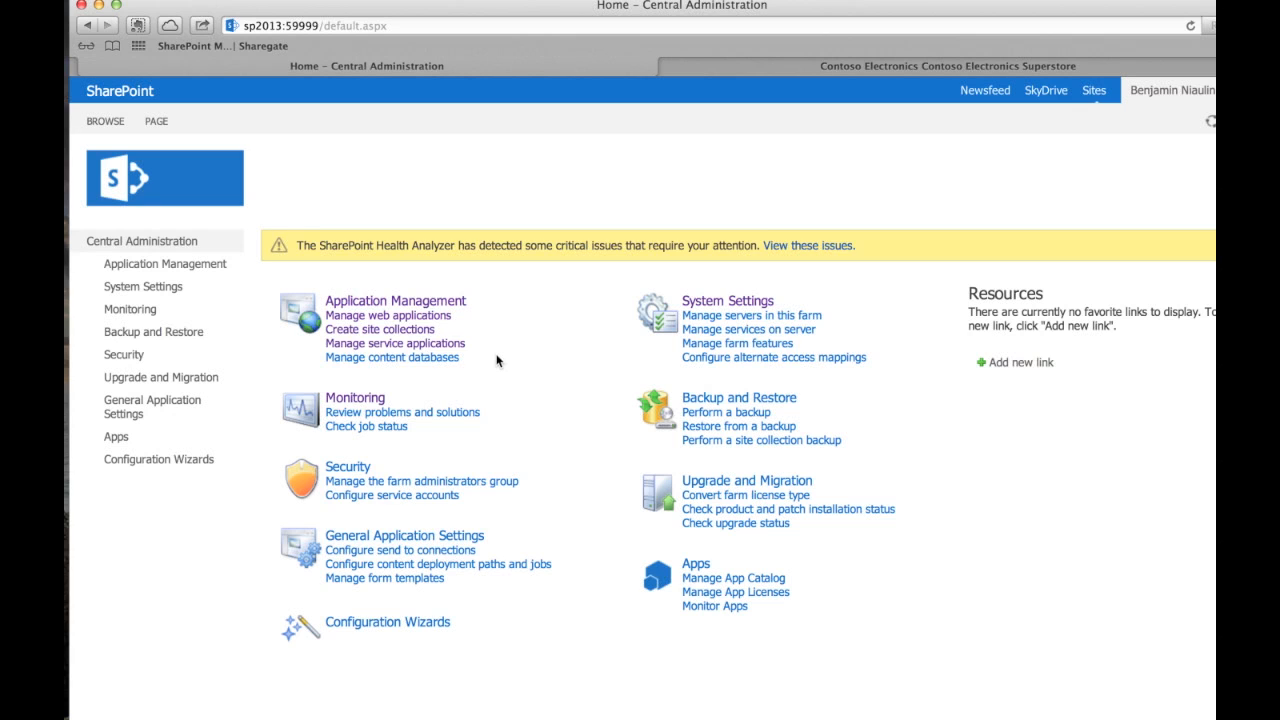
click(382, 333)
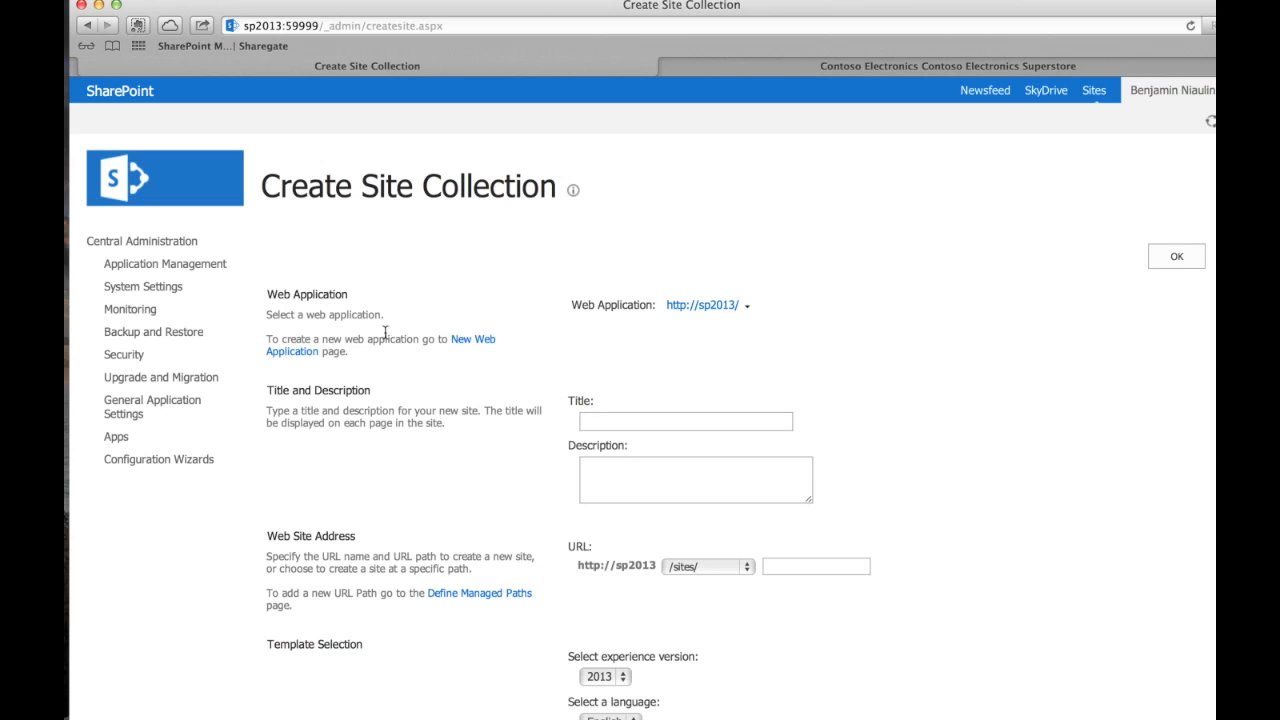
scroll(935, 380, down, 5)
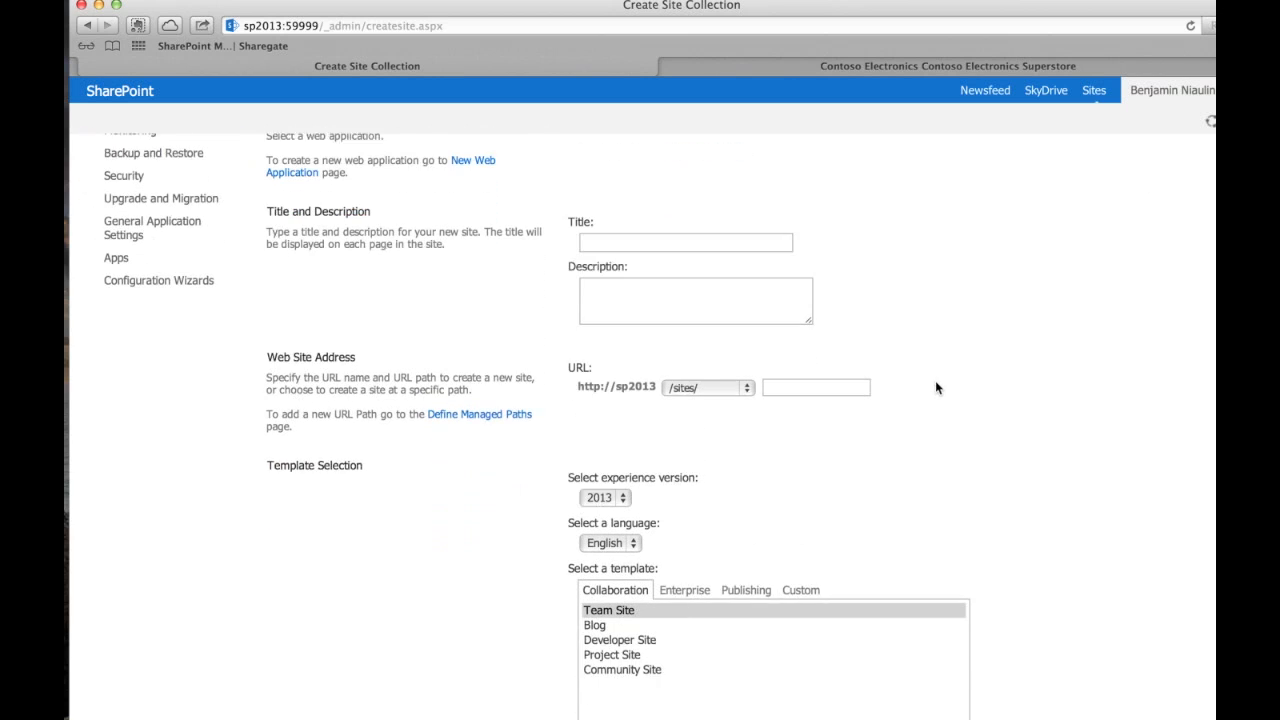
click(746, 570)
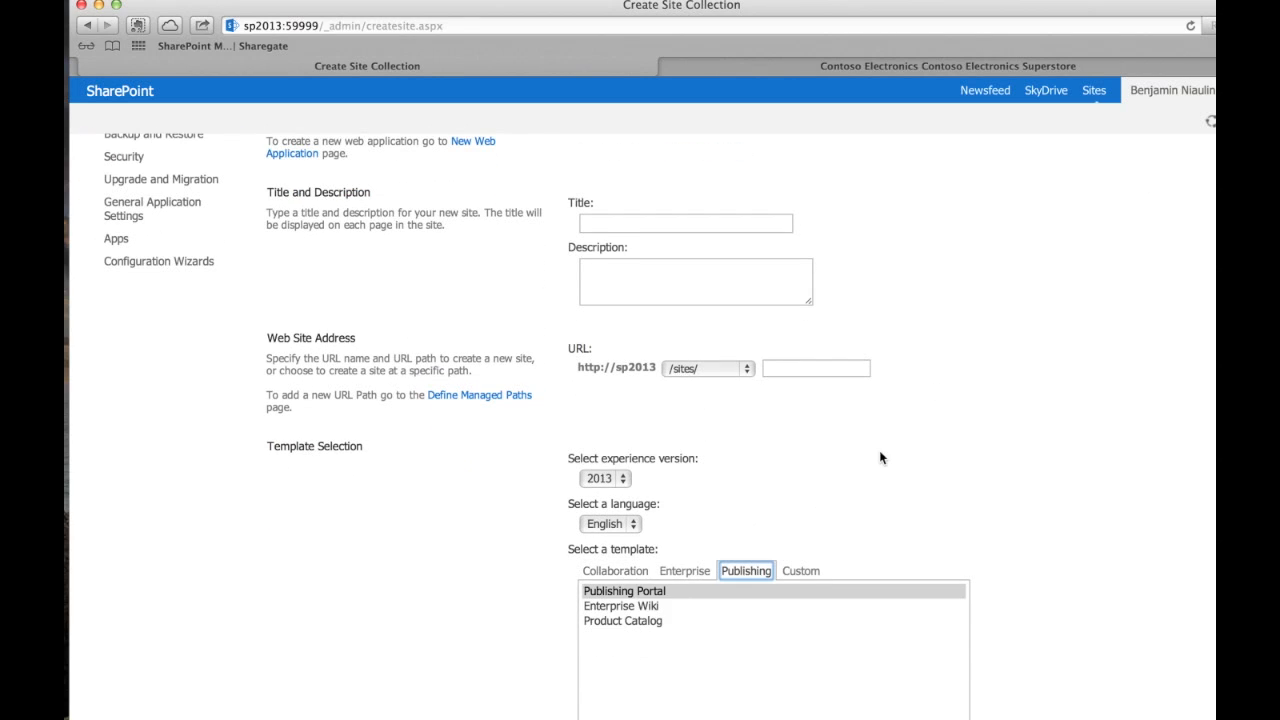
scroll(753, 535, down, 2)
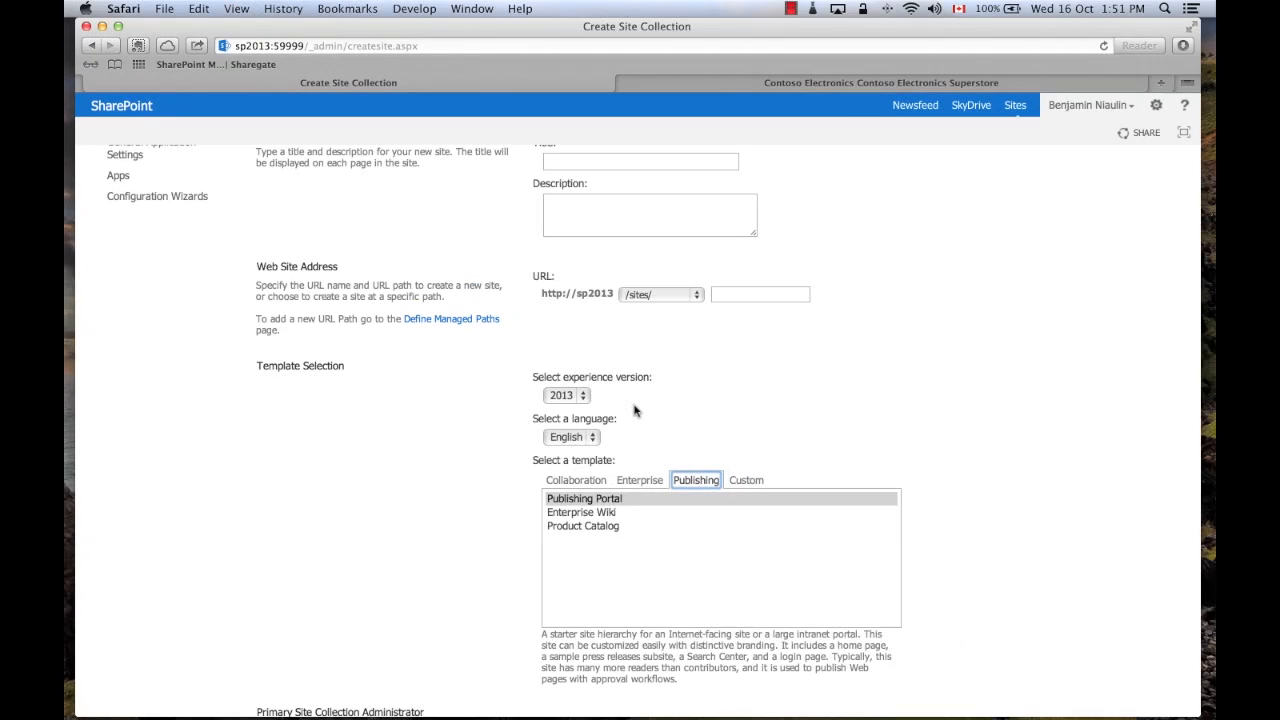
- Open the Catalog site from the followed sites and look through the items in its Products list
click(1018, 107)
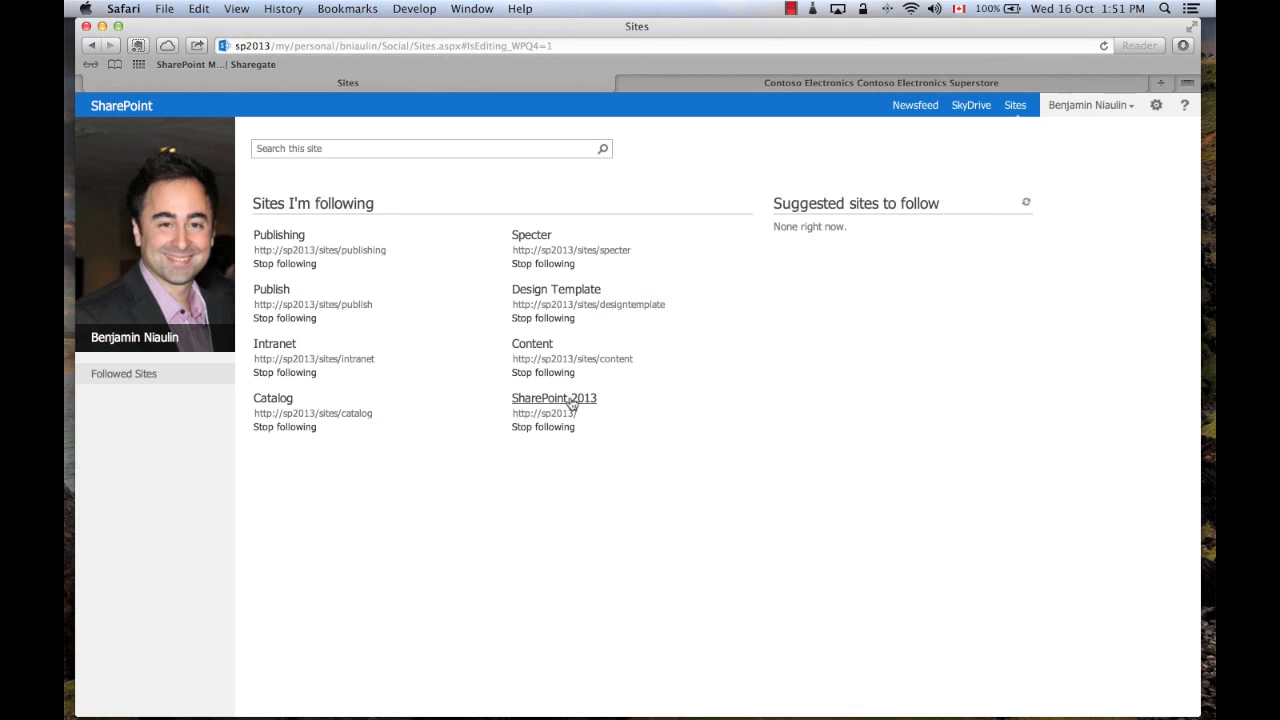
click(270, 399)
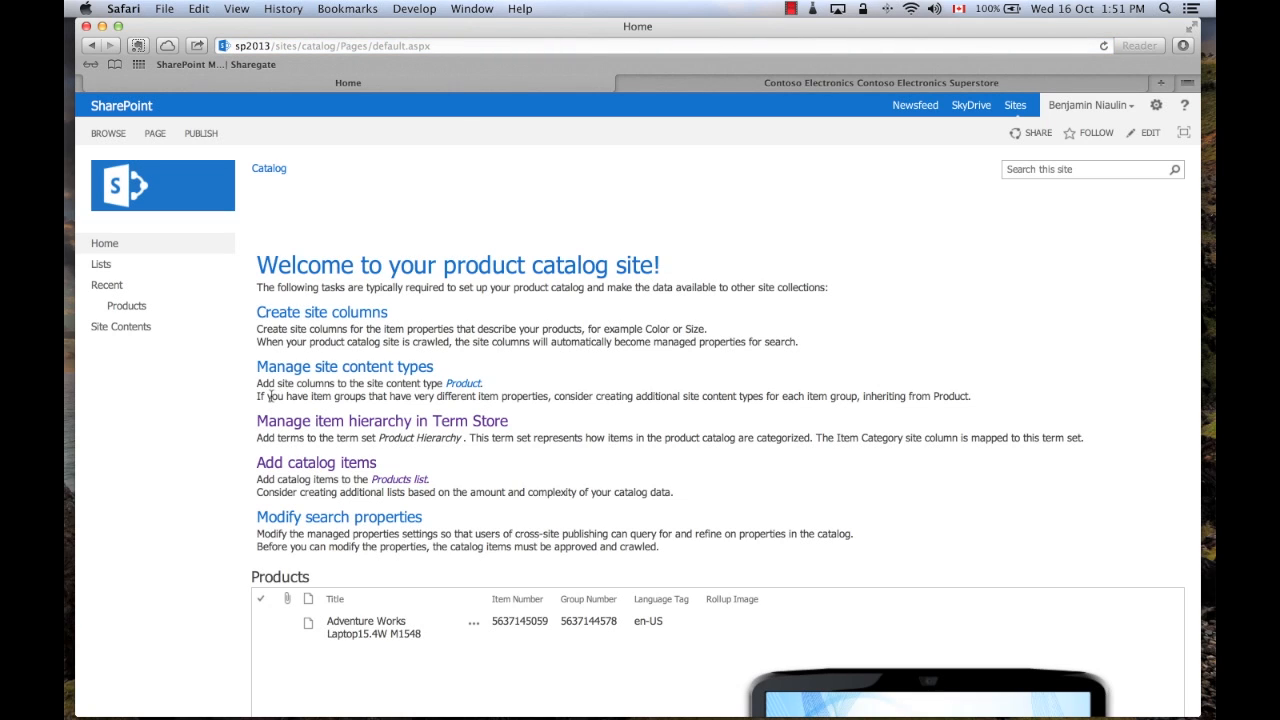
click(128, 310)
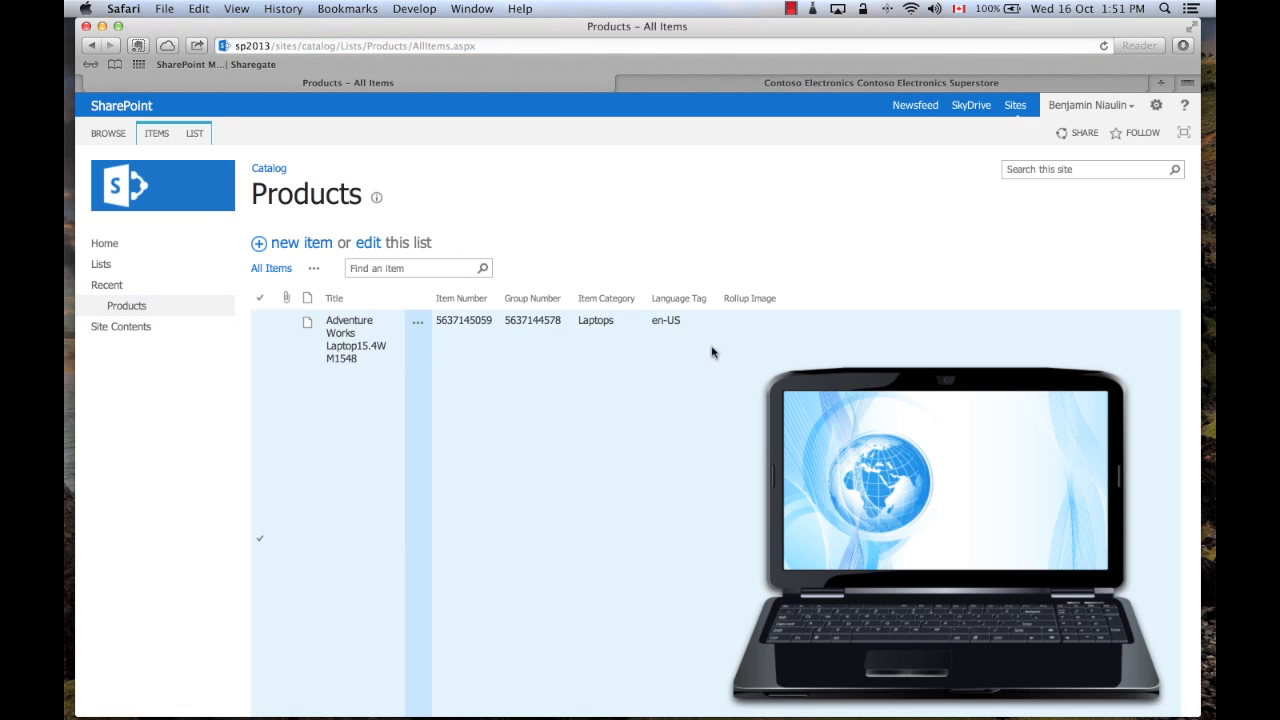
scroll(652, 338, down, 2)
scroll(652, 338, down, 10)
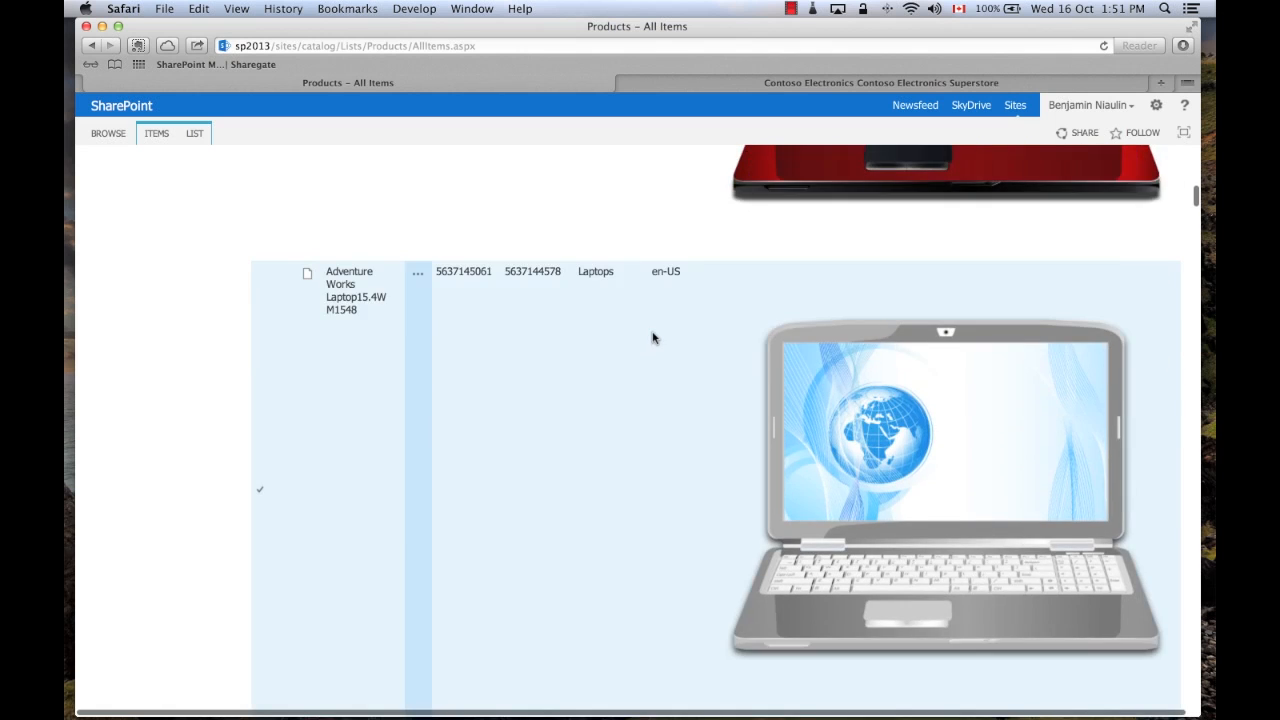
scroll(652, 338, up, 4)
scroll(652, 338, up, 6)
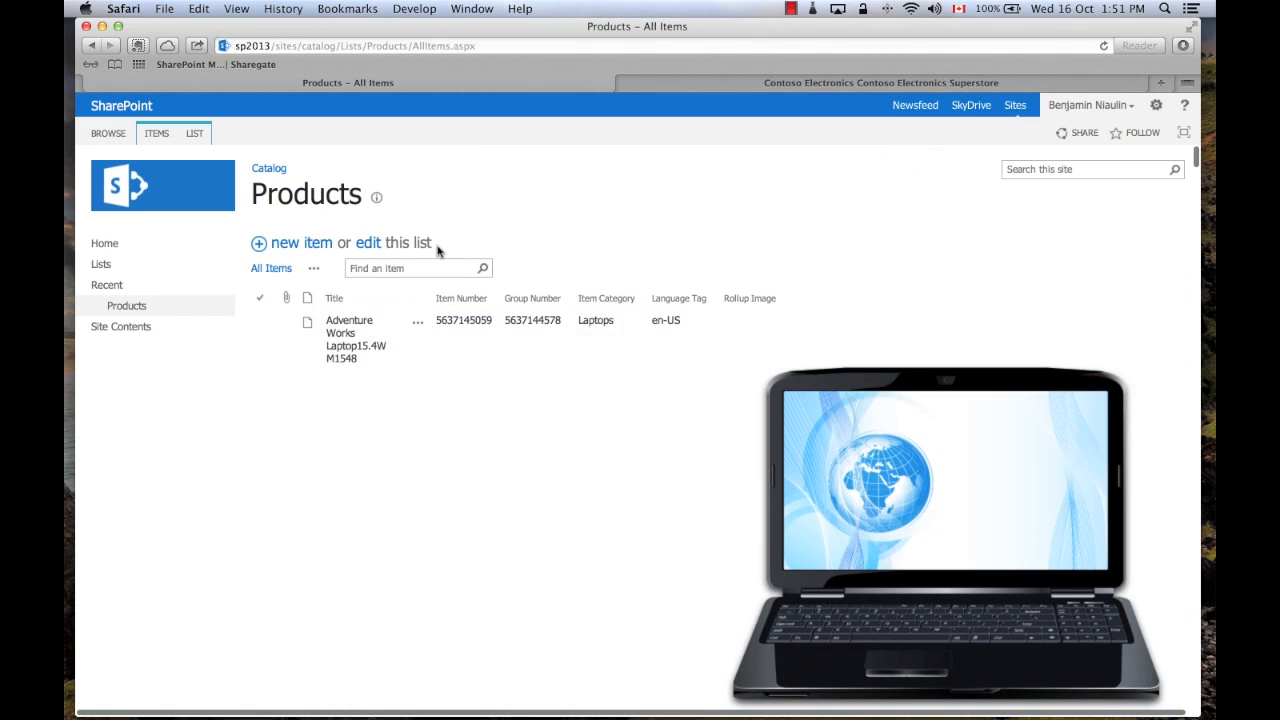
- Open the Products list's settings and look over its general settings and content types
click(197, 133)
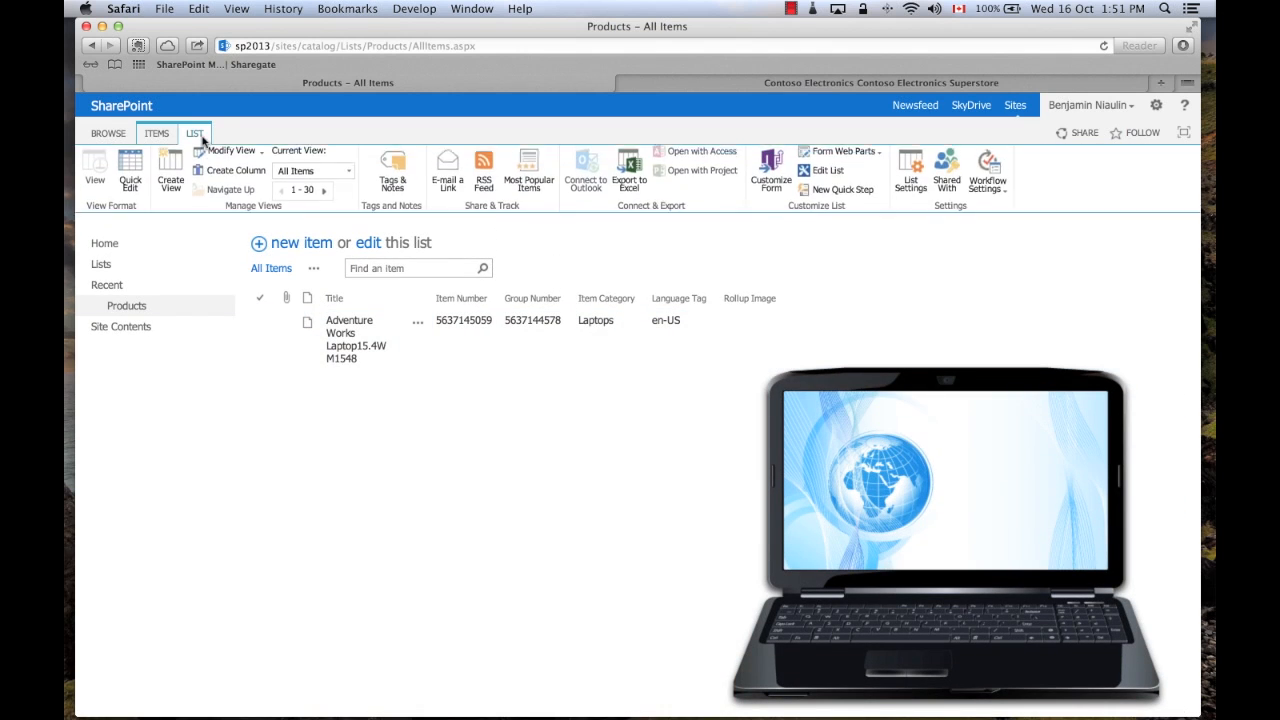
click(913, 185)
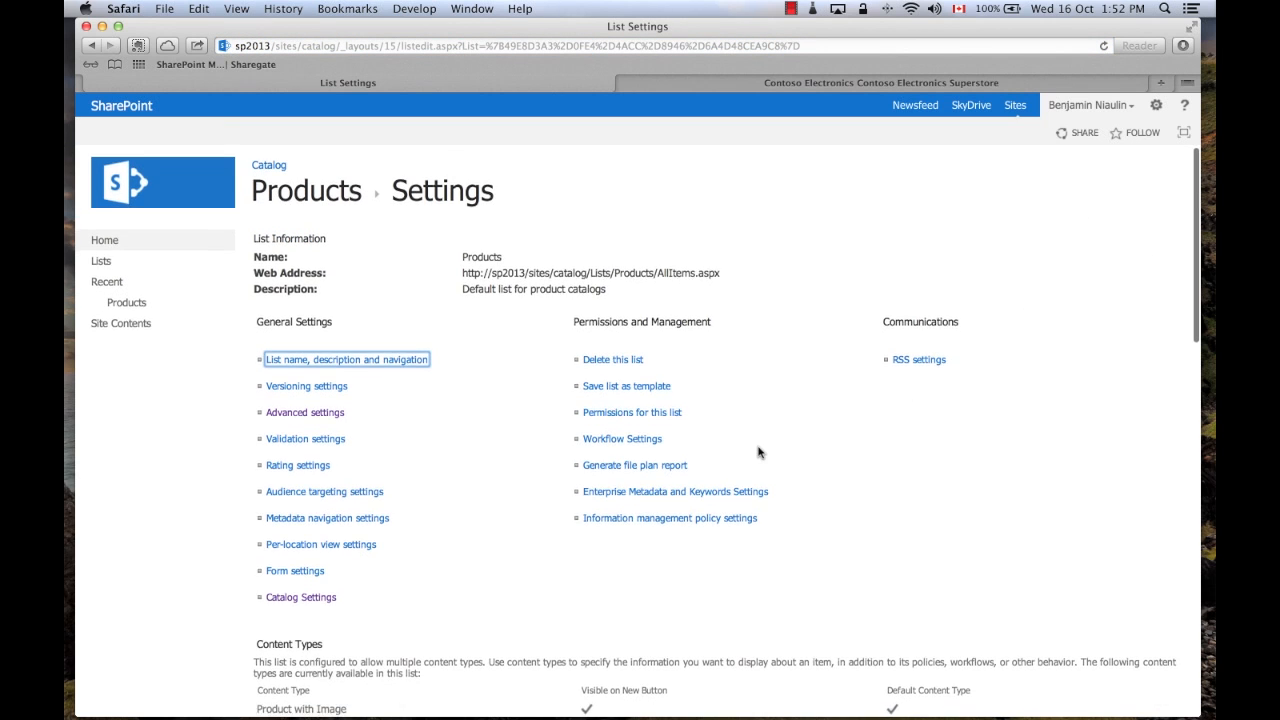
scroll(758, 452, down, 3)
scroll(758, 452, up, 3)
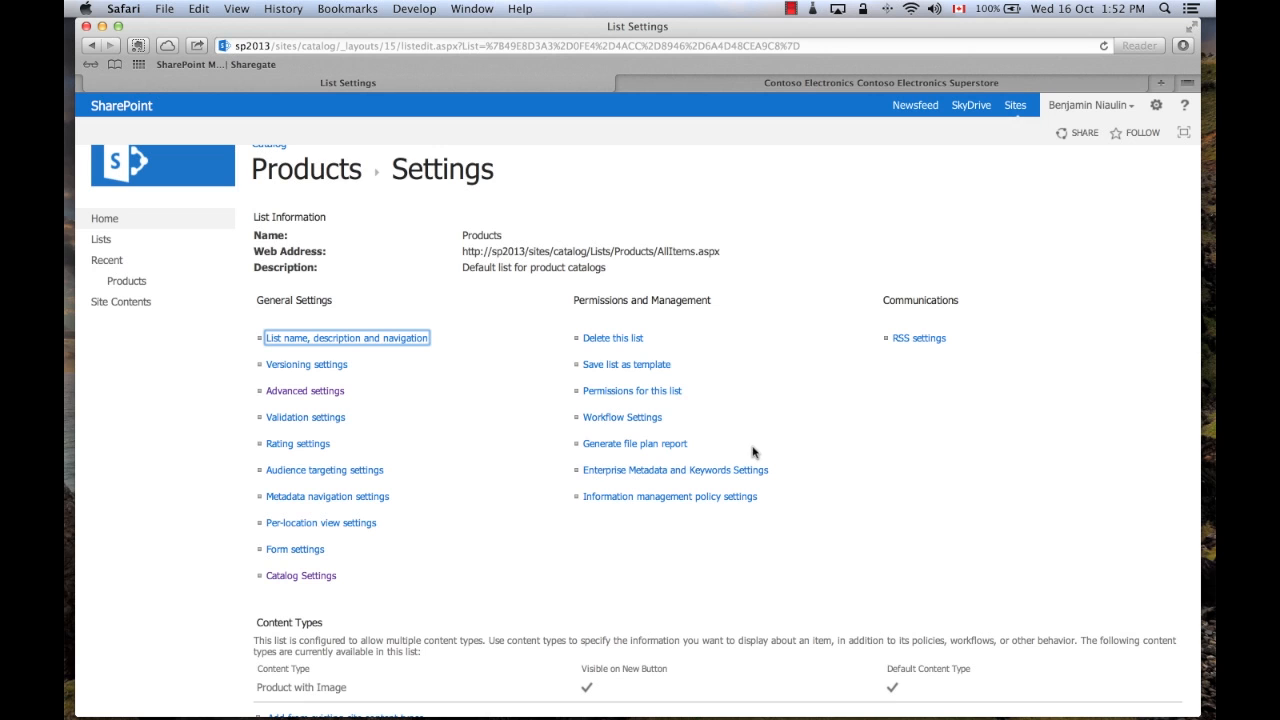
scroll(365, 445, down, 3)
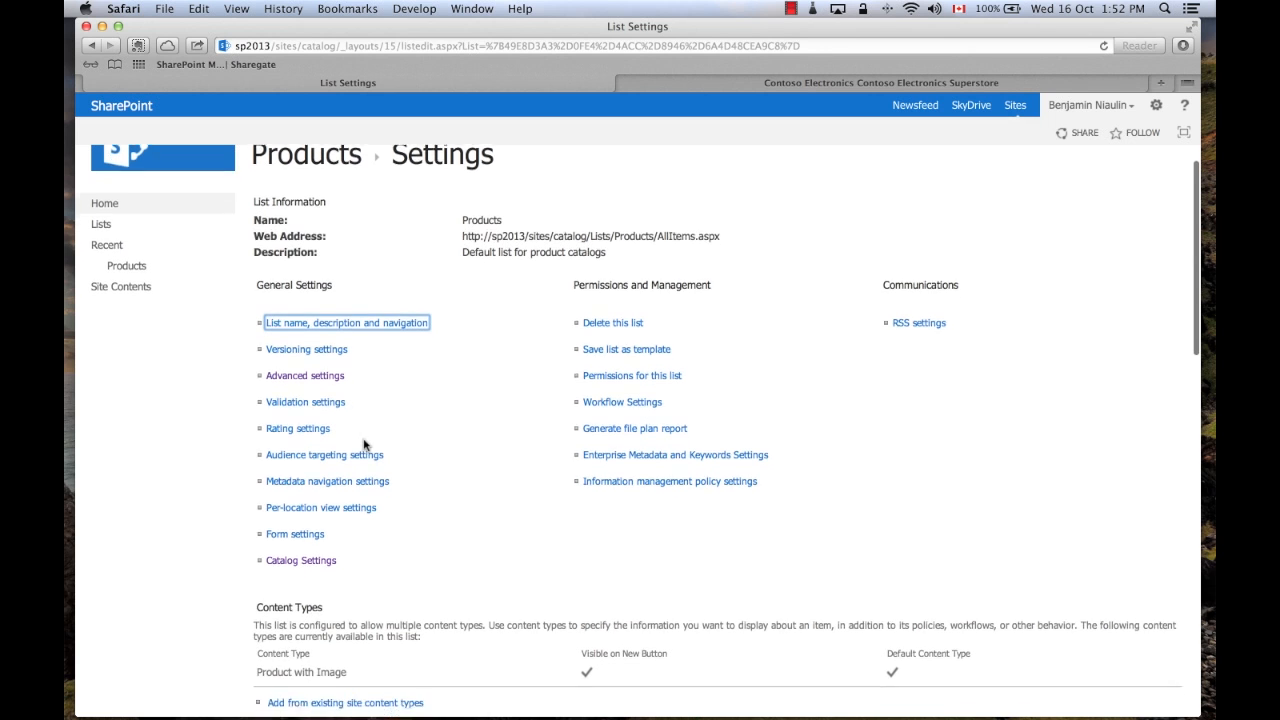
scroll(365, 445, down, 3)
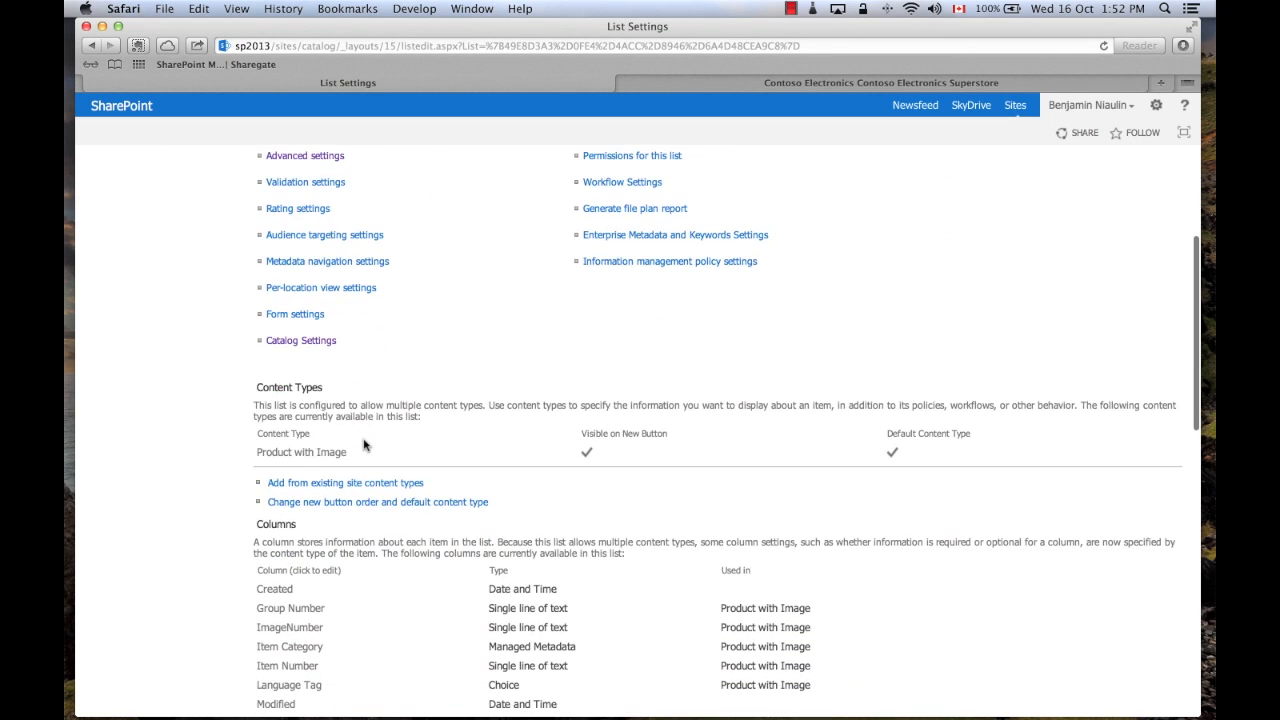
scroll(365, 445, up, 6)
scroll(418, 378, down, 10)
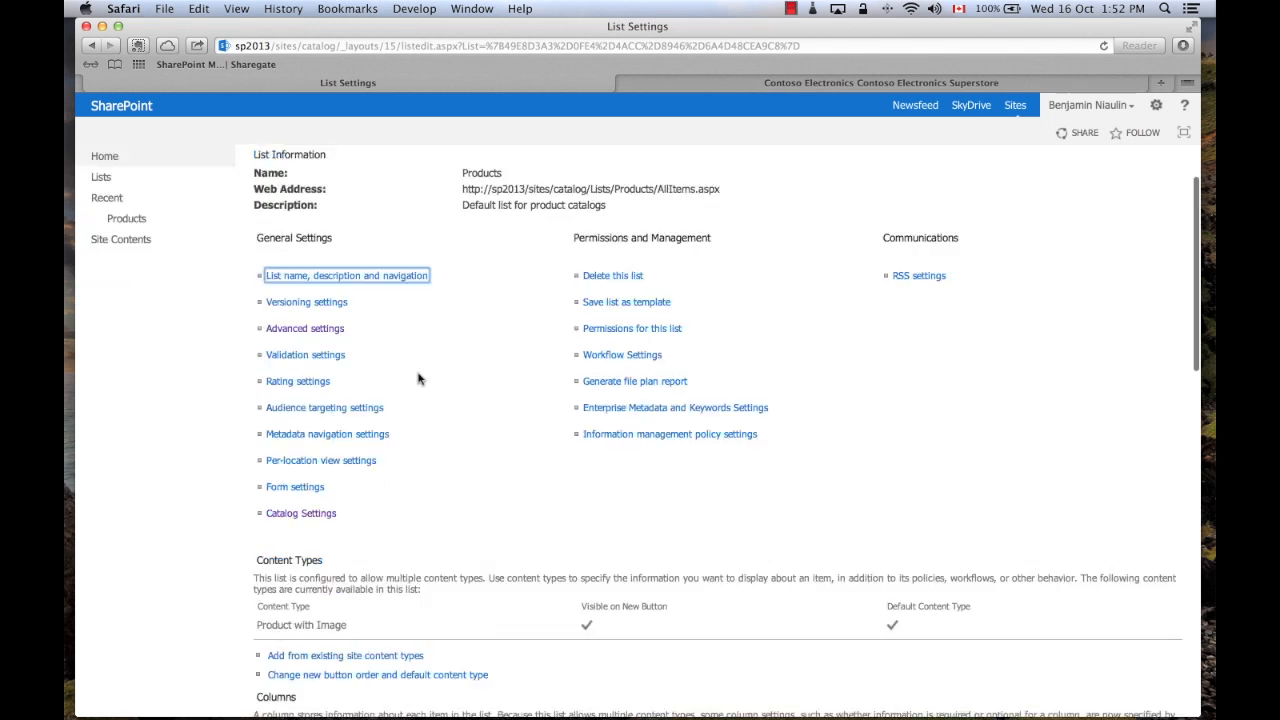
- Examine the full set of columns and their types used by the Product with Image content type
scroll(280, 320, up, 1)
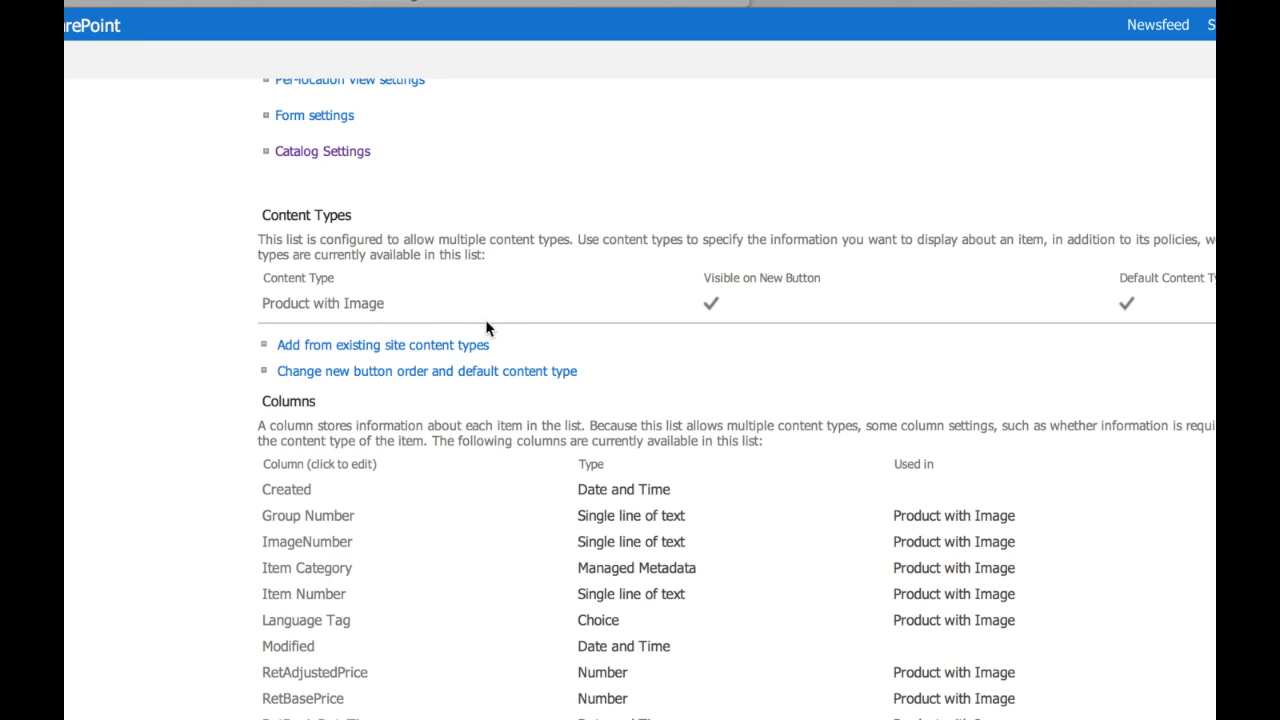
scroll(490, 328, down, 3)
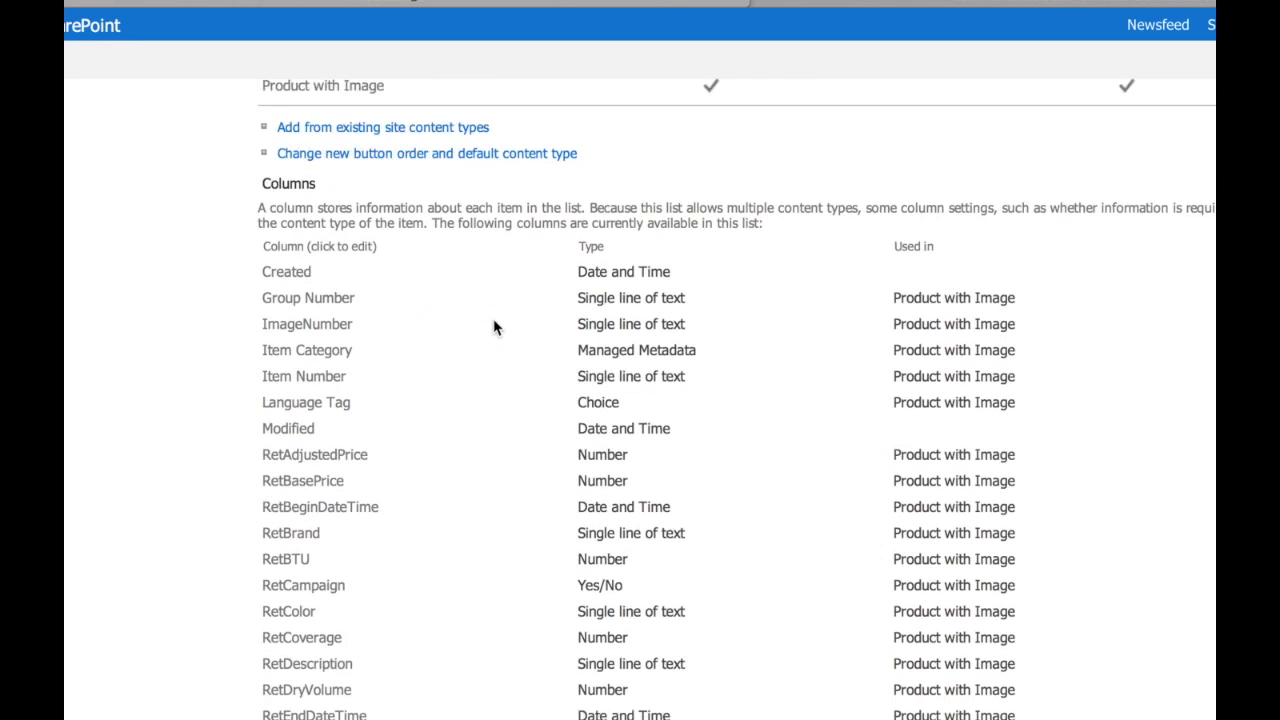
scroll(447, 350, down, 4)
scroll(446, 352, down, 3)
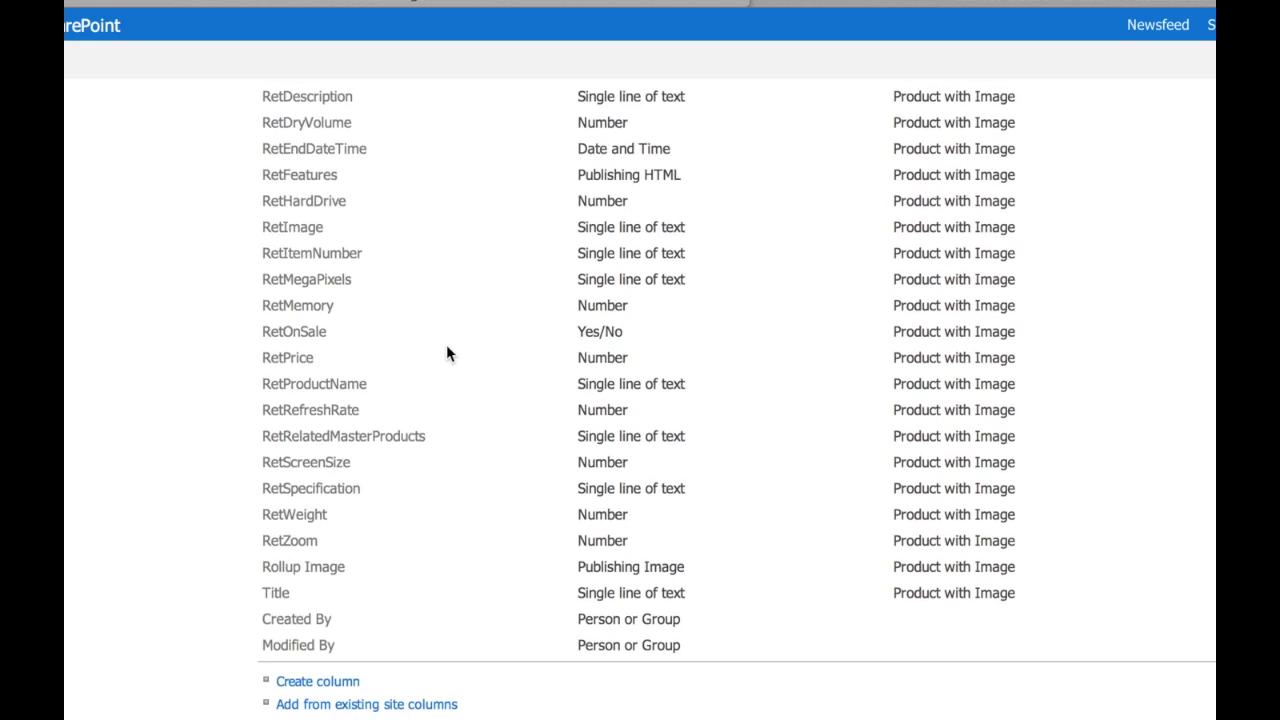
scroll(446, 352, up, 1)
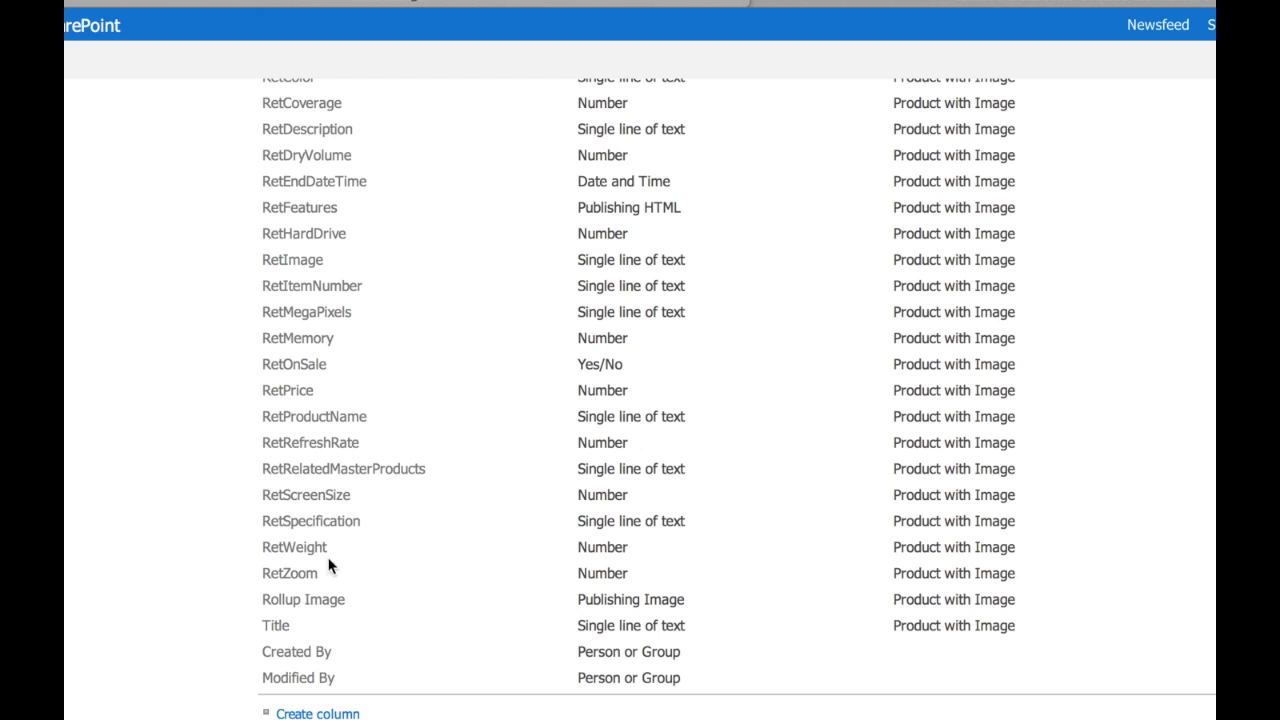
scroll(350, 540, up, 4)
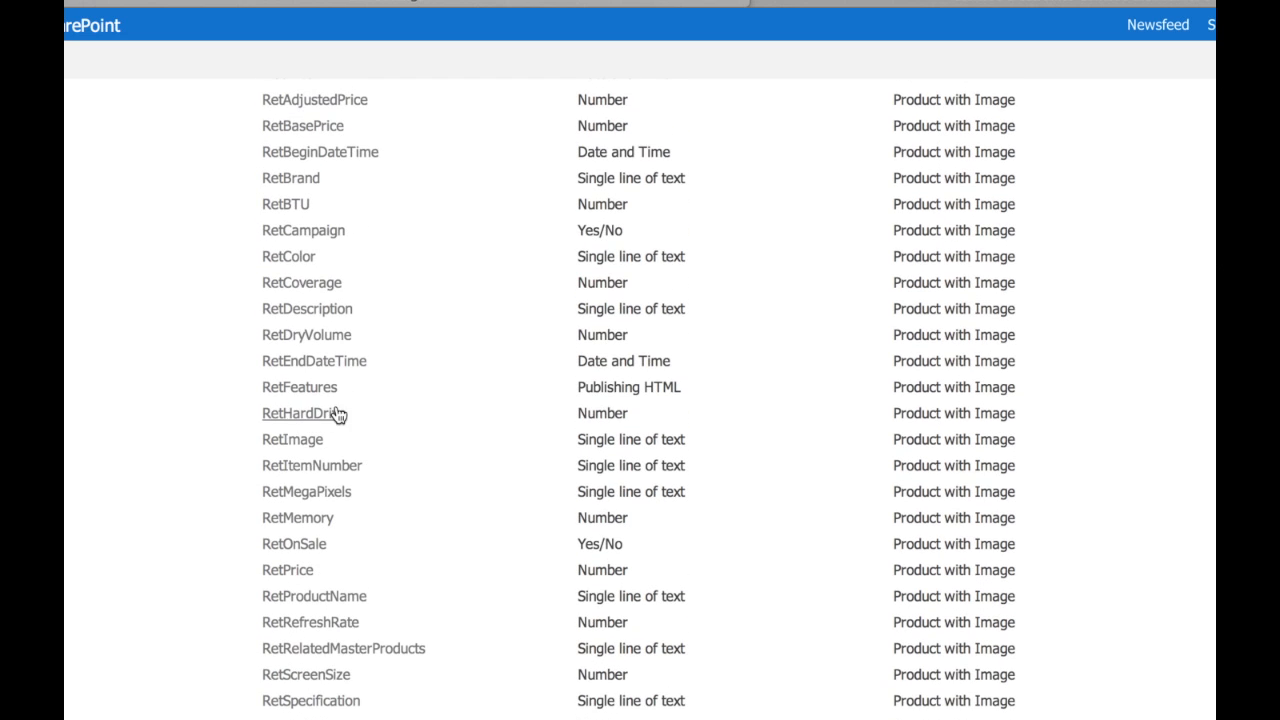
scroll(397, 368, up, 10)
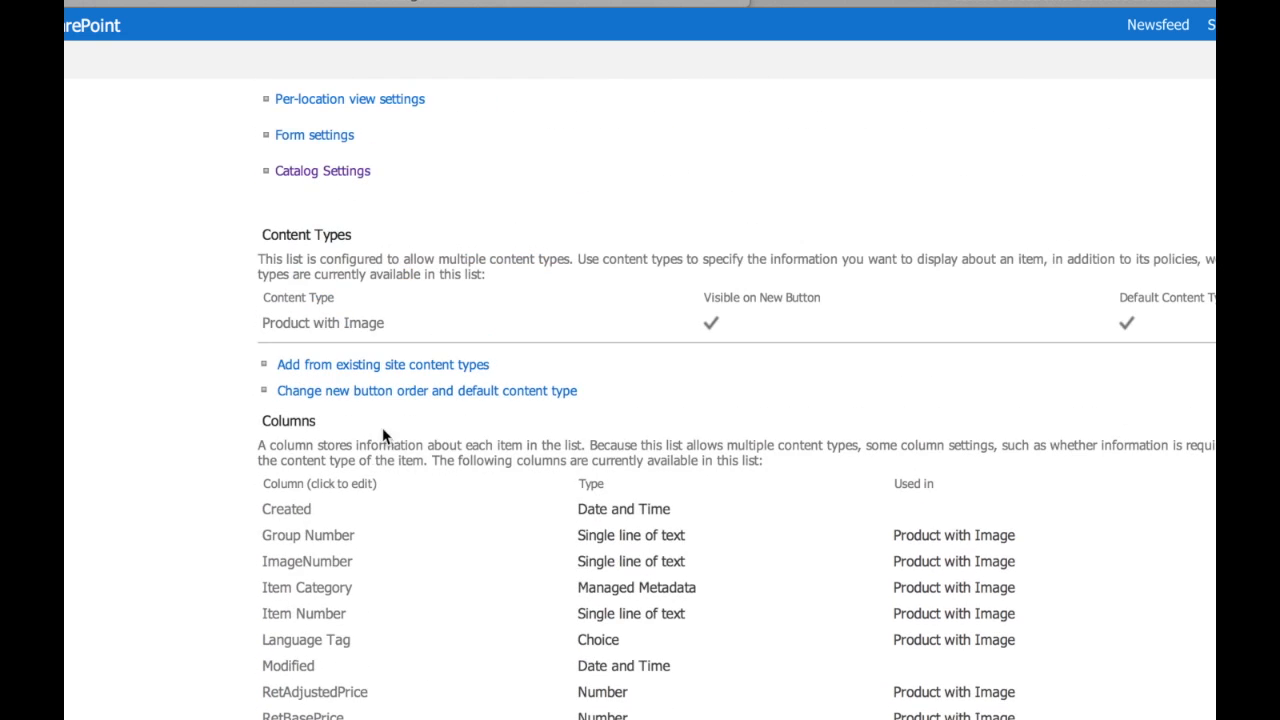
scroll(382, 435, down, 3)
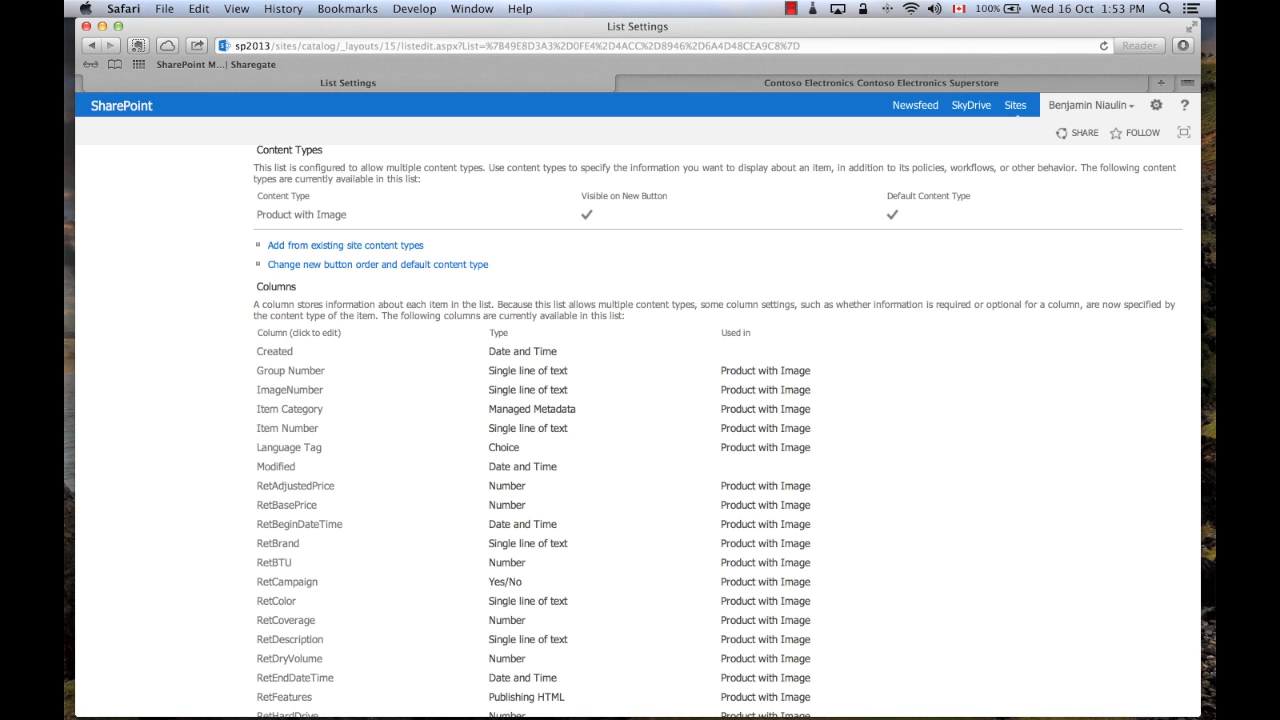
key(super+Tab)
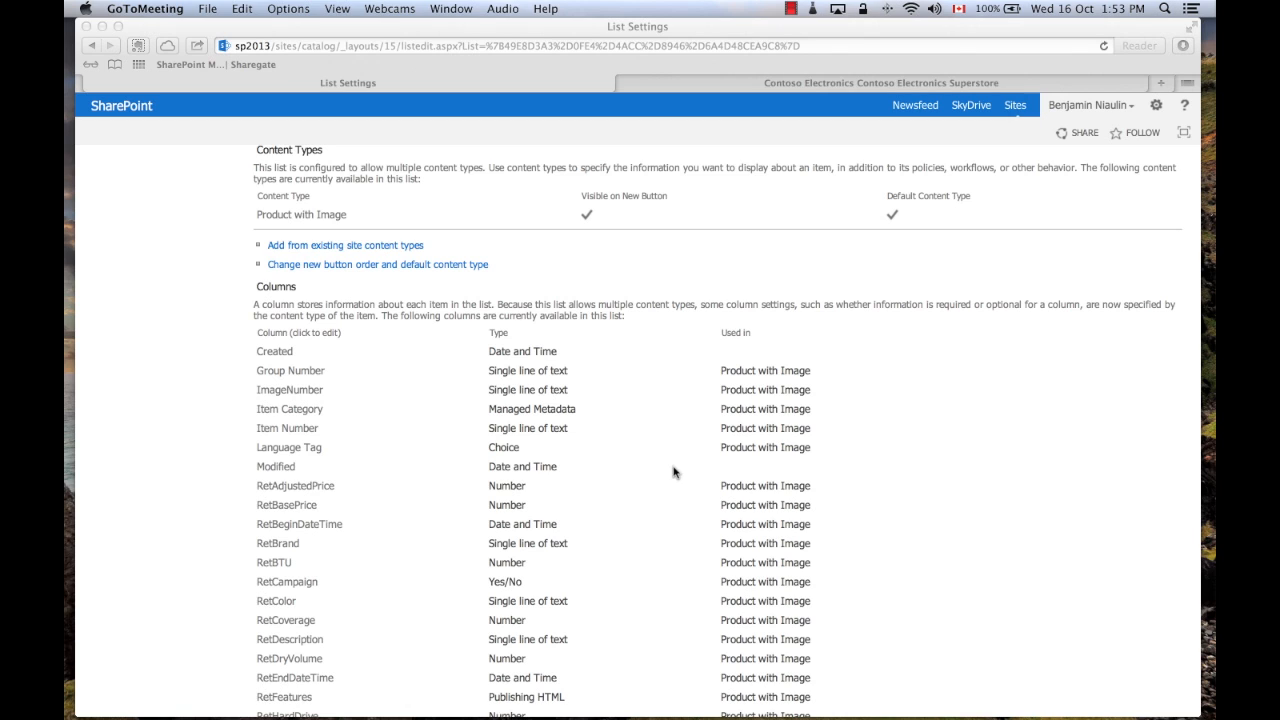
click(604, 395)
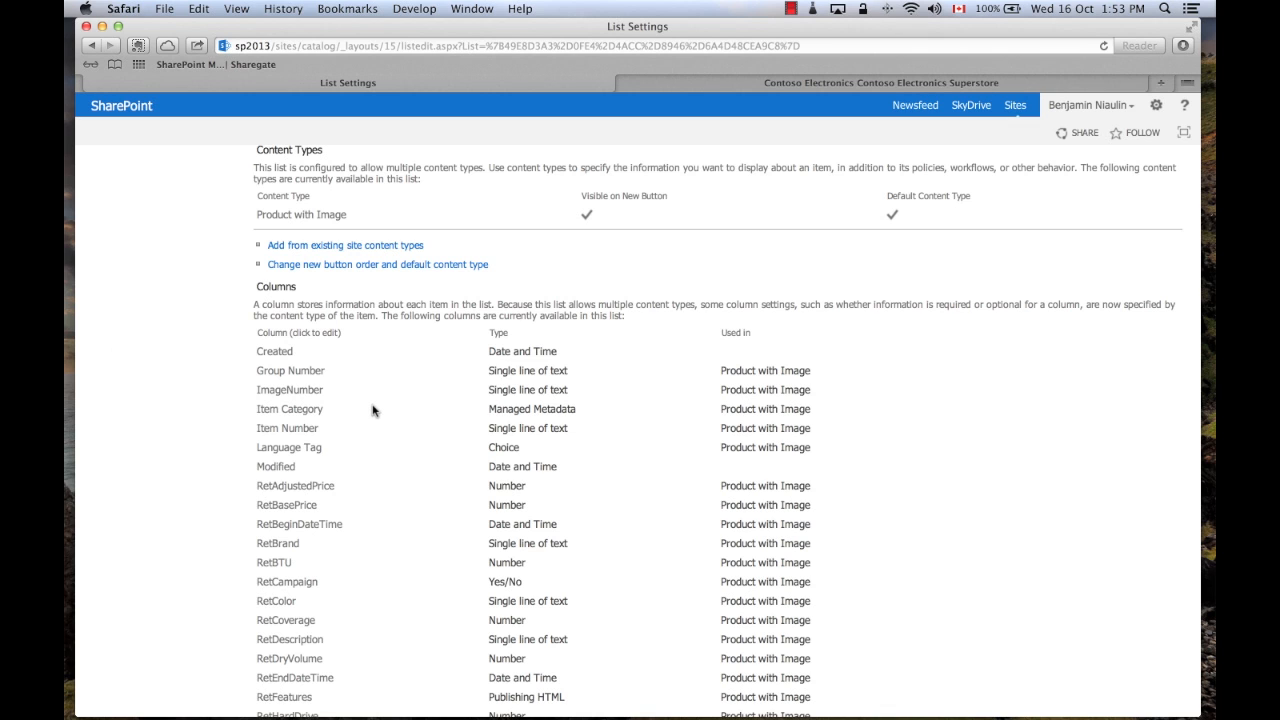
- Review the list's columns once more and return to the items of the Products list
scroll(372, 410, down, 3)
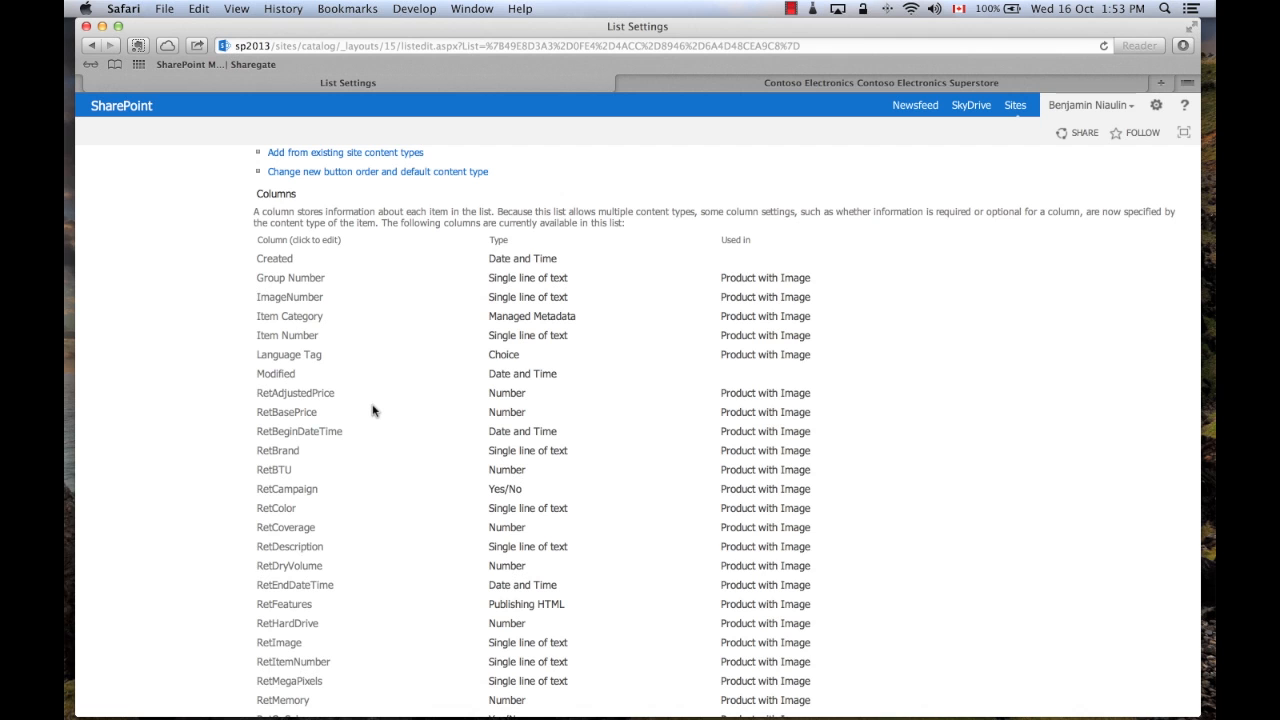
scroll(372, 410, down, 5)
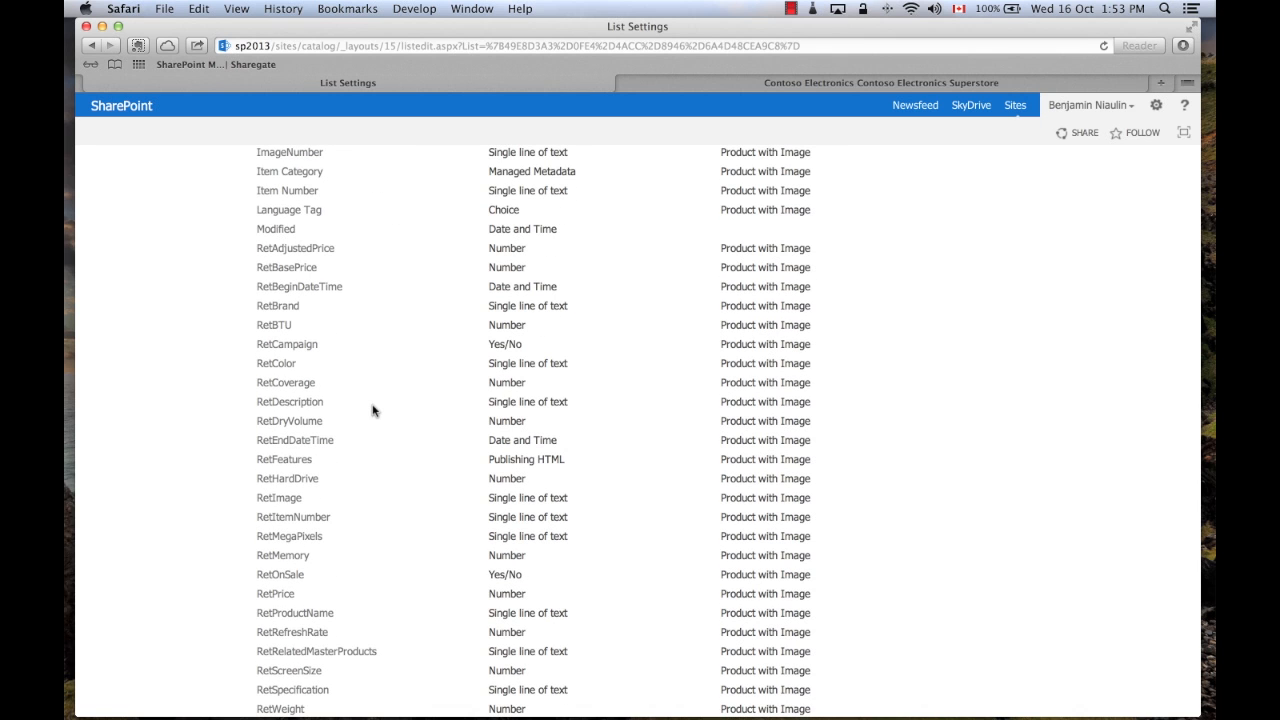
scroll(372, 410, up, 8)
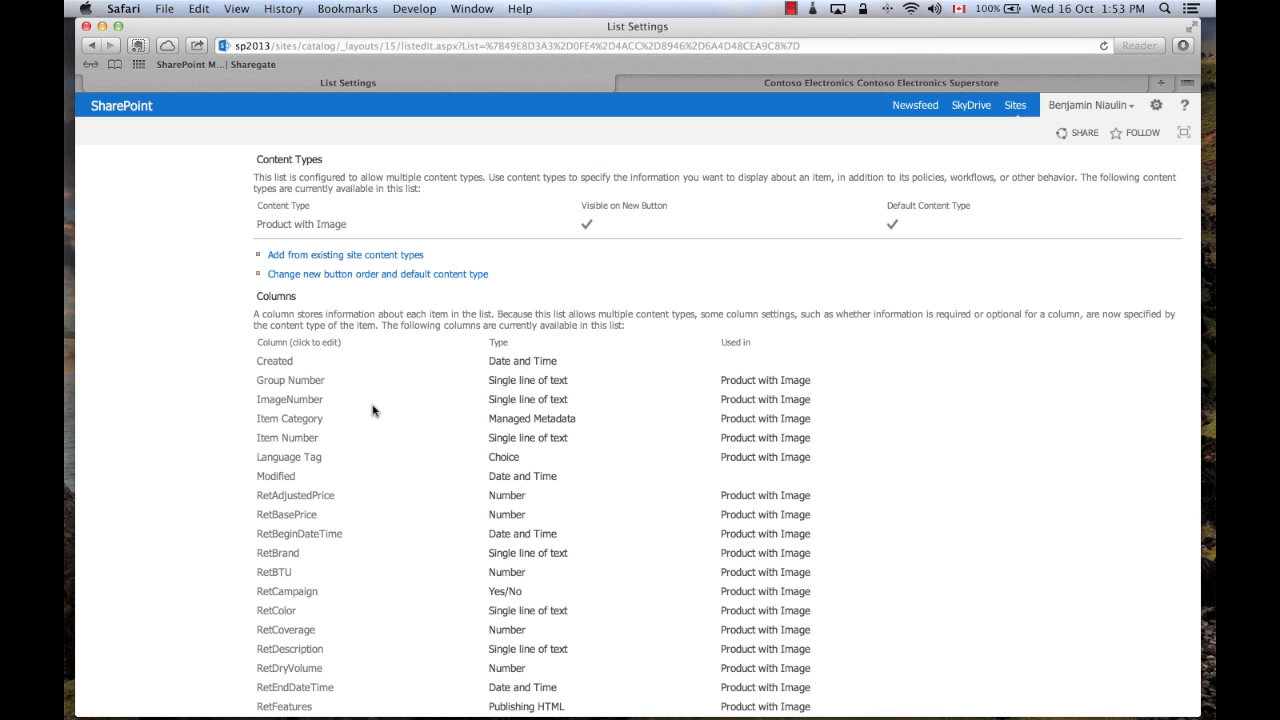
scroll(372, 410, up, 15)
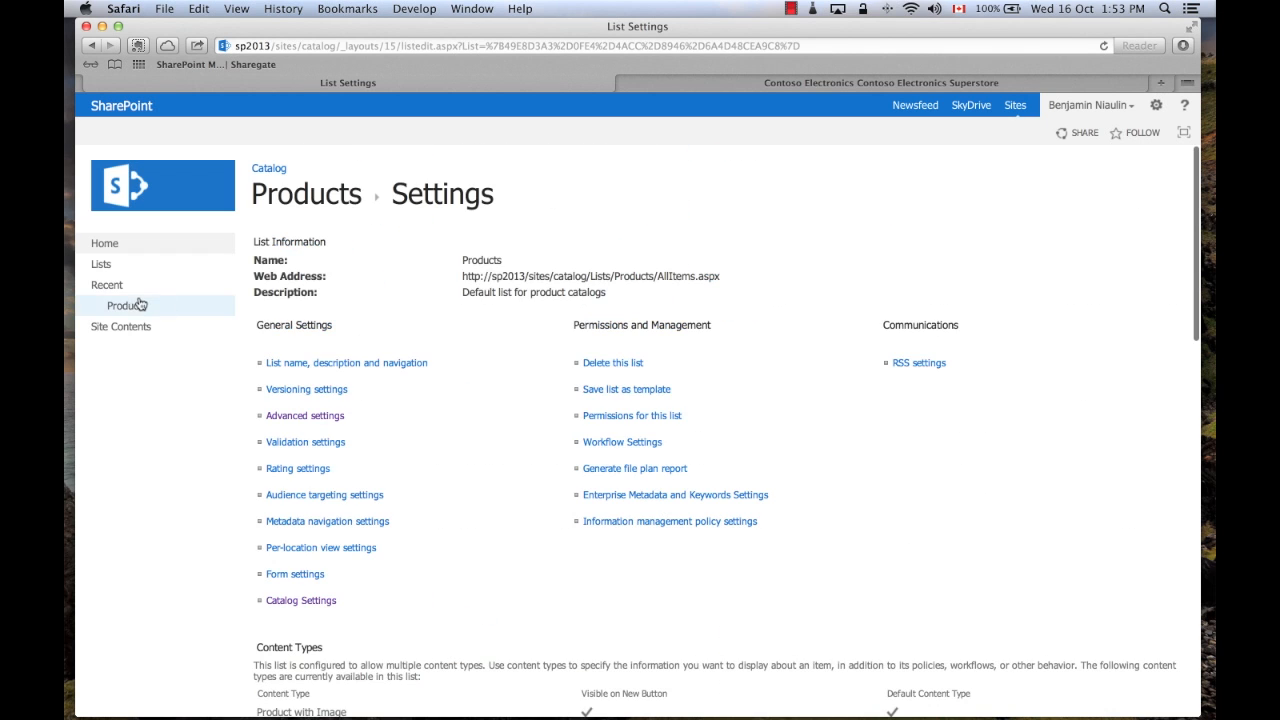
click(140, 305)
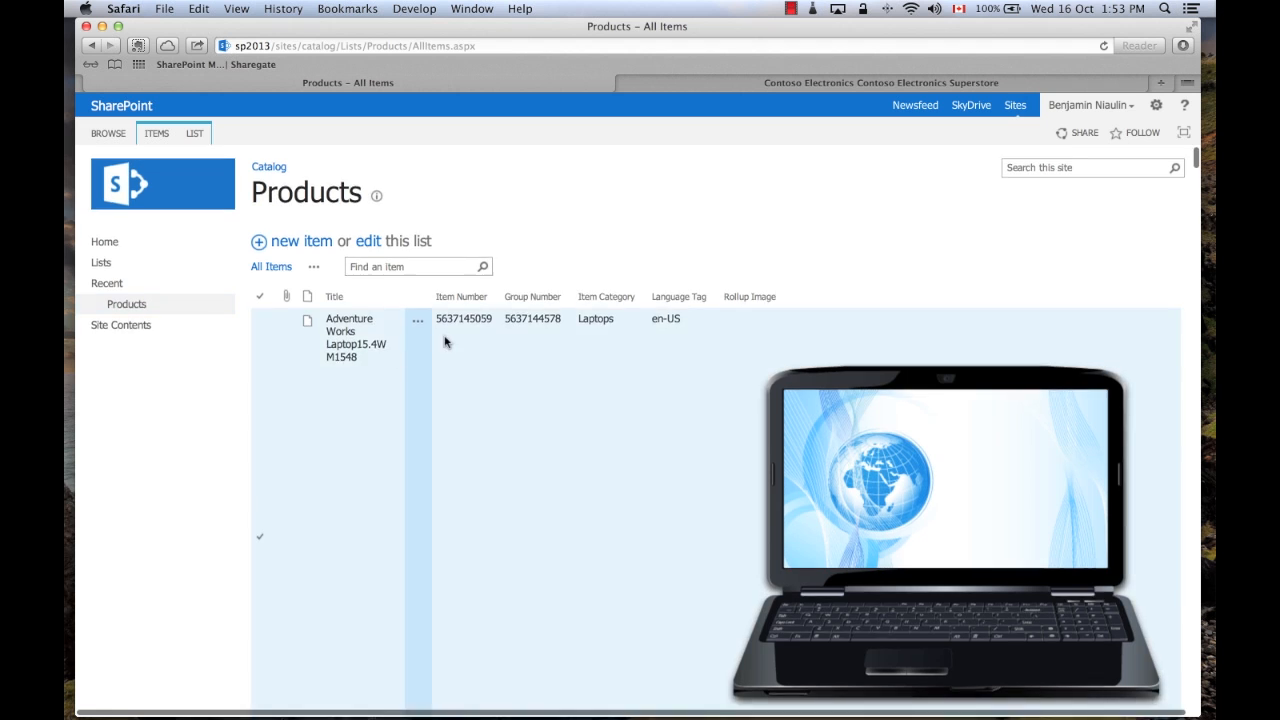
scroll(445, 342, down, 5)
scroll(445, 342, up, 5)
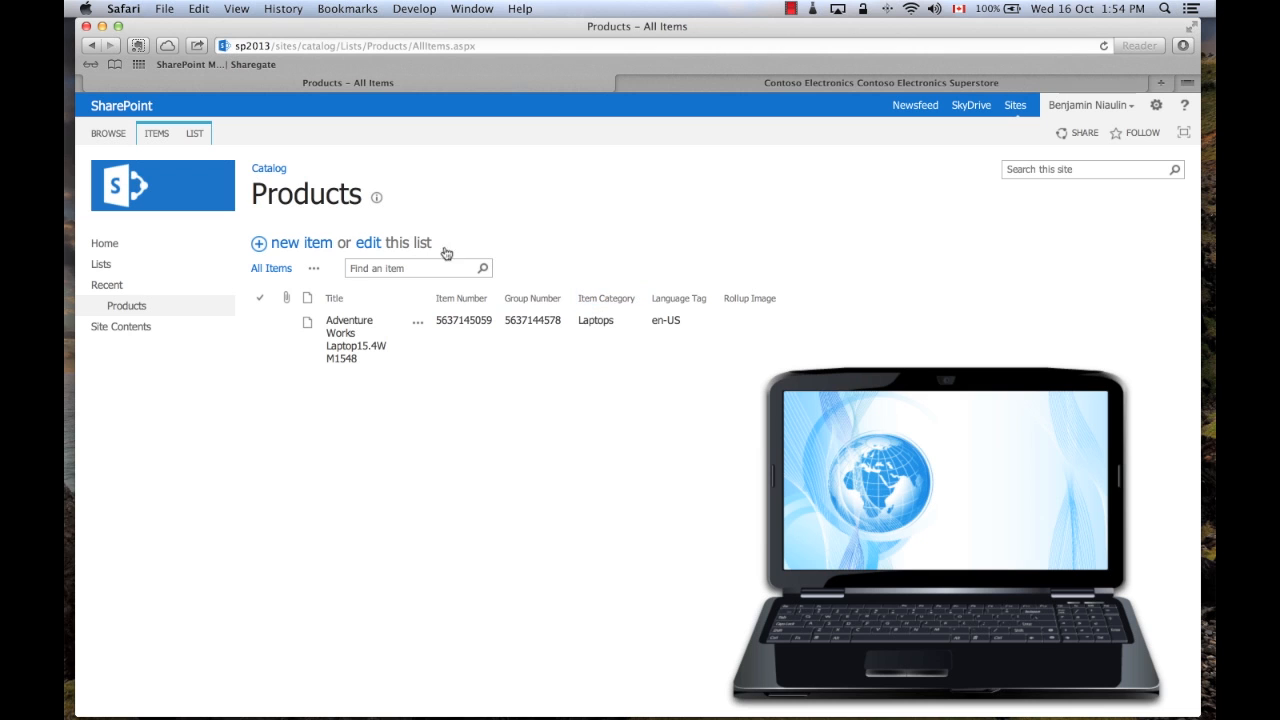
- Reopen the Products list's settings and highlight the Managed Metadata type of the Item Category column
click(206, 136)
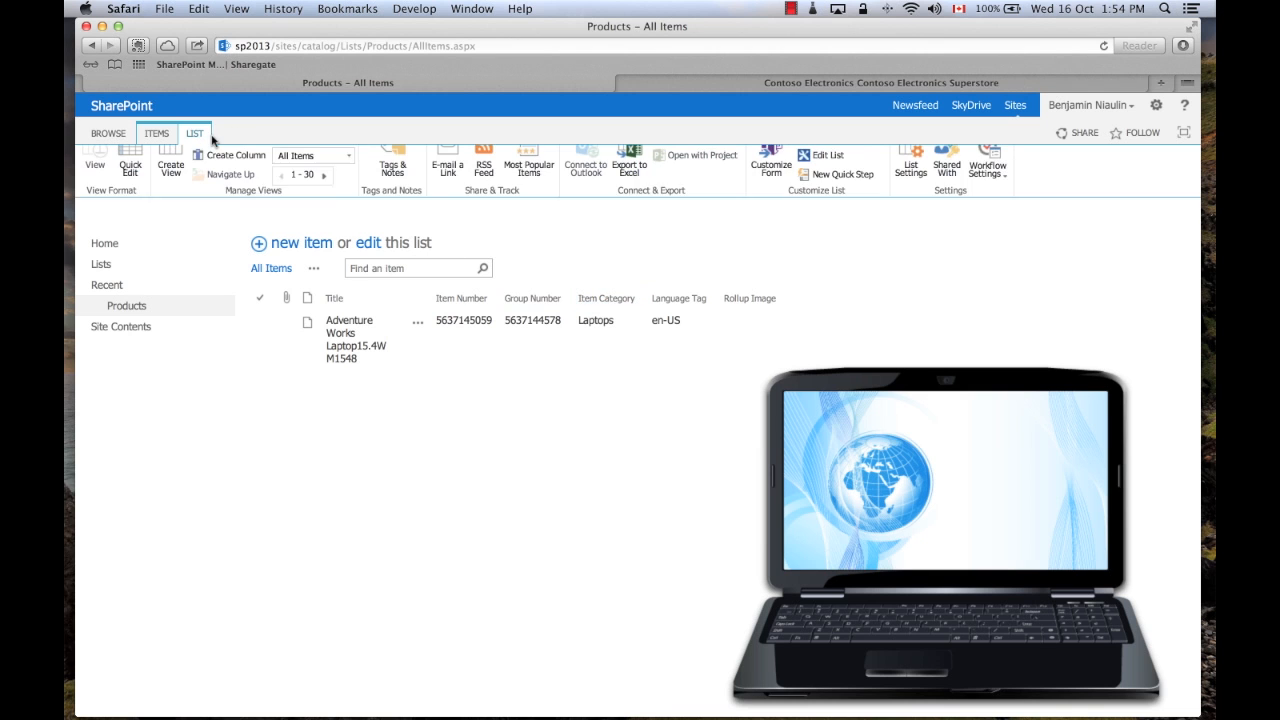
click(912, 168)
scroll(514, 343, down, 5)
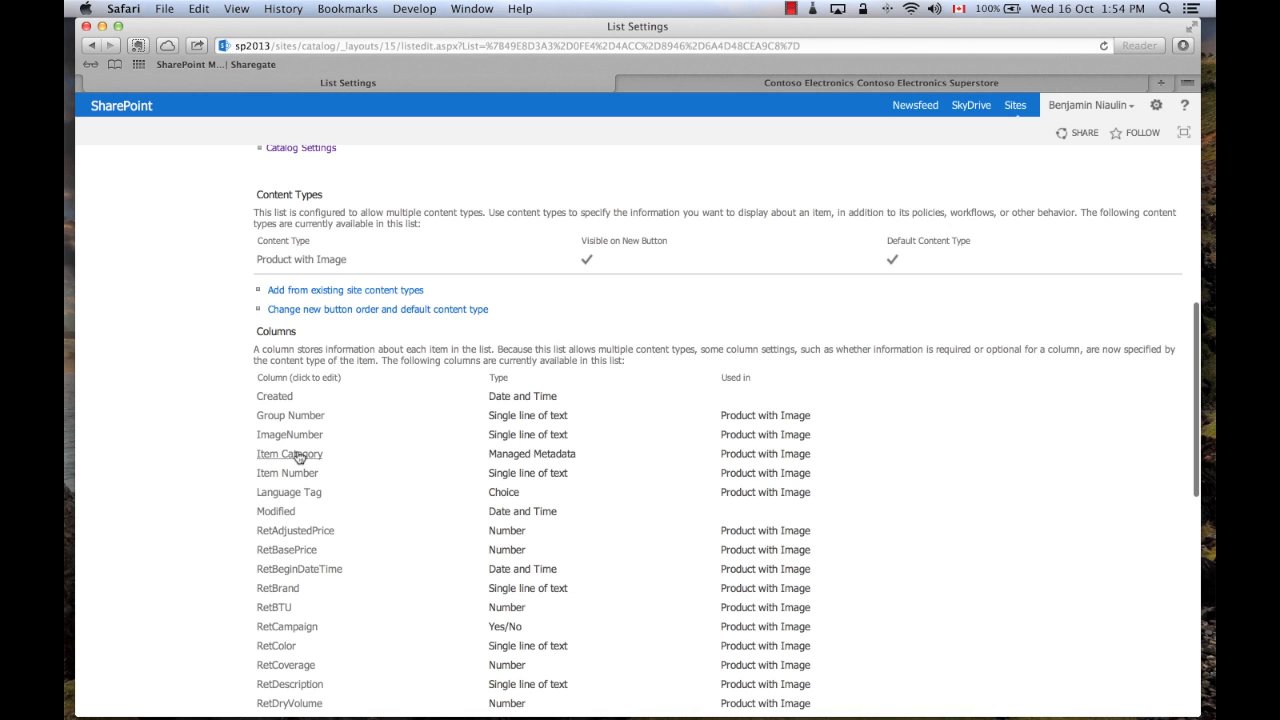
drag(489, 453, 606, 455)
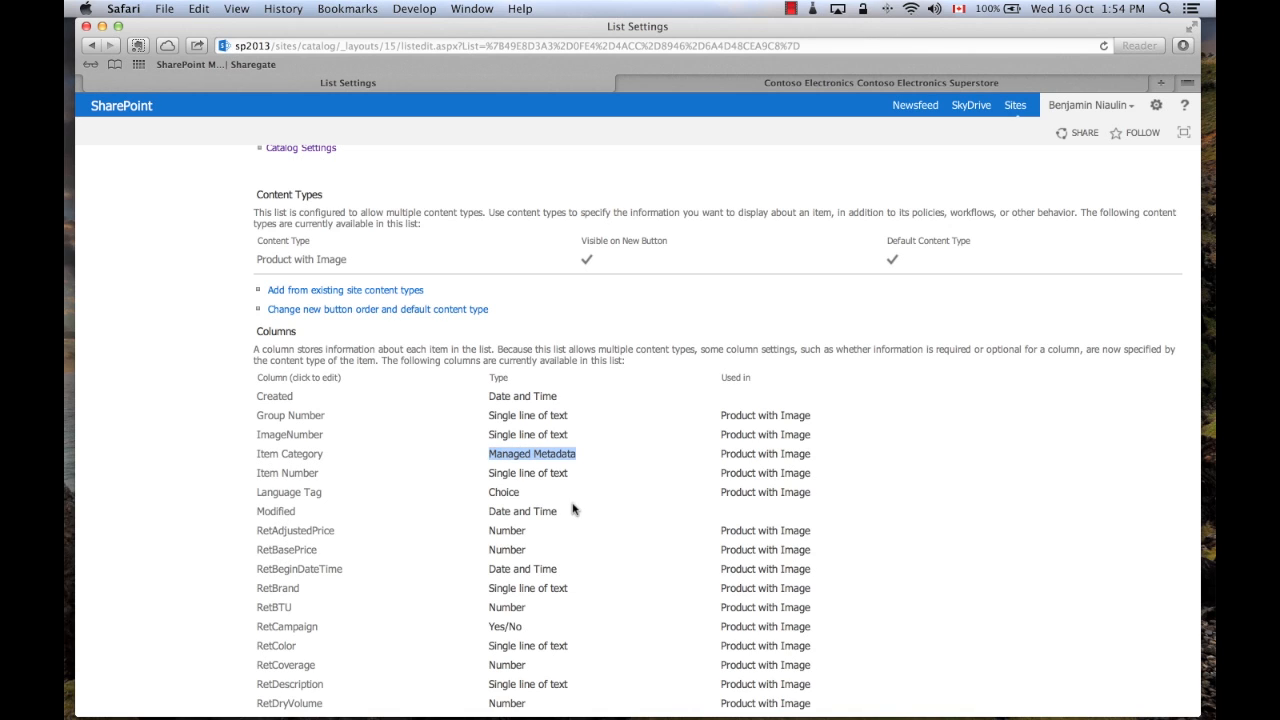
- Clear the text highlight and review the Products list's columns and their types through to Modified By
click(348, 475)
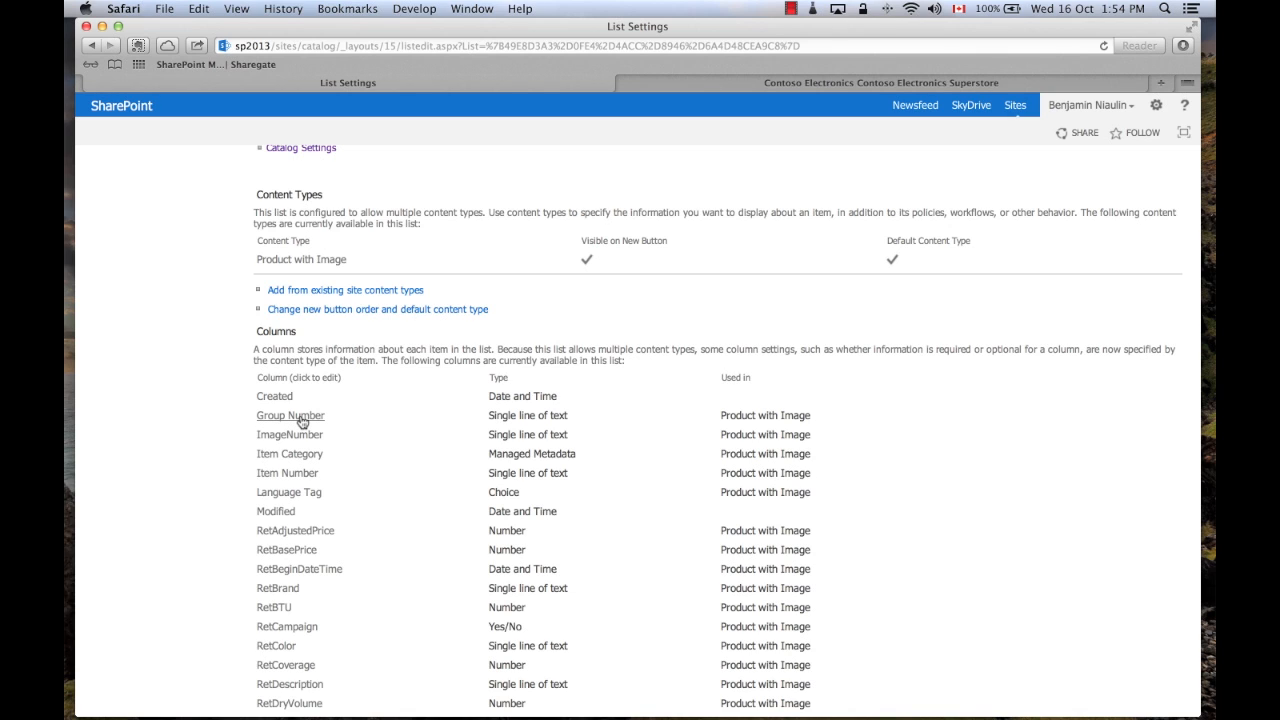
scroll(302, 421, down, 5)
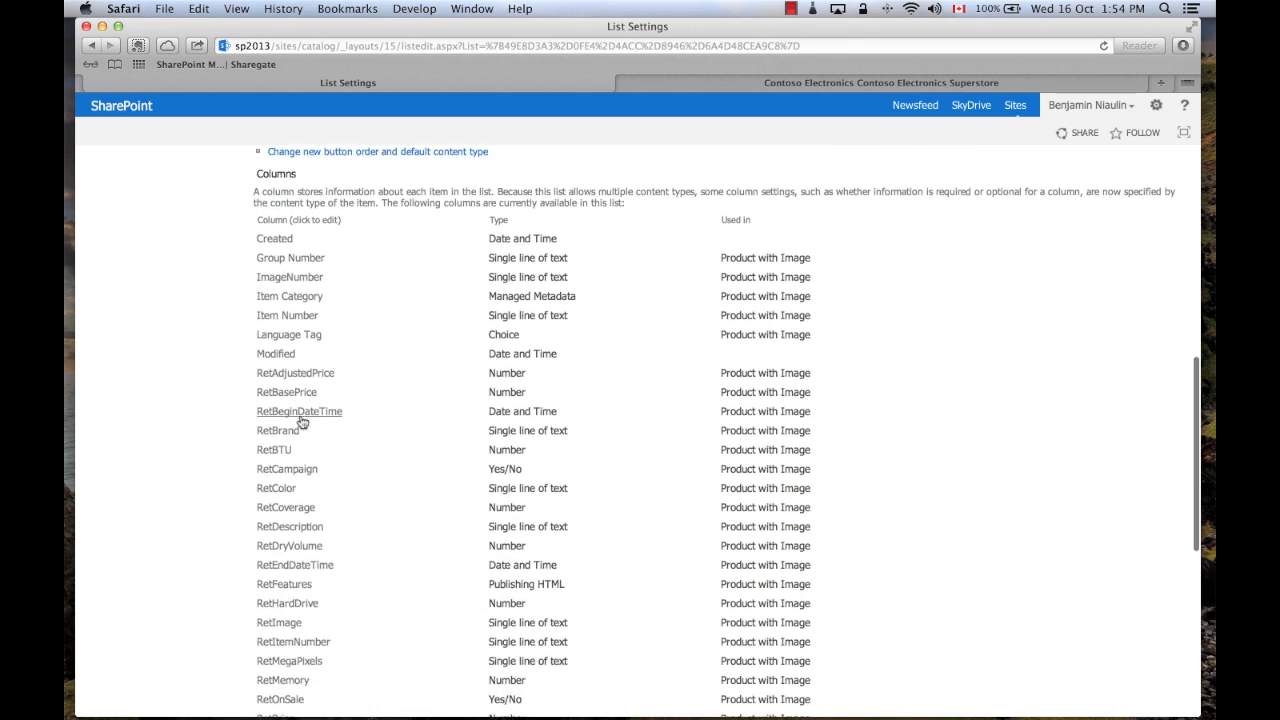
scroll(302, 421, down, 3)
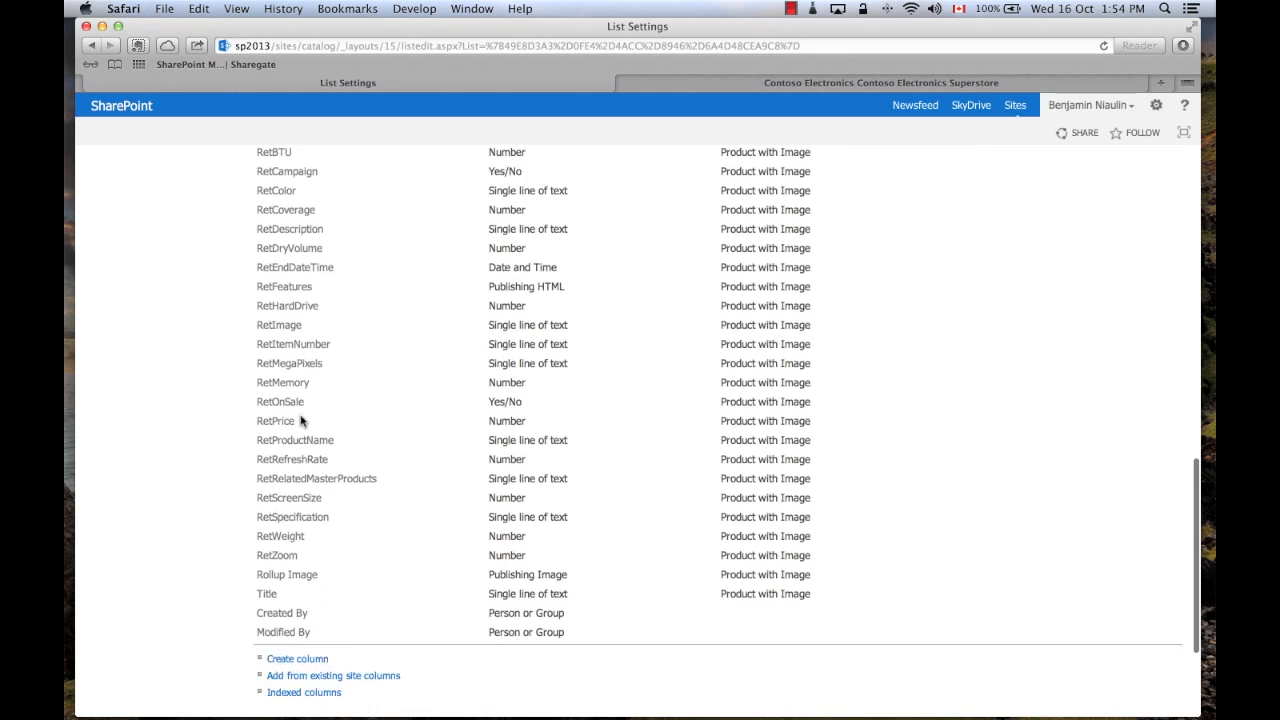
scroll(310, 422, up, 8)
scroll(300, 418, up, 6)
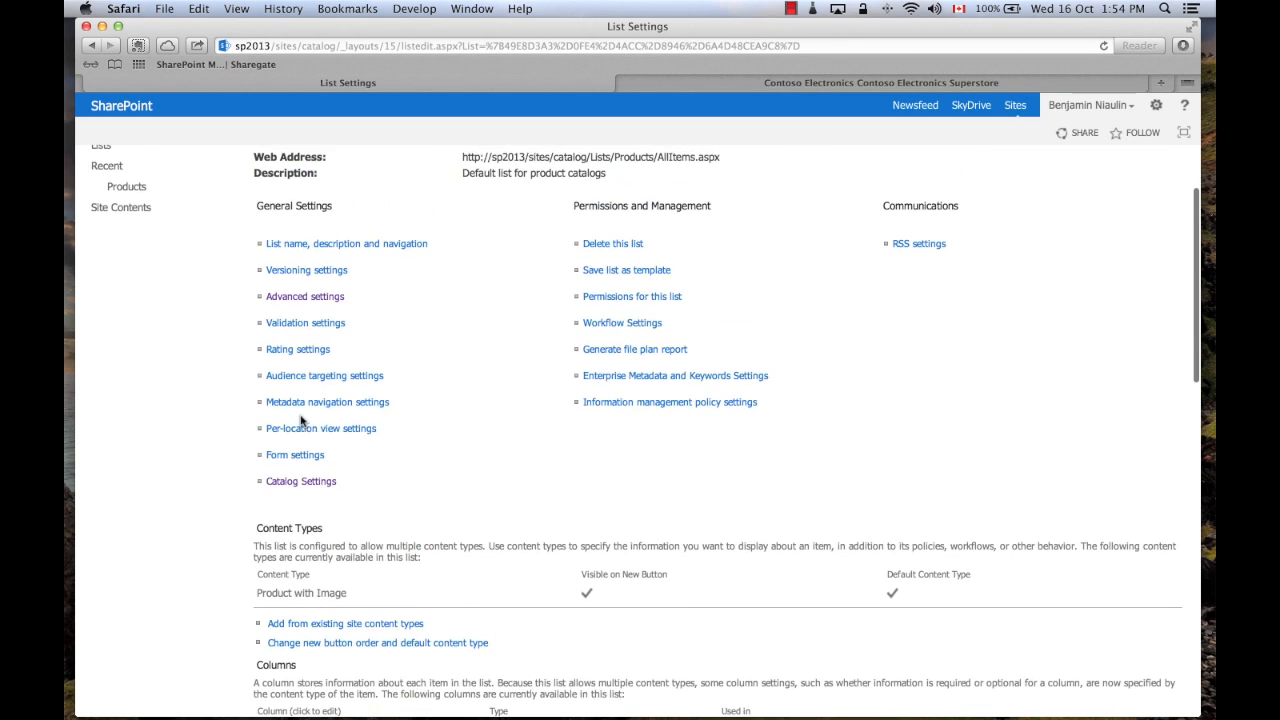
- Go to the catalog site's home page and look over its setup tasks and embedded Products list
click(157, 249)
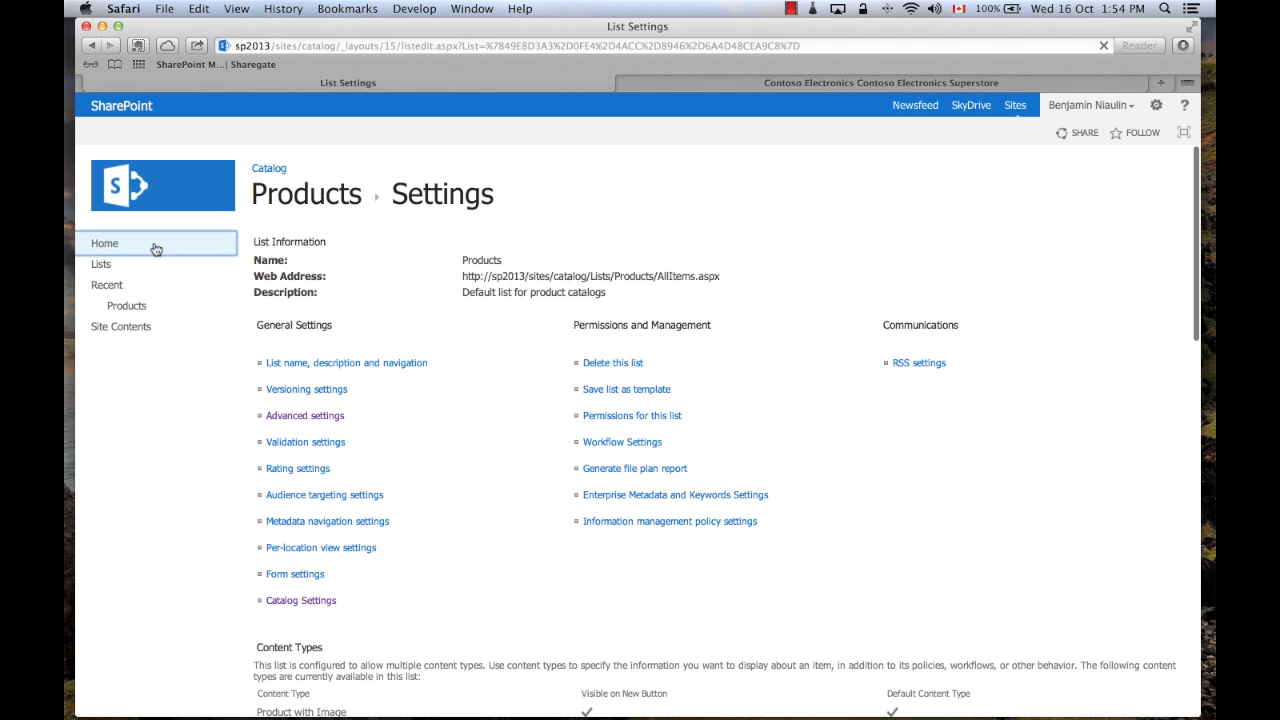
scroll(470, 425, down, 3)
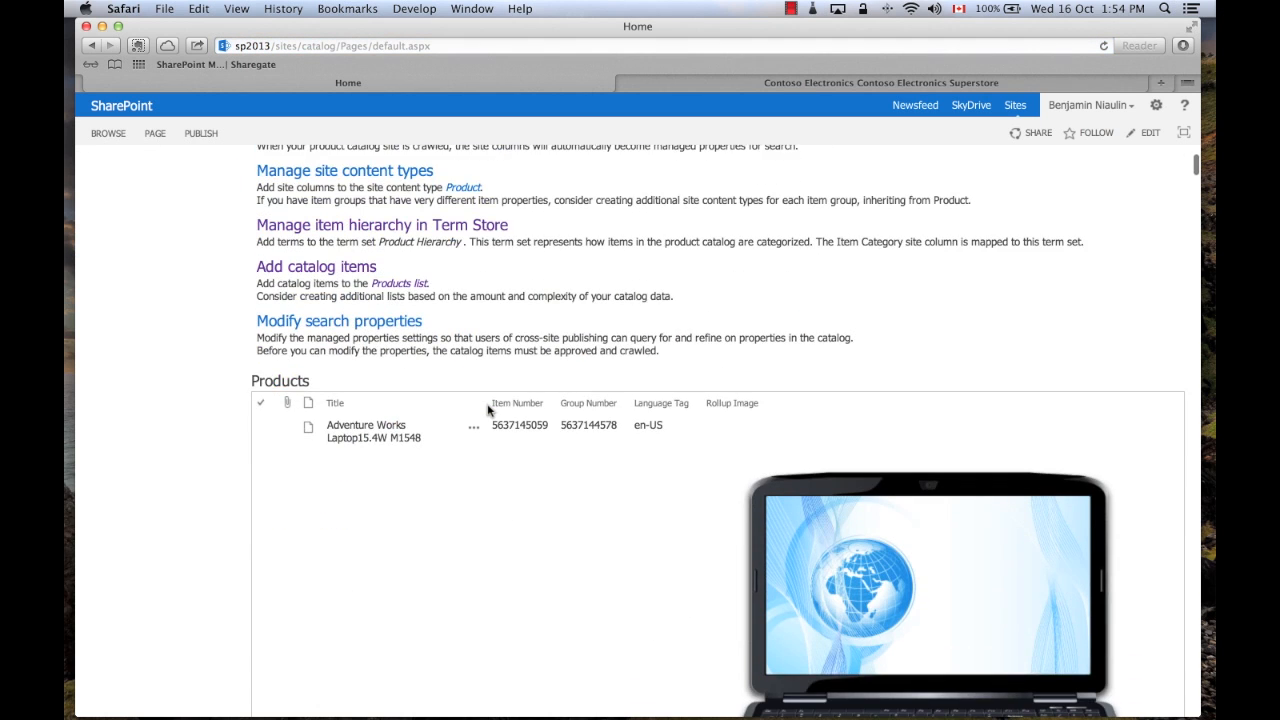
scroll(489, 410, up, 3)
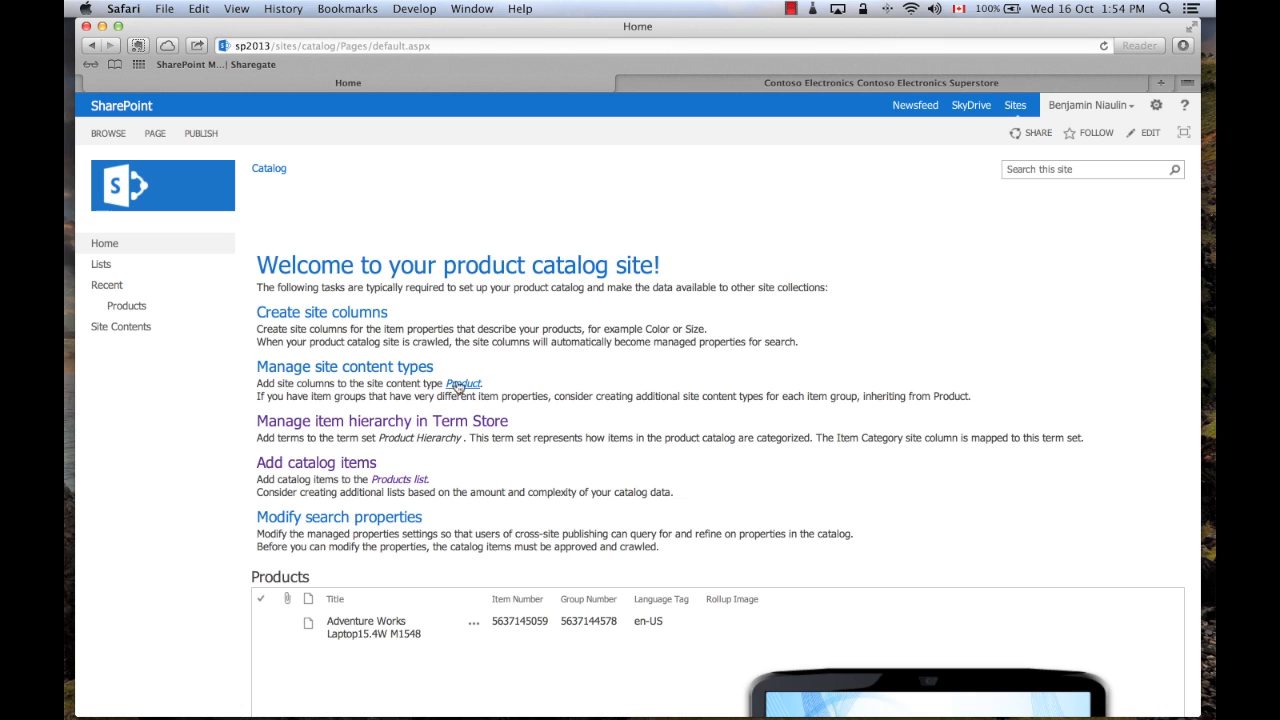
- Open the Products list and go to its Catalog Settings page
click(129, 310)
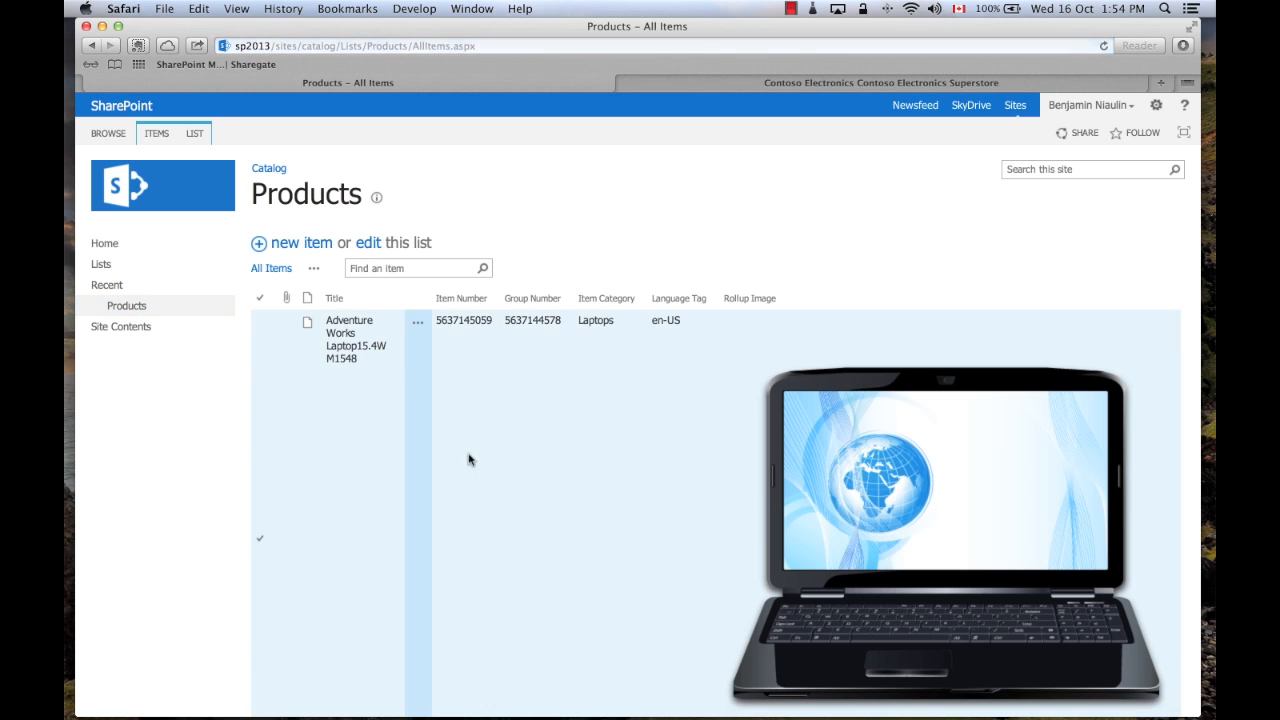
click(194, 132)
click(911, 178)
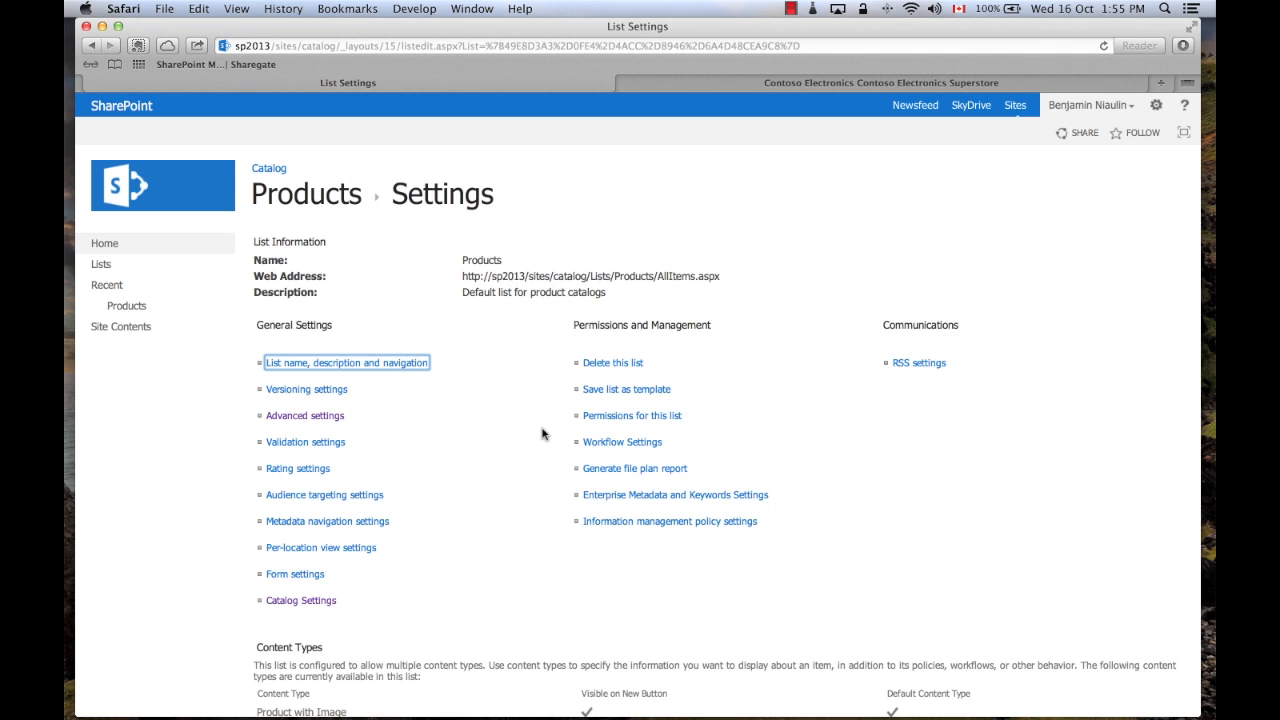
click(312, 603)
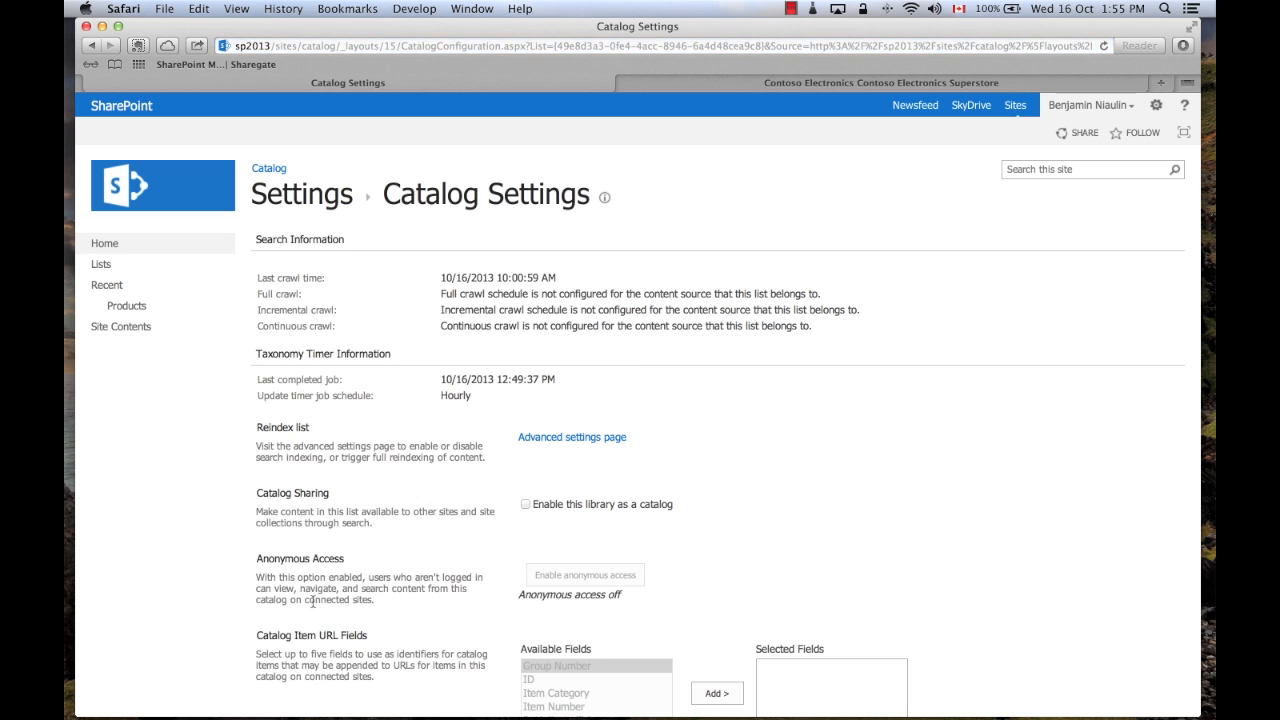
- Examine the catalog sharing, anonymous access, item URL fields and navigation hierarchy options of the Products list
scroll(753, 441, down, 3)
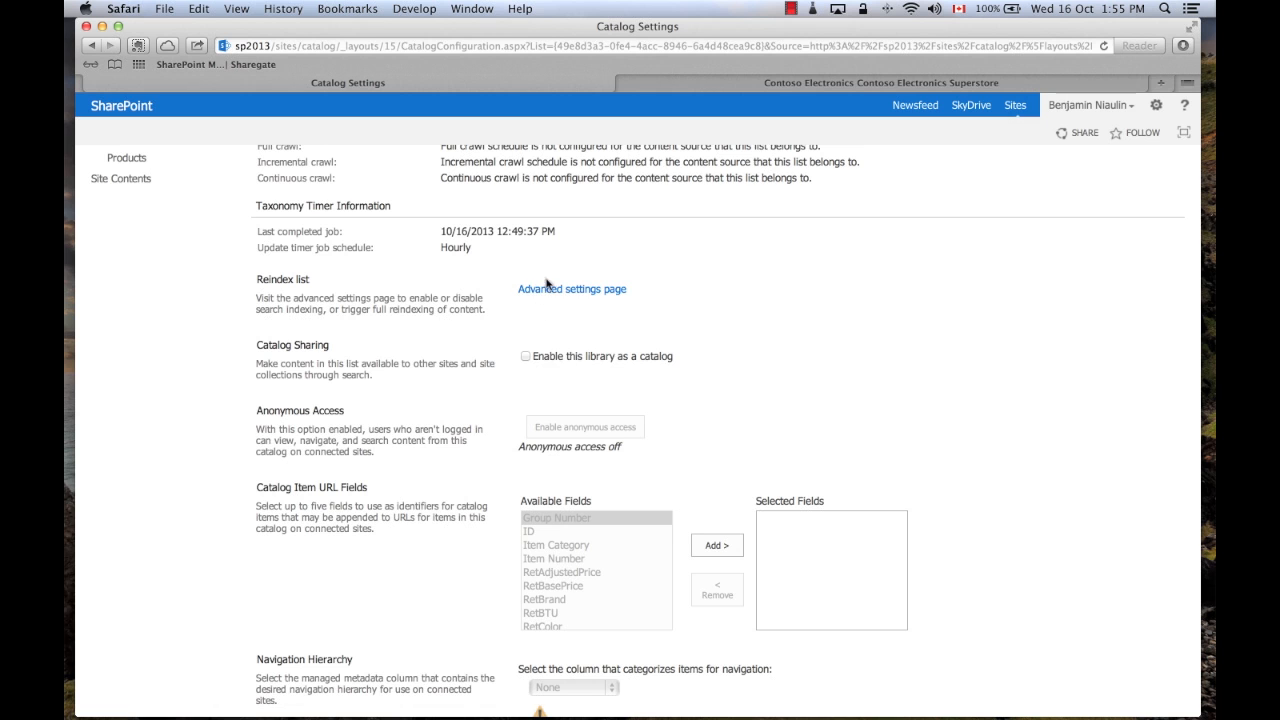
scroll(683, 358, down, 4)
scroll(683, 358, up, 7)
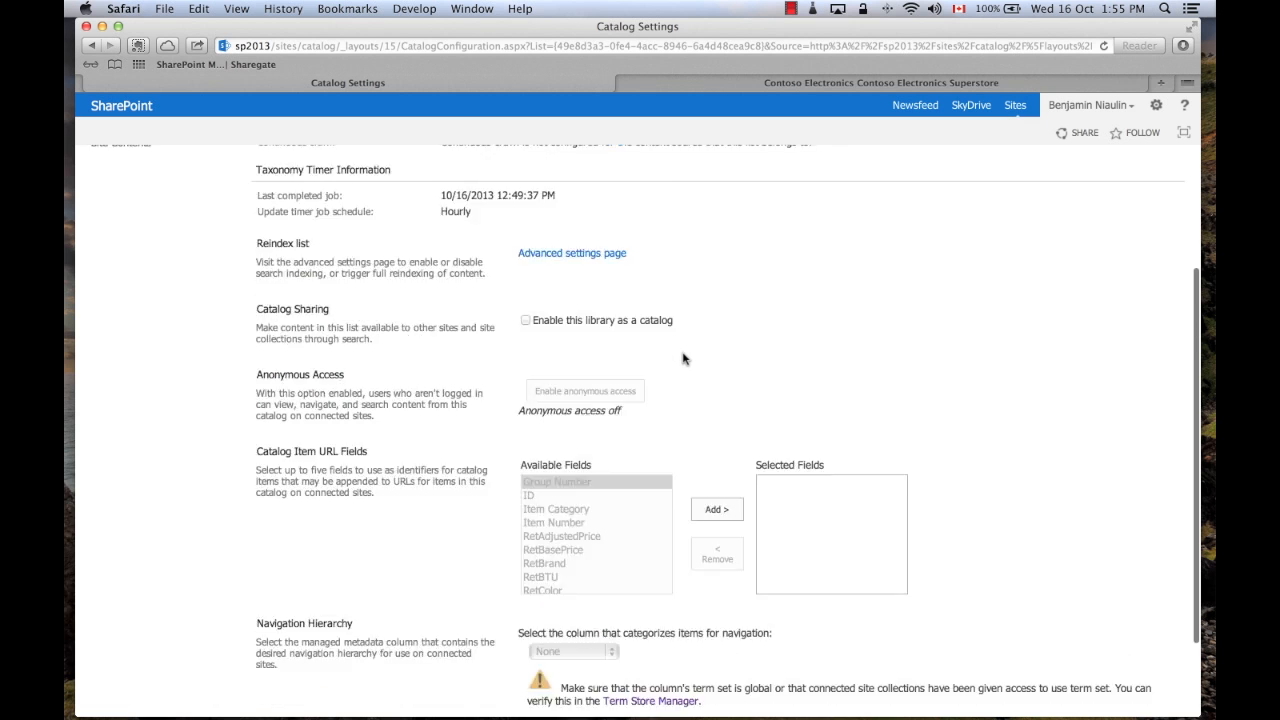
scroll(683, 358, down, 4)
scroll(683, 358, down, 2)
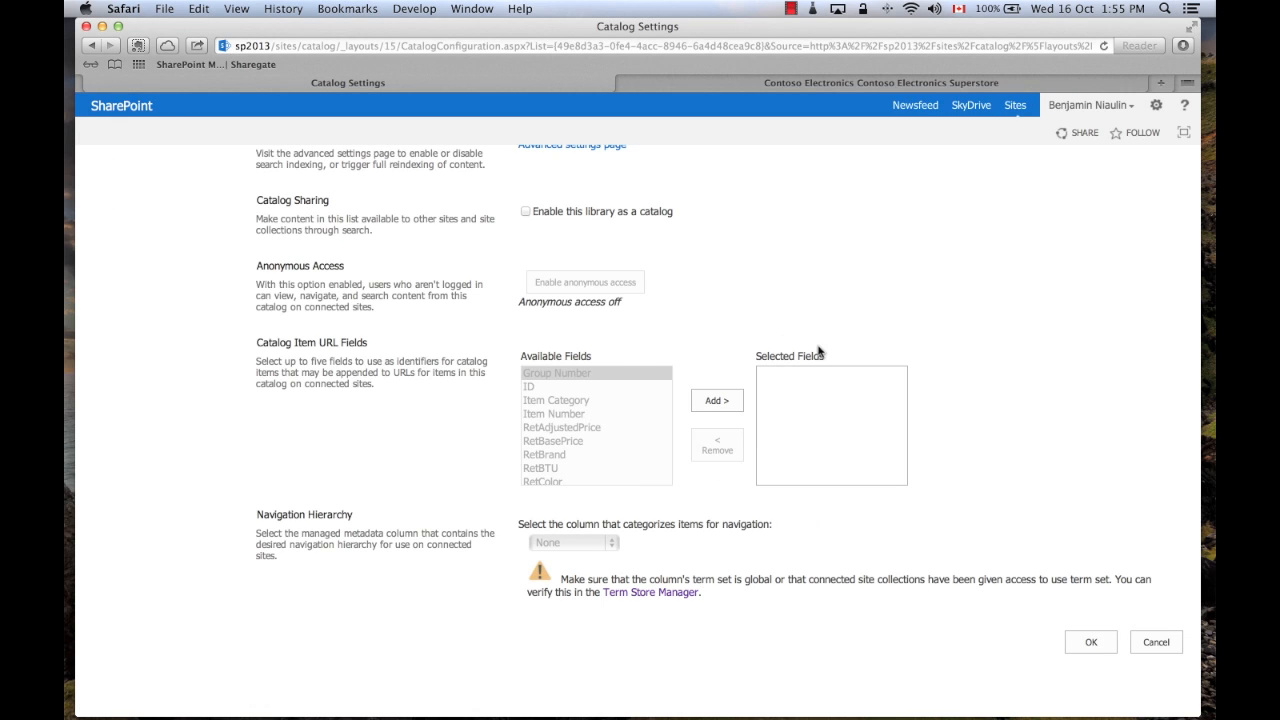
scroll(822, 352, up, 7)
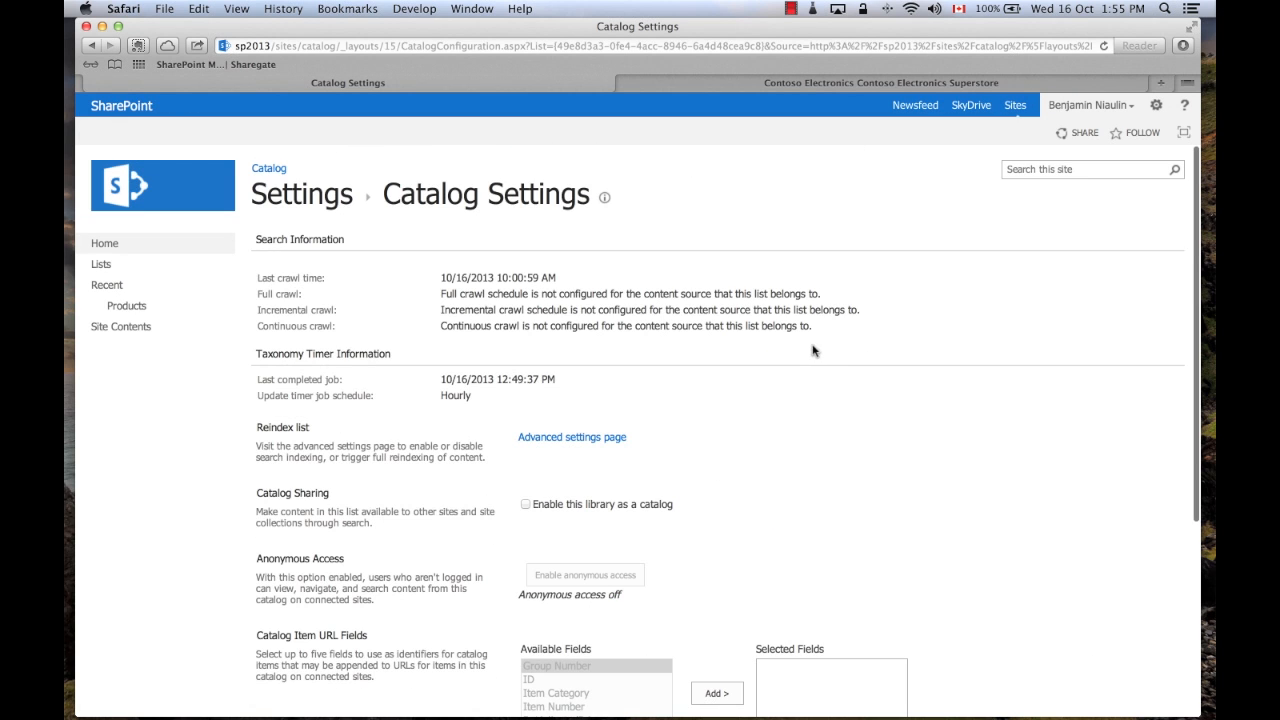
- View the Adventure Works Laptop15.4W M1548 item, highlighting its overview and features text, and return to the Products list
click(145, 307)
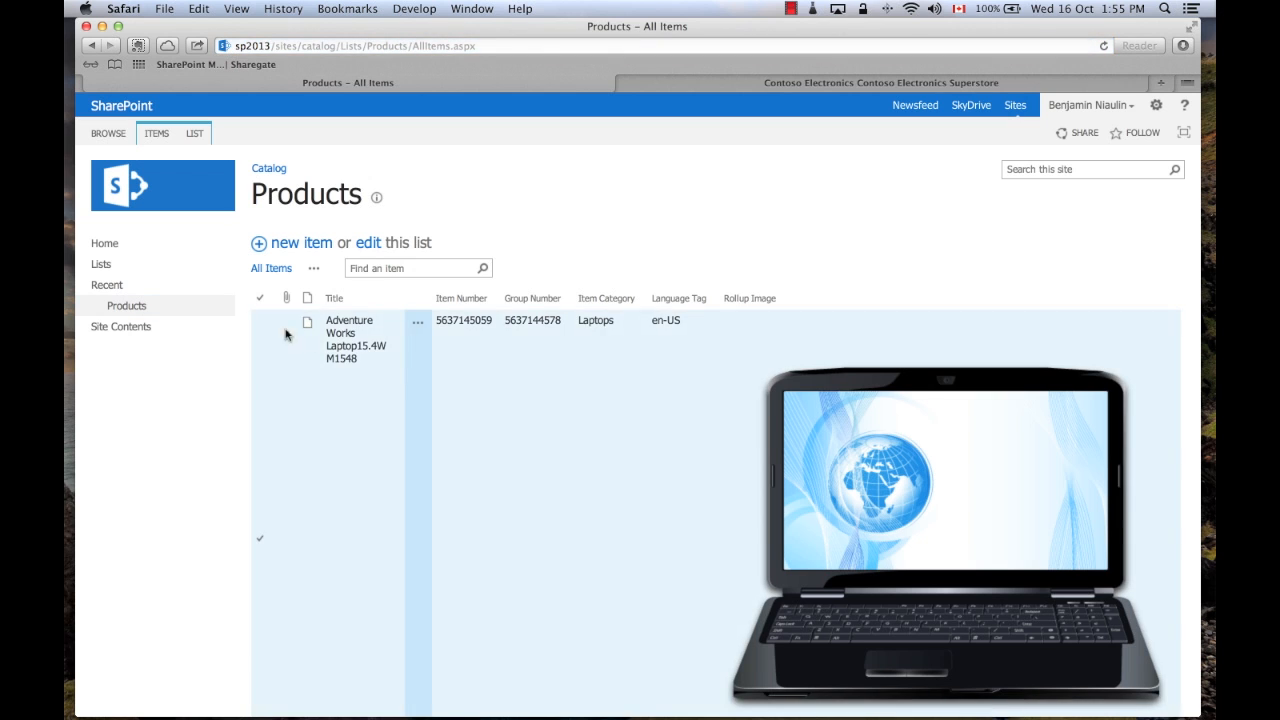
click(338, 328)
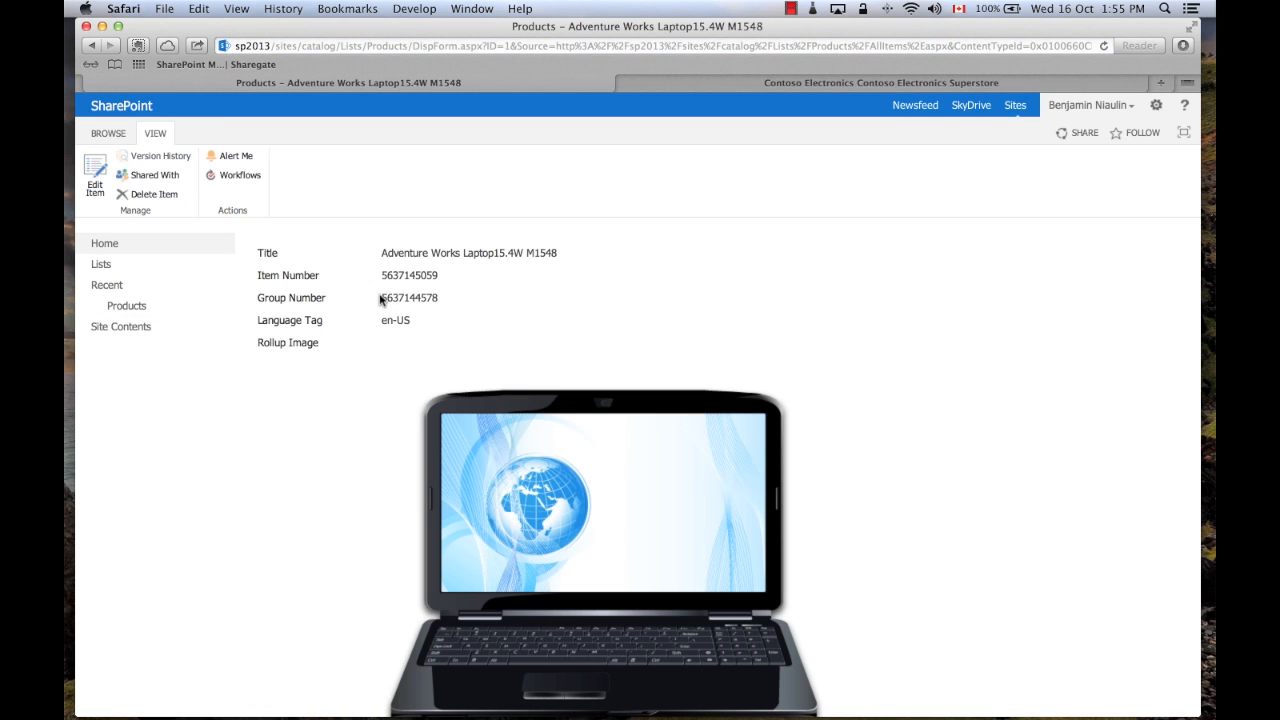
scroll(456, 307, down, 10)
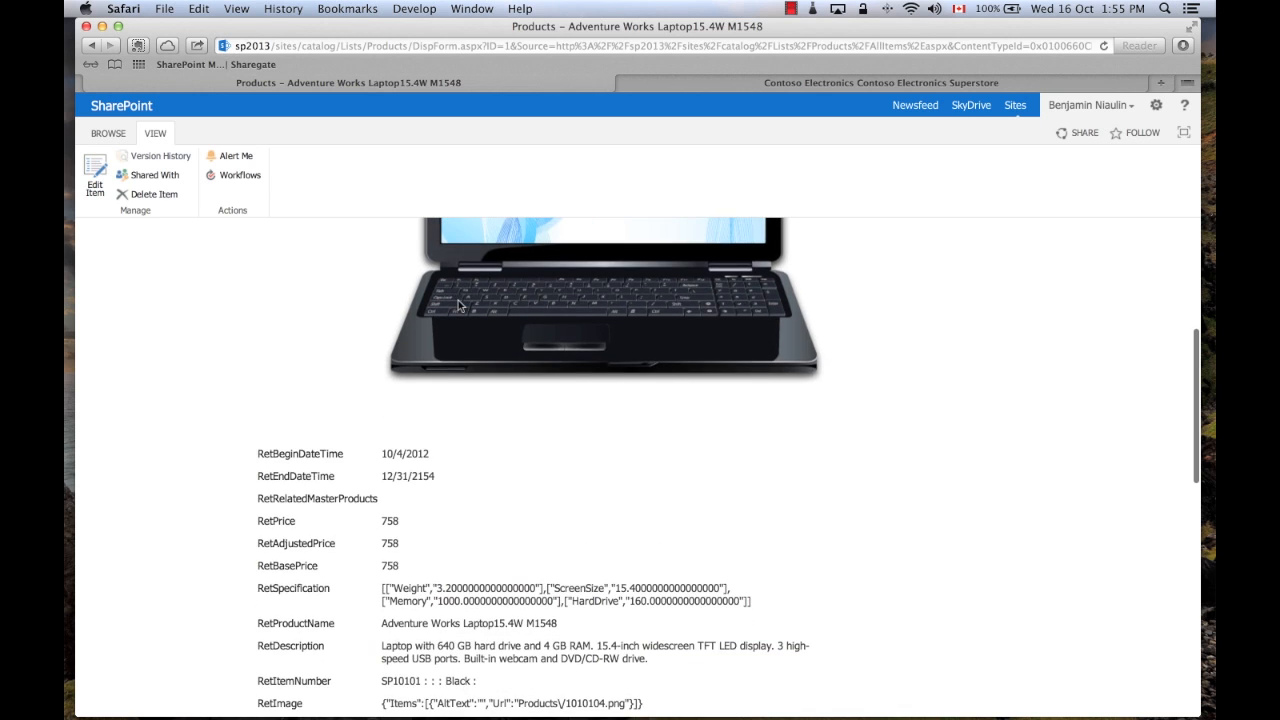
scroll(458, 306, down, 9)
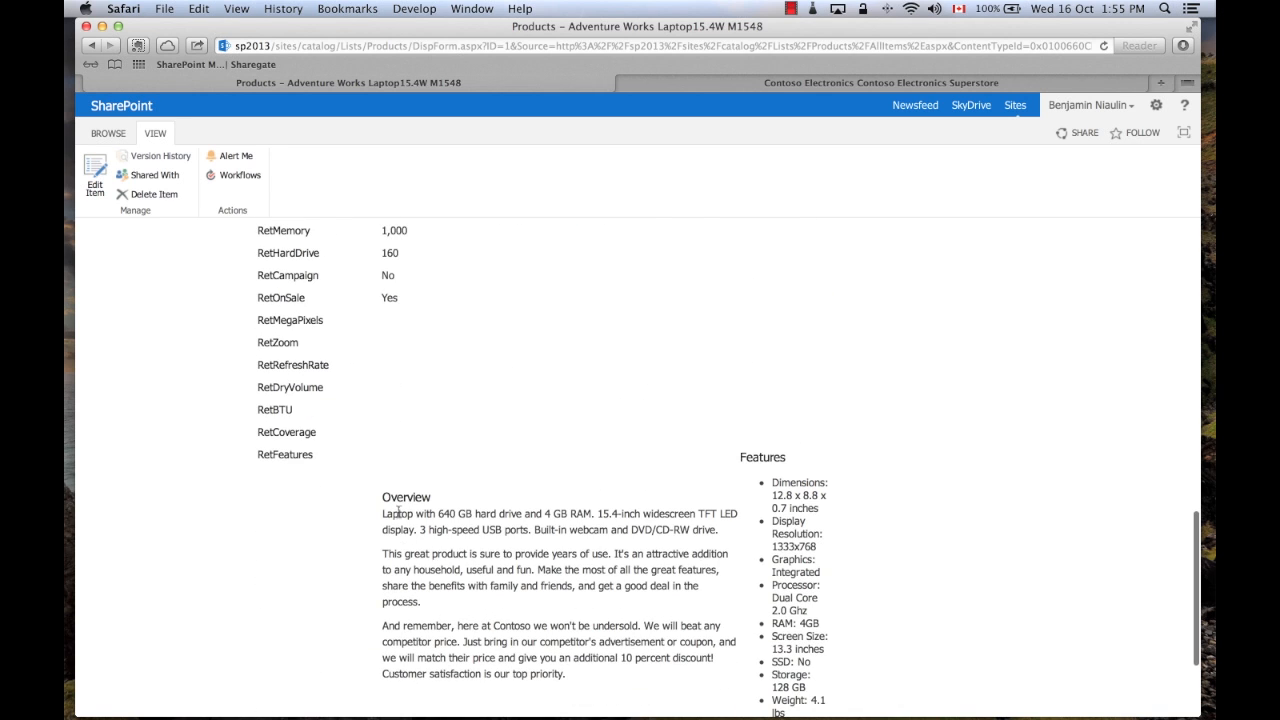
drag(398, 513, 675, 662)
drag(773, 483, 812, 686)
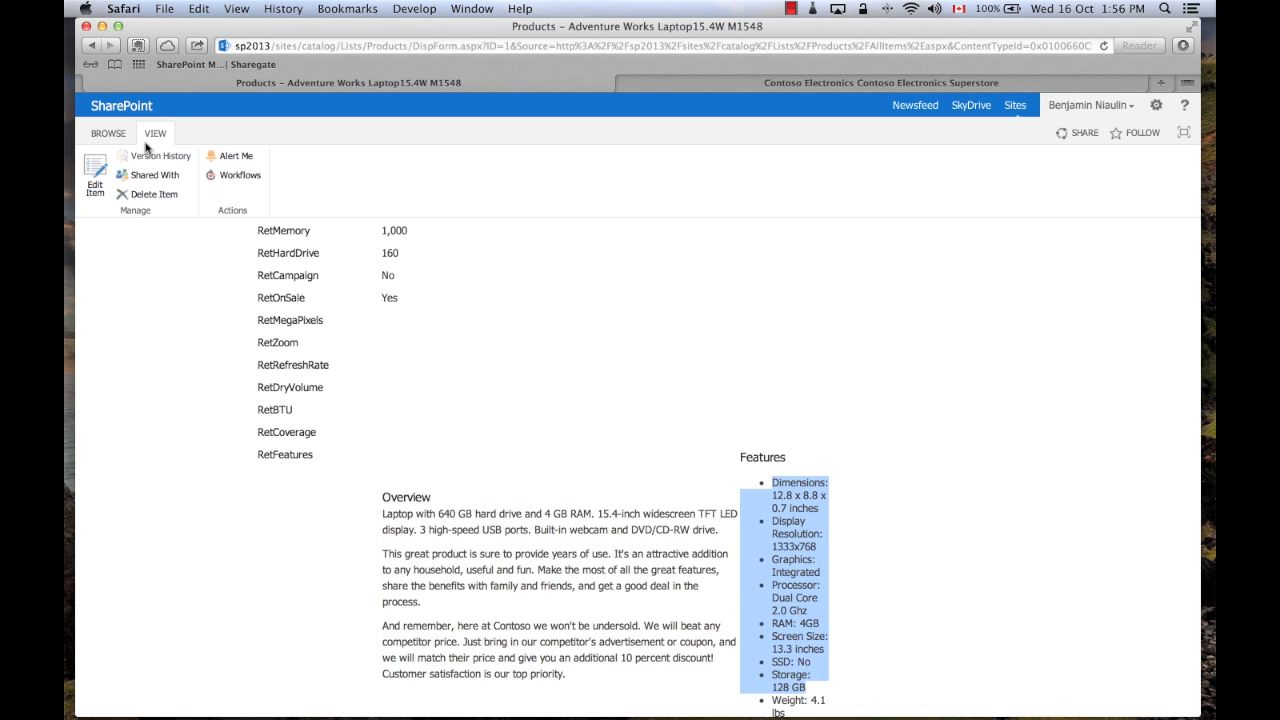
click(90, 46)
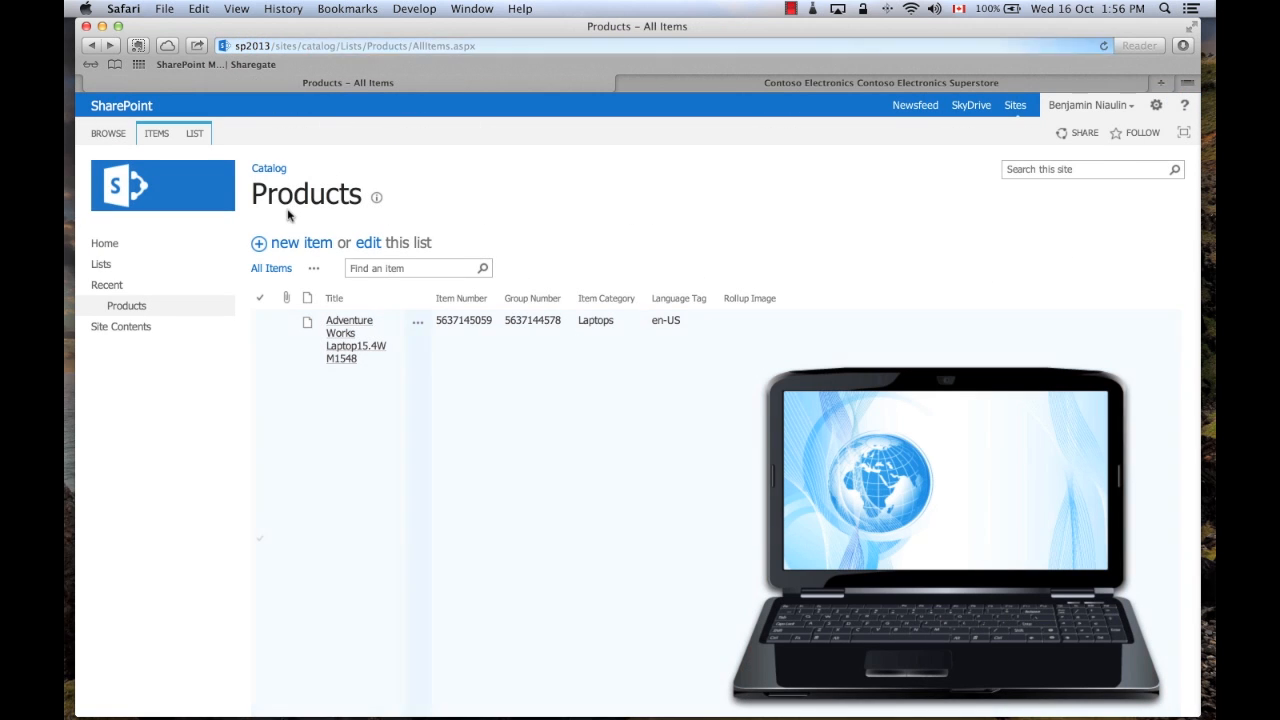
- Reopen the Products list's settings and bring up its Catalog Settings page
click(205, 135)
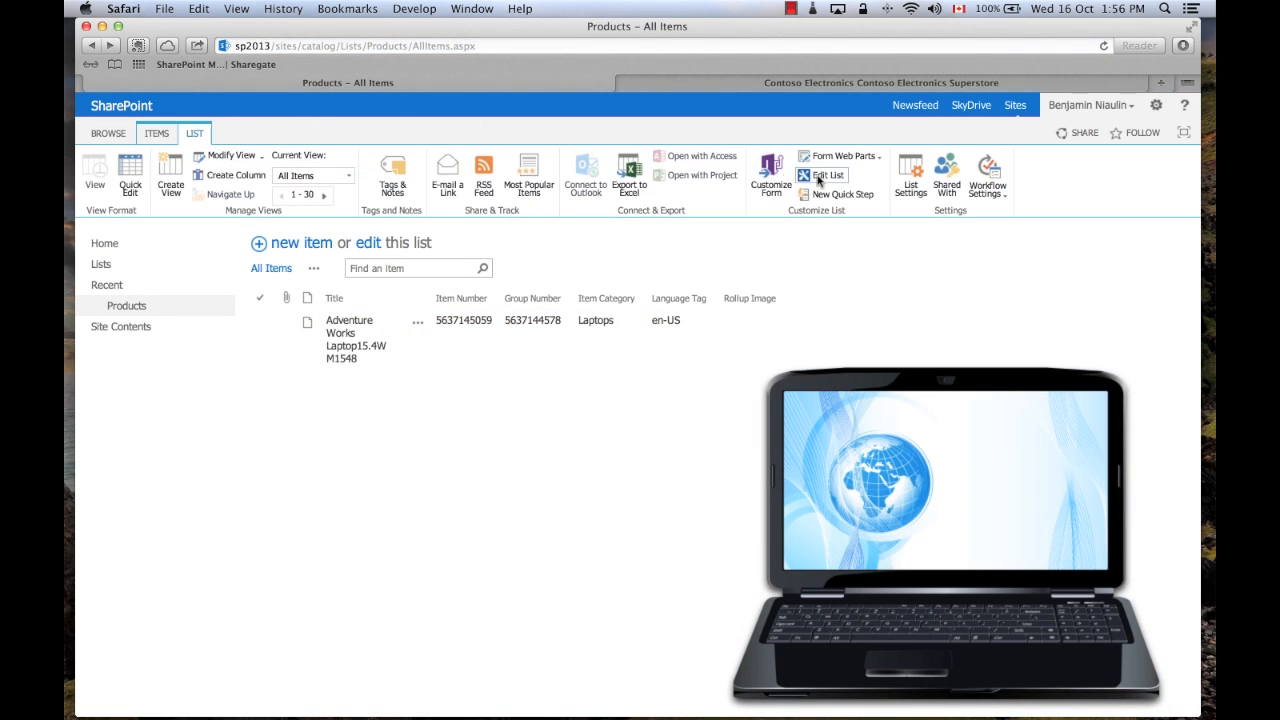
click(906, 180)
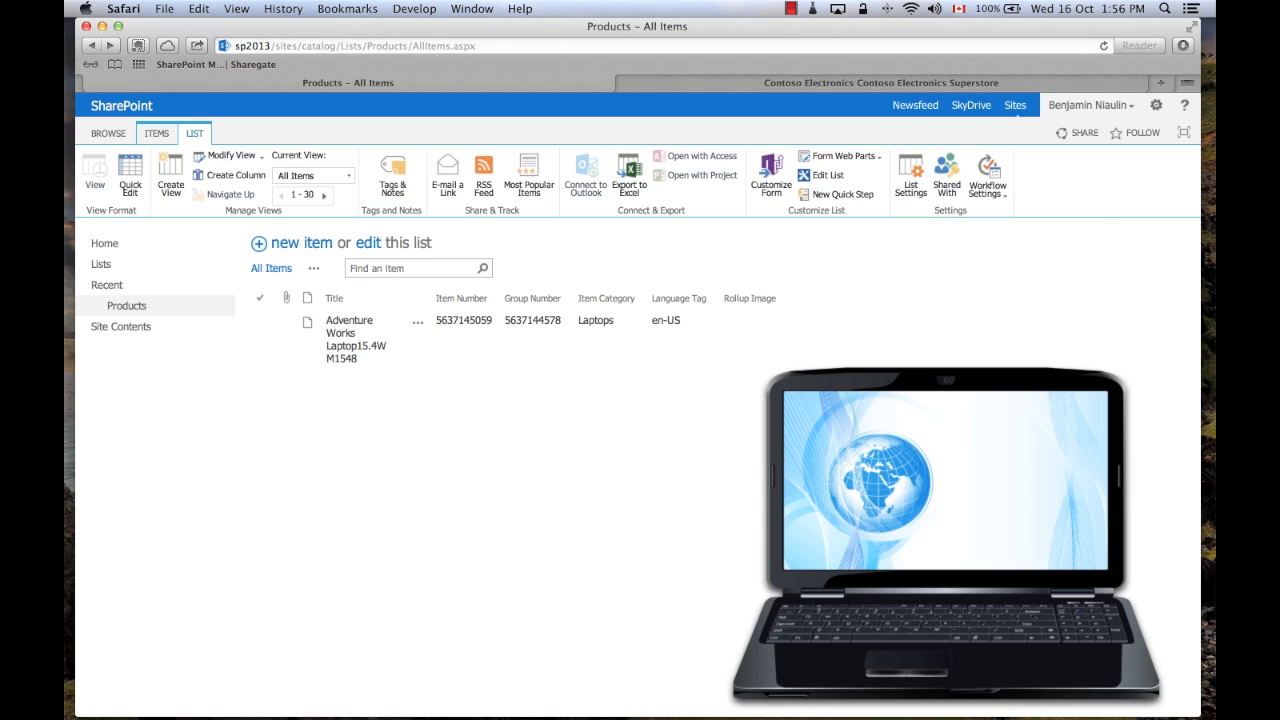
key(super+Tab)
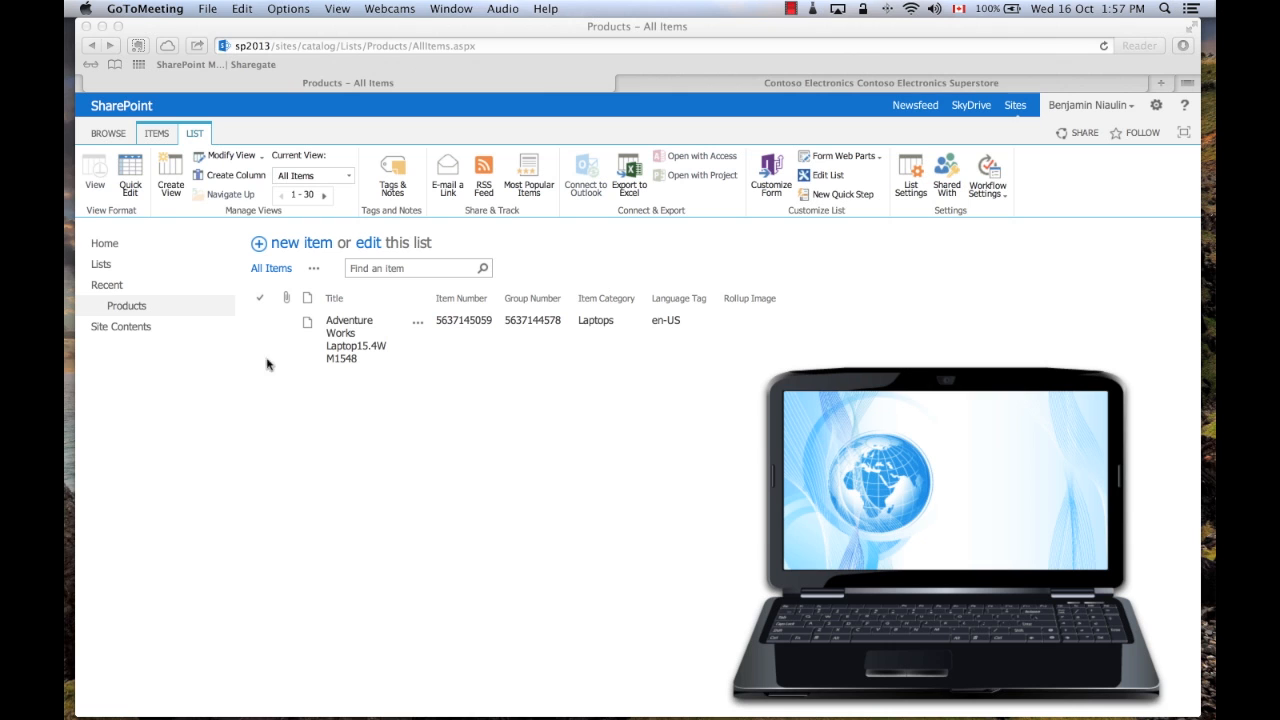
click(172, 312)
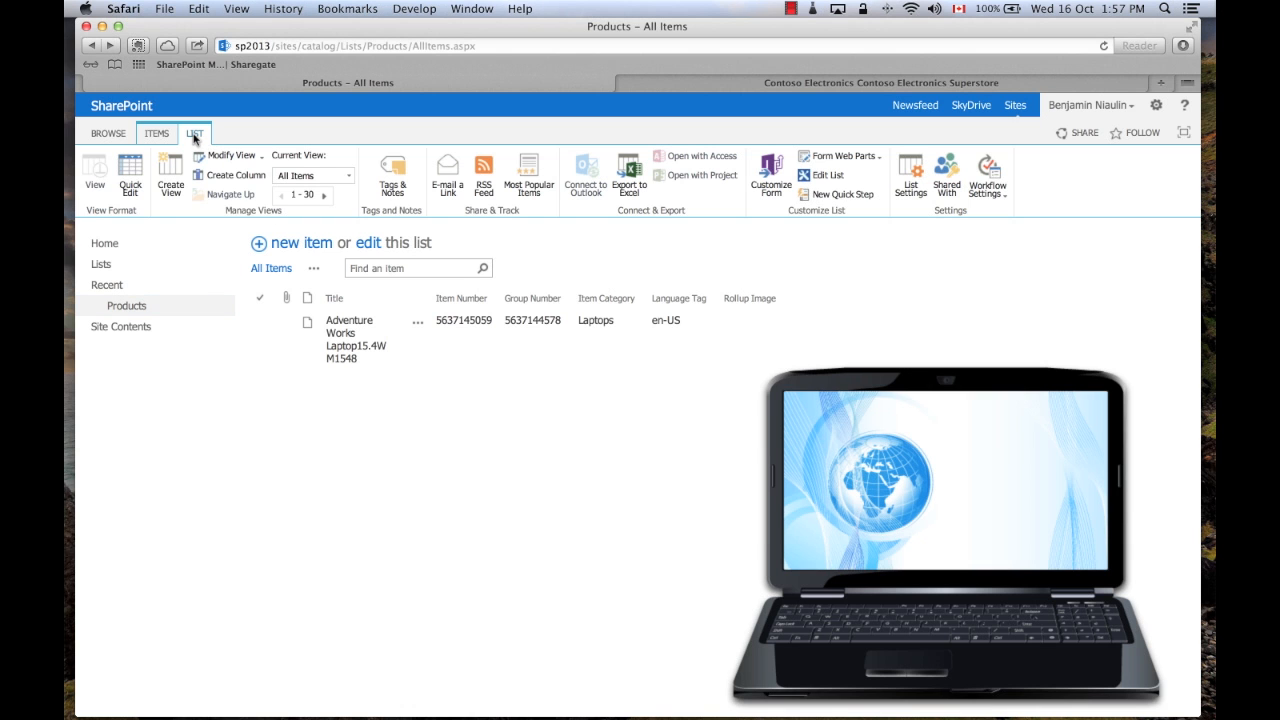
click(911, 176)
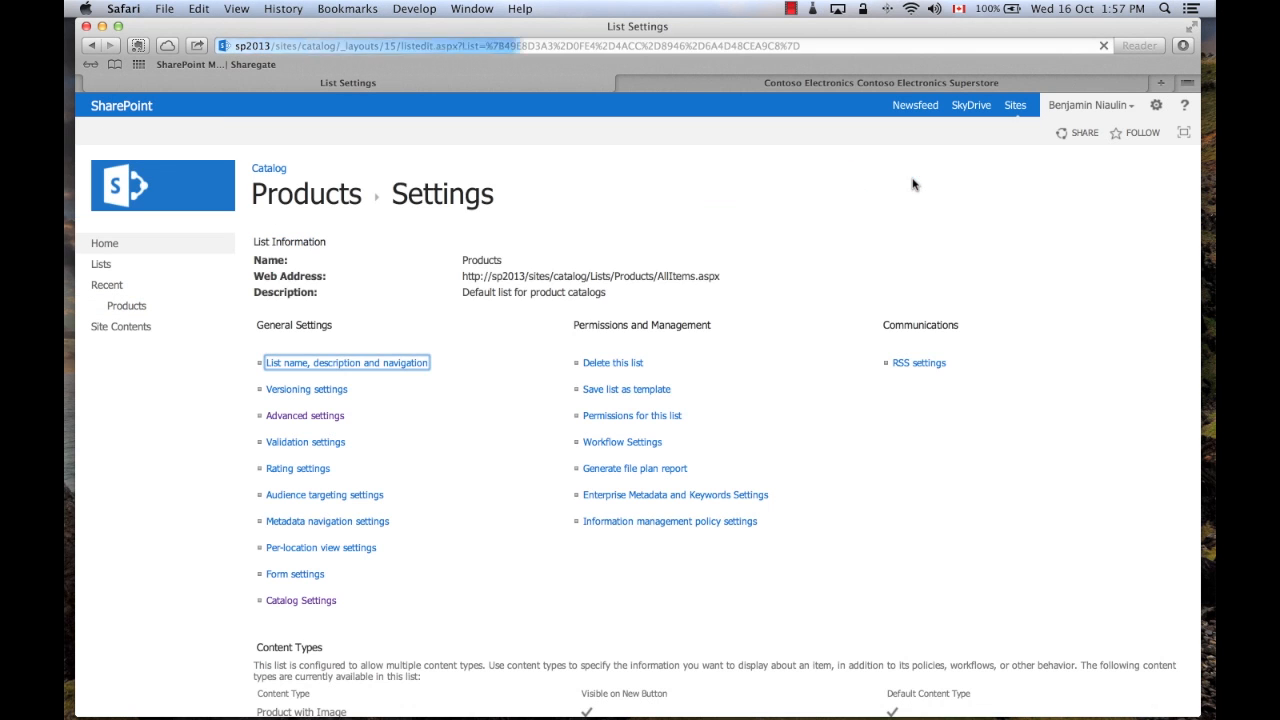
scroll(449, 449, down, 5)
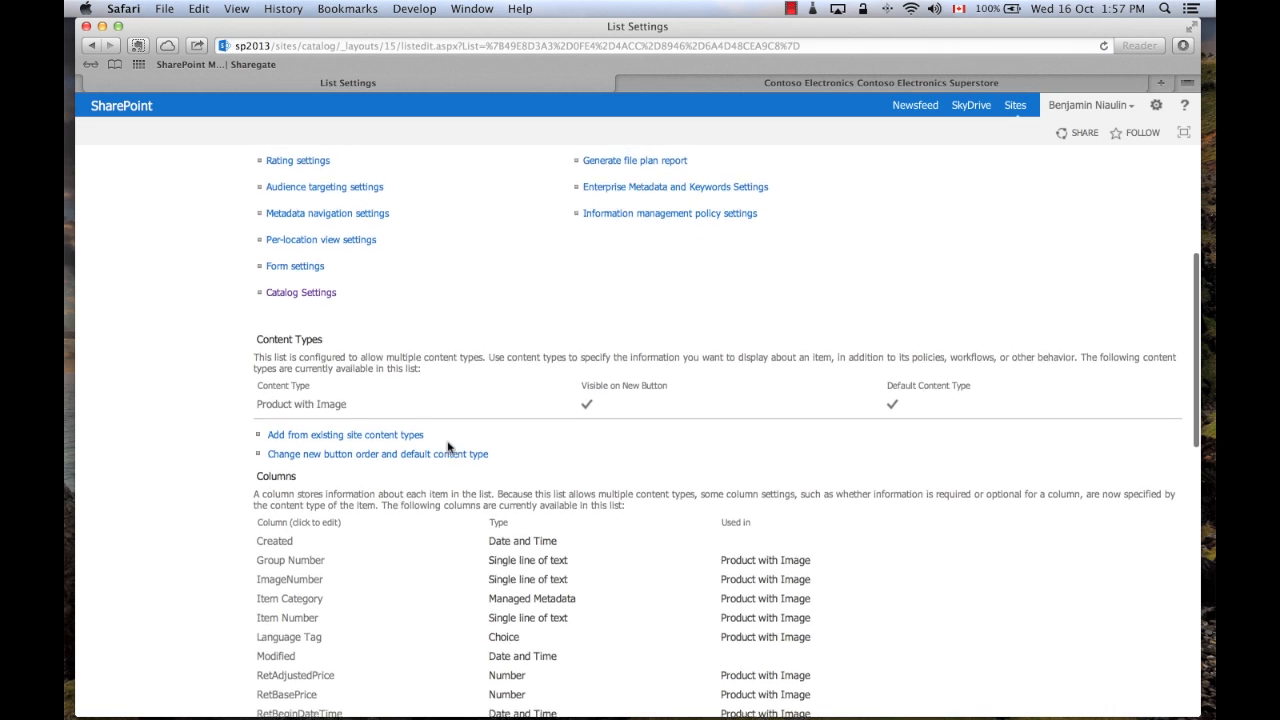
scroll(448, 447, up, 4)
click(294, 503)
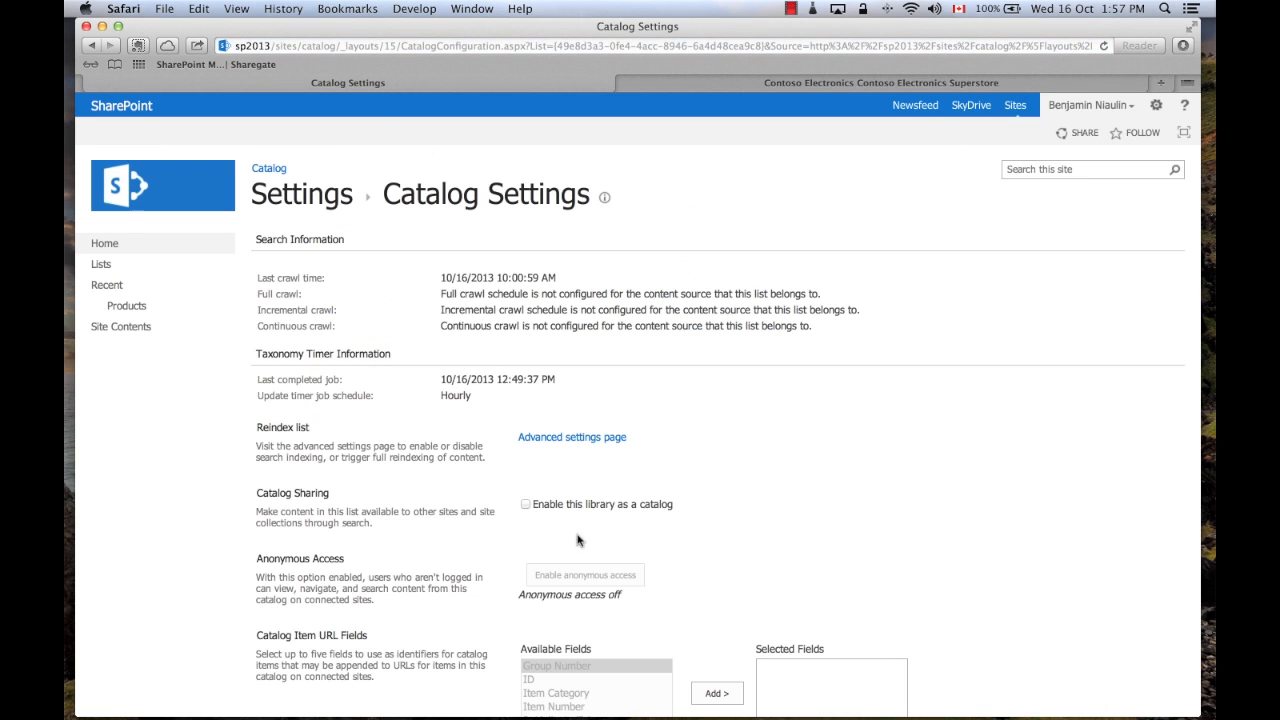
- Enable the Products list as a catalog and review the anonymous access, URL field and navigation options
scroll(694, 437, down, 2)
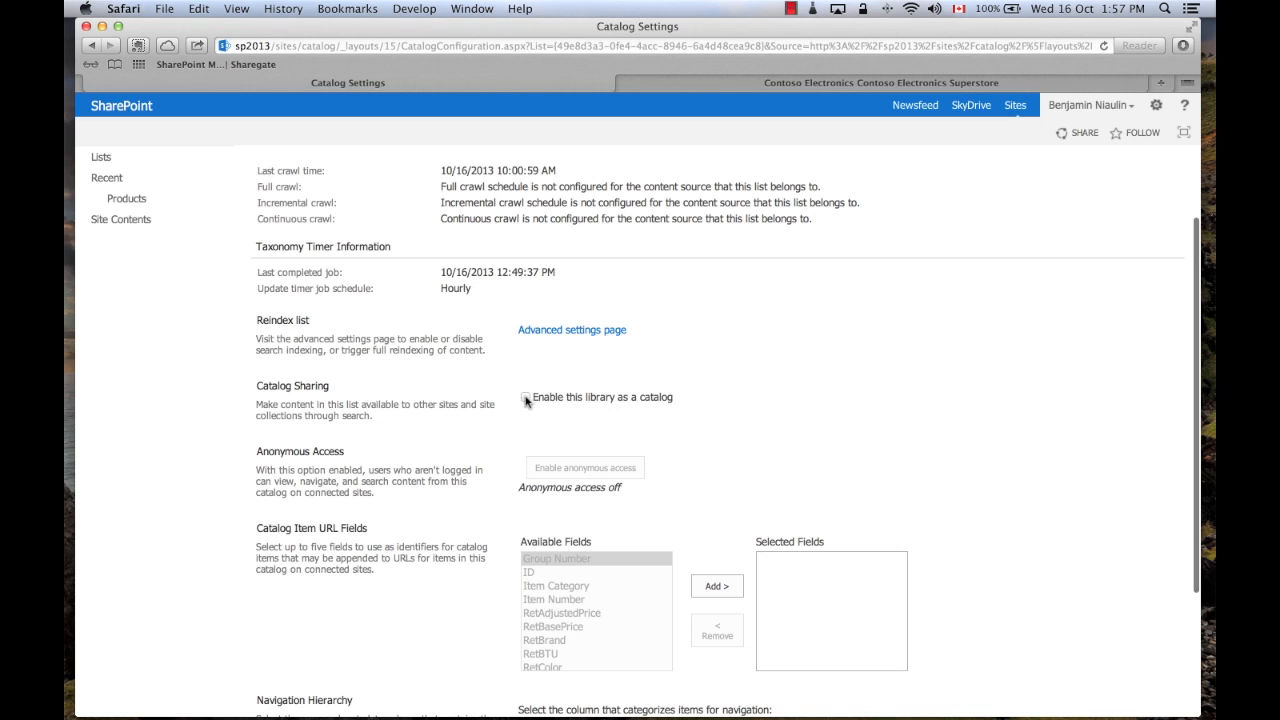
click(526, 398)
scroll(786, 414, down, 3)
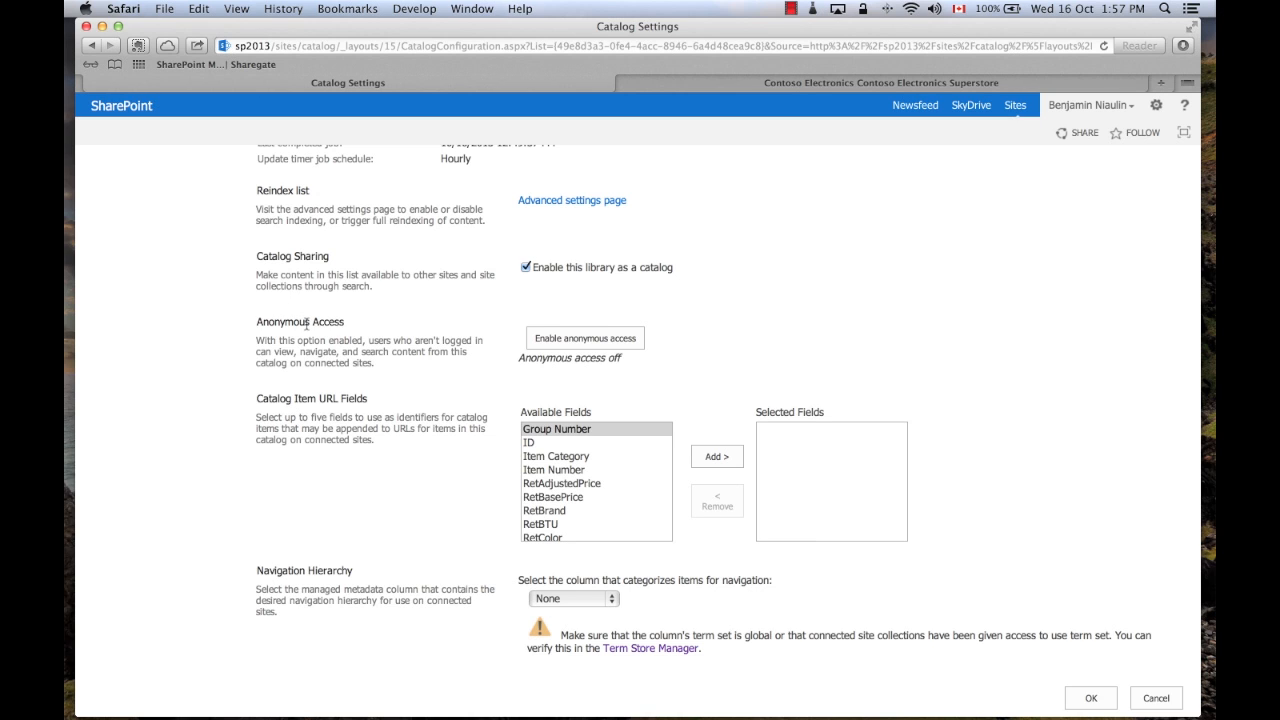
scroll(350, 318, up, 1)
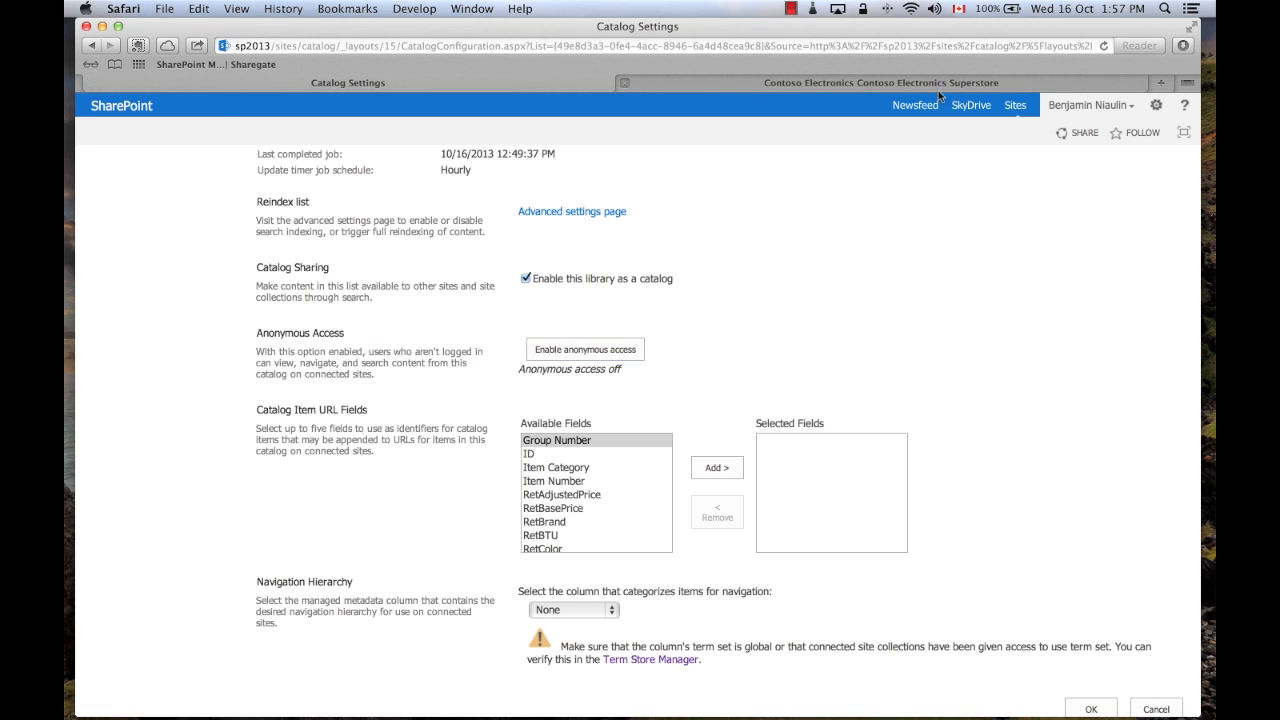
- Open the followed sites page in a new browser tab and go to the Publishing site from there
right_click(1012, 105)
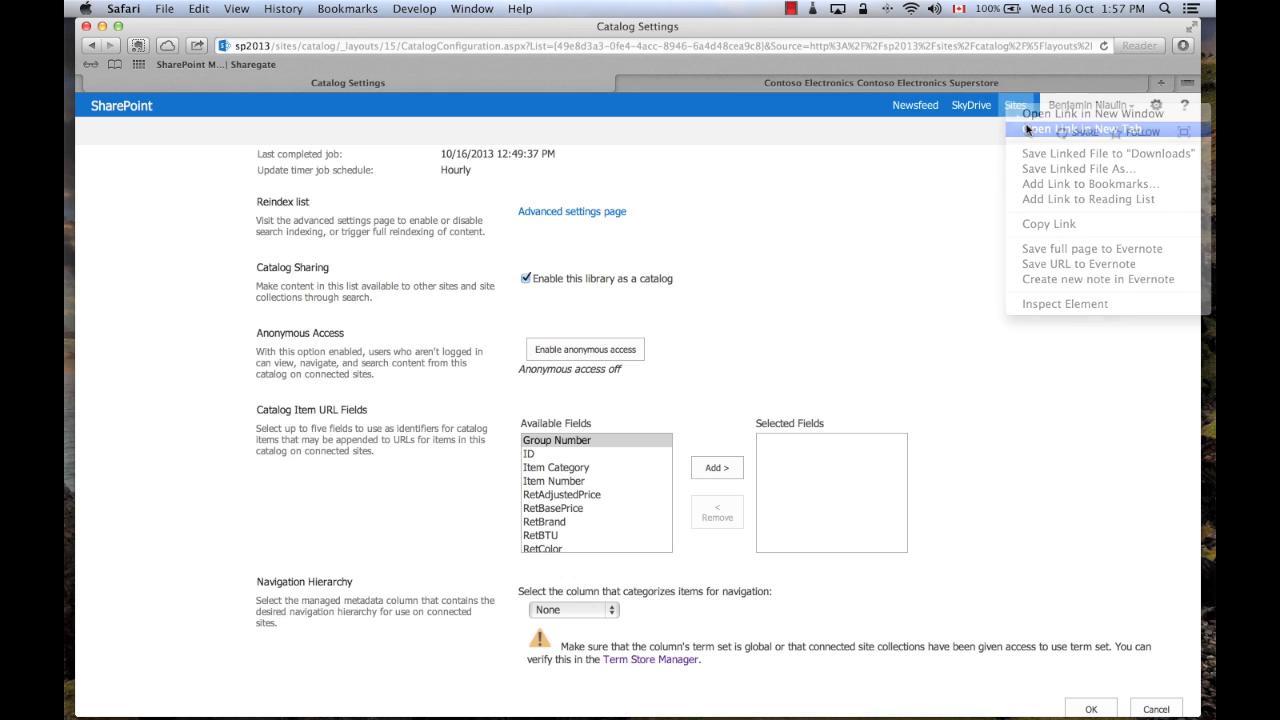
click(1027, 129)
click(661, 80)
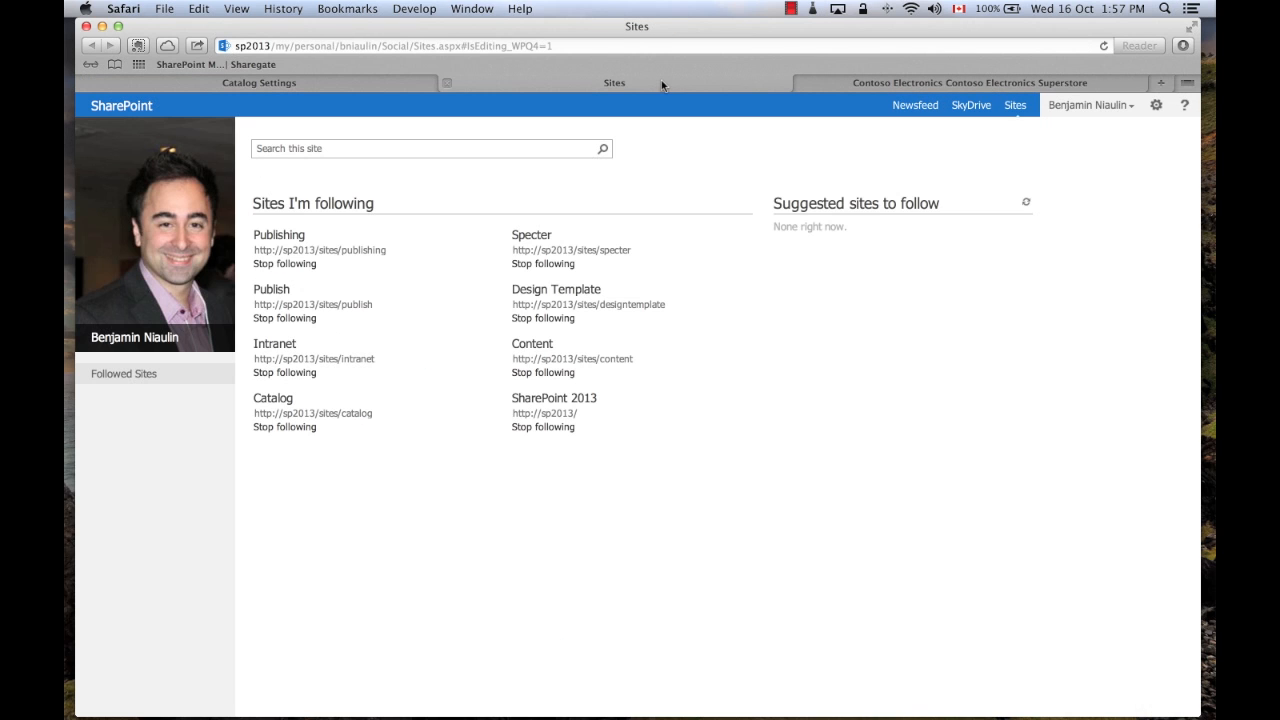
click(261, 236)
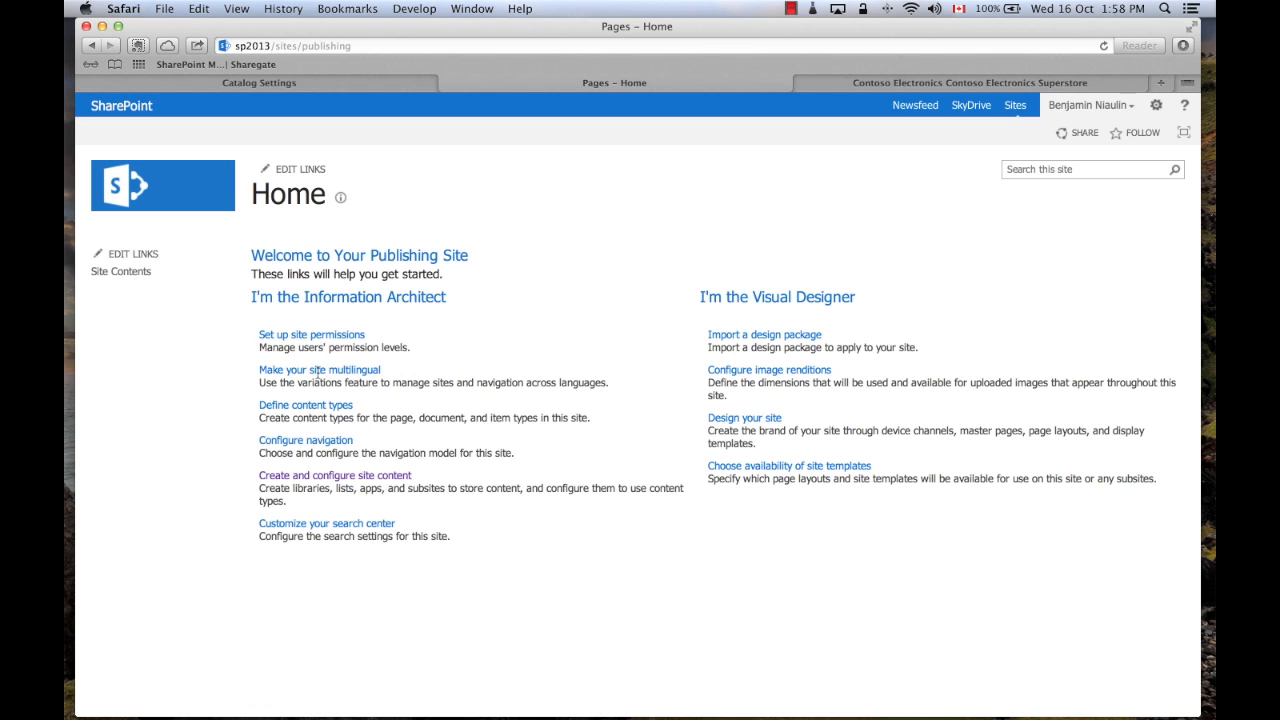
- Switch to the Contoso Electronics site and browse to its Cameras category
click(1066, 86)
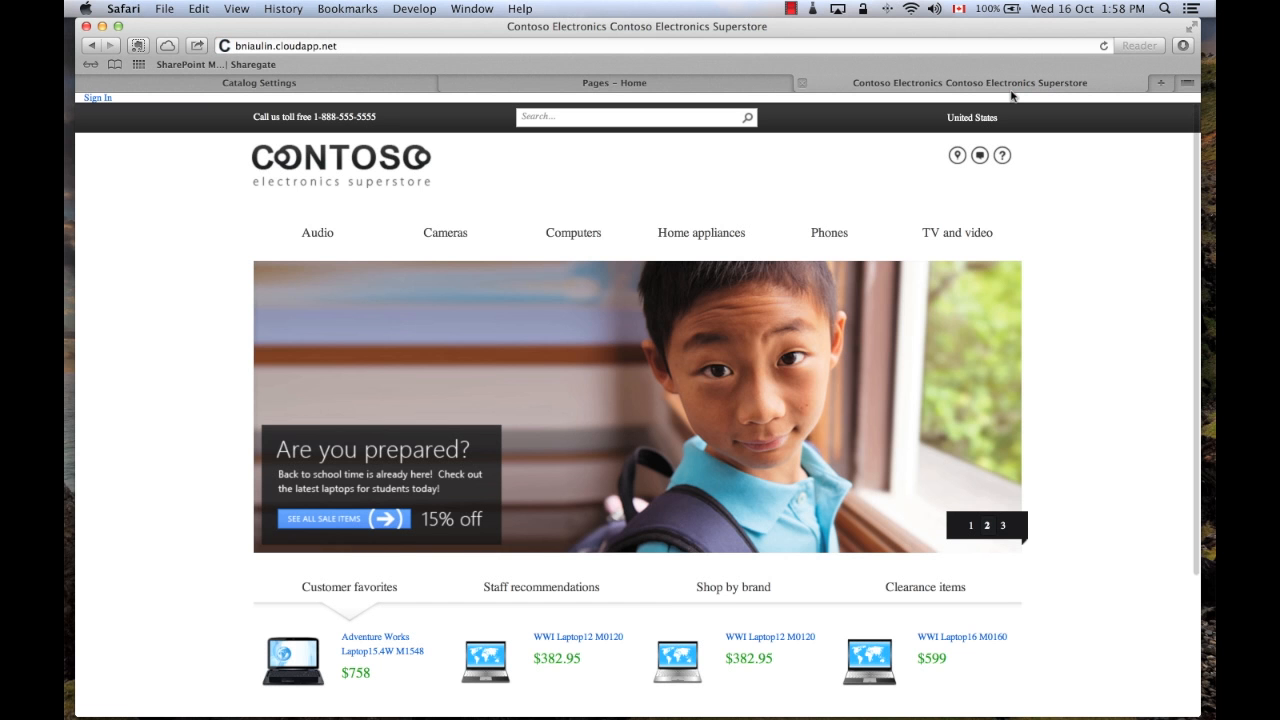
click(491, 236)
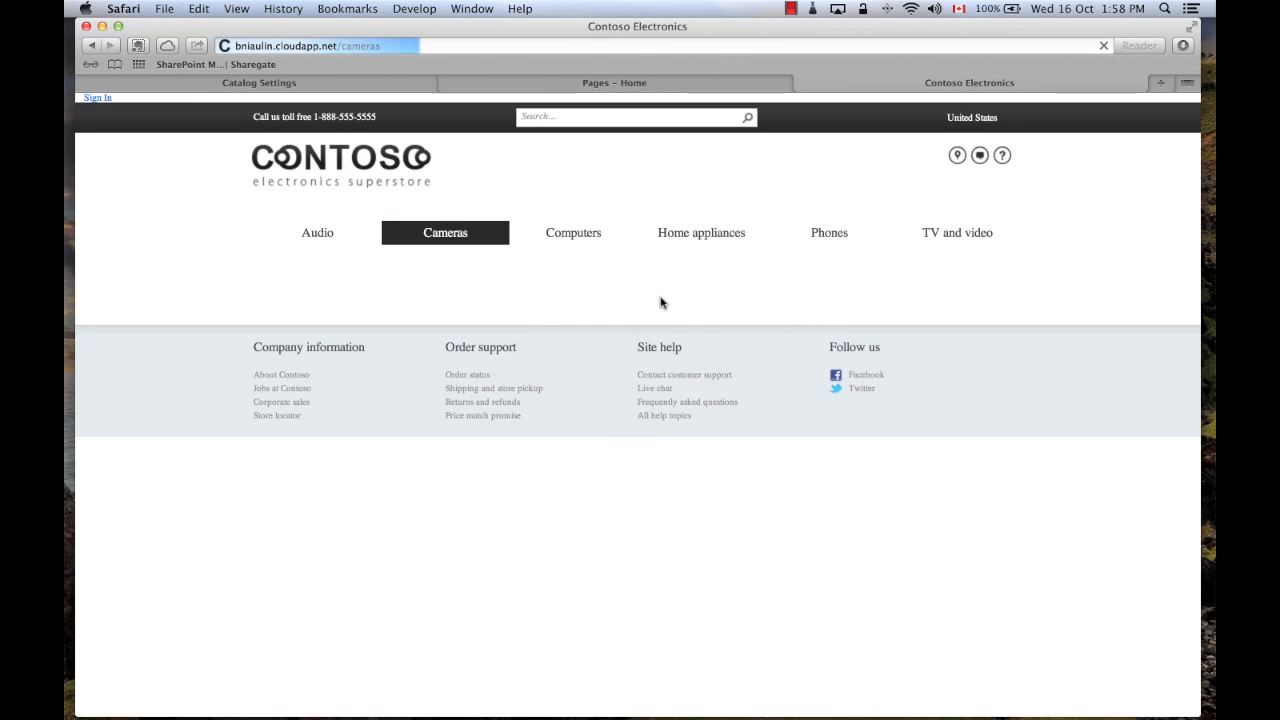
- Return to the Products list's Catalog Settings page and enable anonymous access for the catalog
click(314, 86)
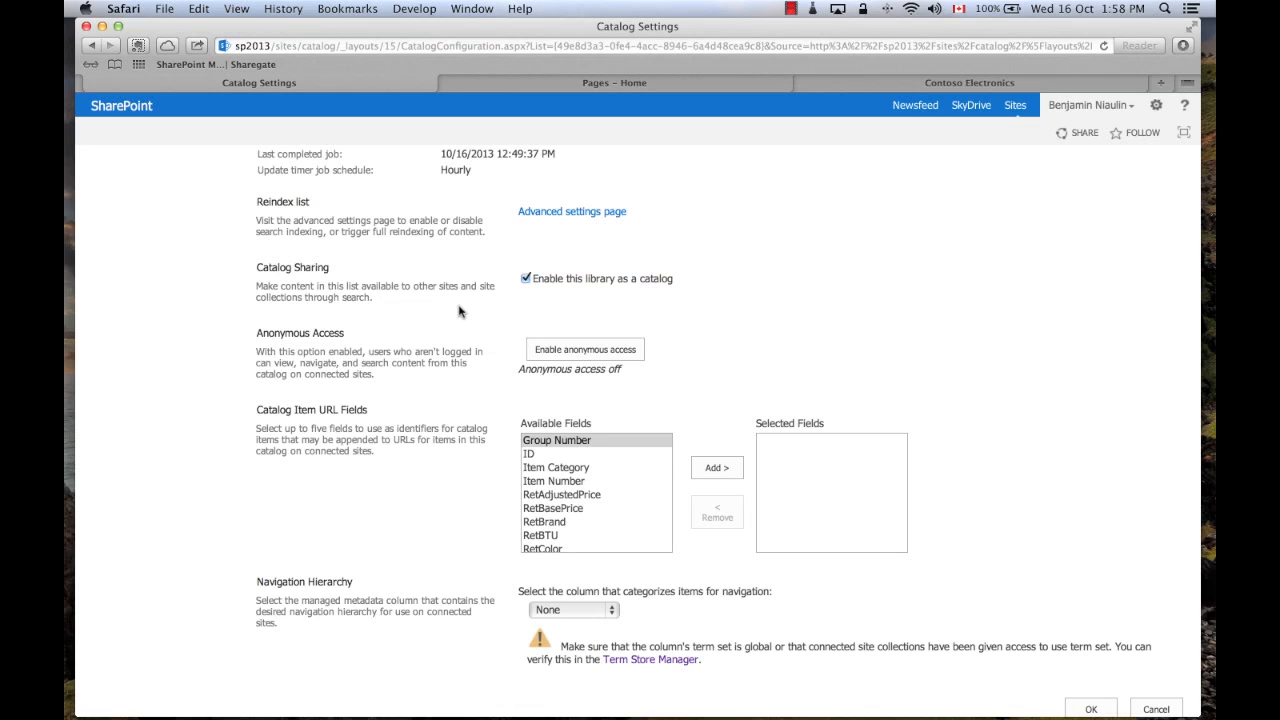
click(575, 356)
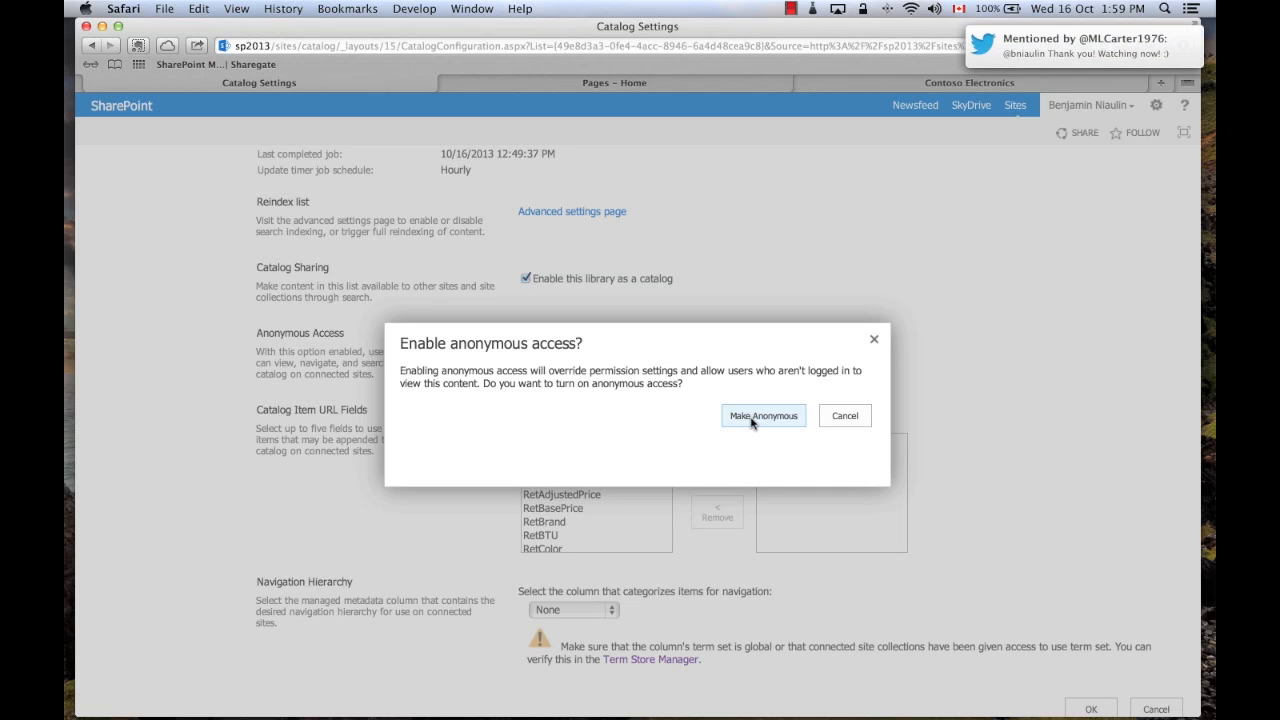
click(752, 420)
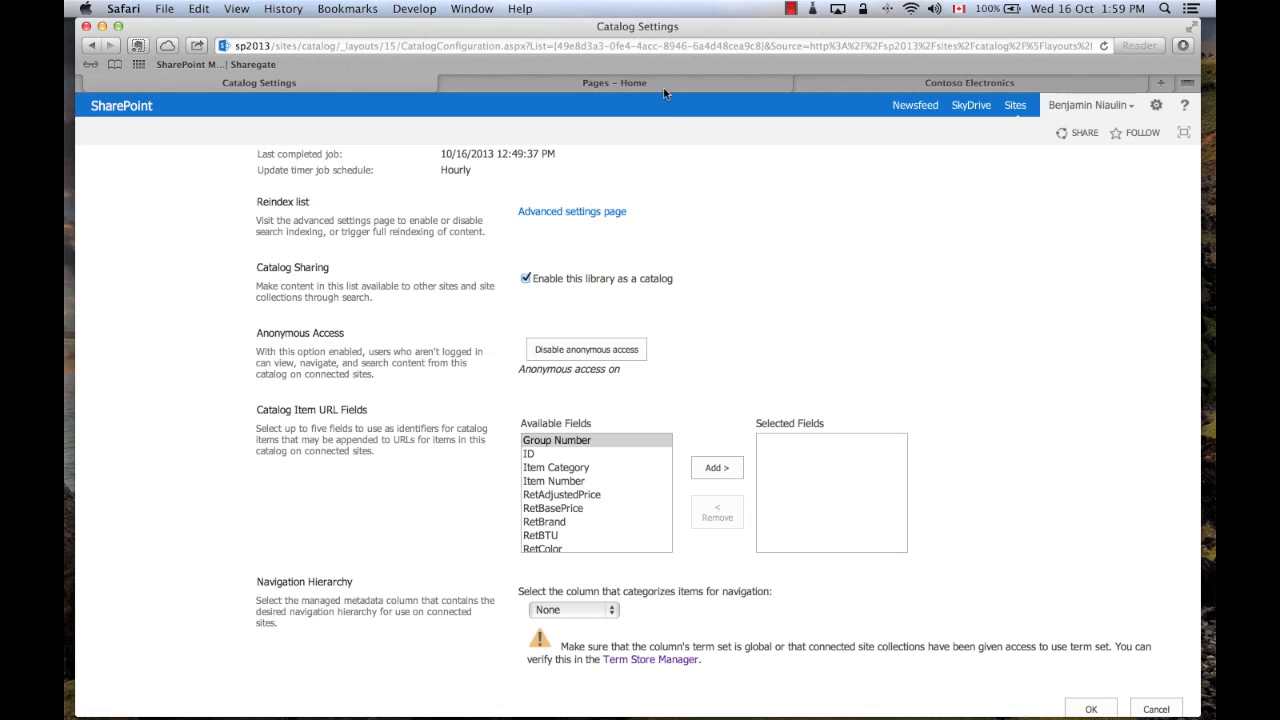
- Switch to the Contoso Electronics site and examine its category navigation and the Cameras page's address
click(982, 86)
mouse_move(981, 244)
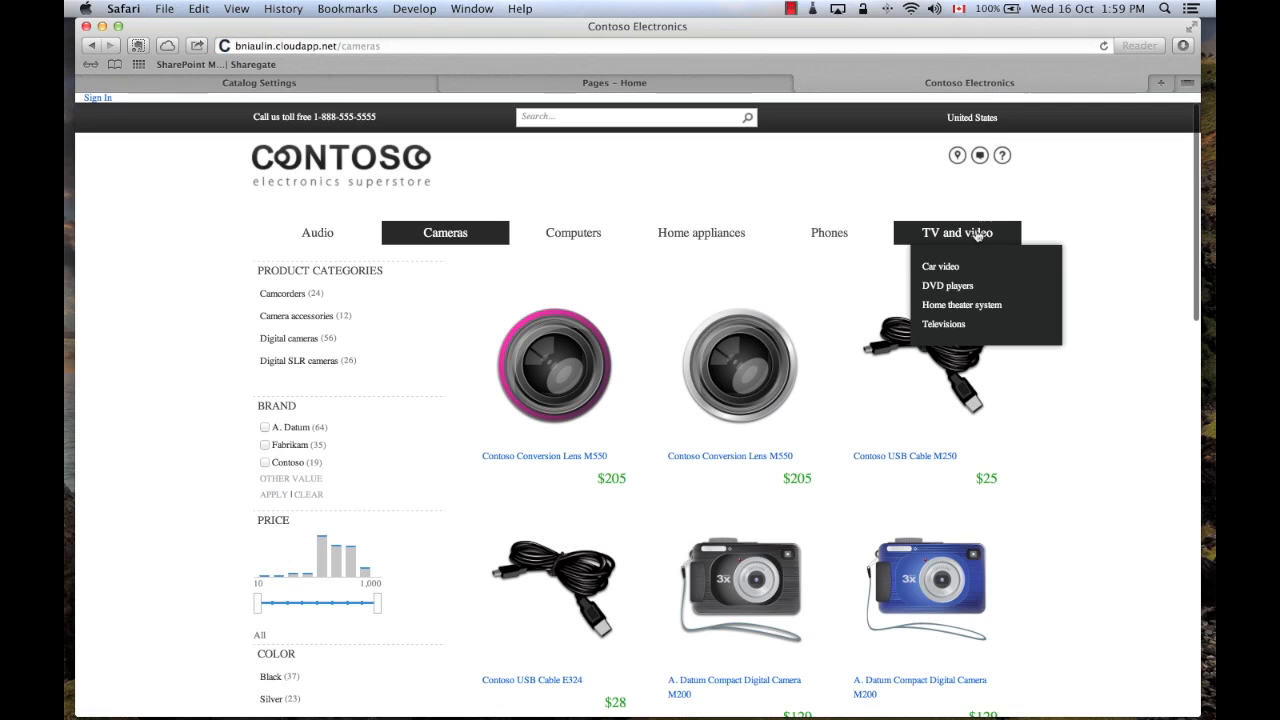
mouse_move(528, 347)
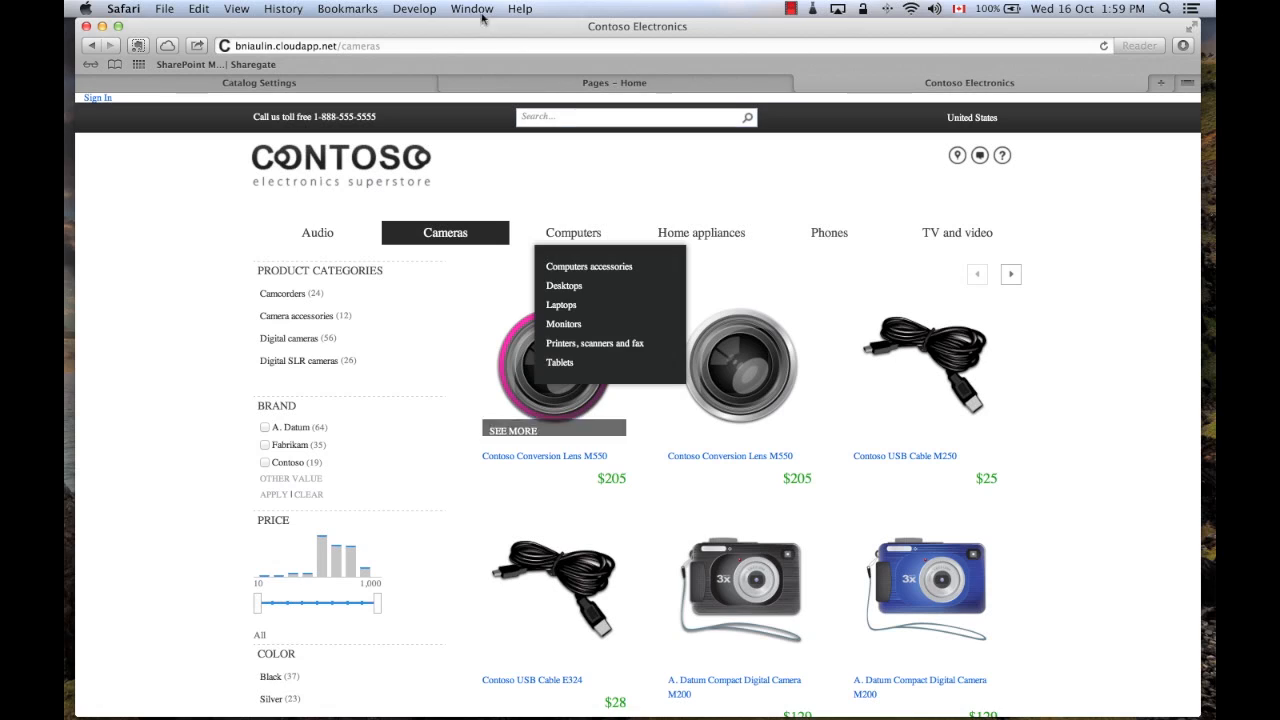
click(445, 46)
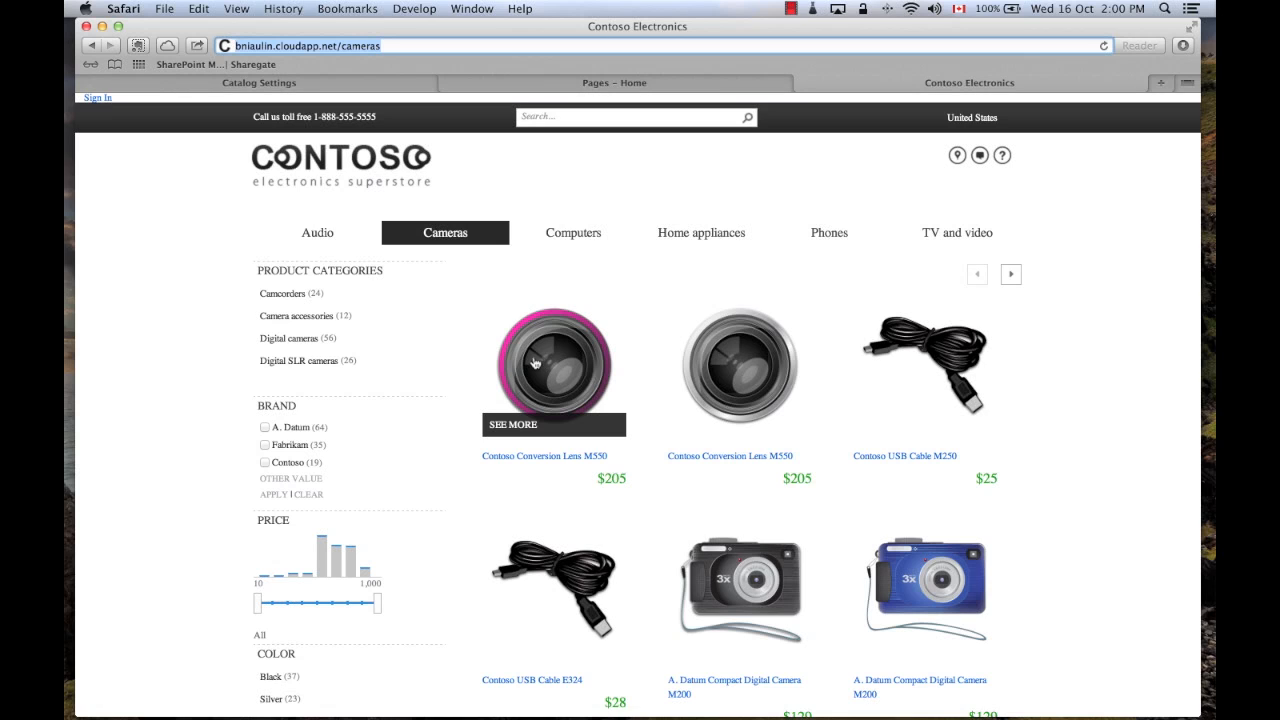
- Go back to the Catalog Settings page and review the Catalog Item URL Fields section
key(ctrl+Tab)
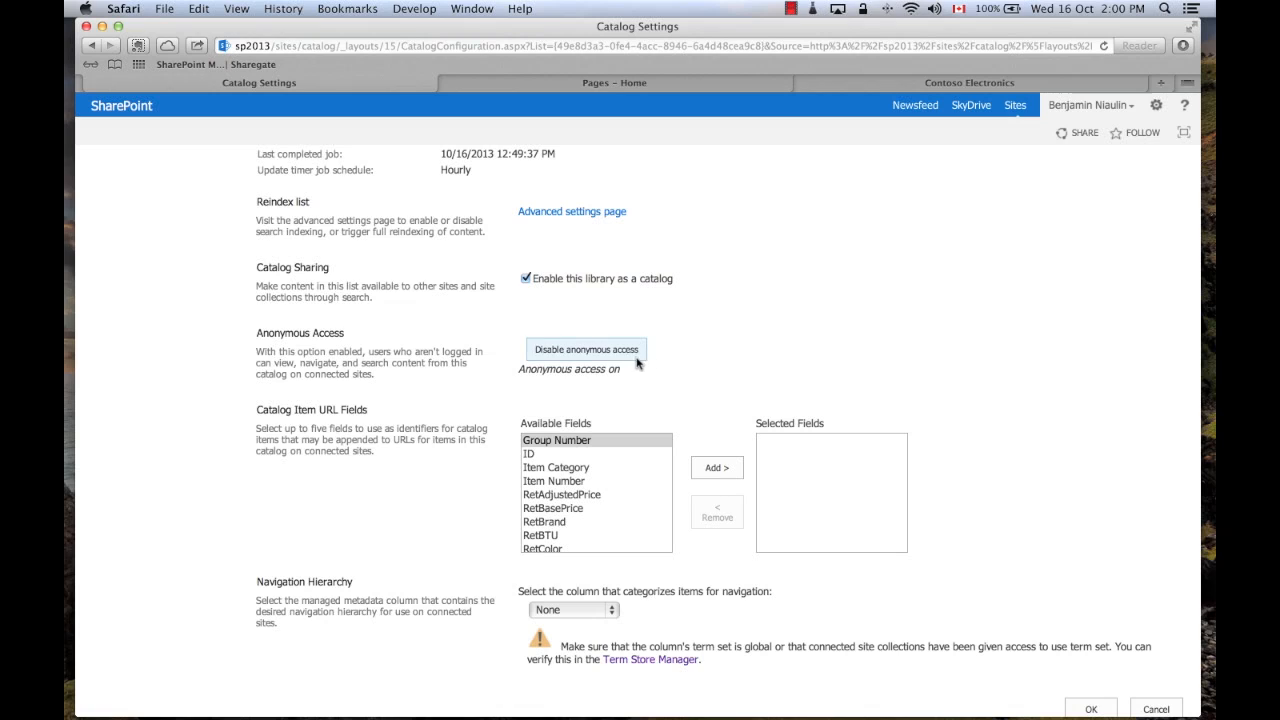
drag(257, 407, 371, 421)
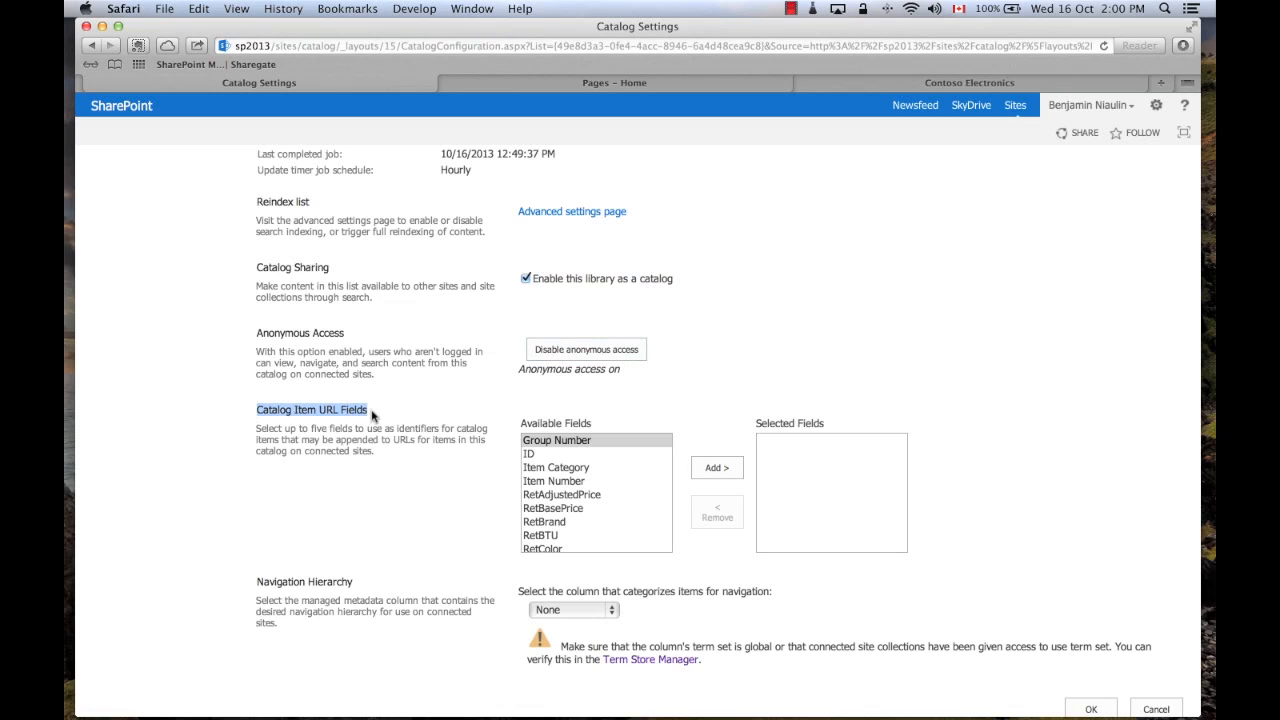
click(364, 432)
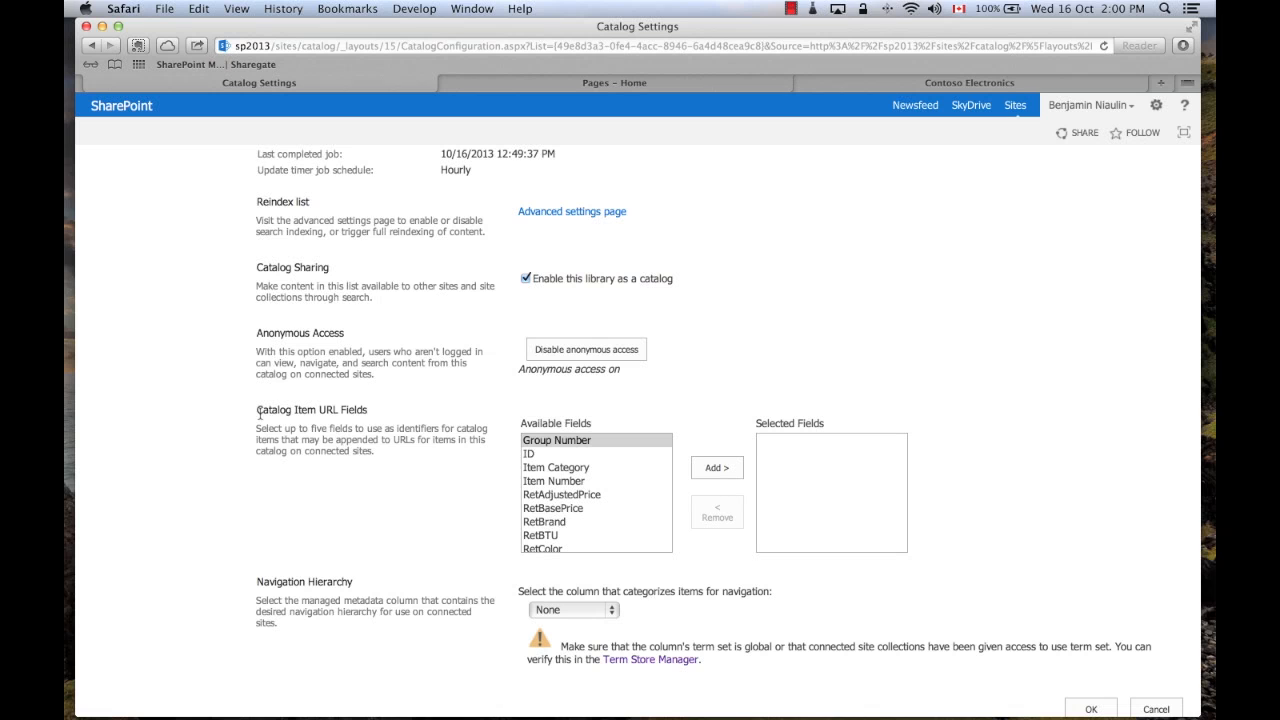
- On the Contoso Electronics site, open the first Fabrikam Home Moviemaker M400 under Cameras > Camcorders and examine its address and product page
click(869, 81)
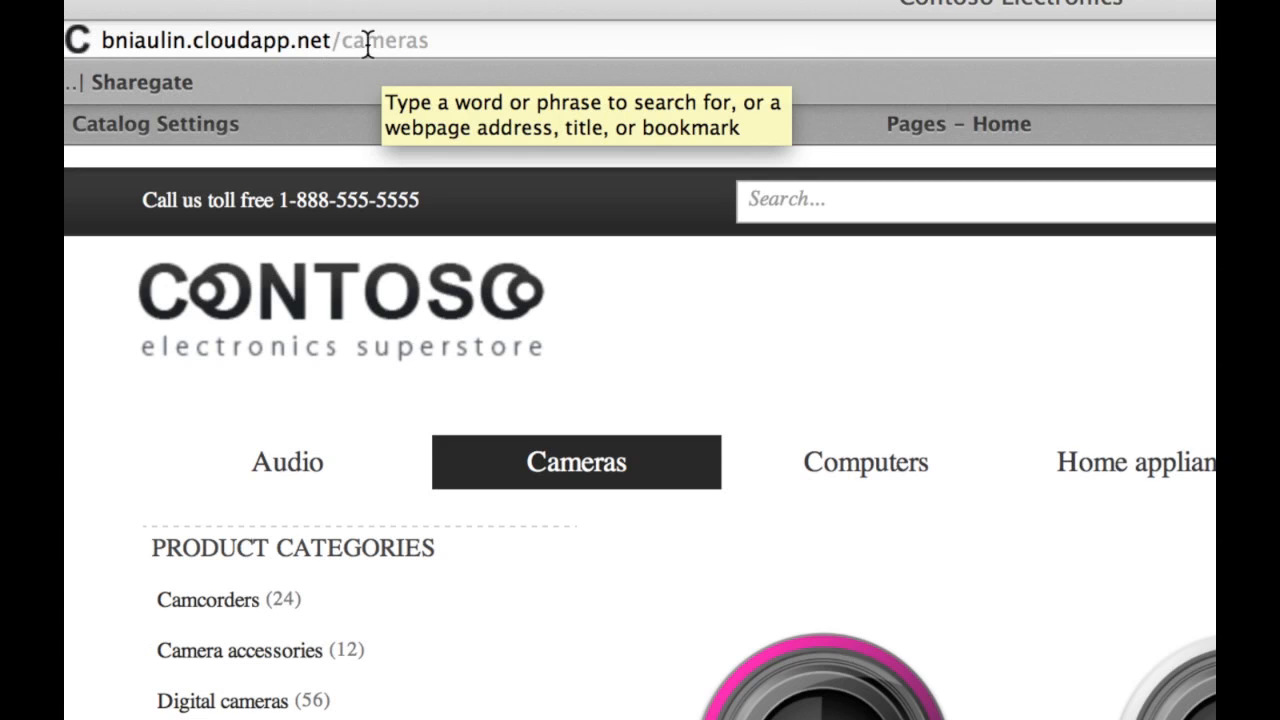
mouse_move(609, 480)
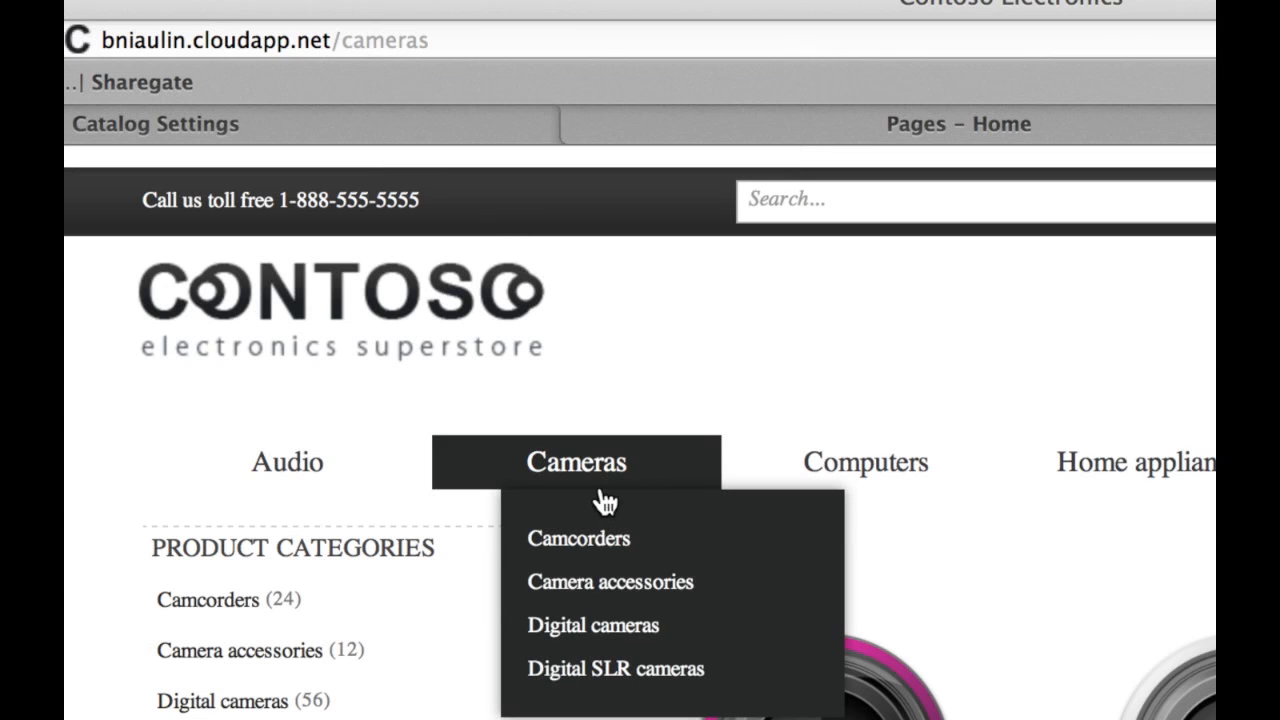
click(598, 542)
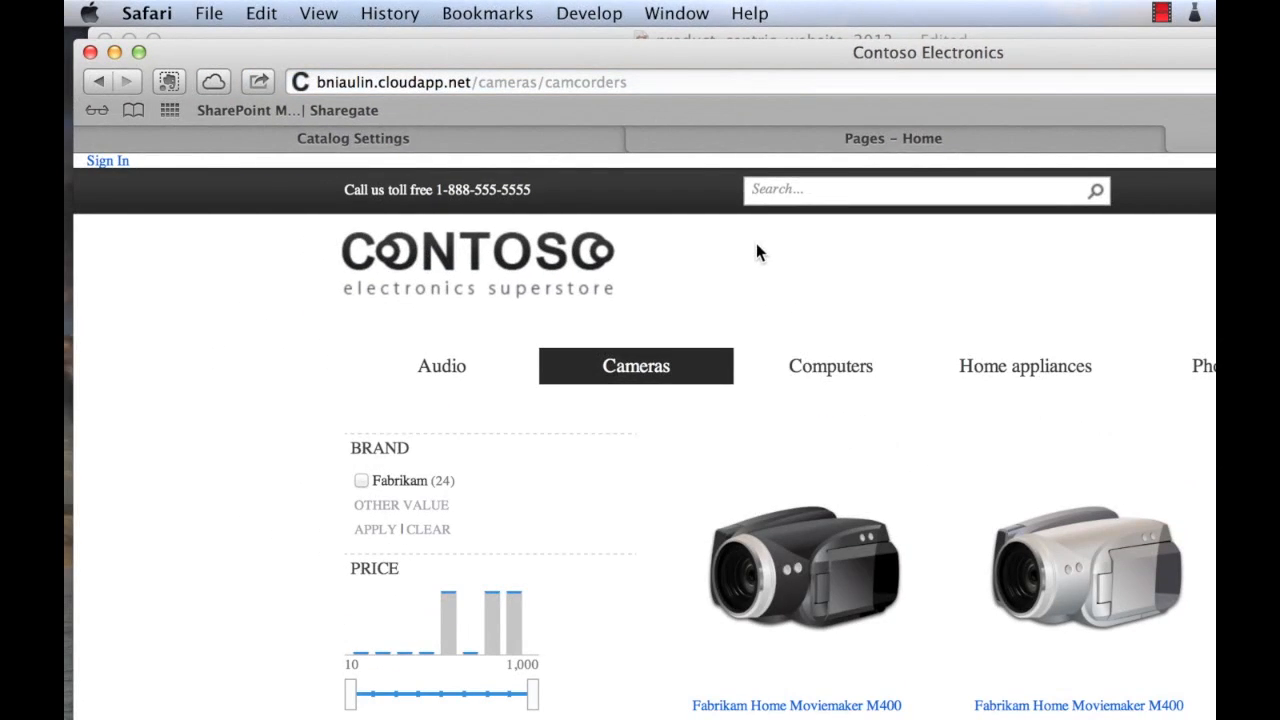
click(758, 594)
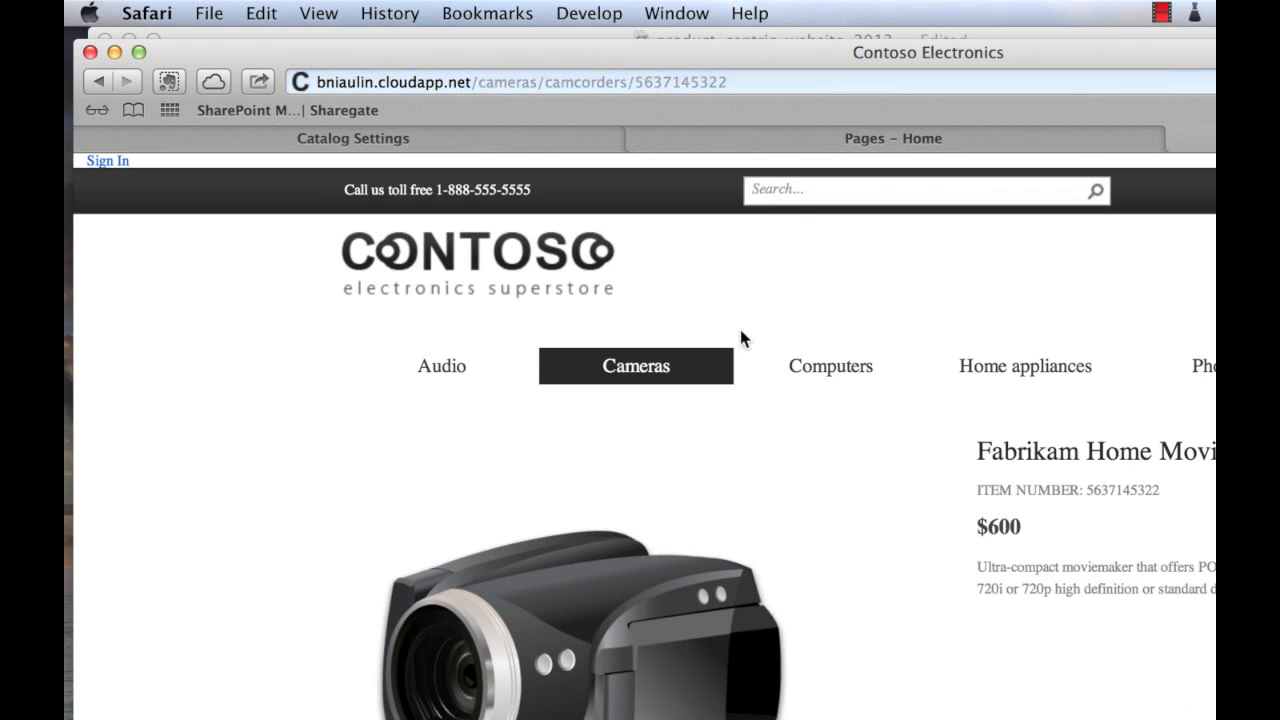
scroll(678, 360, down, 3)
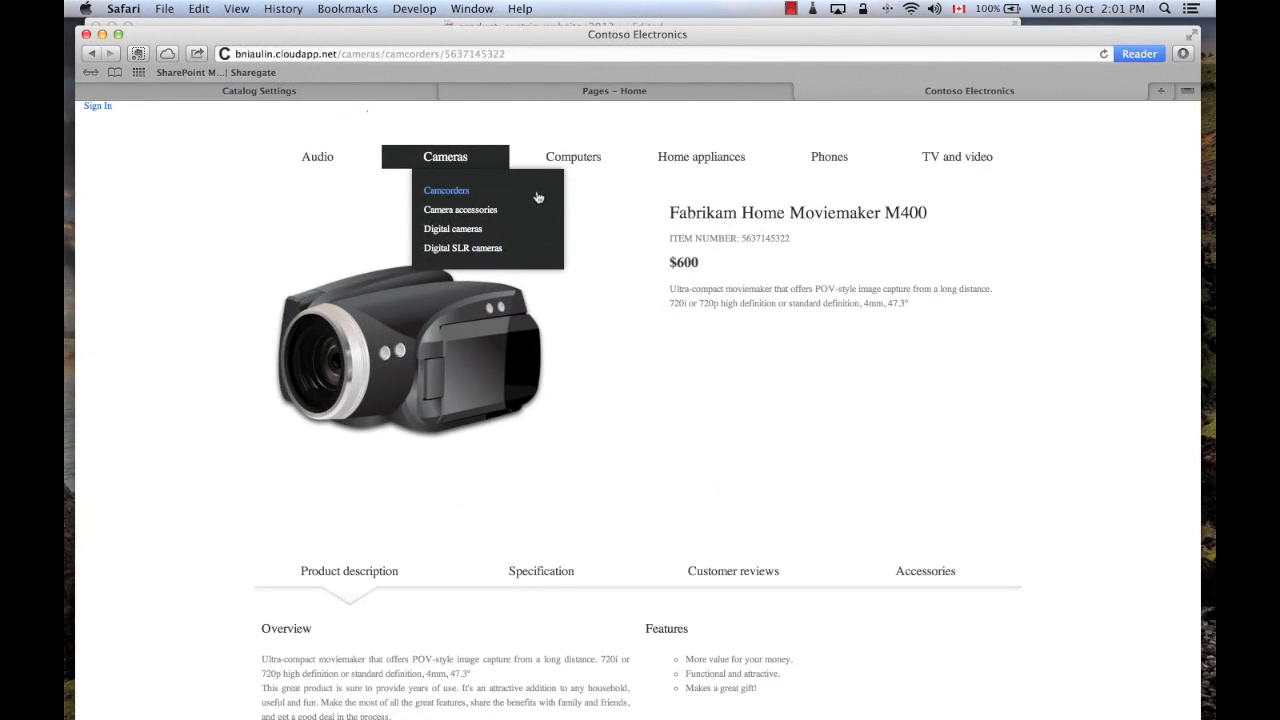
scroll(666, 371, down, 1)
scroll(666, 371, down, 6)
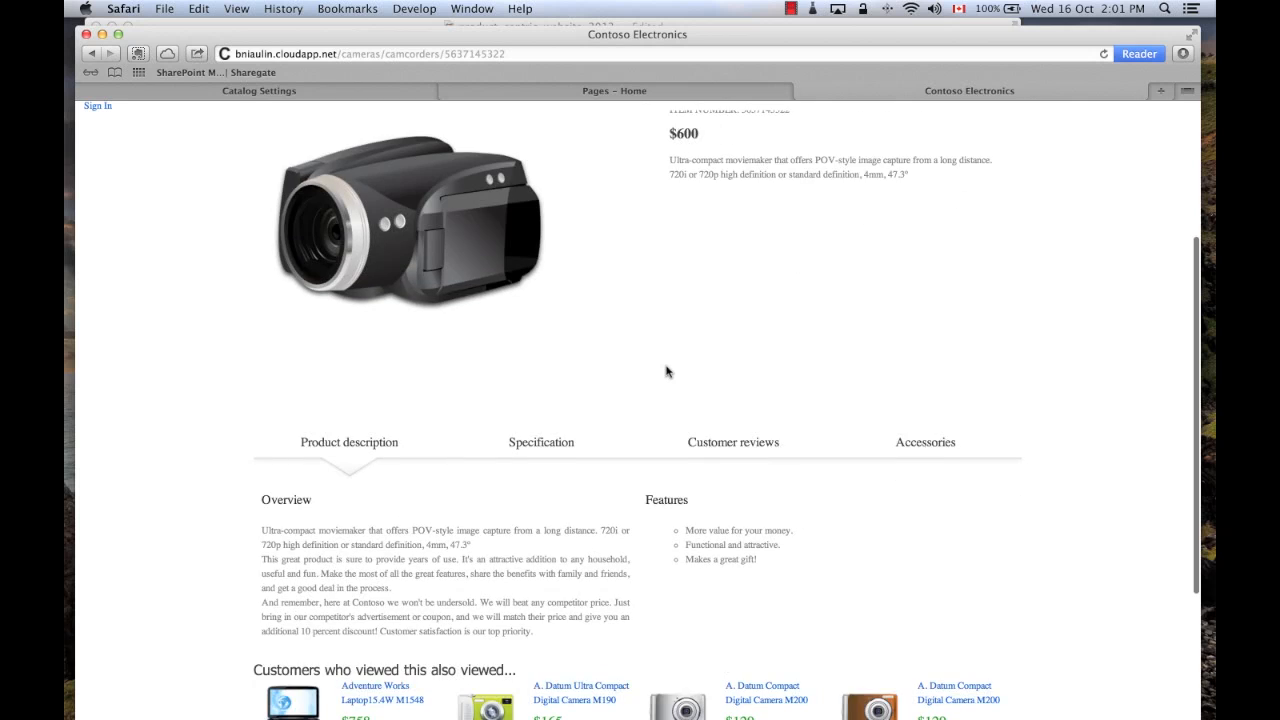
scroll(588, 367, up, 8)
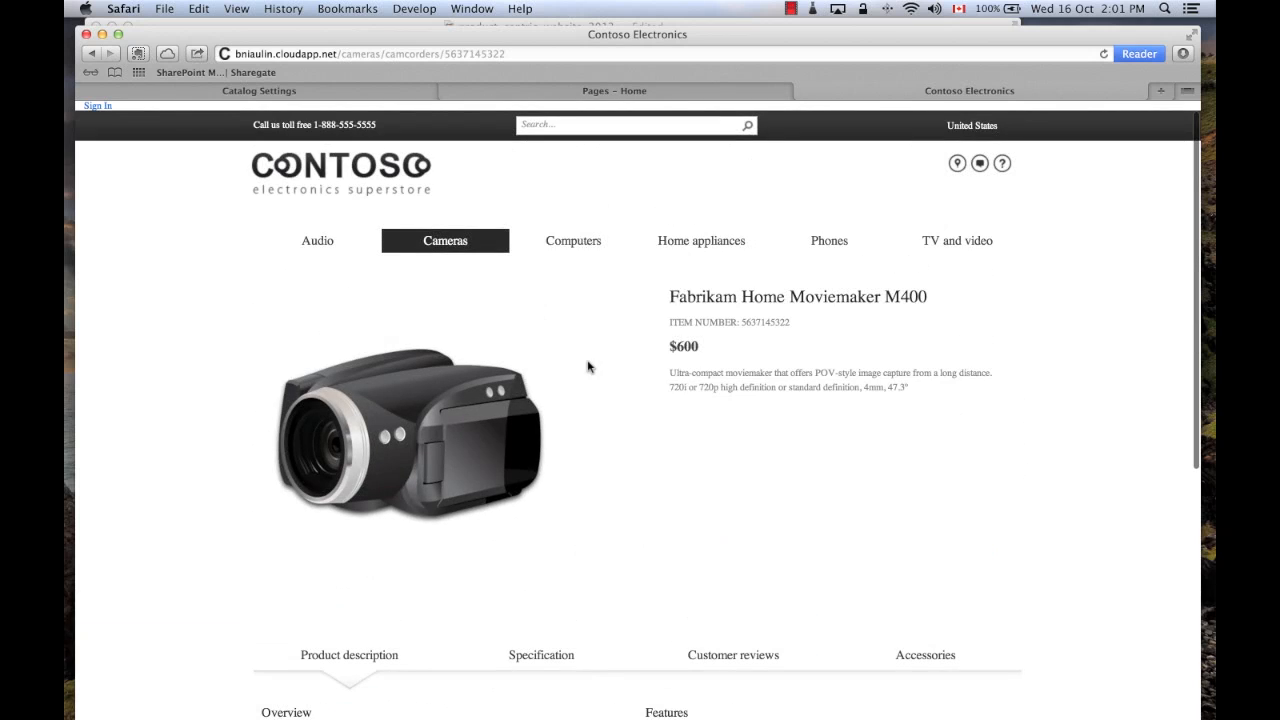
- Return to the Catalog Settings page and add Group Number to the catalog item URL fields
click(356, 88)
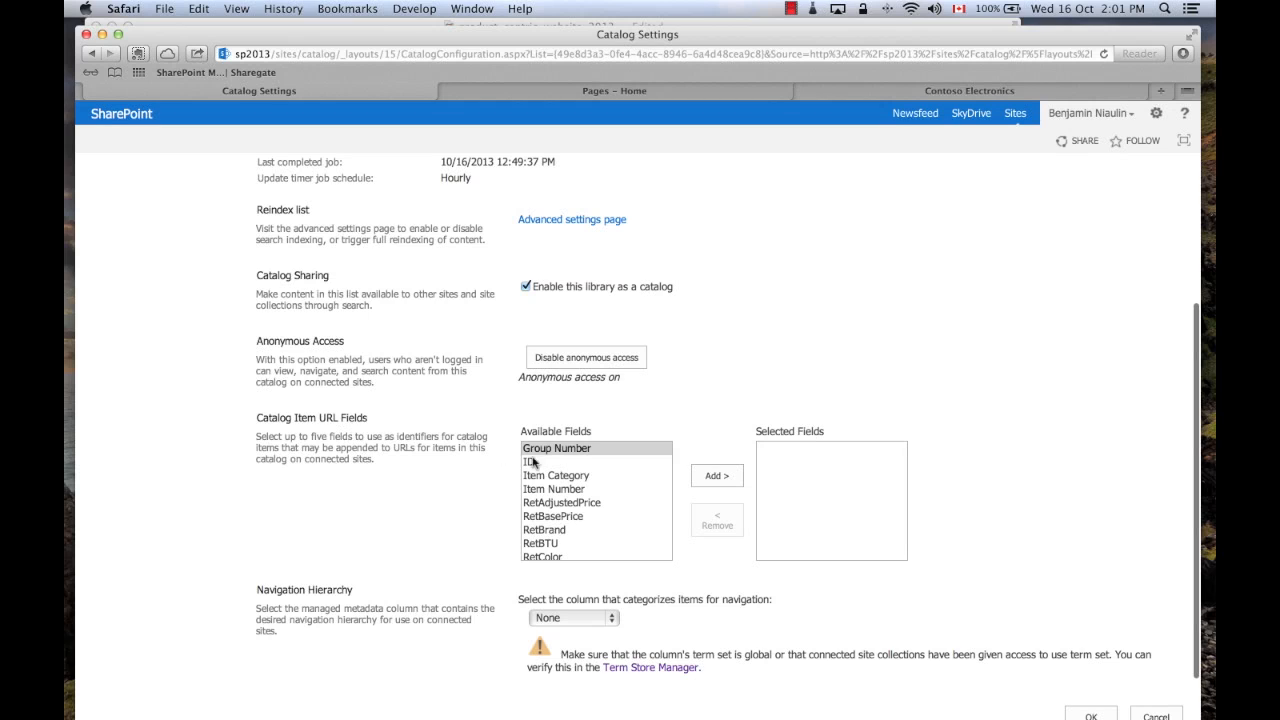
scroll(604, 475, down, 5)
scroll(604, 475, up, 5)
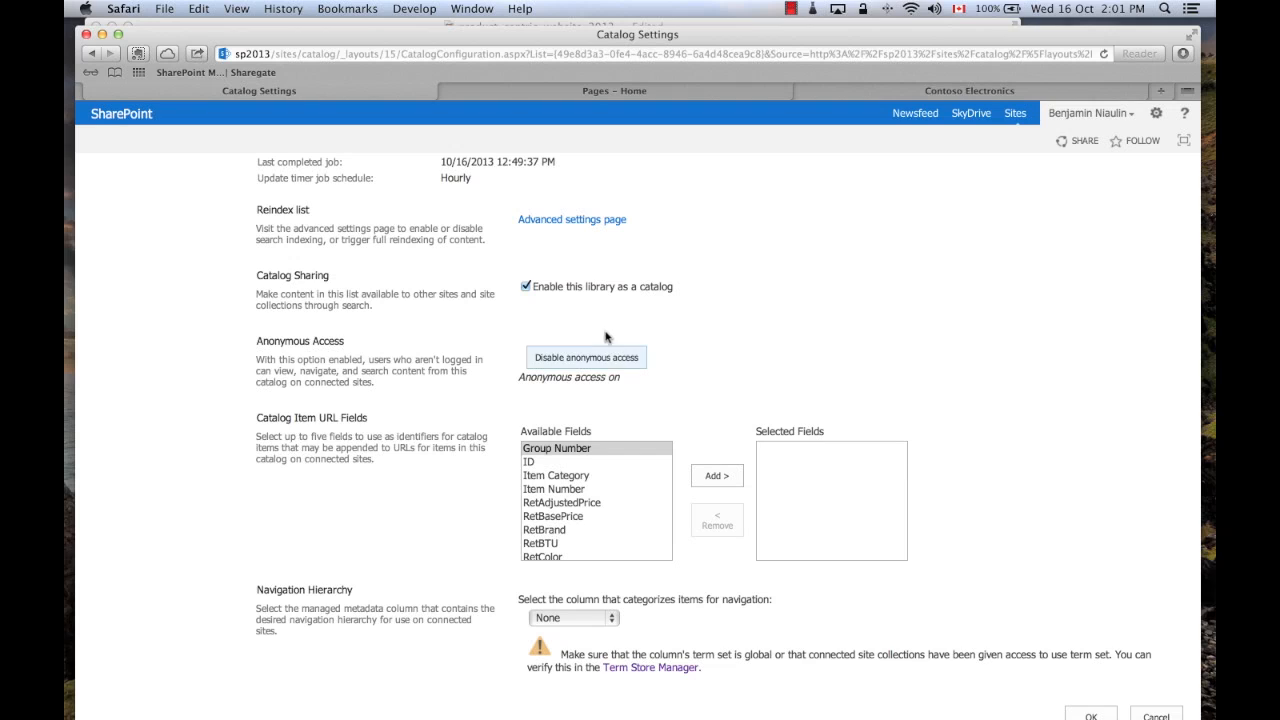
click(711, 478)
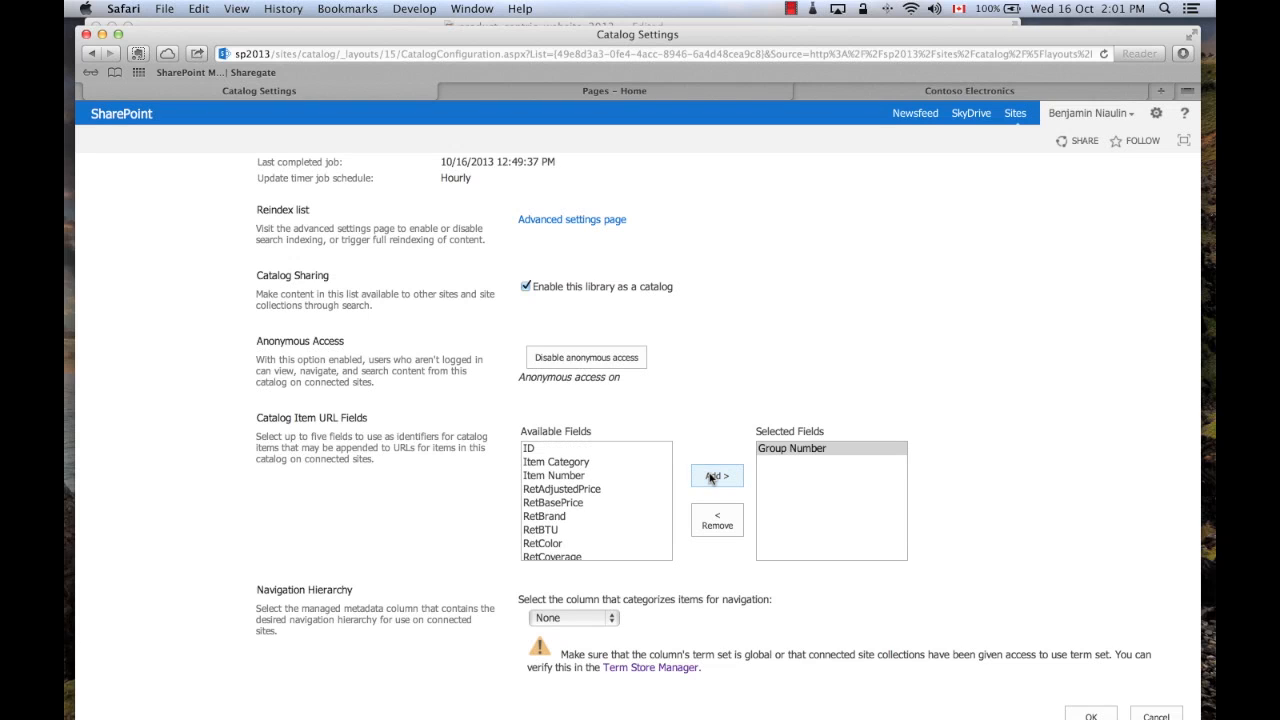
click(565, 462)
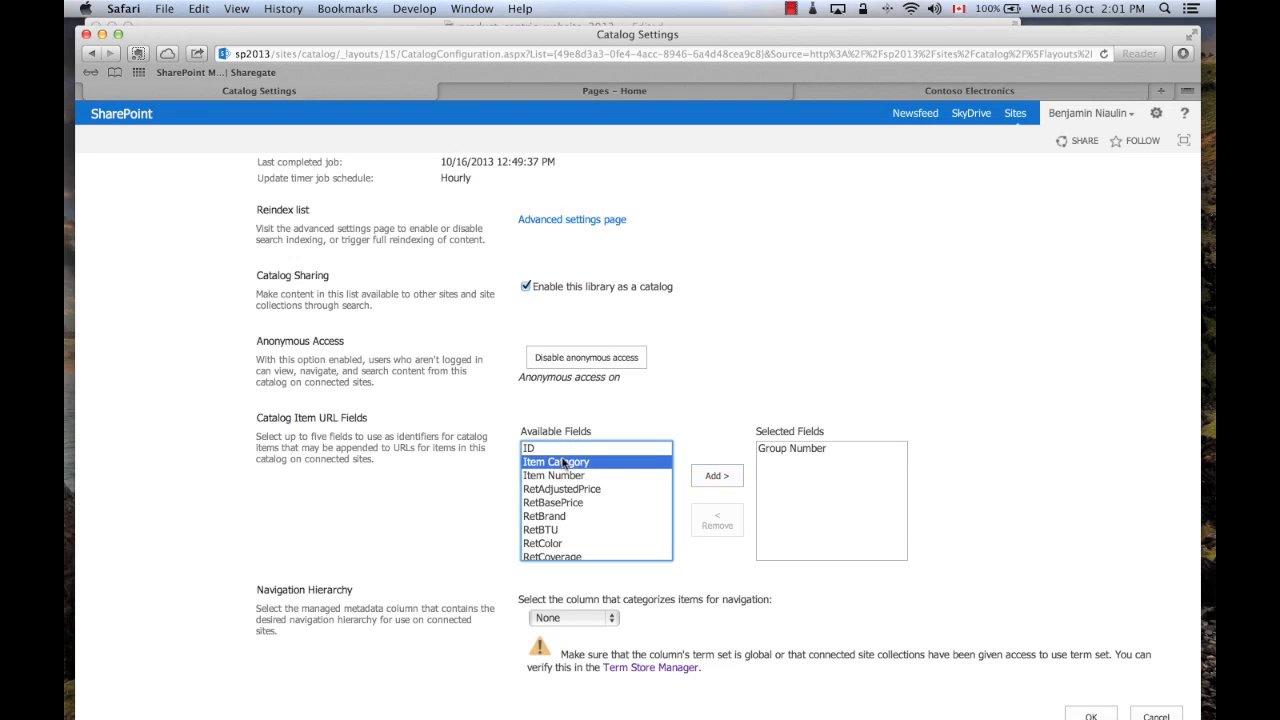
click(717, 477)
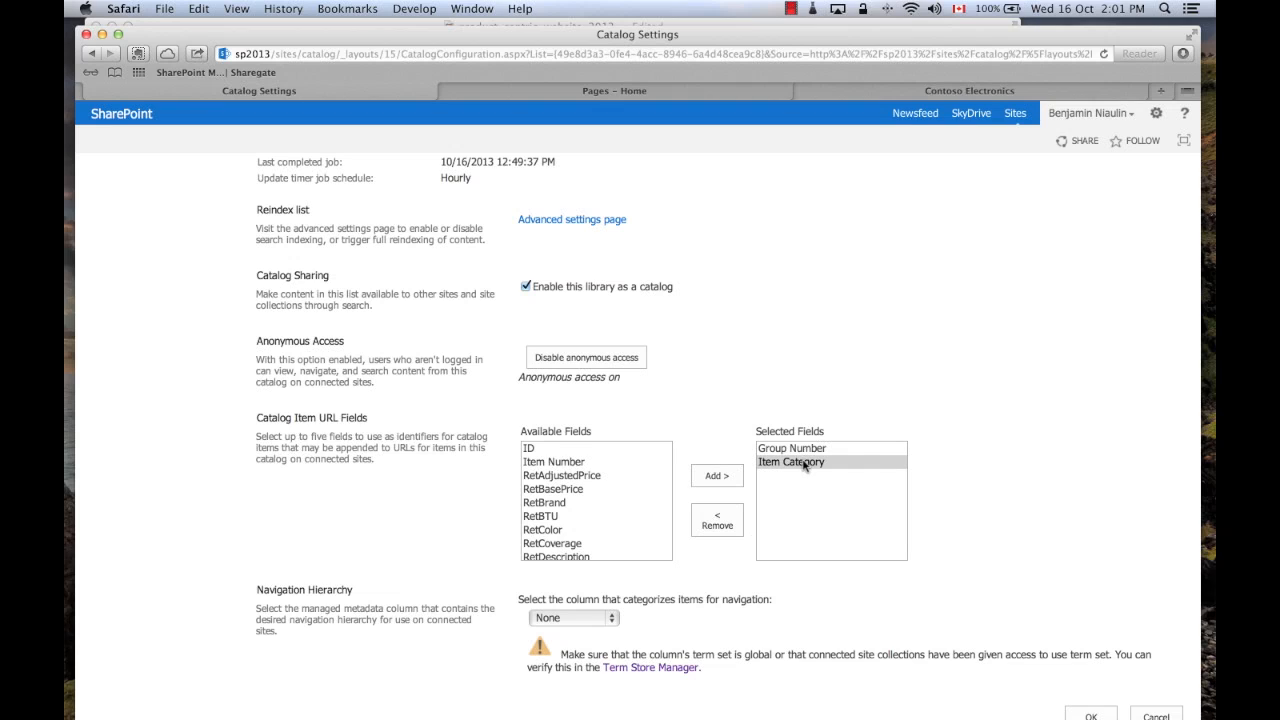
click(783, 463)
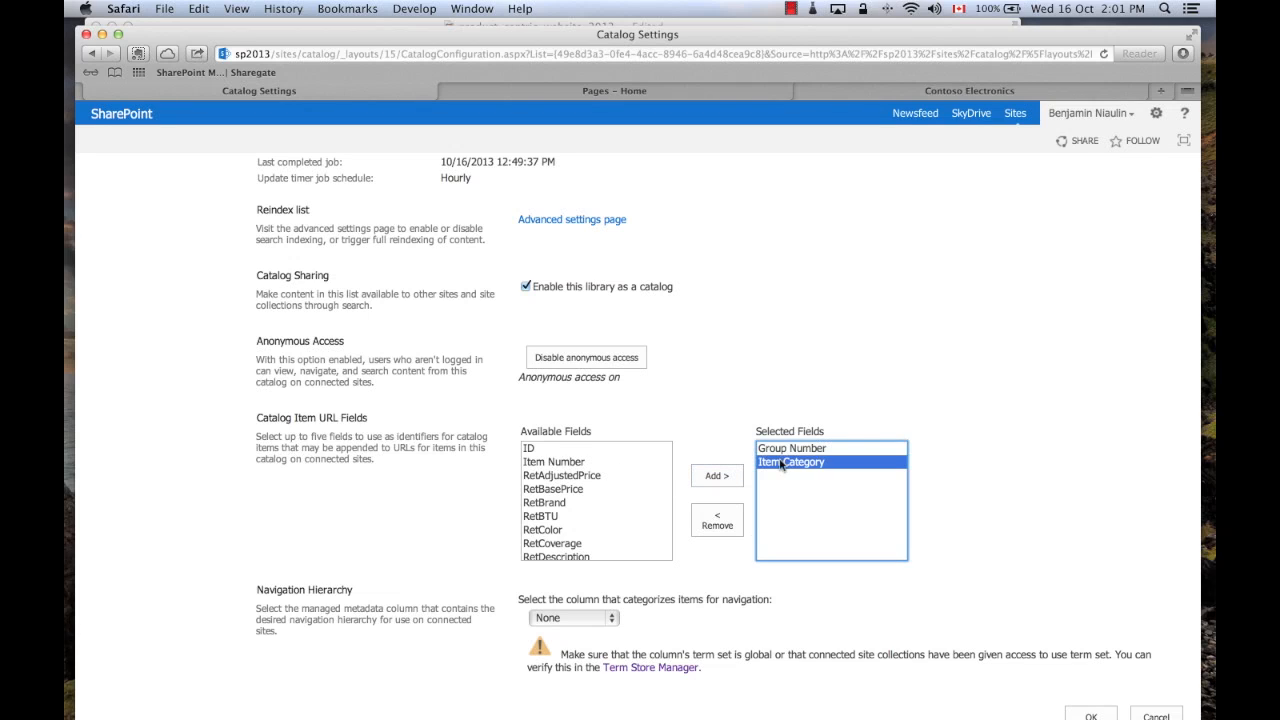
click(717, 520)
- Add Item Number to the selected catalog item URL fields
click(560, 476)
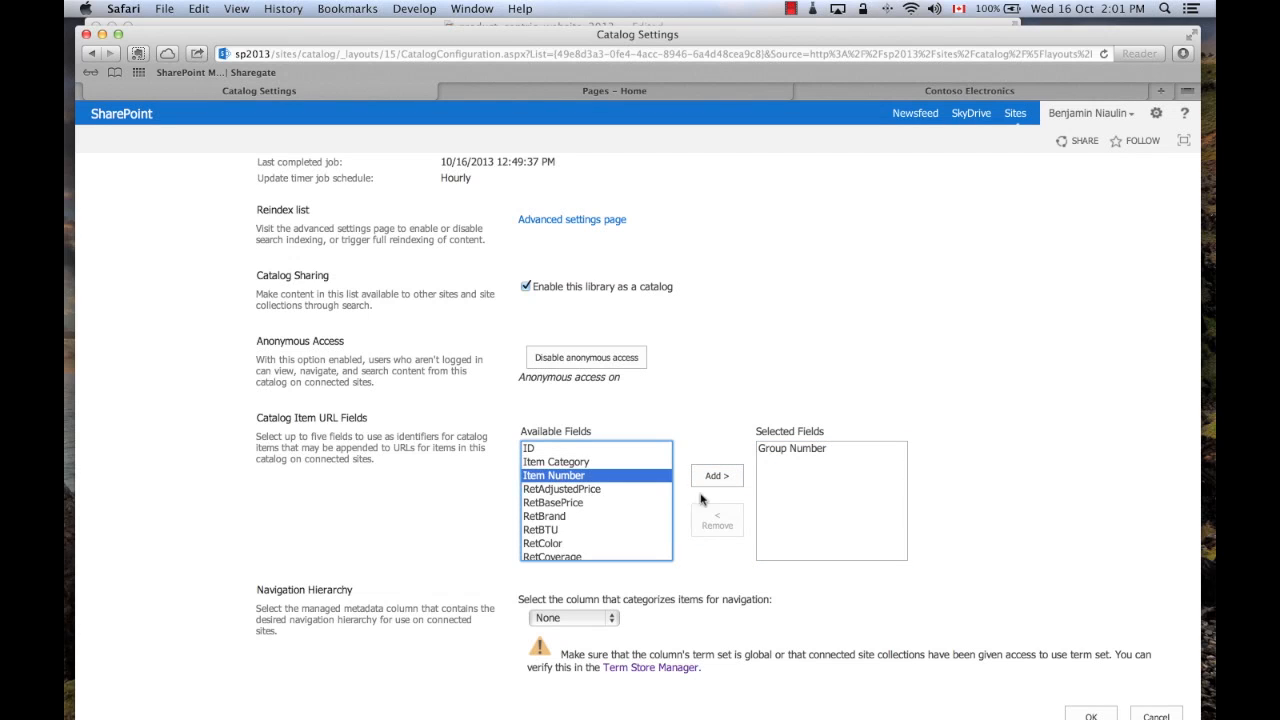
click(716, 477)
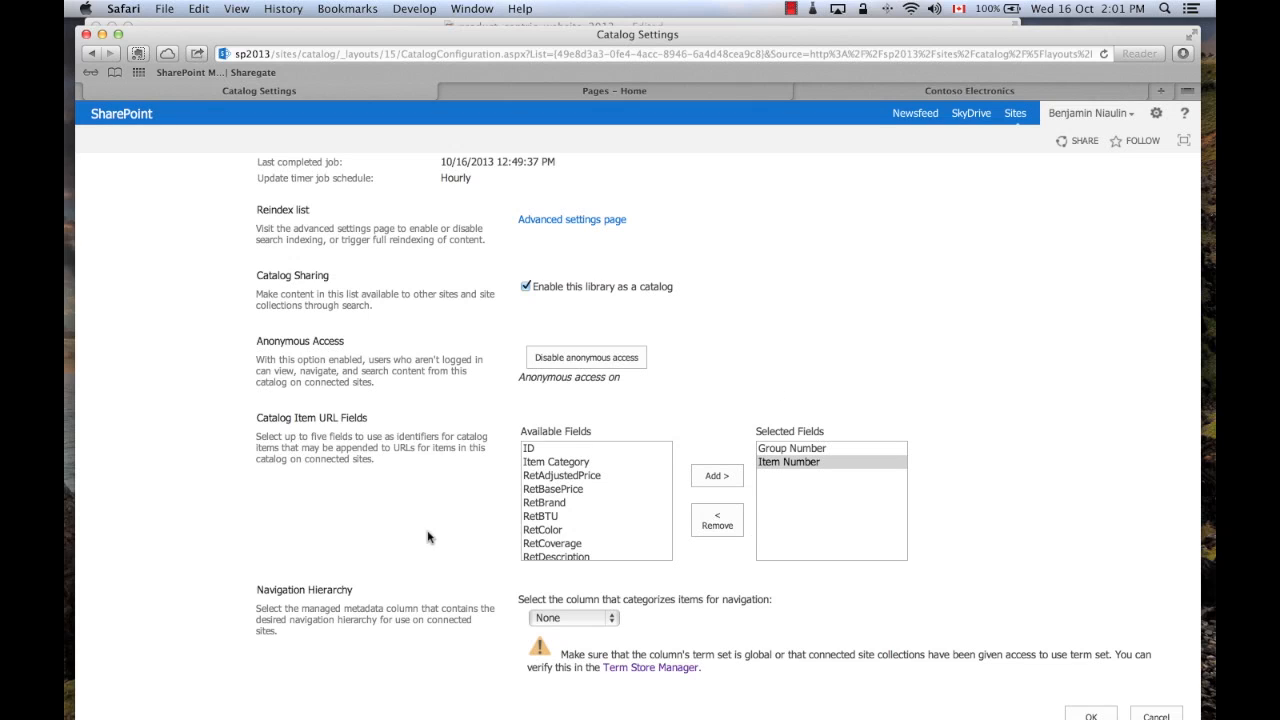
- Set Item Category as the column that categorizes items for the catalog's navigation hierarchy
drag(255, 589, 357, 598)
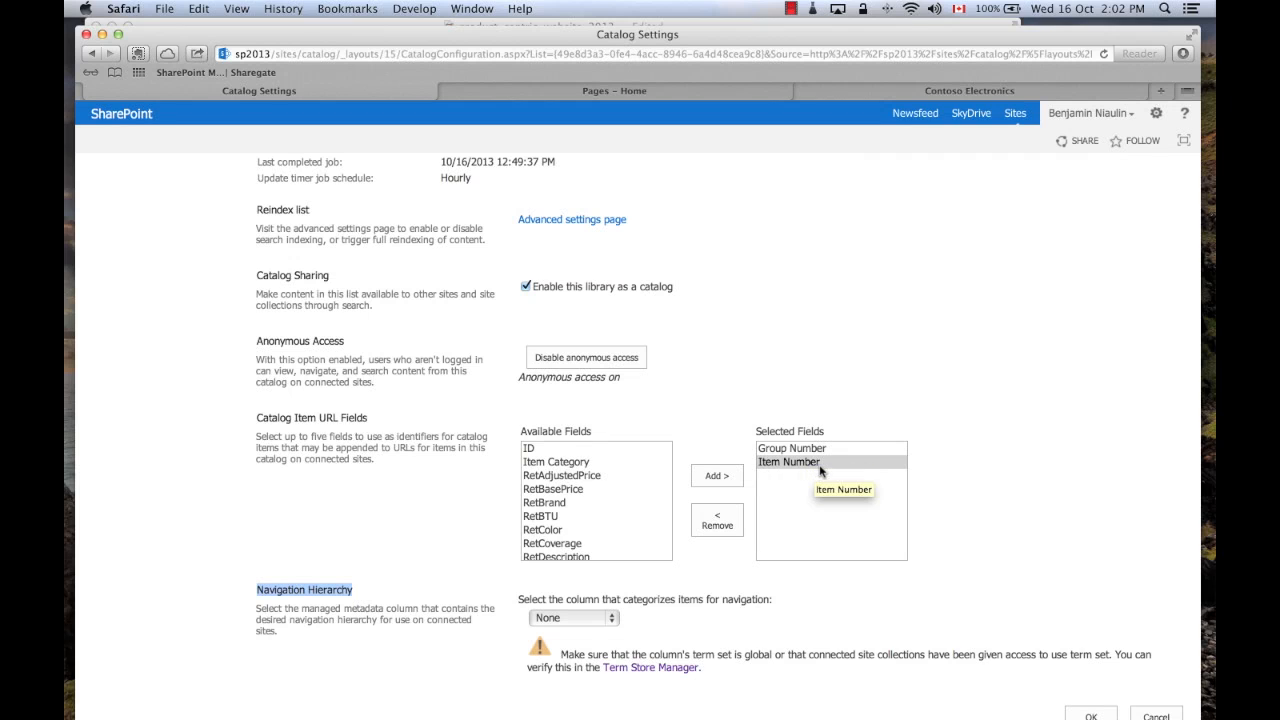
scroll(977, 466, down, 2)
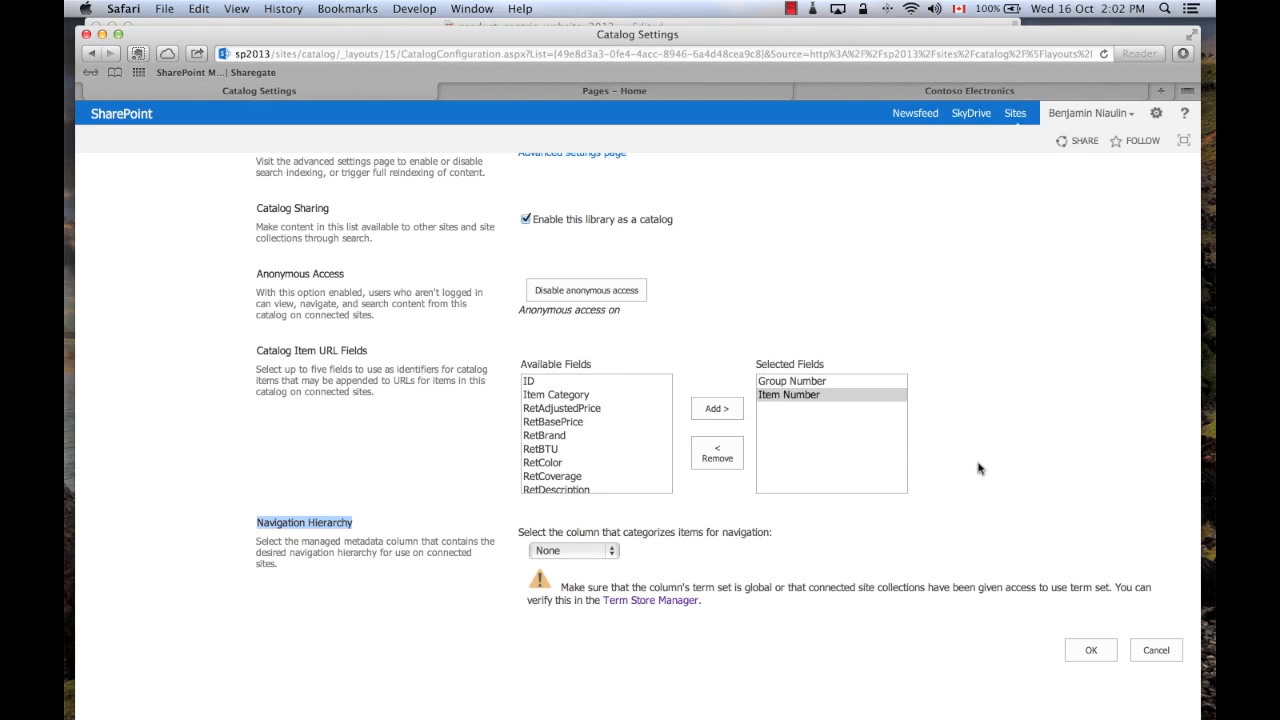
click(592, 551)
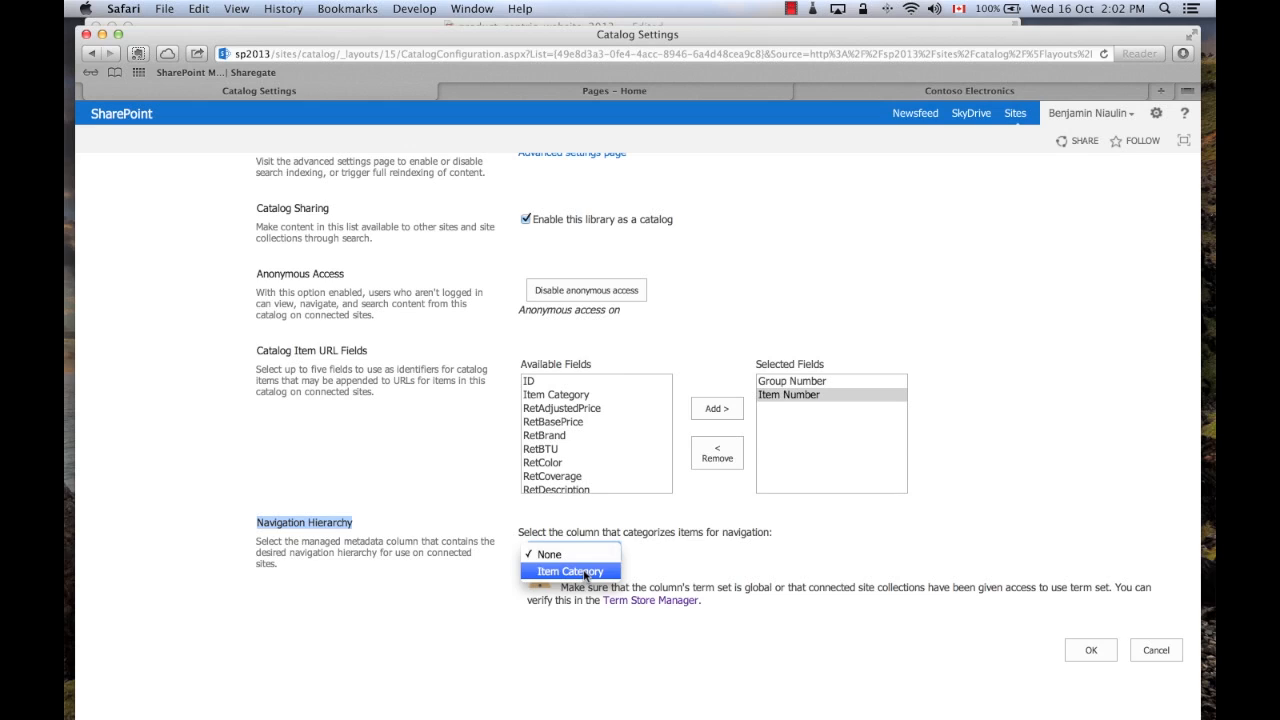
click(586, 572)
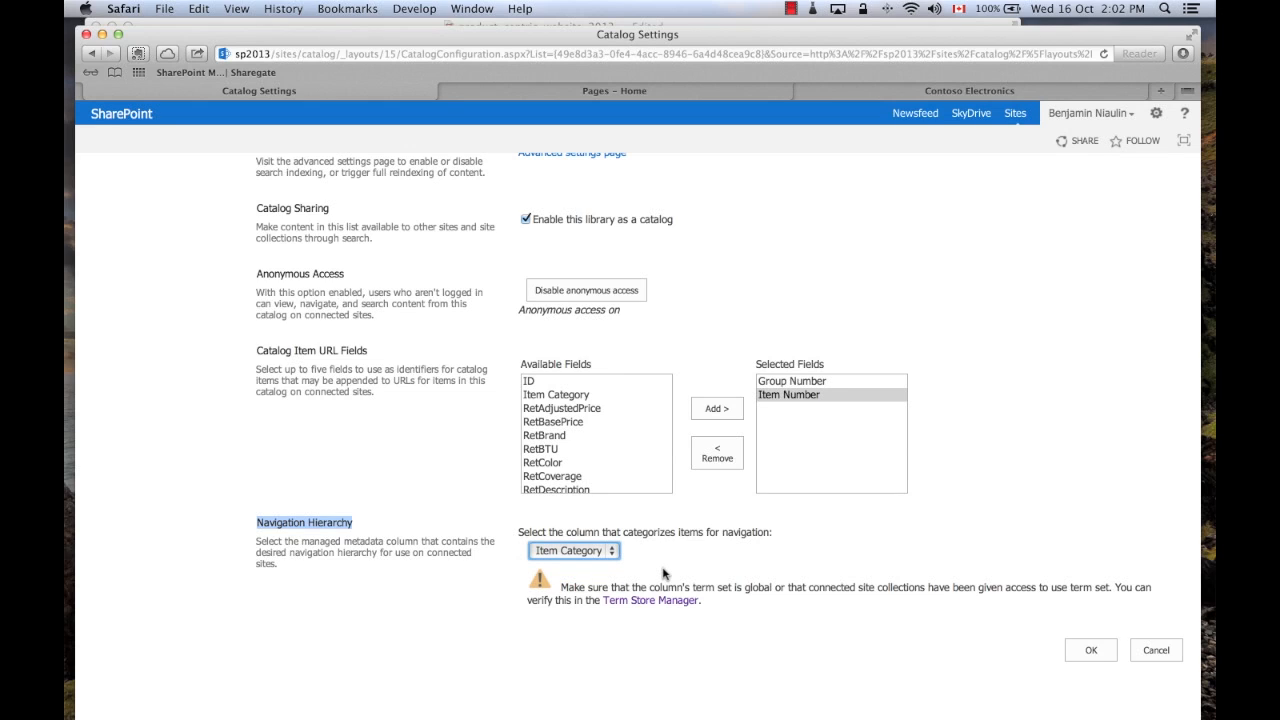
click(545, 397)
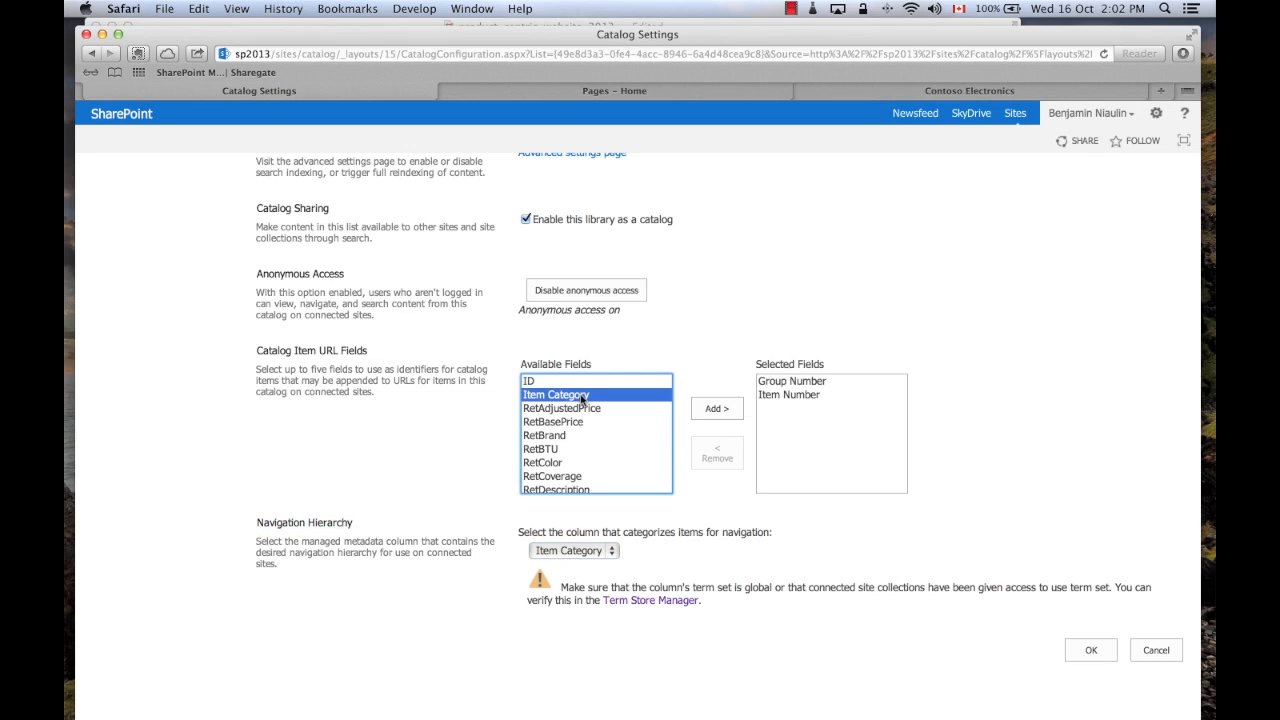
- Open the Term Store Manager linked under Navigation Hierarchy in a new browser tab and switch to it
right_click(646, 604)
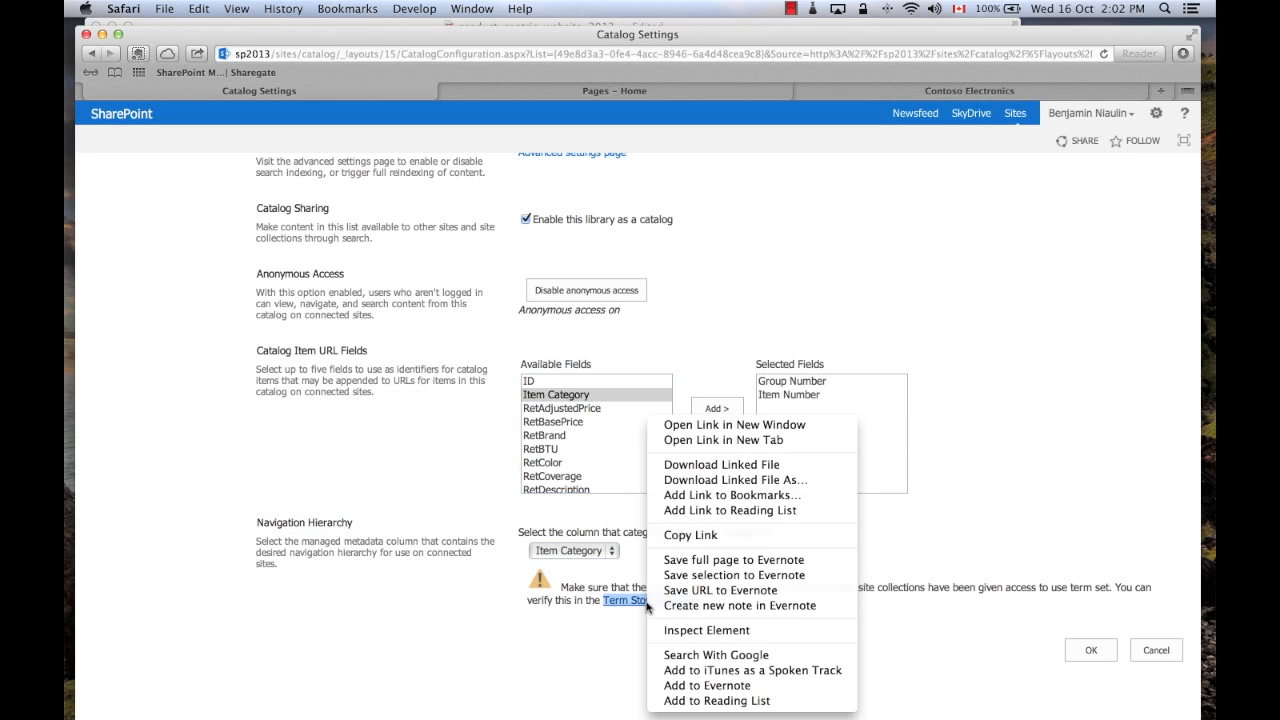
click(688, 437)
click(484, 92)
click(725, 92)
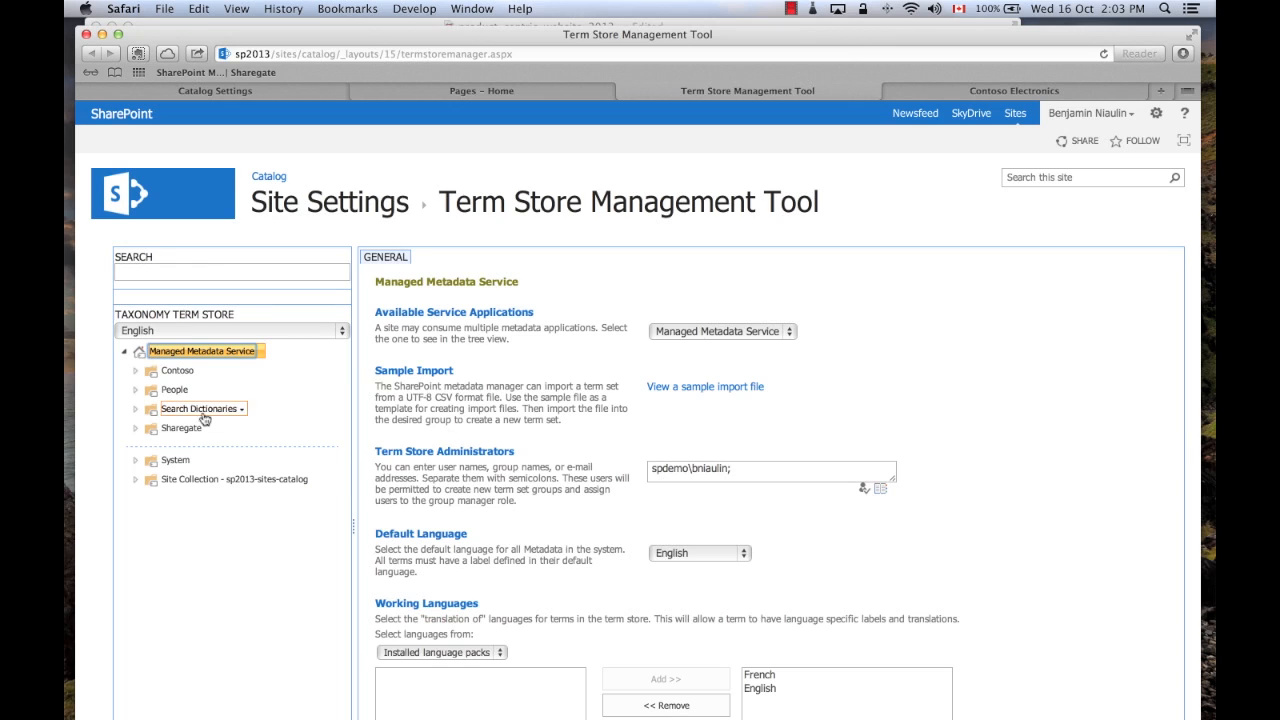
- Expand the Contoso group's Product Hierarchy term set through Electronics to the subcategories of Cameras
click(137, 371)
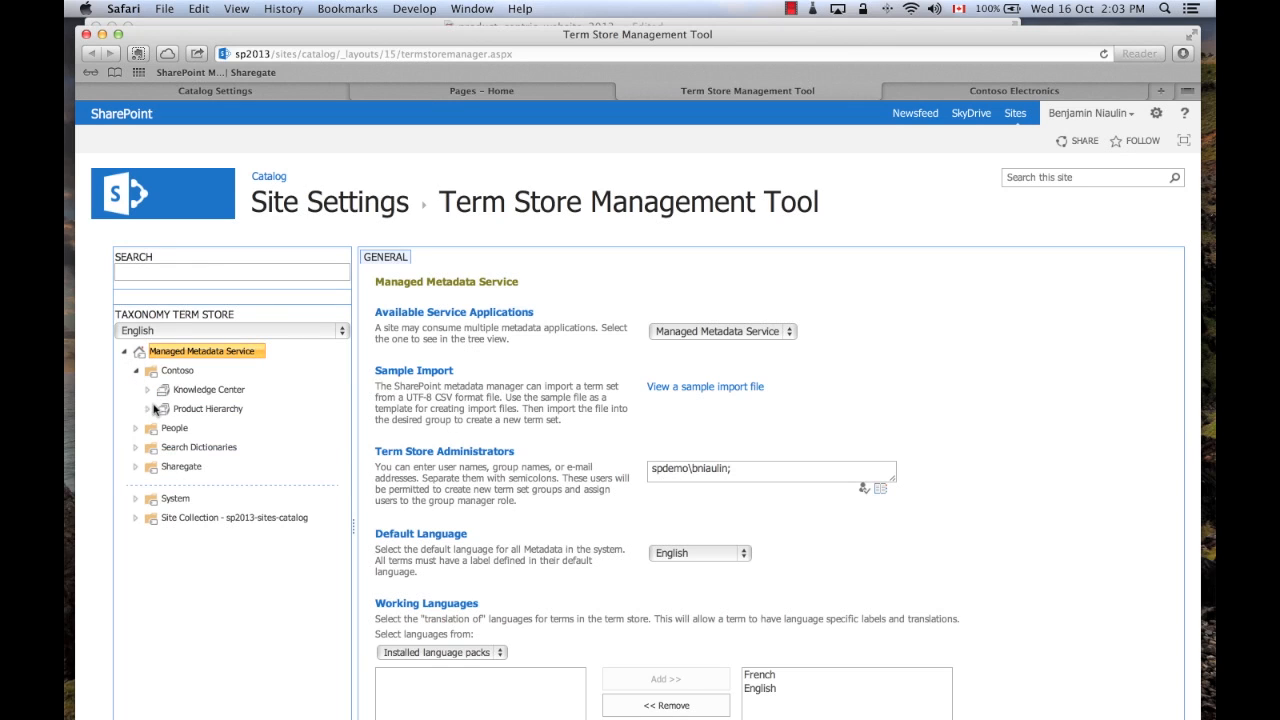
click(148, 409)
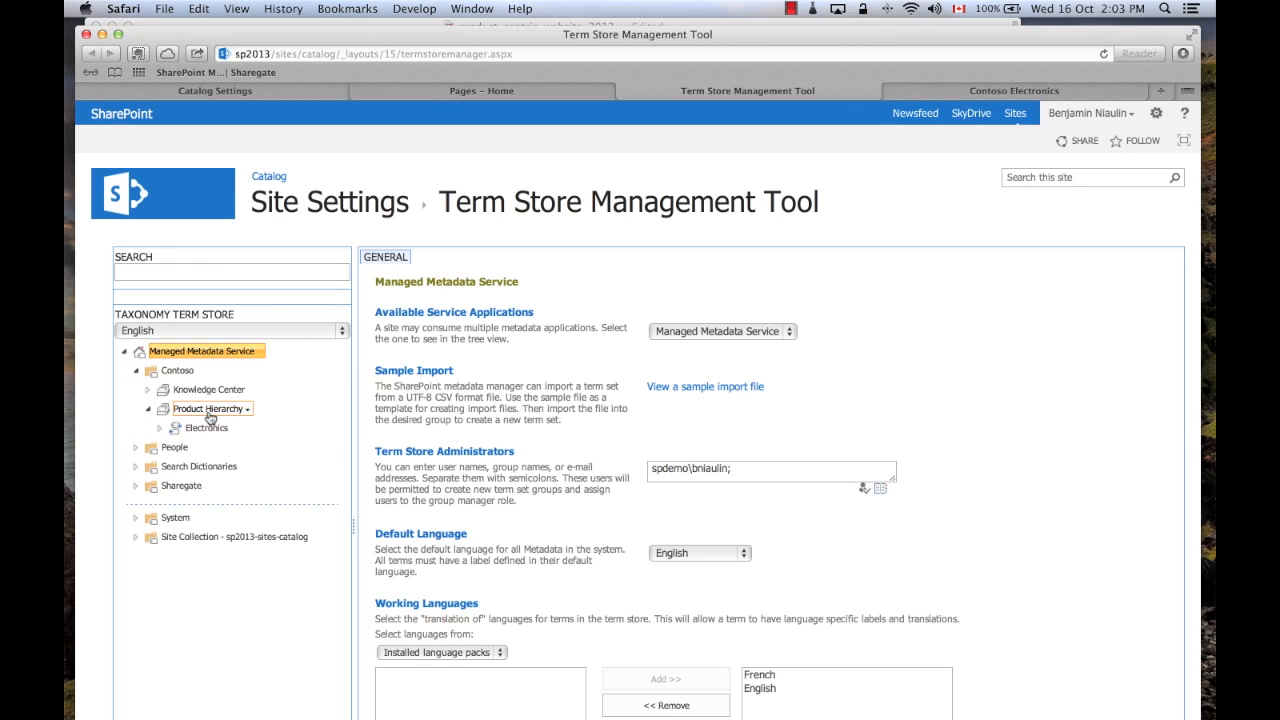
click(159, 428)
scroll(247, 428, down, 2)
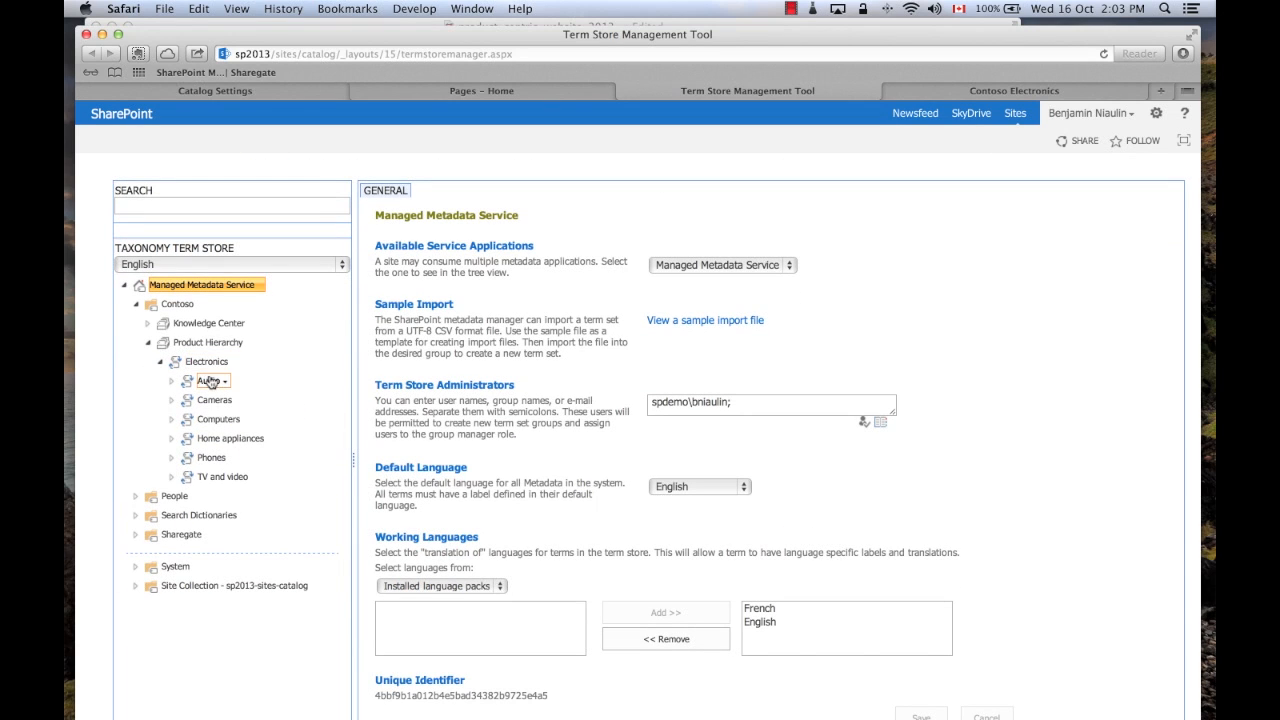
click(173, 400)
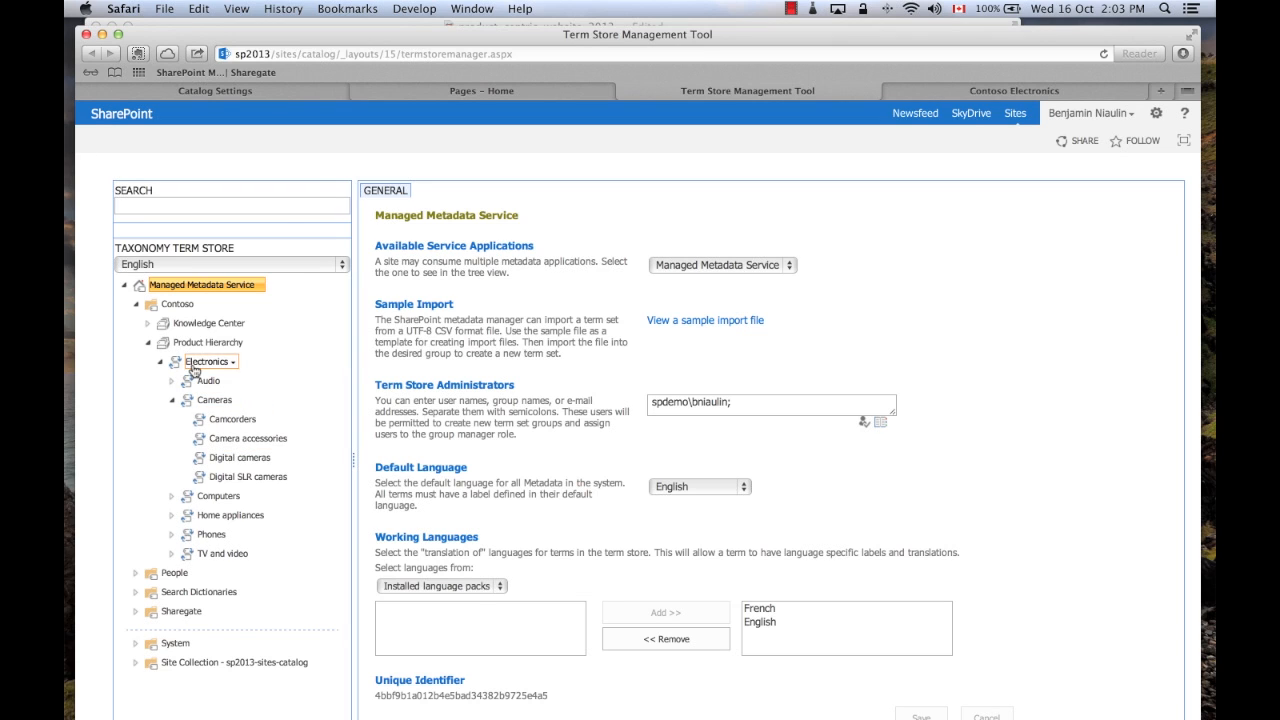
- Close the Term Store Management Tool tab and open the Catalog site's Products list from the followed sites in the publishing site's tab
click(628, 91)
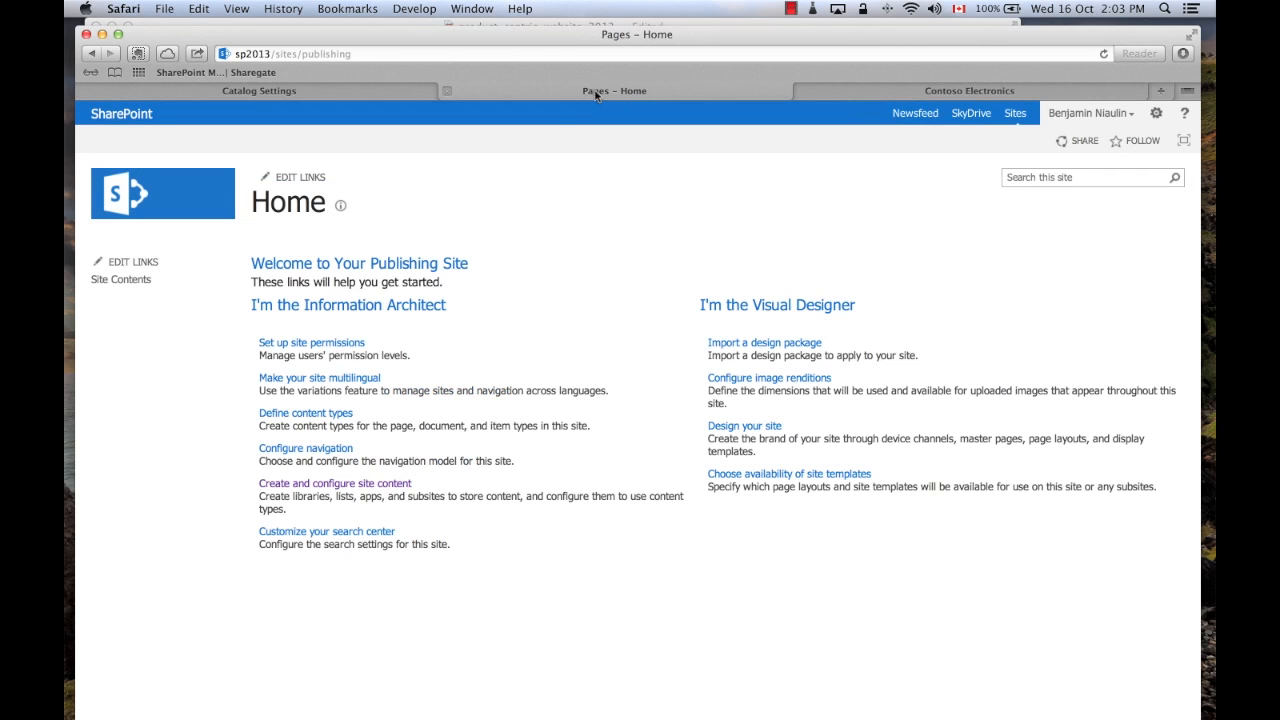
click(1012, 120)
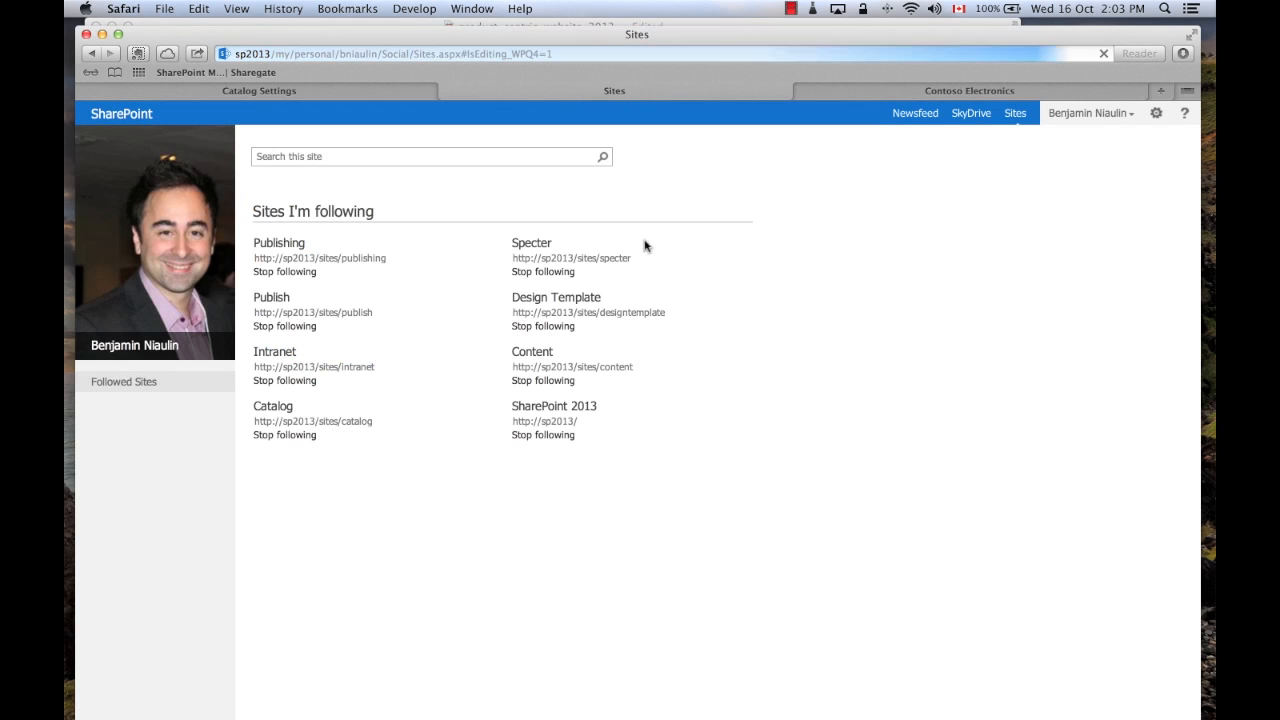
click(273, 406)
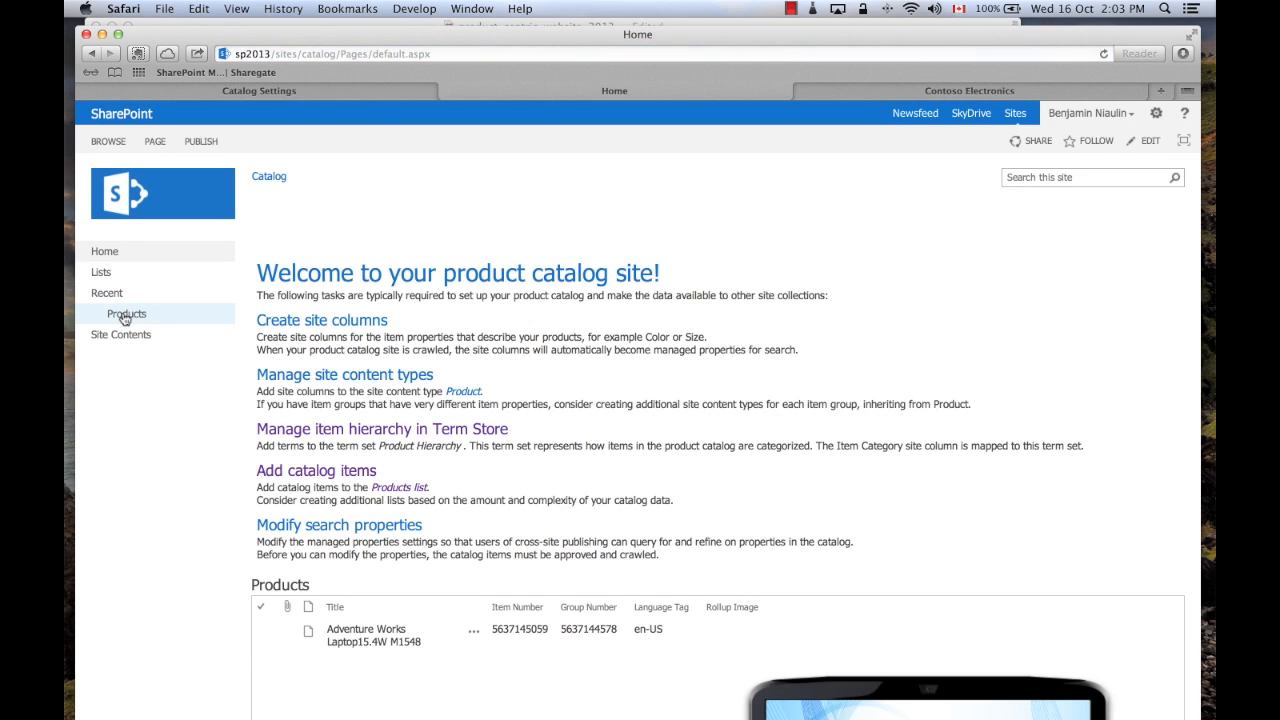
click(120, 315)
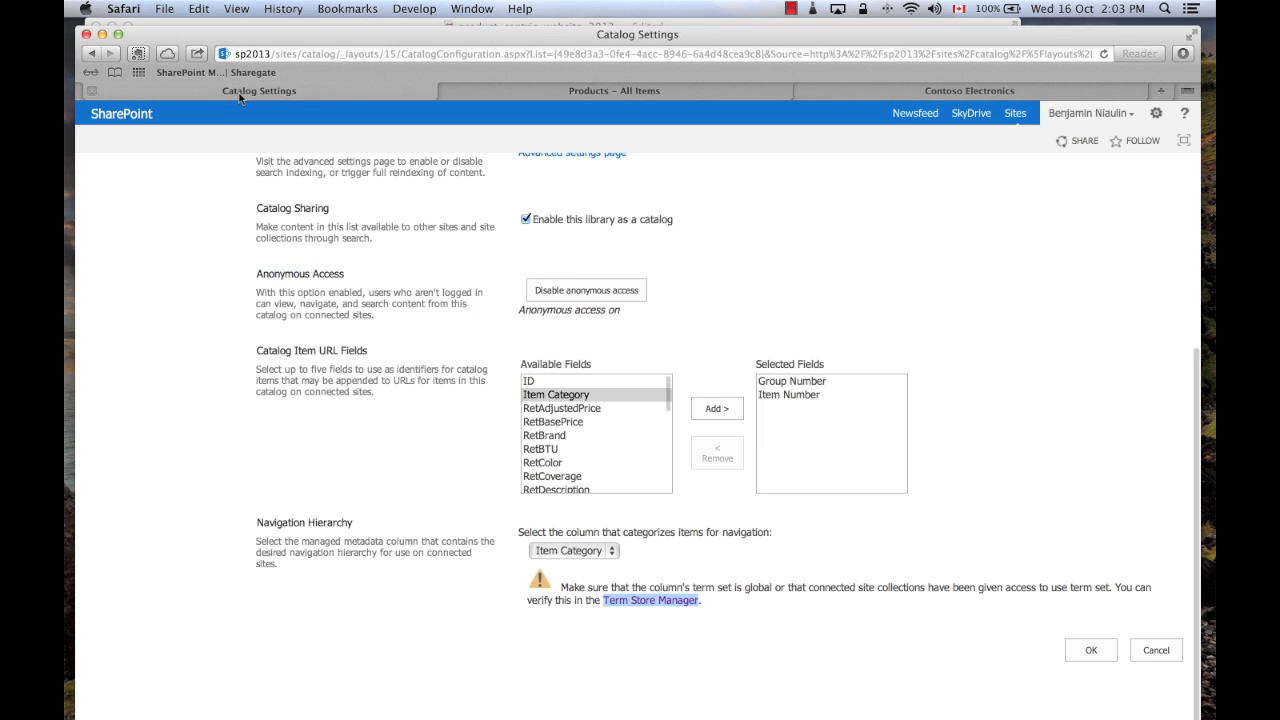
- Save the Products list's catalog settings, with Item Category as the navigation hierarchy column, and return to the list's items
click(259, 90)
drag(257, 522, 360, 527)
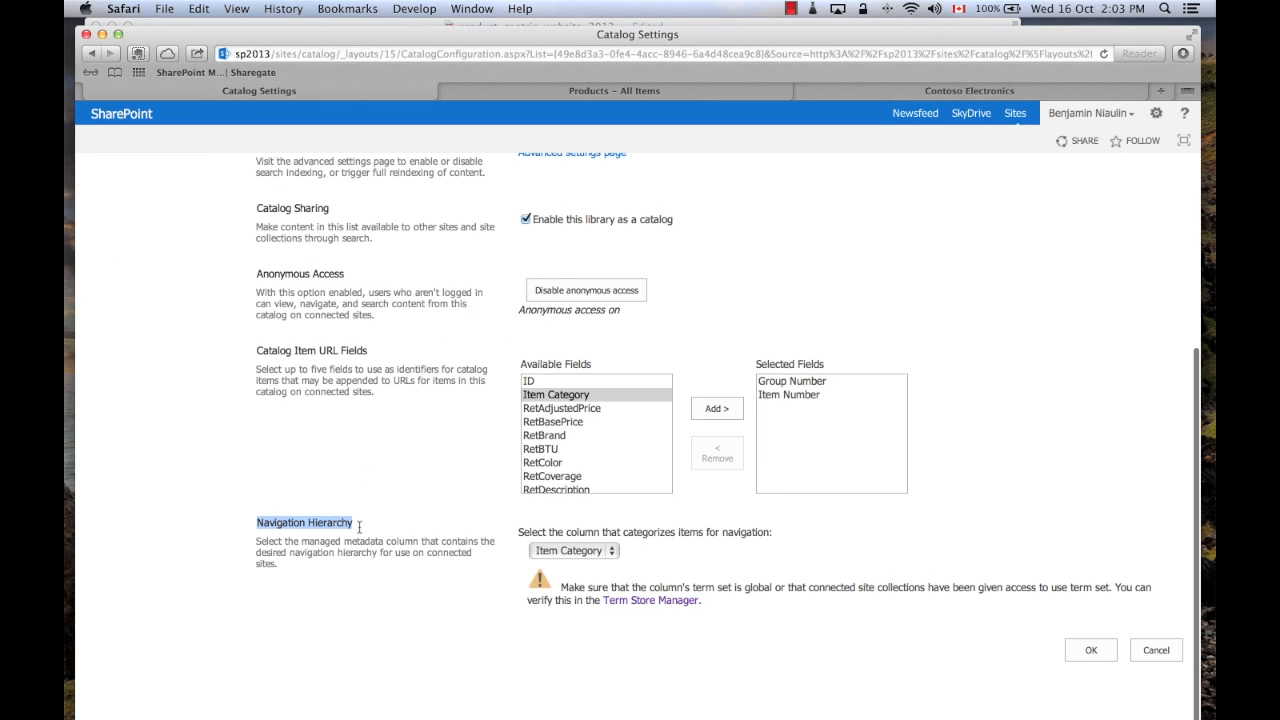
click(343, 523)
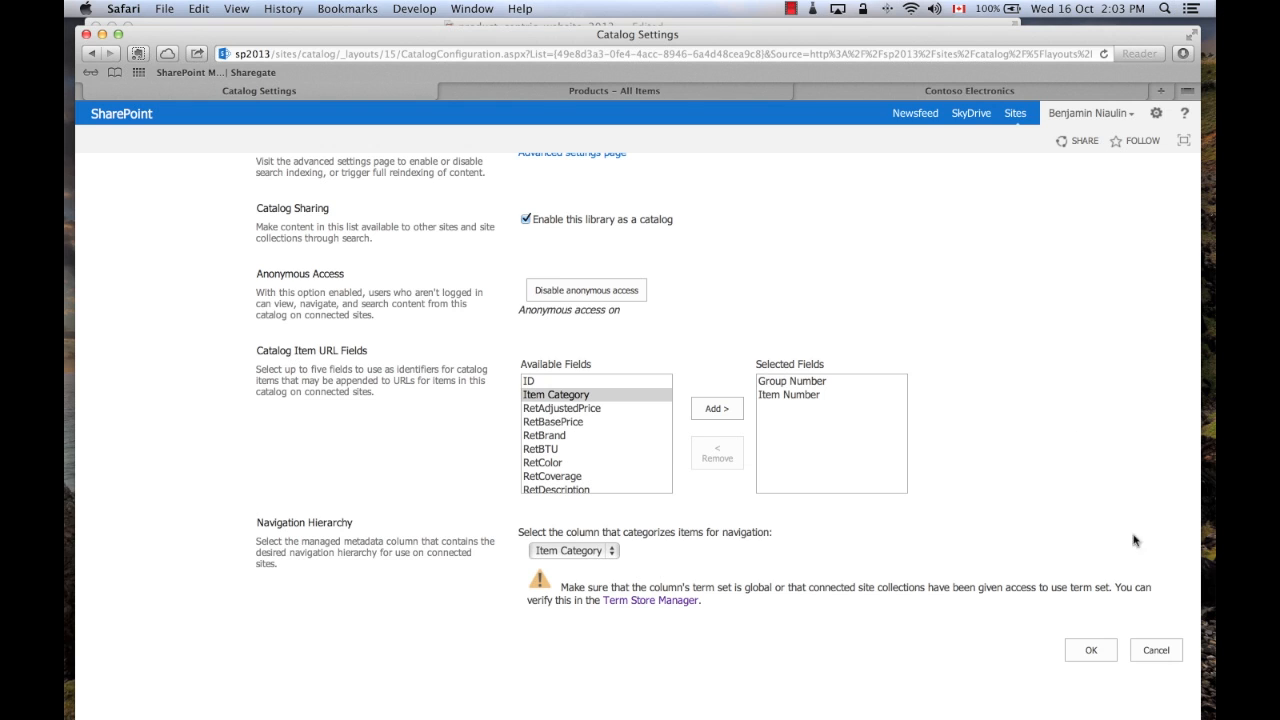
click(1093, 652)
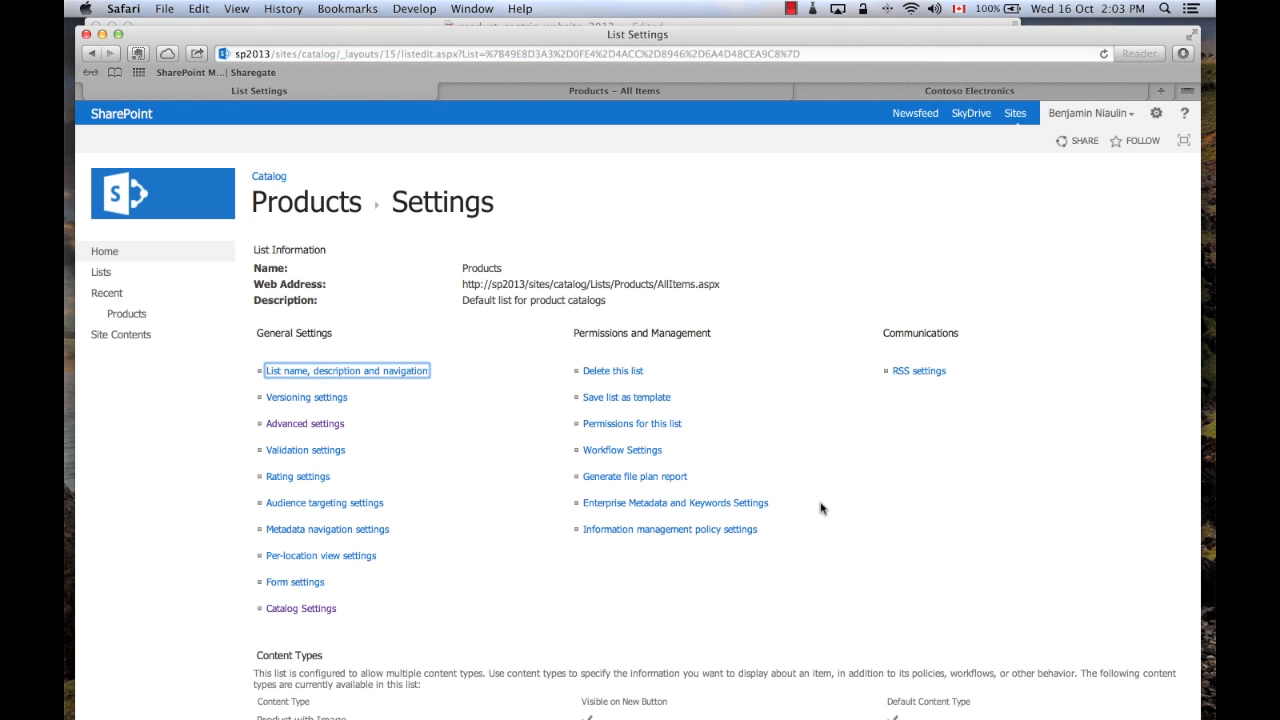
click(154, 317)
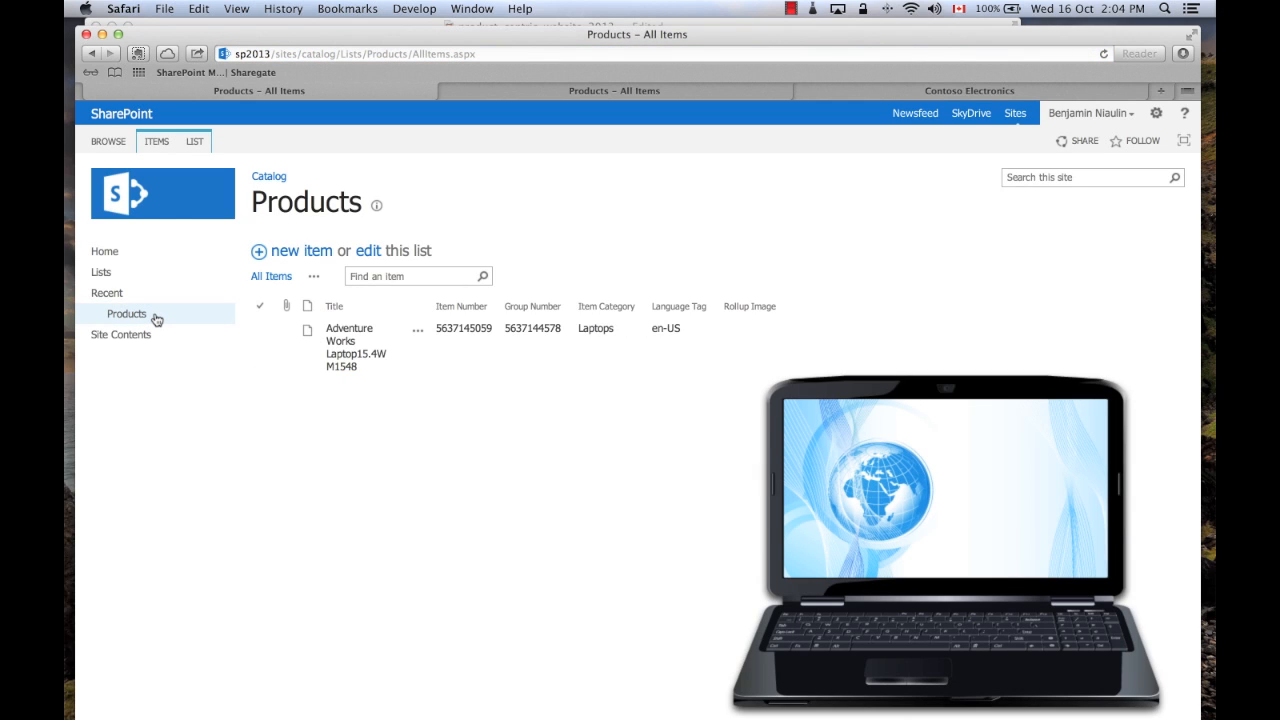
- Switch to Keynote and play the presentation from the Prepare Products Lists slide through to the Search & Search Crawls slide
drag(420, 37, 419, 29)
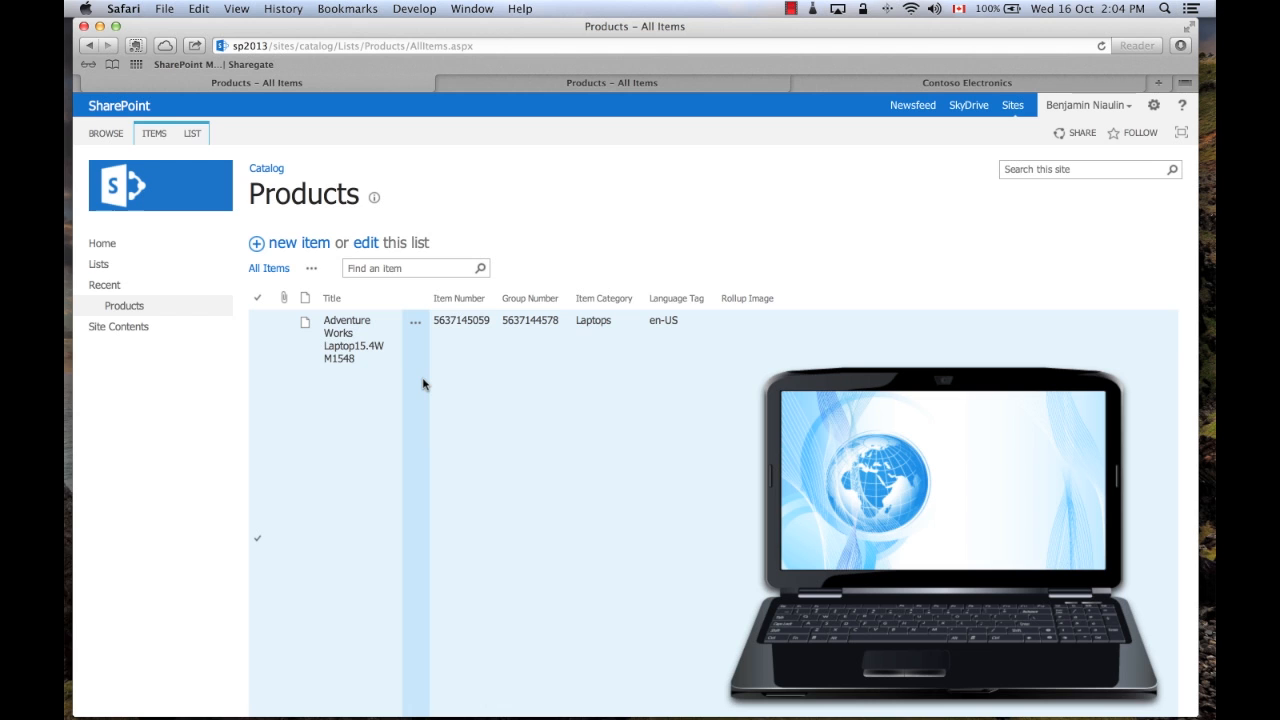
mouse_move(746, 708)
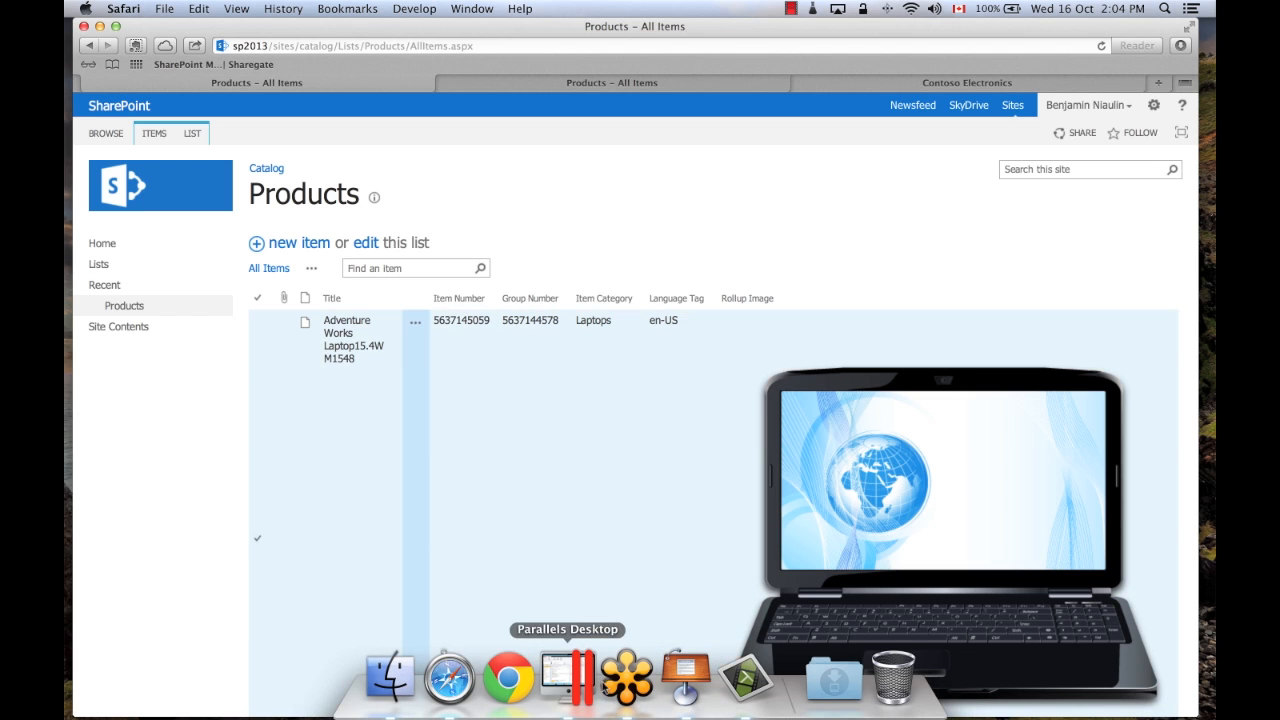
click(684, 680)
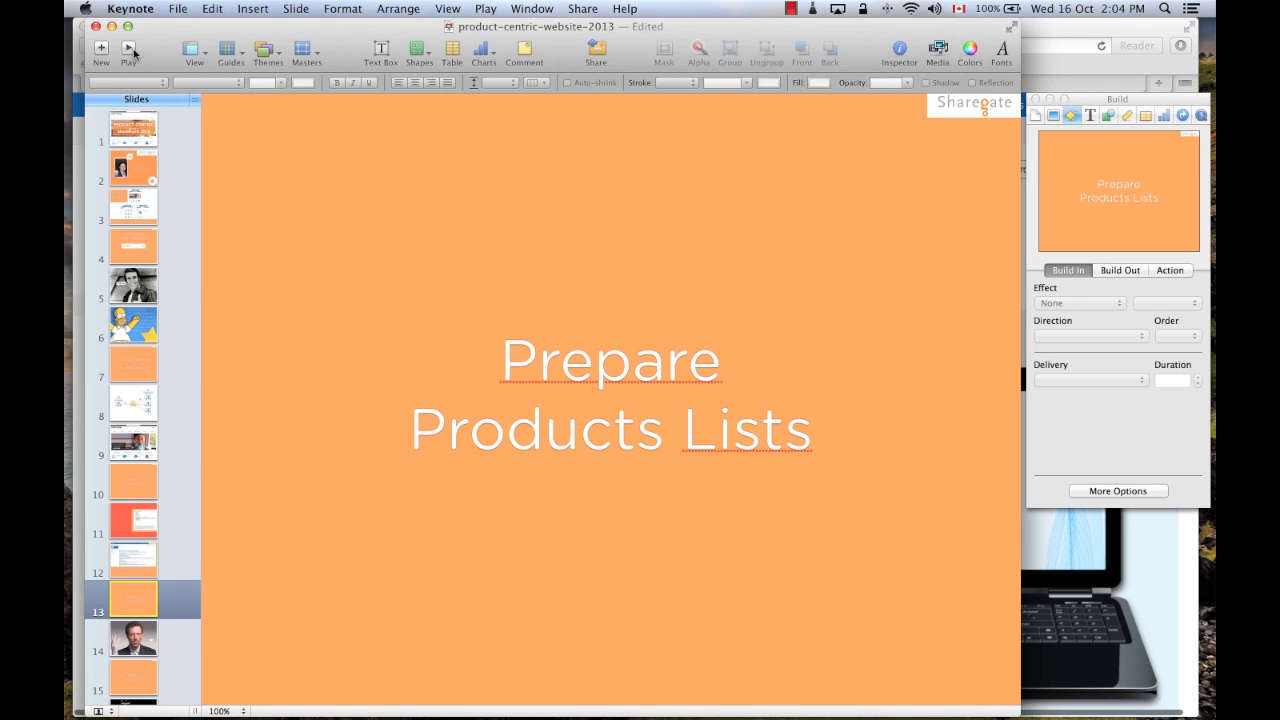
click(128, 50)
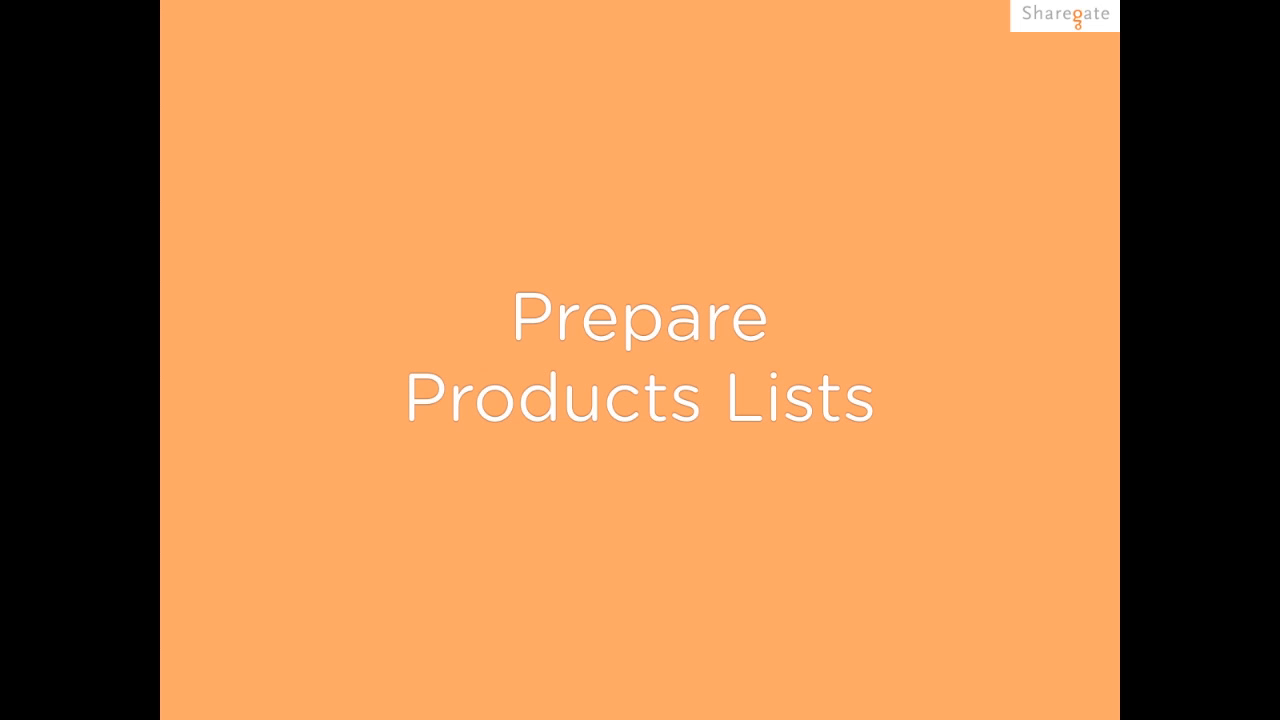
key(Right)
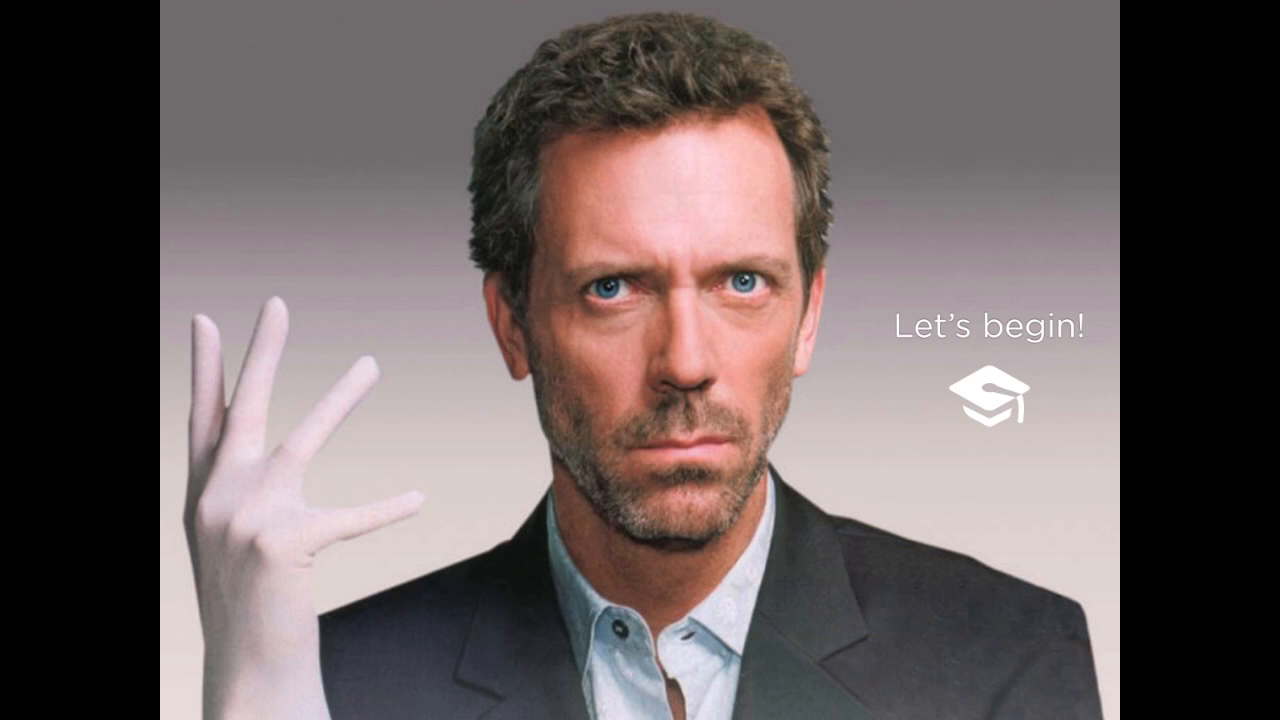
key(Right)
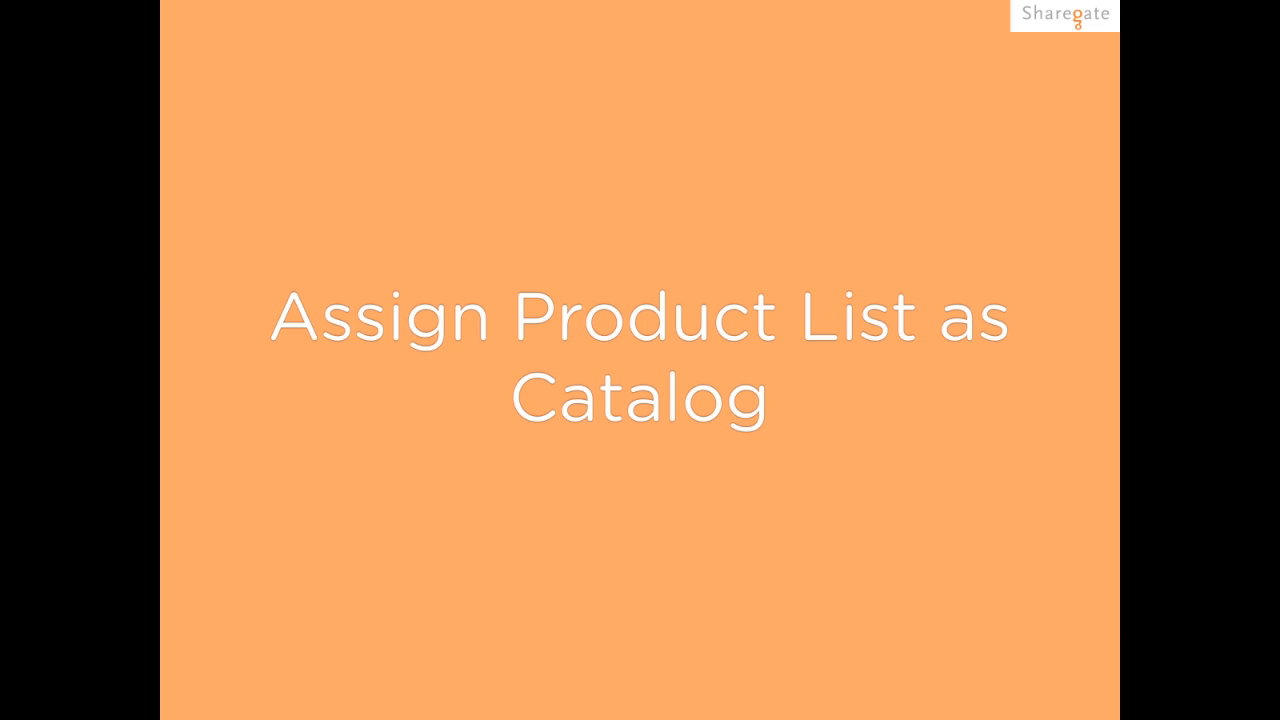
key(Right)
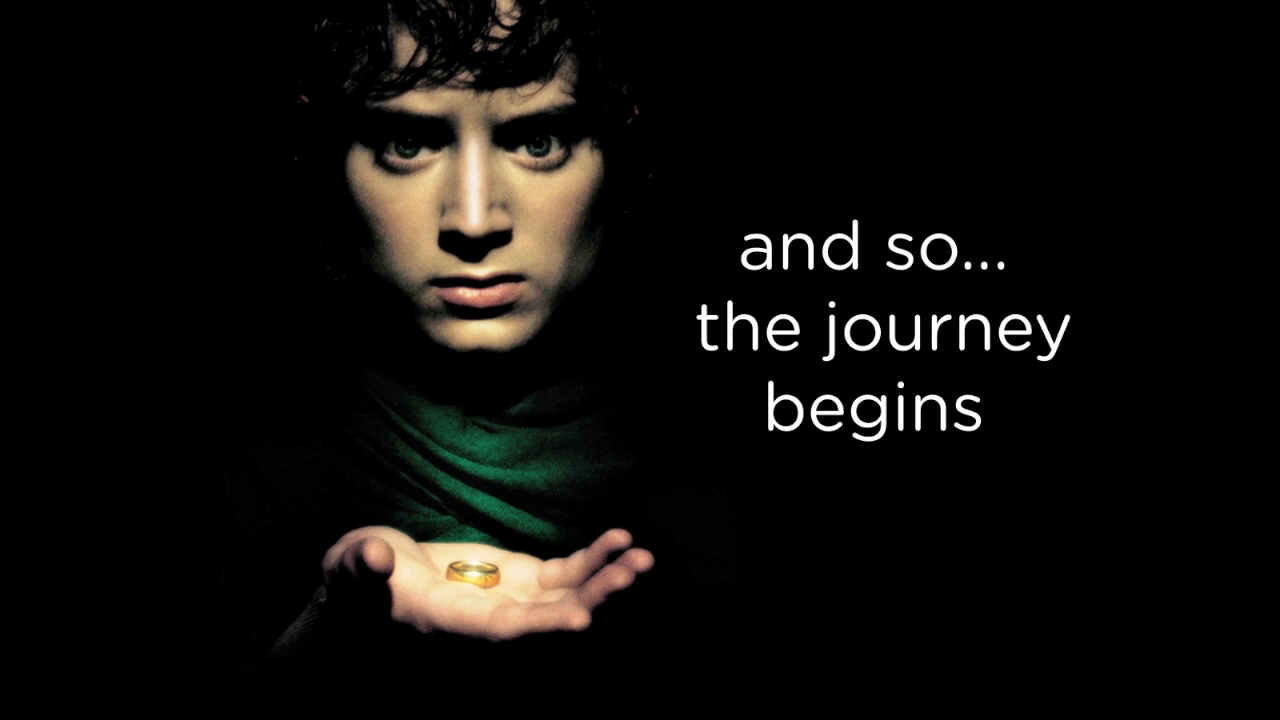
key(Right)
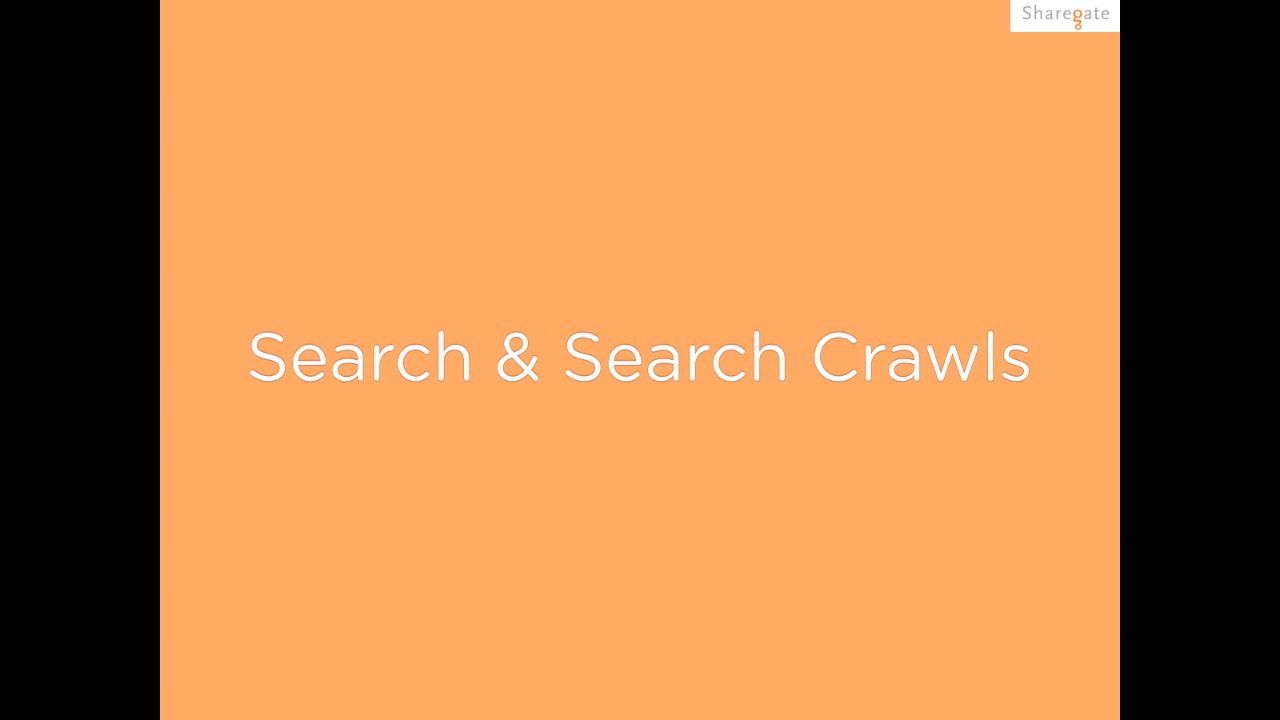
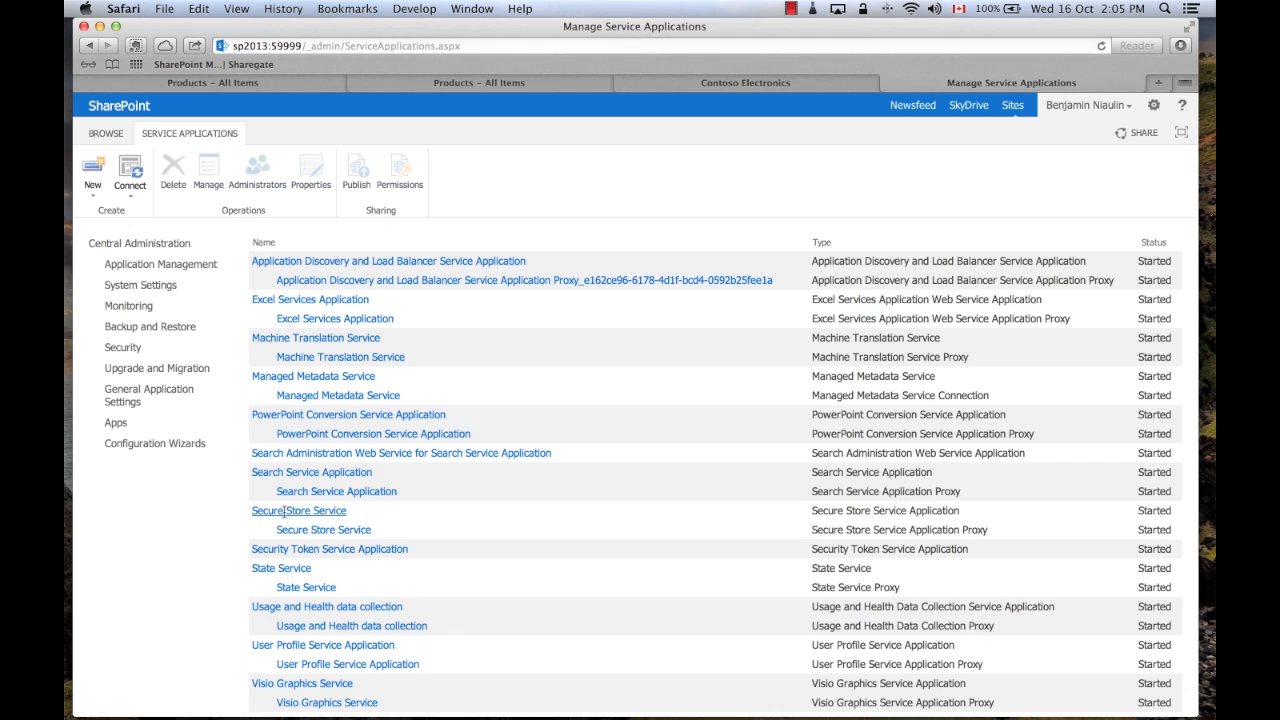
- Open the Search Service Application from the service applications list and go to its content sources
click(288, 475)
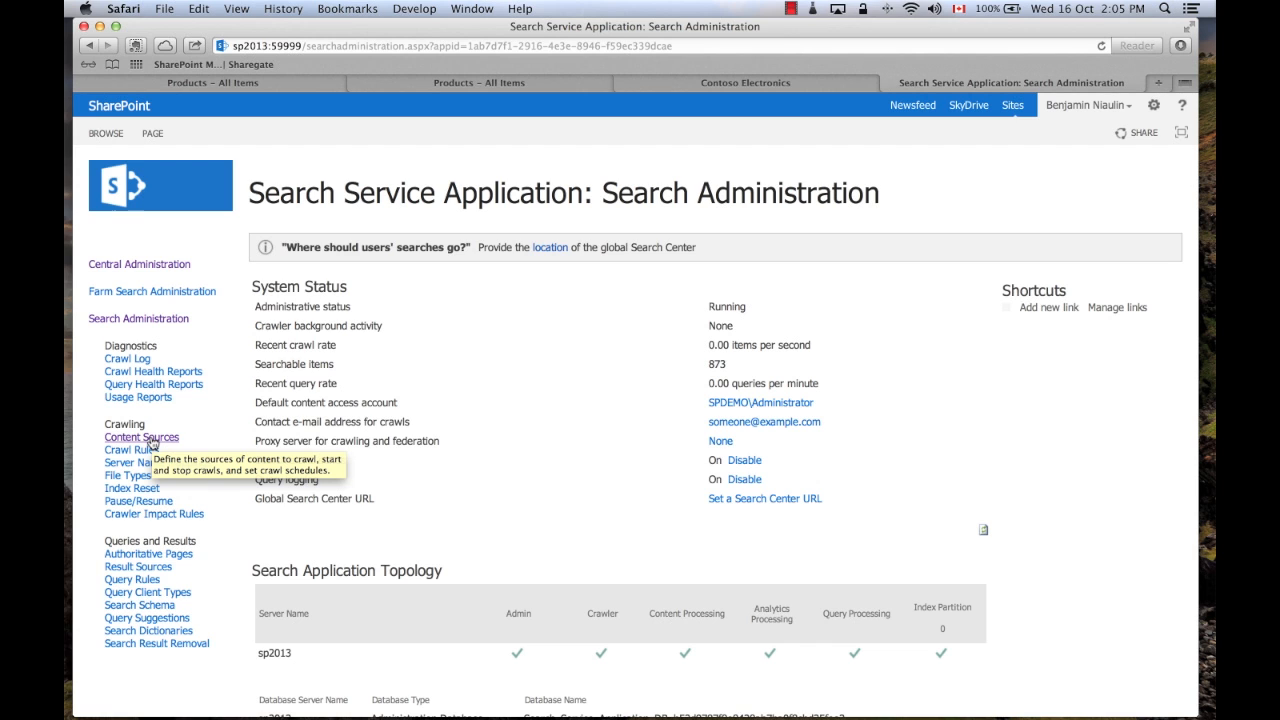
click(151, 441)
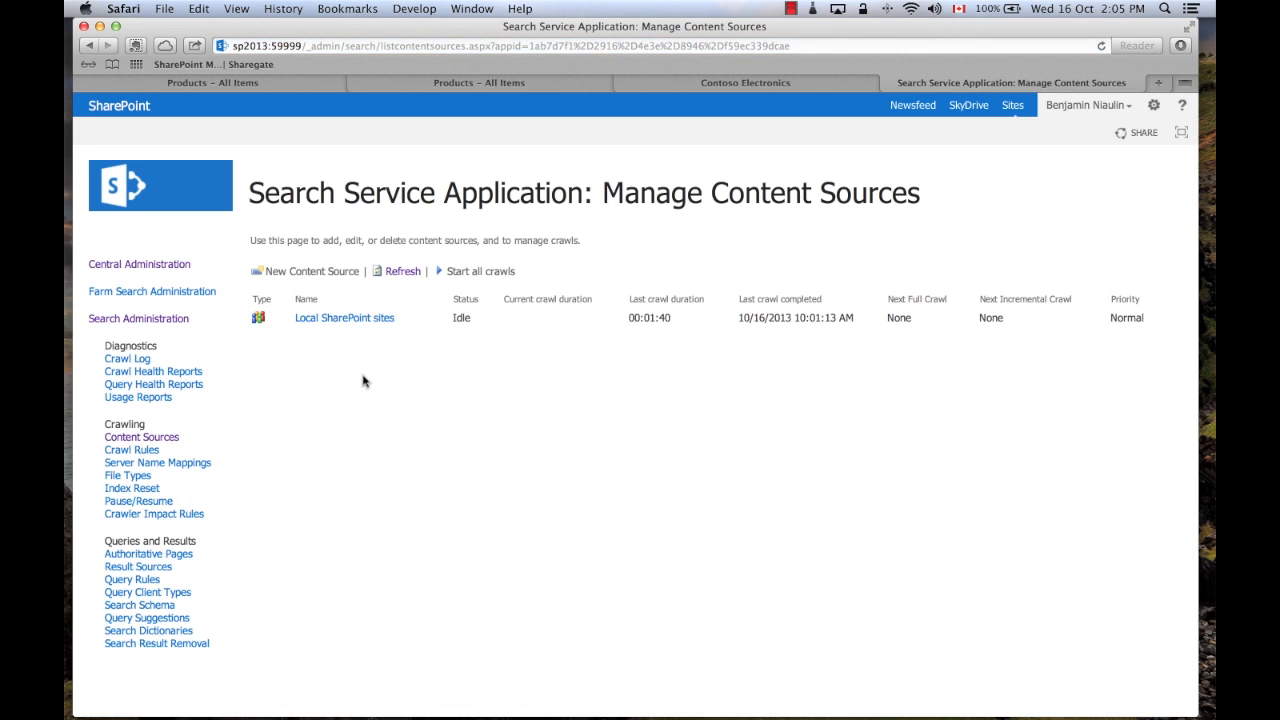
mouse_move(370, 325)
- Switch to Keynote, present the slide on full, continuous and on-demand crawls, and exit the slideshow
mouse_move(683, 712)
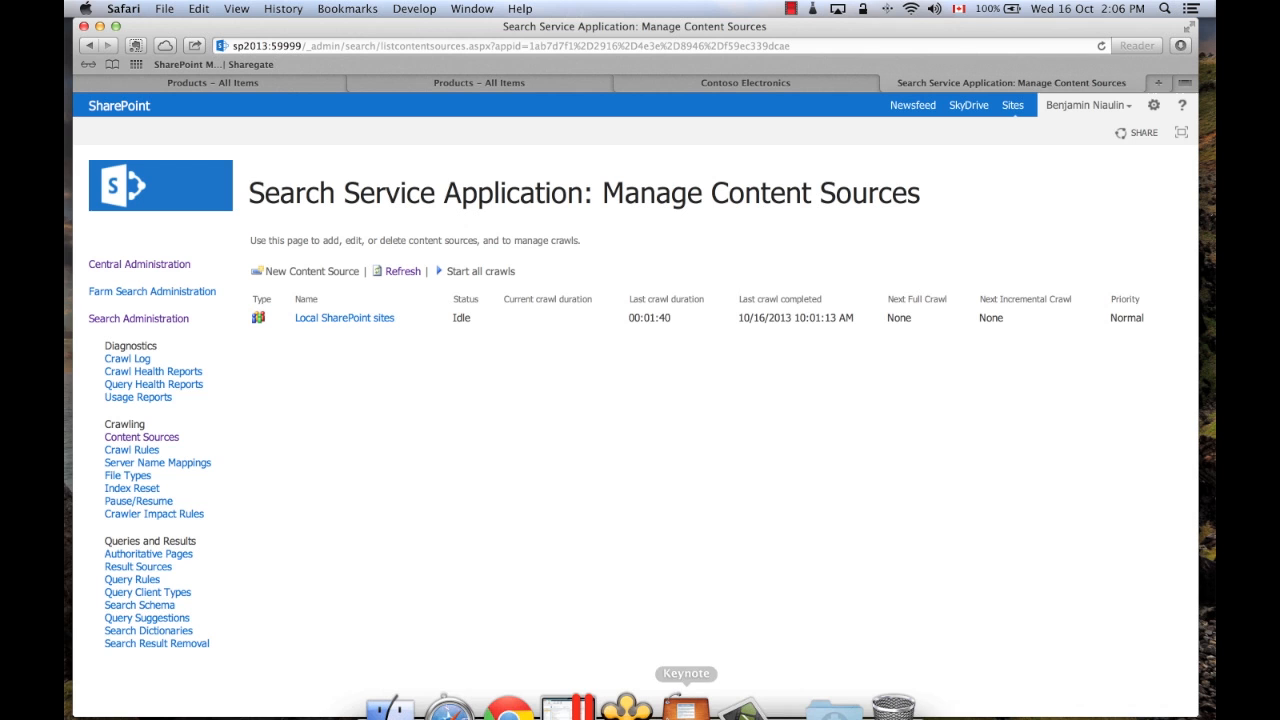
click(685, 680)
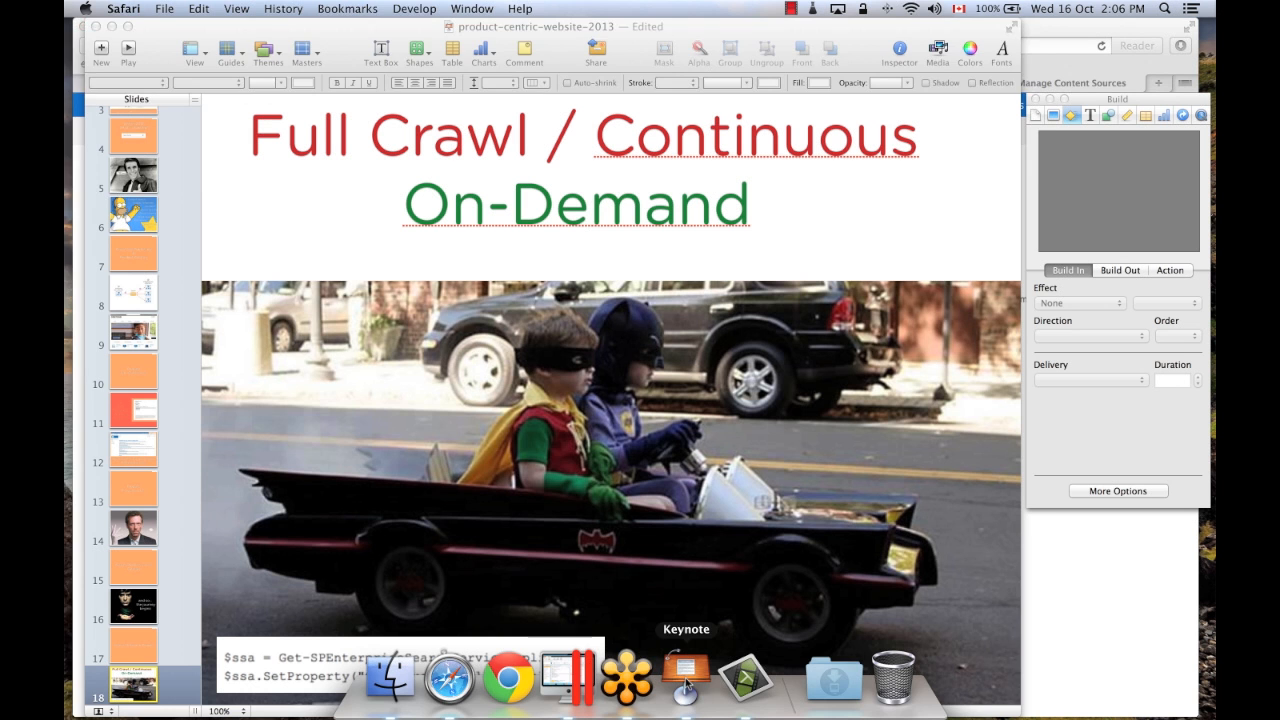
click(129, 49)
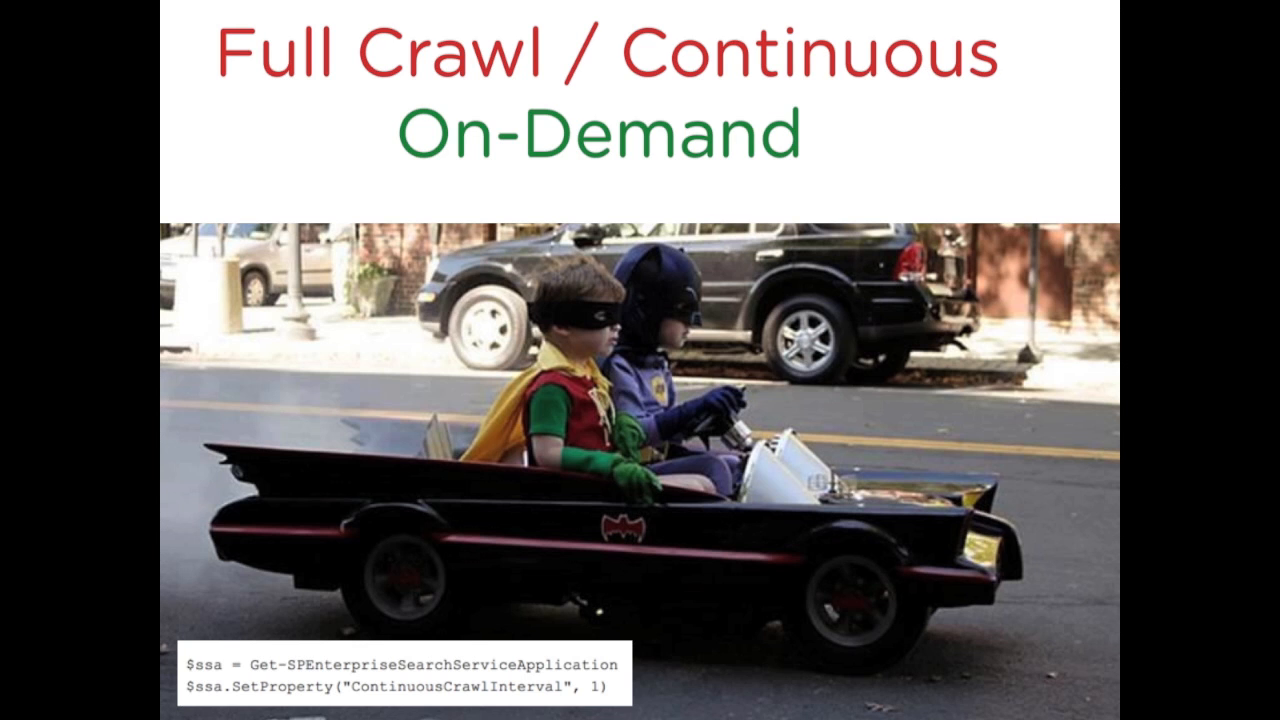
key(Escape)
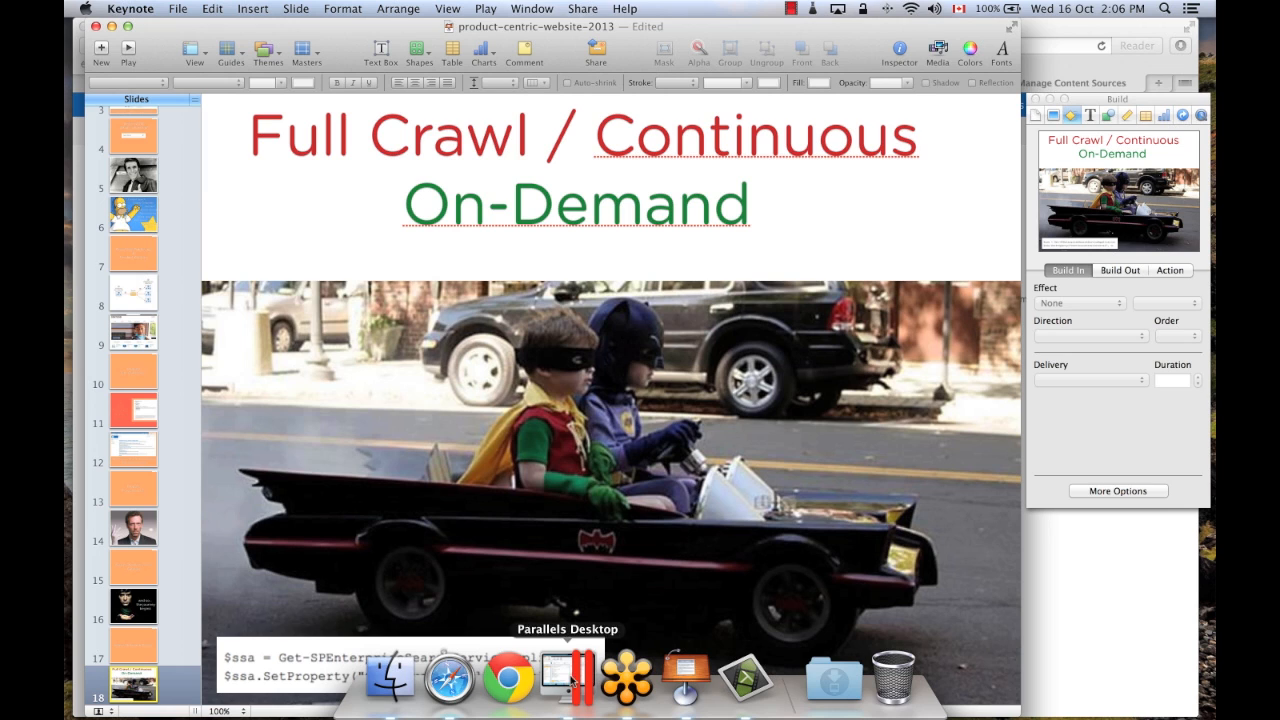
- Switch back to Safari and start a full crawl of the Local SharePoint sites content source
click(449, 679)
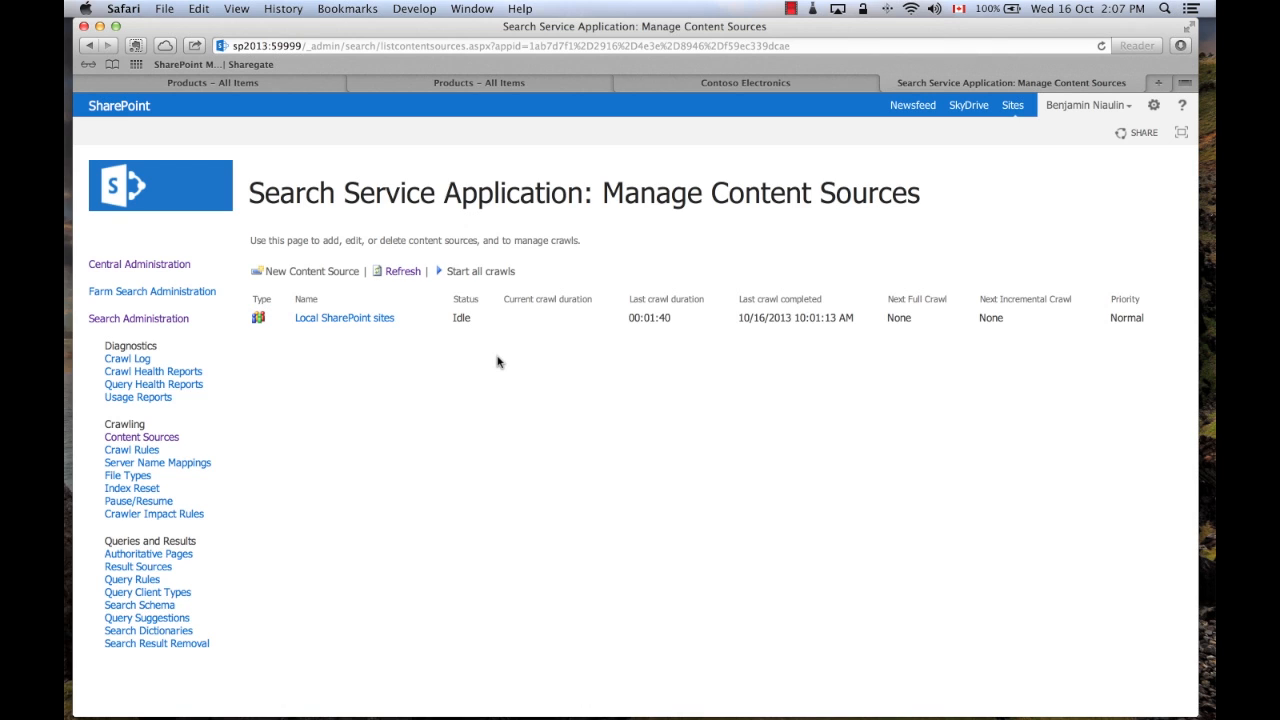
click(406, 318)
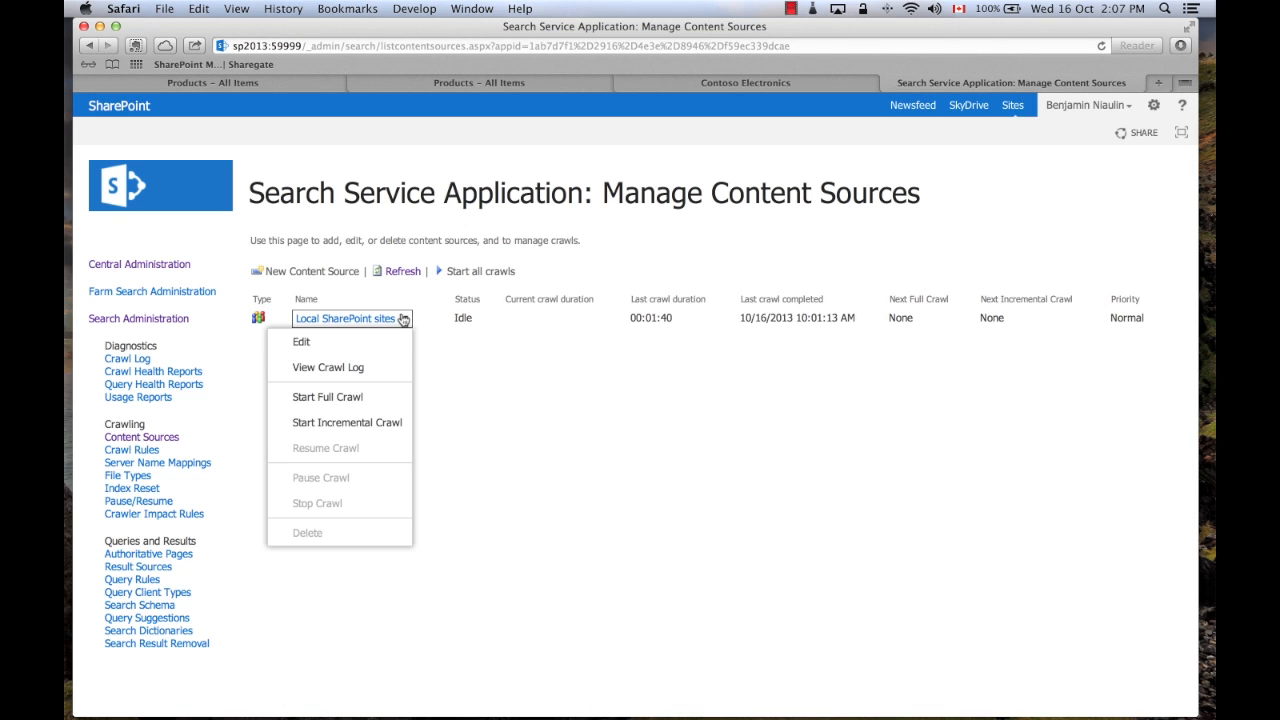
click(376, 400)
click(770, 262)
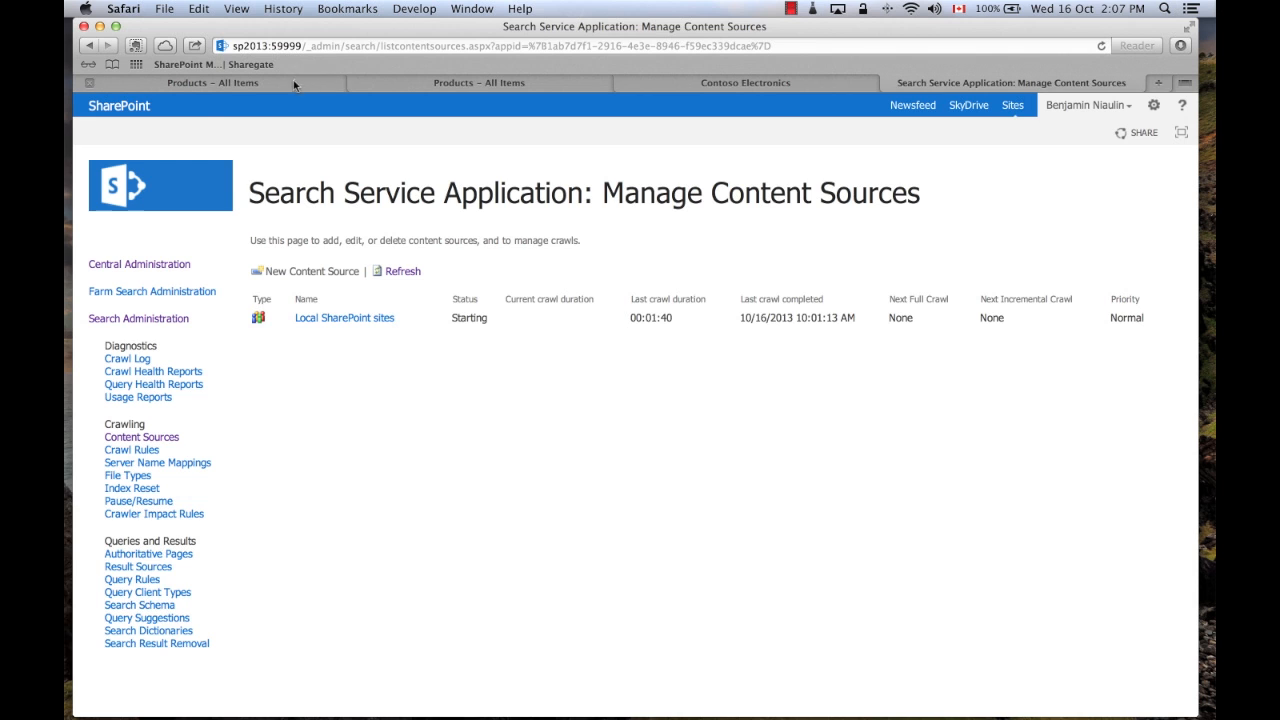
- View the Products list's new item form in the second Products tab and close that tab
click(365, 83)
click(283, 248)
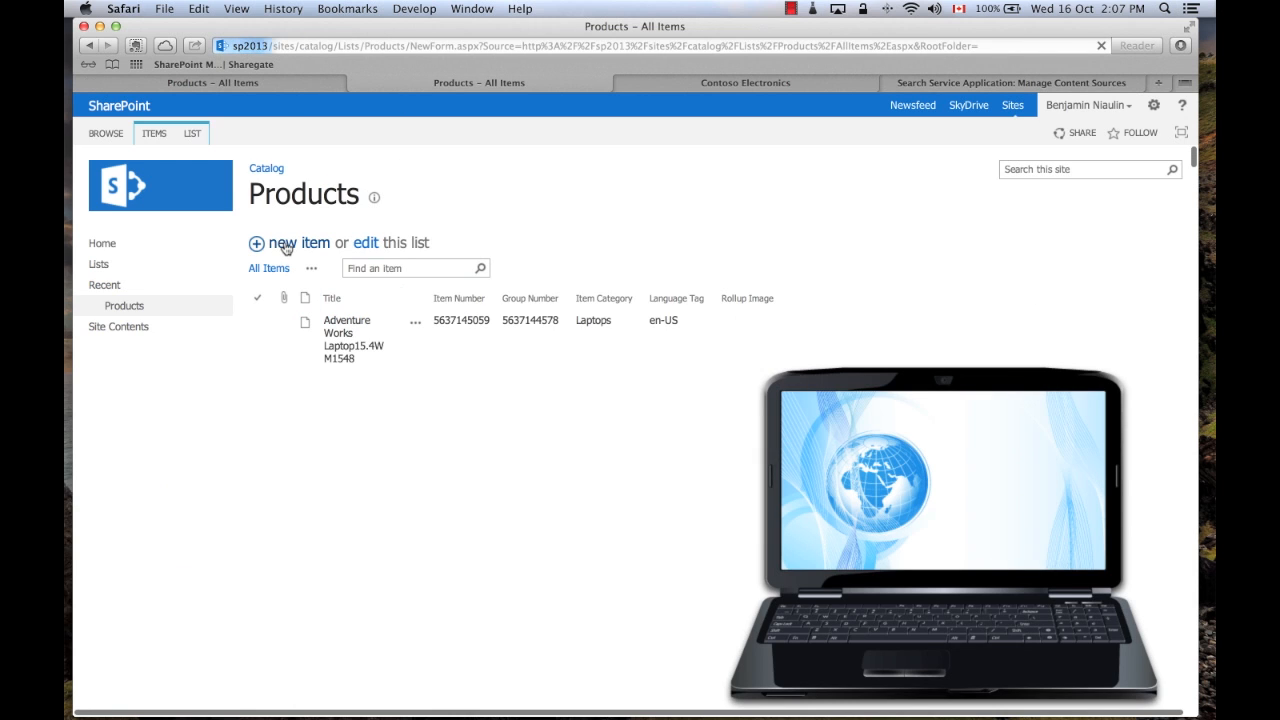
scroll(477, 381, up, 10)
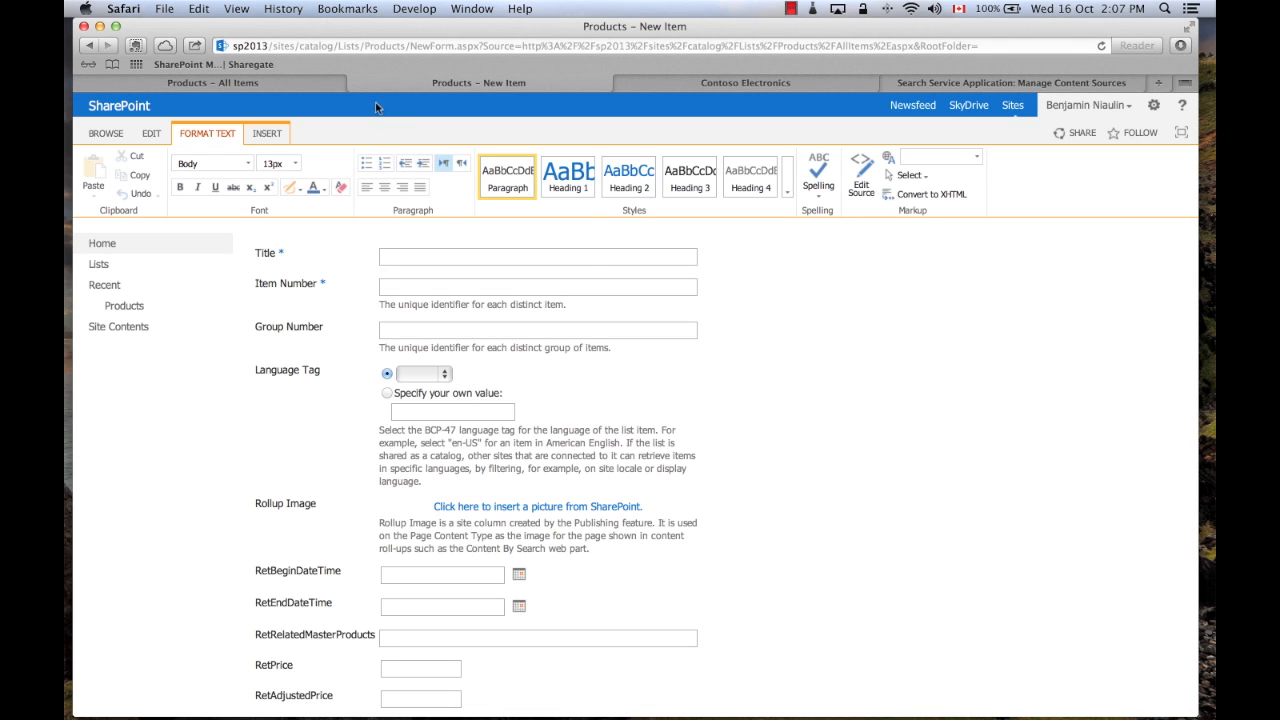
click(356, 83)
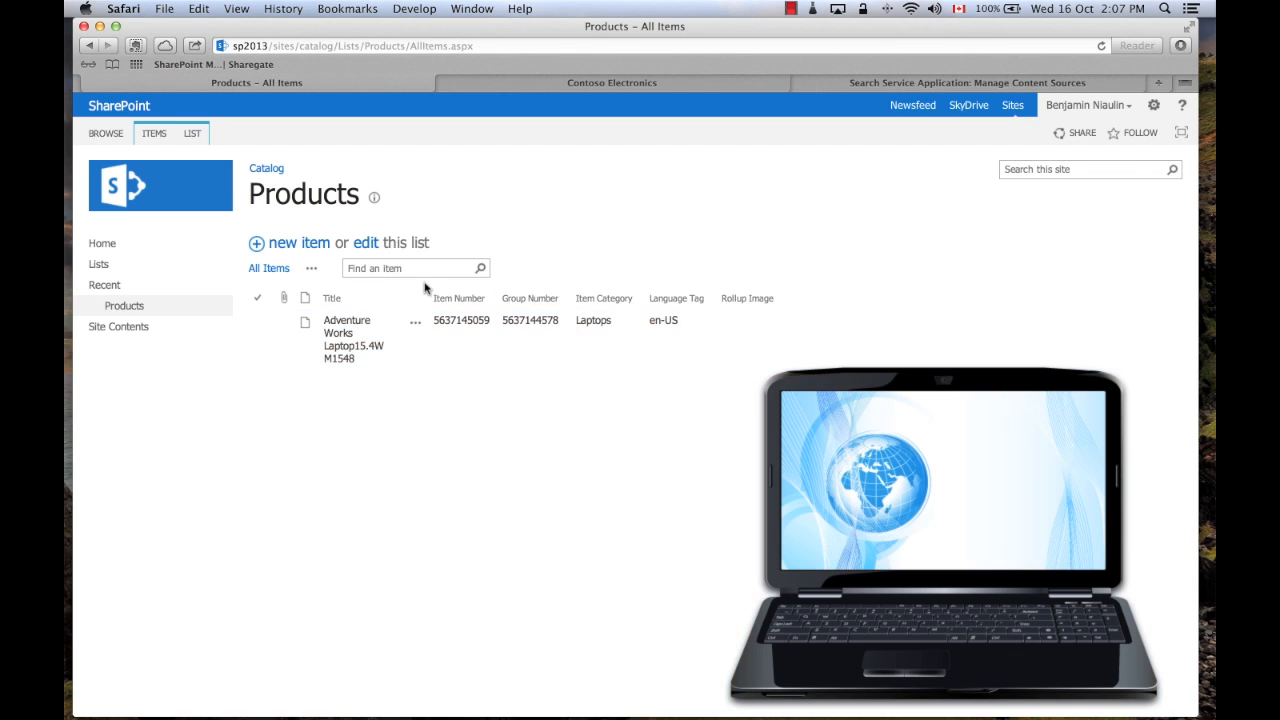
- Open the Products list's settings, go to its advanced settings and find the Reindex List section
click(200, 136)
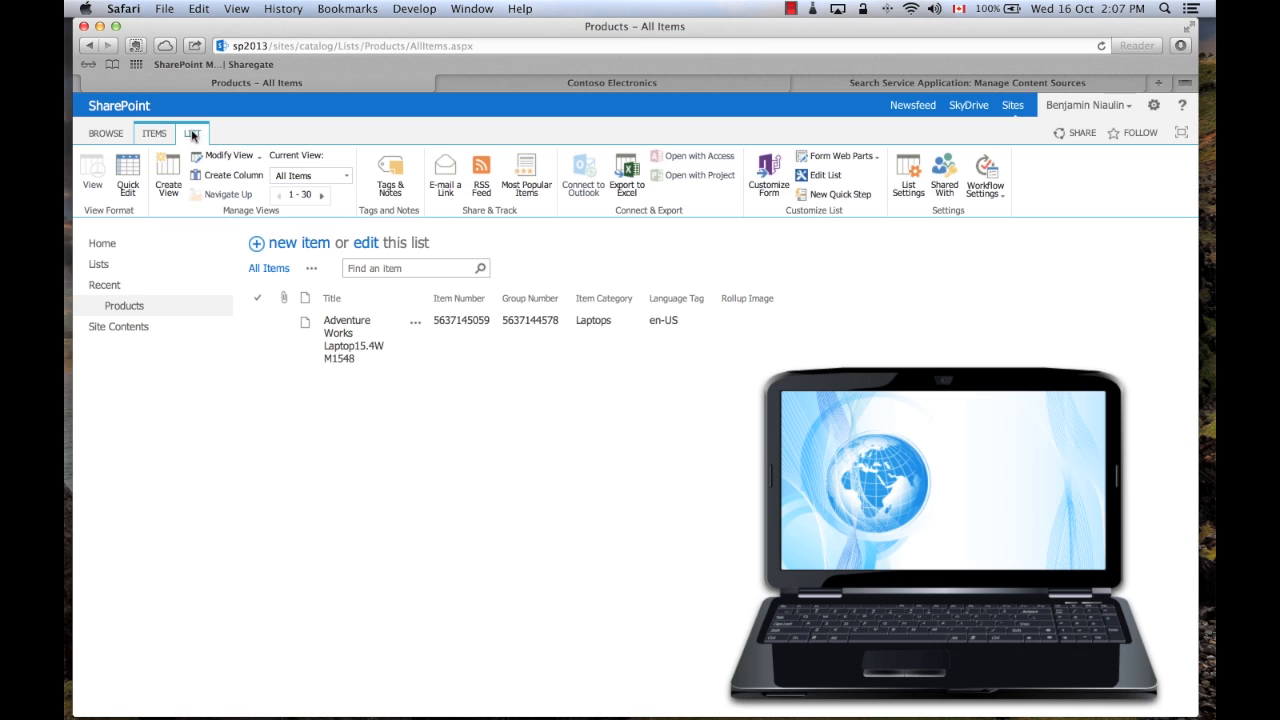
click(912, 186)
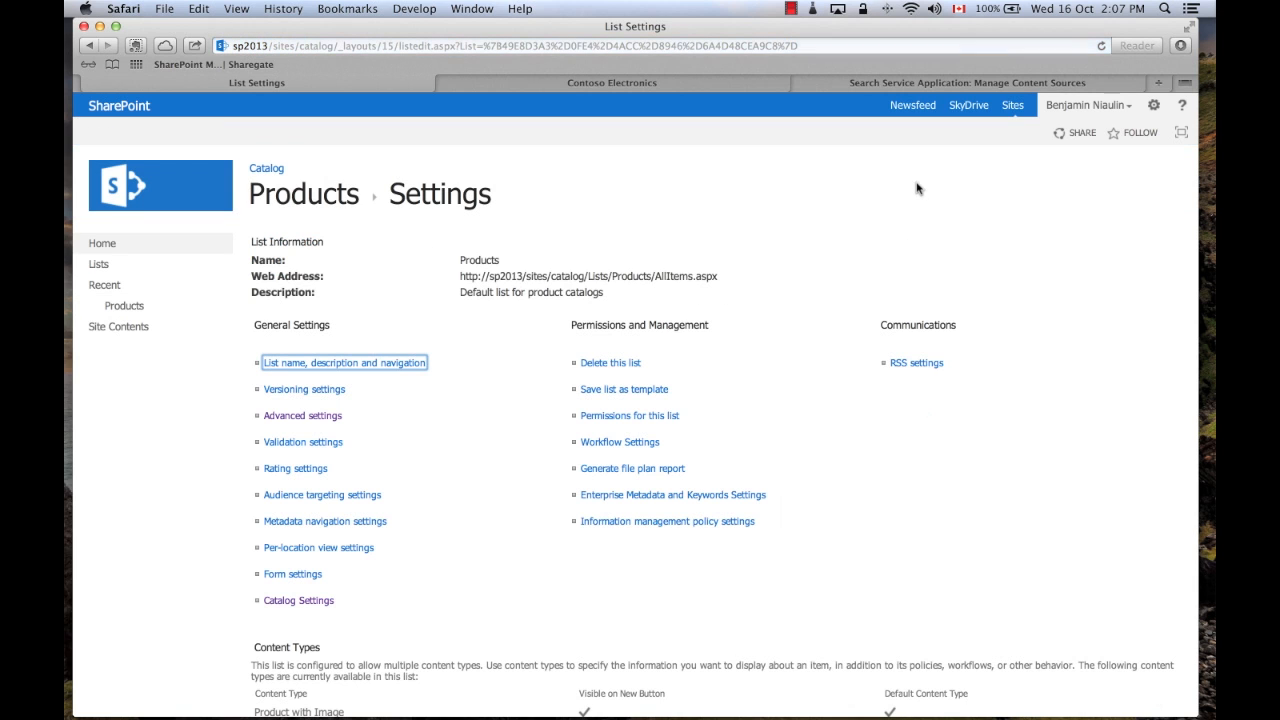
click(312, 418)
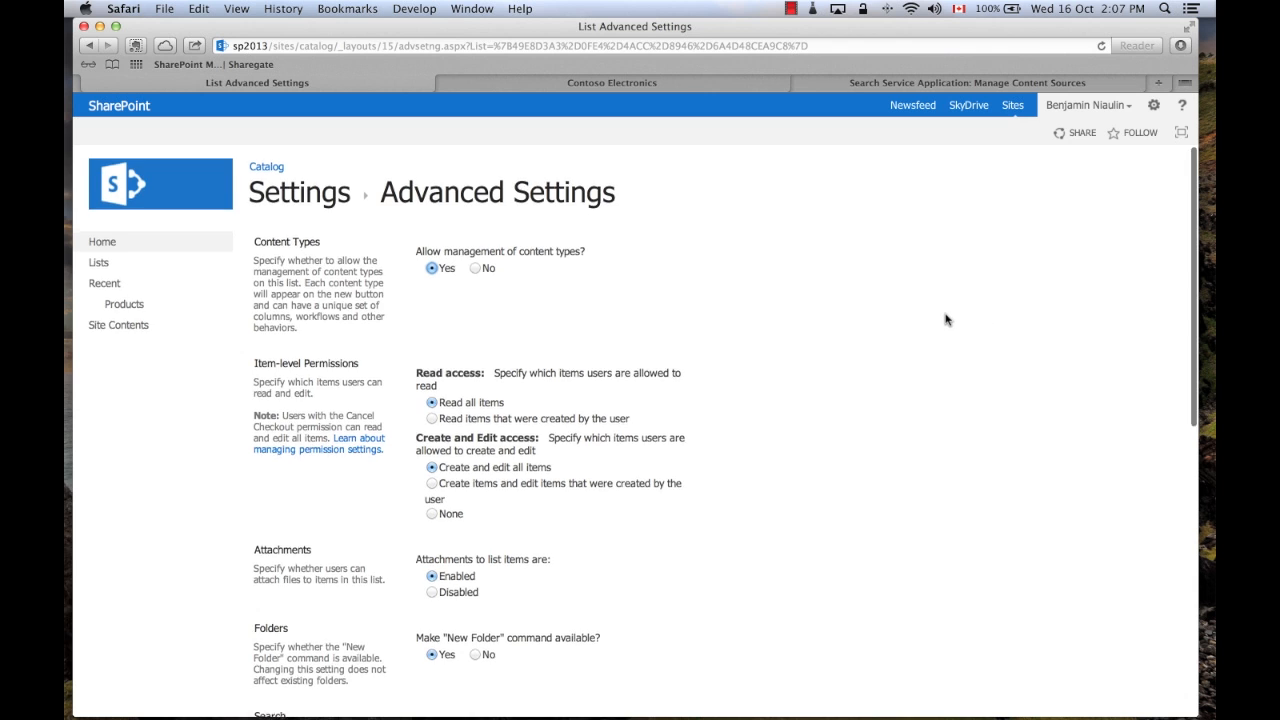
scroll(946, 318, down, 5)
scroll(946, 320, down, 2)
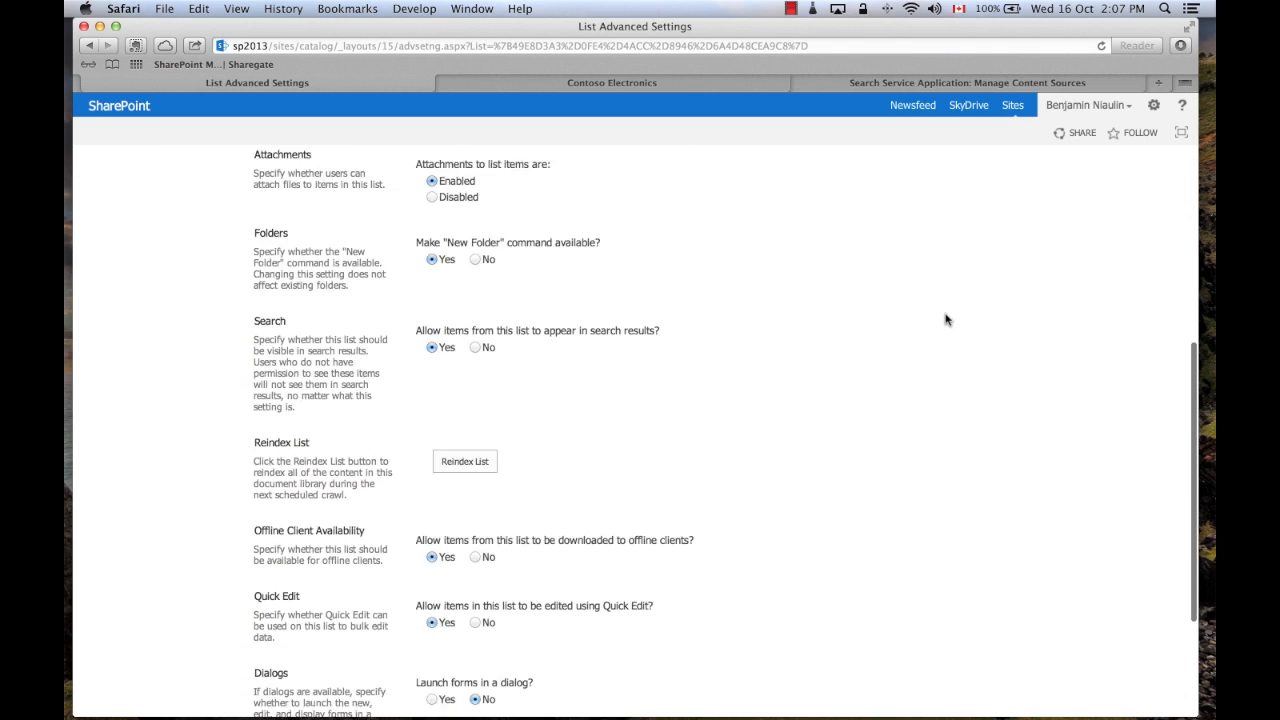
- Bring up the Reindex List confirmation for the Products list, cancel it and return to the advanced settings page
drag(254, 410, 310, 412)
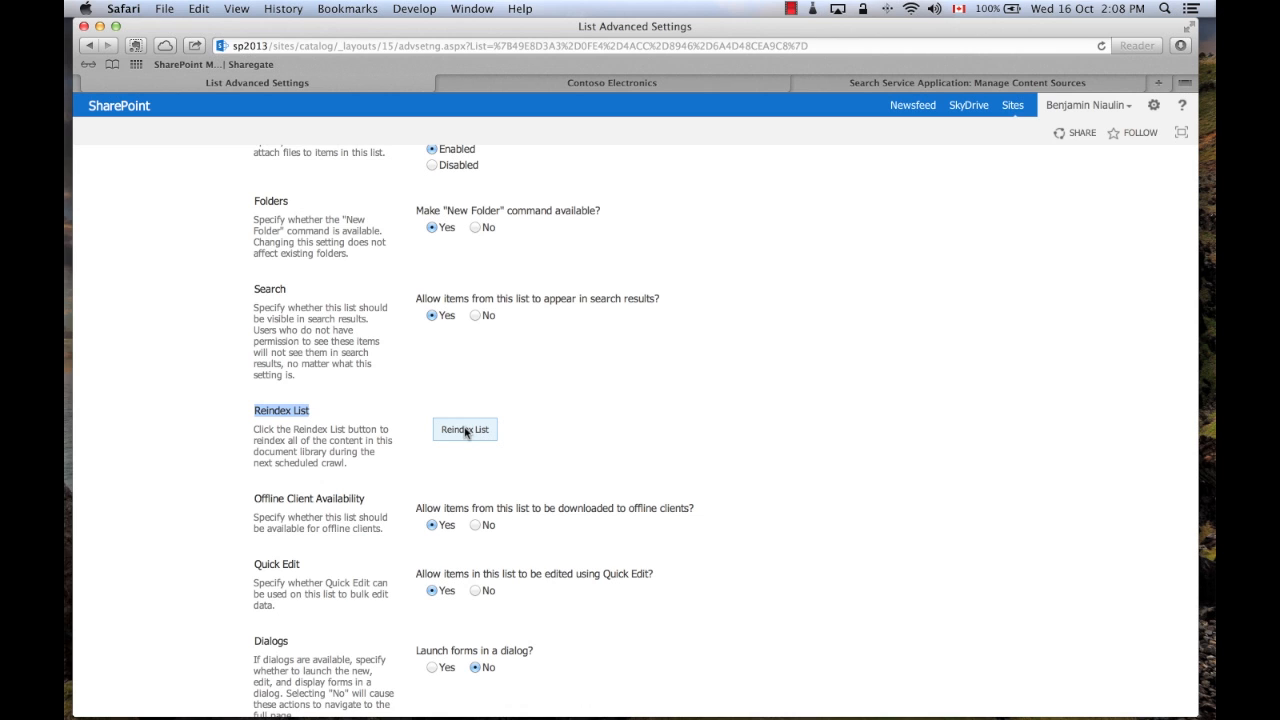
click(465, 431)
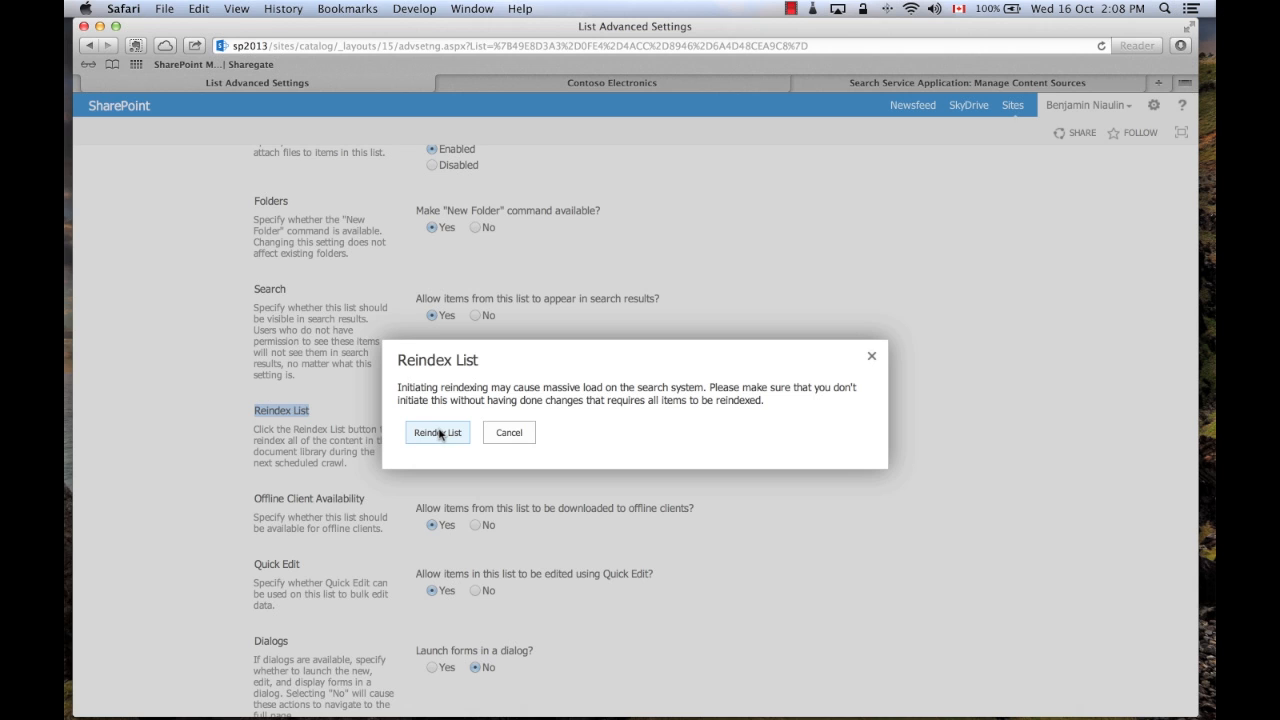
click(510, 436)
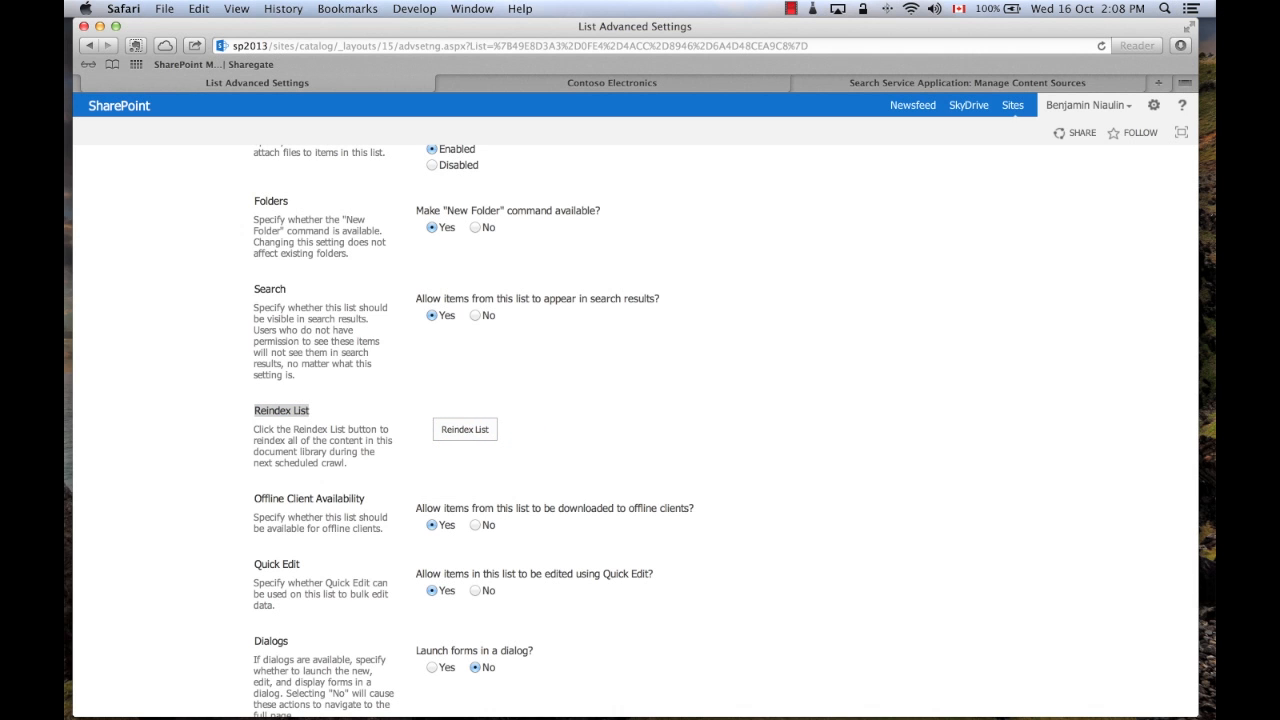
key(super+Tab)
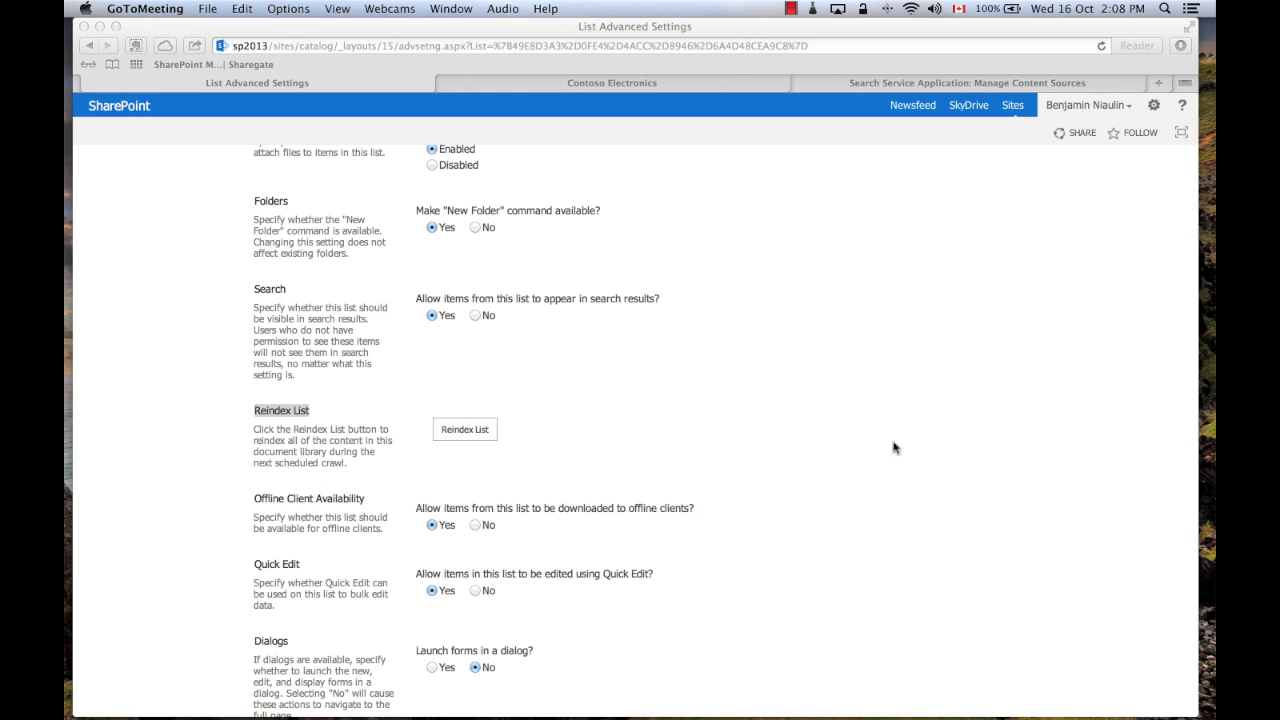
click(697, 400)
scroll(680, 392, up, 8)
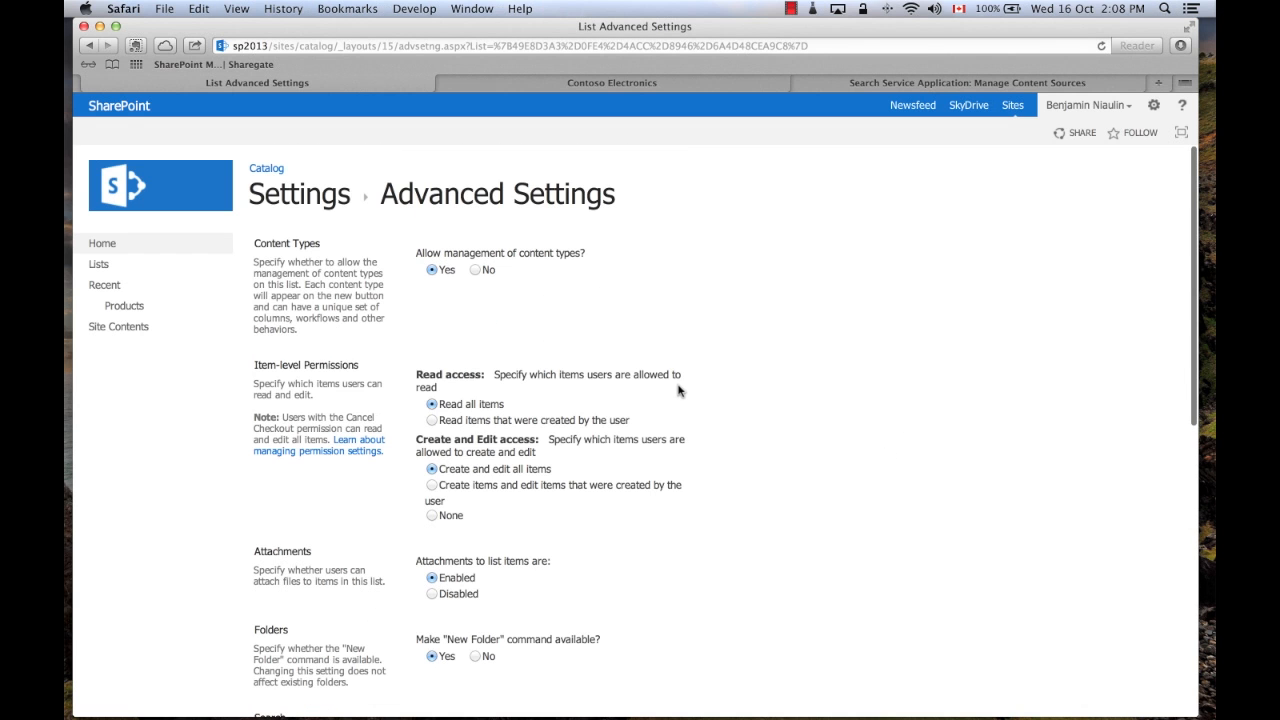
- Go back to the Products list and refresh the Manage Content Sources page to check the crawl of Local SharePoint sites
click(127, 305)
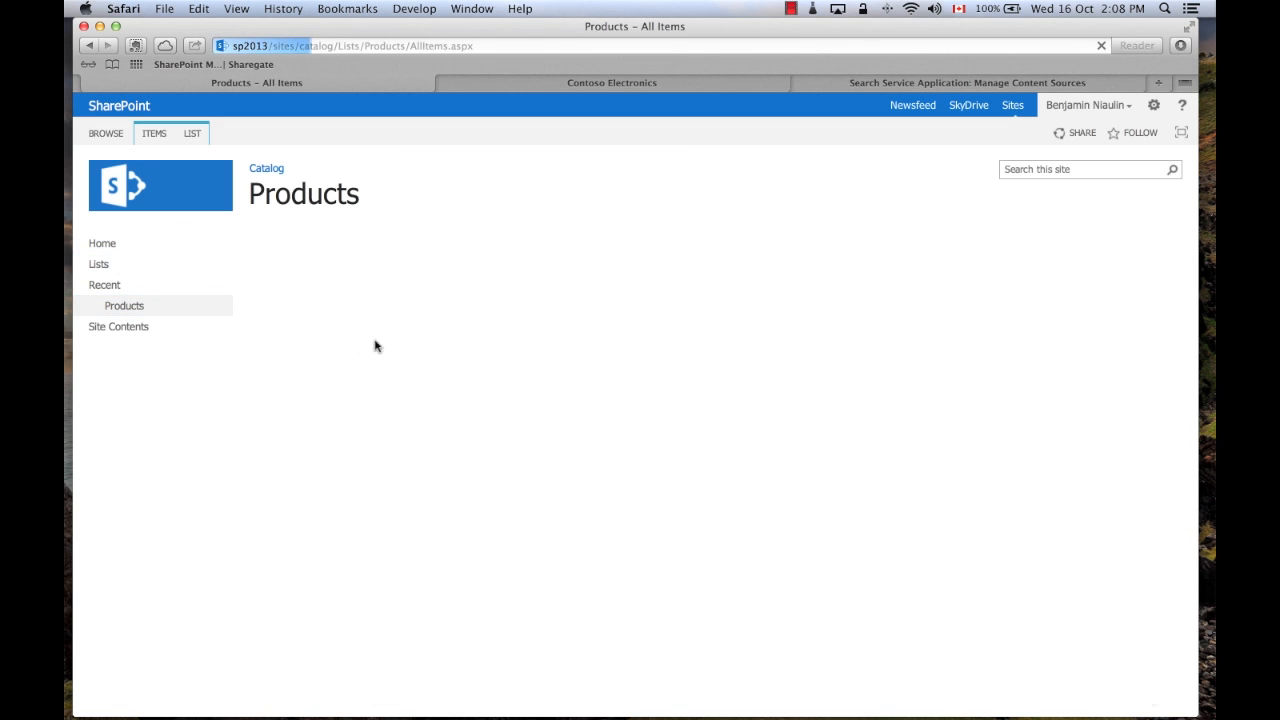
click(938, 84)
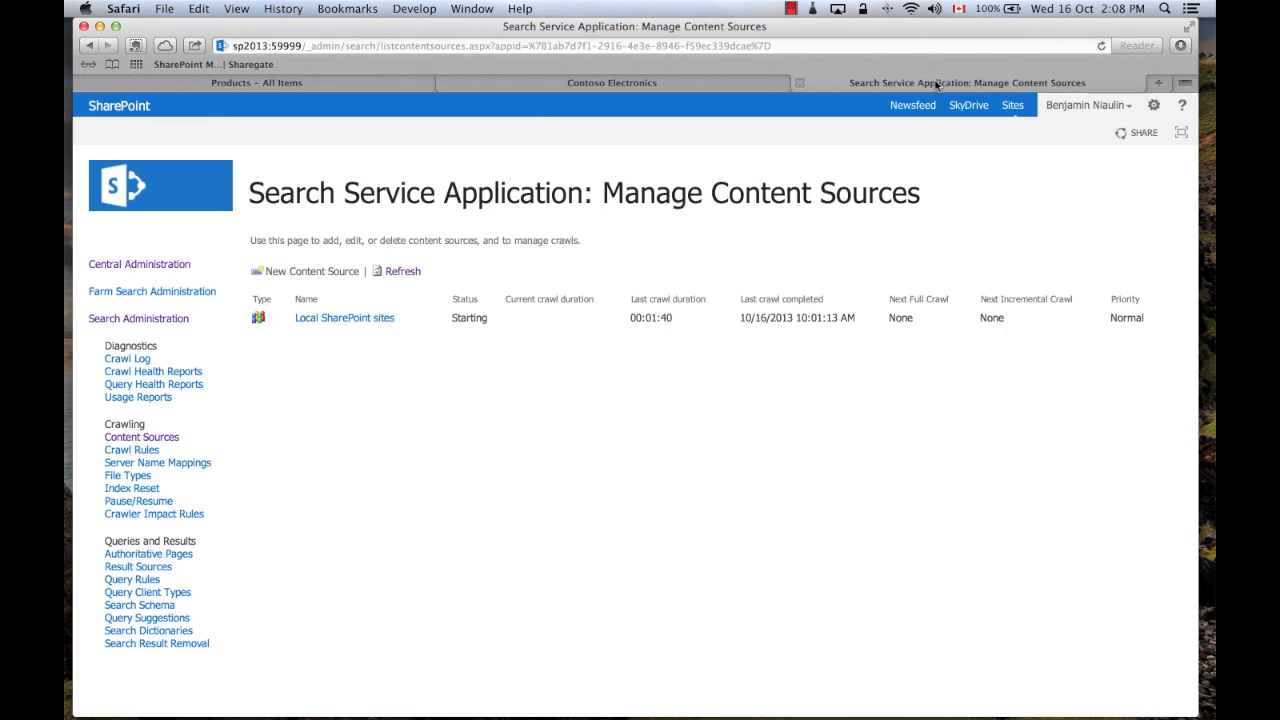
click(402, 272)
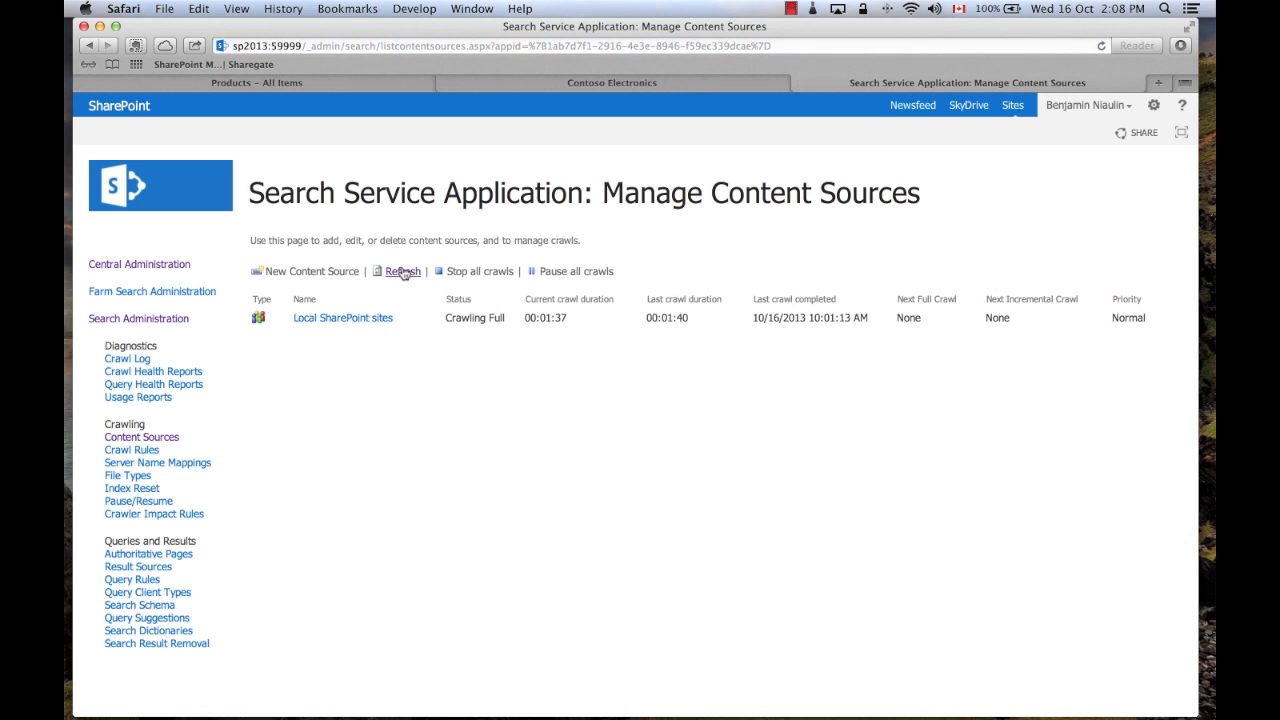
click(402, 272)
click(403, 273)
click(413, 279)
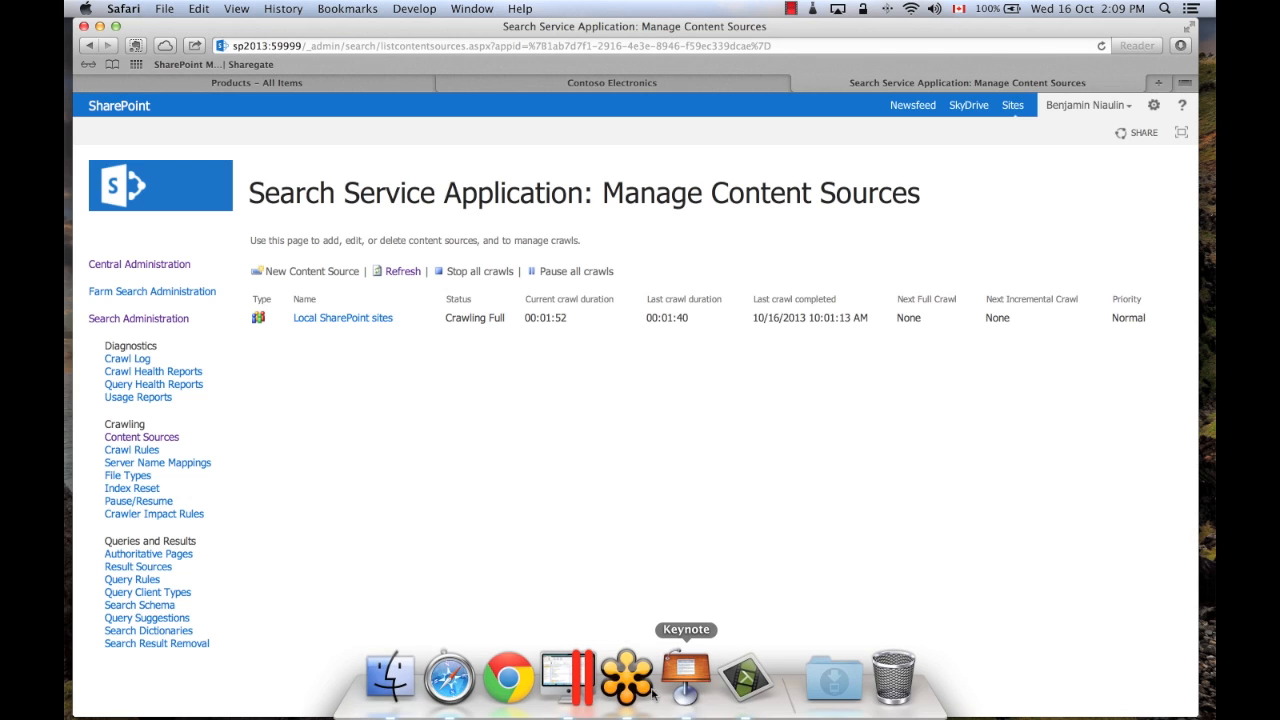
- Switch to Keynote and present the slides on crawled versus managed properties
click(686, 680)
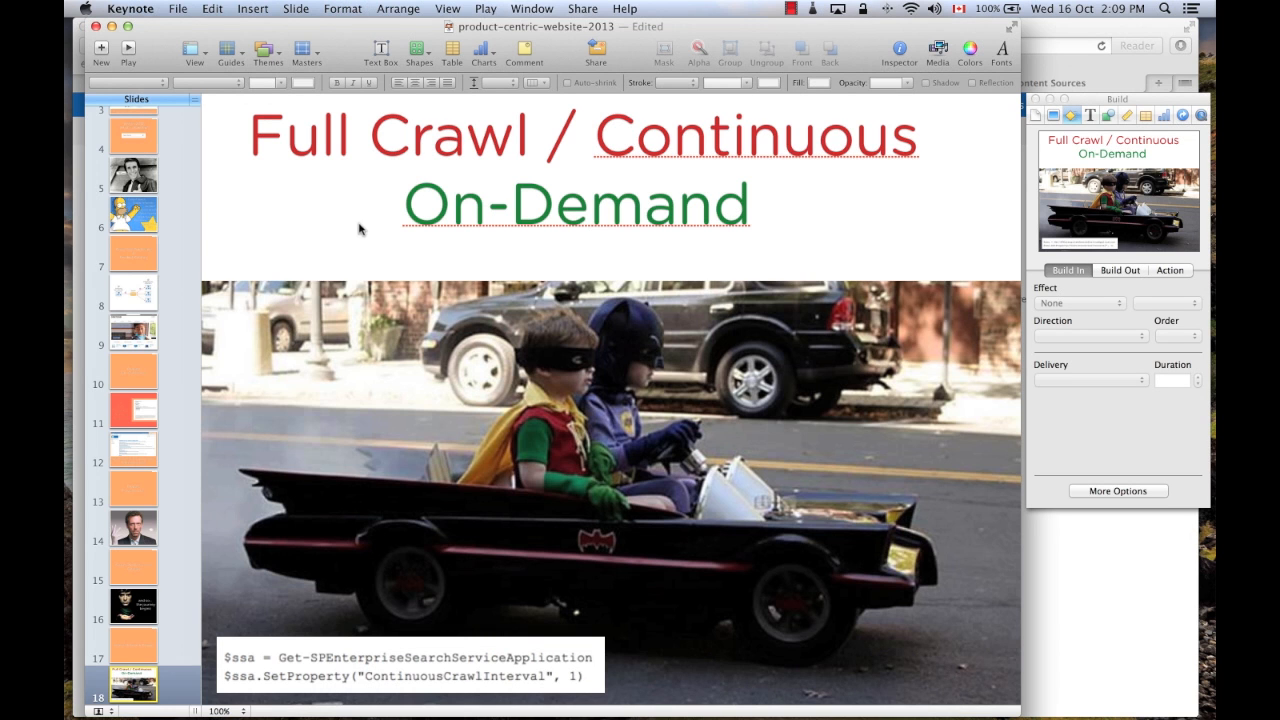
click(128, 50)
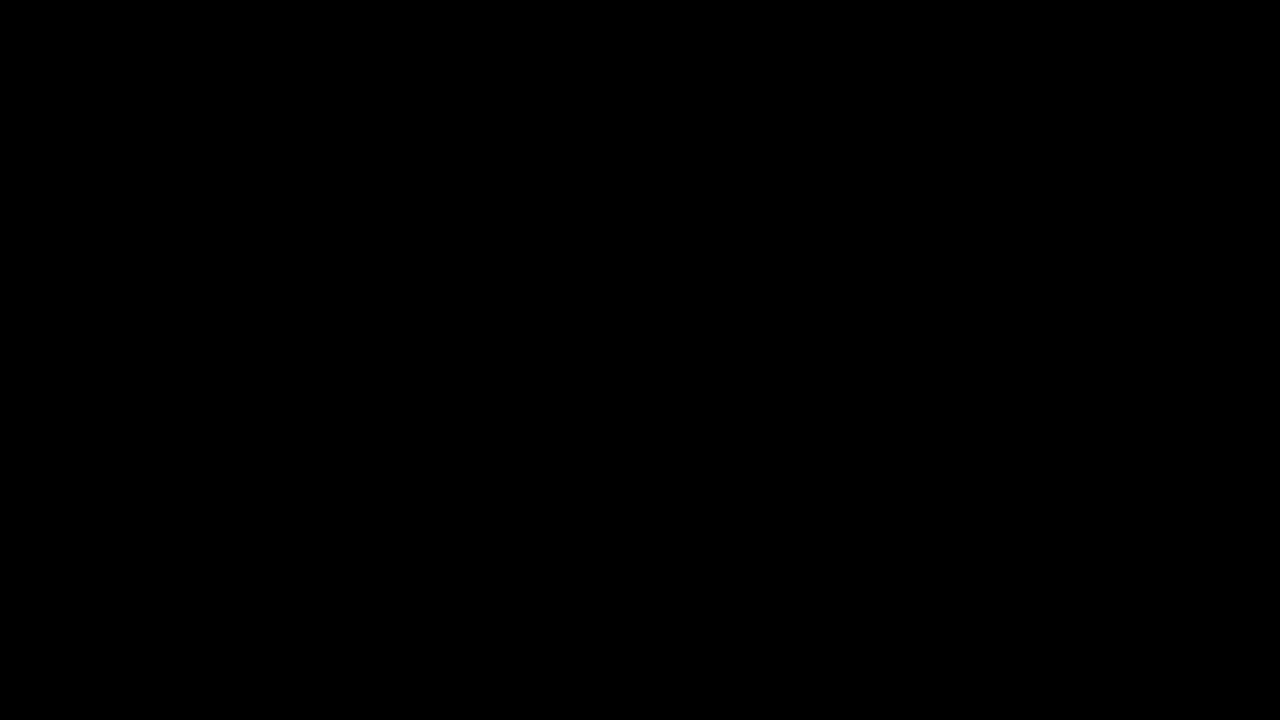
key(Right)
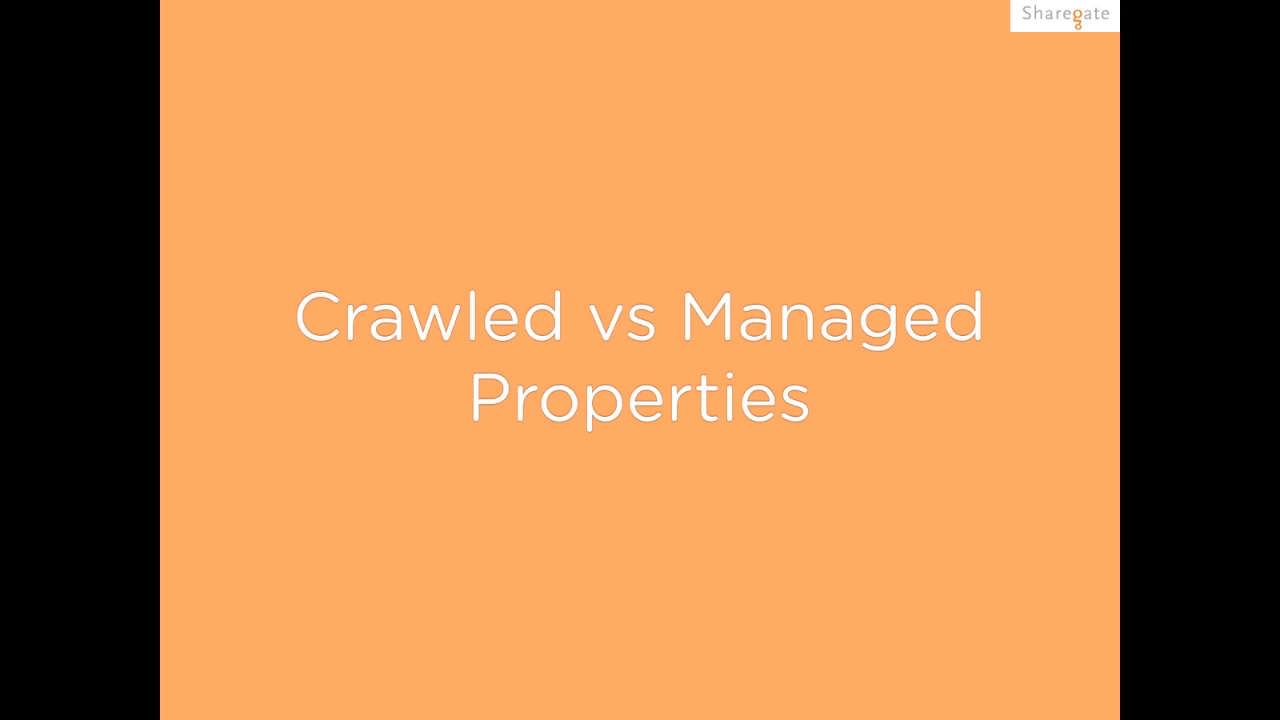
key(Right)
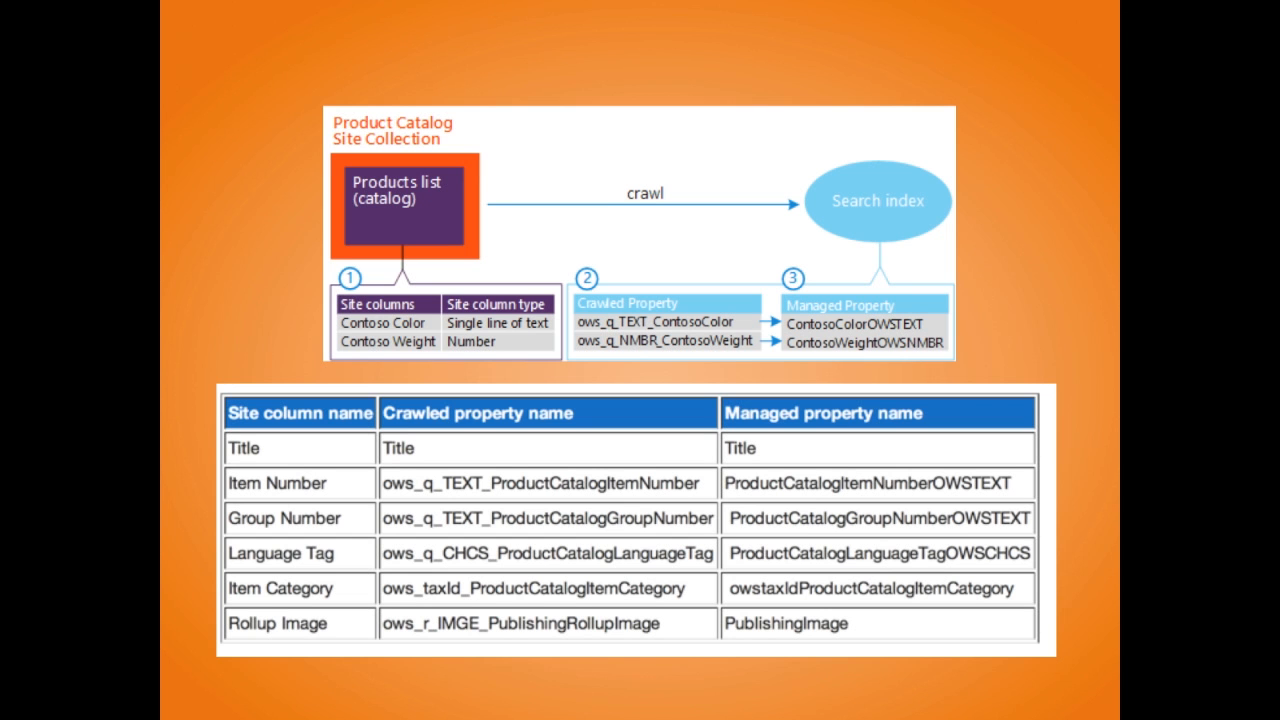
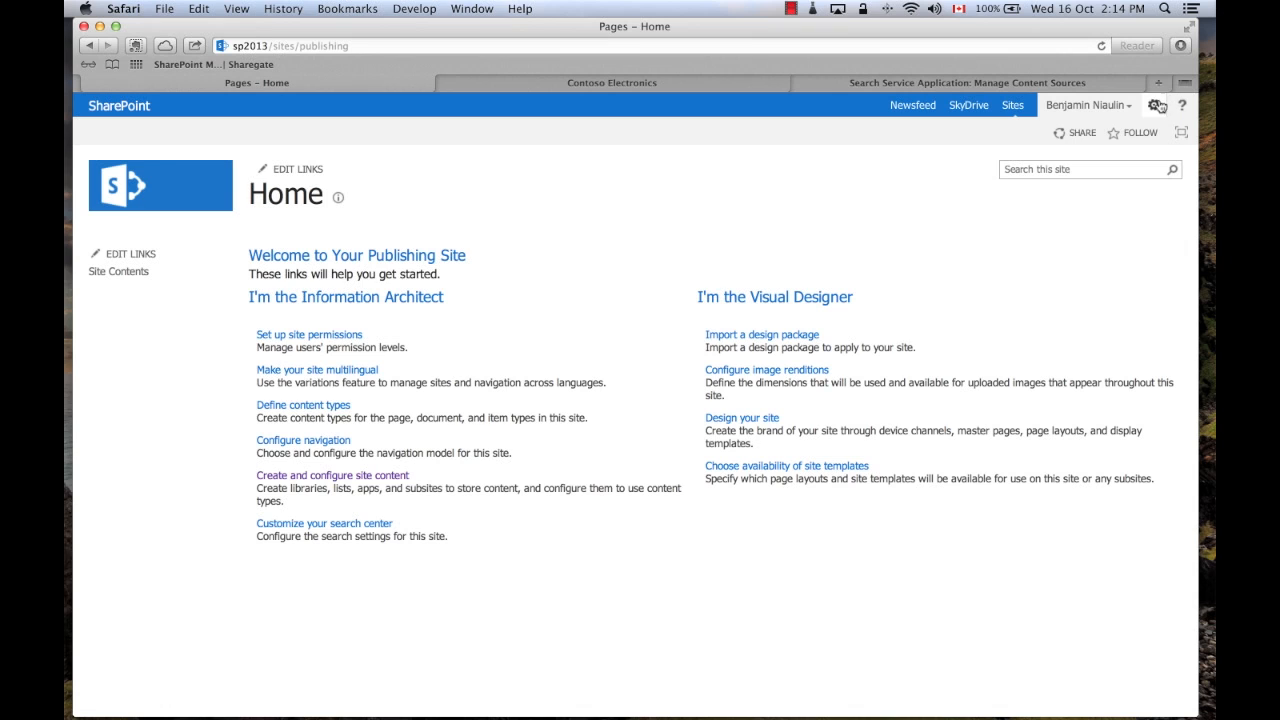
- Open the publishing site's settings, go to Manage catalog connections and start connecting to a catalog
click(1153, 105)
click(1105, 320)
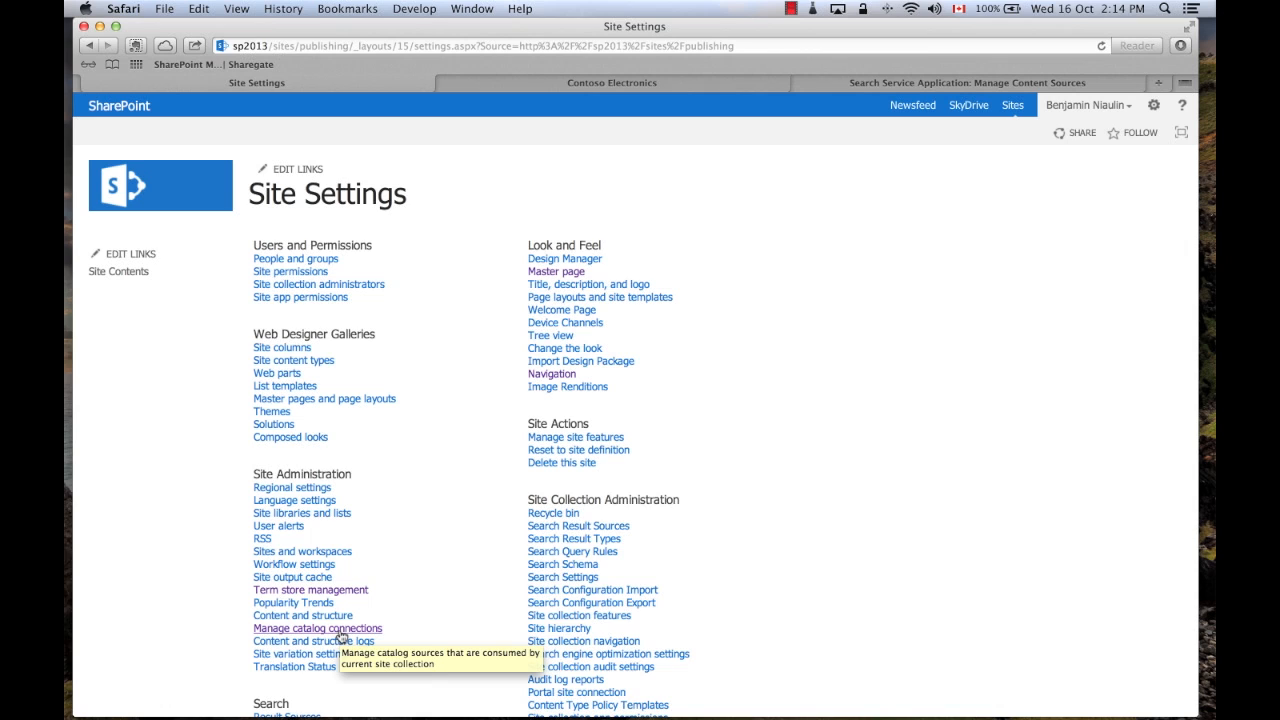
click(338, 632)
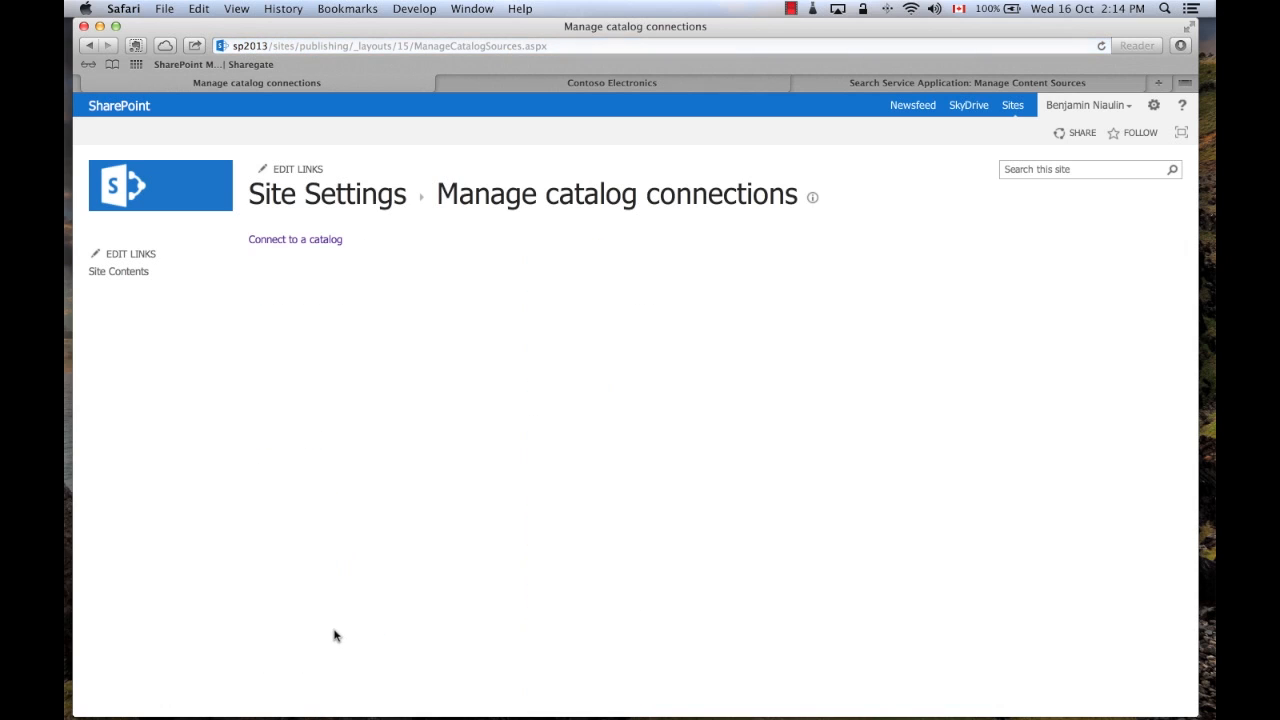
click(307, 246)
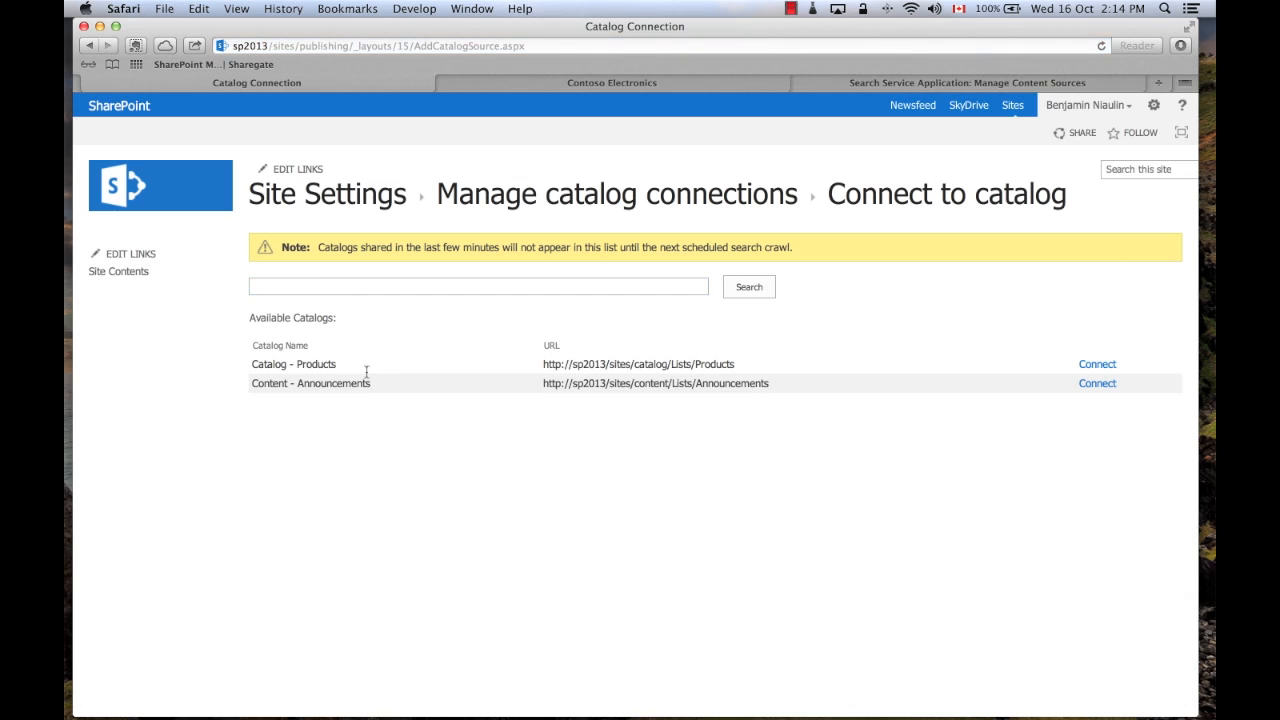
- Examine the names and URLs of the available Catalog - Products and Content - Announcements catalogs
drag(297, 387, 385, 386)
drag(570, 384, 752, 394)
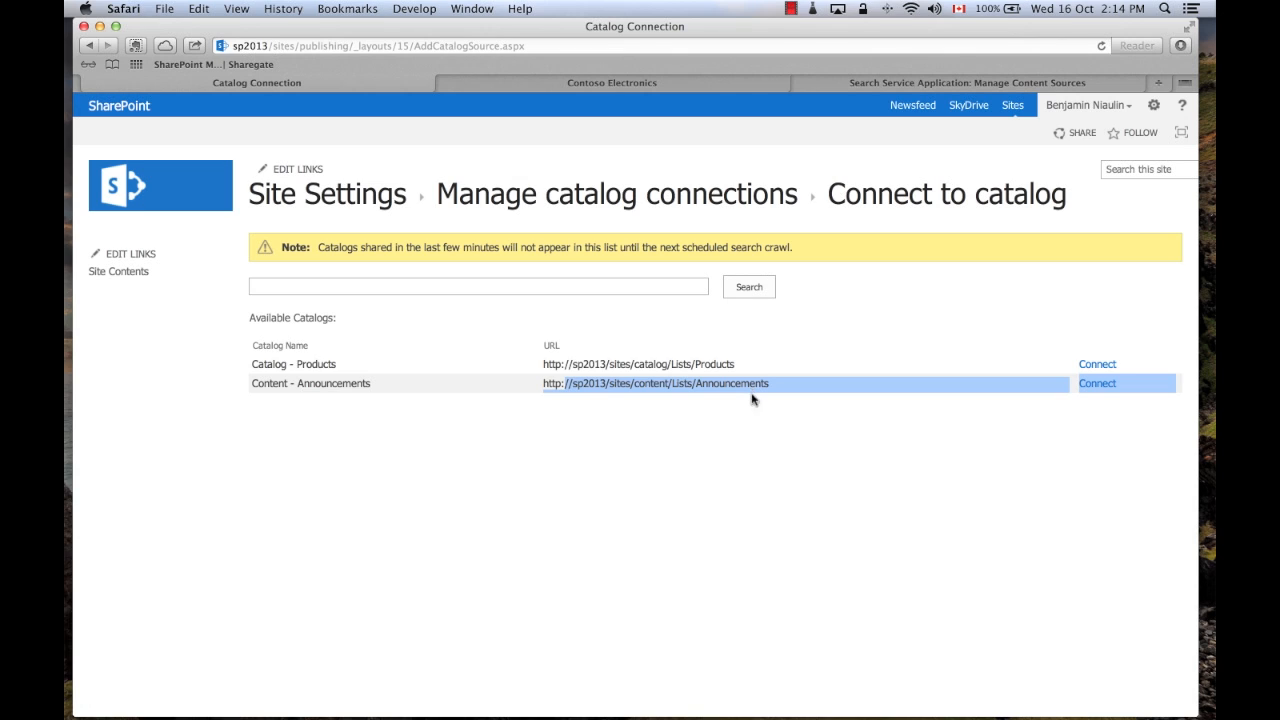
click(780, 434)
drag(734, 365, 542, 365)
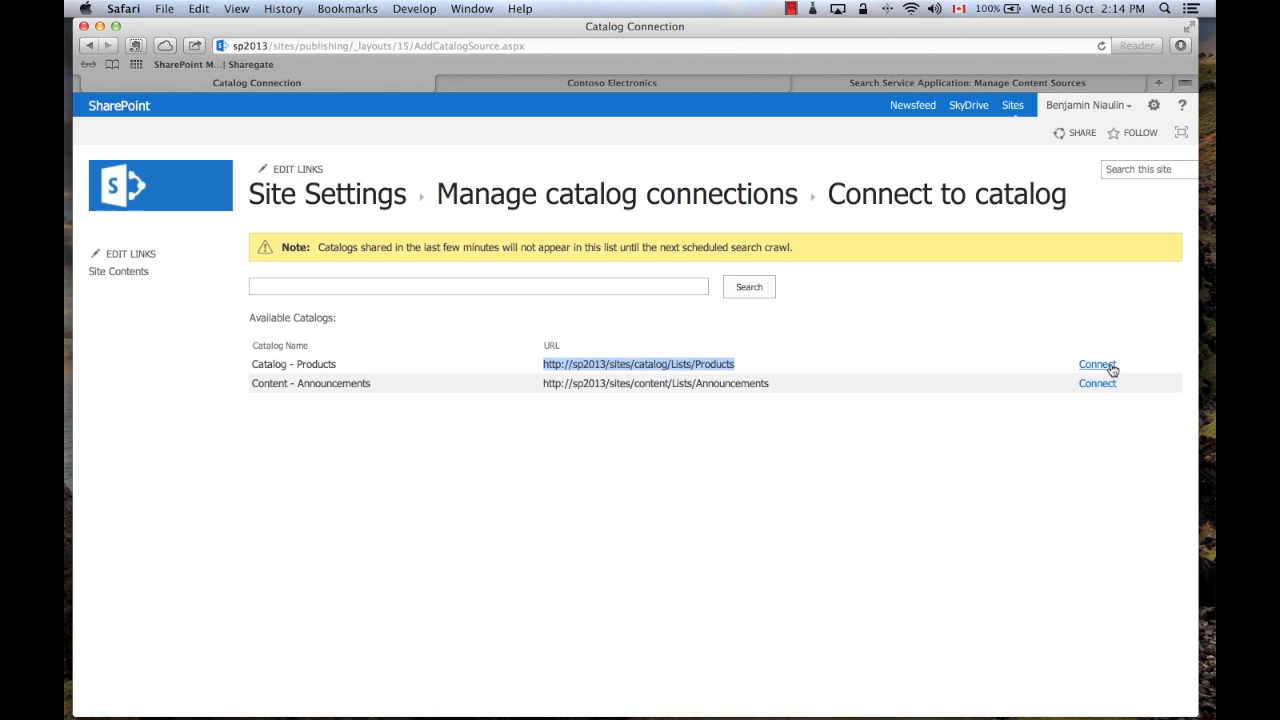
click(834, 363)
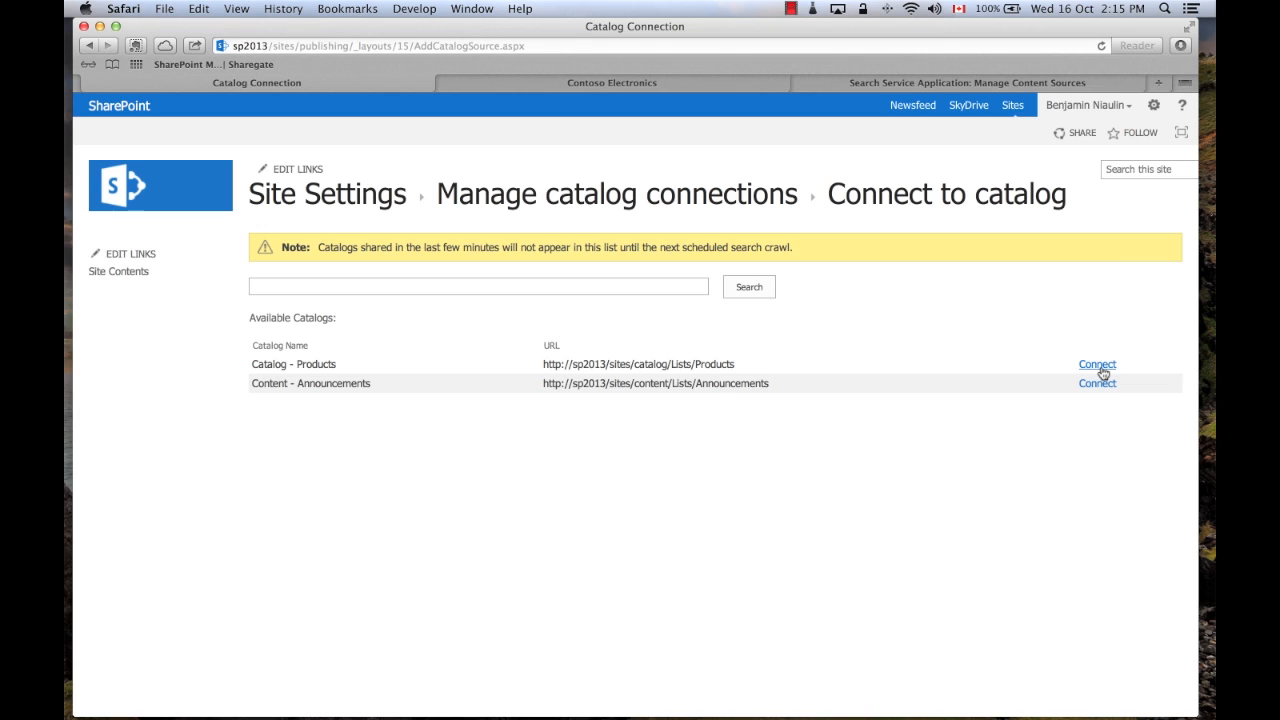
drag(250, 364, 376, 369)
click(328, 364)
click(295, 364)
drag(281, 365, 307, 365)
click(658, 366)
drag(621, 367, 631, 367)
click(714, 366)
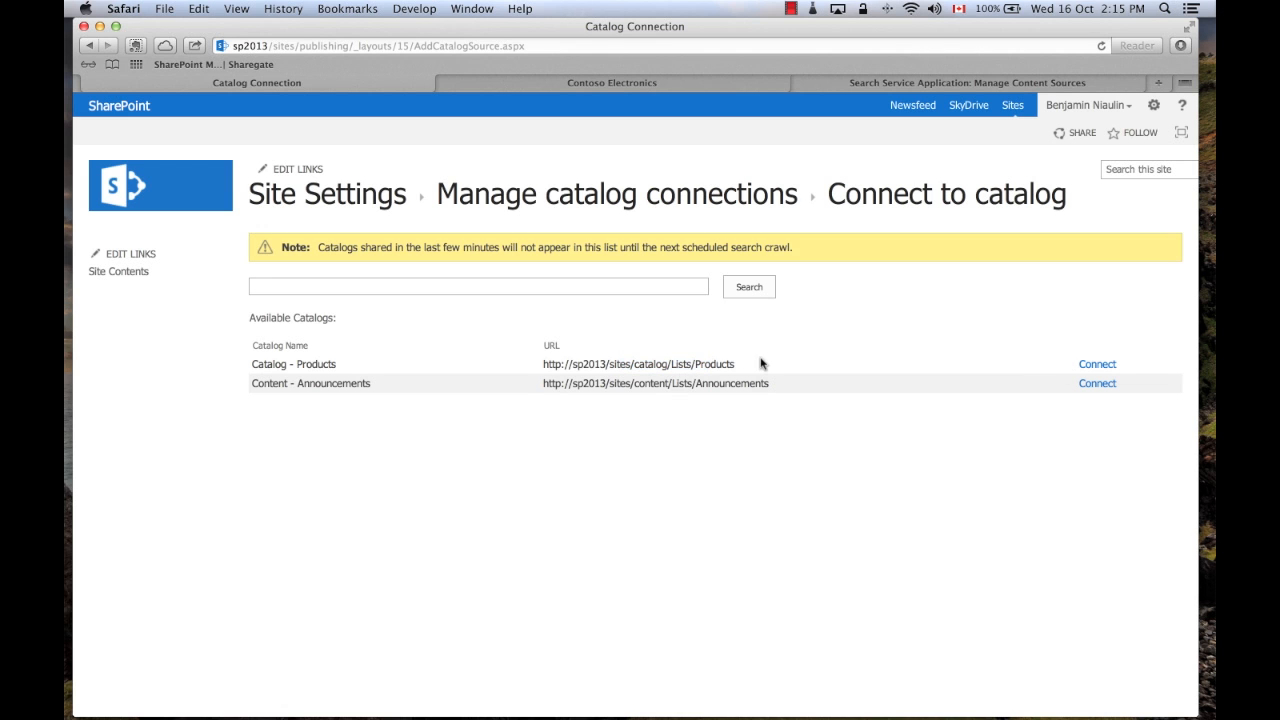
- Choose to connect to the Catalog - Products catalog and look through its source settings
click(1097, 365)
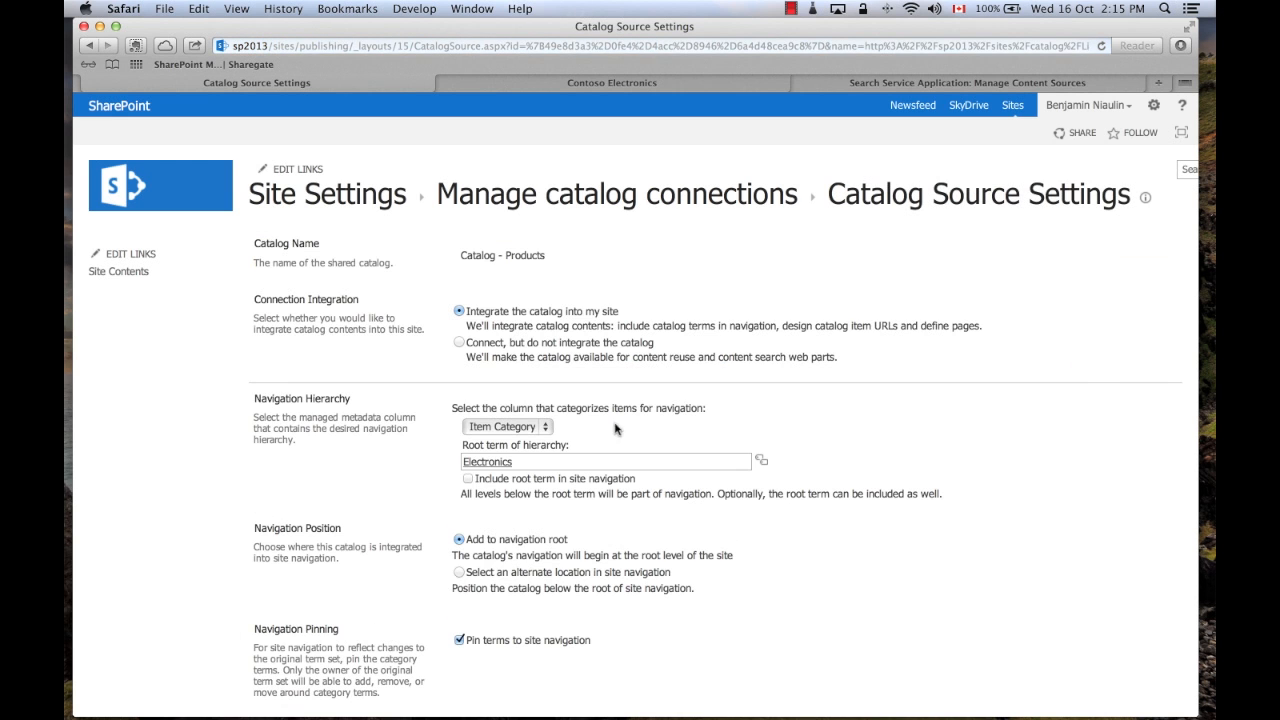
scroll(666, 295, down, 10)
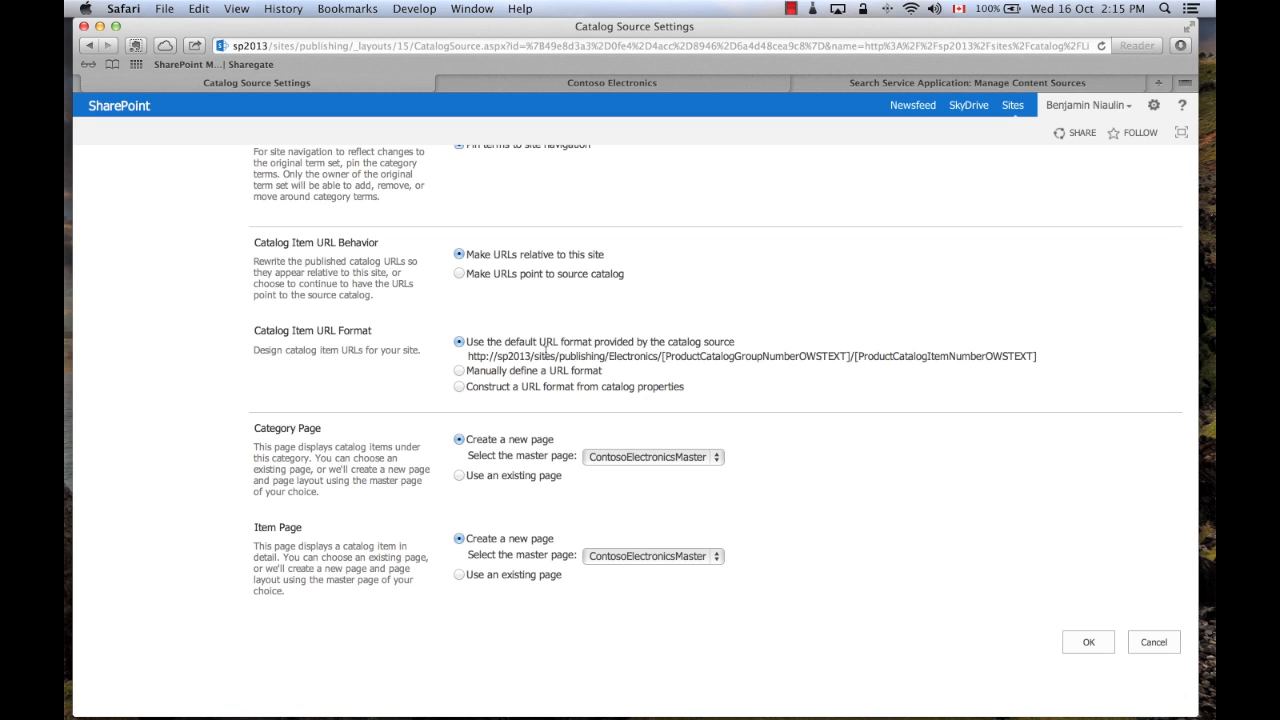
scroll(597, 398, up, 5)
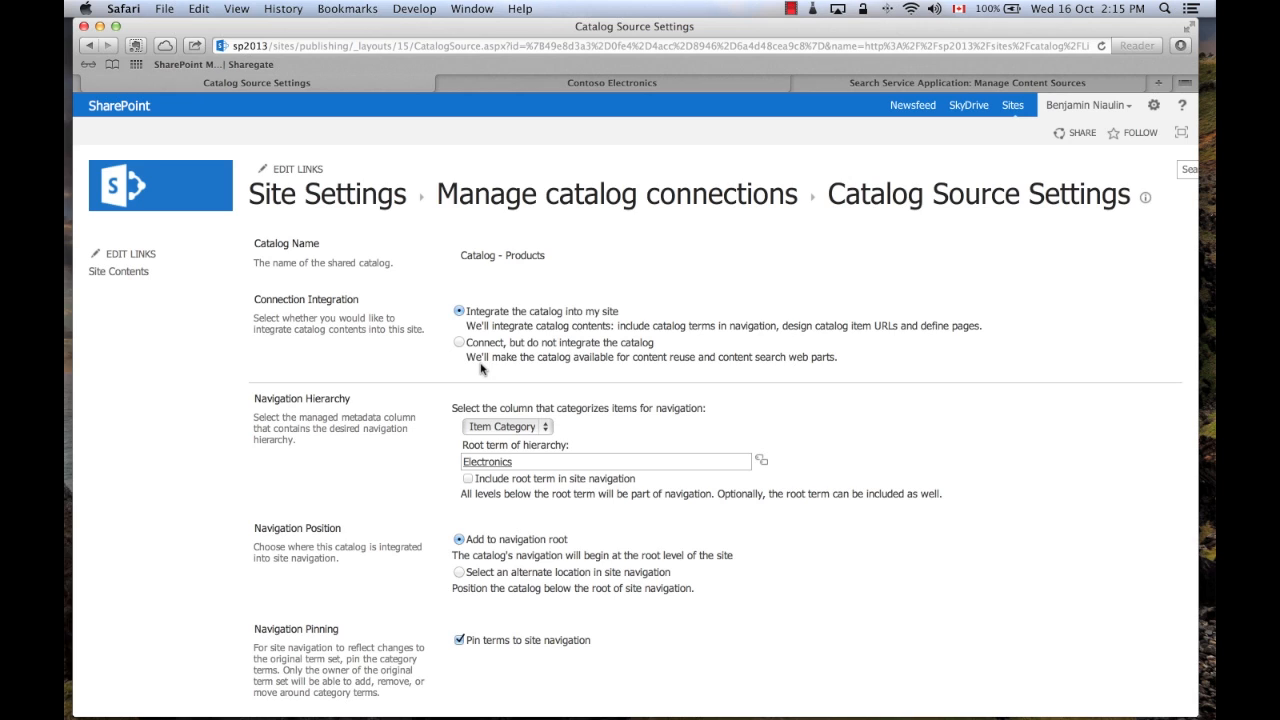
- Review what integrating the catalog into the site covers, highlighting catalog terms in navigation and catalog item URLs
drag(466, 311, 637, 318)
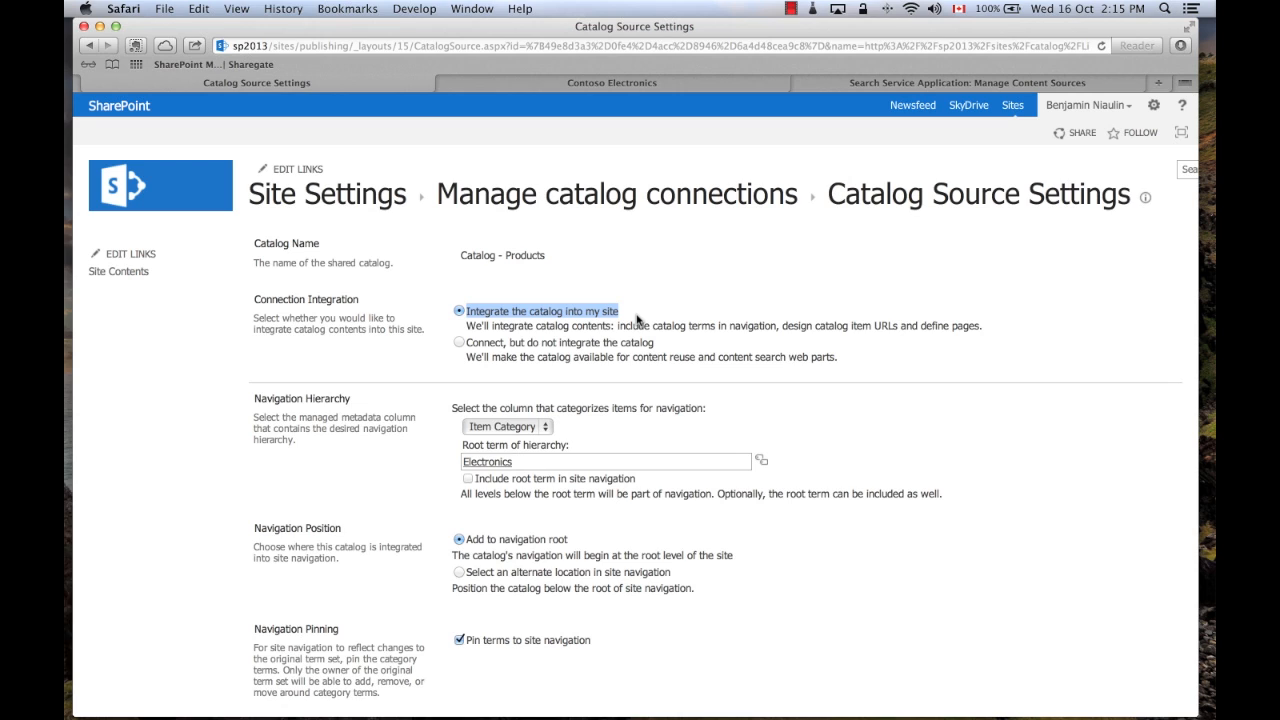
click(668, 338)
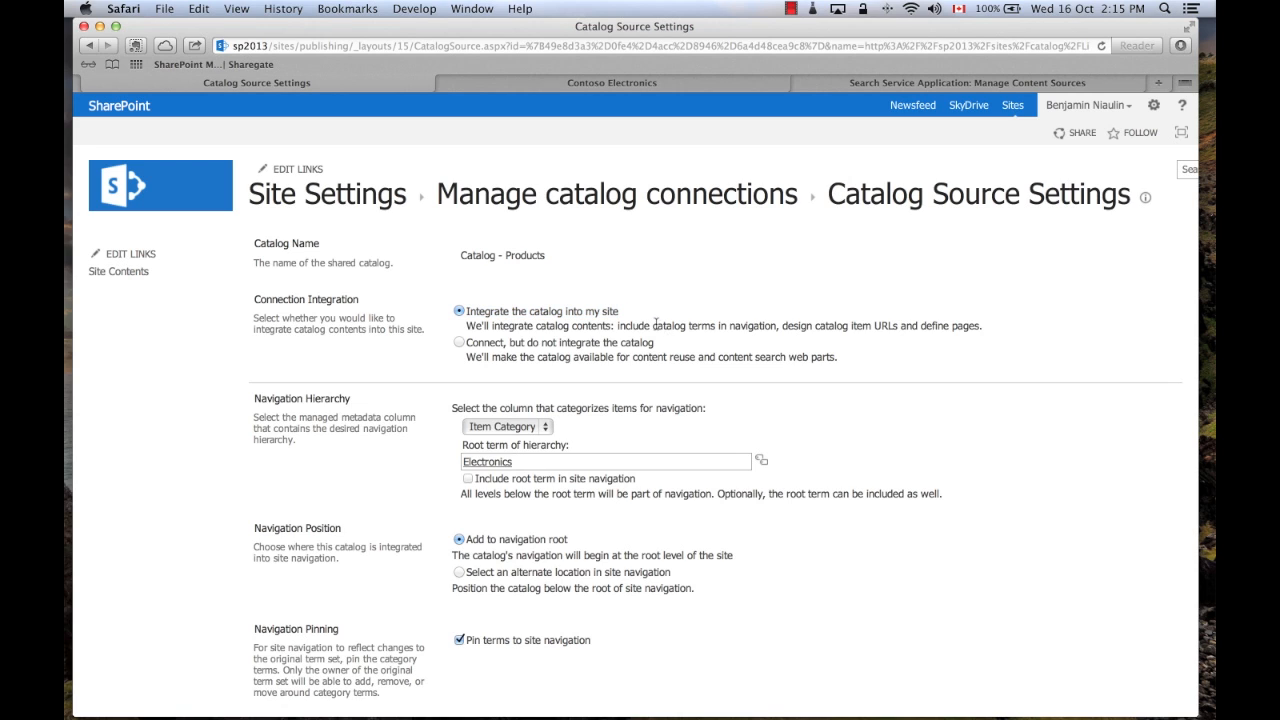
drag(653, 325, 714, 323)
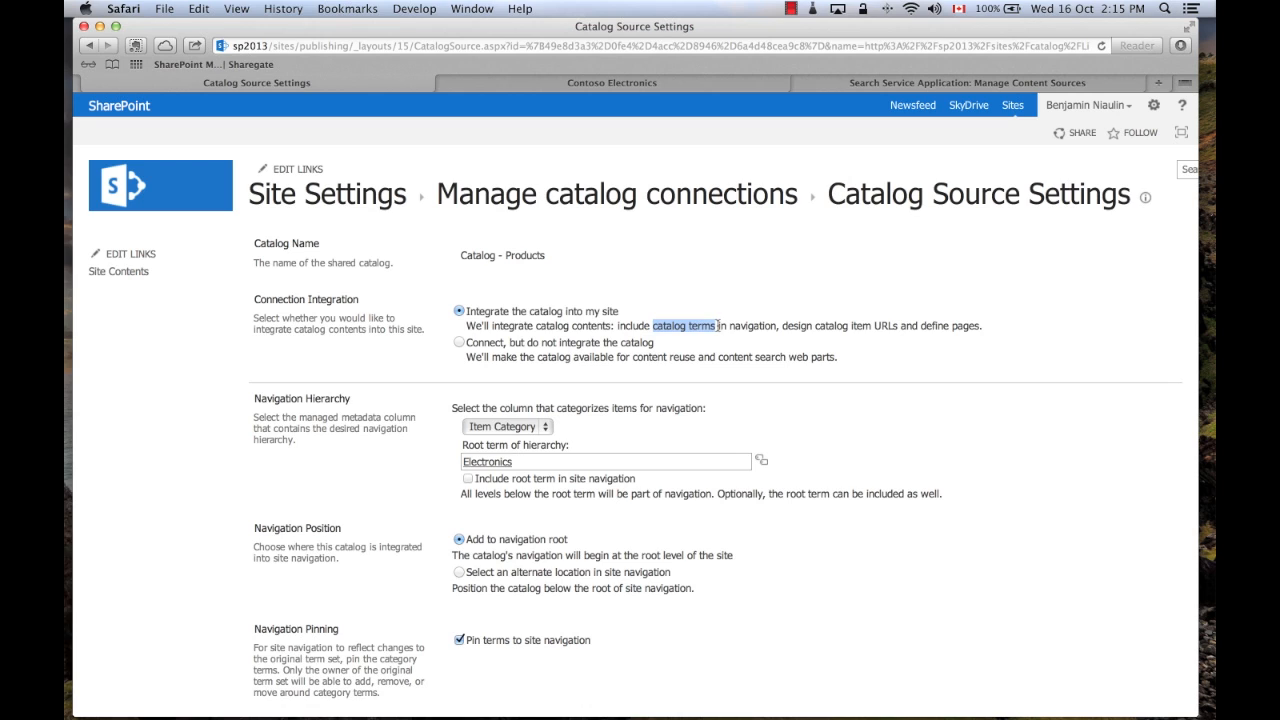
drag(729, 326, 899, 325)
click(814, 328)
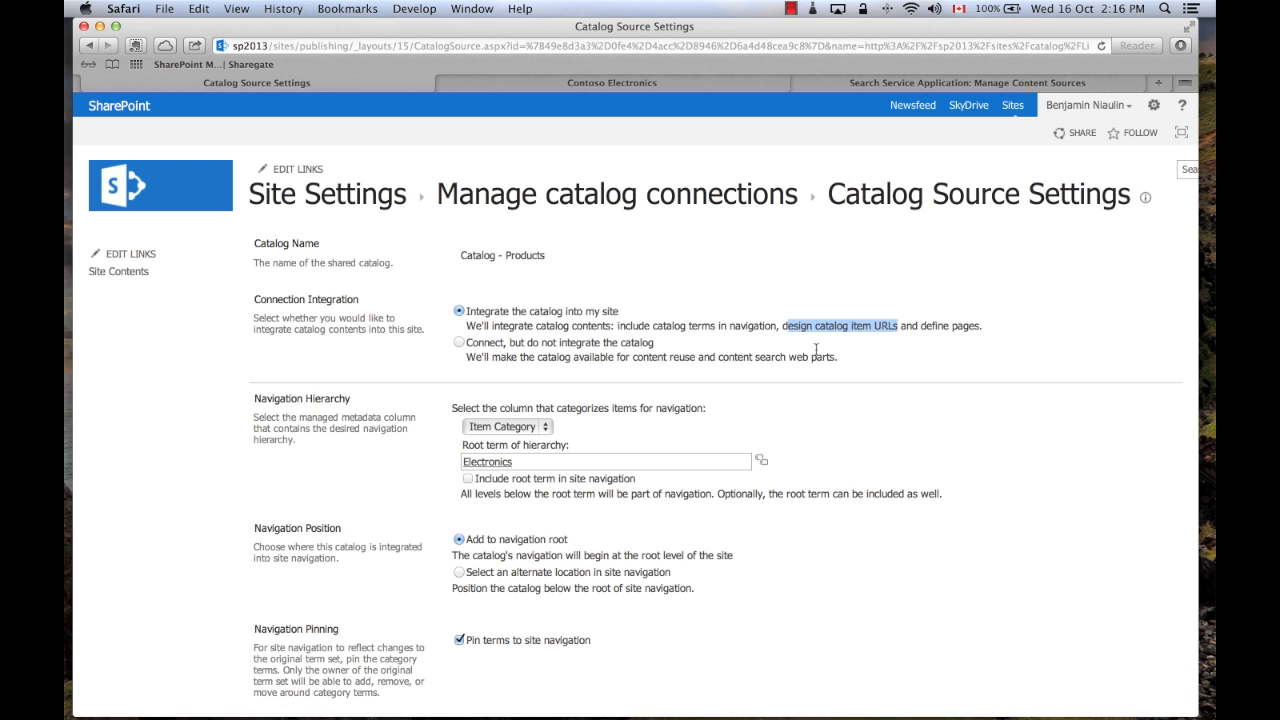
- Set the connection integration to "Connect, but do not integrate the catalog"
click(492, 347)
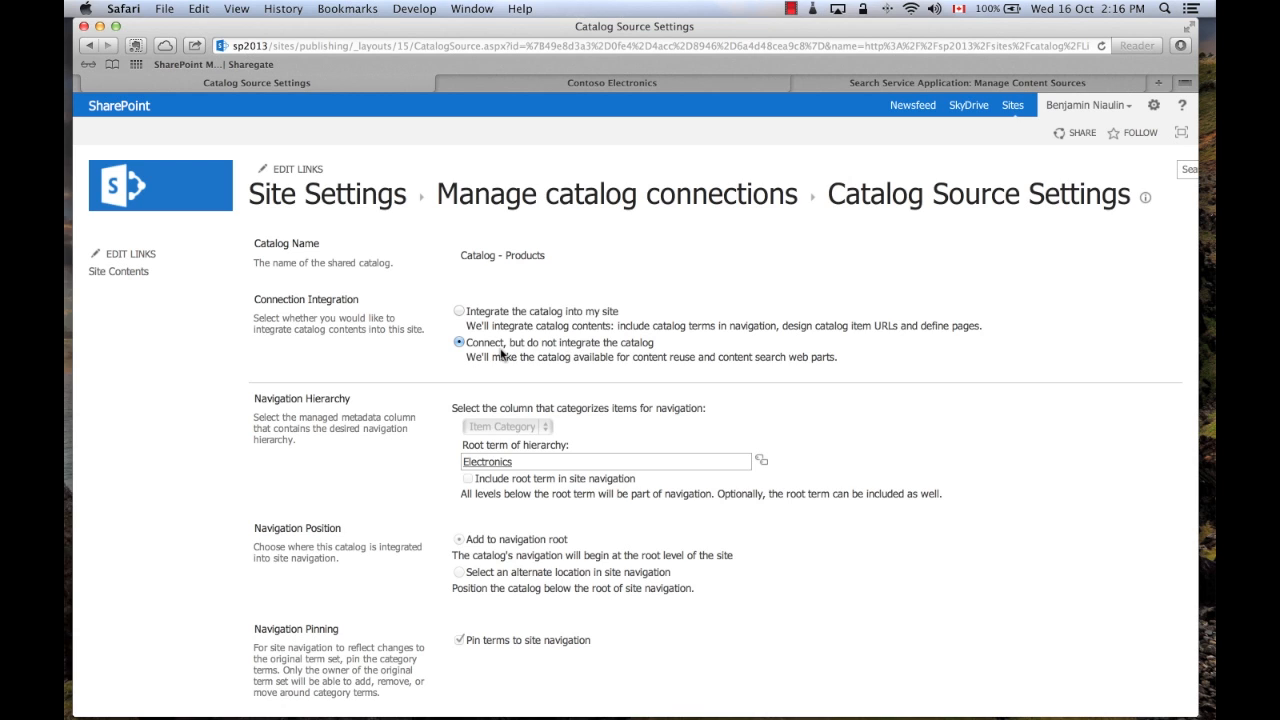
drag(502, 345, 467, 343)
click(680, 343)
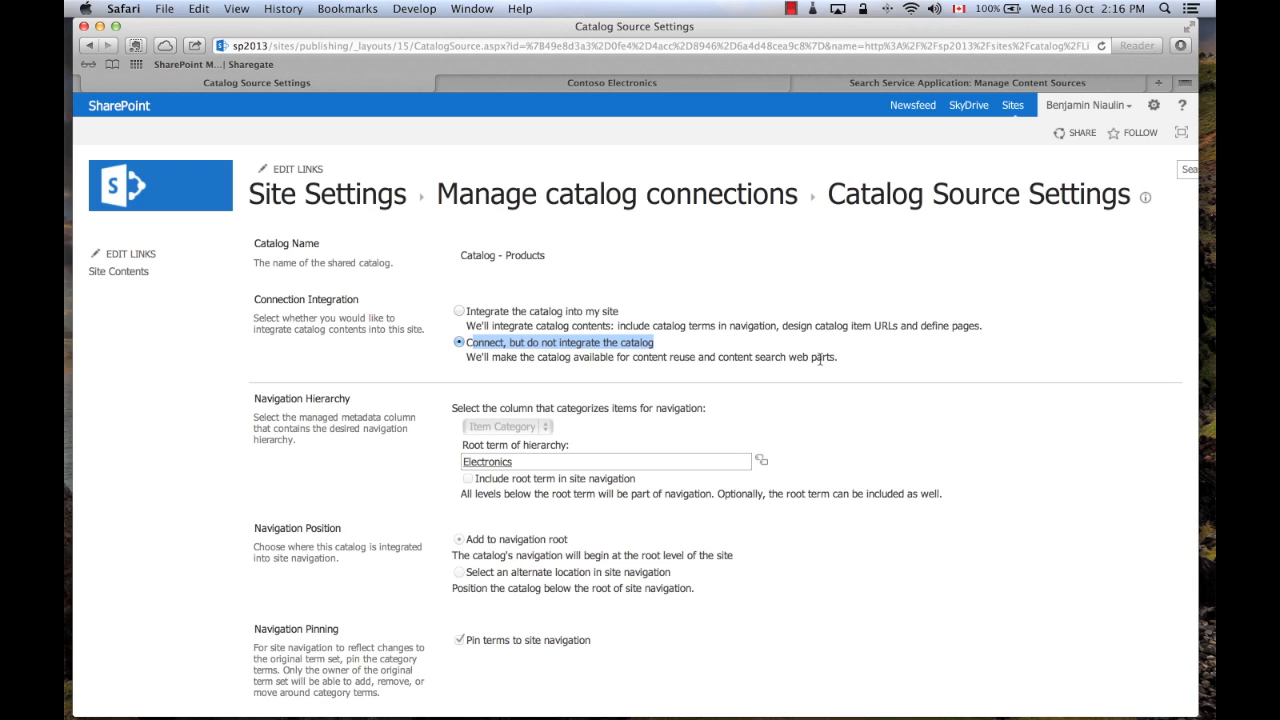
click(690, 352)
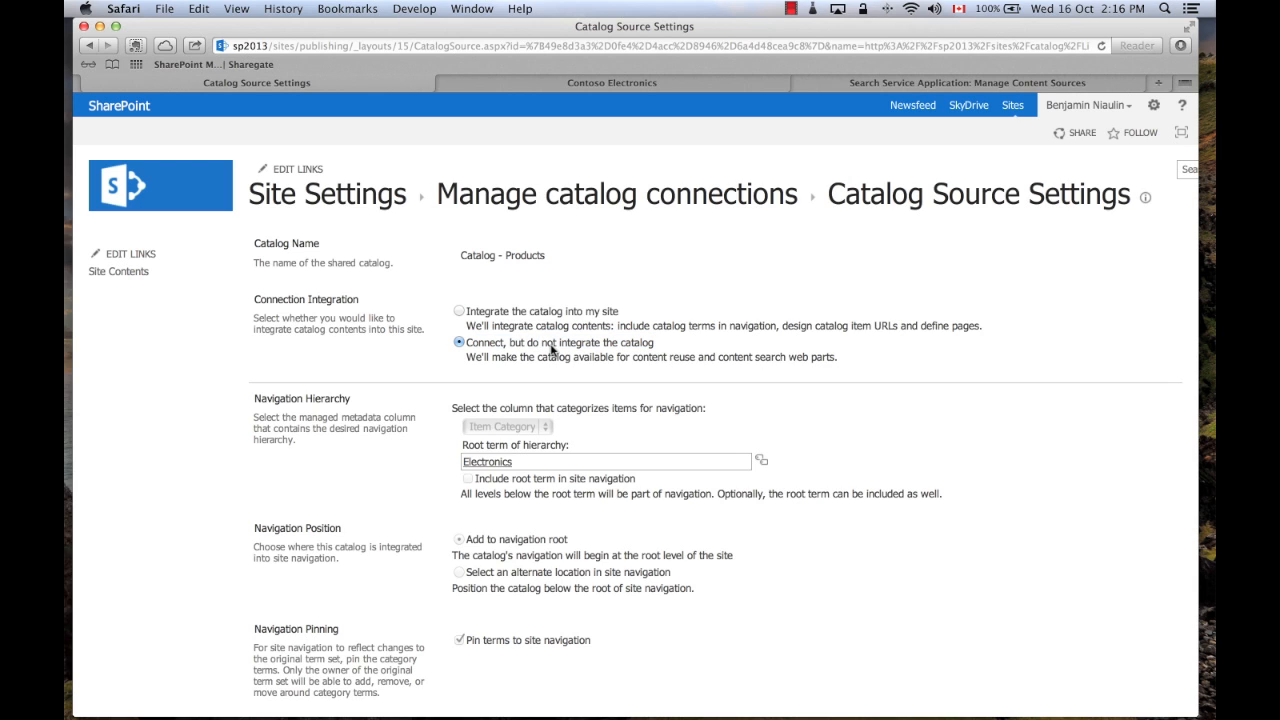
- Set the connection to "Integrate the catalog into my site" with Item Category as the column that categorizes items for navigation
click(462, 312)
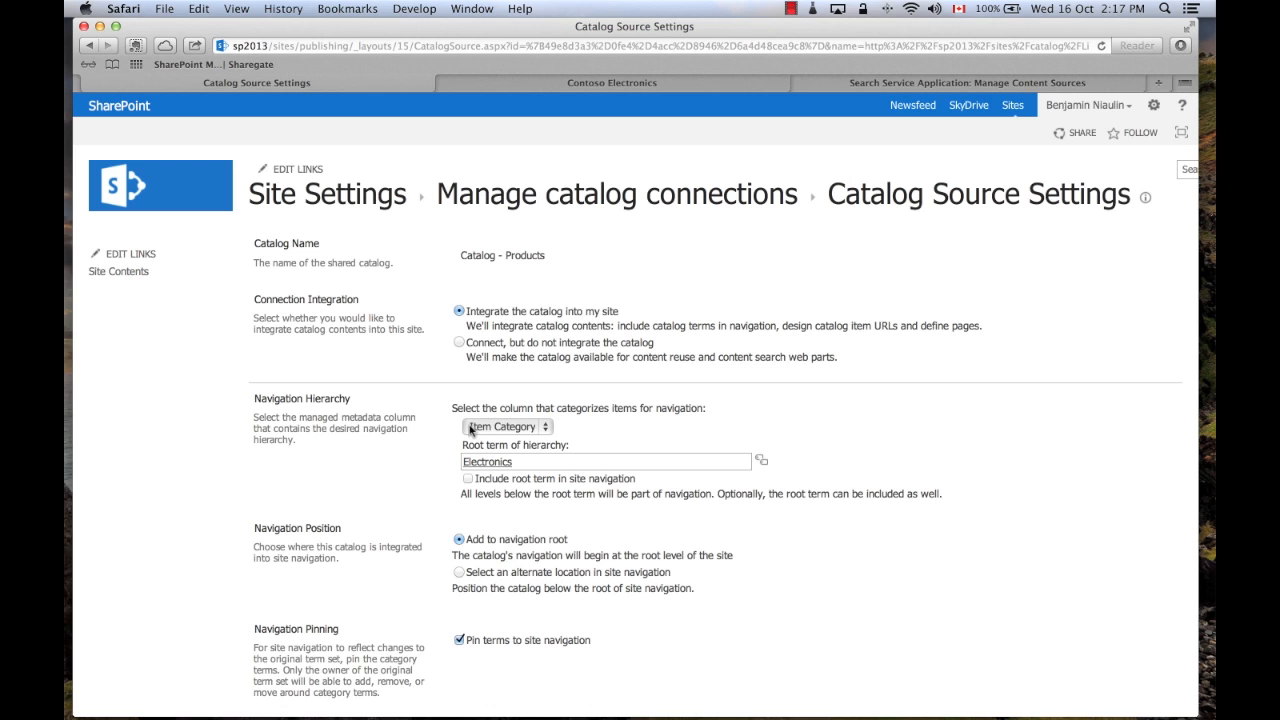
click(510, 428)
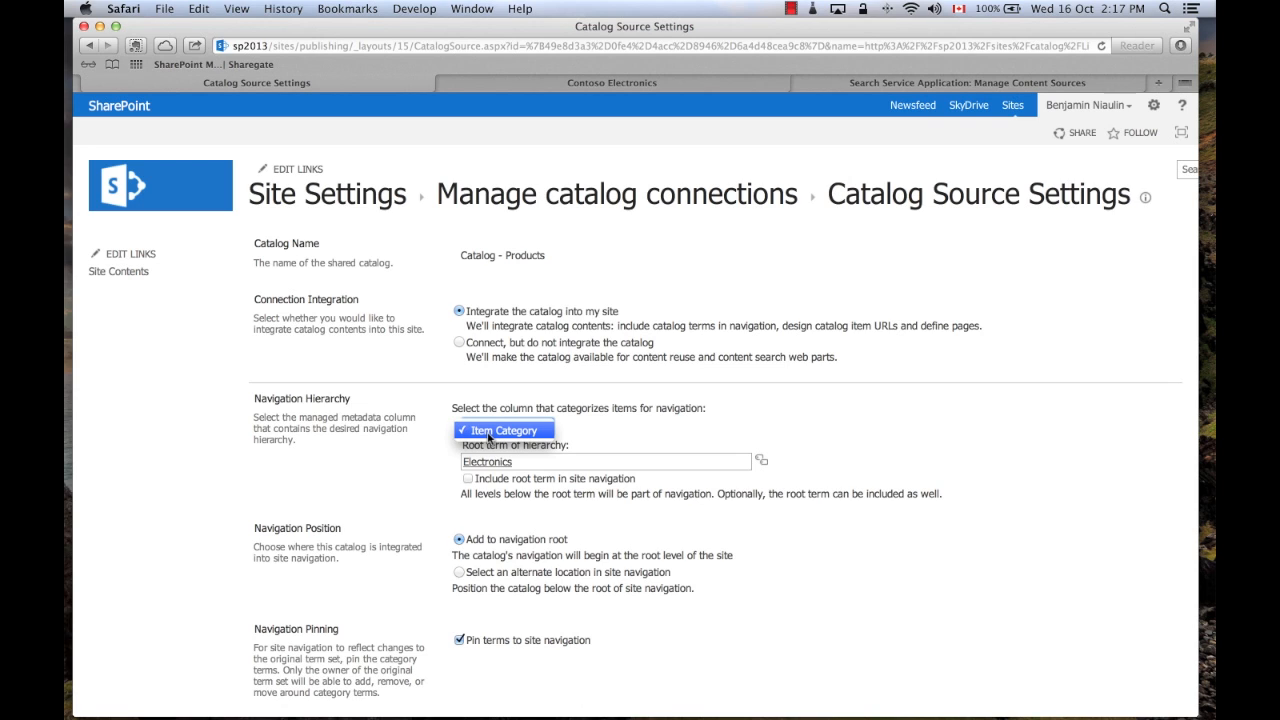
click(489, 436)
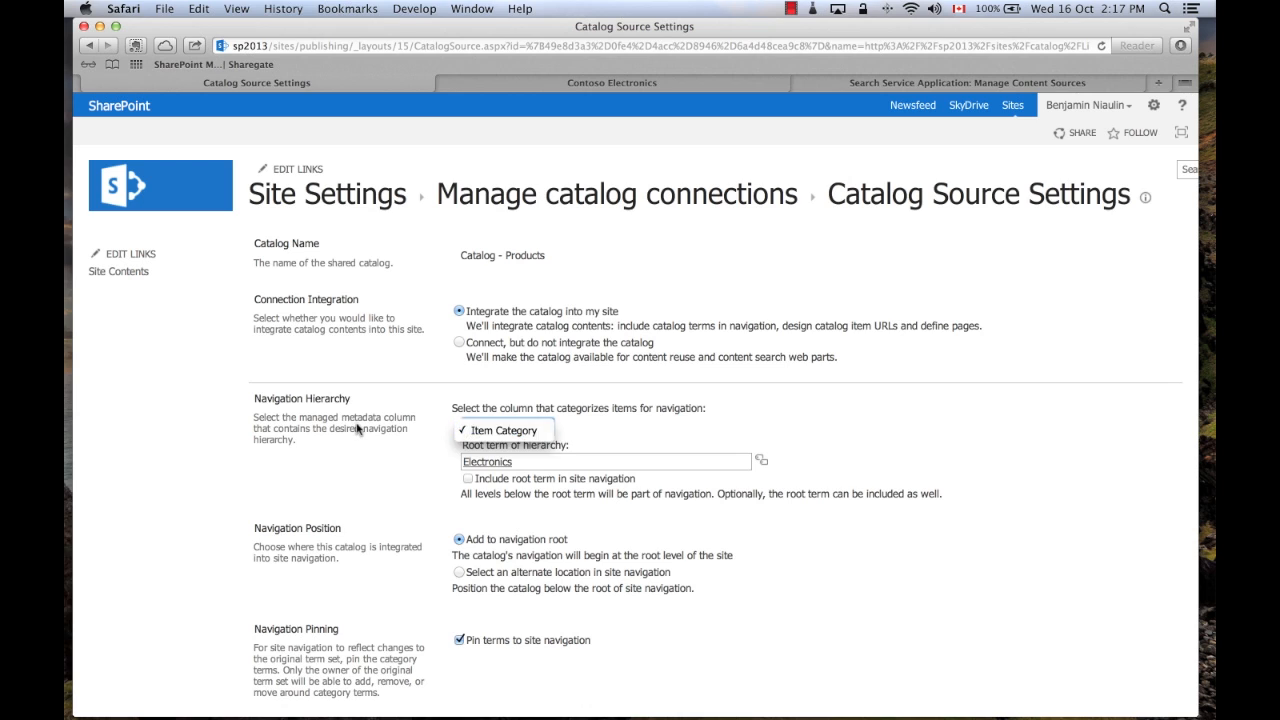
click(512, 430)
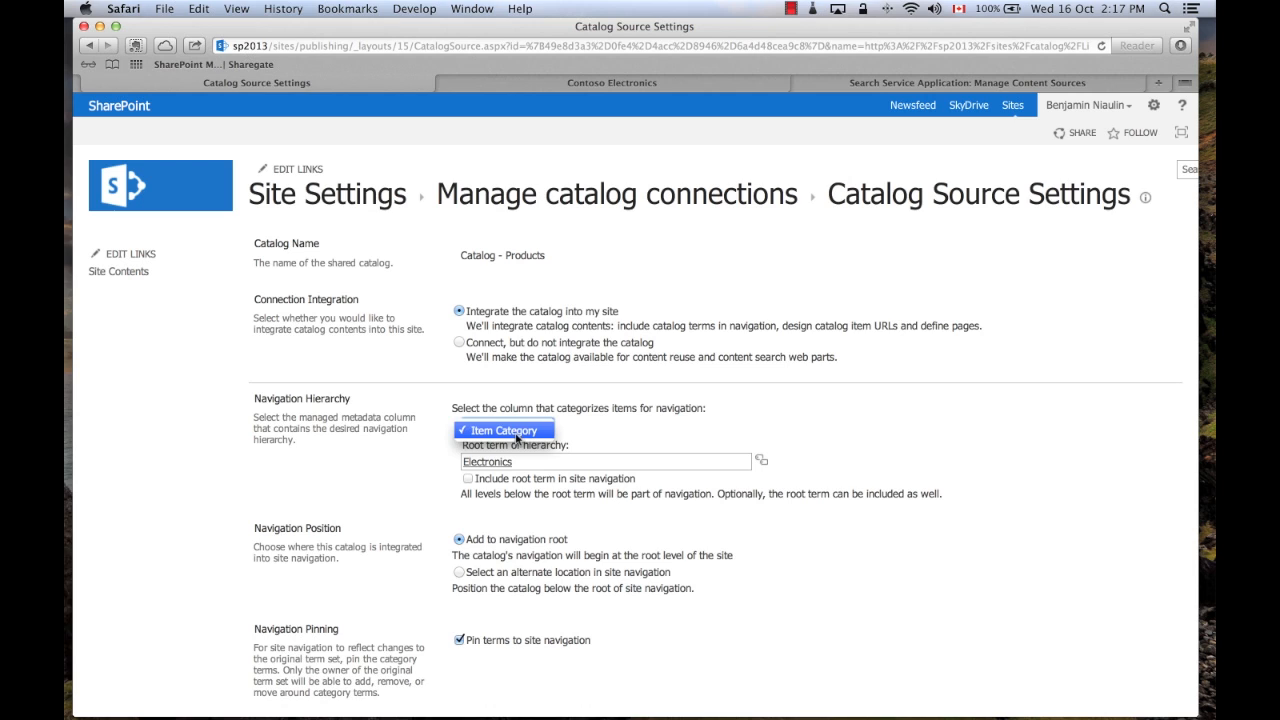
click(515, 436)
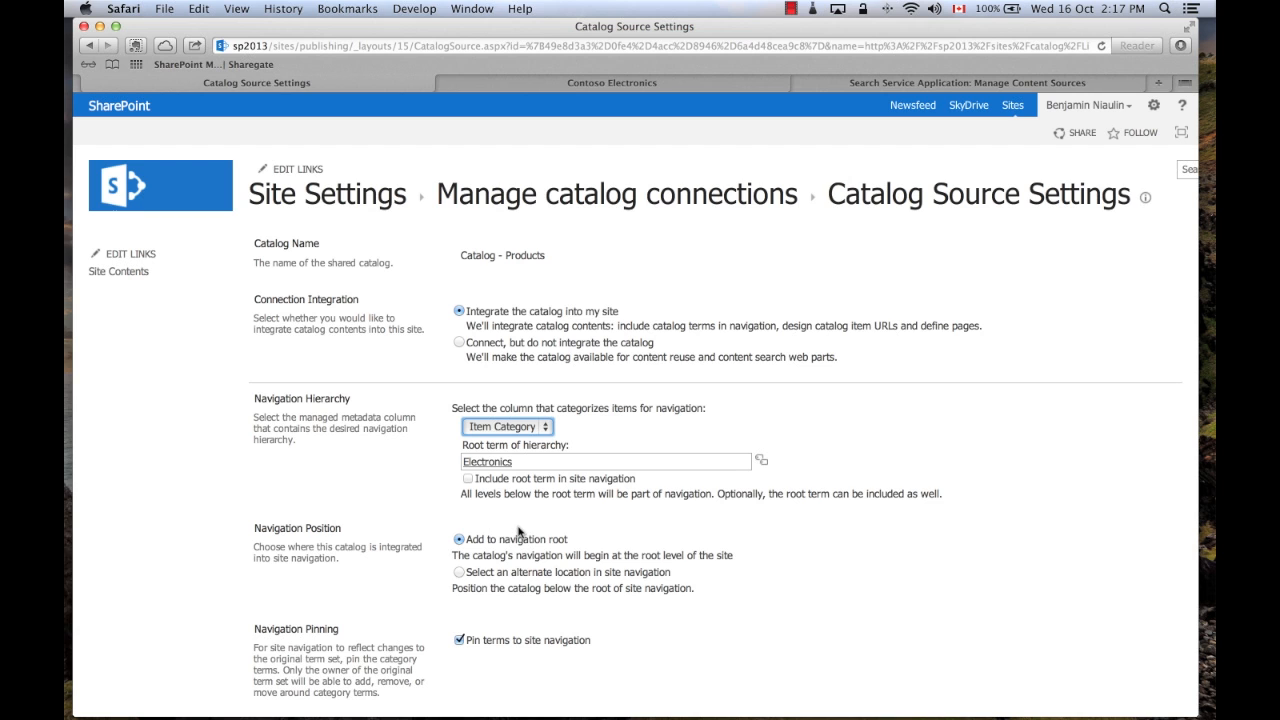
- Examine the navigation categories and their subcategories, such as Home appliances and Phones, on the Contoso Electronics site
scroll(546, 544, down, 3)
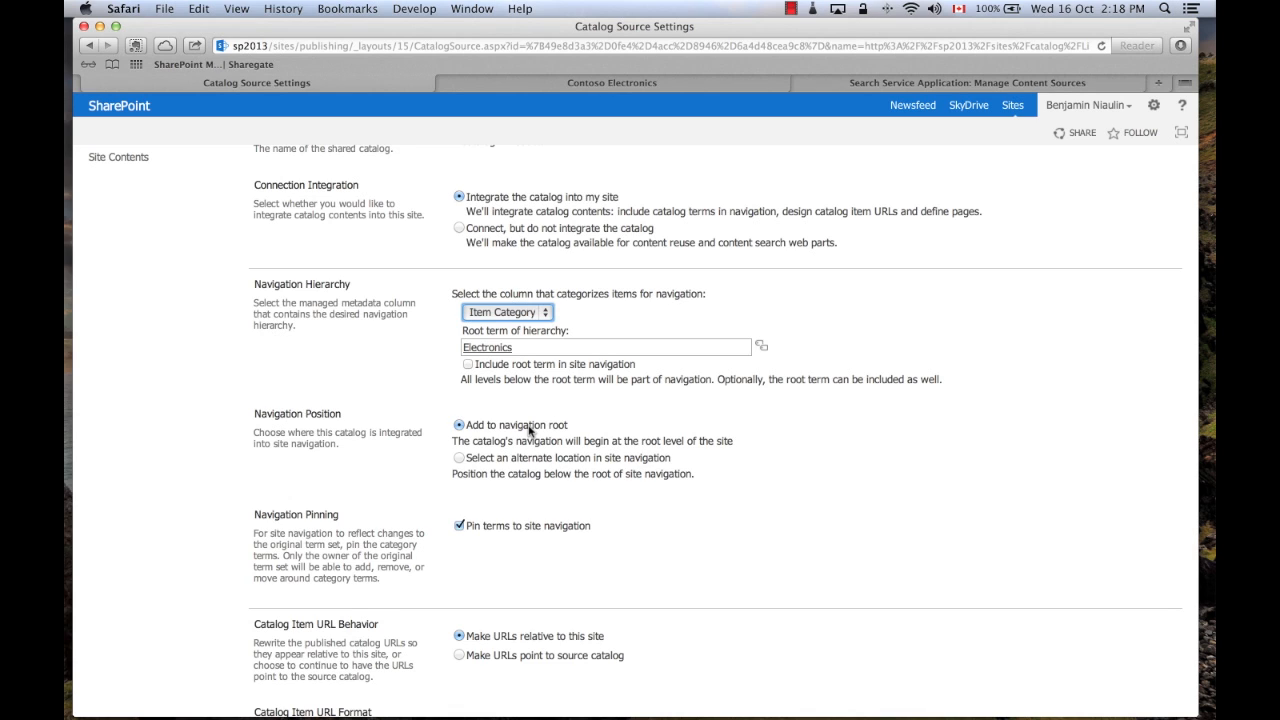
click(445, 84)
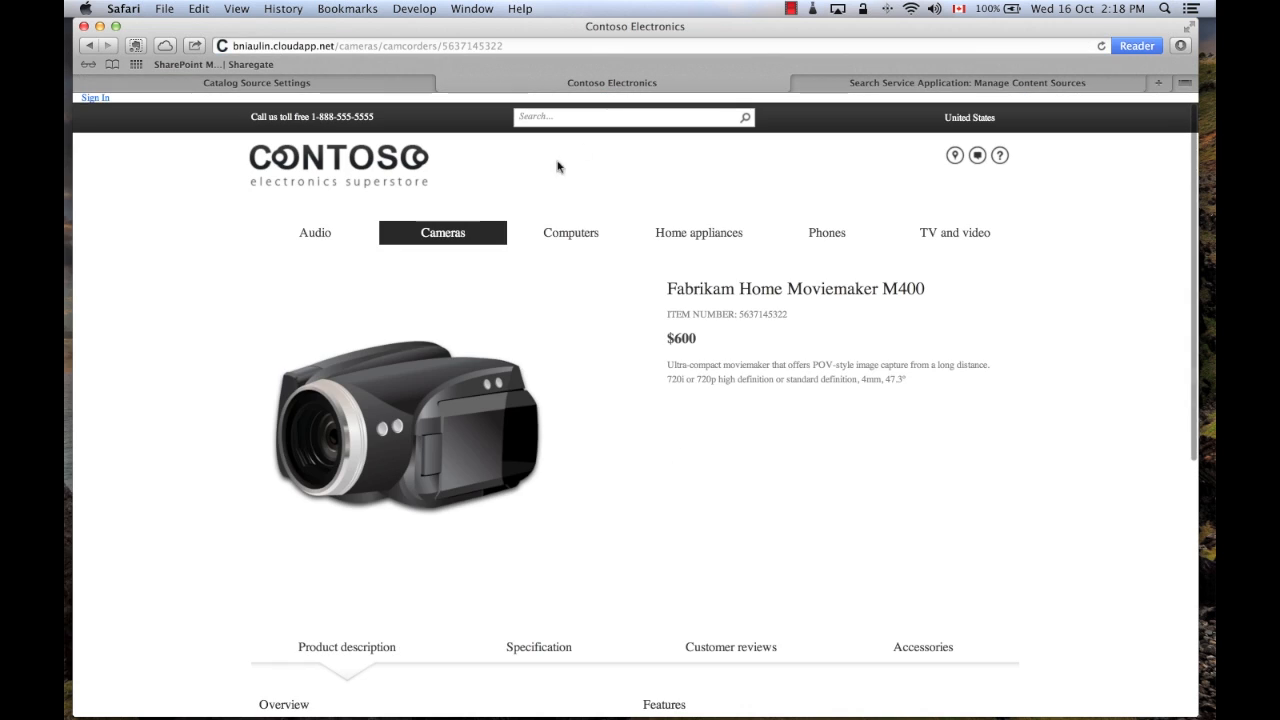
mouse_move(337, 235)
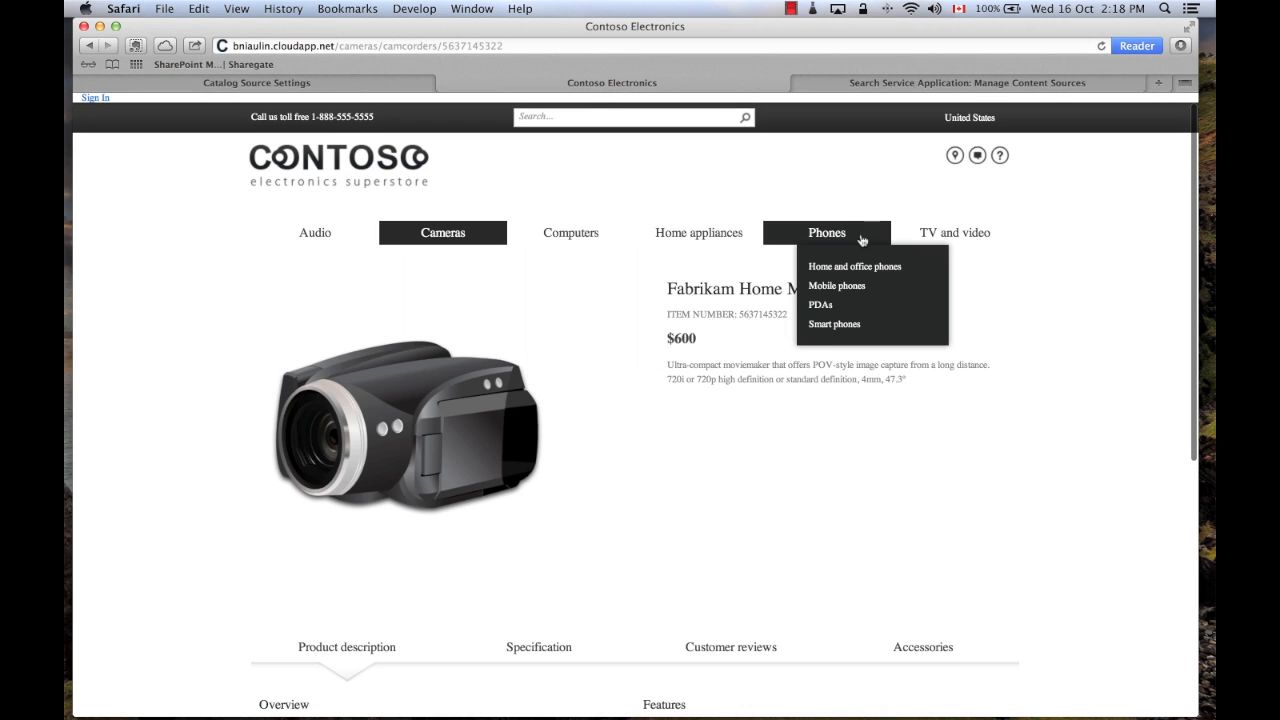
mouse_move(923, 237)
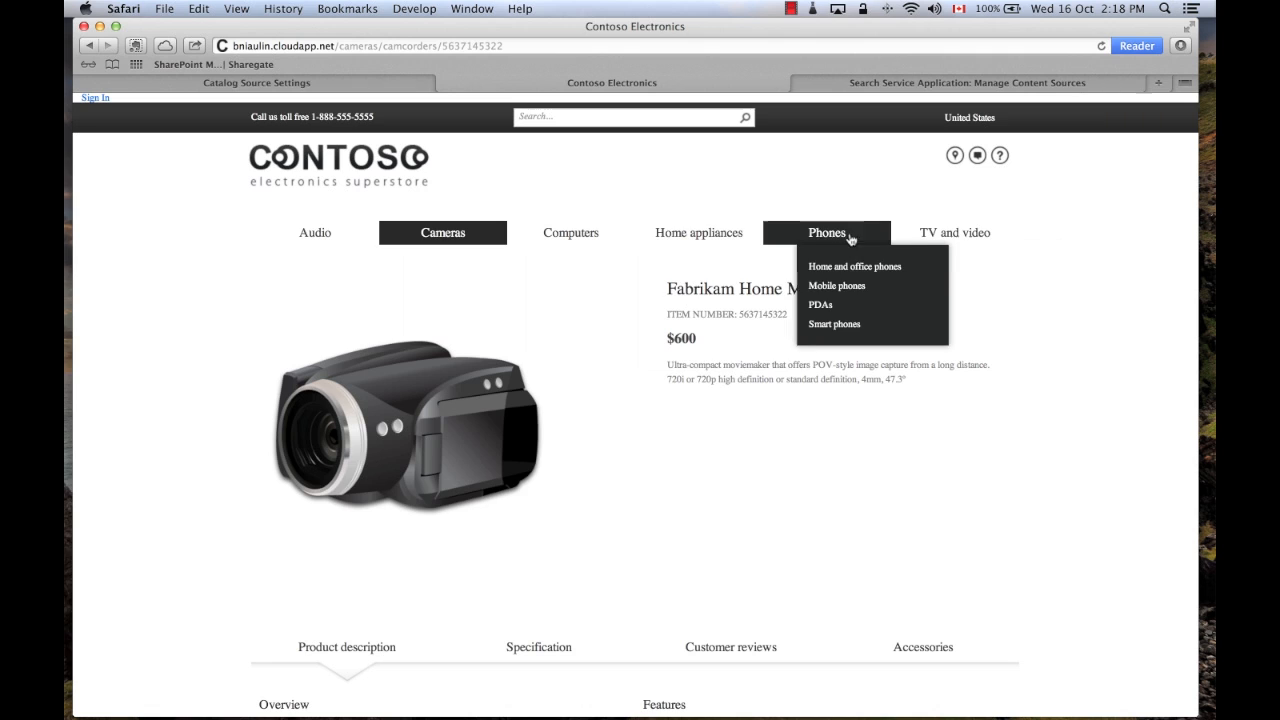
mouse_move(573, 238)
mouse_move(666, 246)
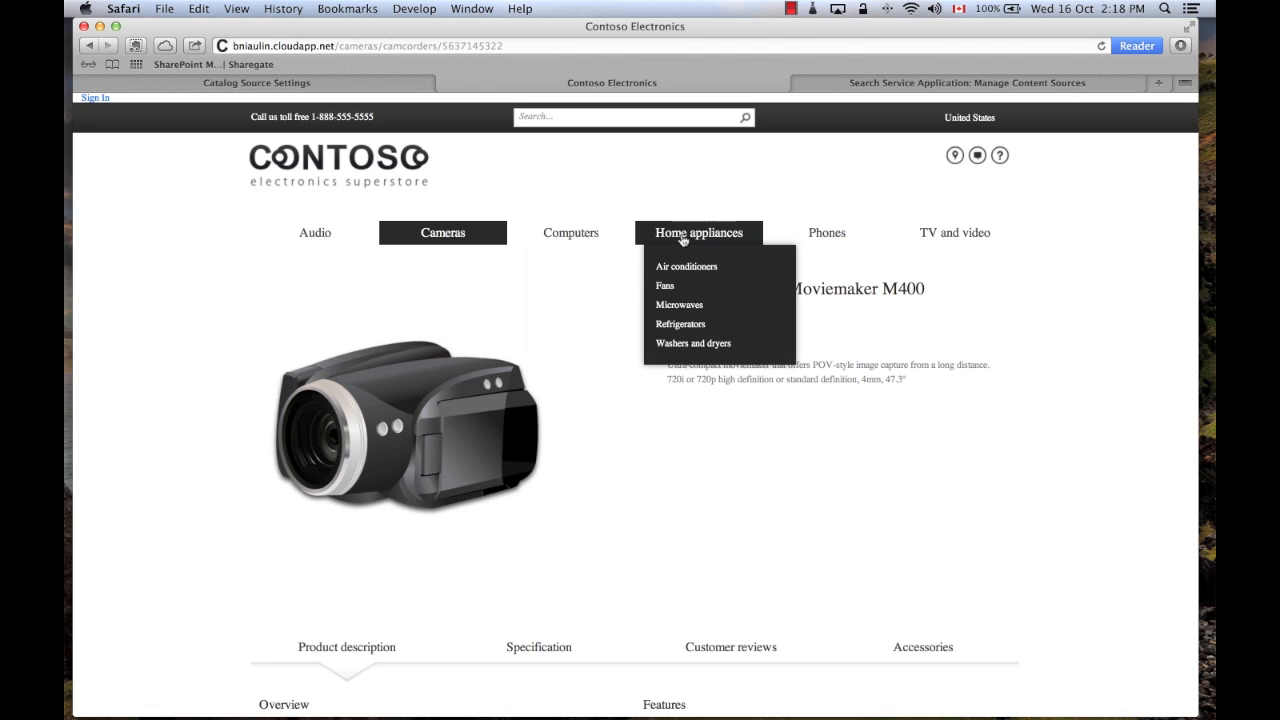
mouse_move(845, 245)
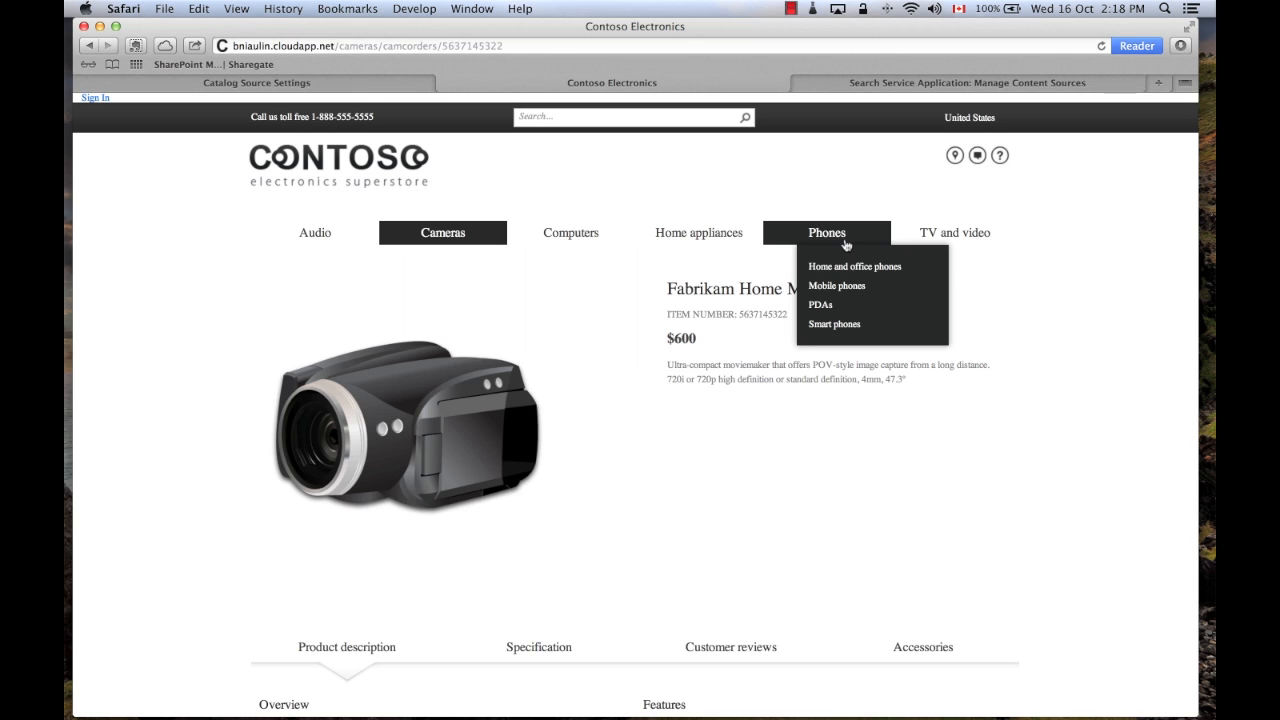
- Return to the catalog source settings and review the Navigation Pinning section
click(301, 83)
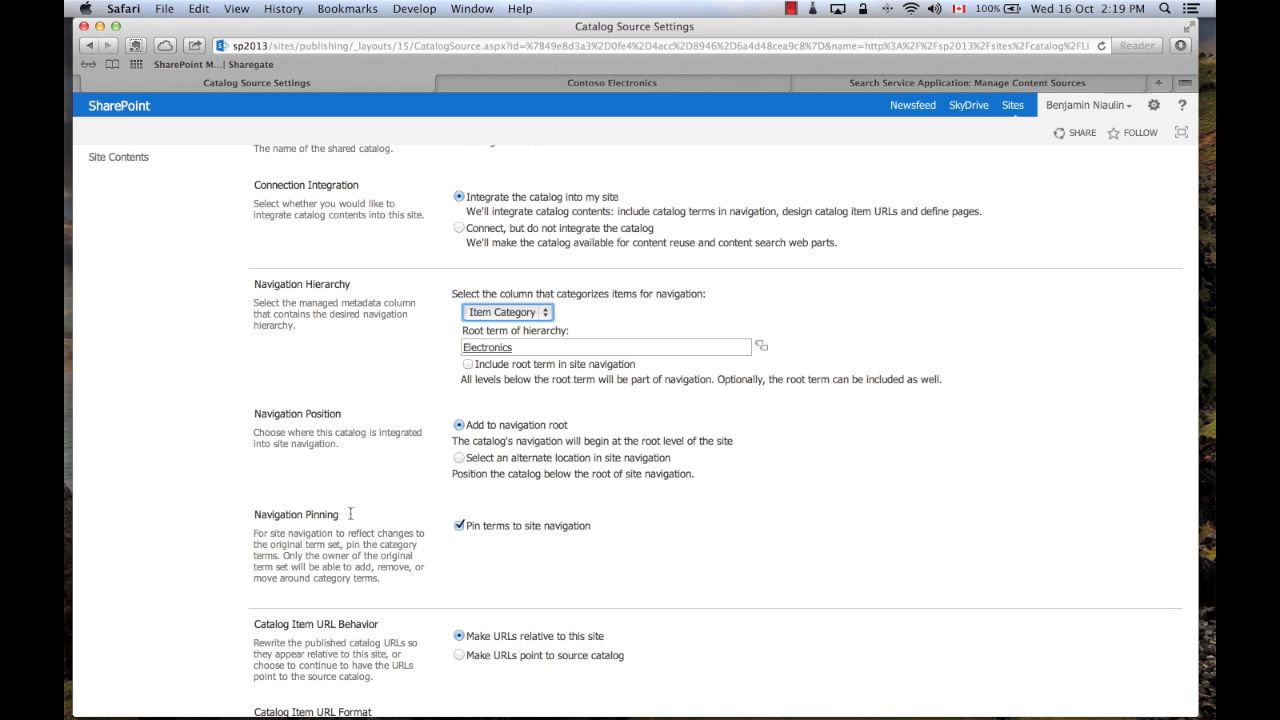
drag(256, 514, 366, 520)
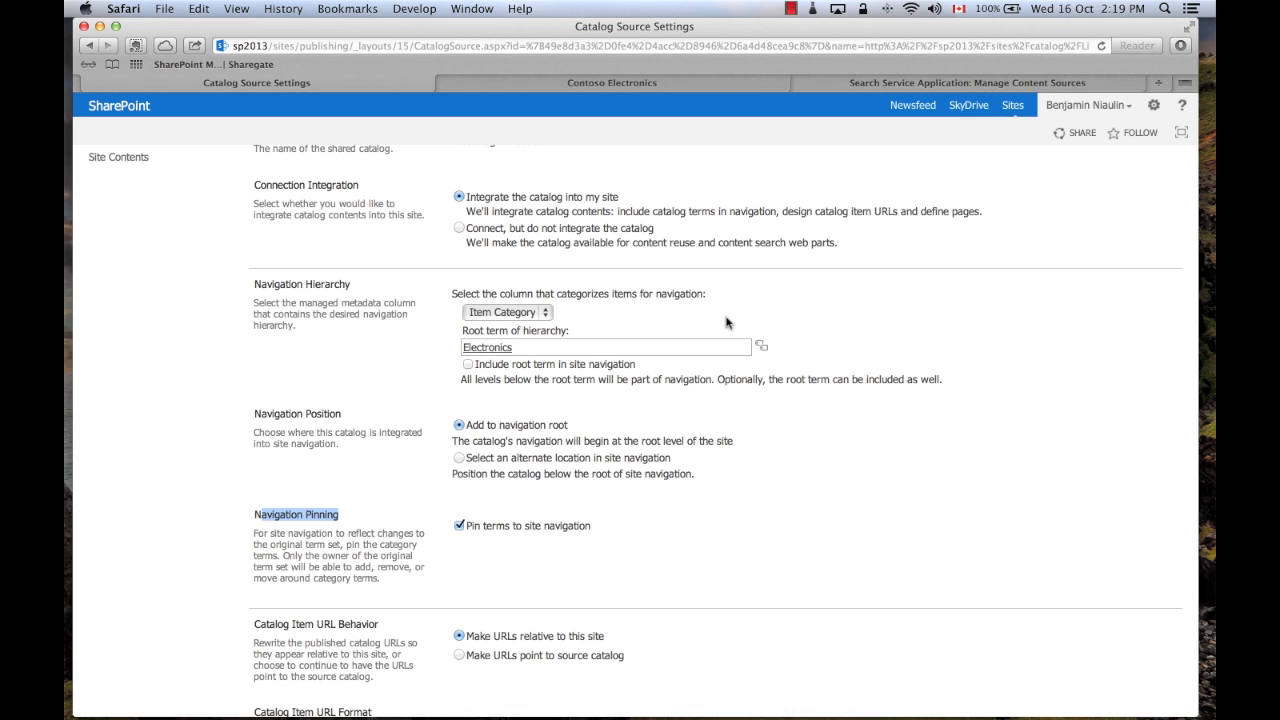
click(688, 528)
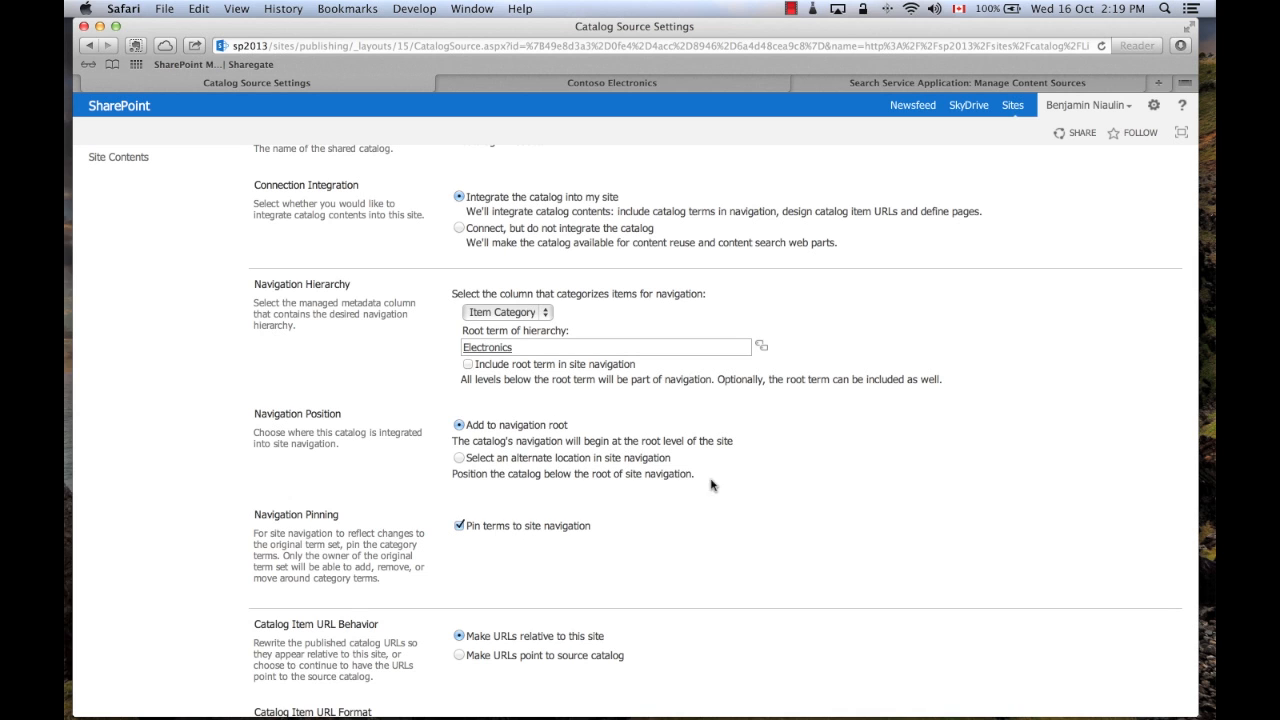
- Try making catalog item URLs point to the source catalog and switch back to "Make URLs relative to this site"
scroll(702, 460, down, 3)
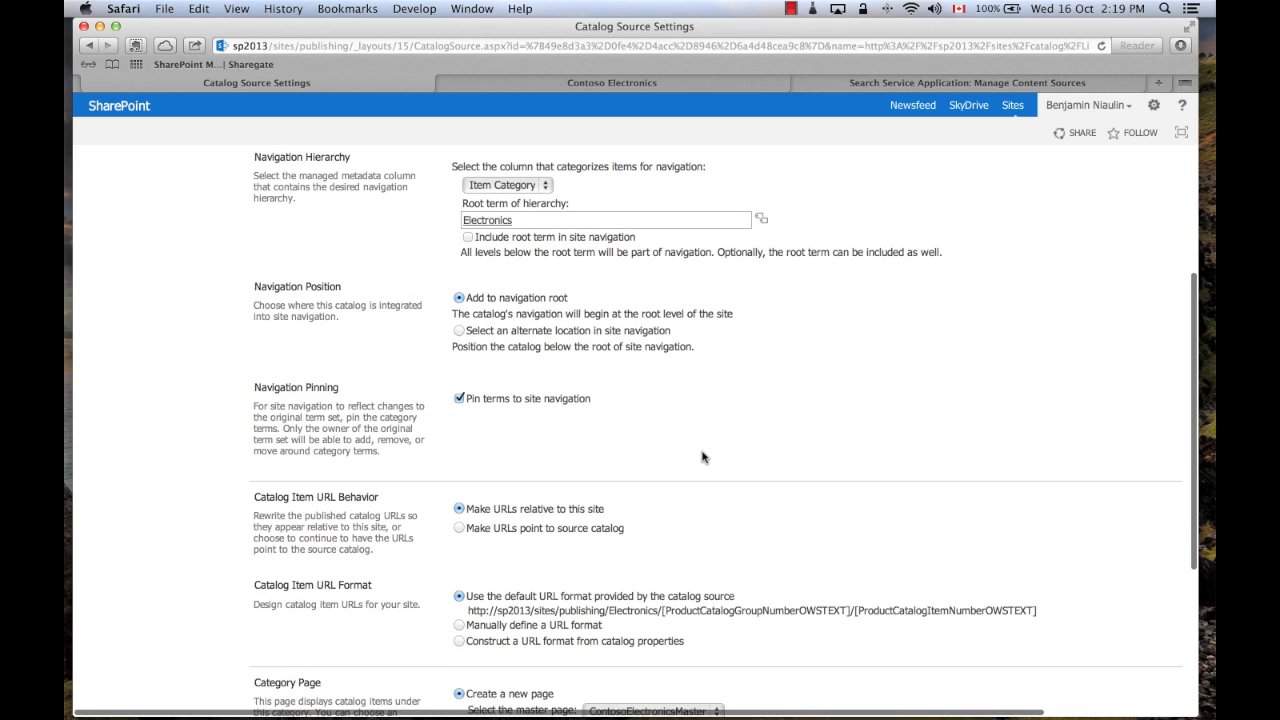
scroll(702, 457, down, 3)
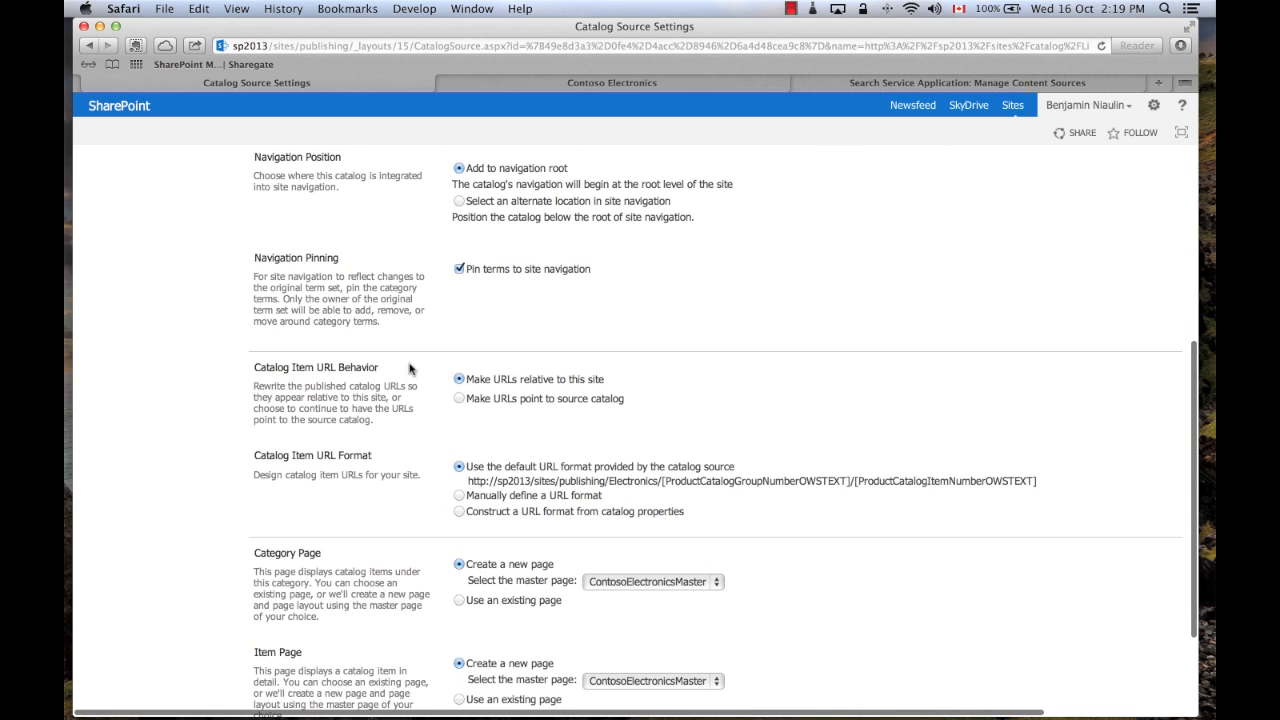
drag(255, 369, 314, 371)
click(460, 399)
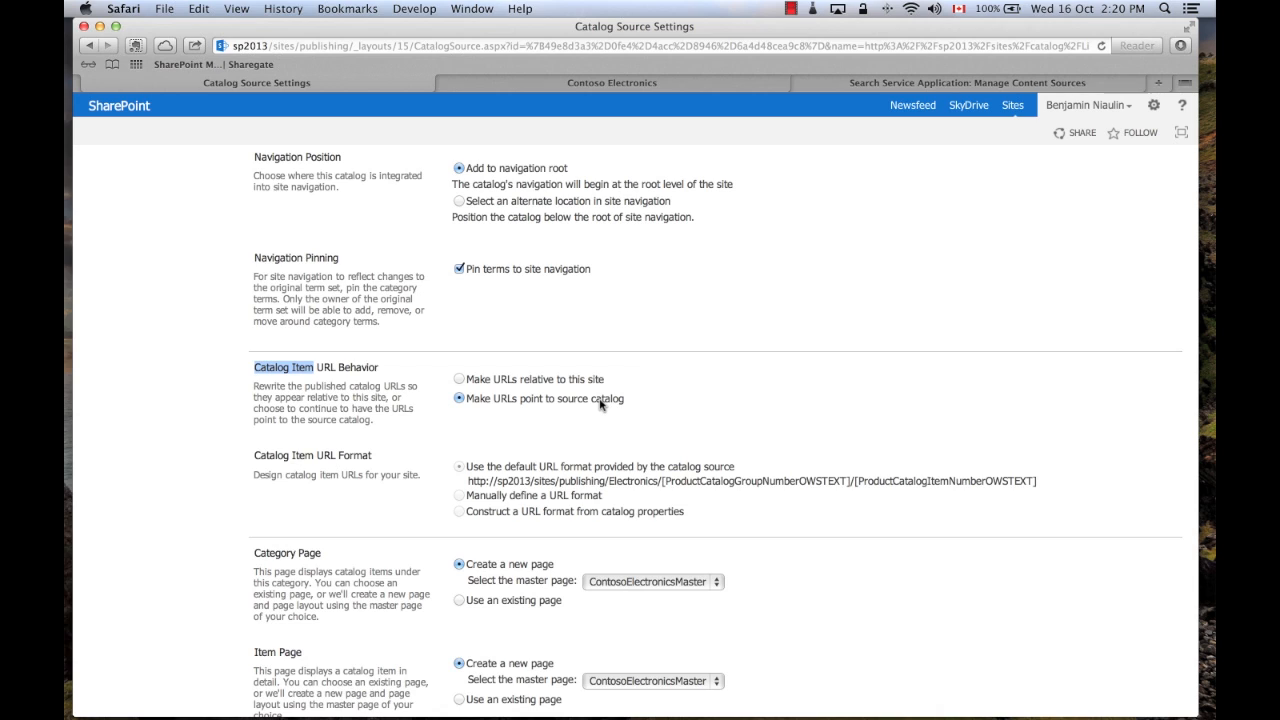
click(460, 379)
- Review the site address and Electronics segment of the default catalog item URL format, comparing them with the root term and the Contoso product page's URL
scroll(550, 385, down, 2)
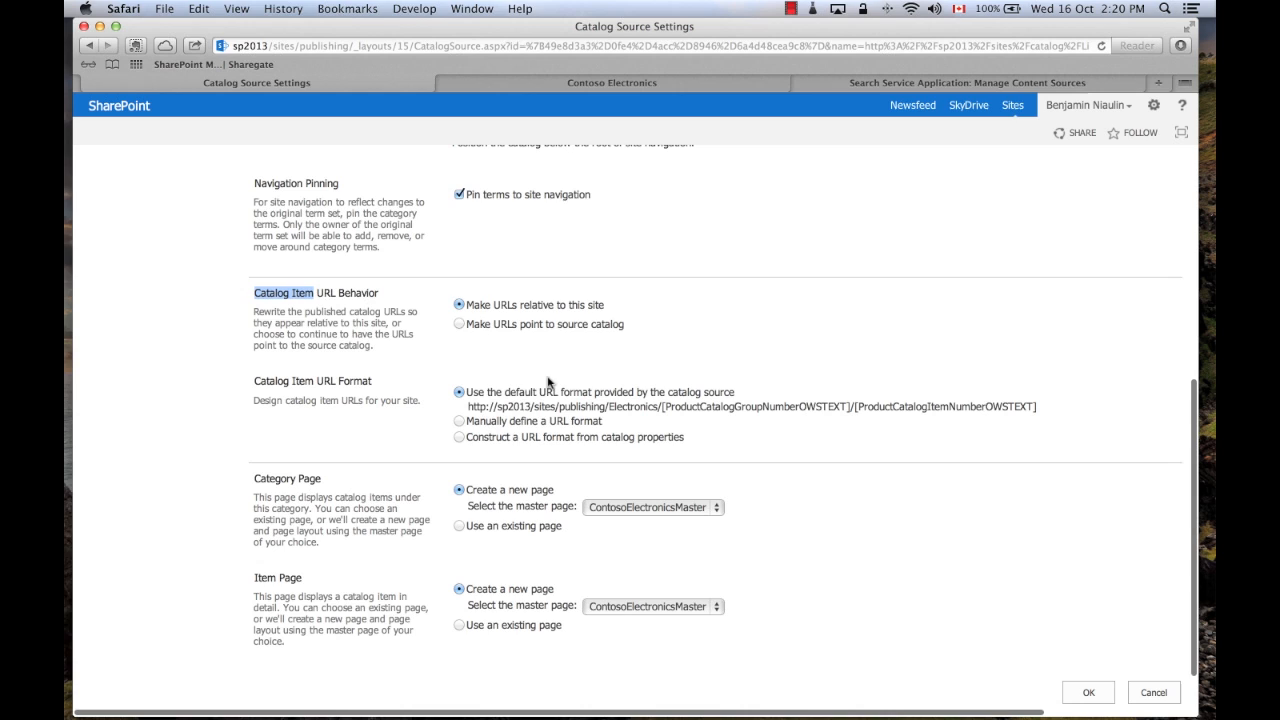
click(468, 410)
drag(468, 410, 612, 410)
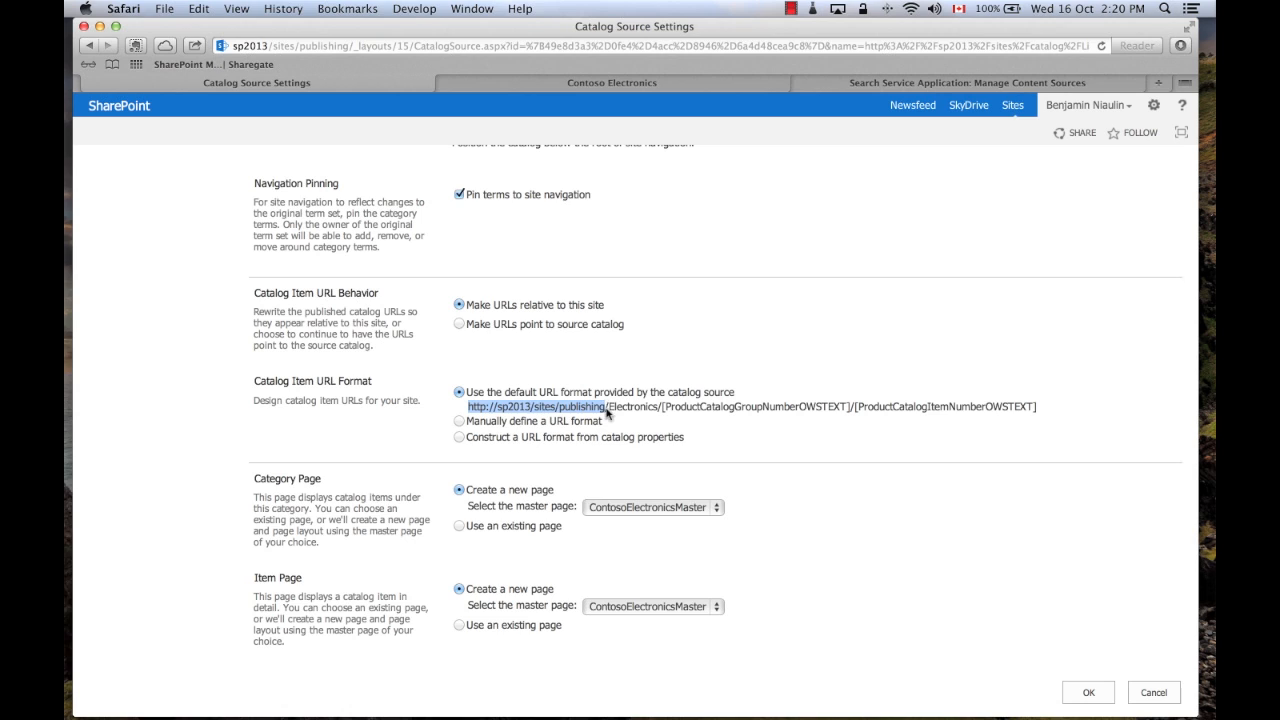
click(616, 412)
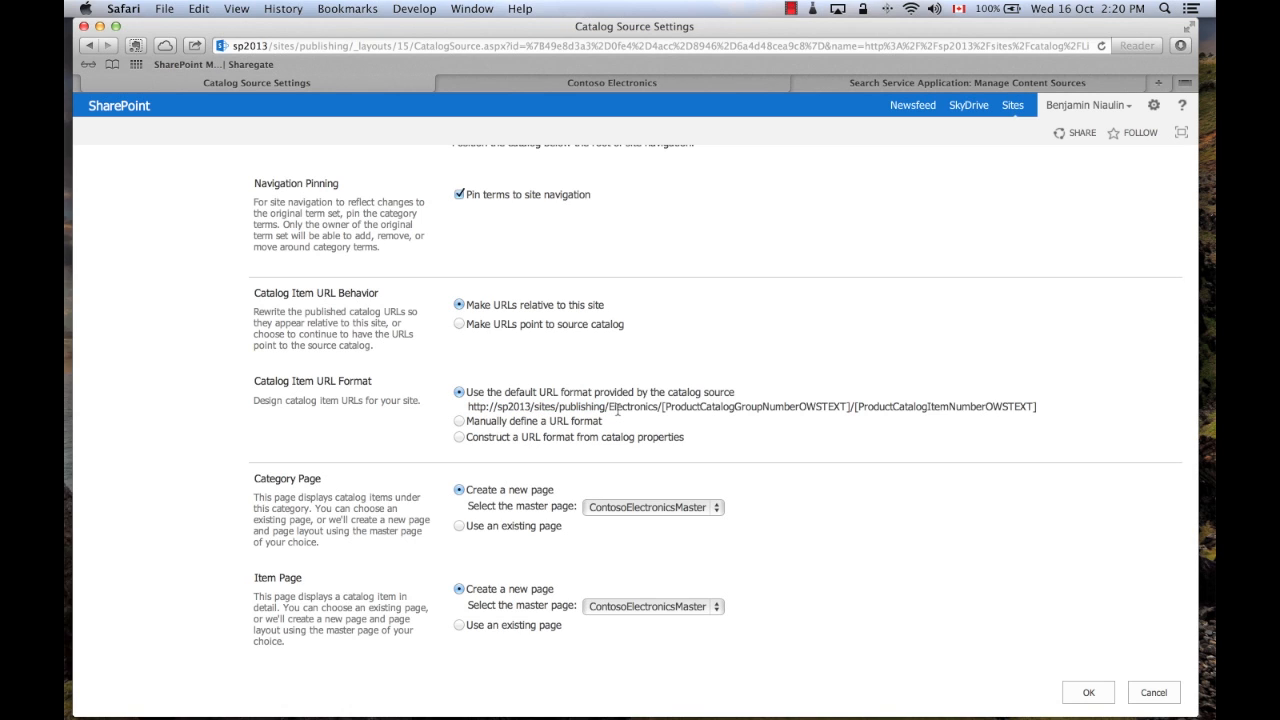
drag(609, 409, 668, 410)
scroll(664, 427, up, 5)
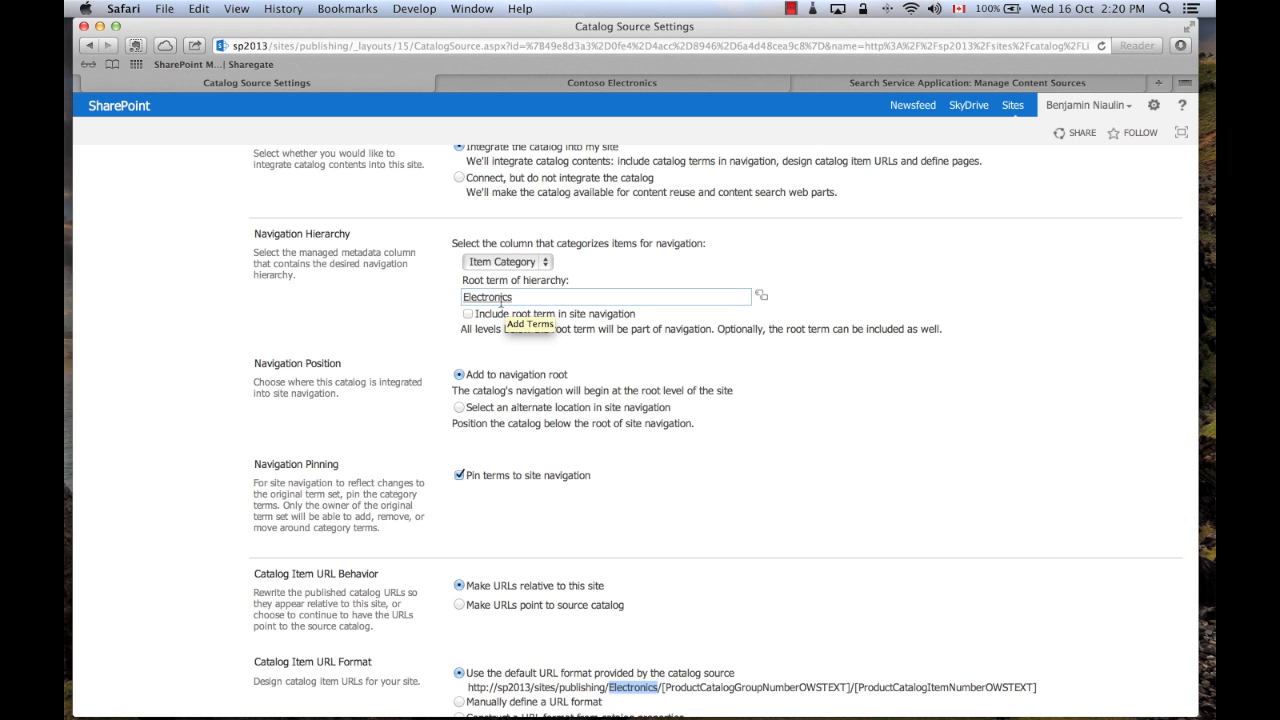
click(445, 83)
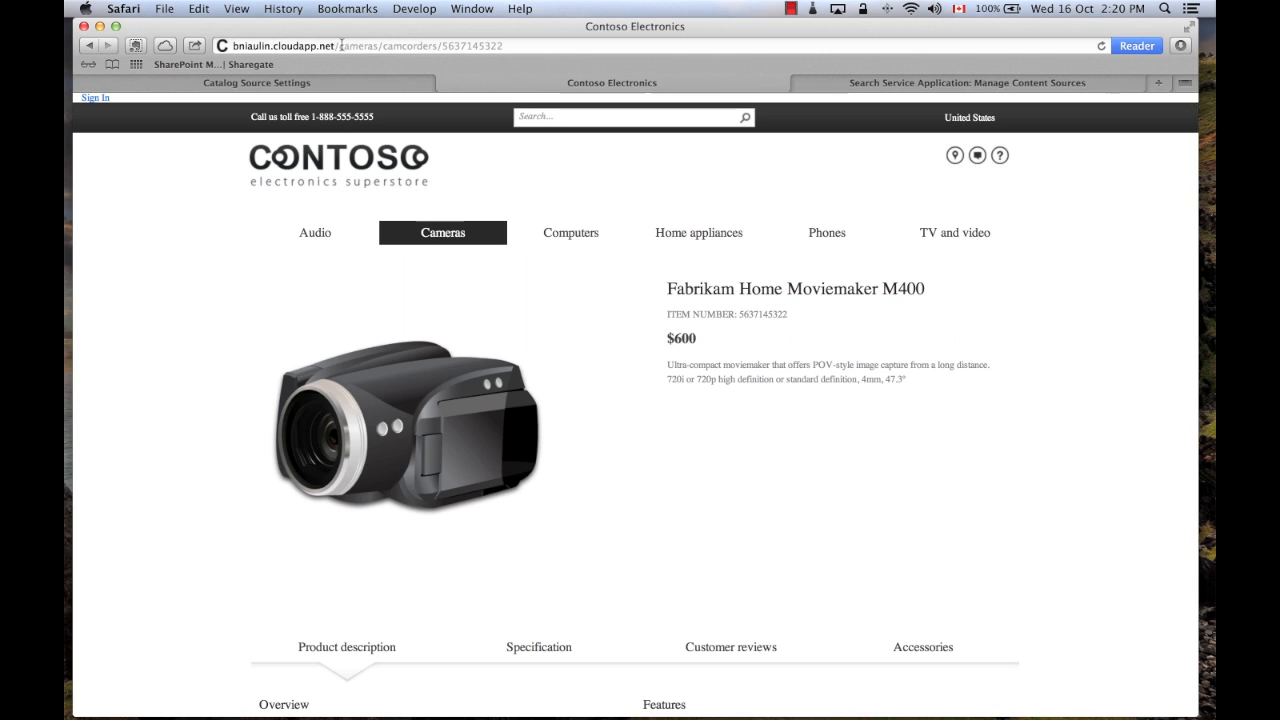
click(340, 86)
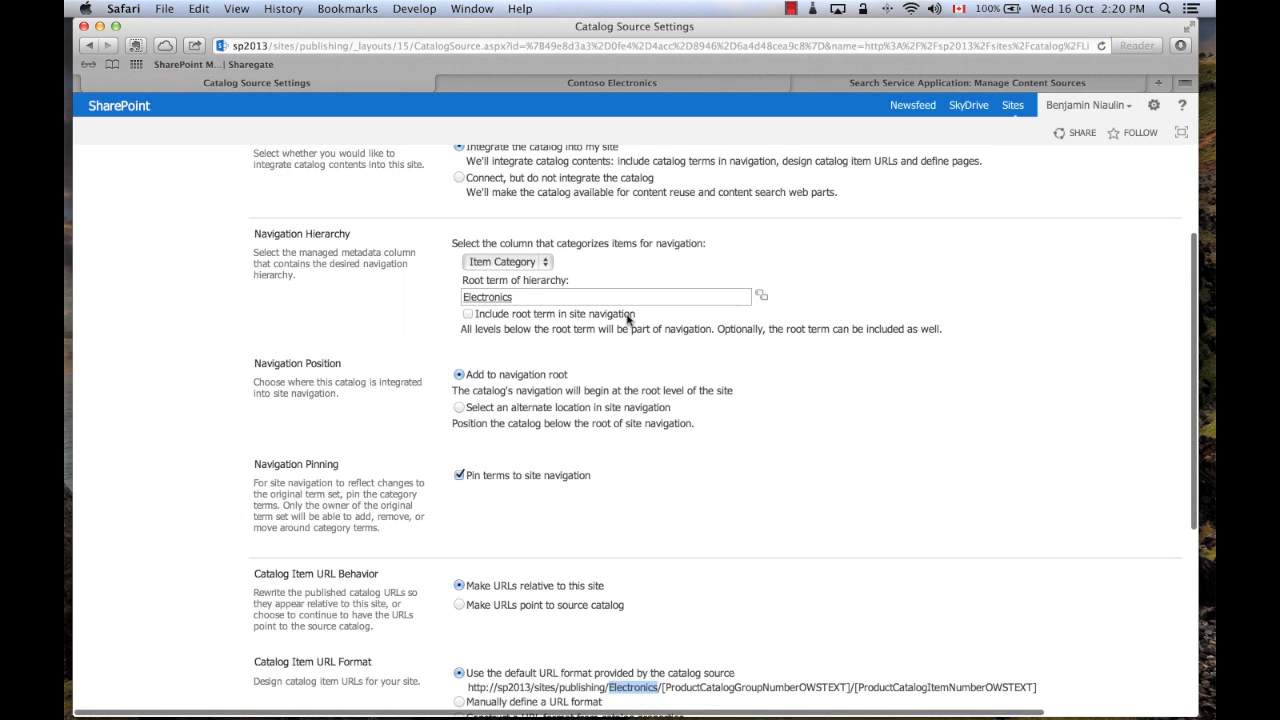
- Examine the ProductCatalogGroupNumberOWSTEXT and ProductCatalogItemNumberOWSTEXT properties in the default catalog item URL format
scroll(752, 412, down, 2)
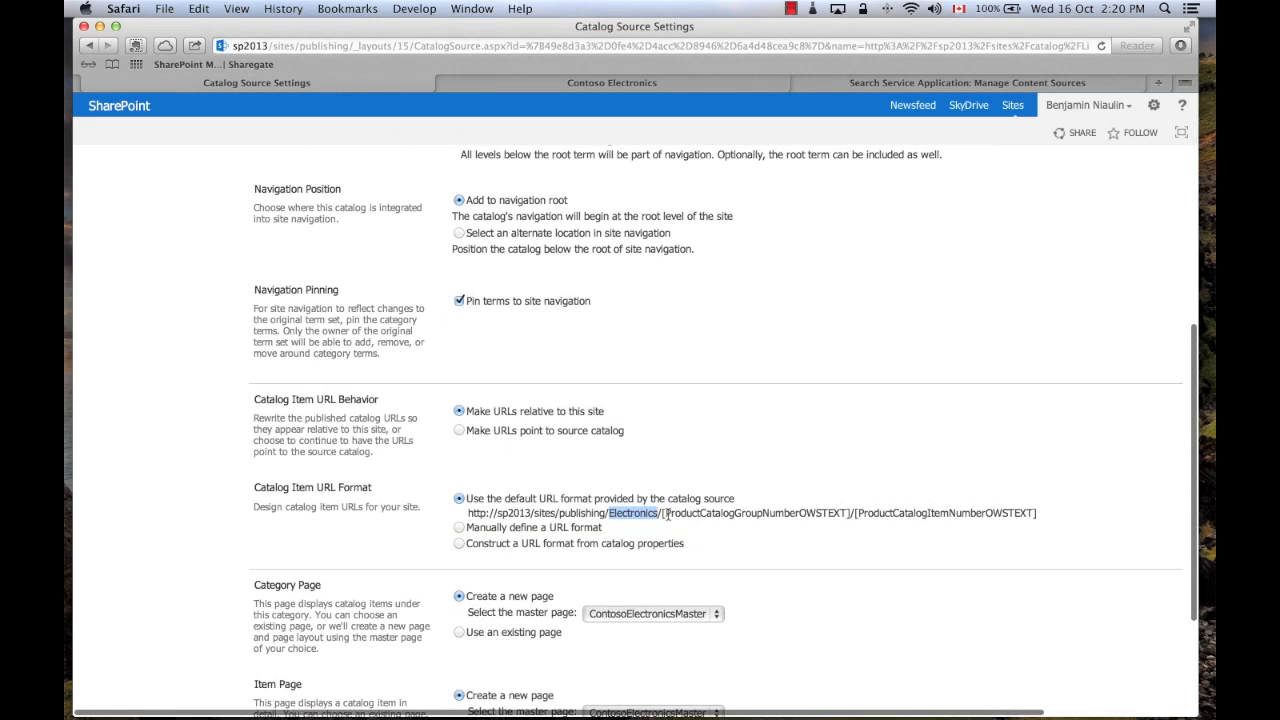
drag(665, 513, 847, 514)
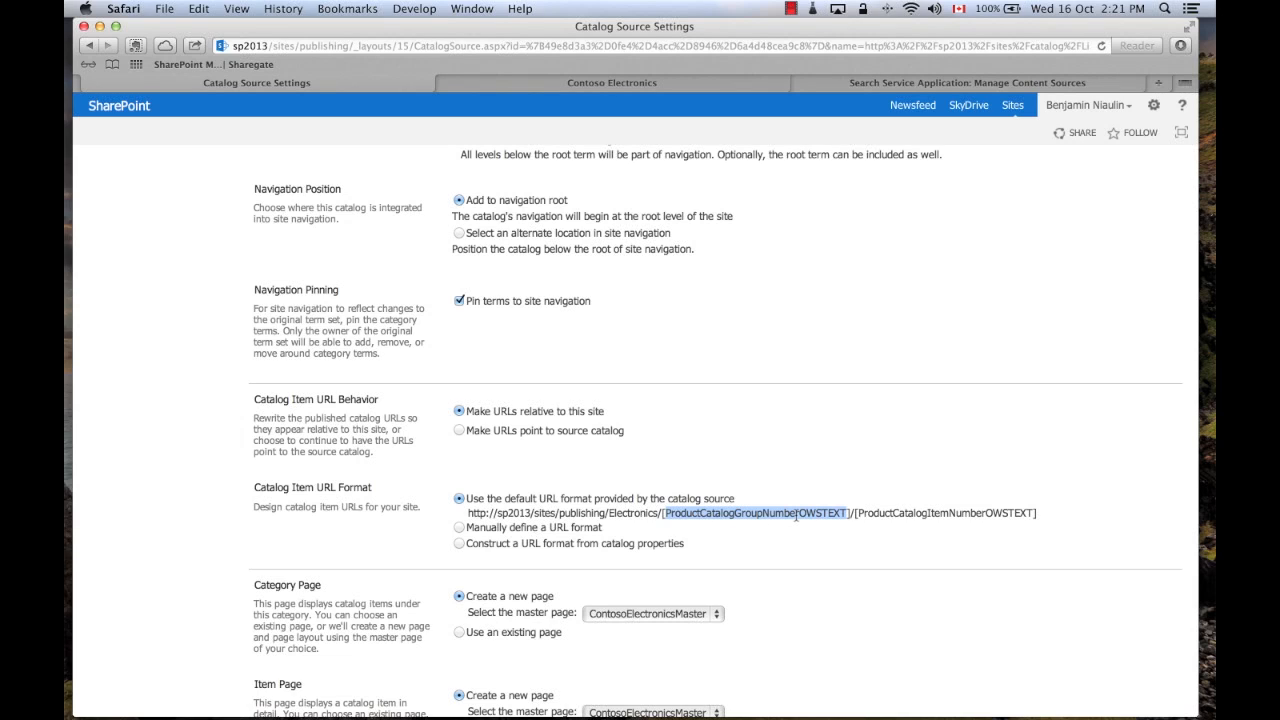
click(784, 512)
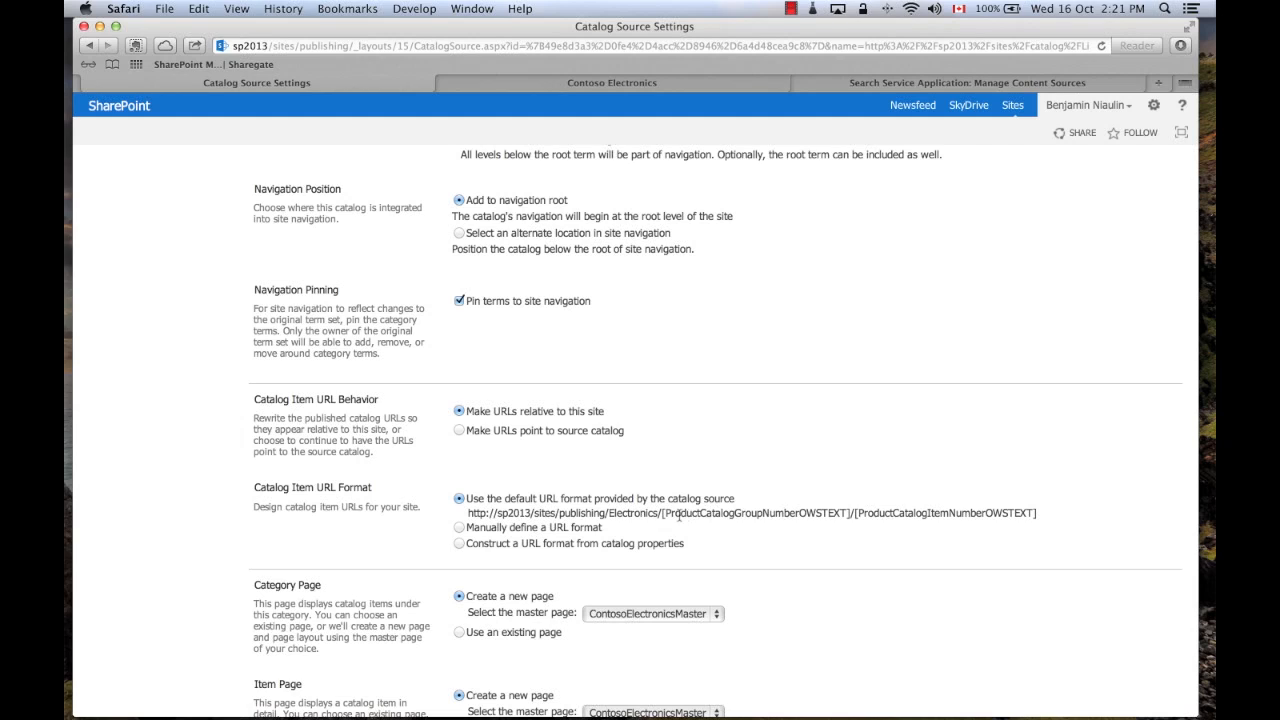
drag(665, 513, 842, 516)
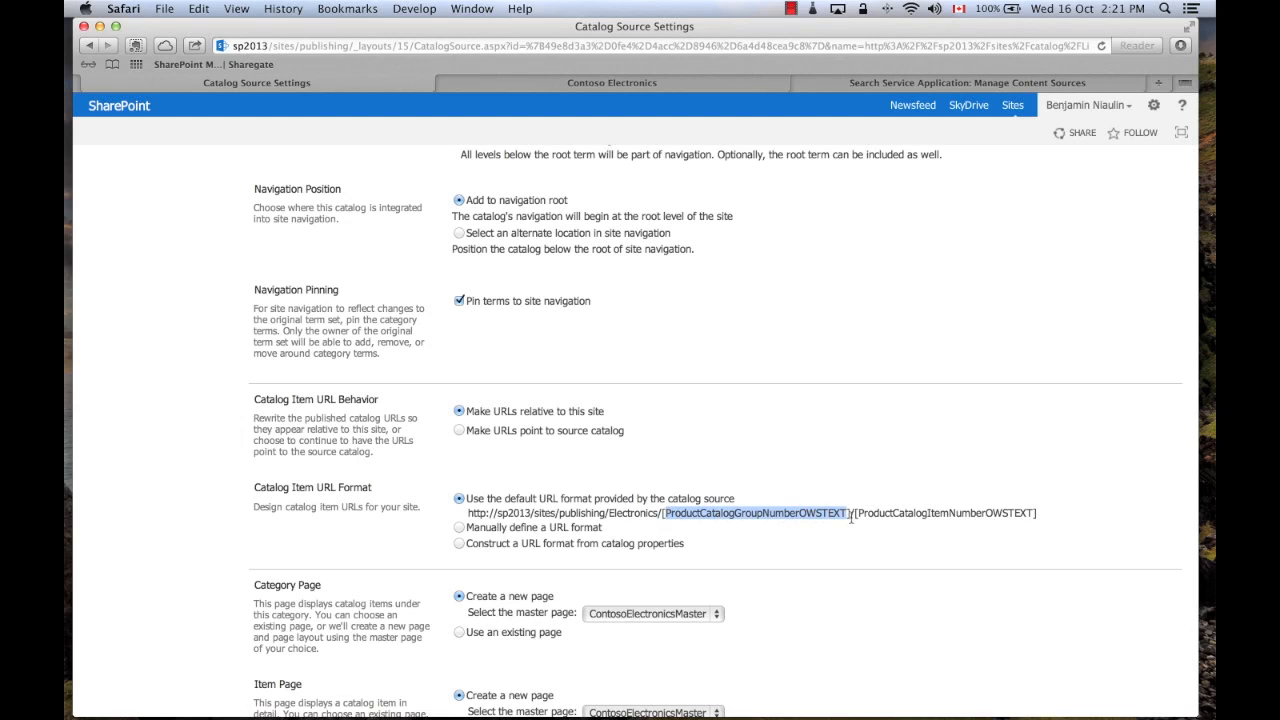
drag(741, 513, 993, 513)
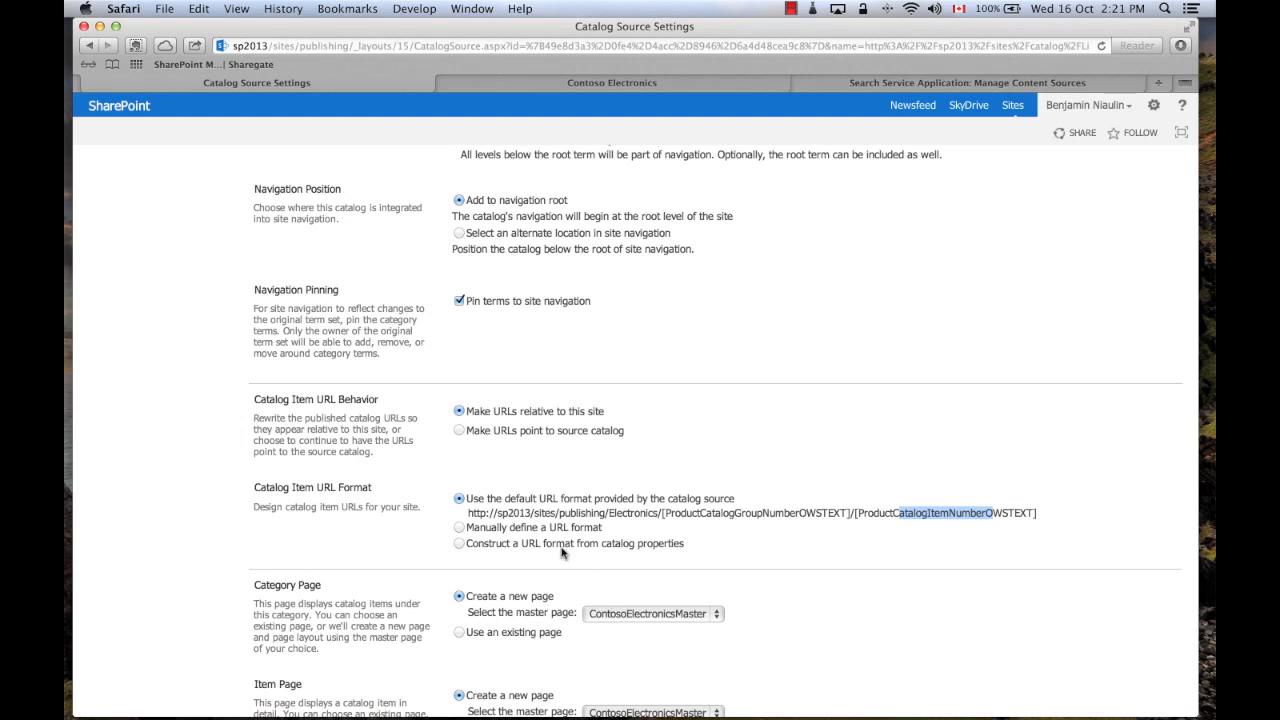
drag(668, 513, 795, 506)
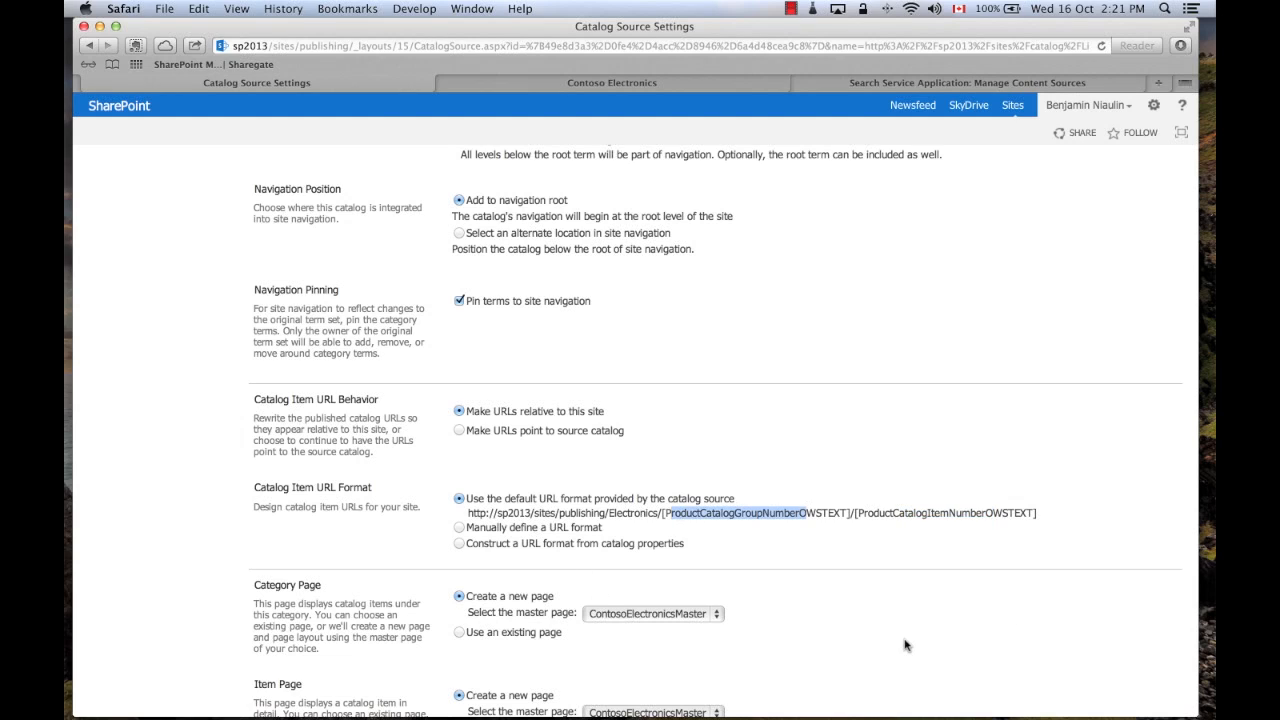
click(783, 515)
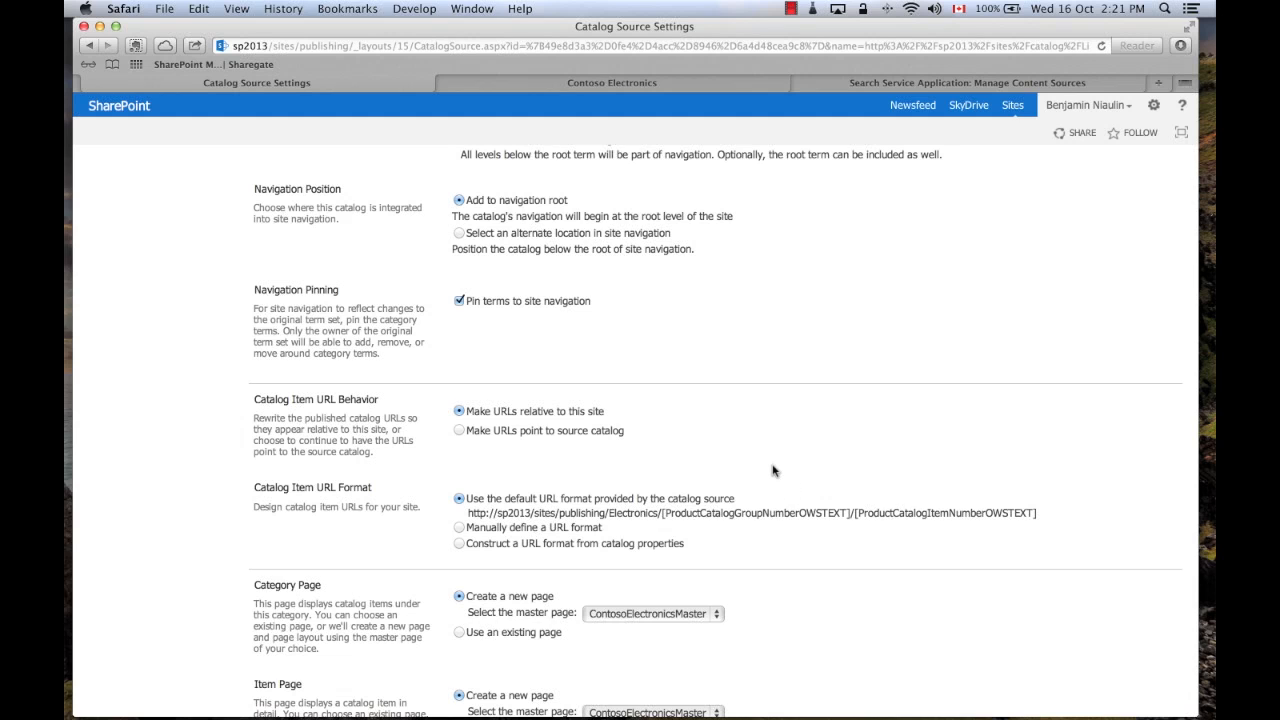
- Review the Category Page and Item Page settings for the catalog connection, highlighting each section's heading
scroll(783, 476, down, 3)
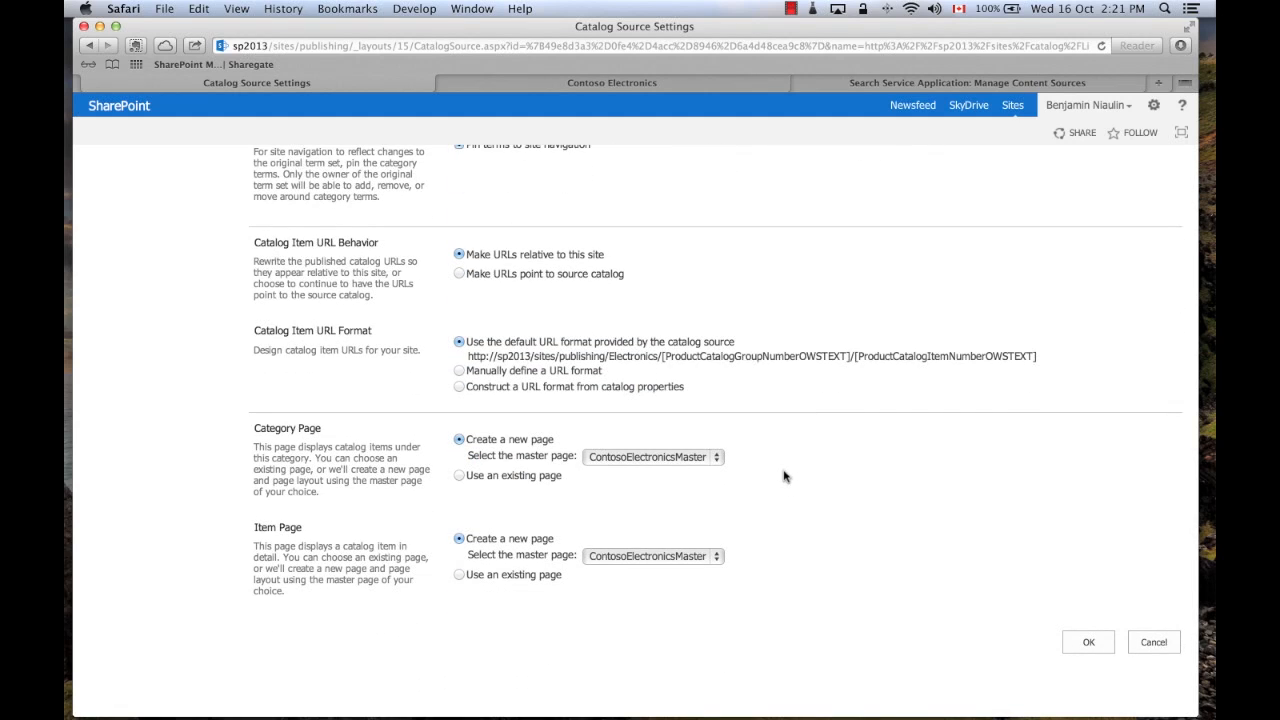
drag(254, 429, 324, 430)
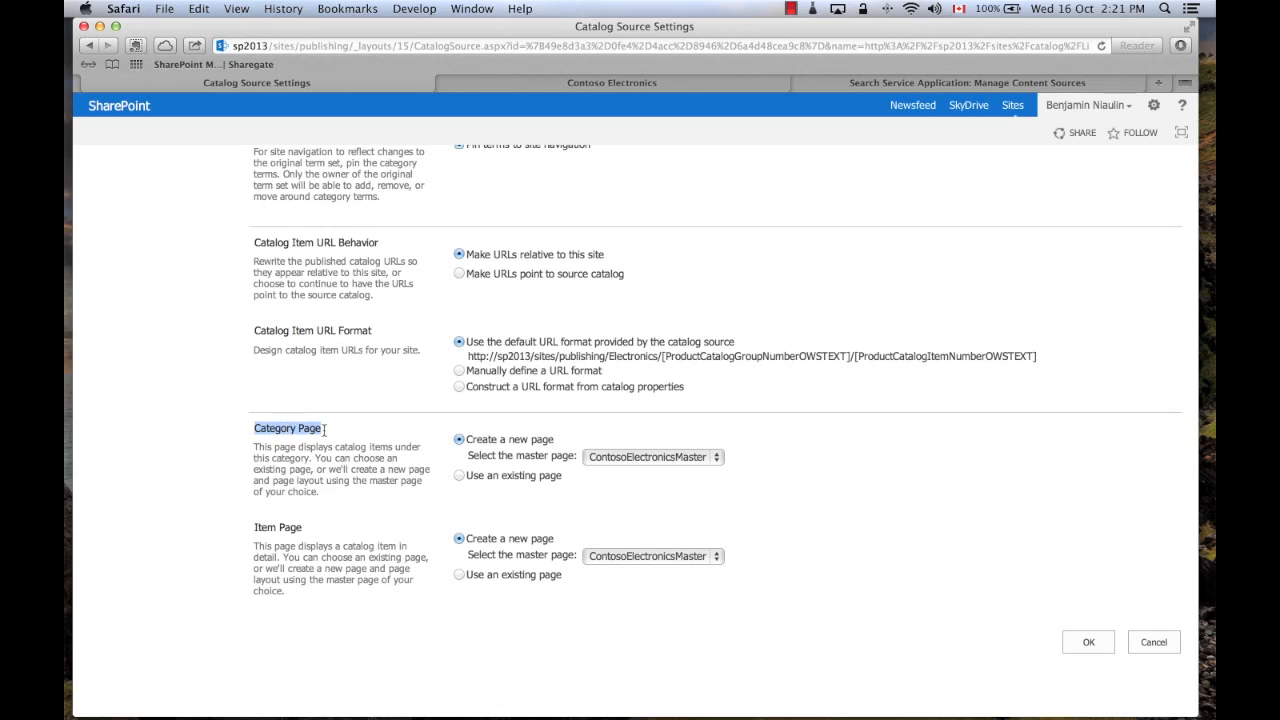
click(262, 527)
drag(255, 527, 303, 528)
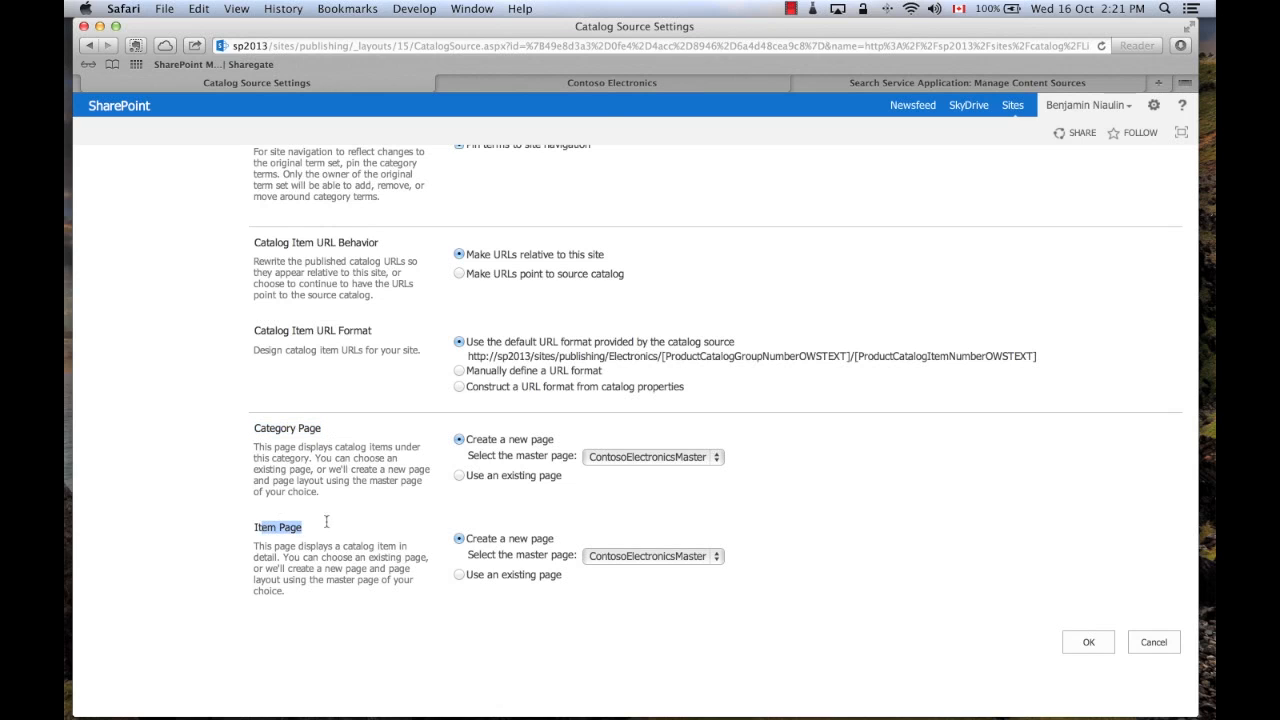
- Open the Cameras category page on the Contoso Electronics site
click(611, 82)
click(325, 164)
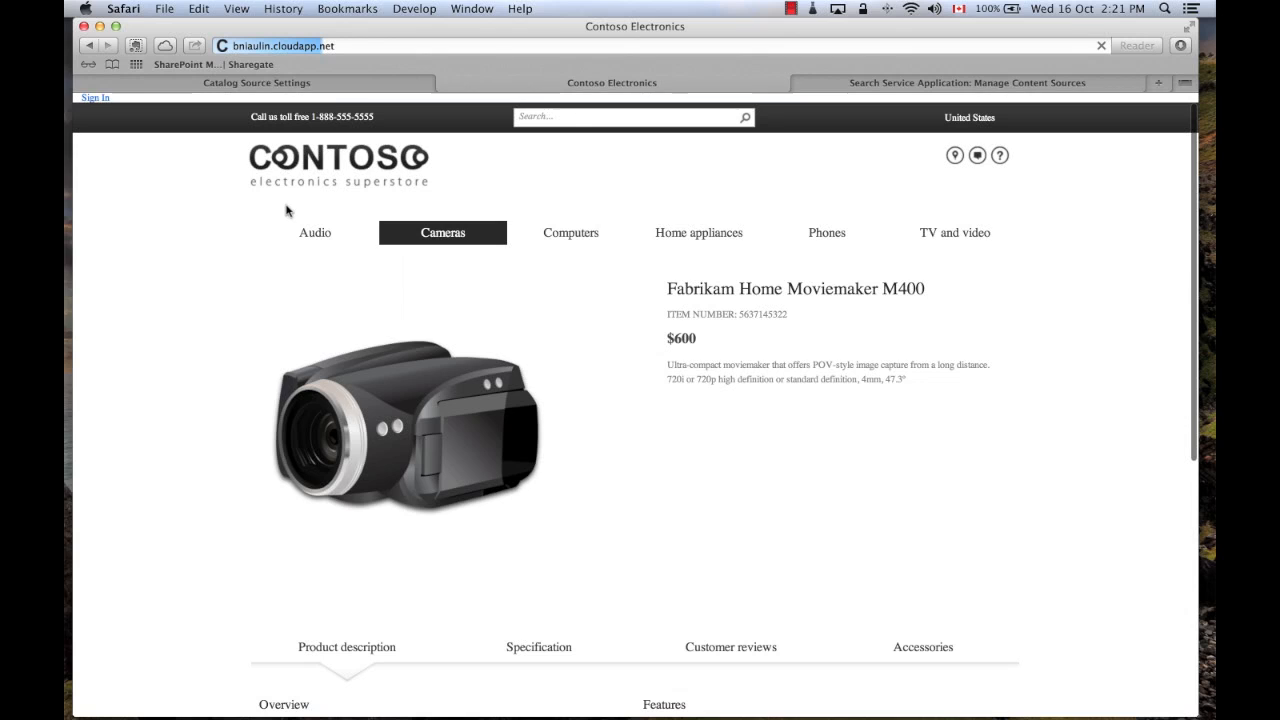
click(437, 237)
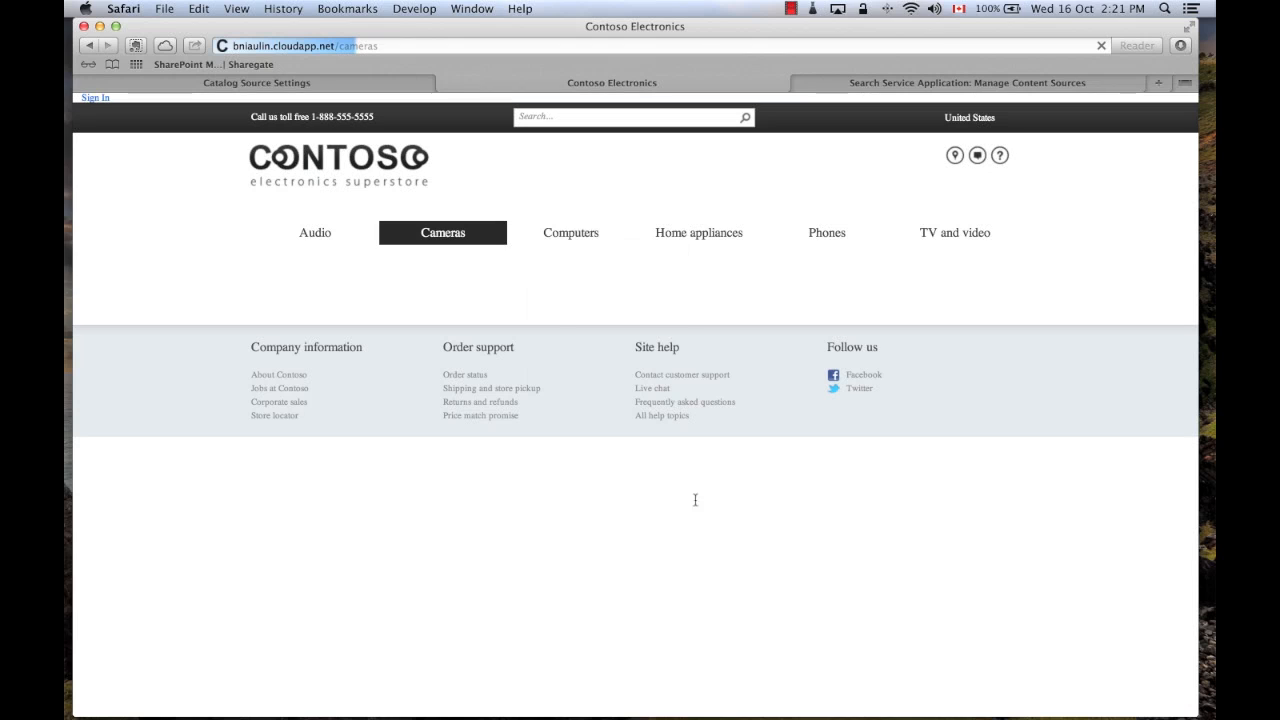
- Return to the Catalog Source Settings and compare the Category Page and Item Page descriptions and their new-page options
click(316, 85)
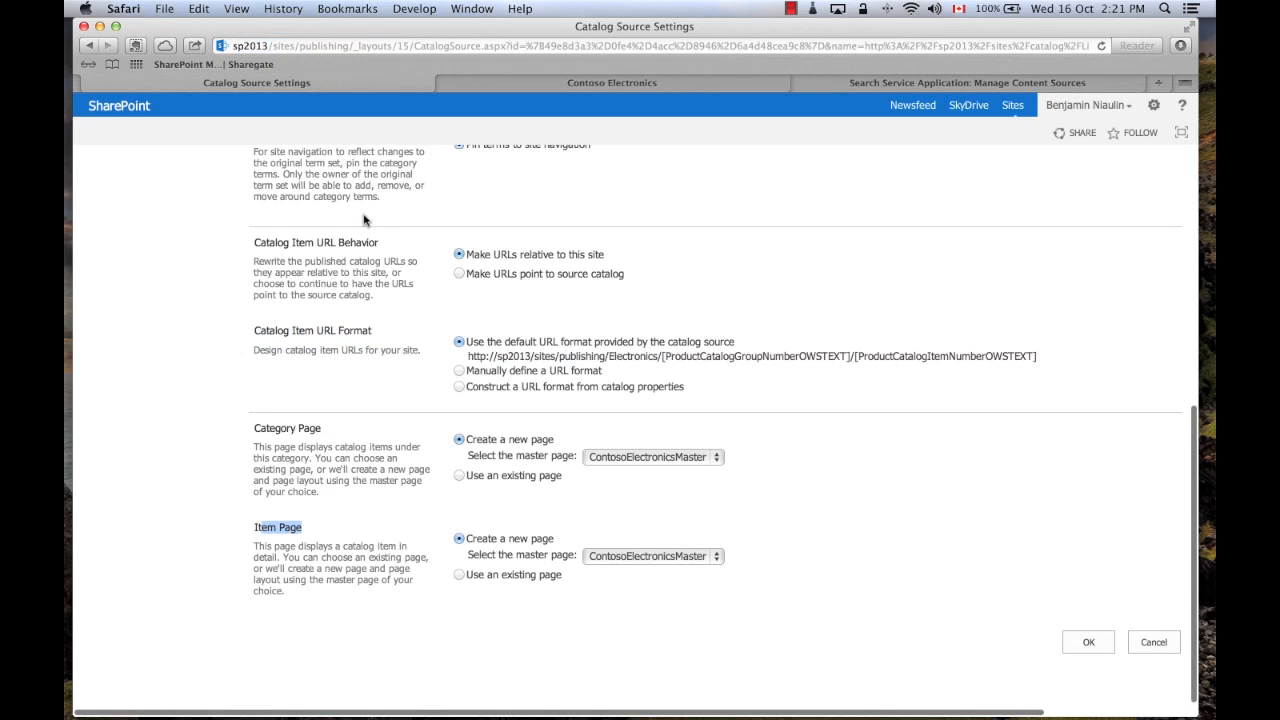
drag(265, 428, 365, 480)
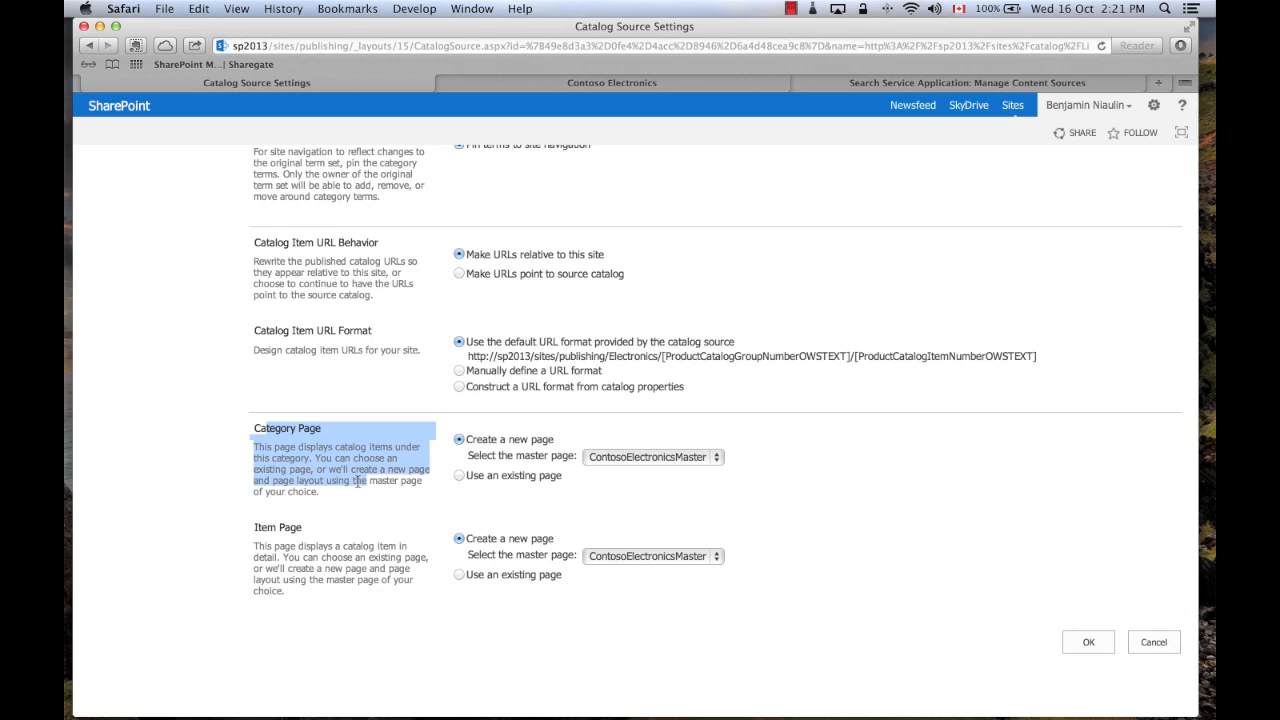
click(289, 562)
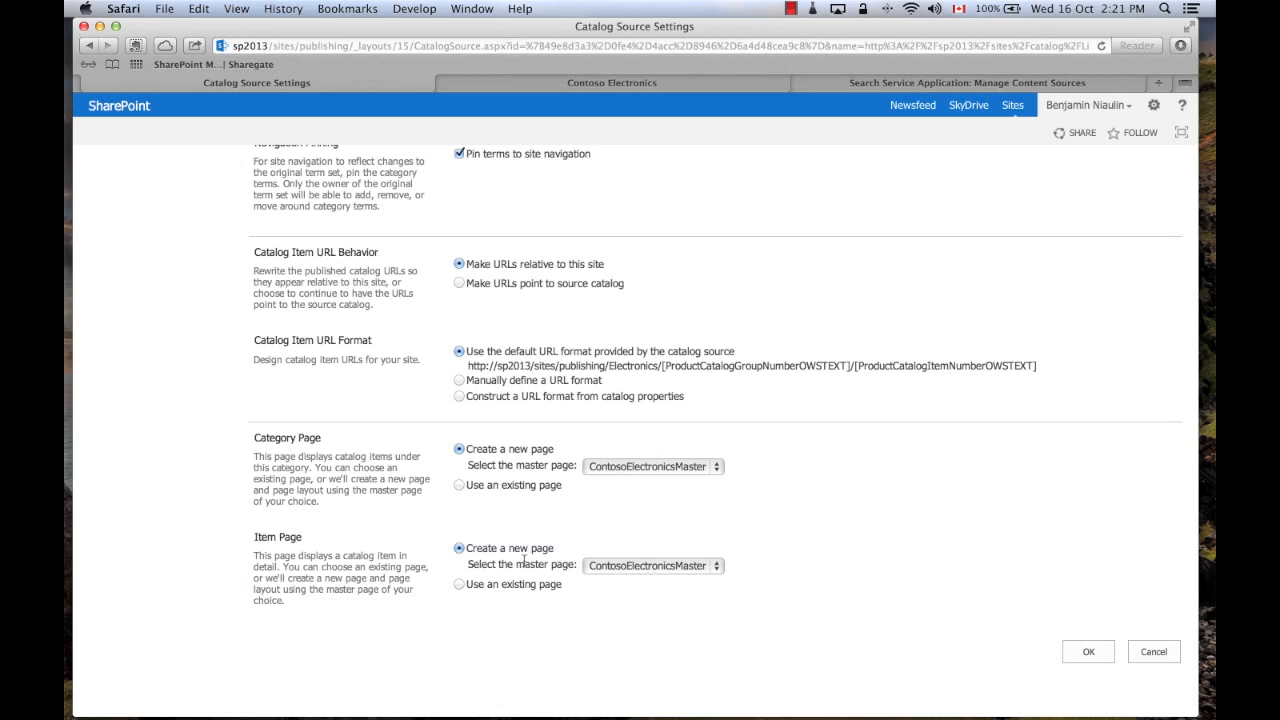
drag(255, 537, 329, 559)
drag(266, 437, 361, 491)
click(375, 518)
drag(255, 537, 368, 578)
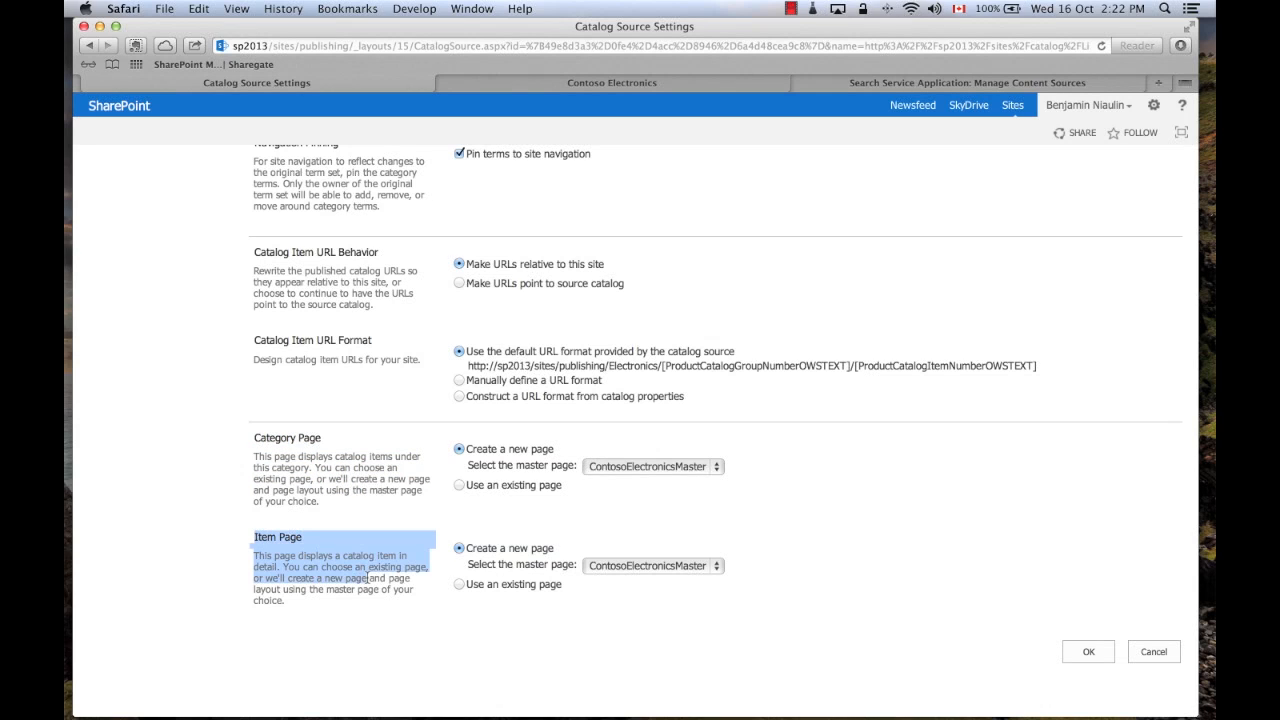
click(678, 527)
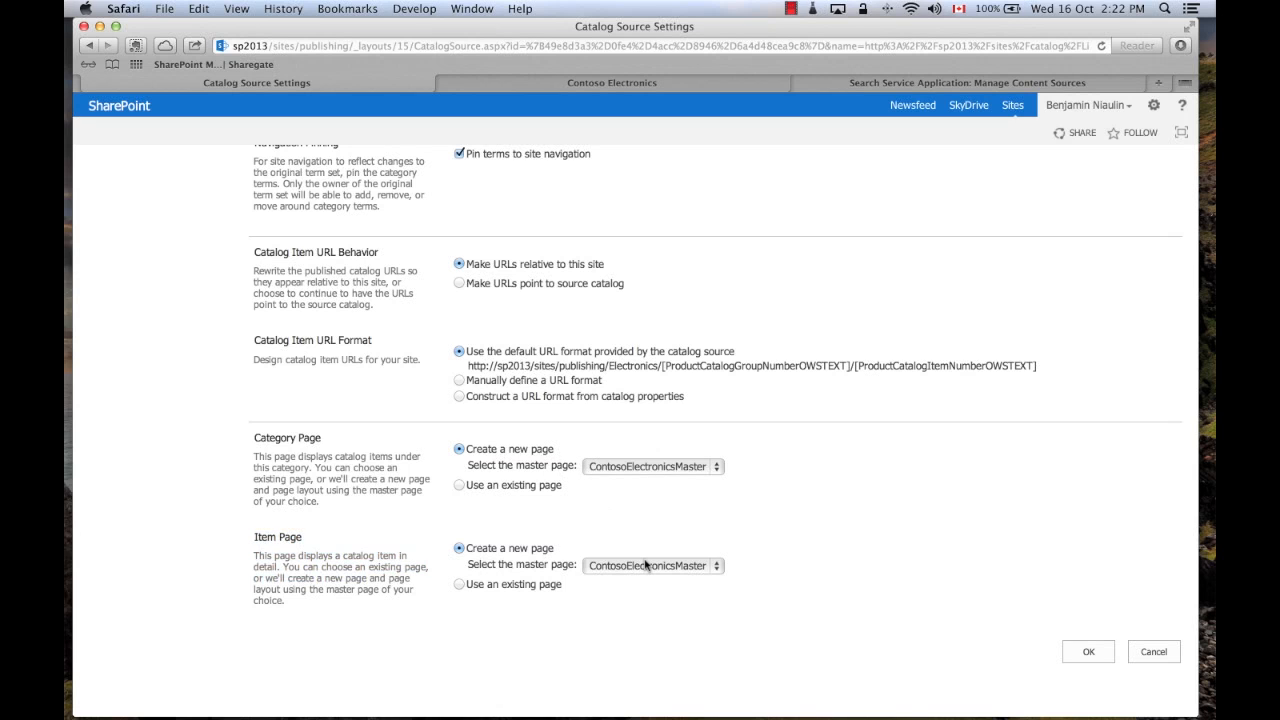
- Recheck the catalog's navigation, item URL and page settings, and save the connection to the Products catalog
scroll(815, 587, up, 5)
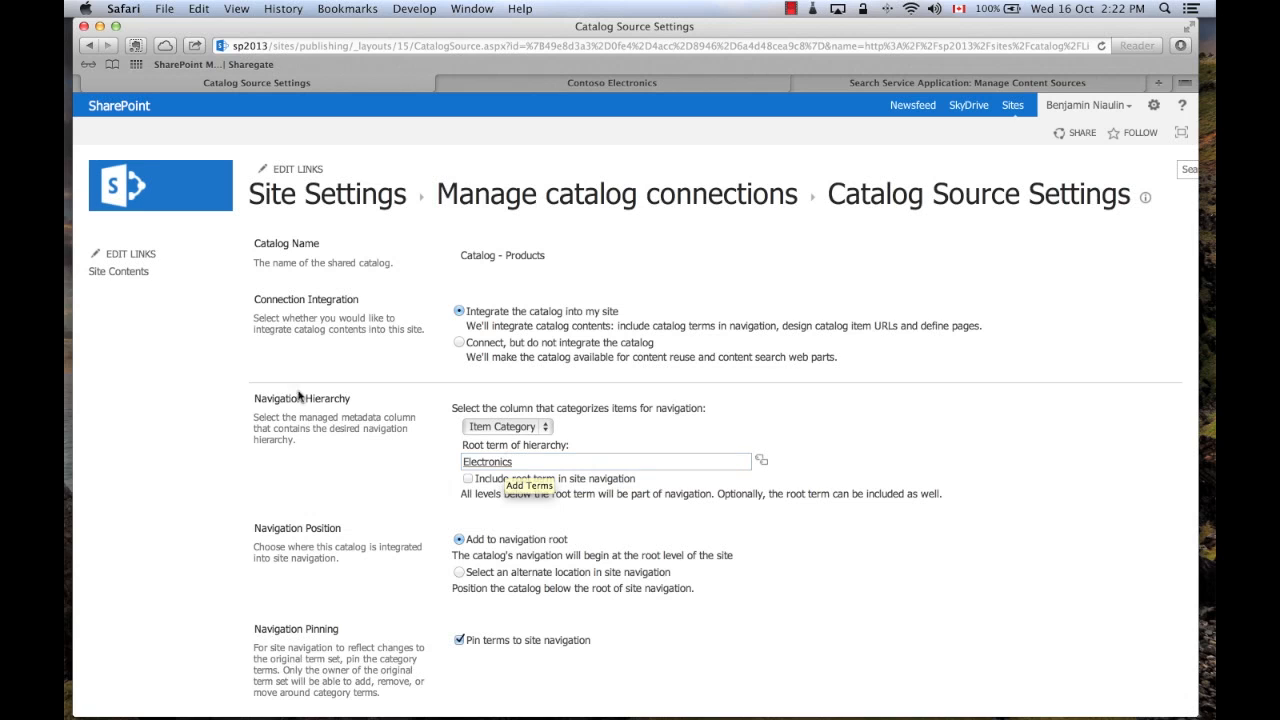
scroll(700, 420, down, 5)
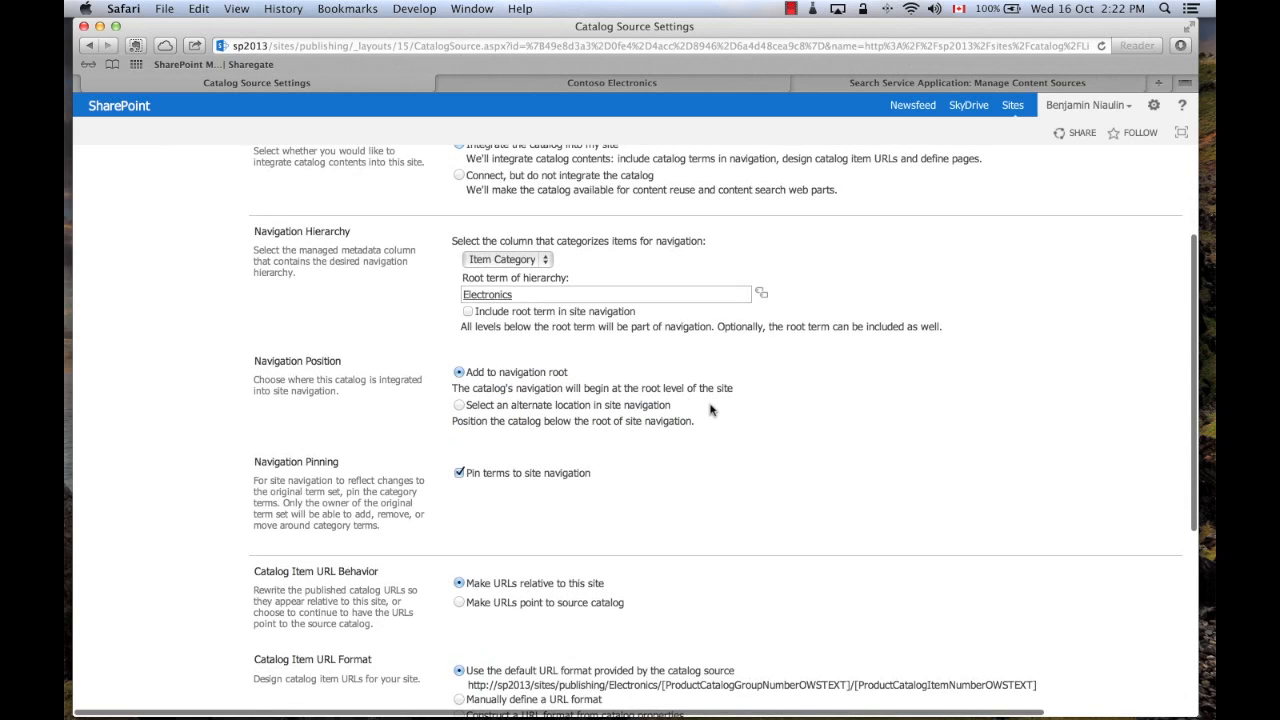
scroll(713, 394, down, 1)
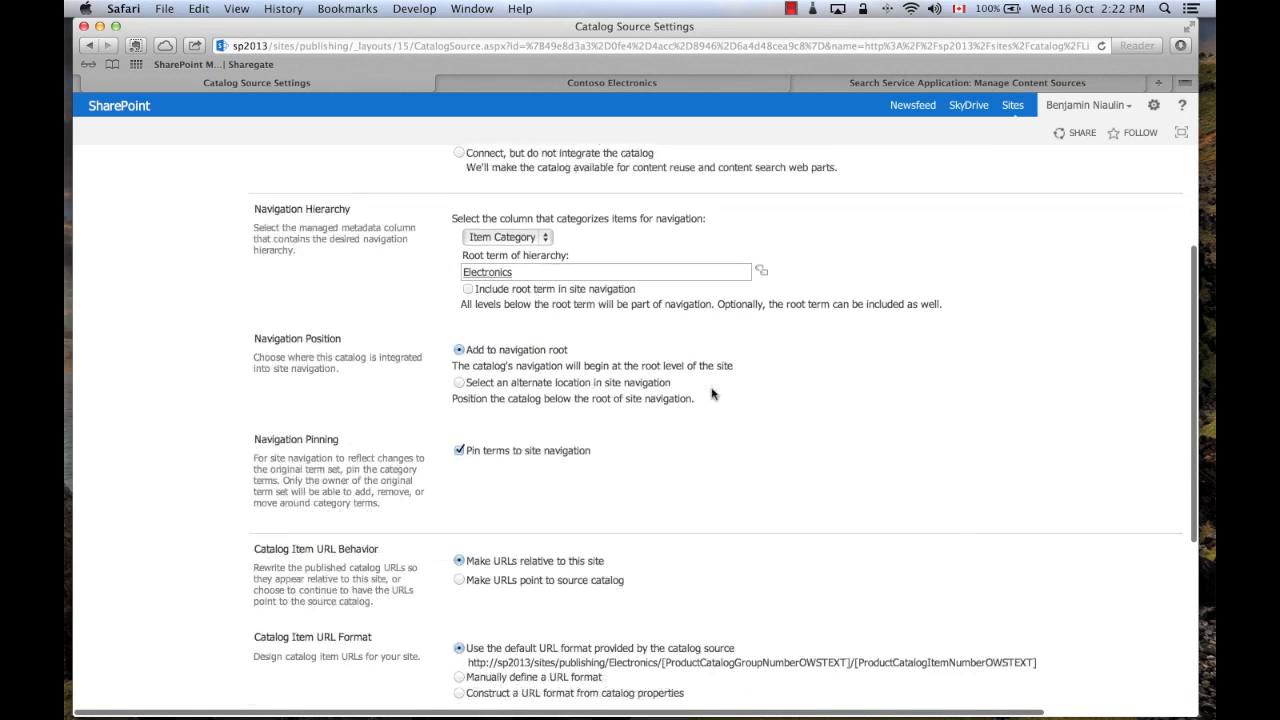
scroll(713, 394, down, 4)
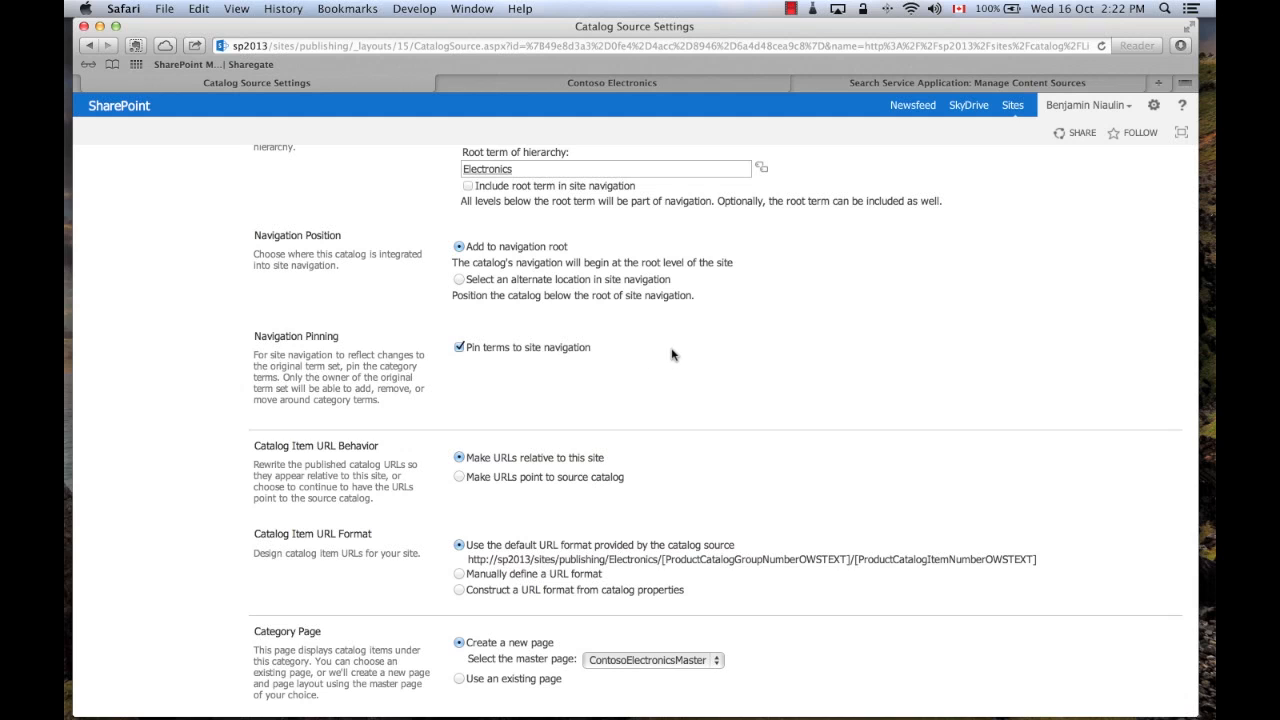
scroll(671, 354, down, 5)
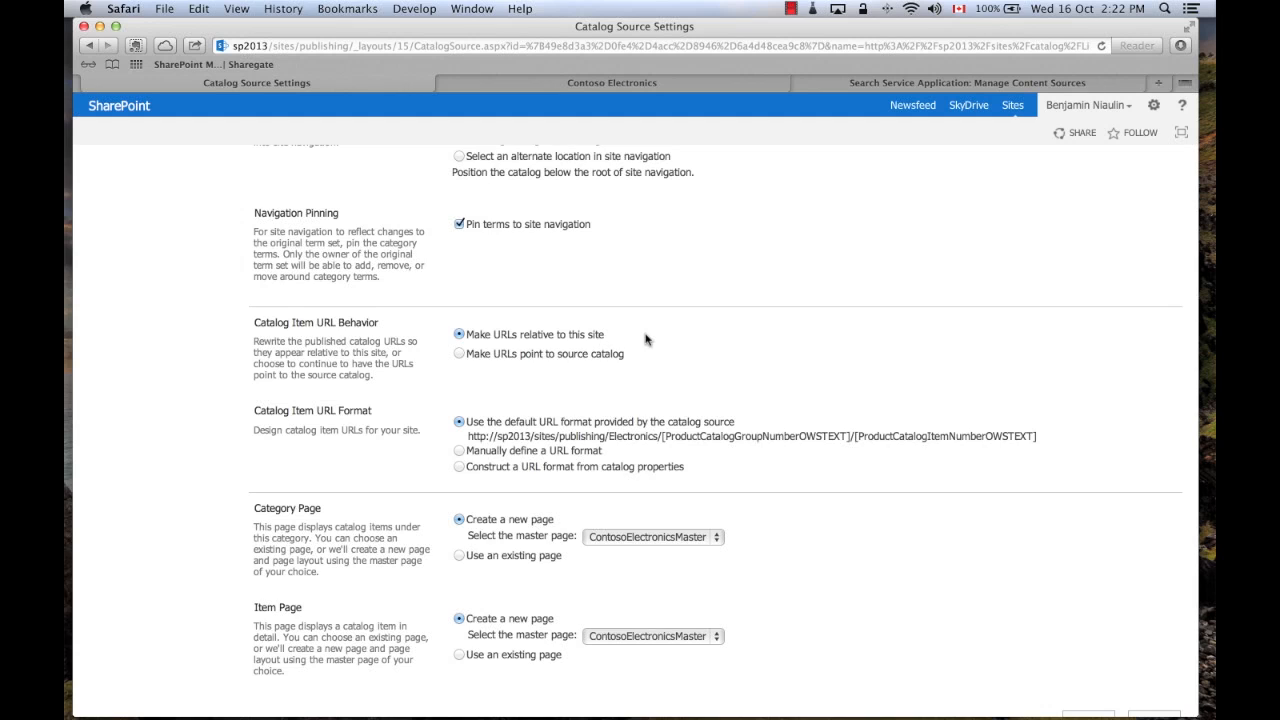
scroll(646, 340, down, 3)
drag(577, 356, 1044, 360)
click(968, 358)
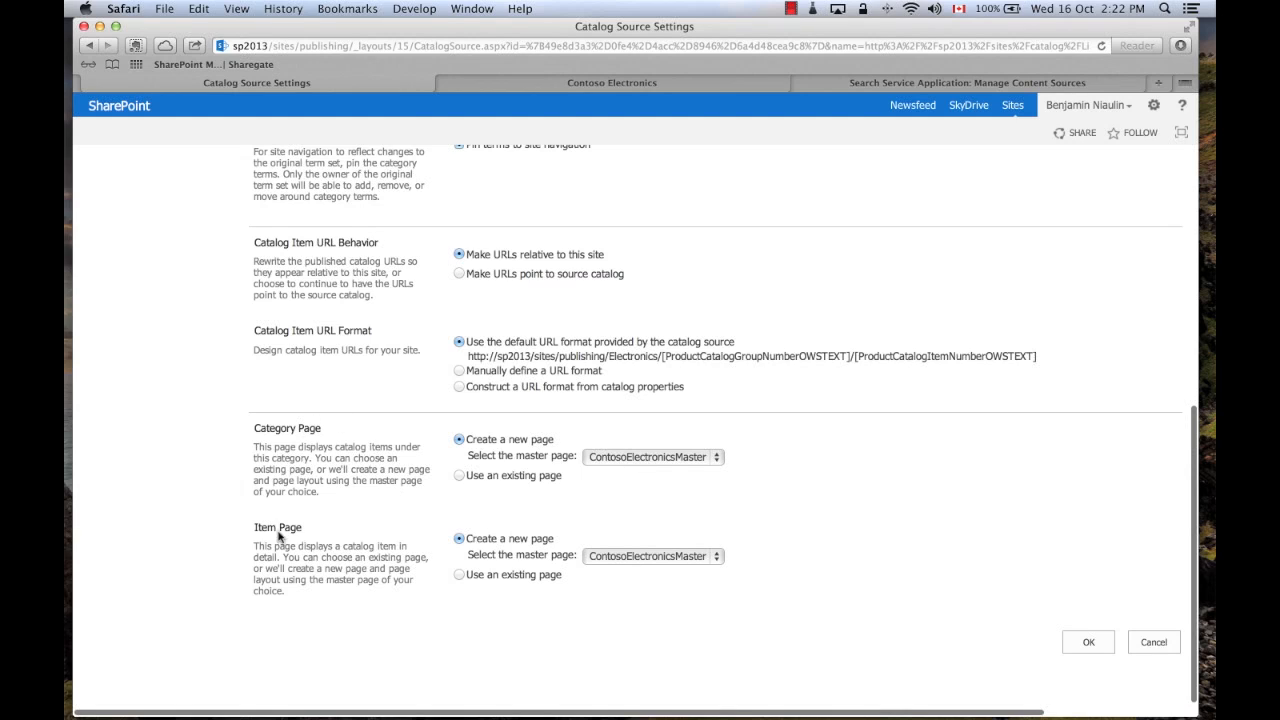
click(1108, 650)
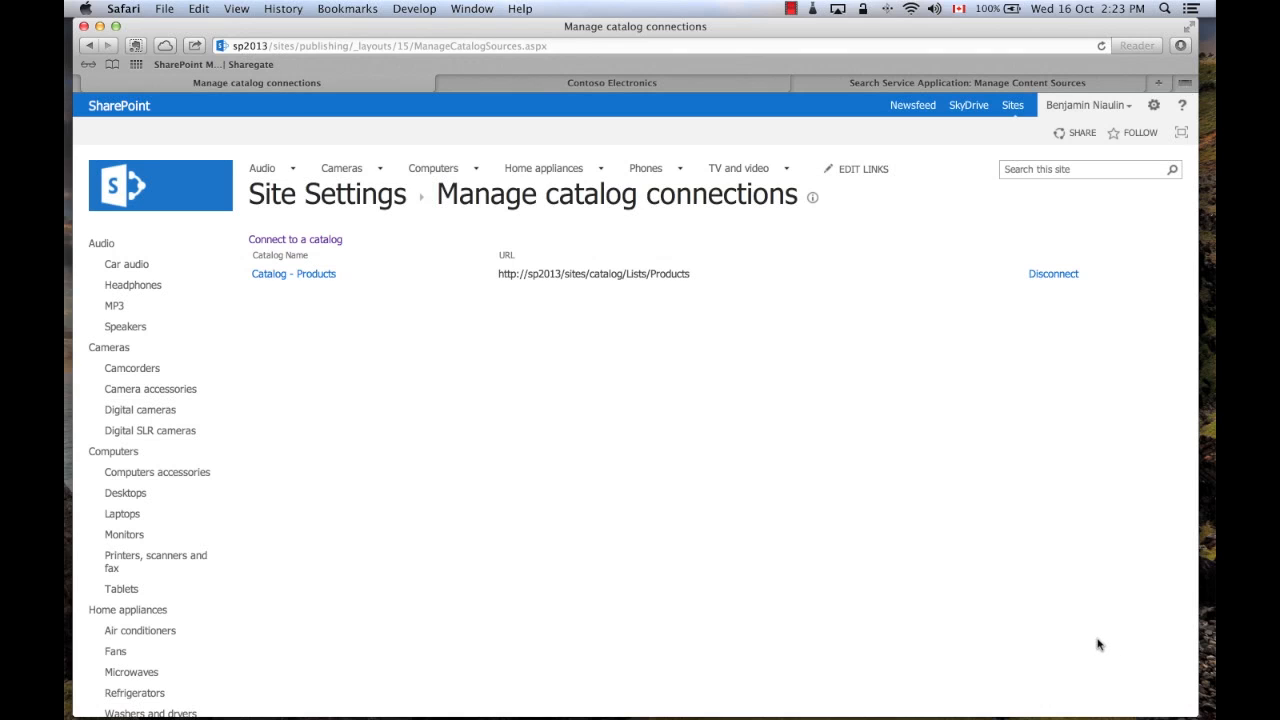
- Look through the category navigation on the publishing site and open the site's home page
mouse_move(590, 177)
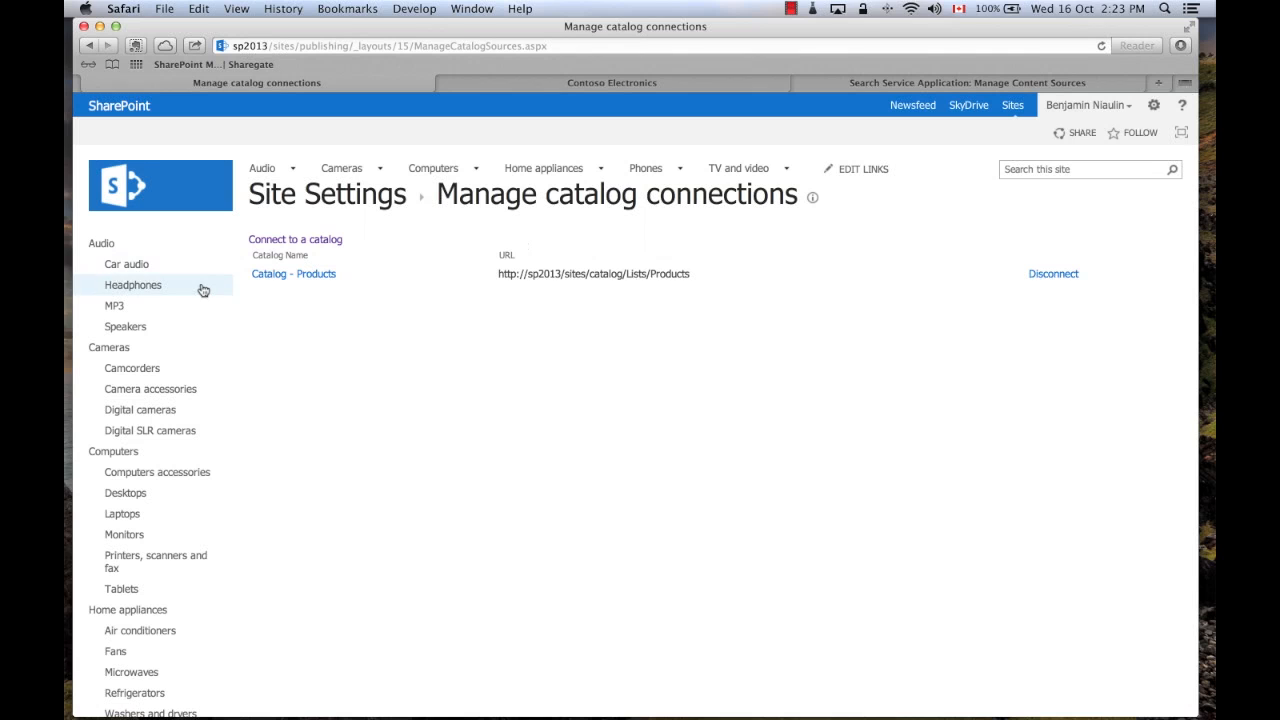
scroll(189, 499, down, 1)
scroll(189, 499, down, 5)
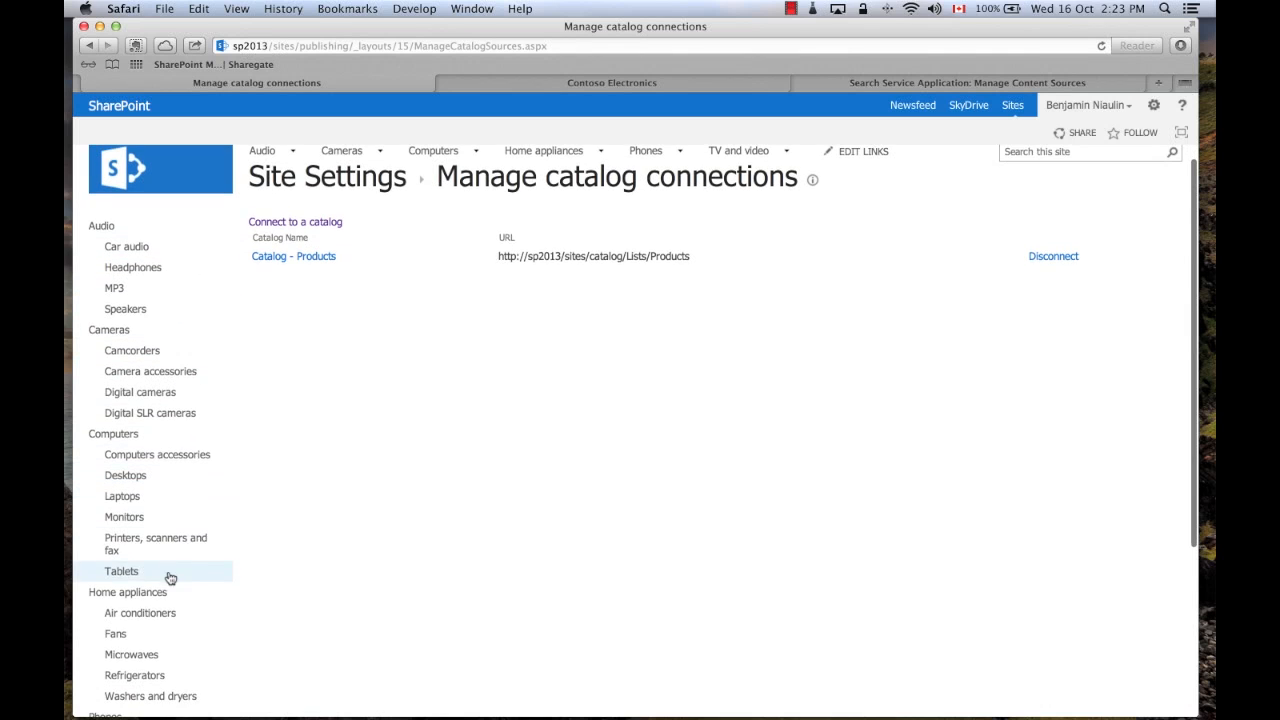
scroll(177, 520, up, 5)
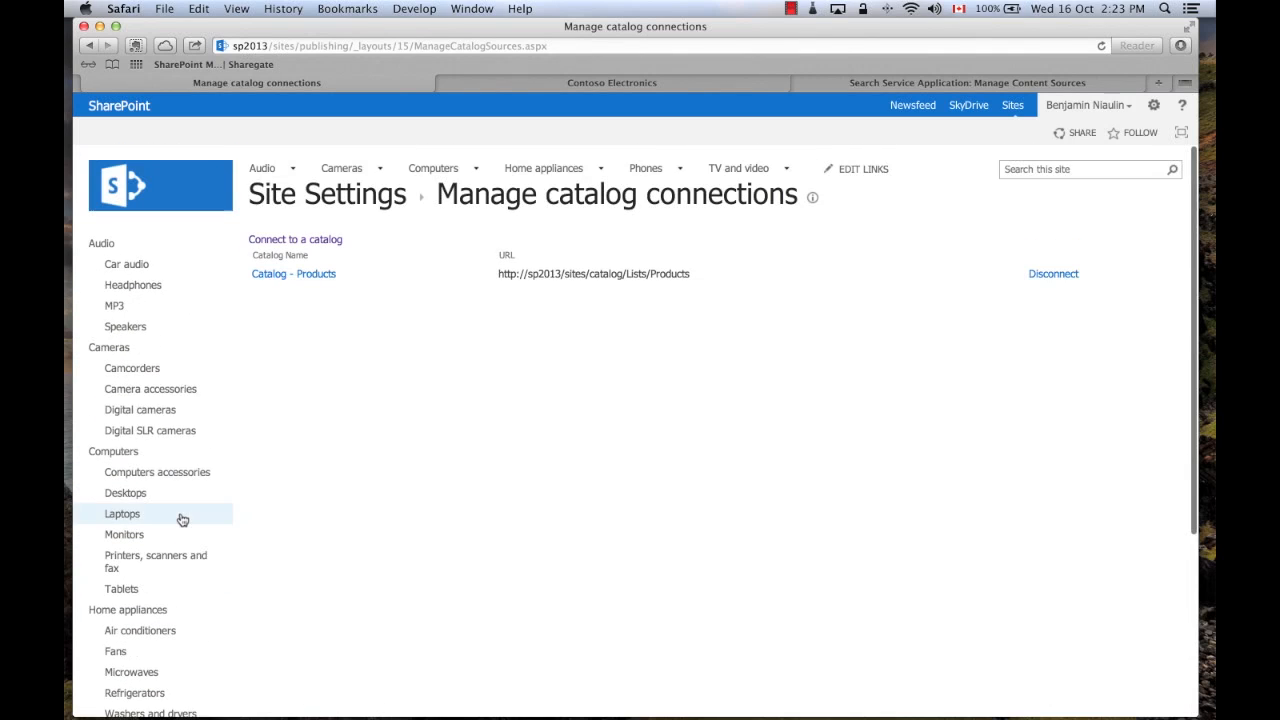
click(151, 200)
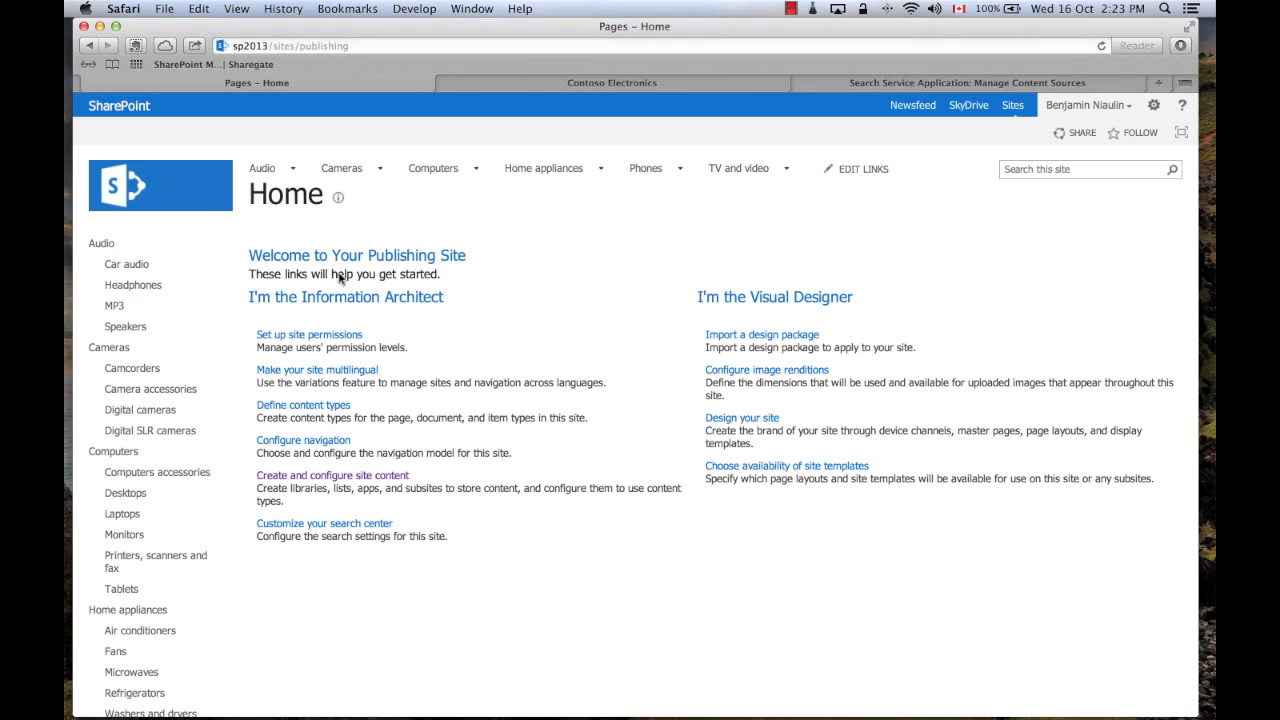
- Open the Cameras category page on the publishing site and browse through several pages of its products
click(352, 172)
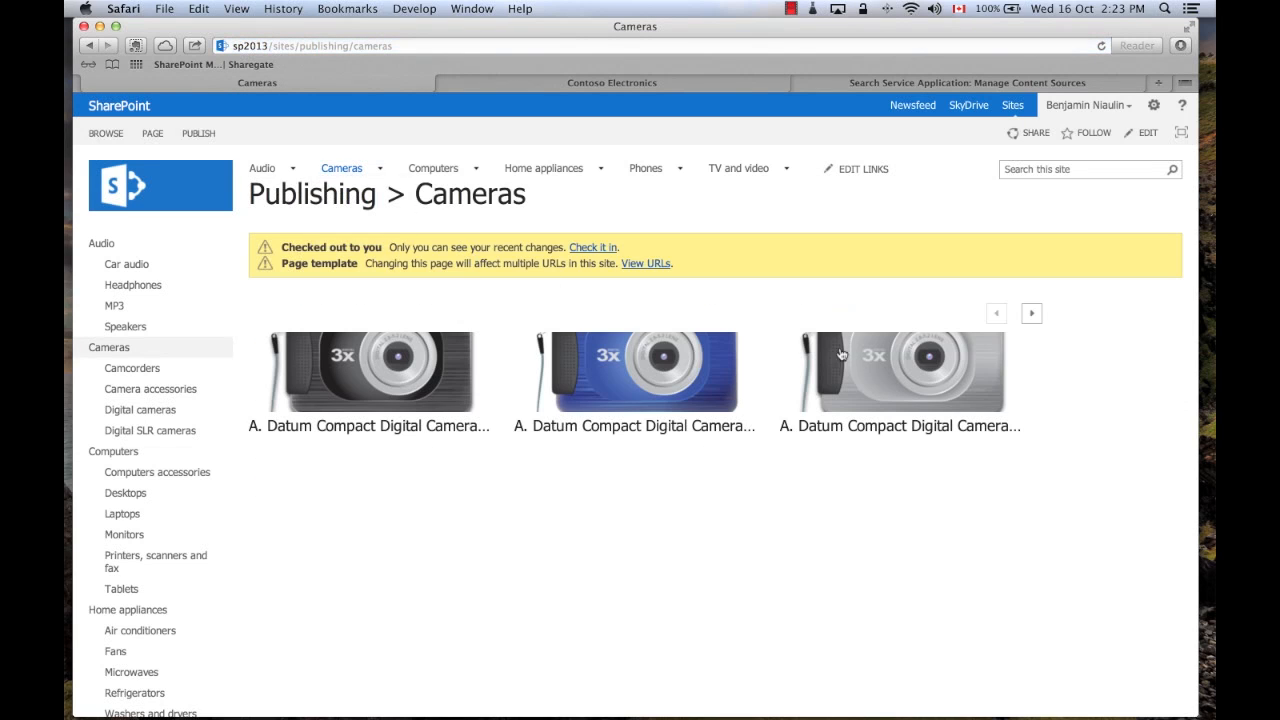
click(1031, 314)
click(1030, 315)
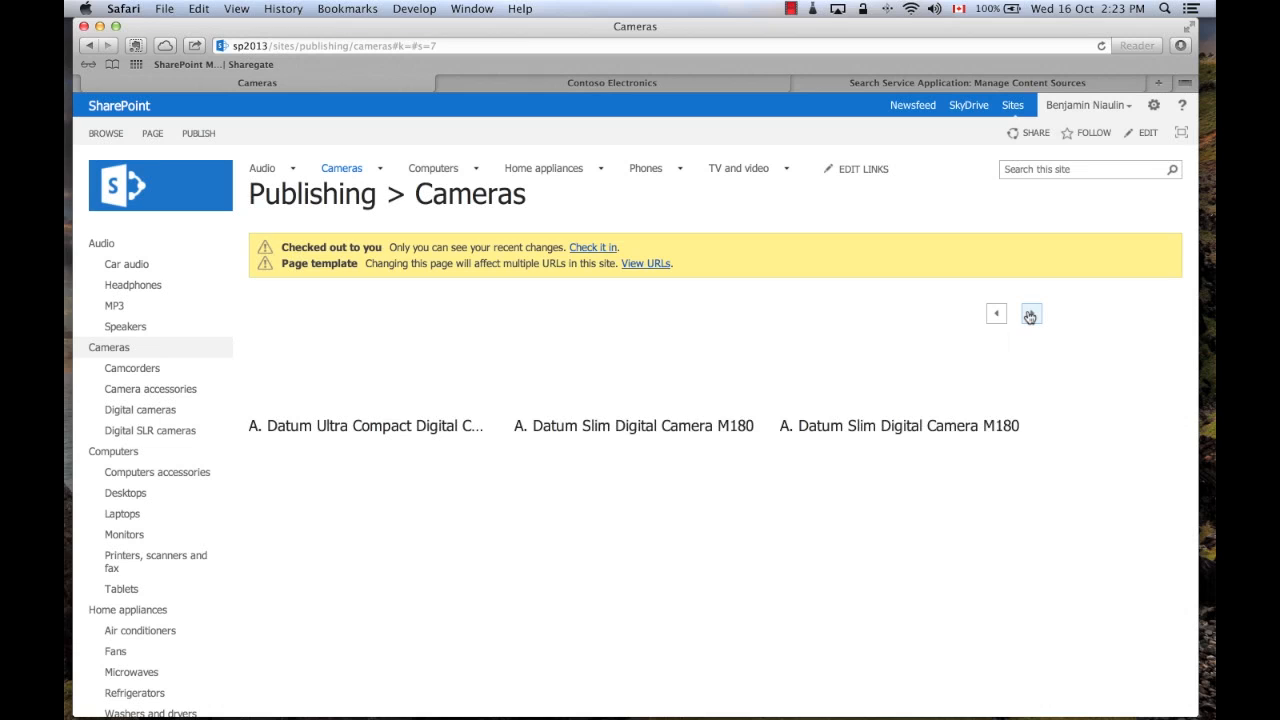
click(1030, 315)
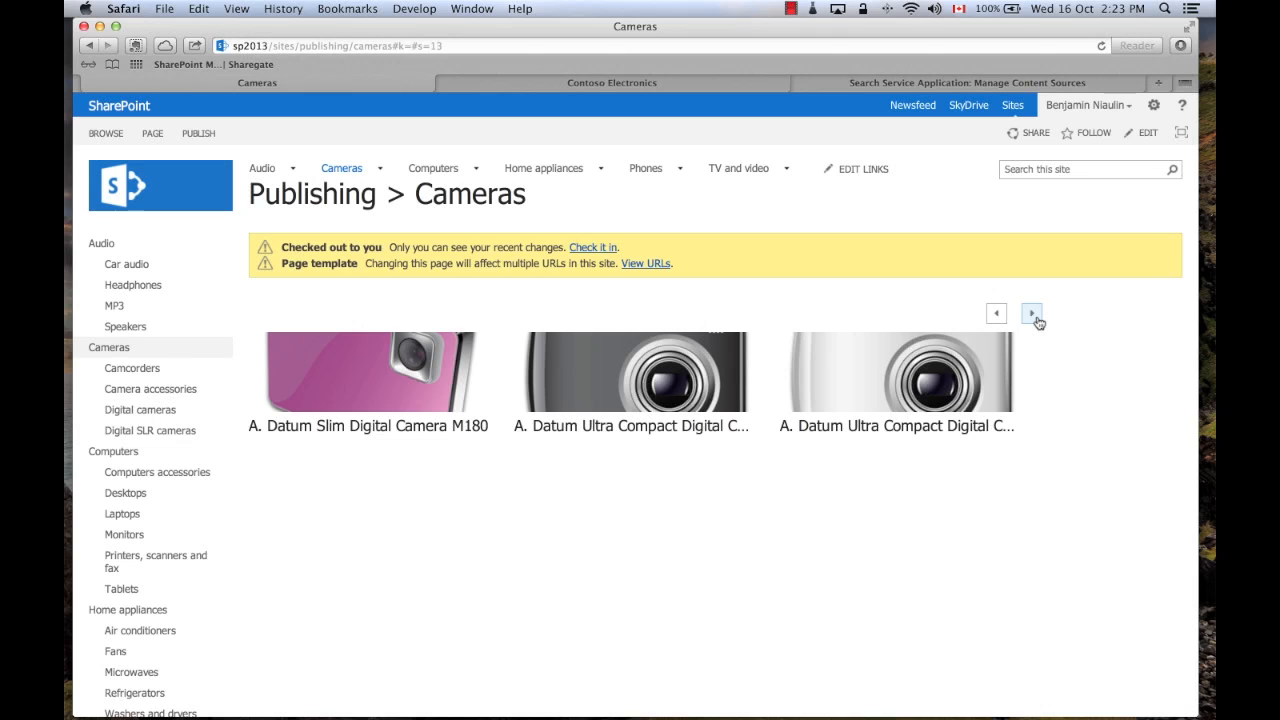
double_click(1044, 316)
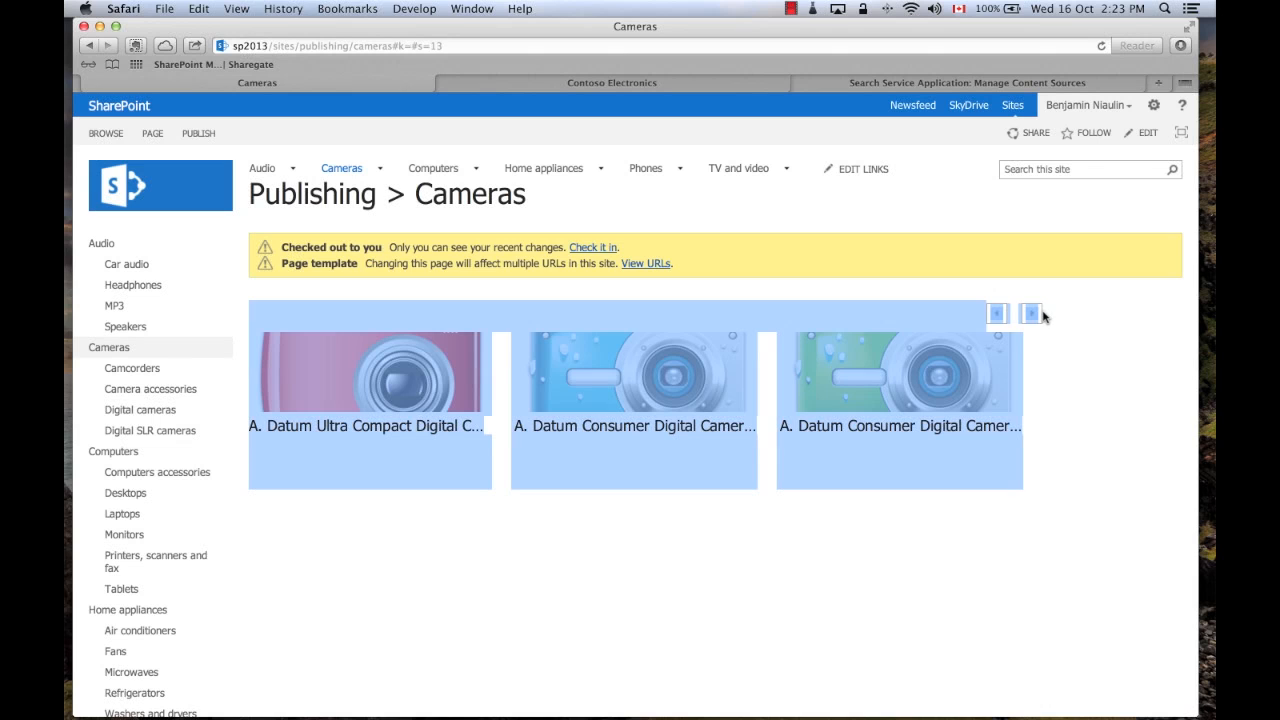
click(1040, 317)
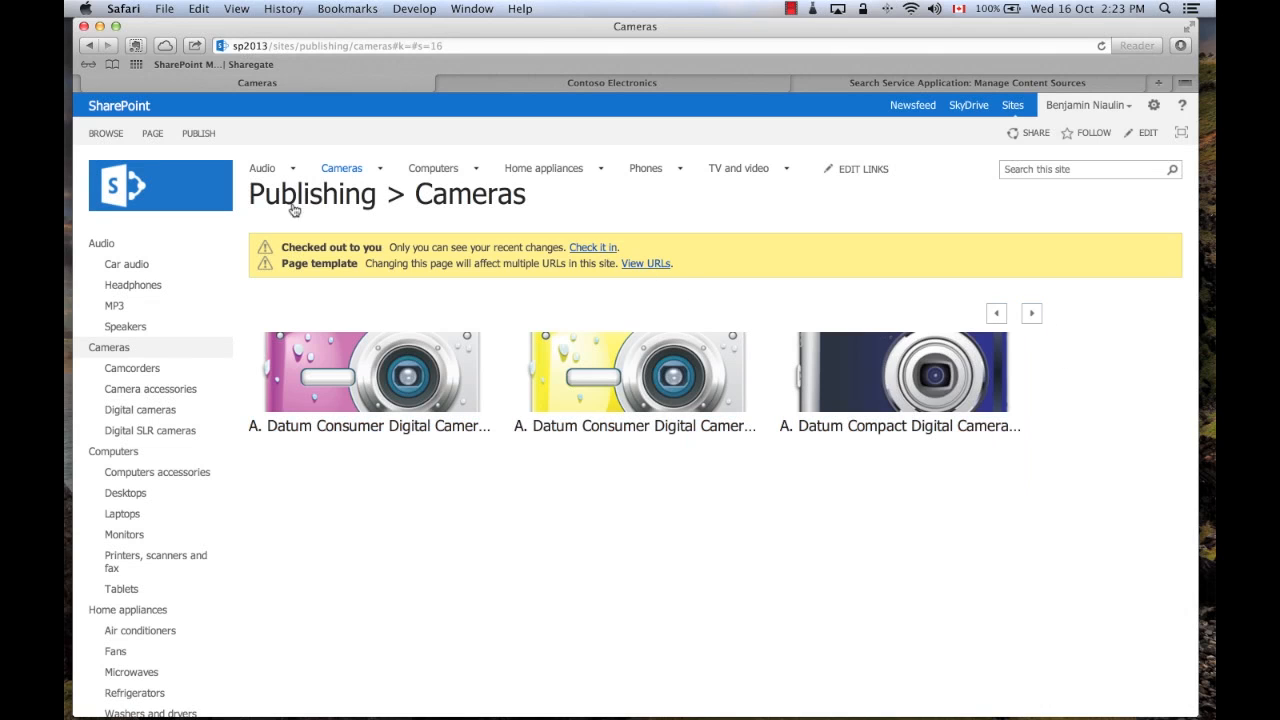
mouse_move(632, 176)
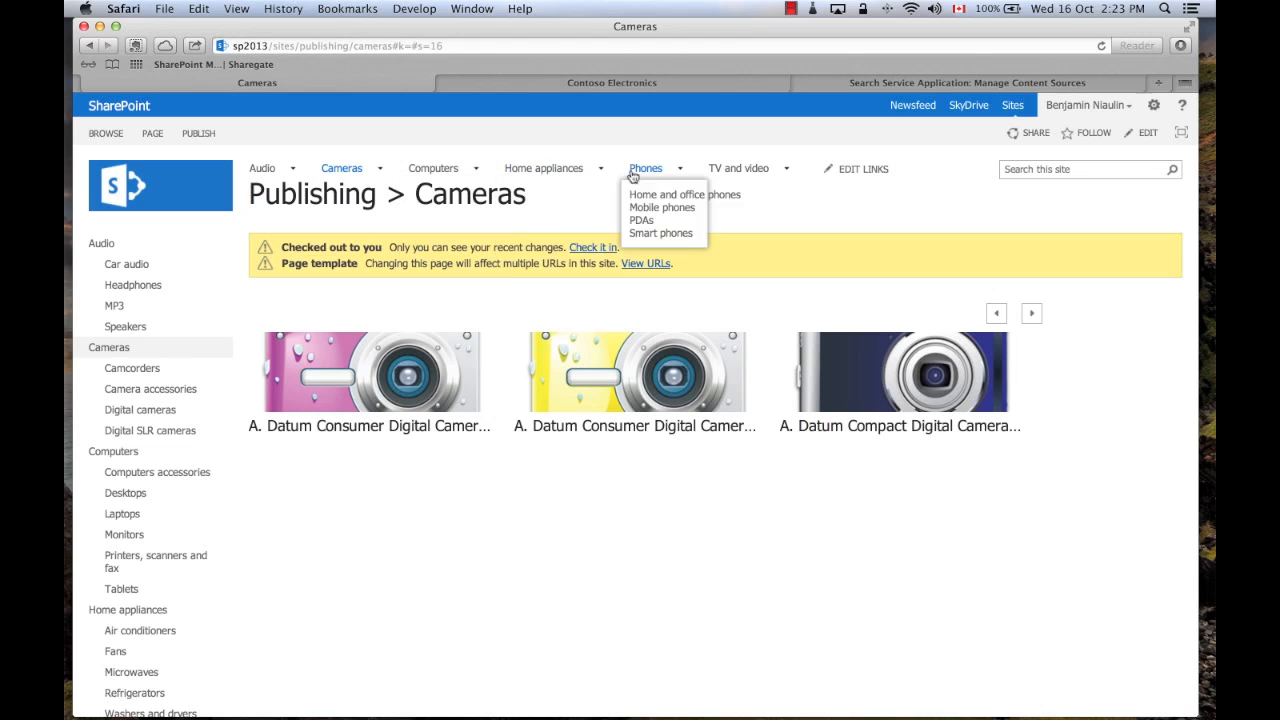
mouse_move(781, 178)
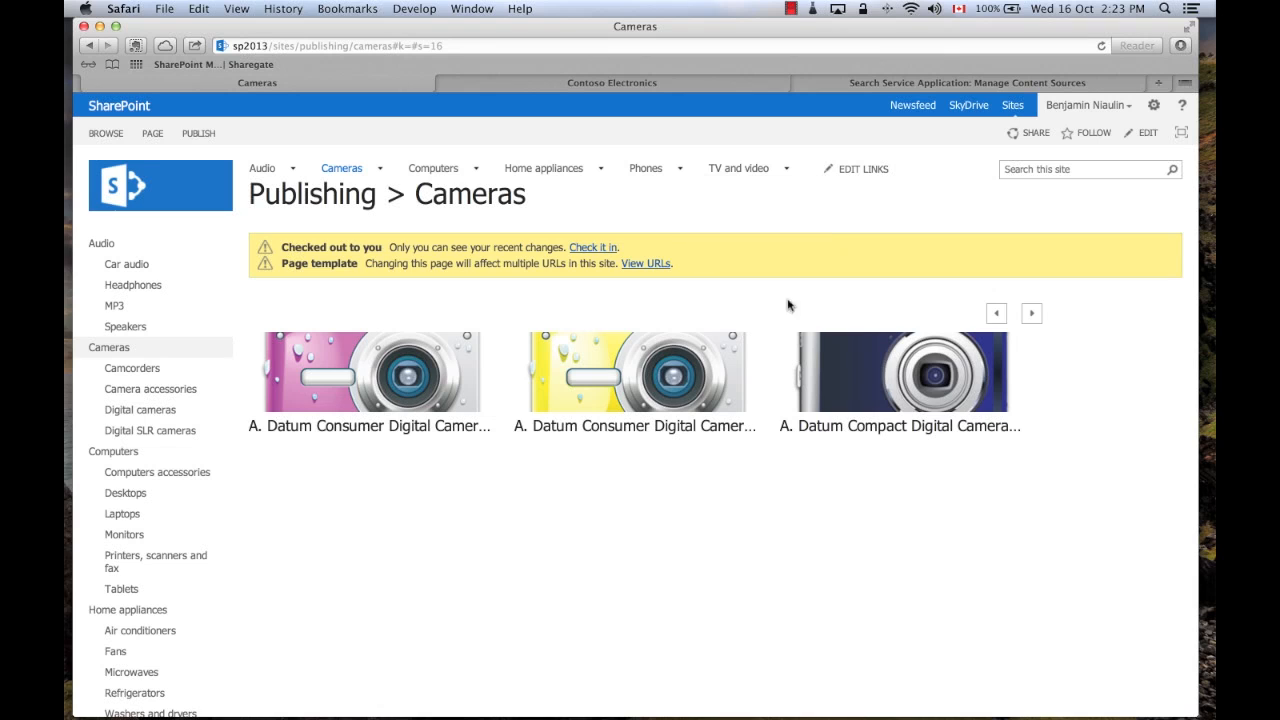
- Open the publishing site's Navigation Settings and examine the managed navigation options and the term set in use
click(1150, 106)
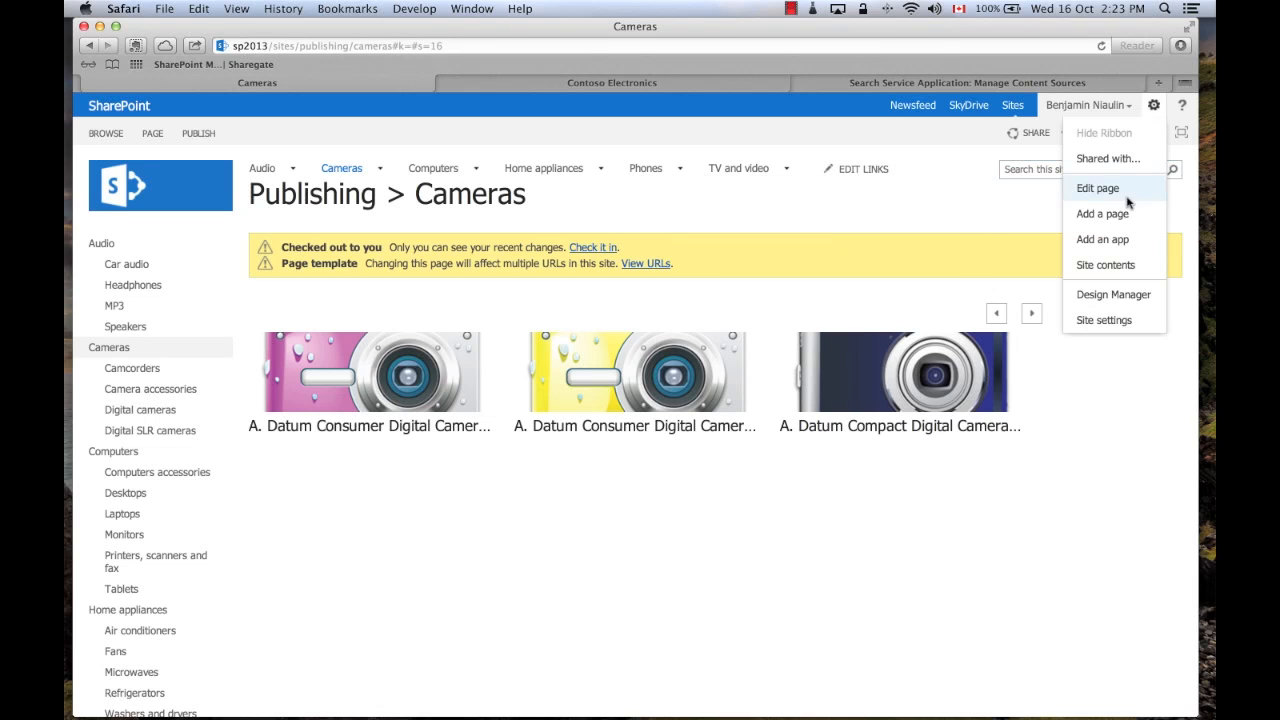
click(1110, 321)
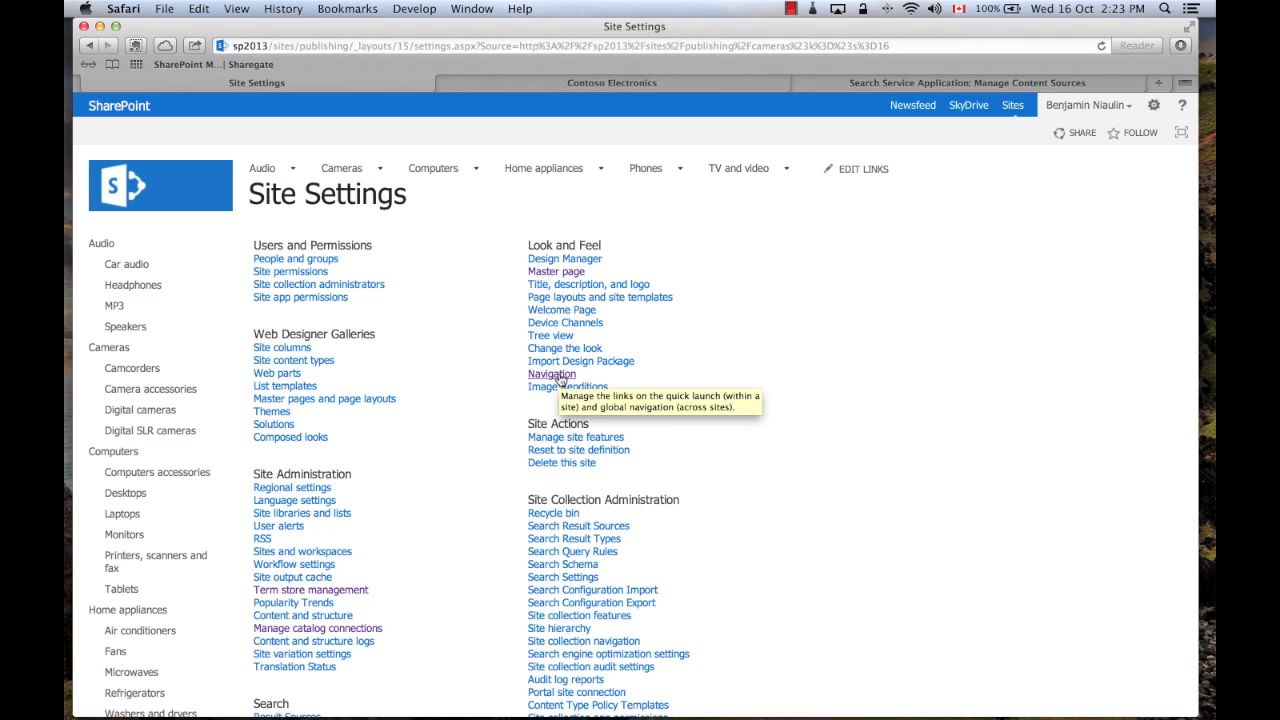
click(551, 382)
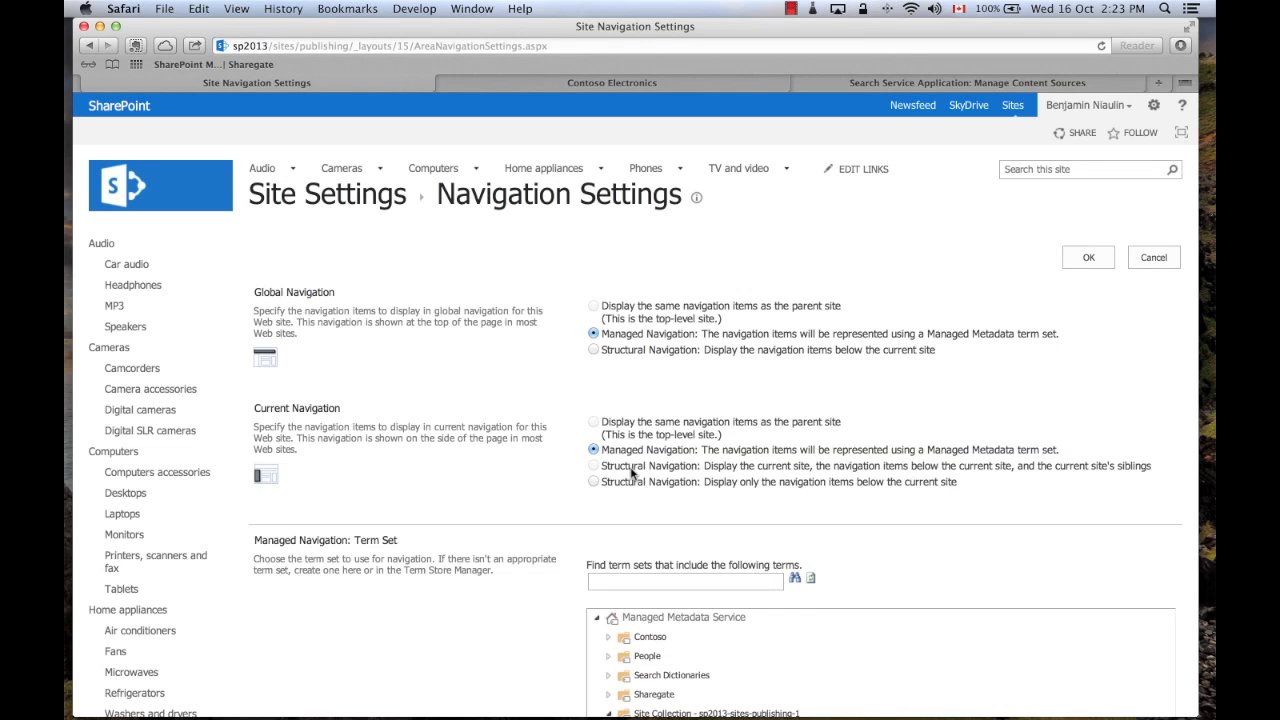
scroll(552, 368, down, 3)
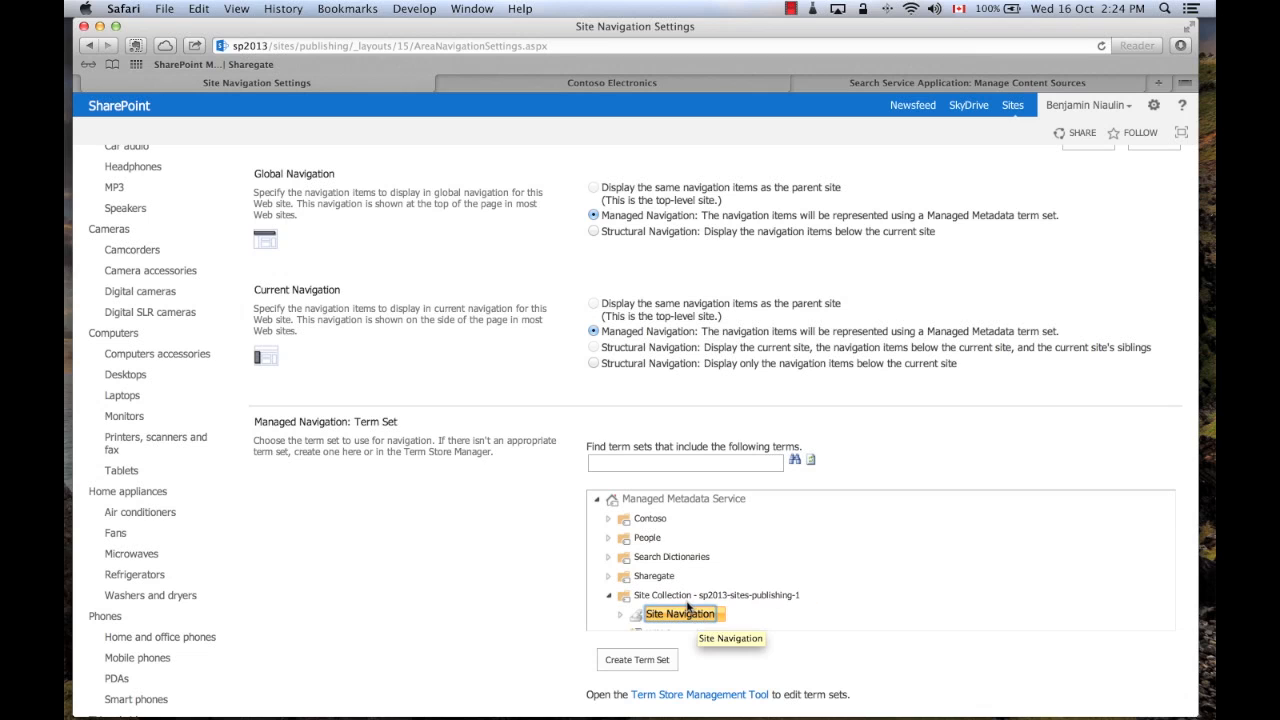
- Open the list of followed sites in a new browser tab and go to the Catalog site
right_click(1018, 107)
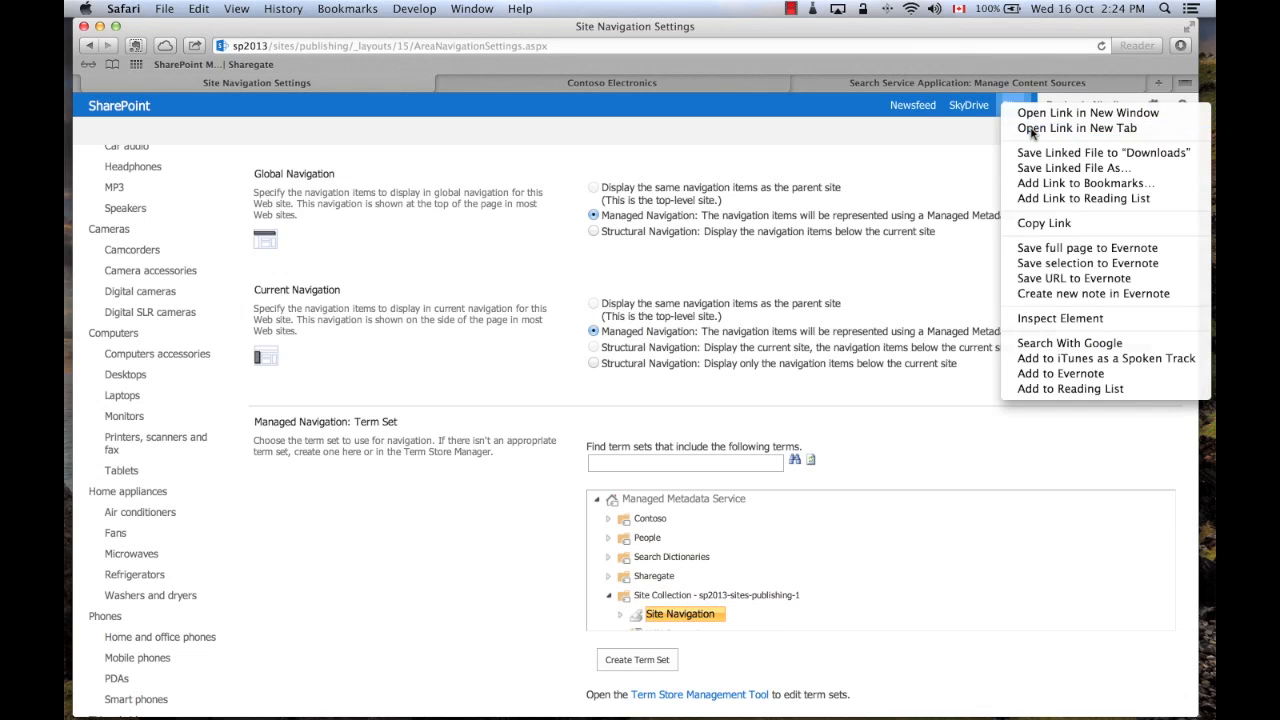
click(1040, 128)
click(474, 83)
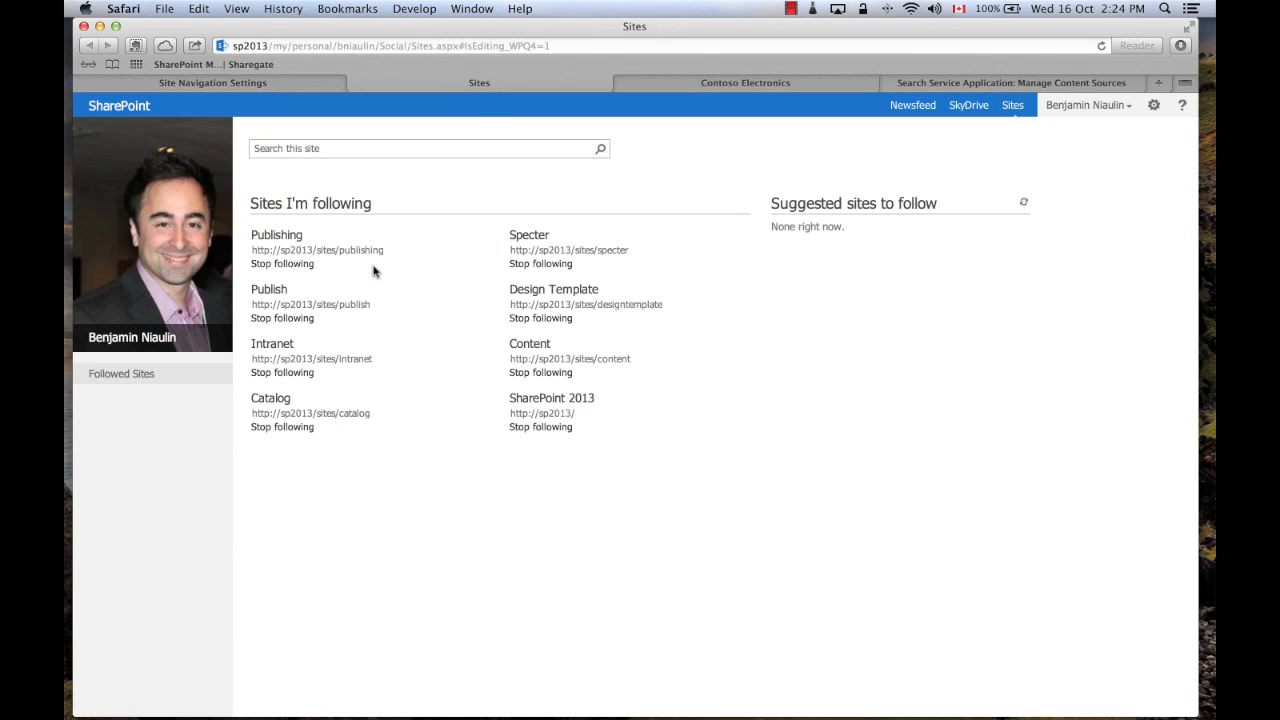
click(270, 399)
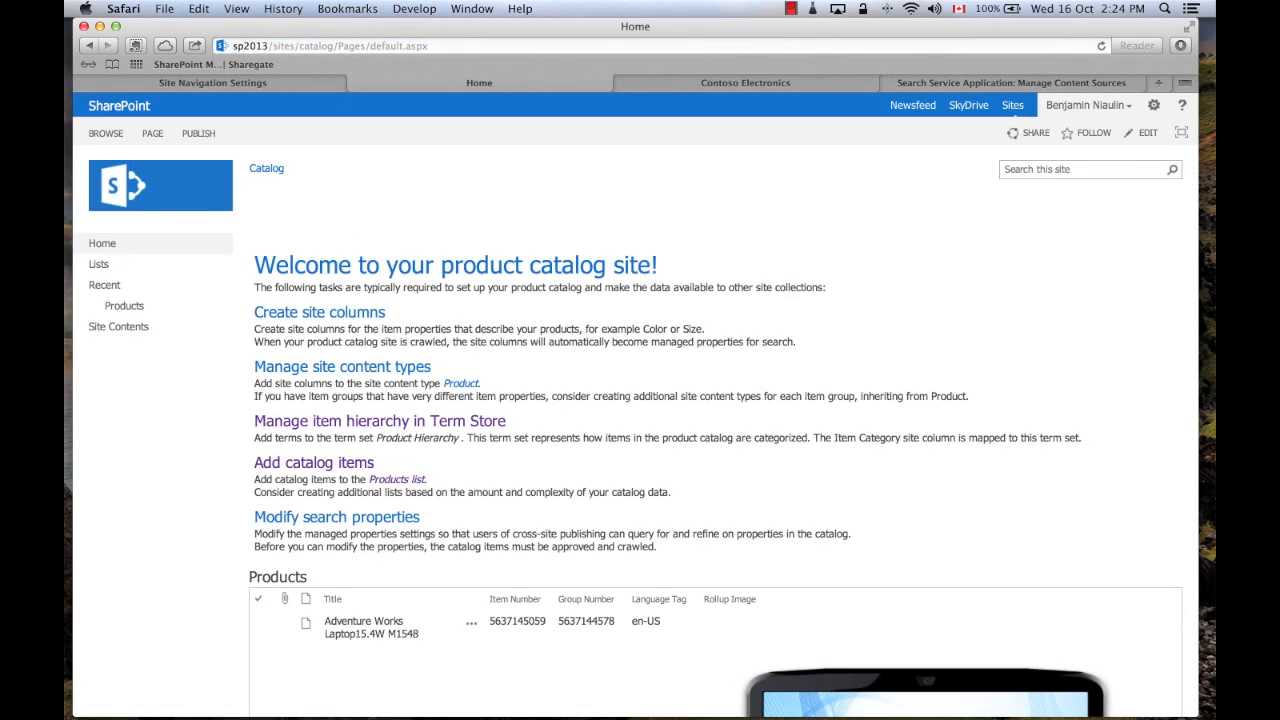
- View the Electronics term under Contoso's Product Hierarchy in the Catalog site's term store, and return to the publishing site's Navigation Settings
click(1154, 105)
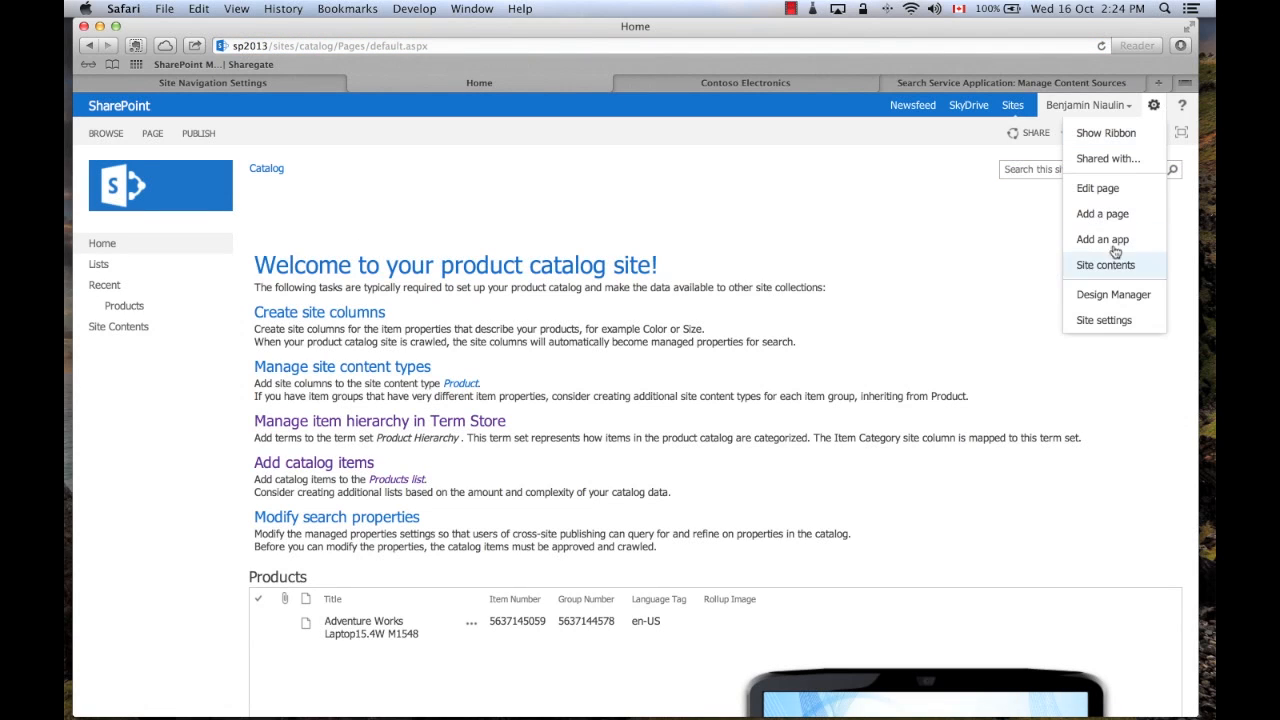
click(1098, 321)
click(323, 588)
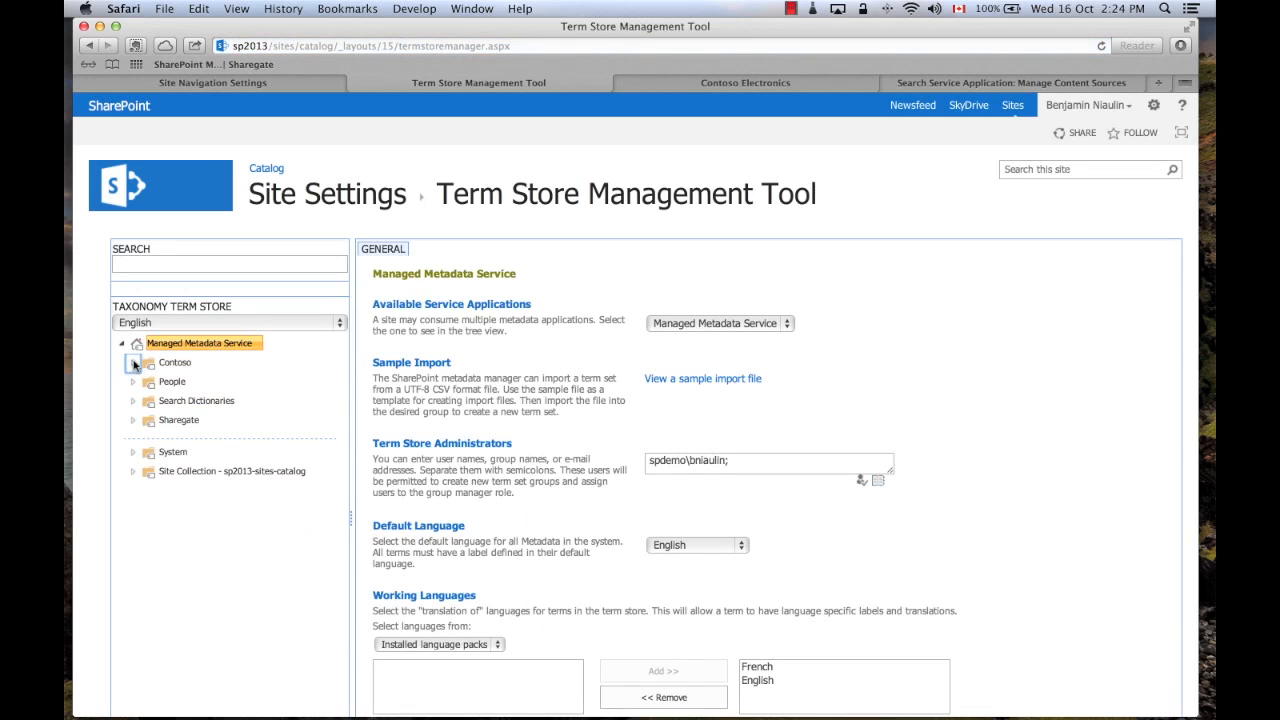
click(133, 362)
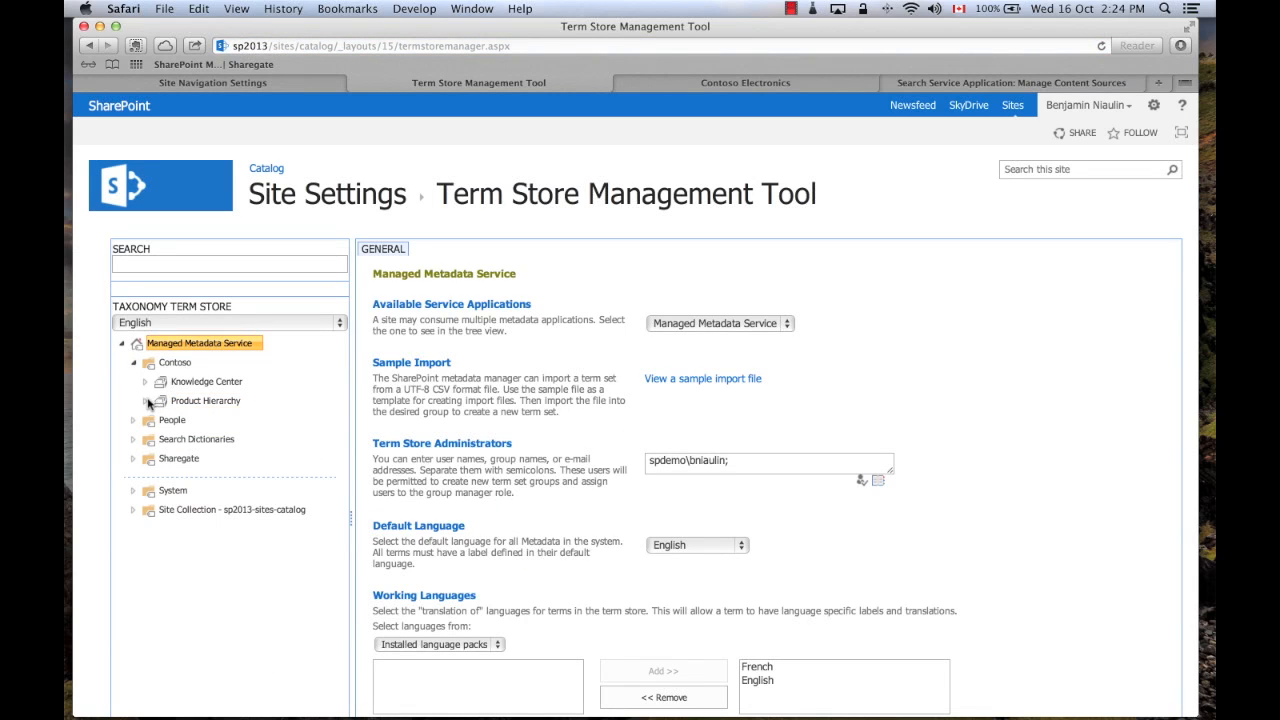
click(145, 400)
click(195, 422)
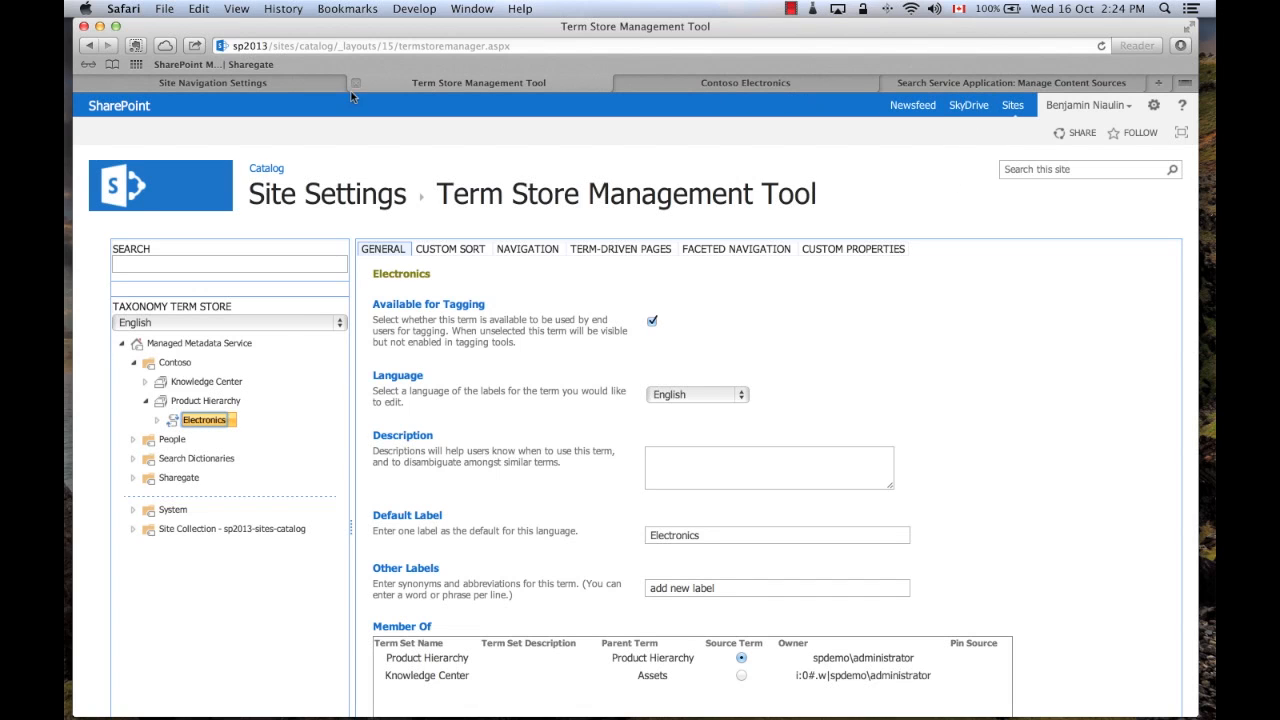
click(256, 86)
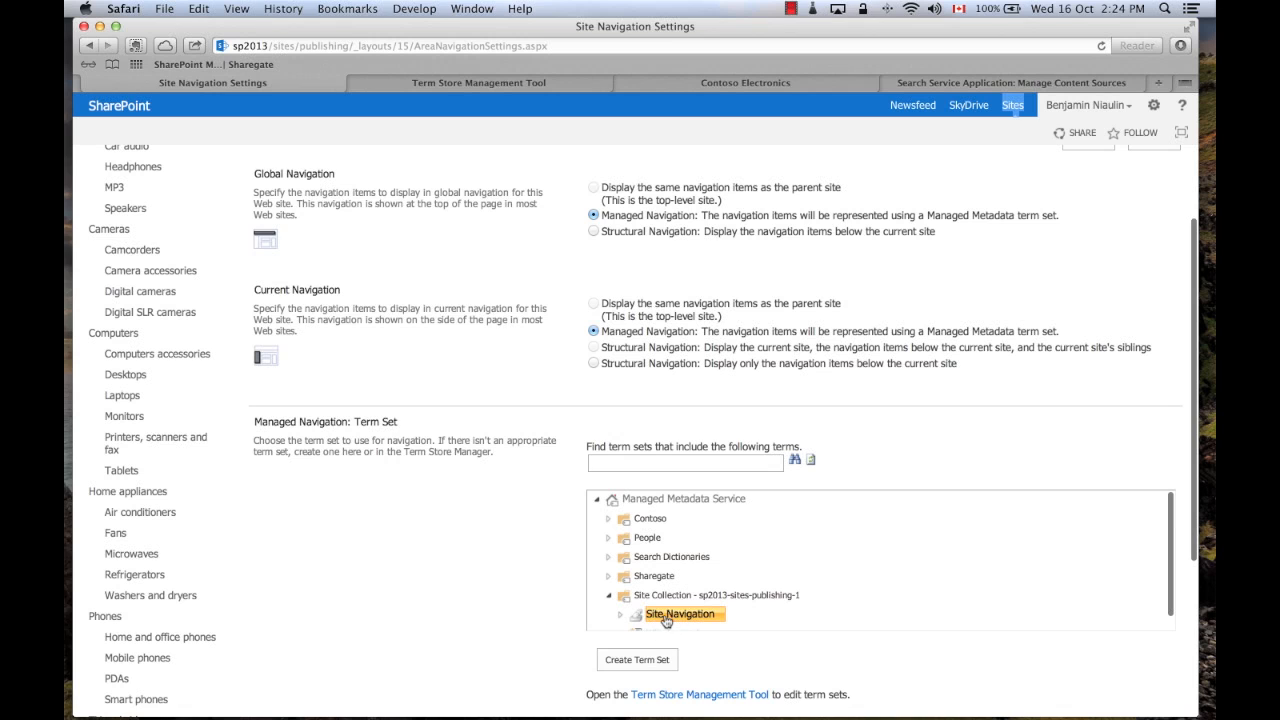
- Examine the terms under the Site Navigation term set in the managed navigation settings, including the subterms of Audio
scroll(669, 622, down, 3)
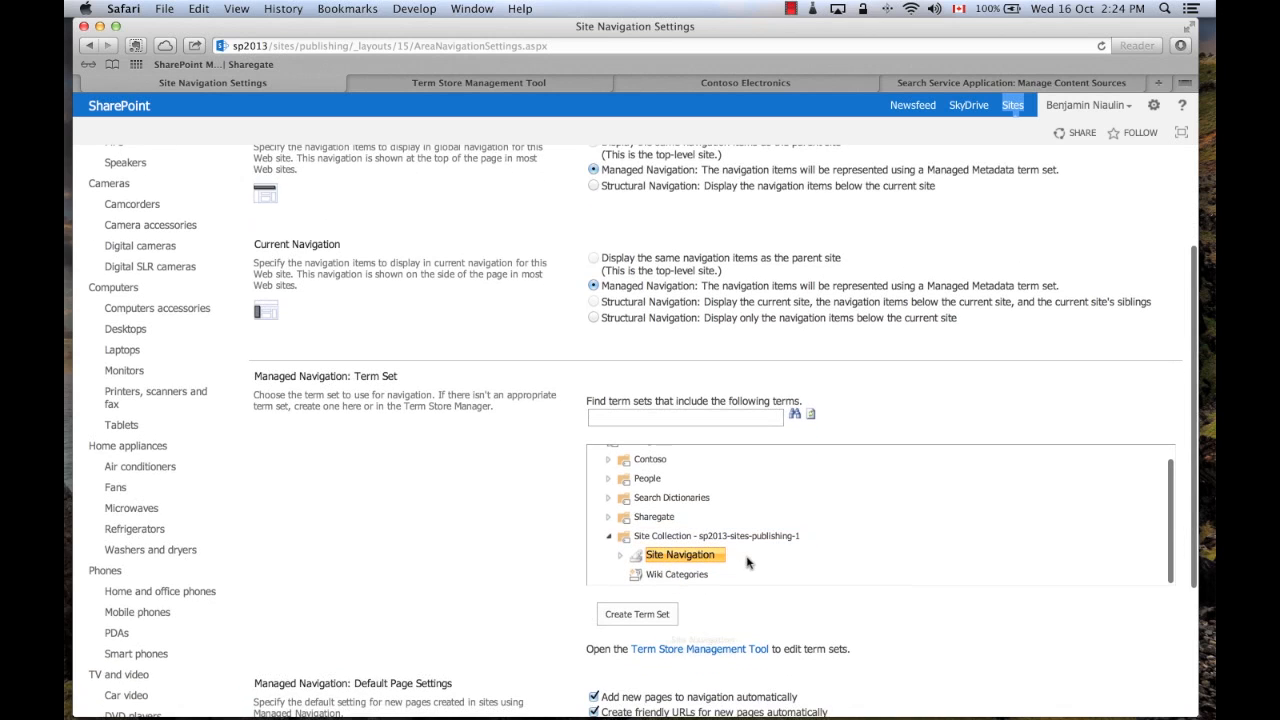
click(621, 555)
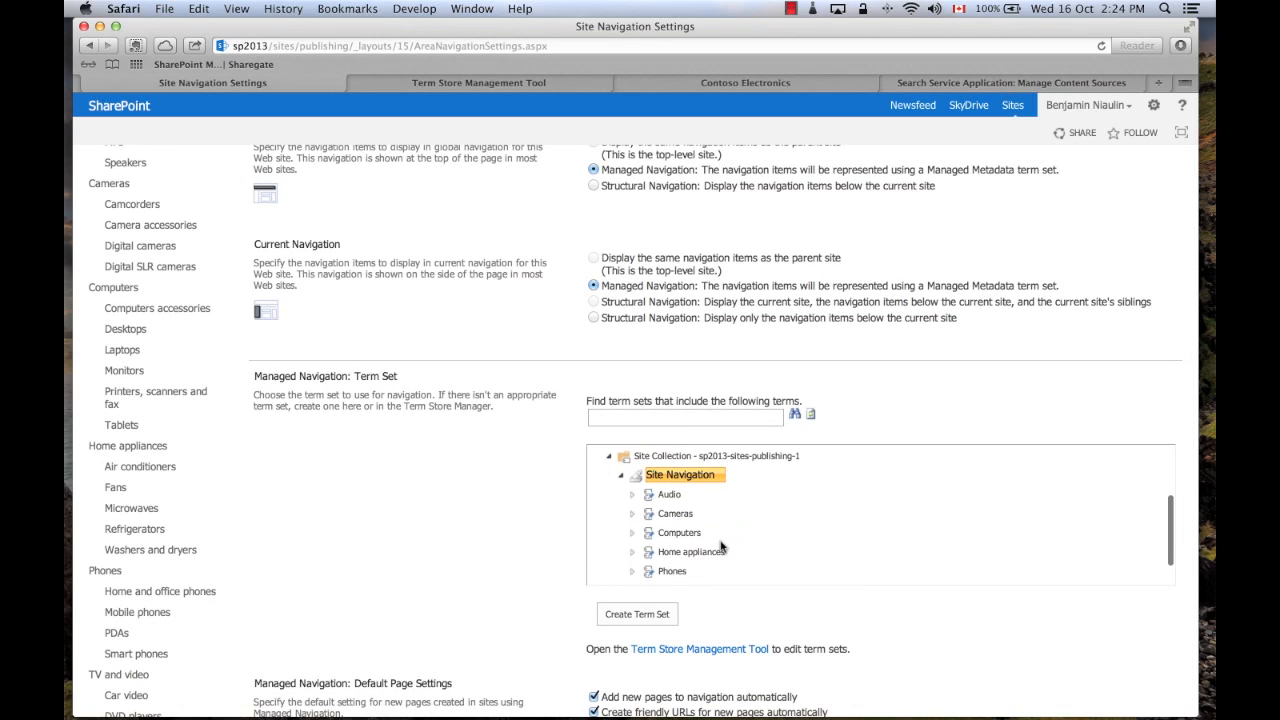
click(632, 494)
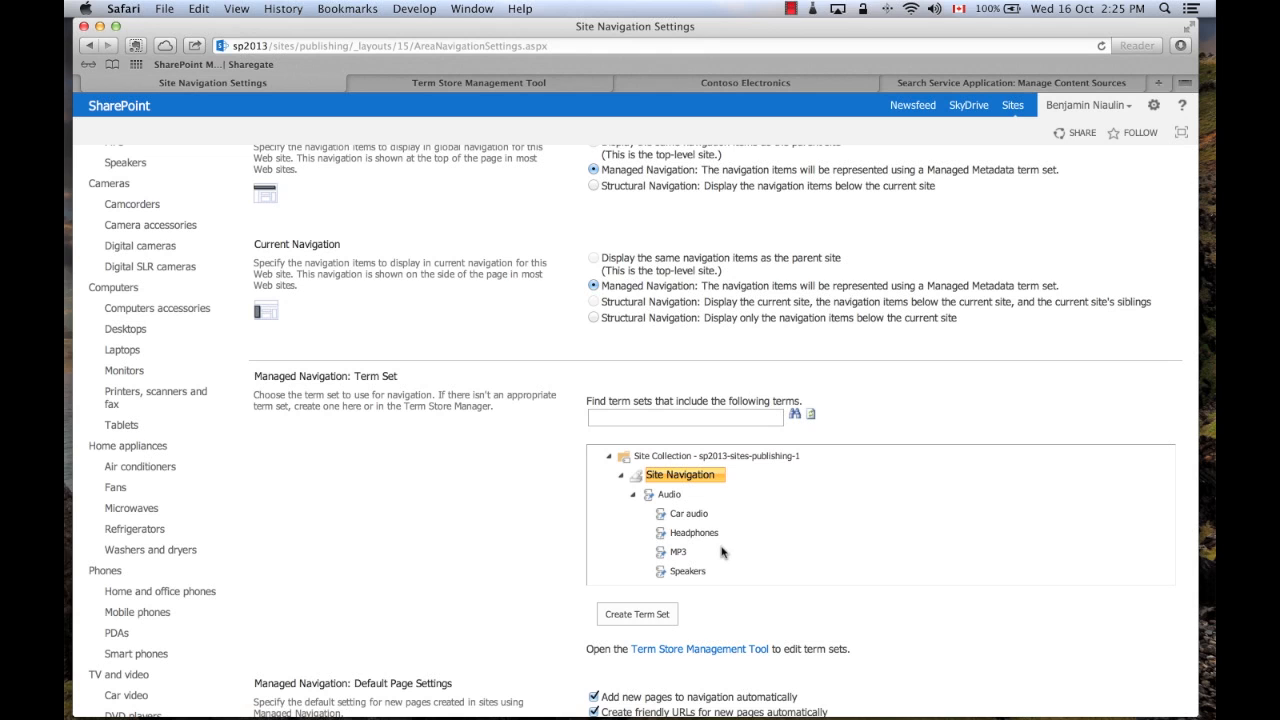
scroll(680, 490, down, 2)
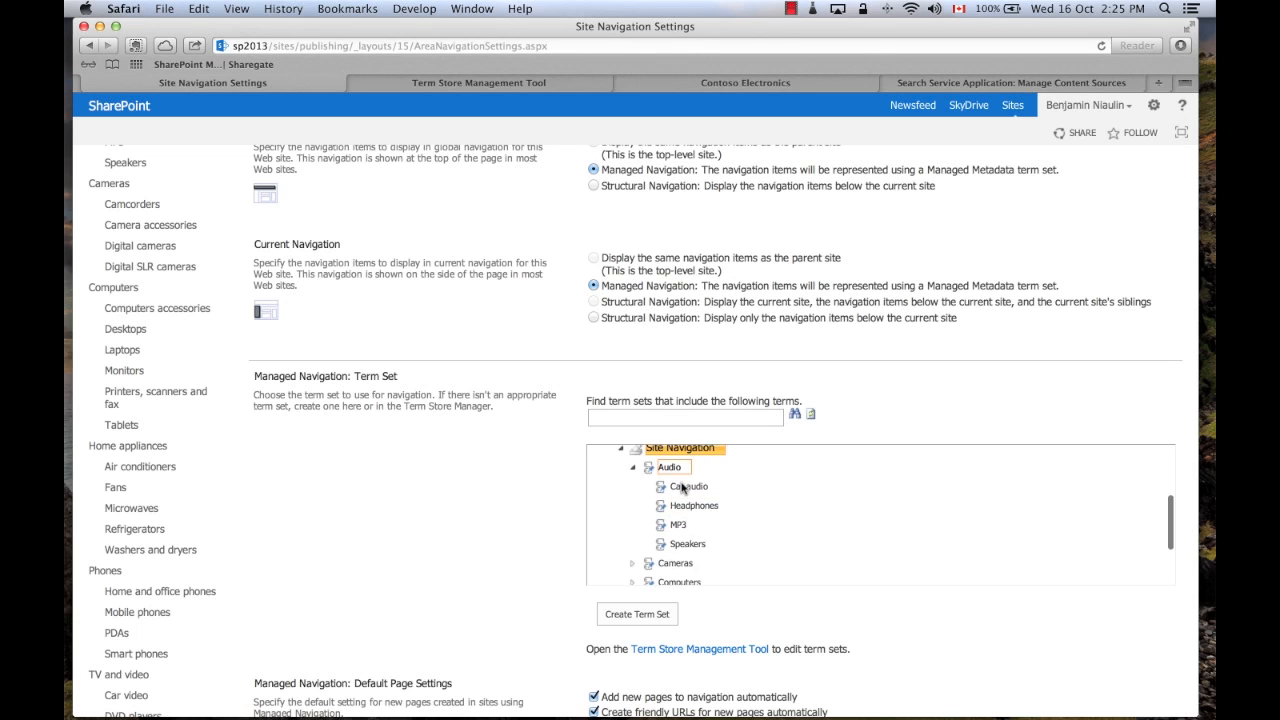
scroll(680, 490, down, 3)
scroll(688, 489, up, 5)
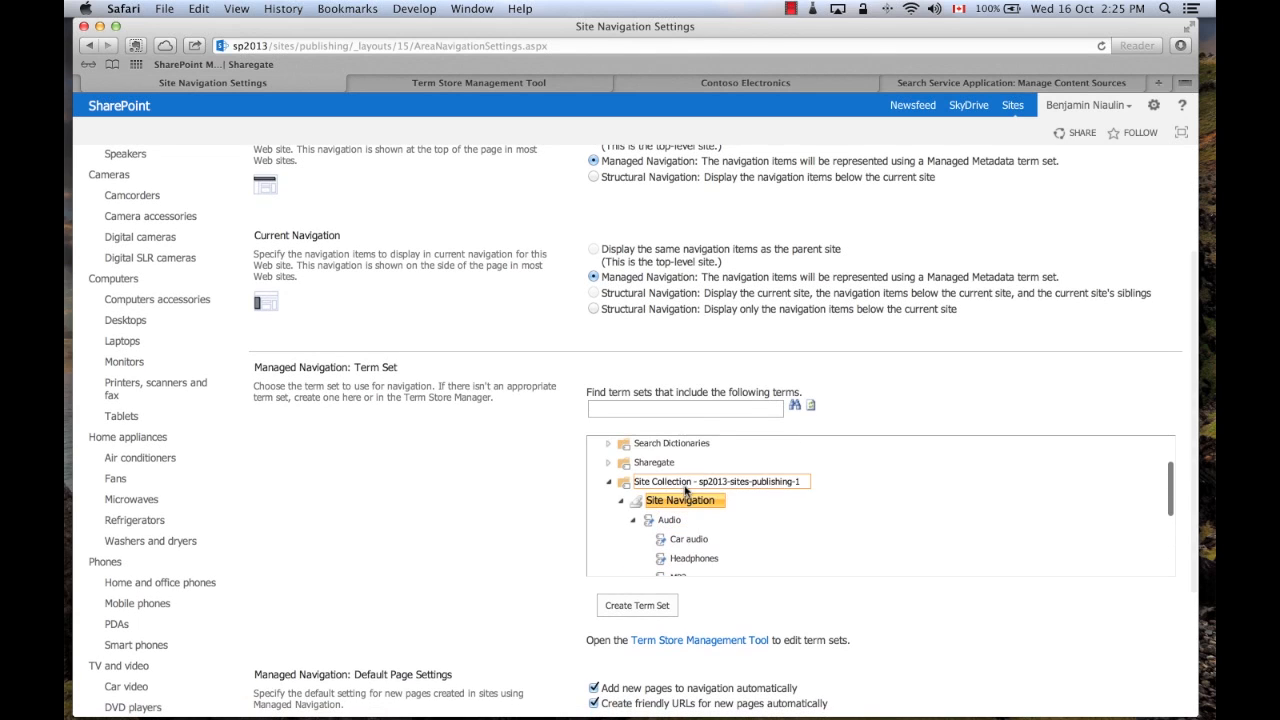
- Open the Term Store Management Tool and view the Site Navigation term set of the publishing site collection and the Contoso group
click(717, 641)
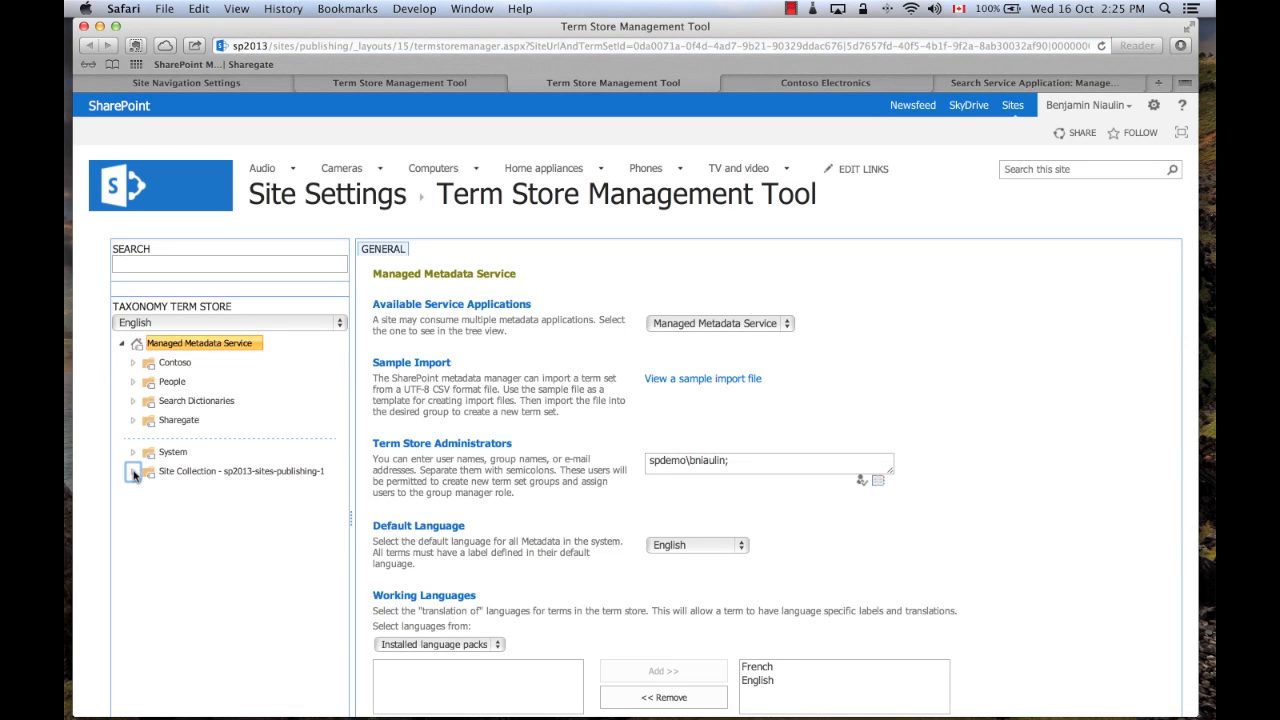
click(133, 471)
click(146, 490)
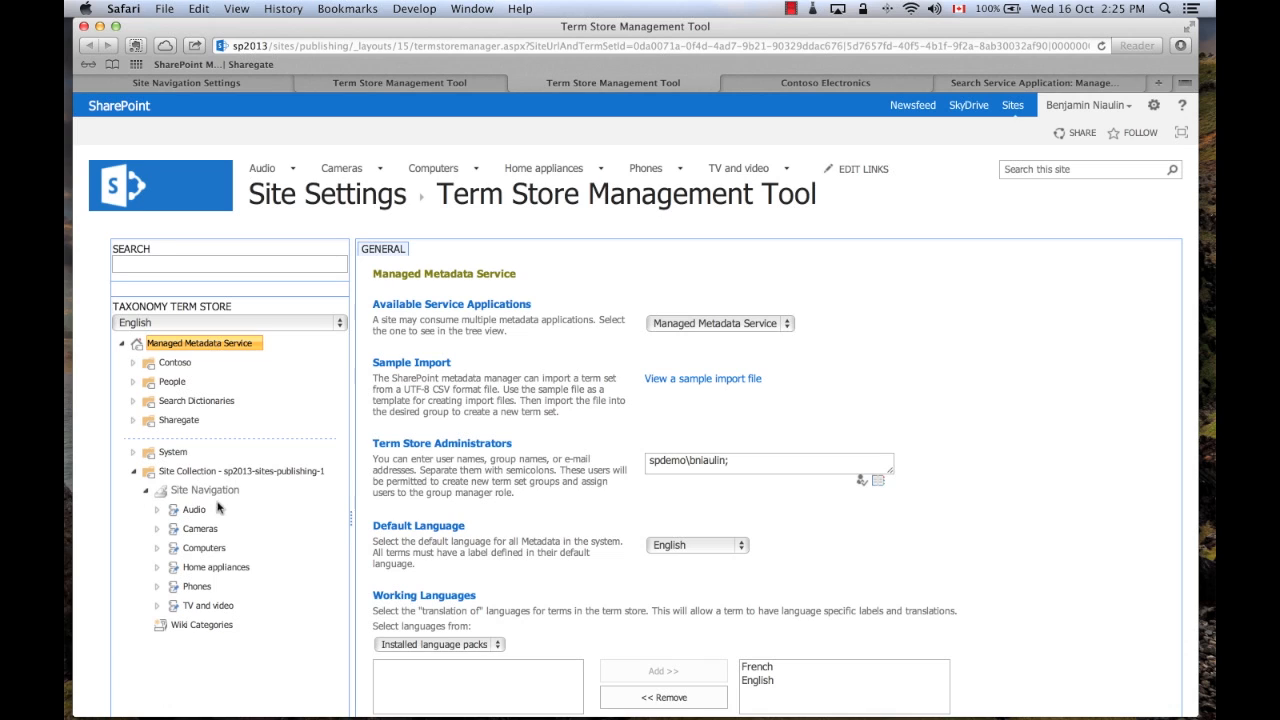
click(246, 490)
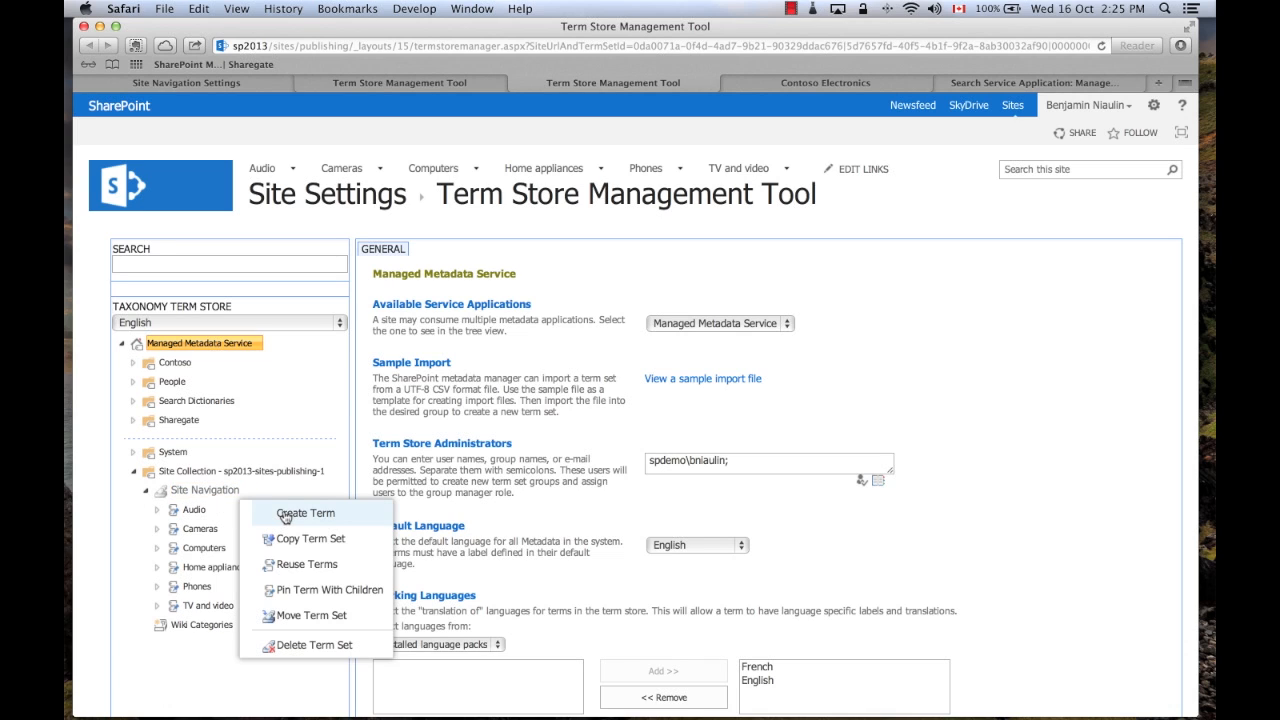
click(134, 543)
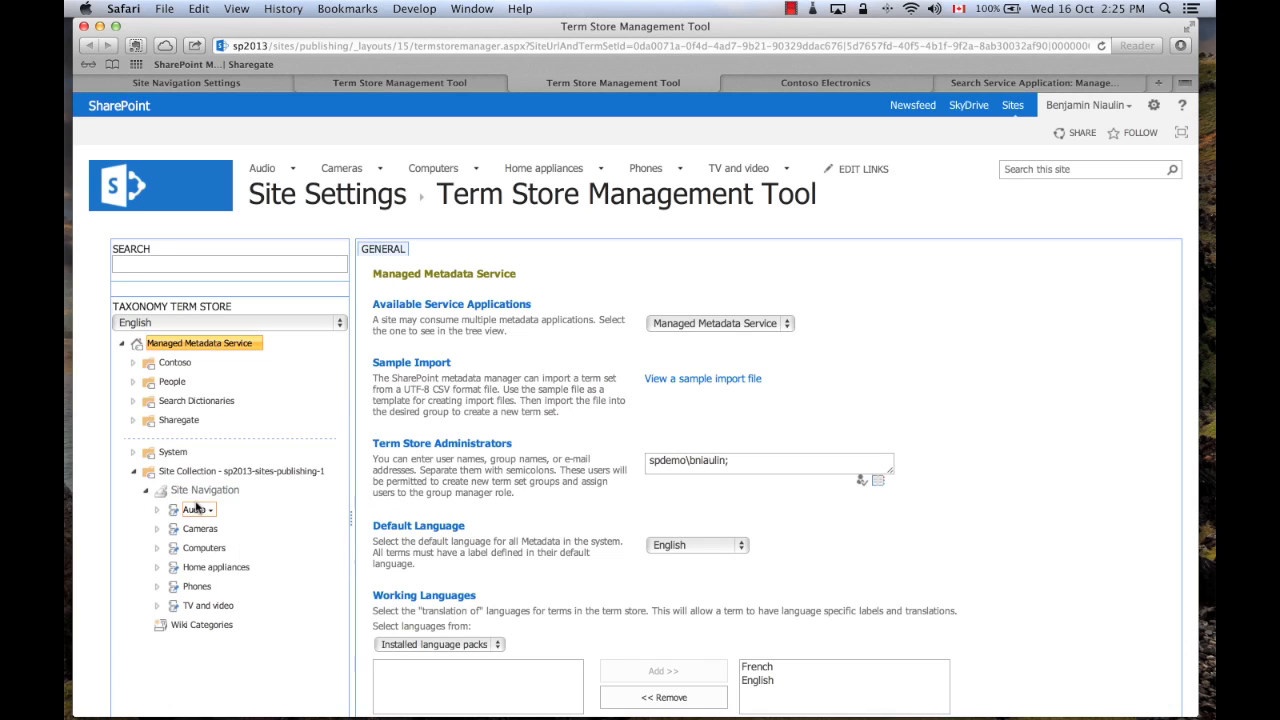
click(132, 364)
click(132, 364)
- Reopen the publishing site's Navigation settings, view the Site Navigation terms, and leave without saving for the site's home page
click(1152, 107)
click(1103, 270)
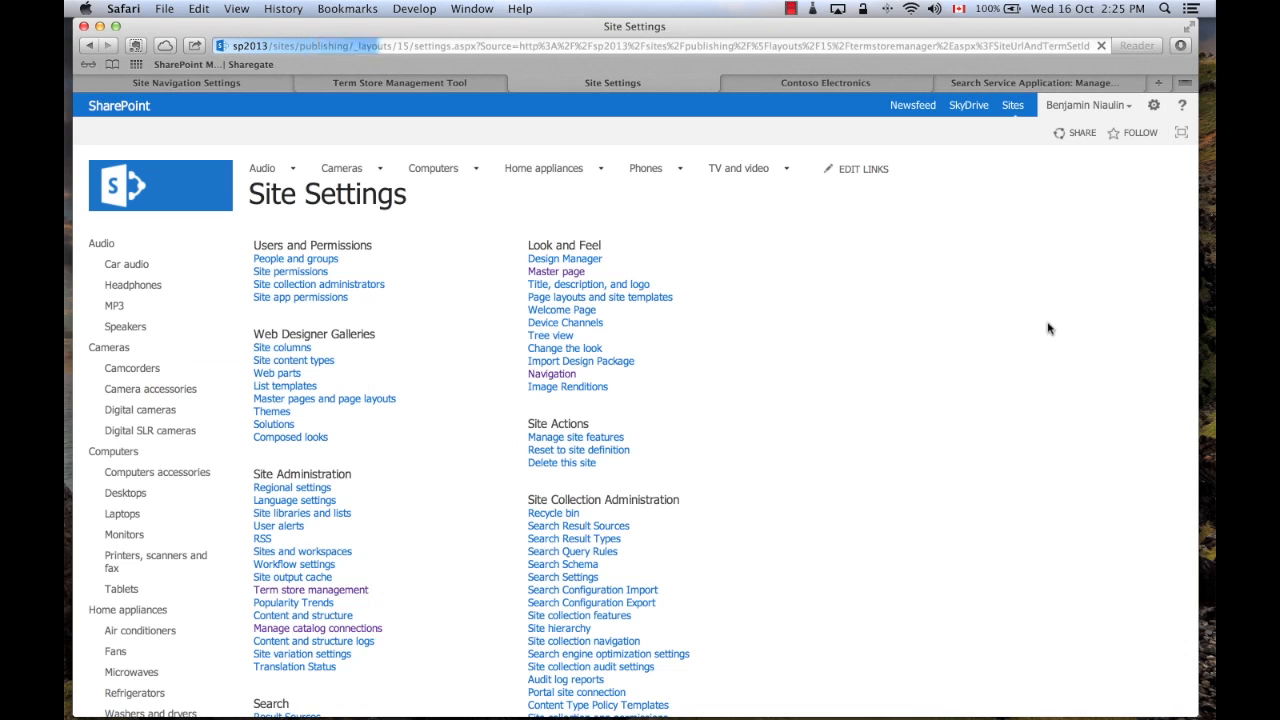
click(558, 374)
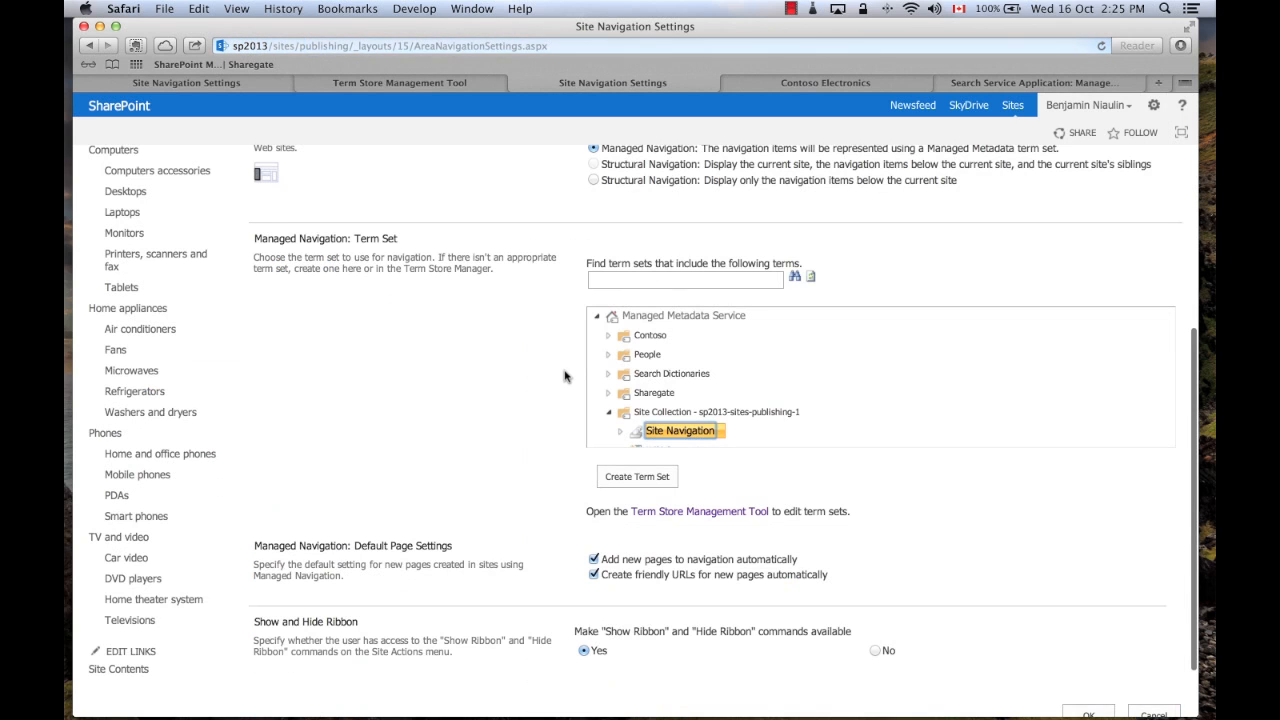
scroll(770, 370, down, 3)
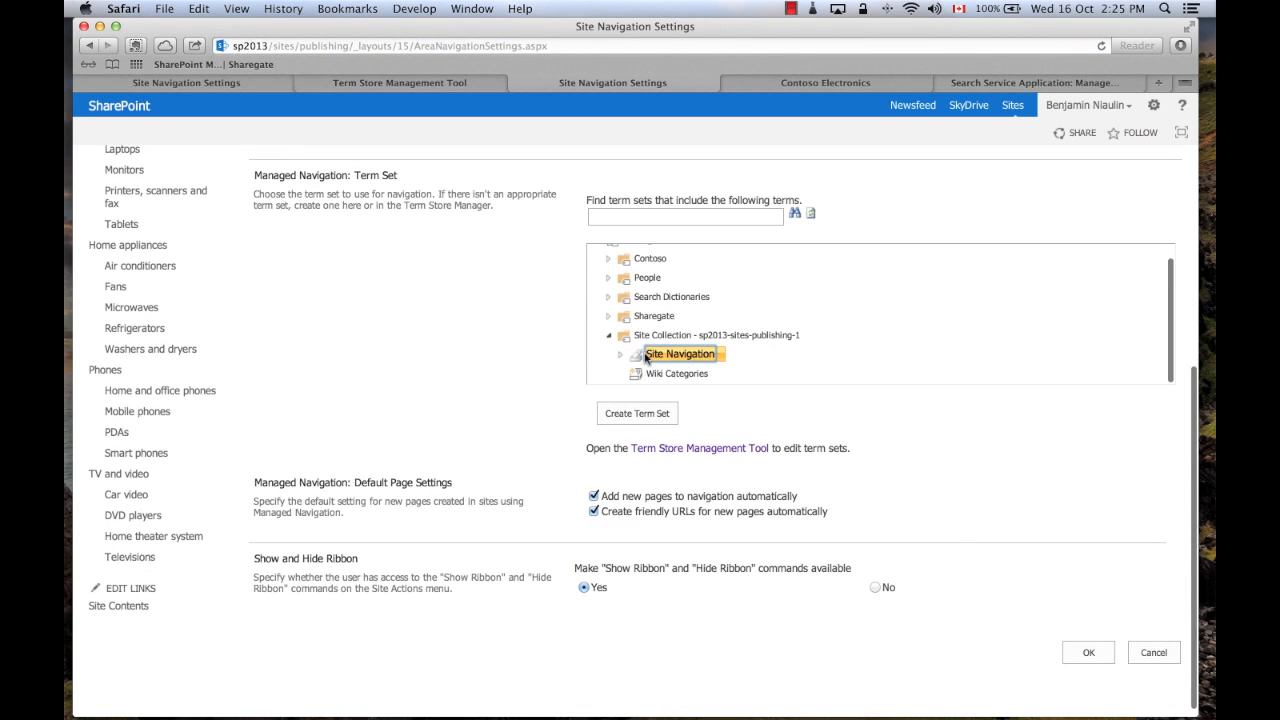
click(620, 356)
click(619, 356)
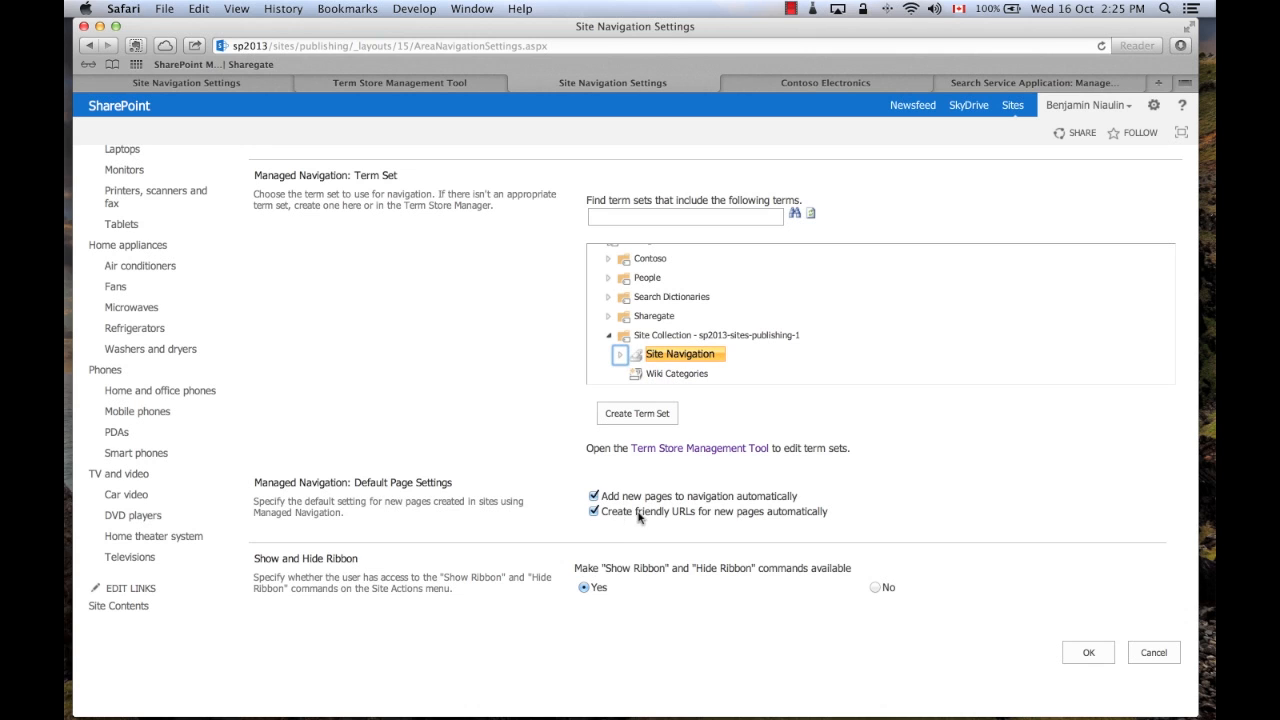
click(620, 355)
scroll(676, 372, down, 3)
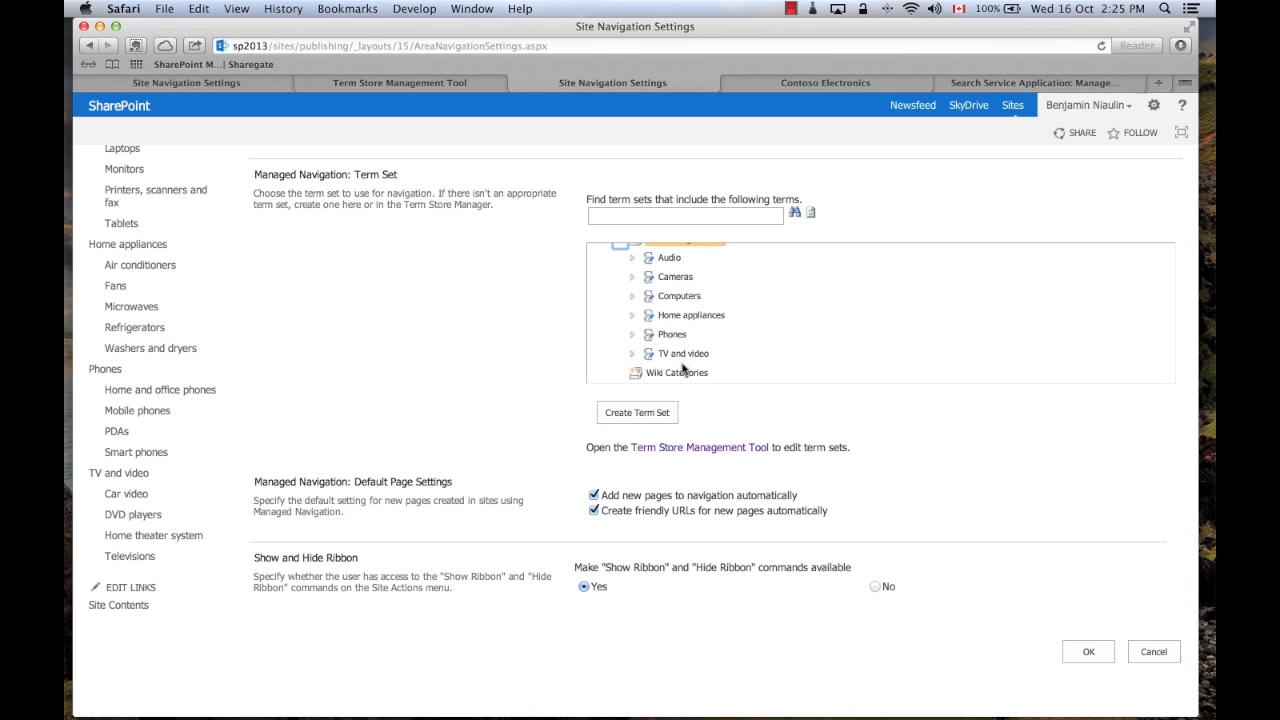
click(1170, 658)
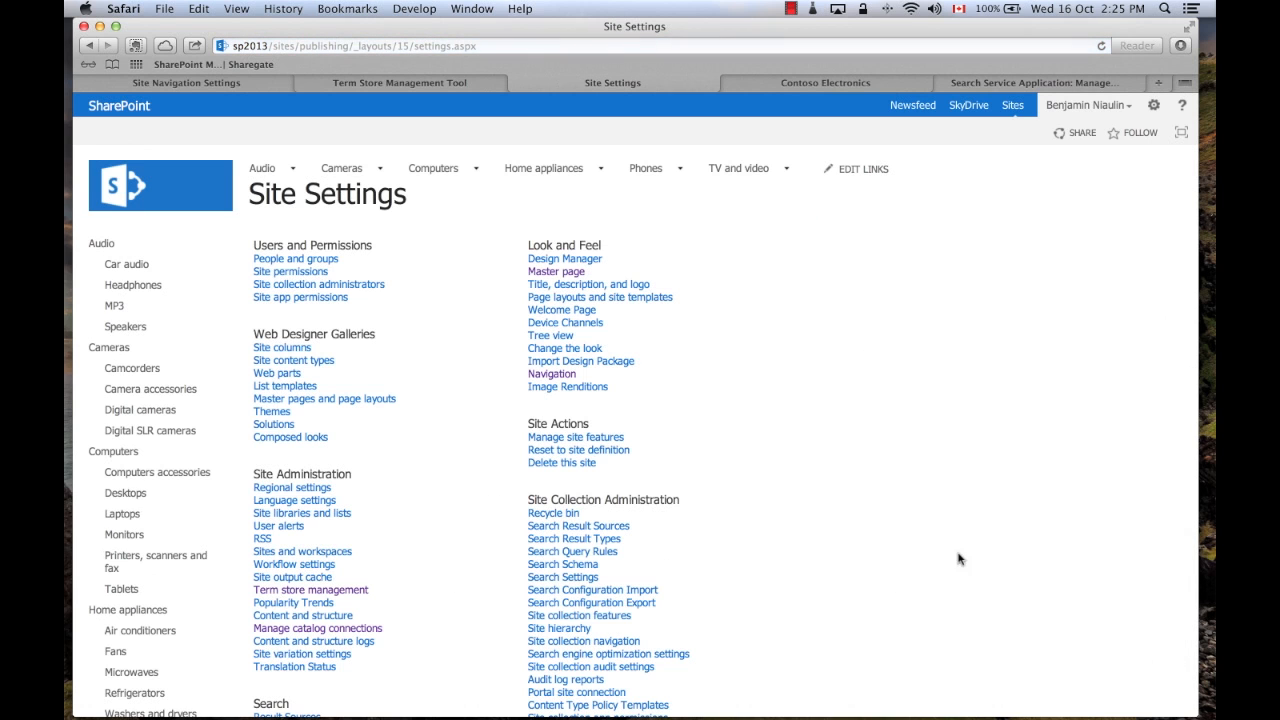
click(140, 192)
- Switch to Keynote and present the slides from "Connect Publishing to Catalog" to the Product Hierarchy and Contoso navigation slide
mouse_move(655, 703)
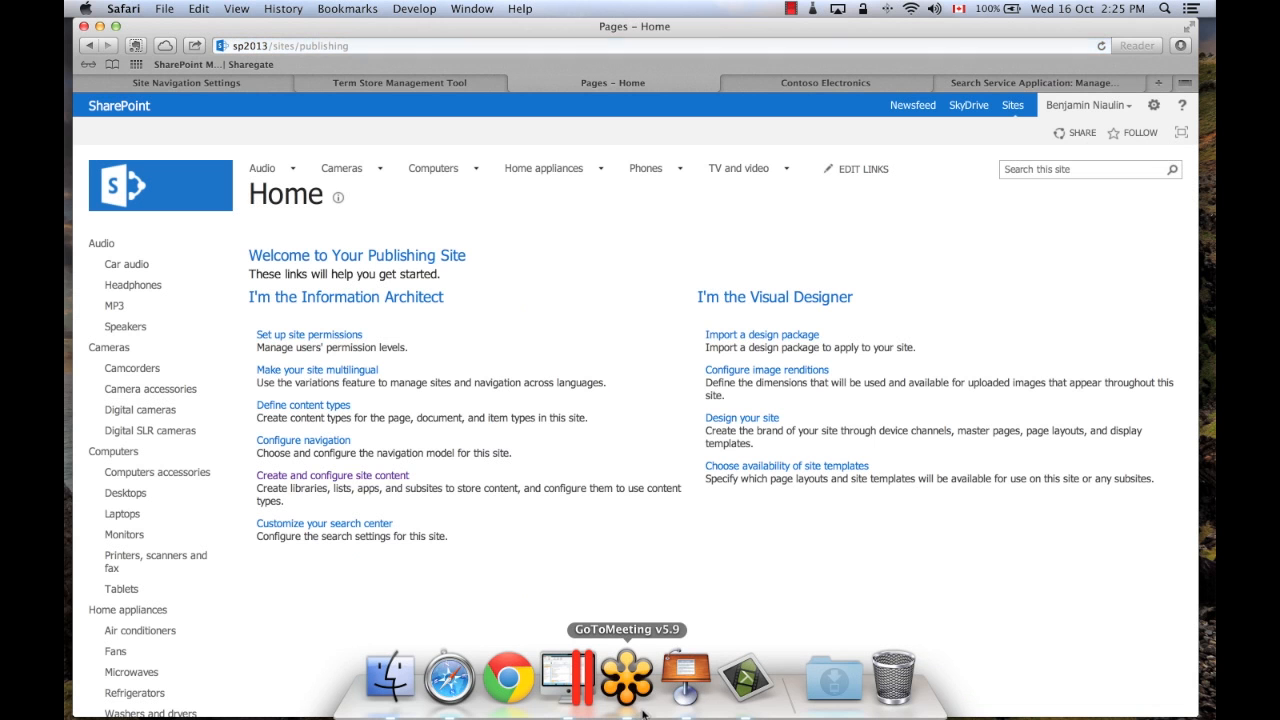
click(686, 678)
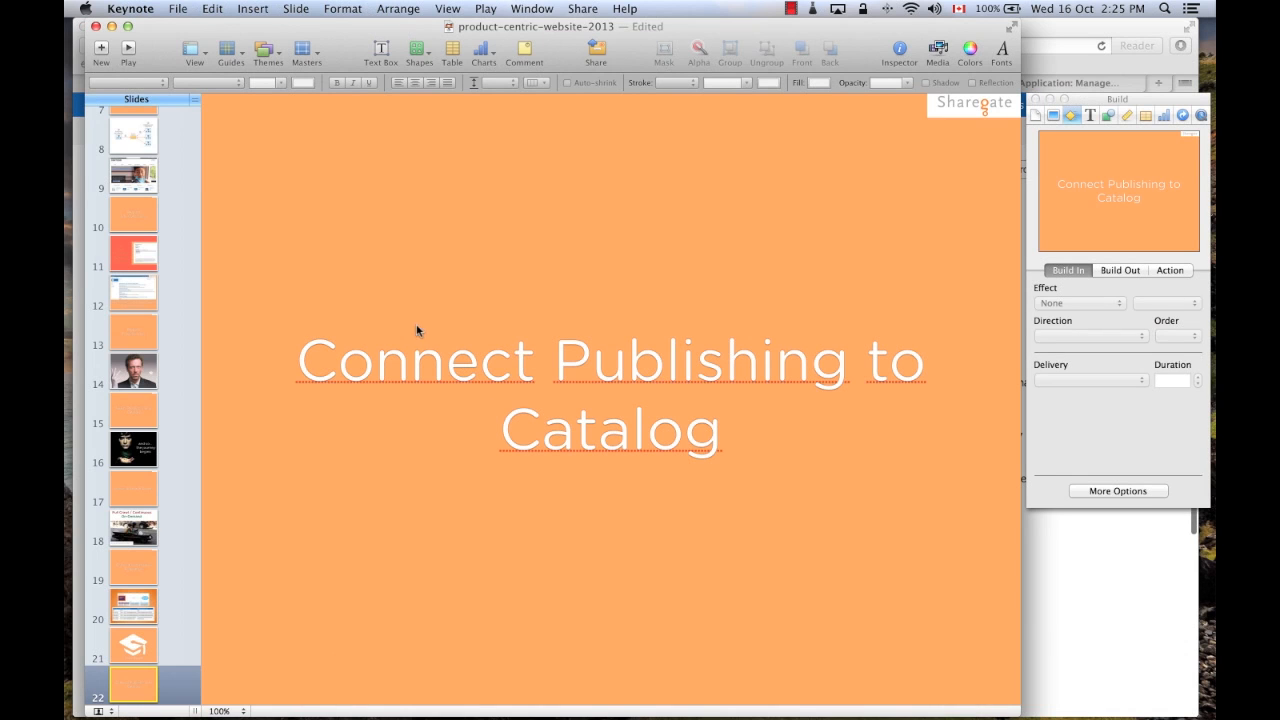
click(127, 52)
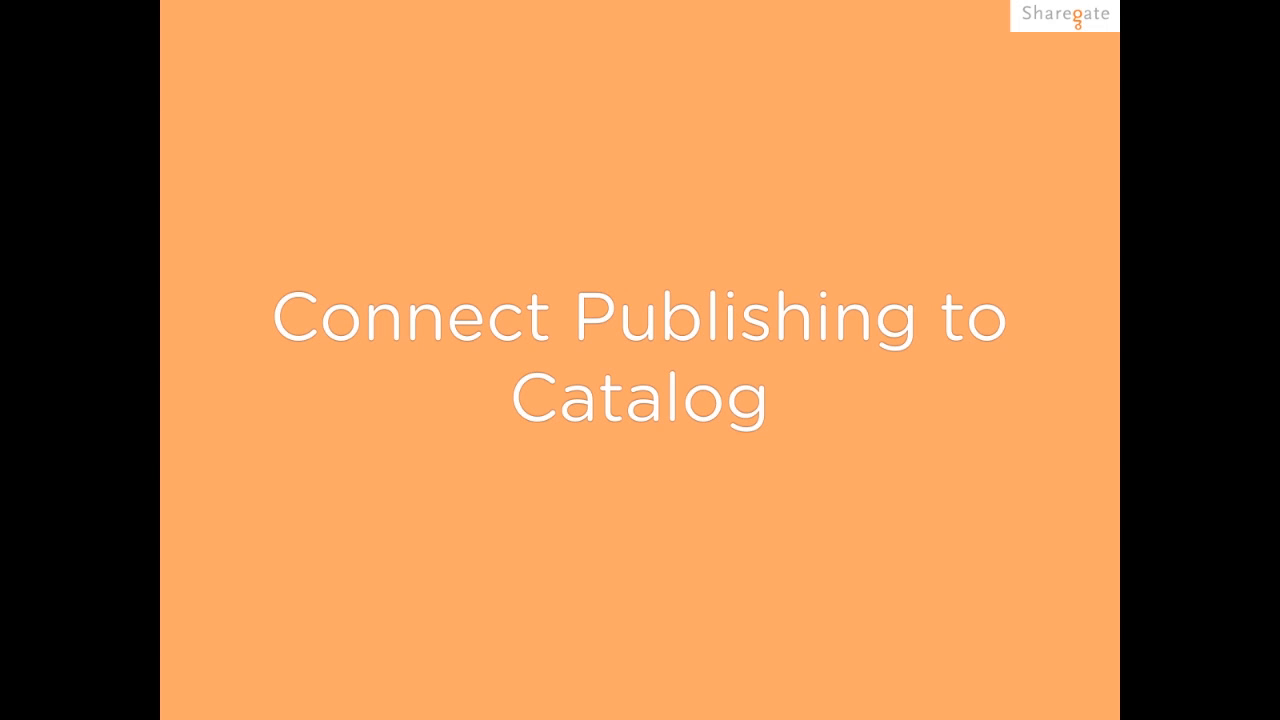
key(Right)
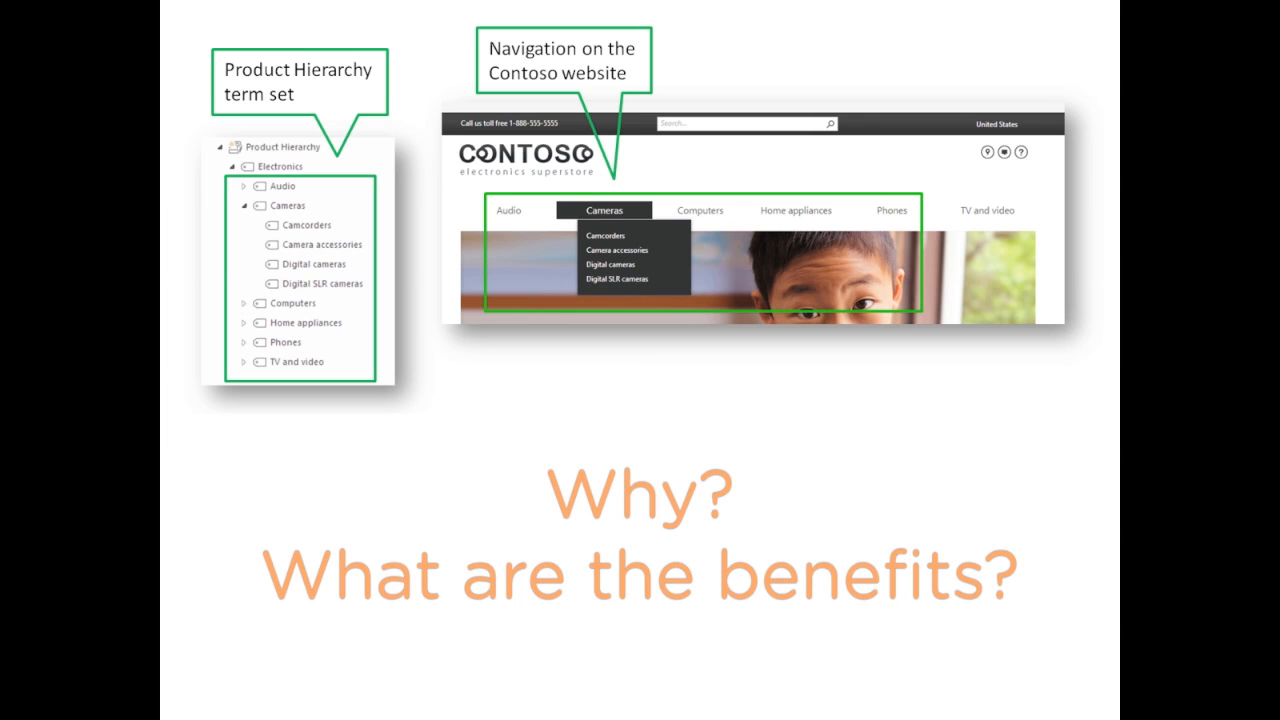
key(Escape)
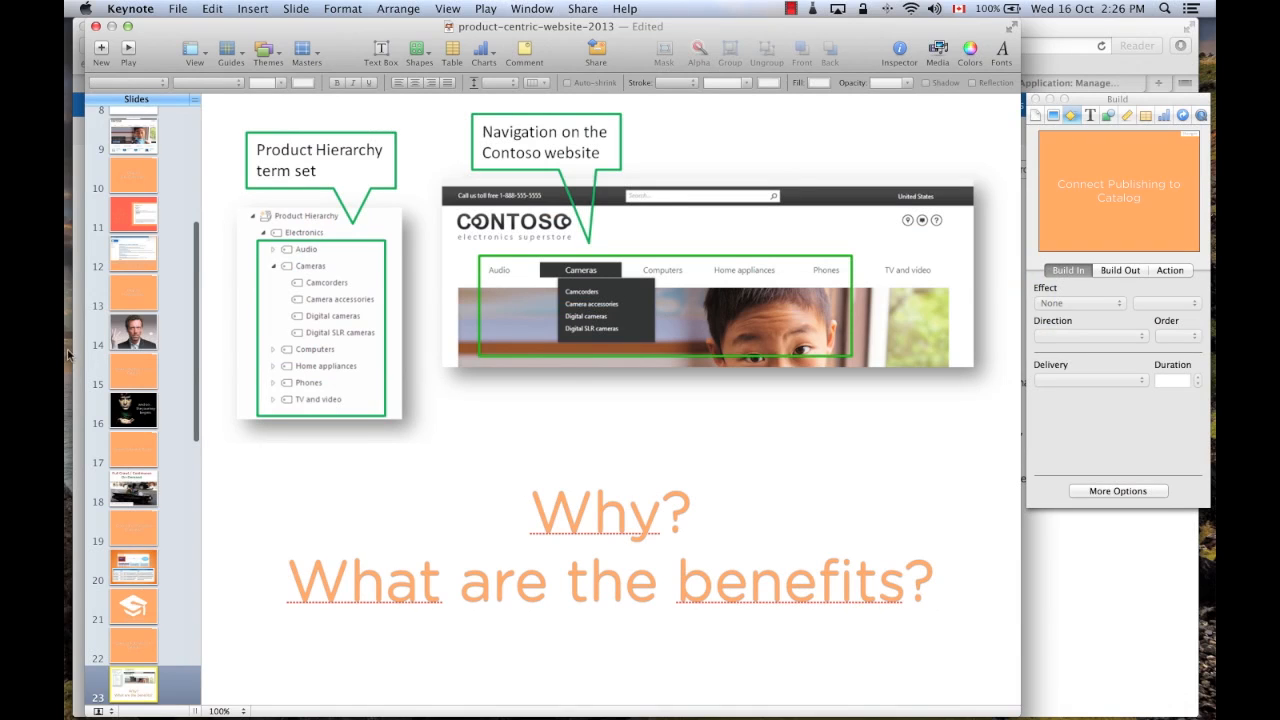
- Switch back to Safari, open the Digital cameras page under Cameras, and examine its friendly URL
click(490, 693)
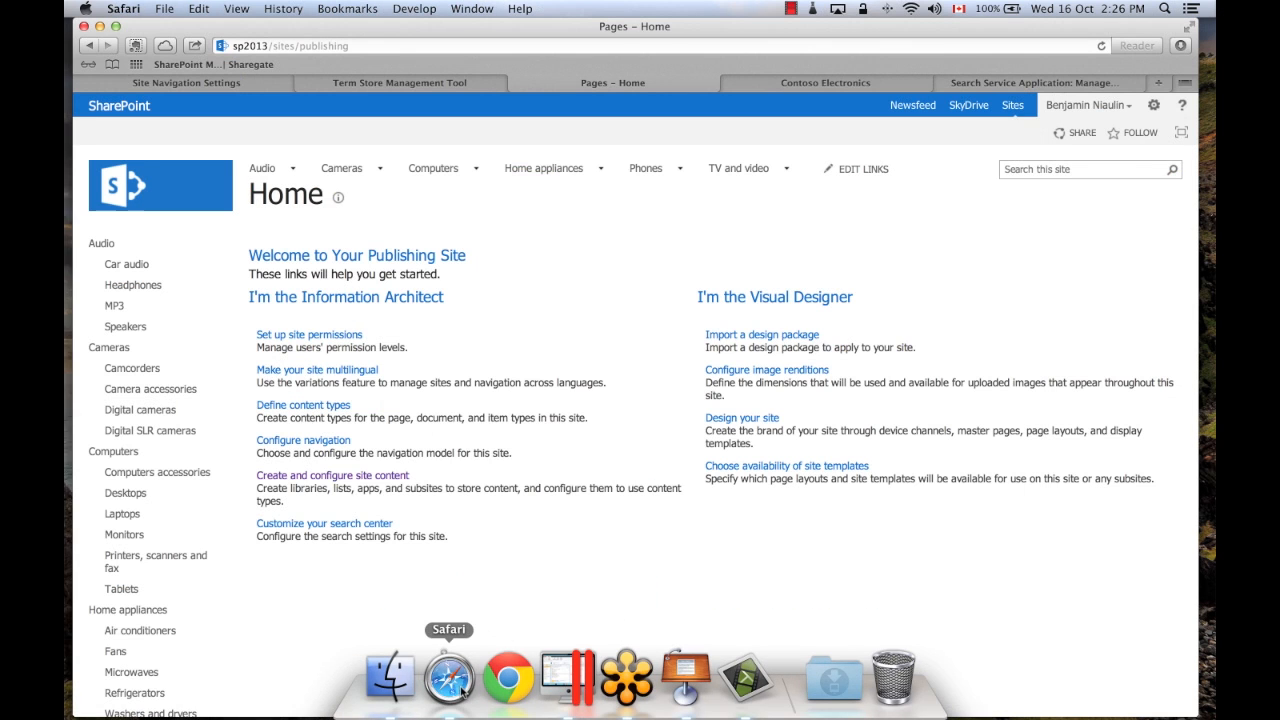
mouse_move(356, 178)
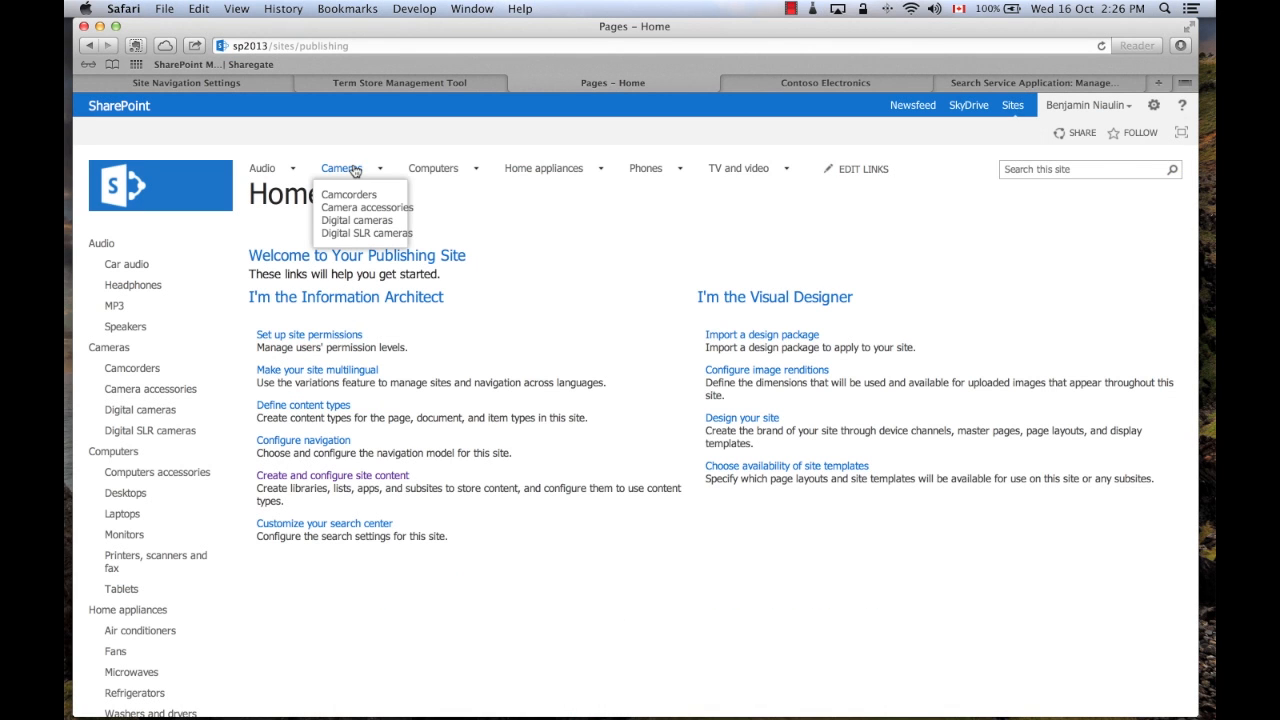
click(350, 221)
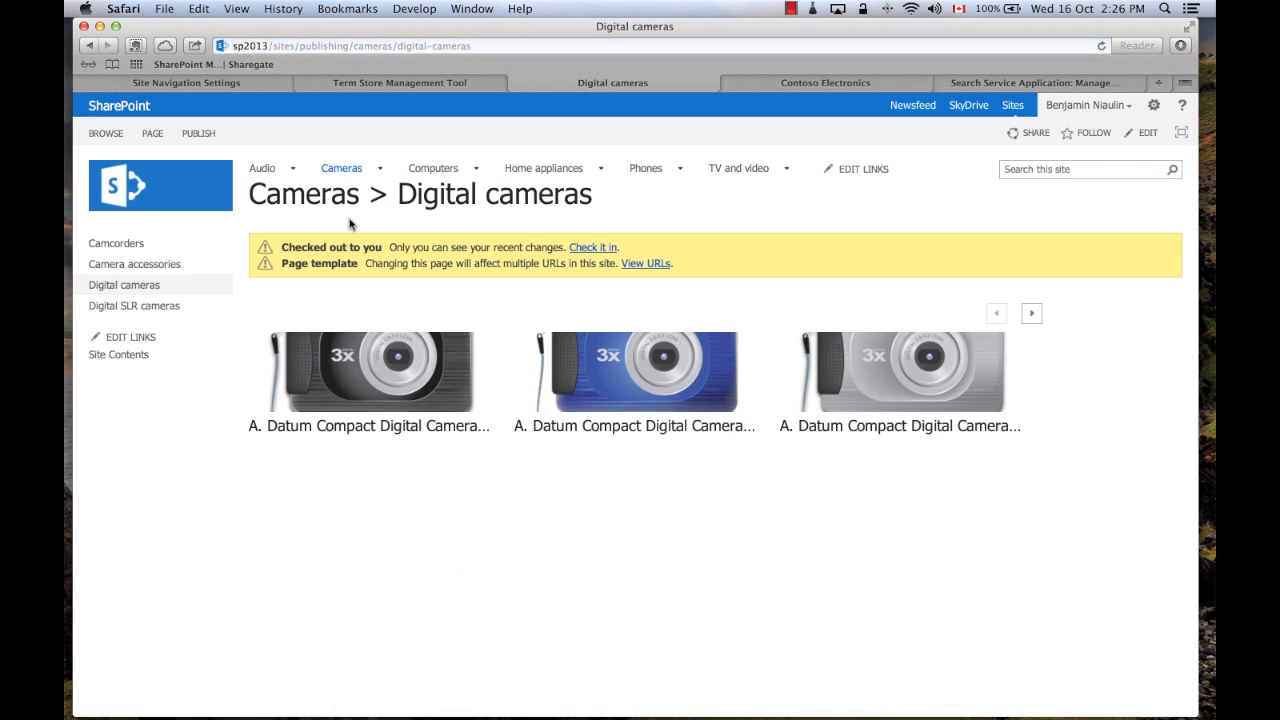
click(471, 47)
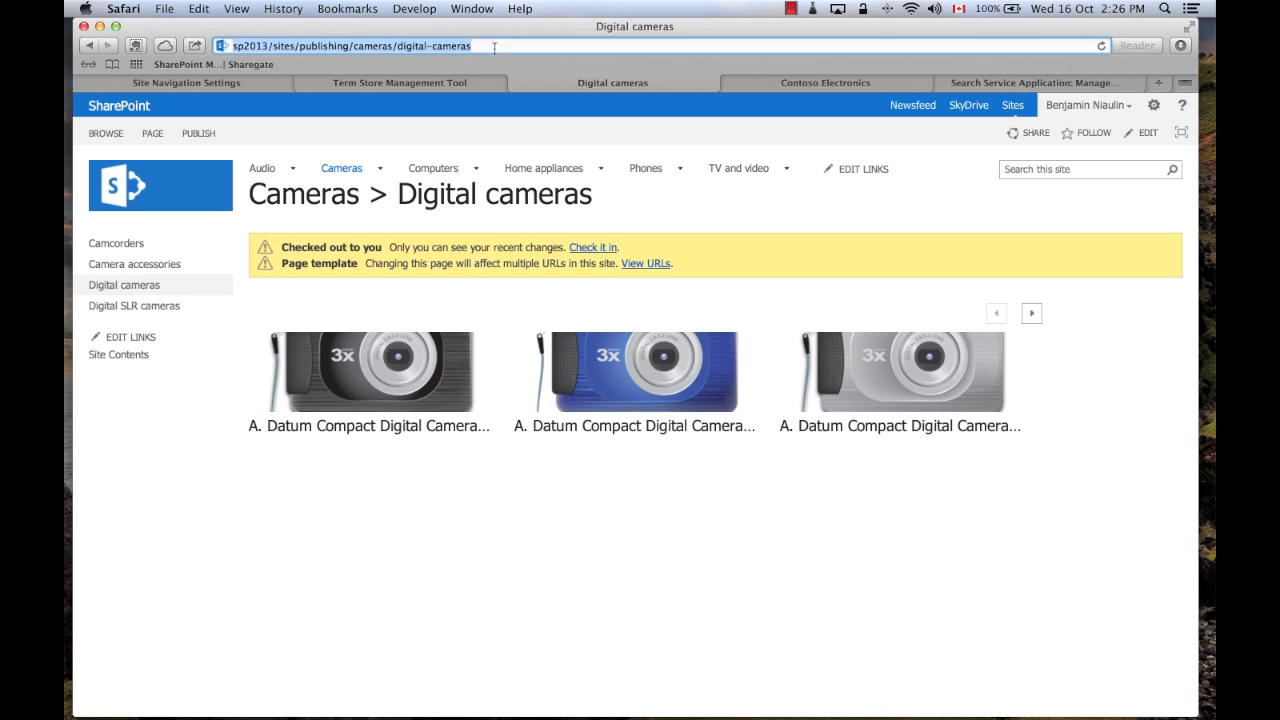
click(513, 44)
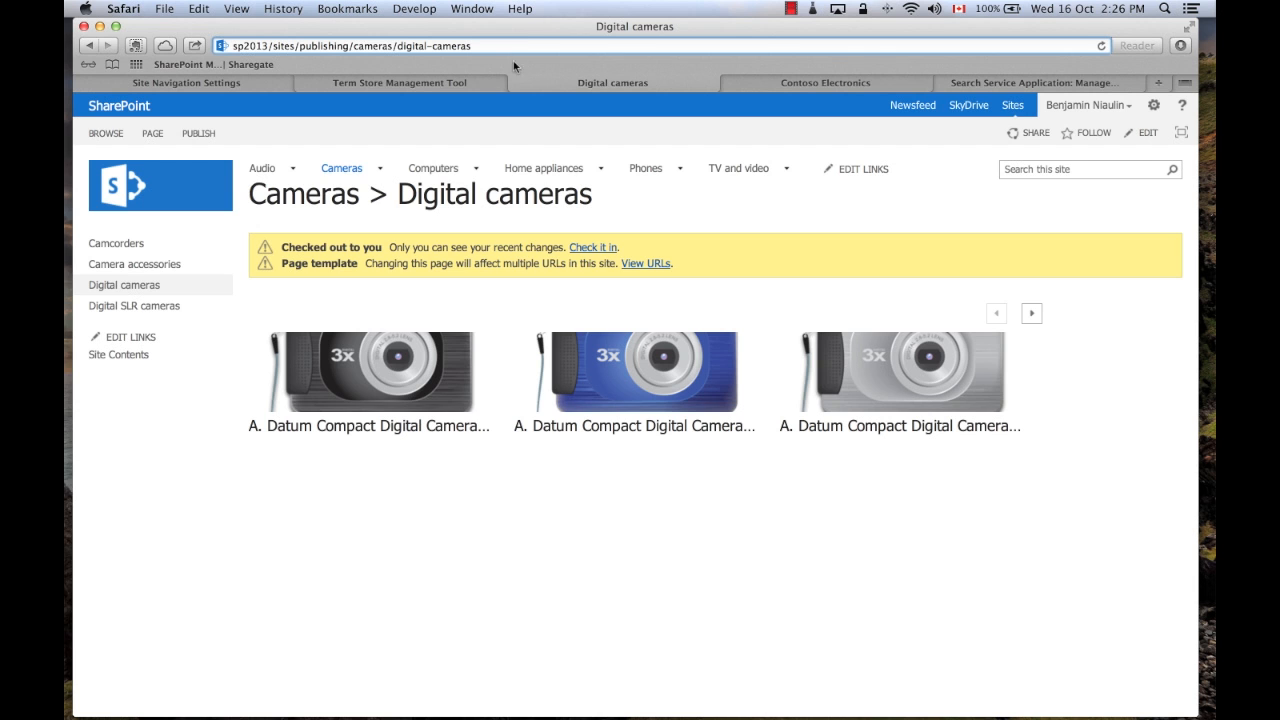
- Open the black A. Datum Compact Digital Camera item and highlight the last segment of its page URL
click(421, 386)
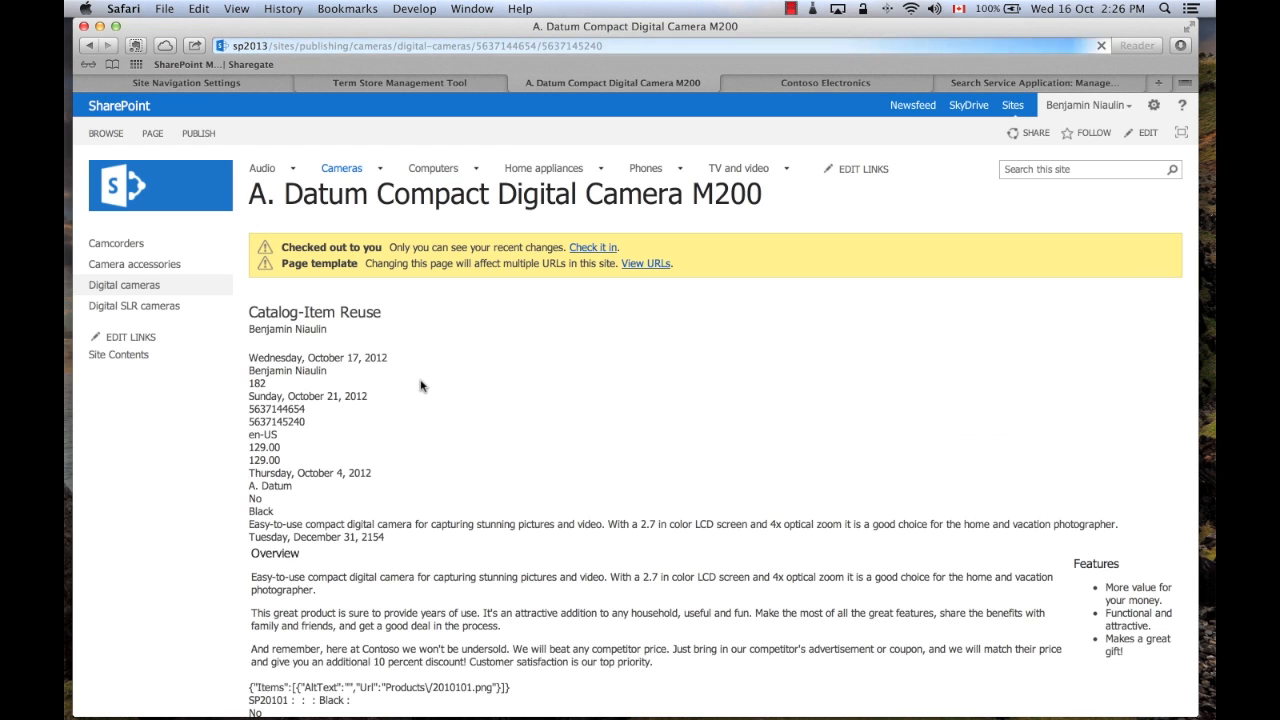
scroll(371, 333, up, 1)
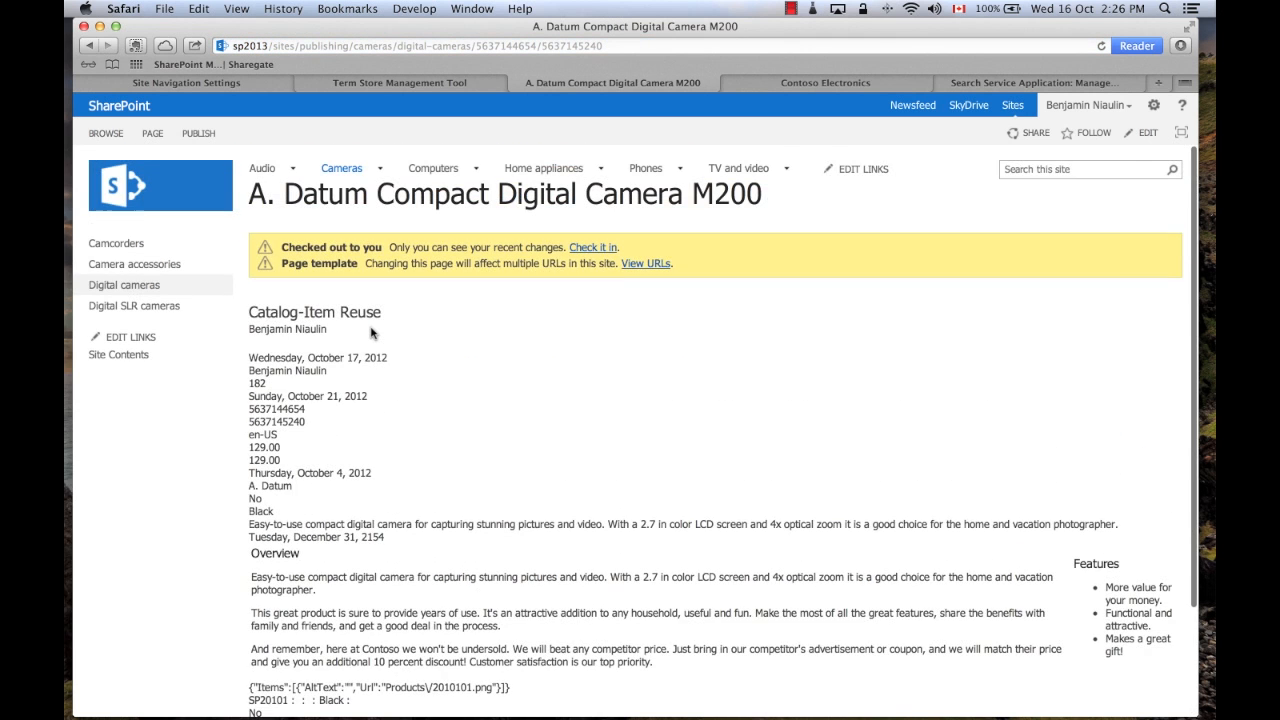
click(481, 45)
drag(476, 45, 667, 48)
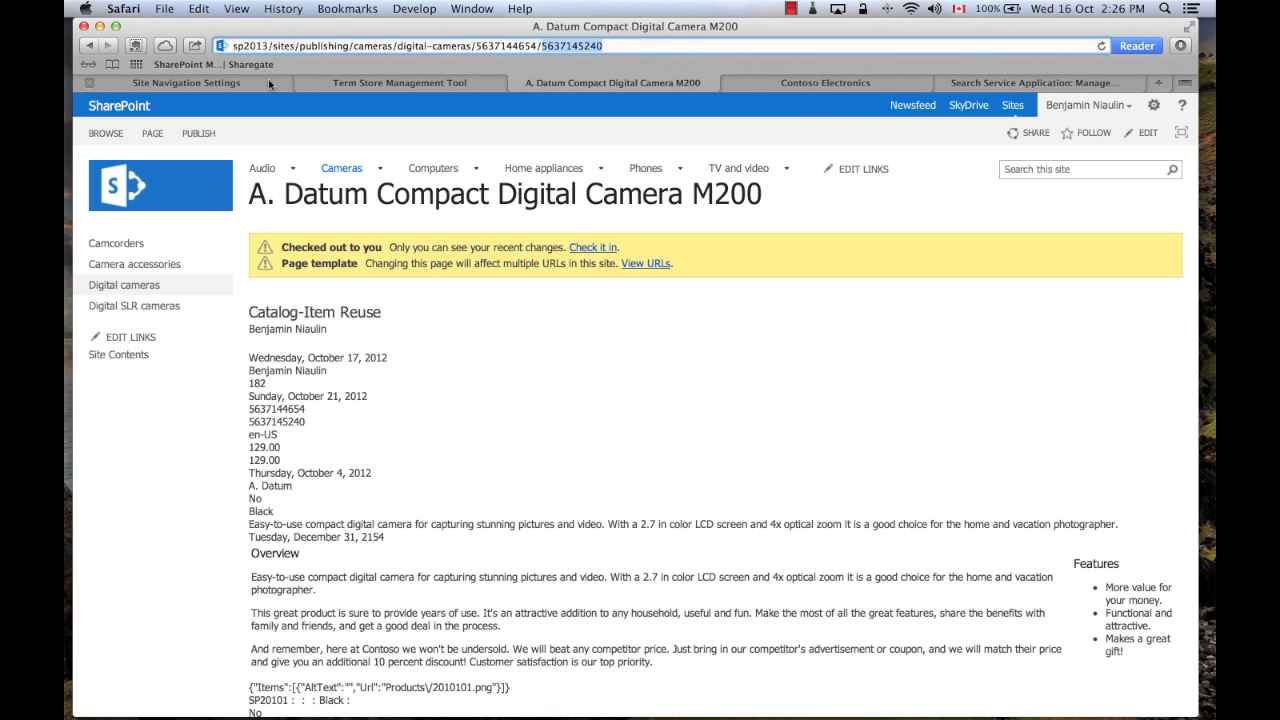
- Close the Term Store Management Tool tab and return to the publishing site's home page in the first tab
click(302, 82)
click(221, 83)
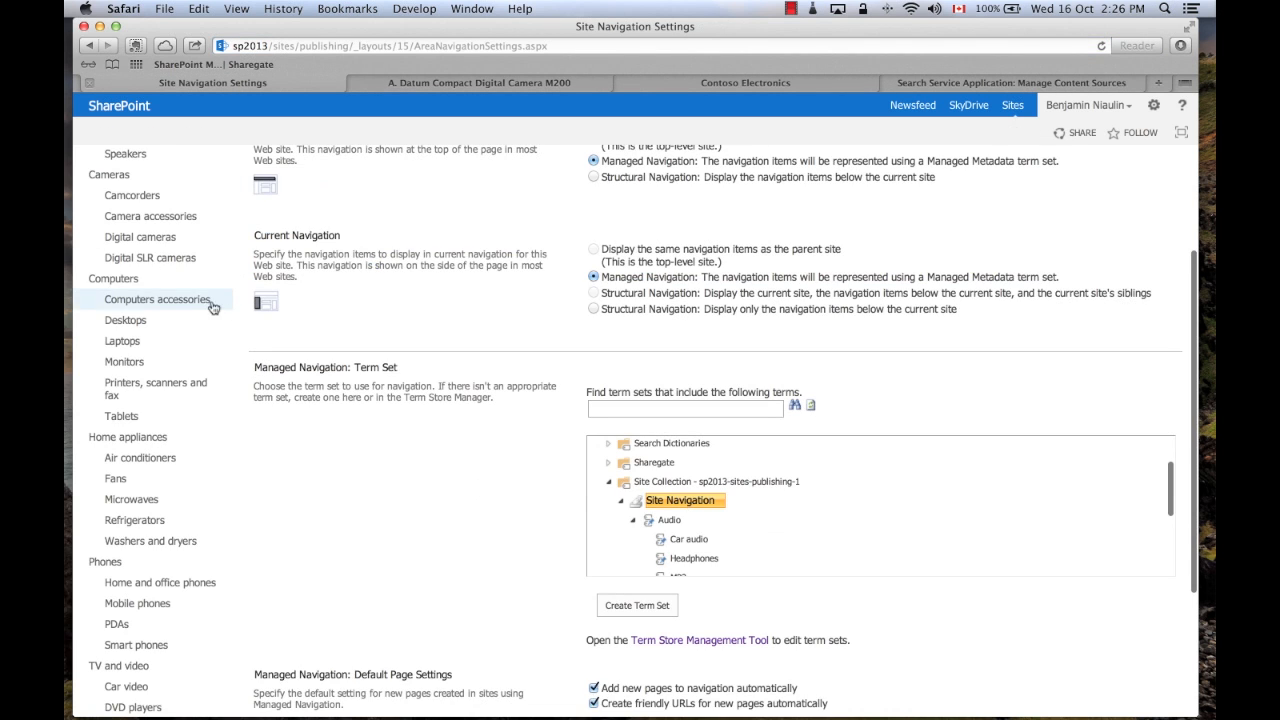
- Switch to Keynote and present the slides from the Product Hierarchy slide up to "ok so I may have prepared this before"
mouse_move(640, 705)
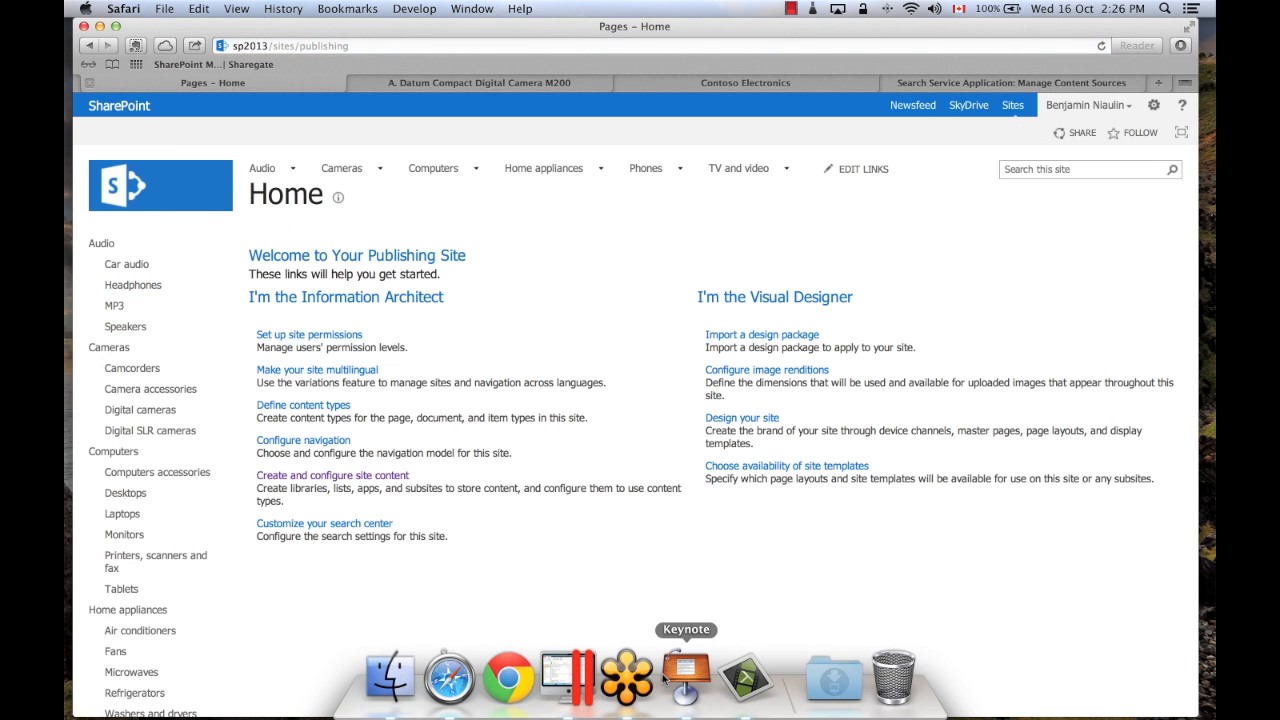
click(686, 678)
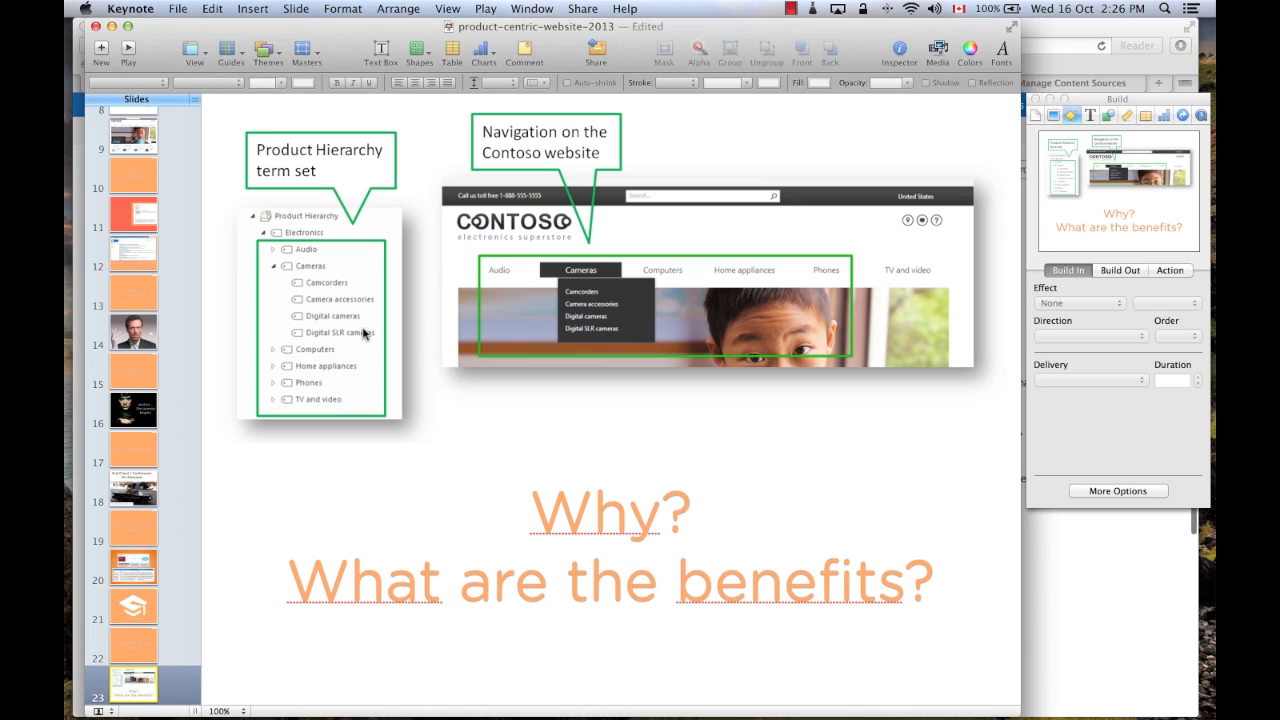
click(128, 48)
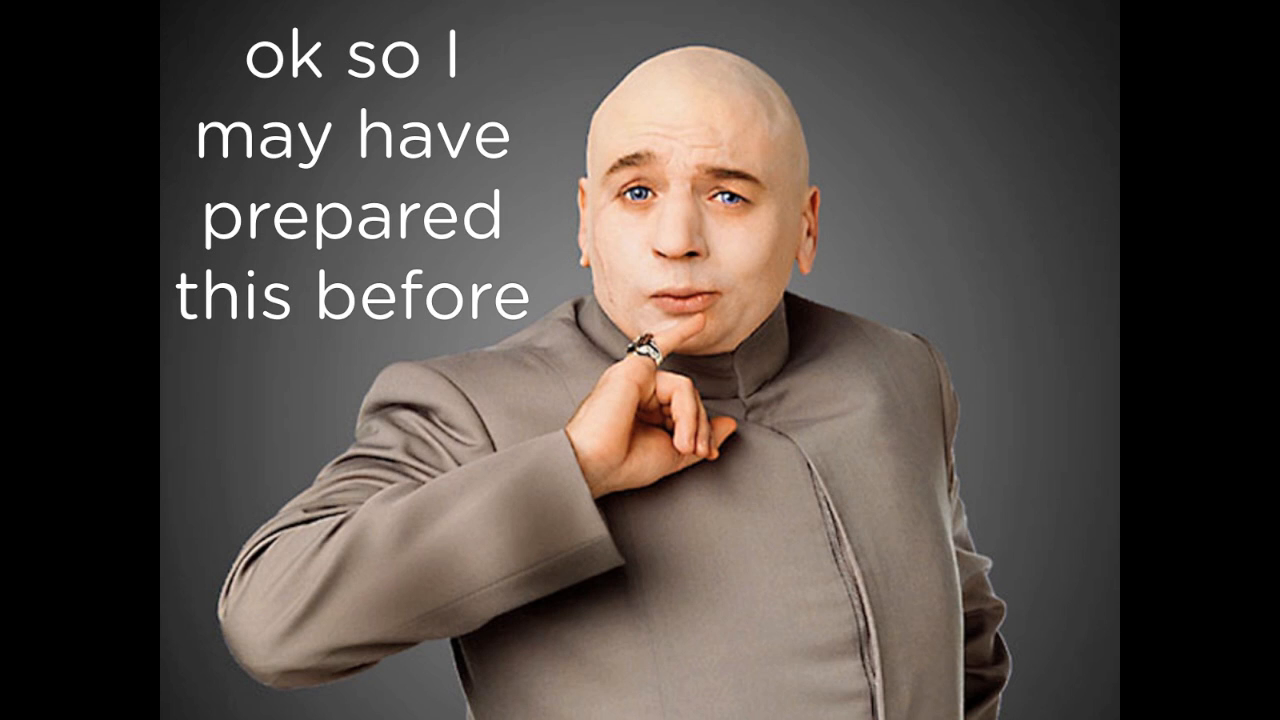
key(Escape)
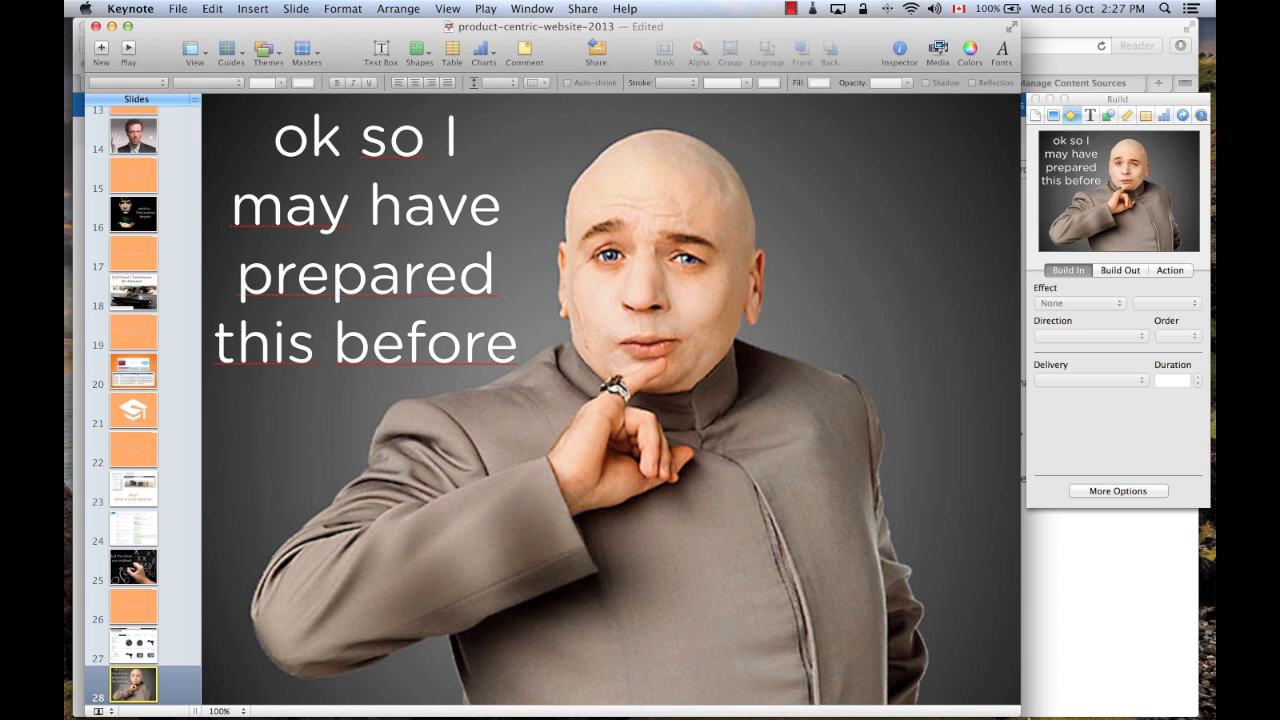
- Switch to Safari and set both the site master page and system master page of the publishing site to ContosoElectronicsMaster
click(1062, 30)
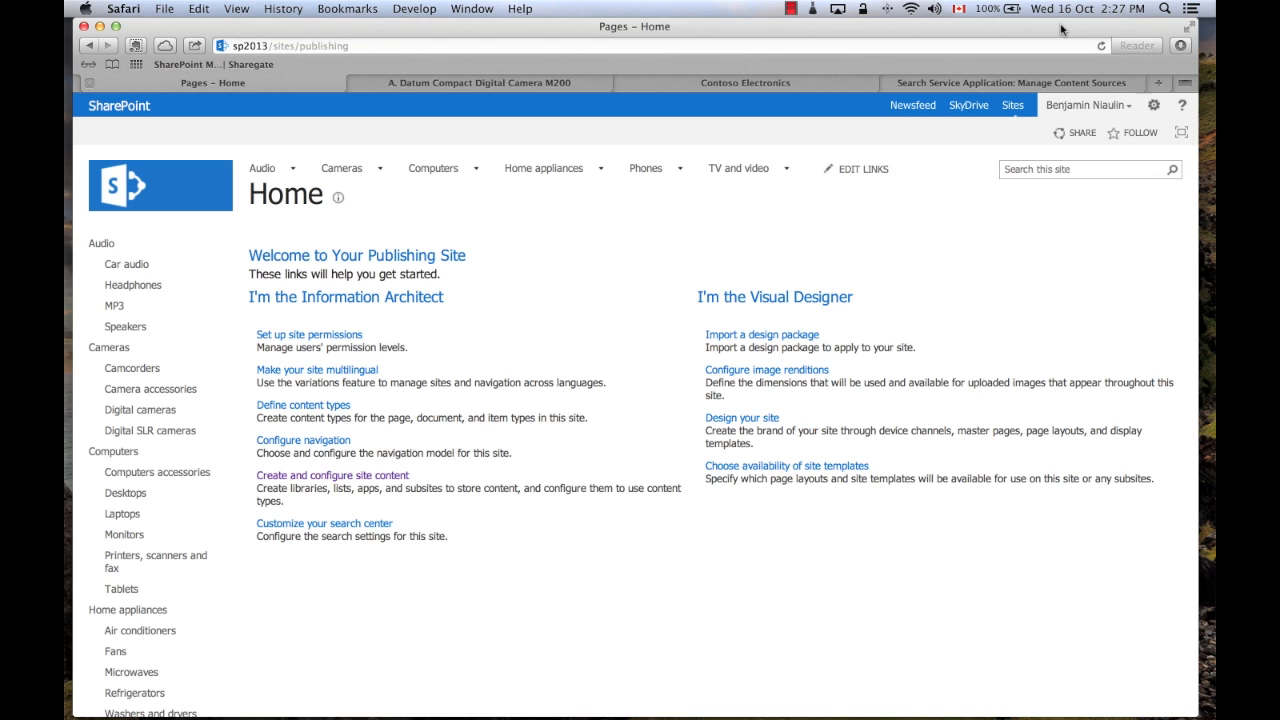
click(1154, 105)
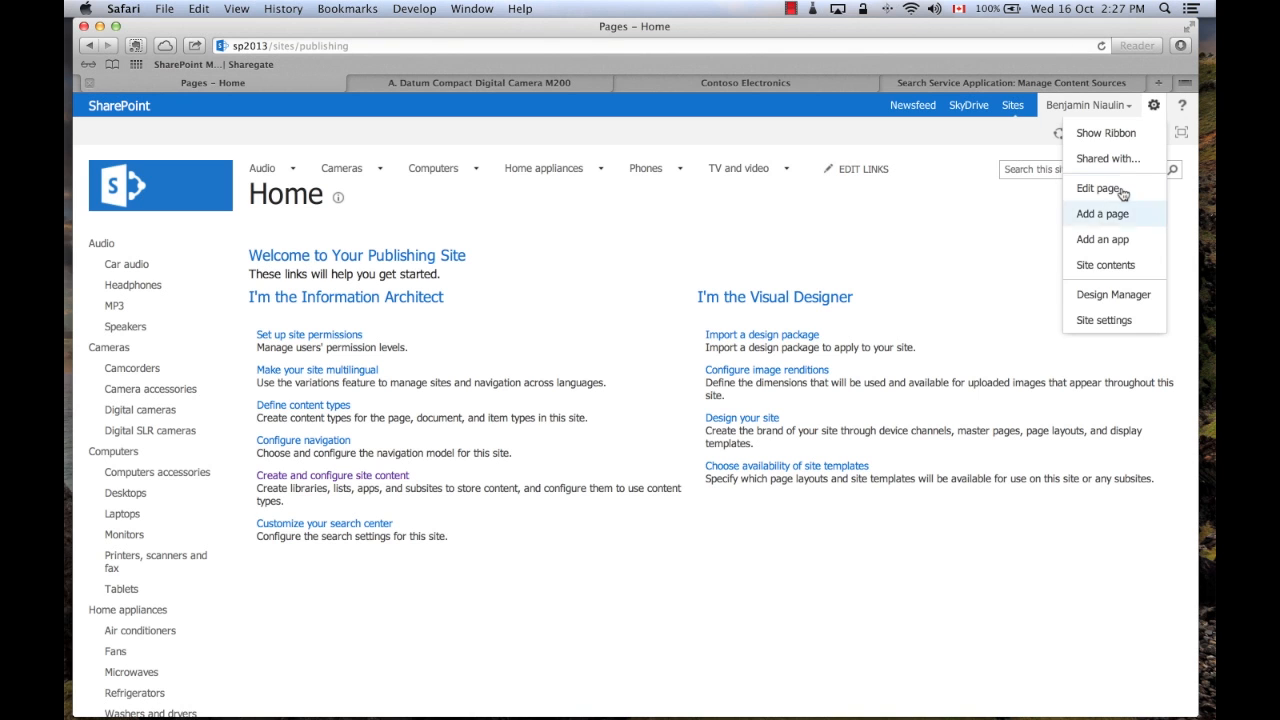
click(1118, 318)
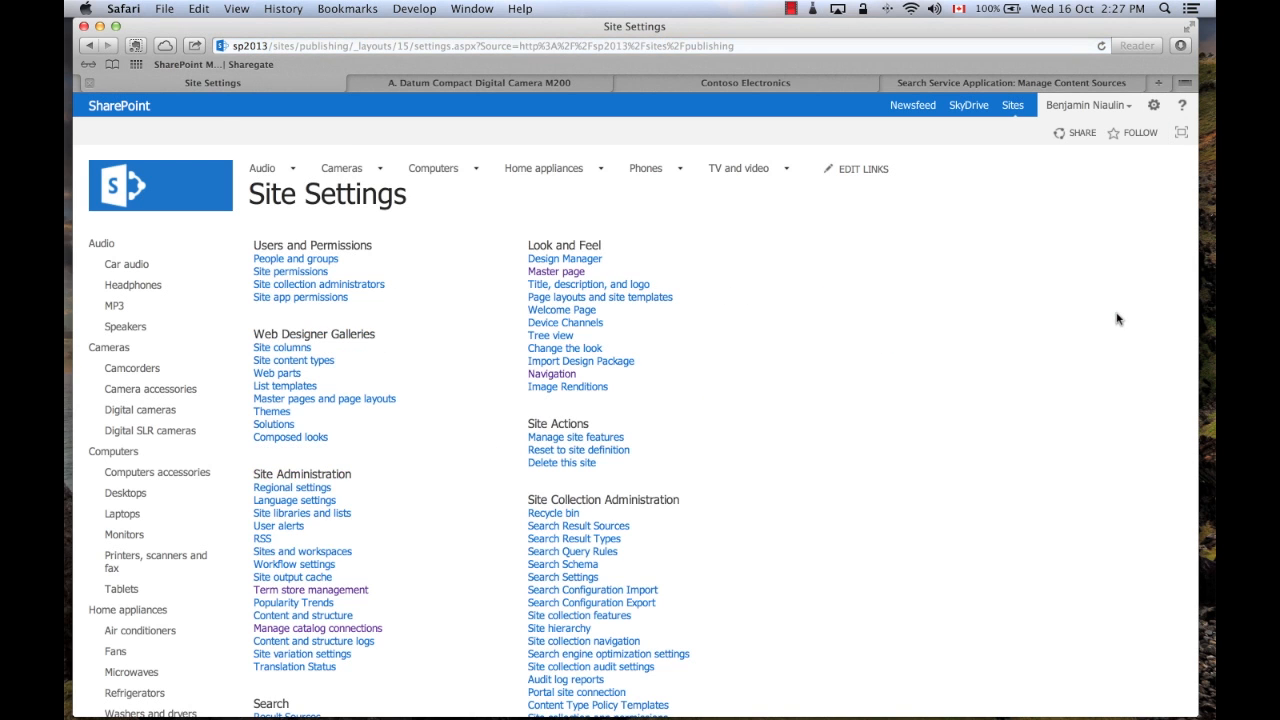
click(558, 273)
click(746, 298)
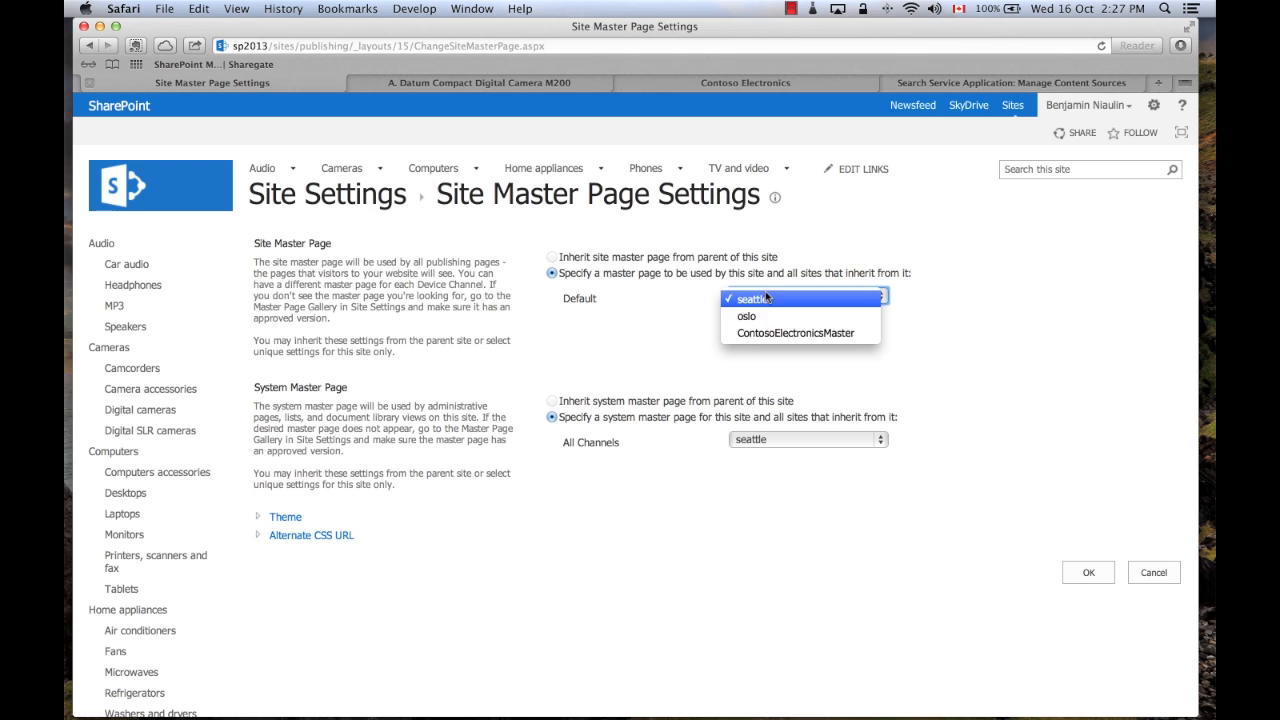
click(803, 333)
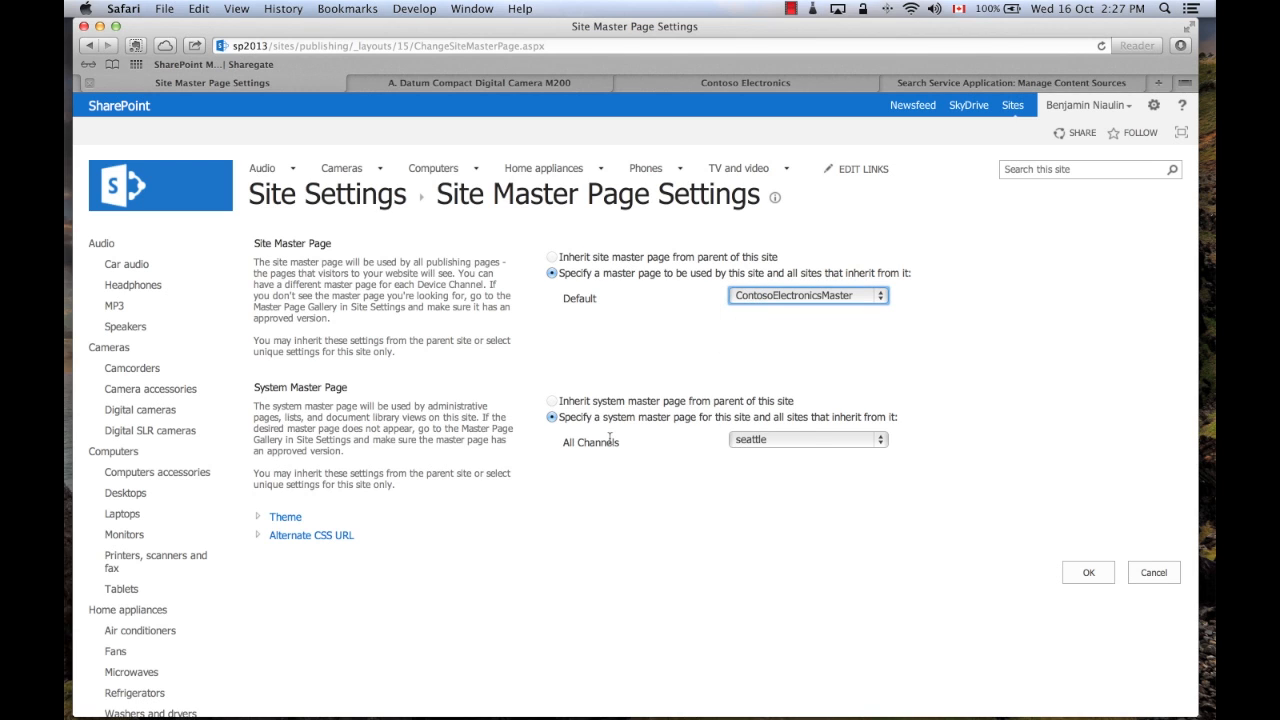
click(796, 440)
click(806, 478)
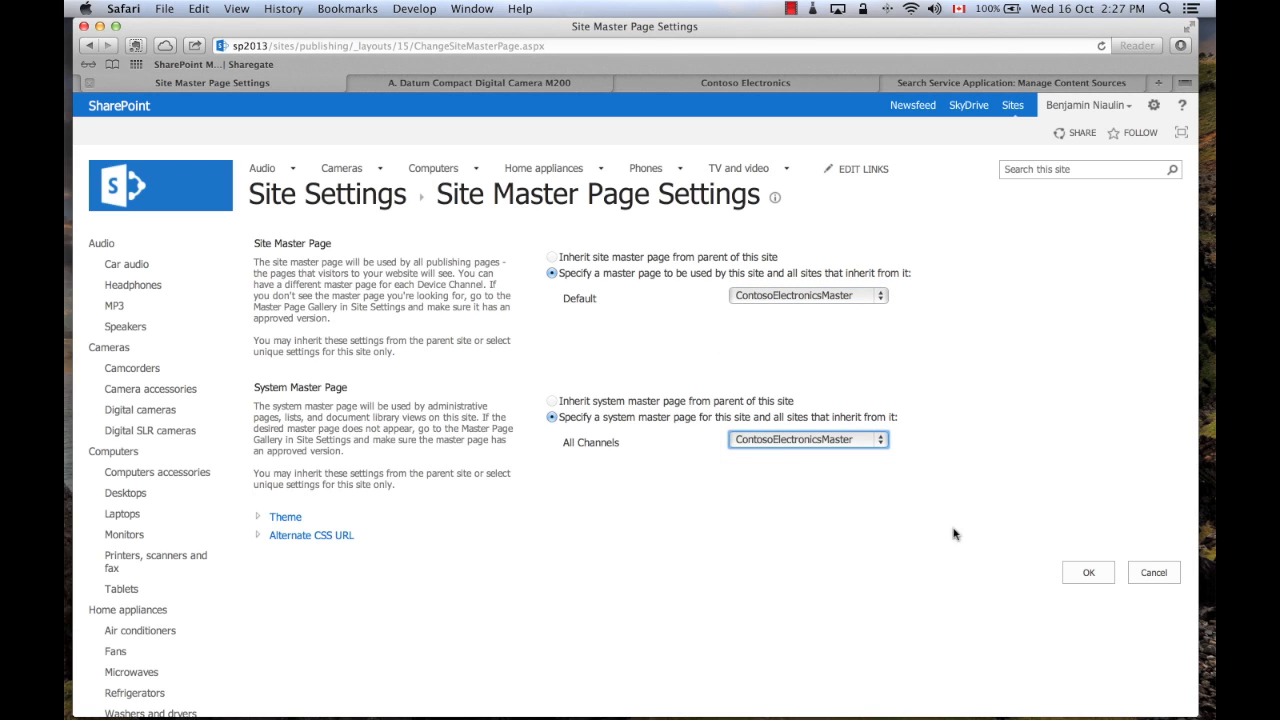
click(1094, 574)
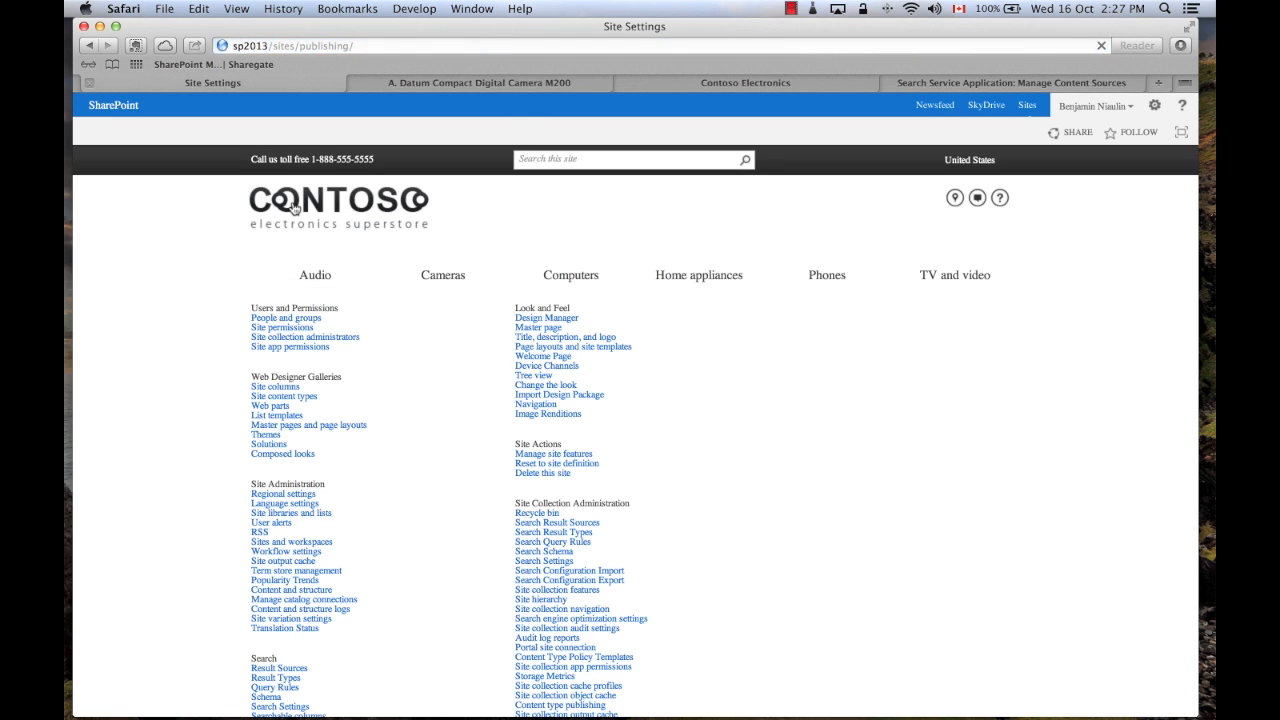
- View the home page and Cameras category page in the Contoso design, and open the publishing site's Pages library
click(293, 207)
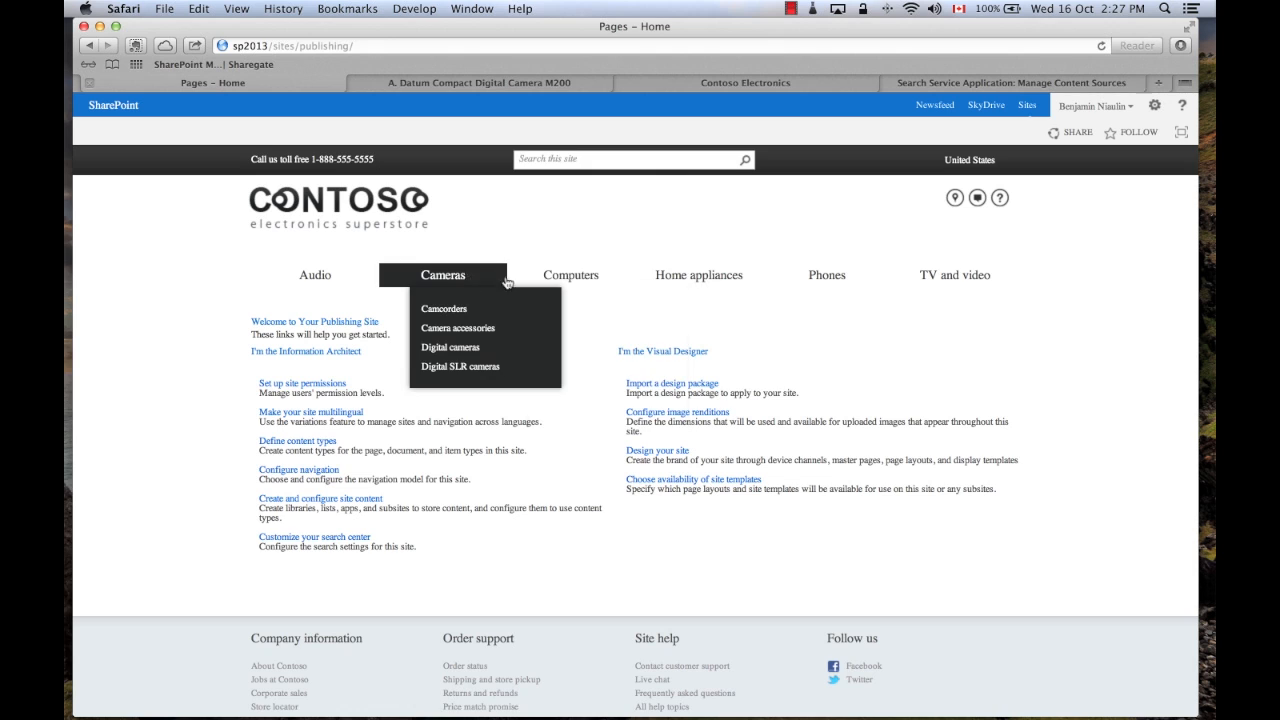
click(456, 282)
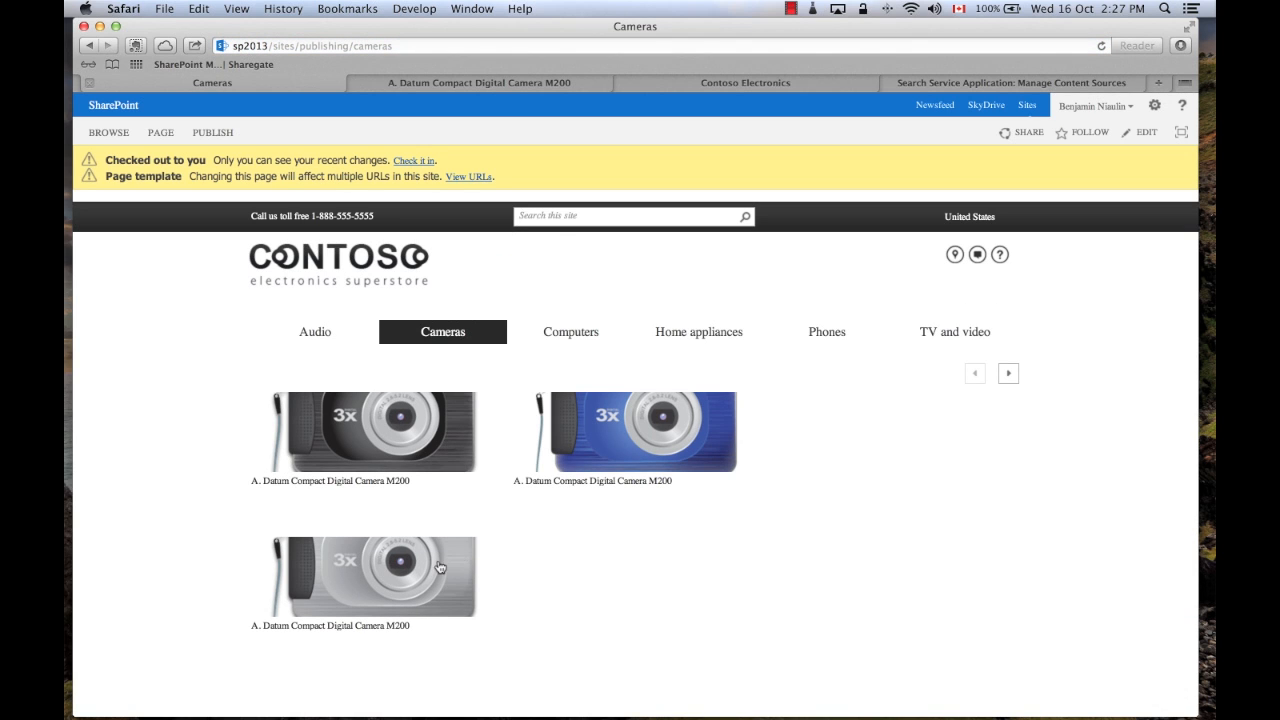
click(1153, 108)
click(1108, 256)
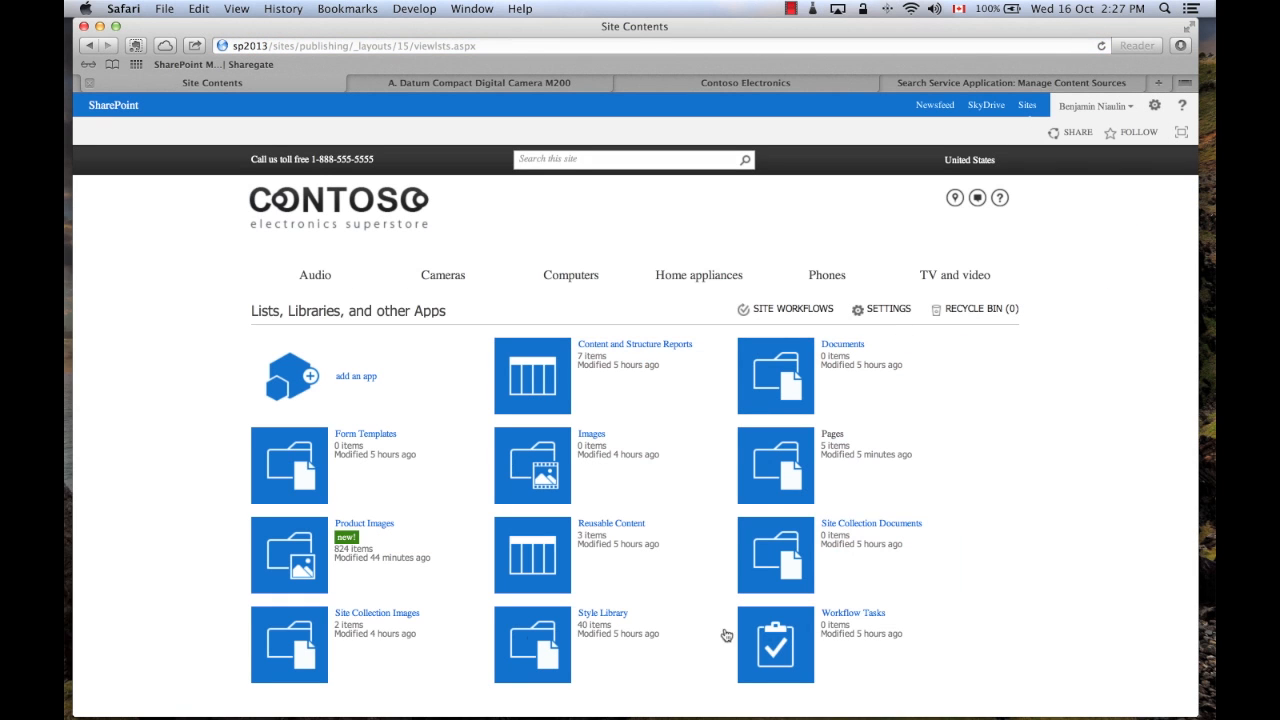
click(786, 455)
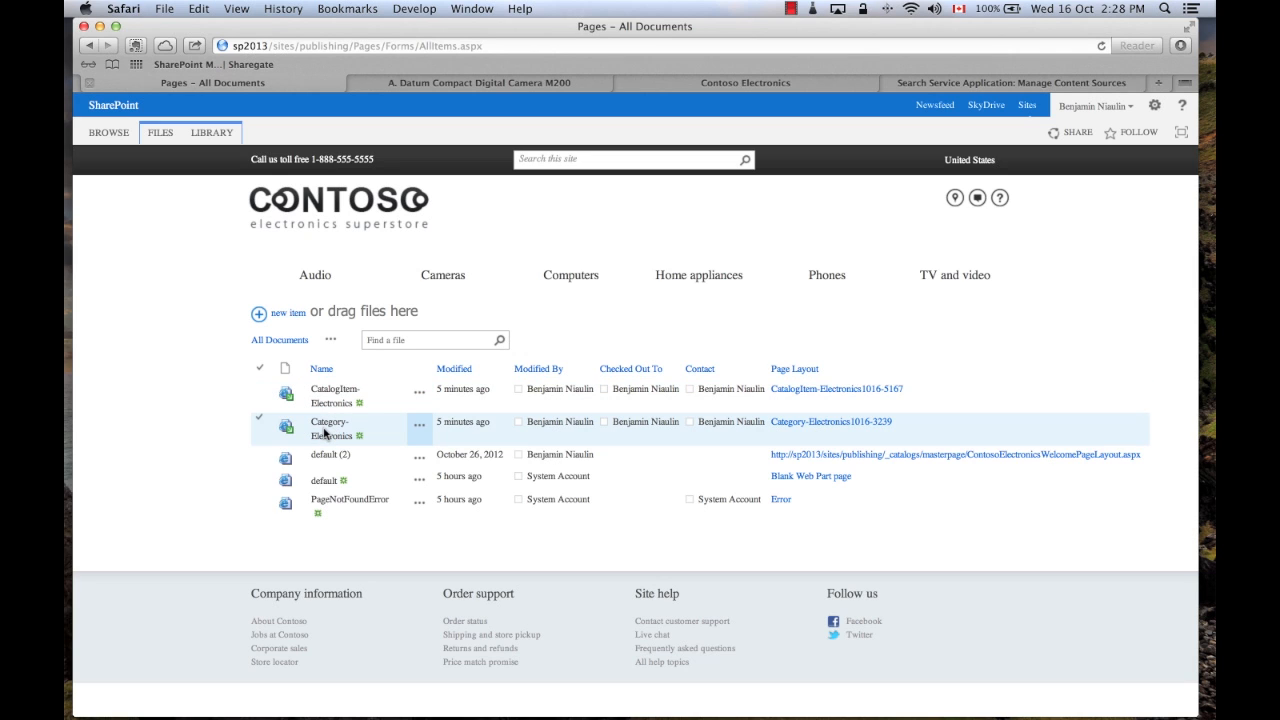
- Switch to Keynote, present the slides up to "Create New Category & Item page", and end the slideshow
mouse_move(560, 276)
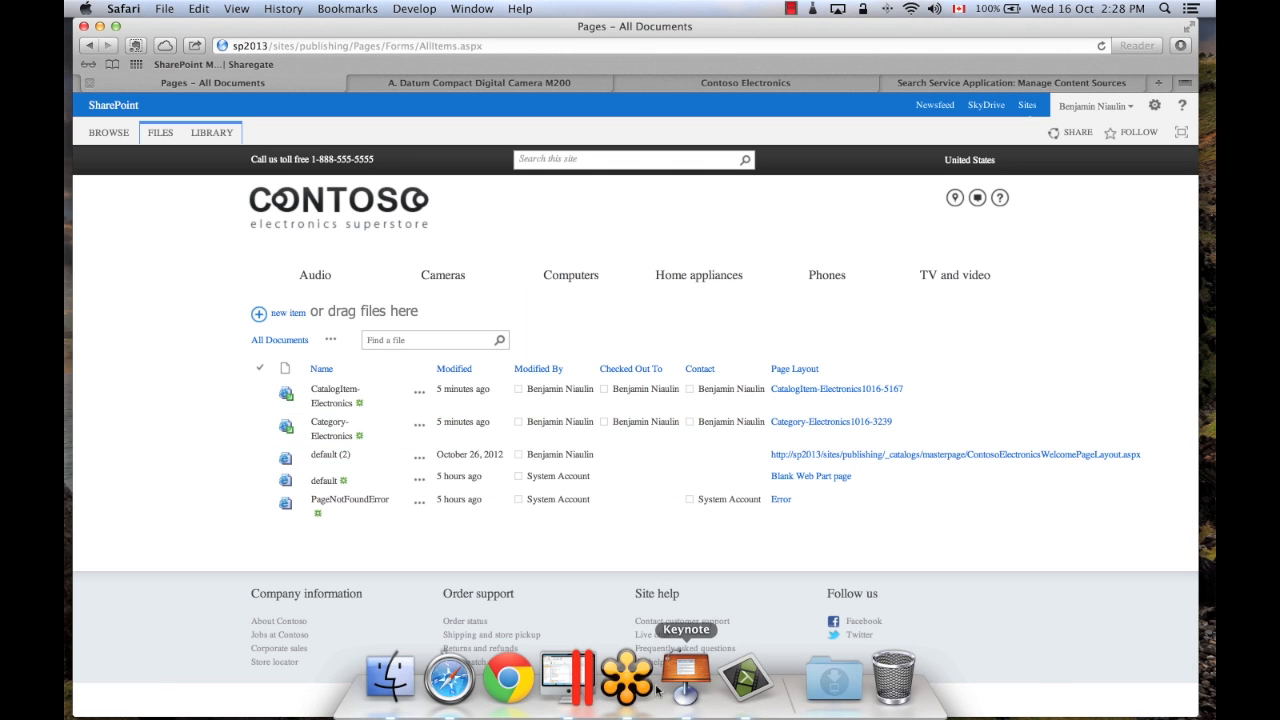
click(660, 688)
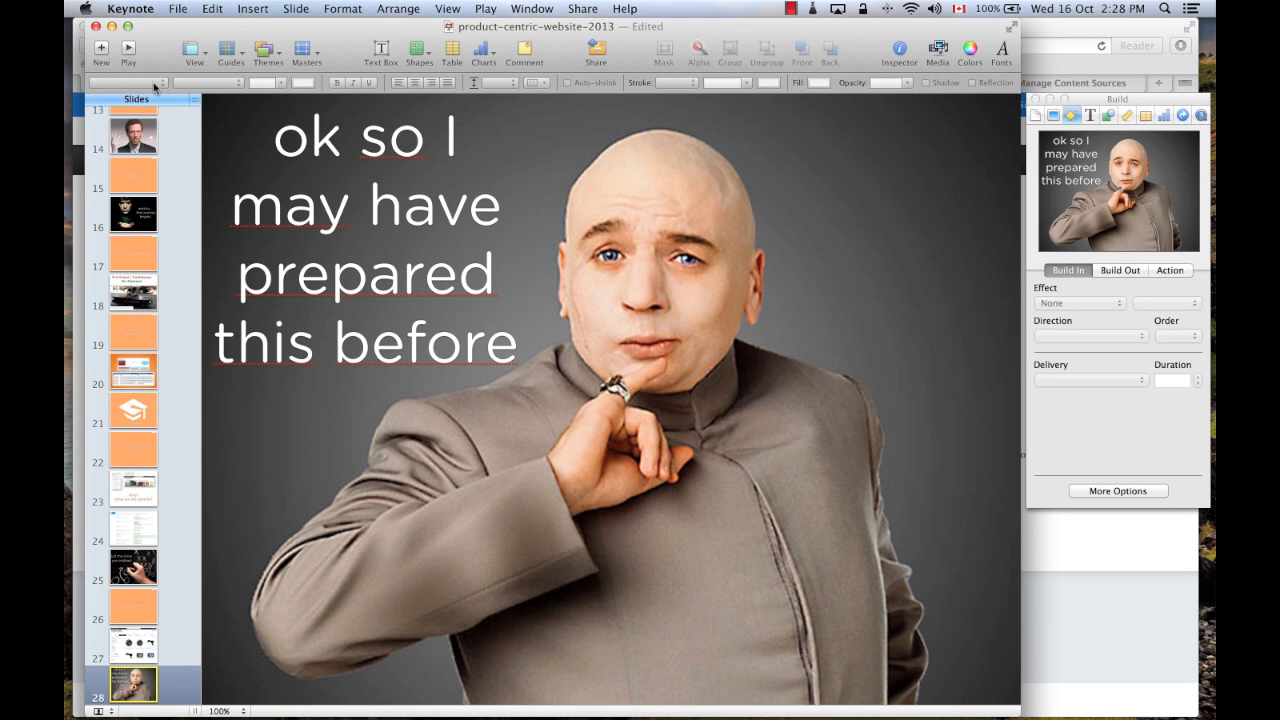
click(128, 47)
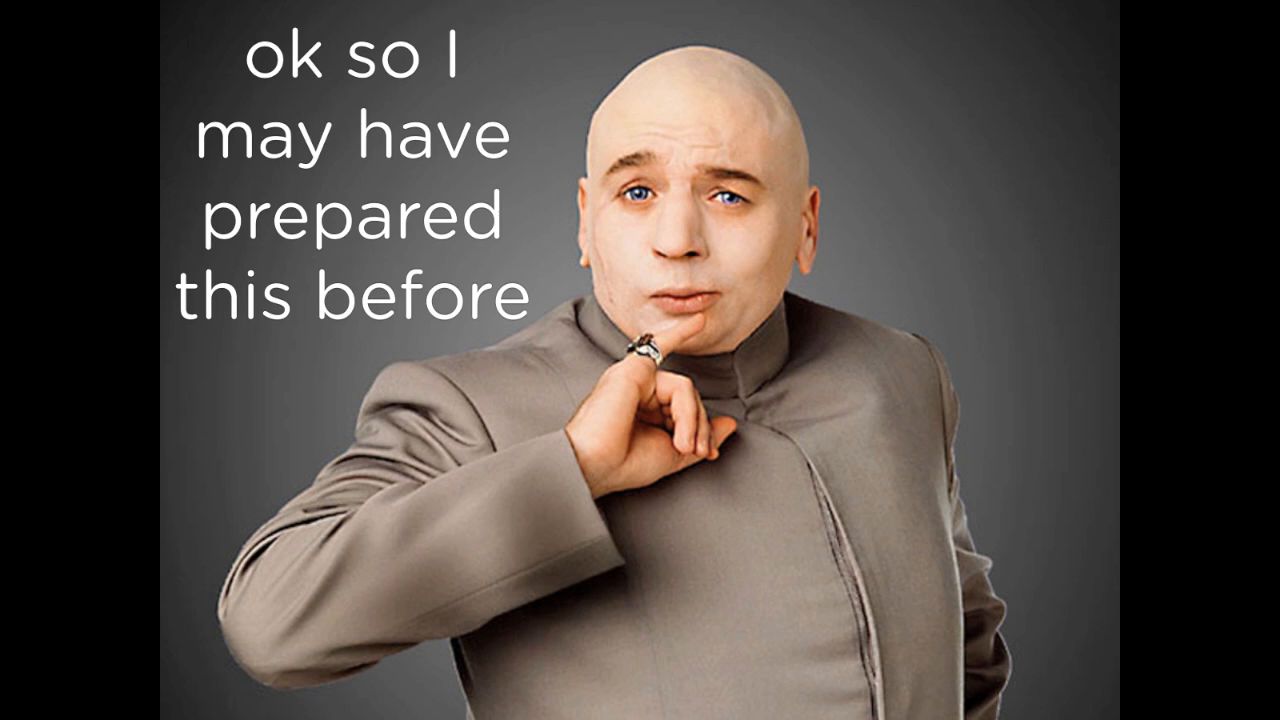
key(Right)
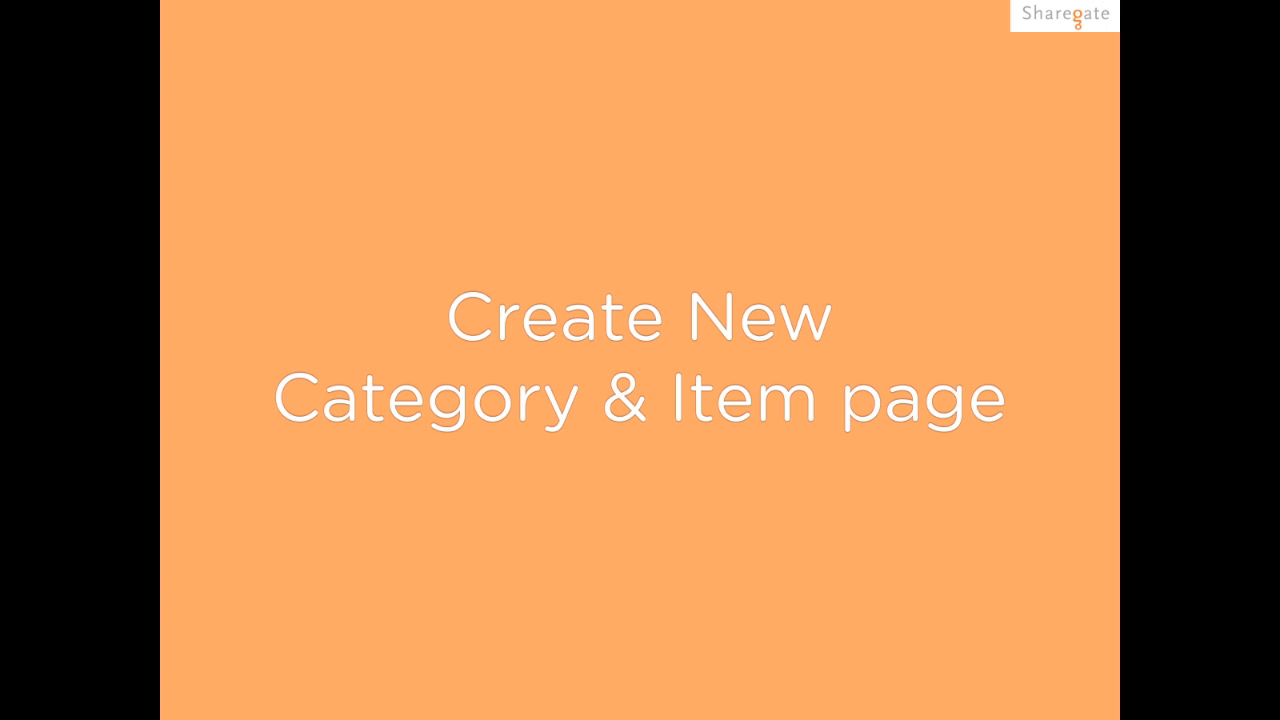
key(Right)
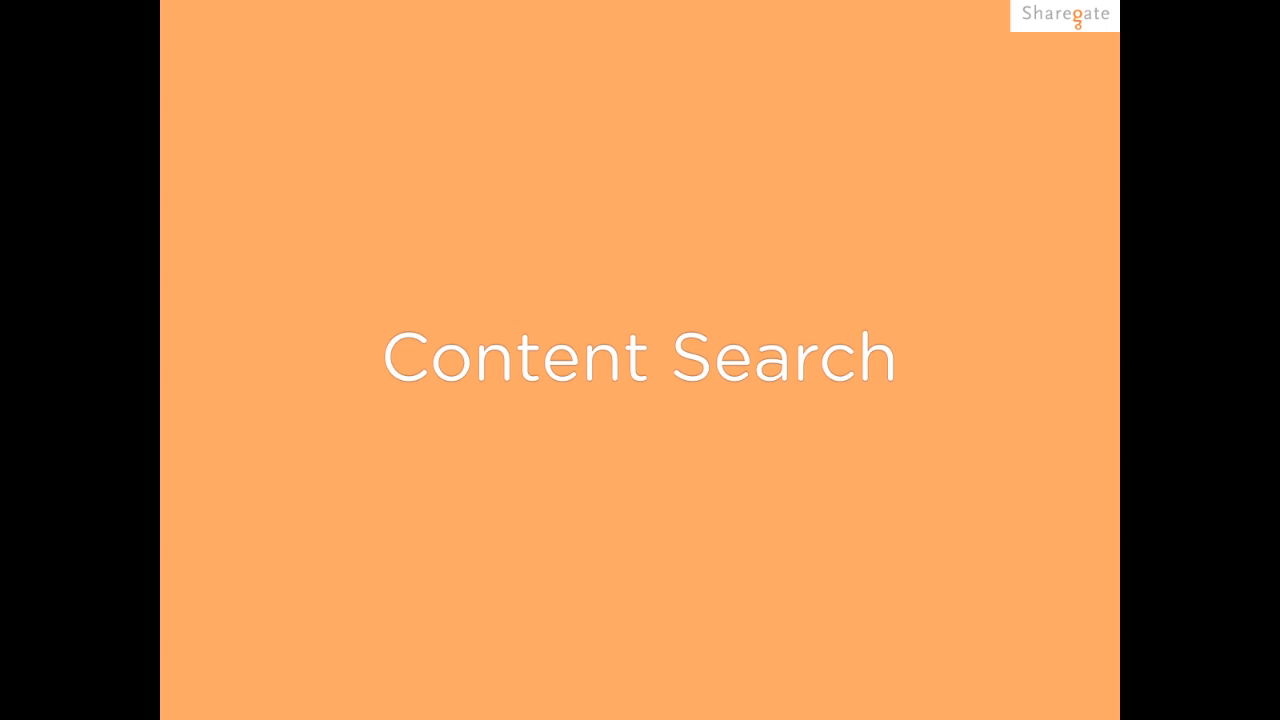
key(Left)
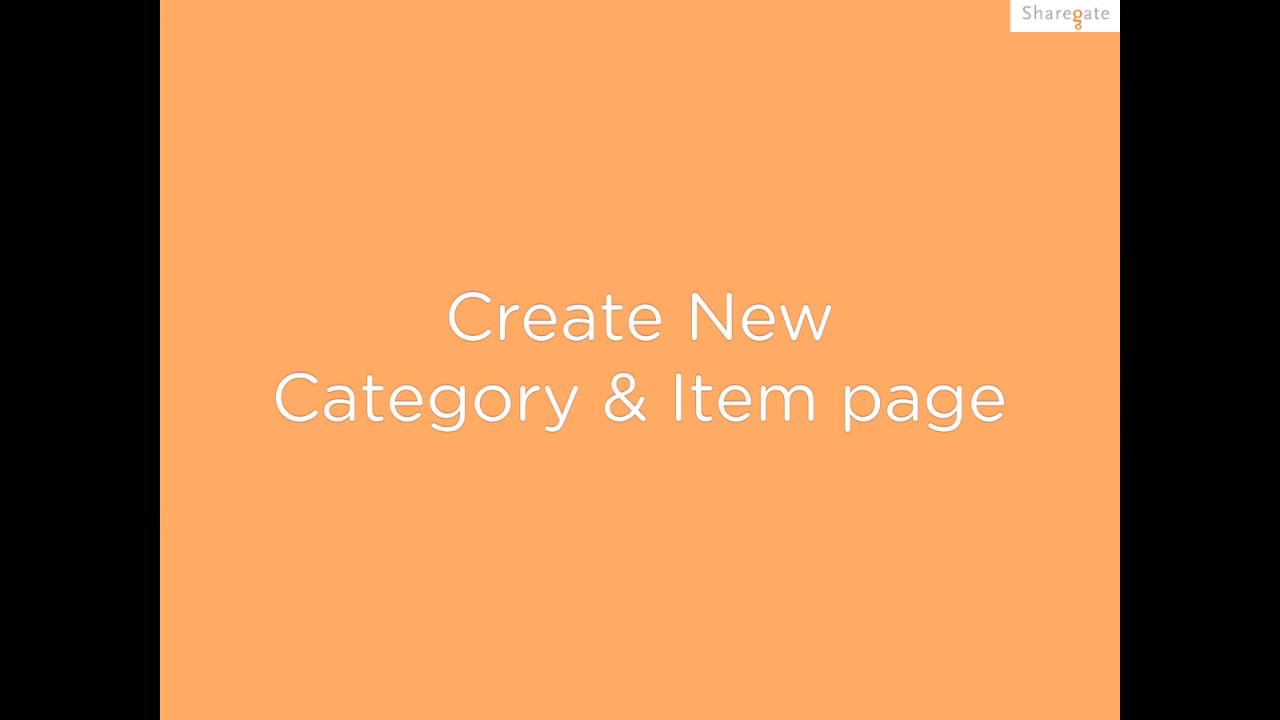
key(Escape)
- Switch back to Safari, open the publishing site's home page, and view the Cameras page in the Contoso Electronics tab
mouse_move(508, 712)
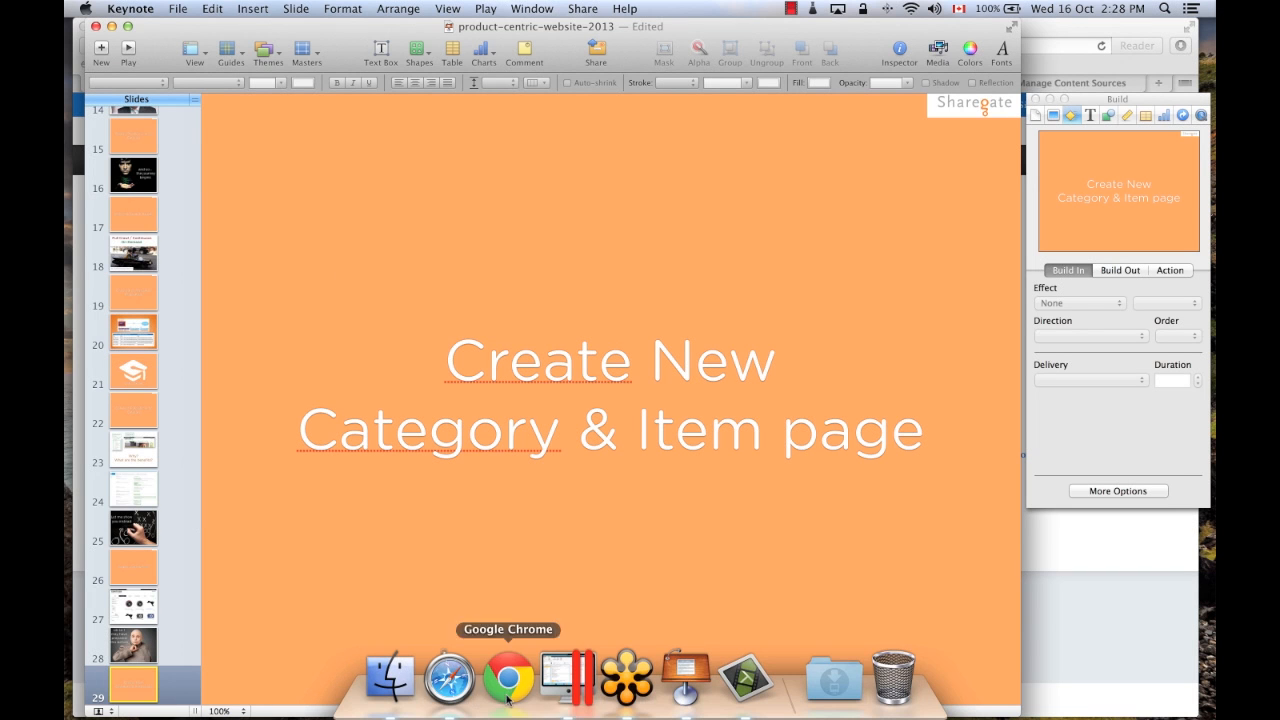
click(579, 686)
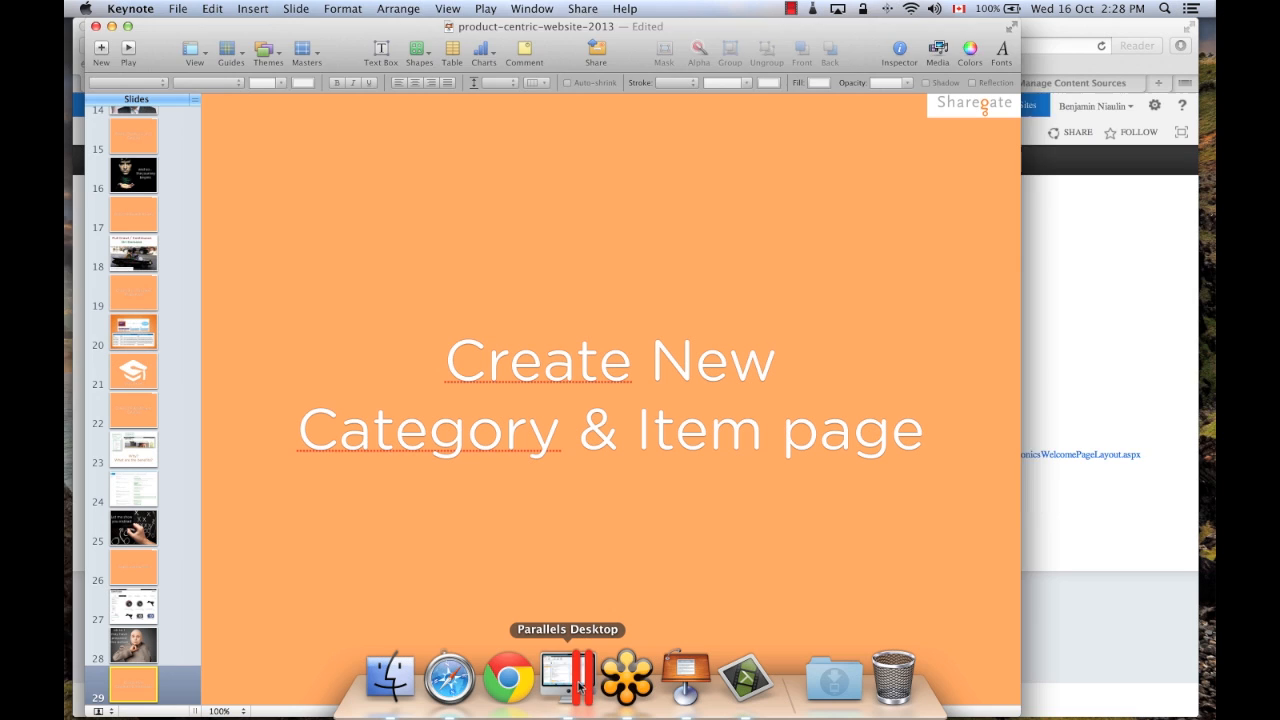
click(449, 678)
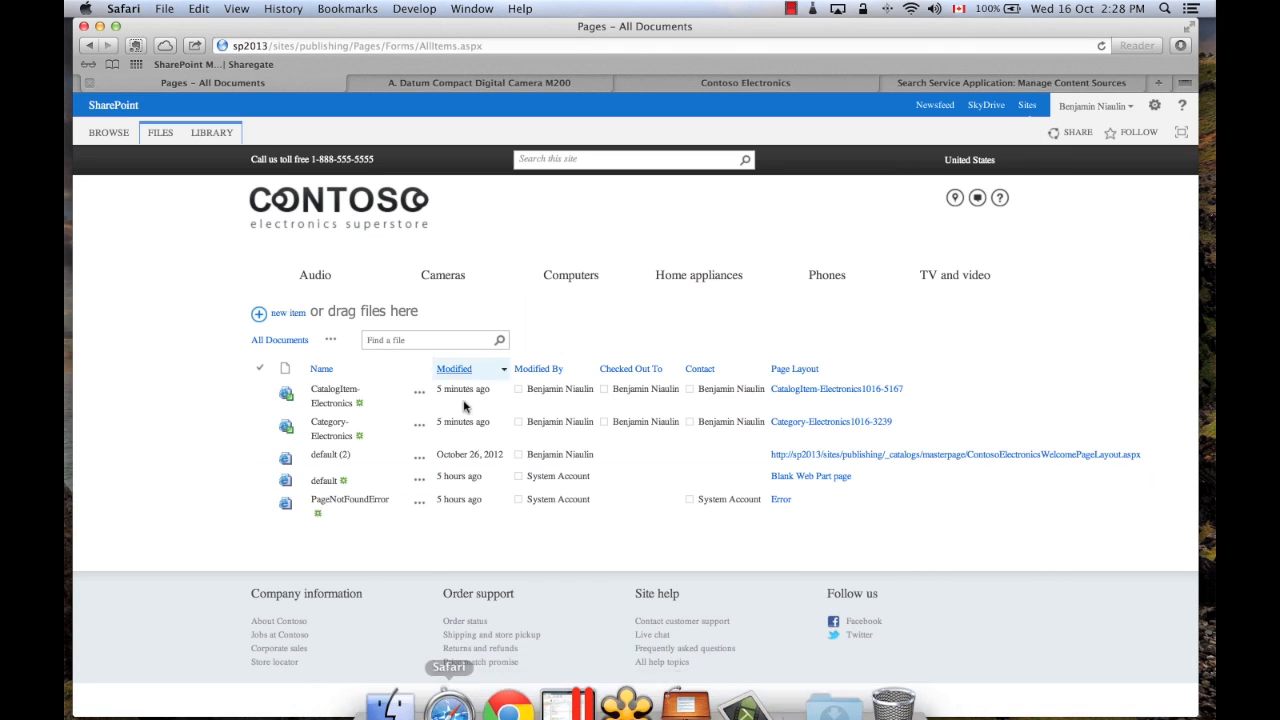
click(345, 208)
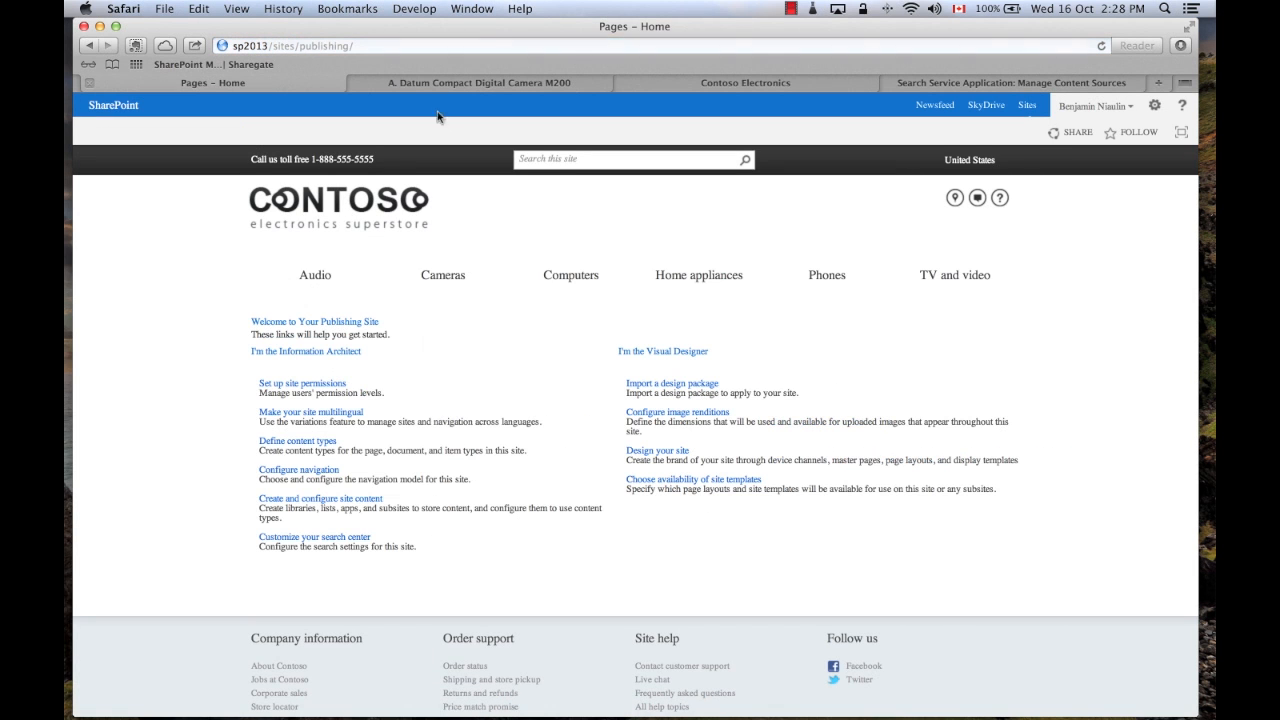
click(509, 85)
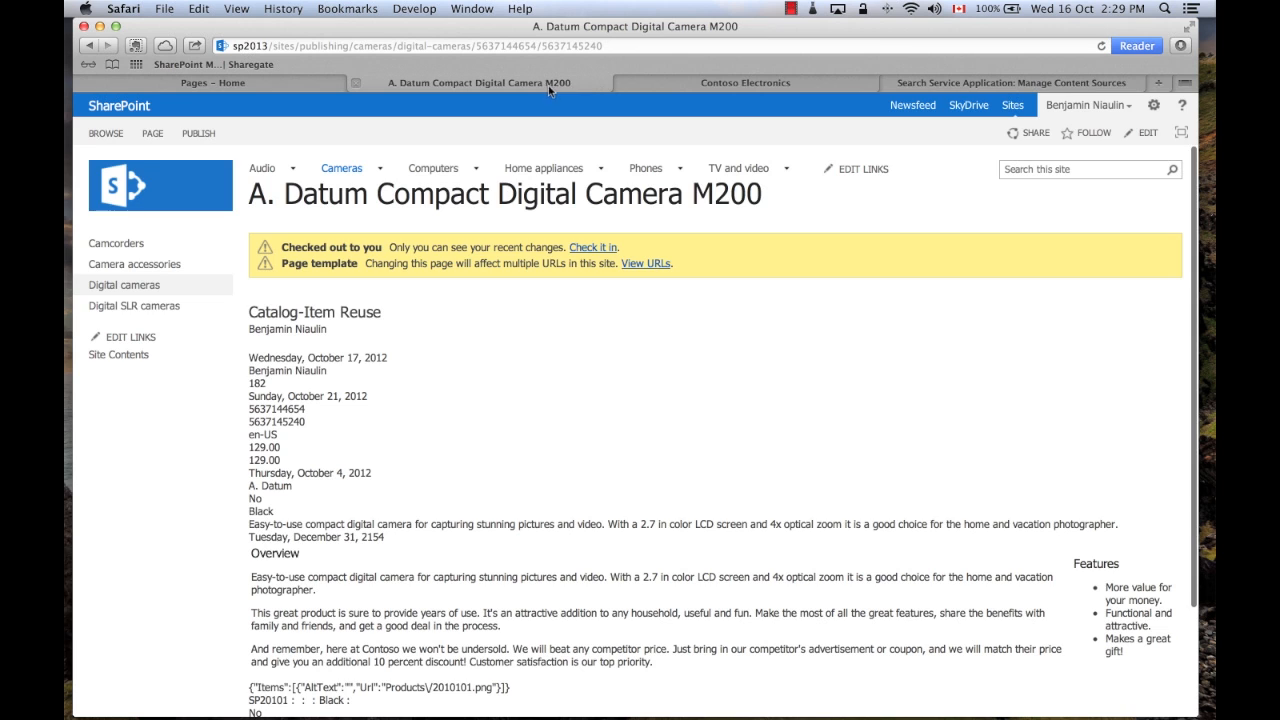
click(755, 84)
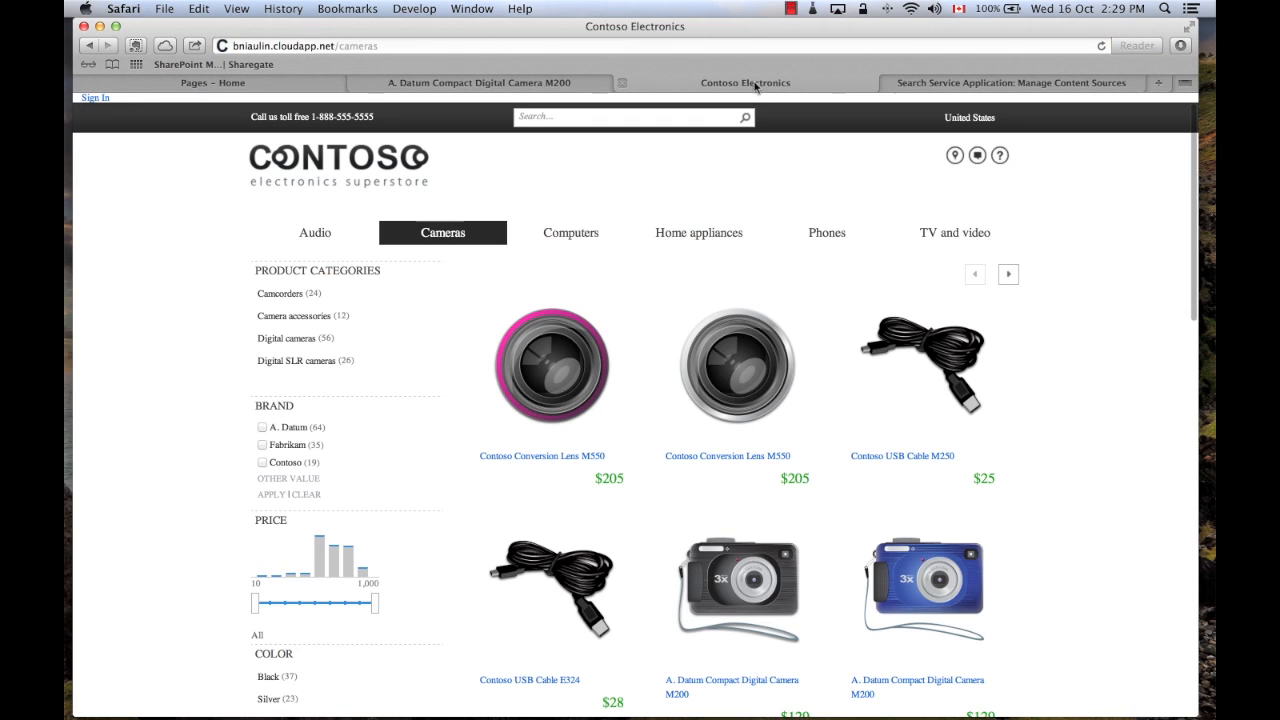
- In the A. Datum camera tab, go to the followed Catalog site and open the Catalog Settings of its Products list
click(476, 86)
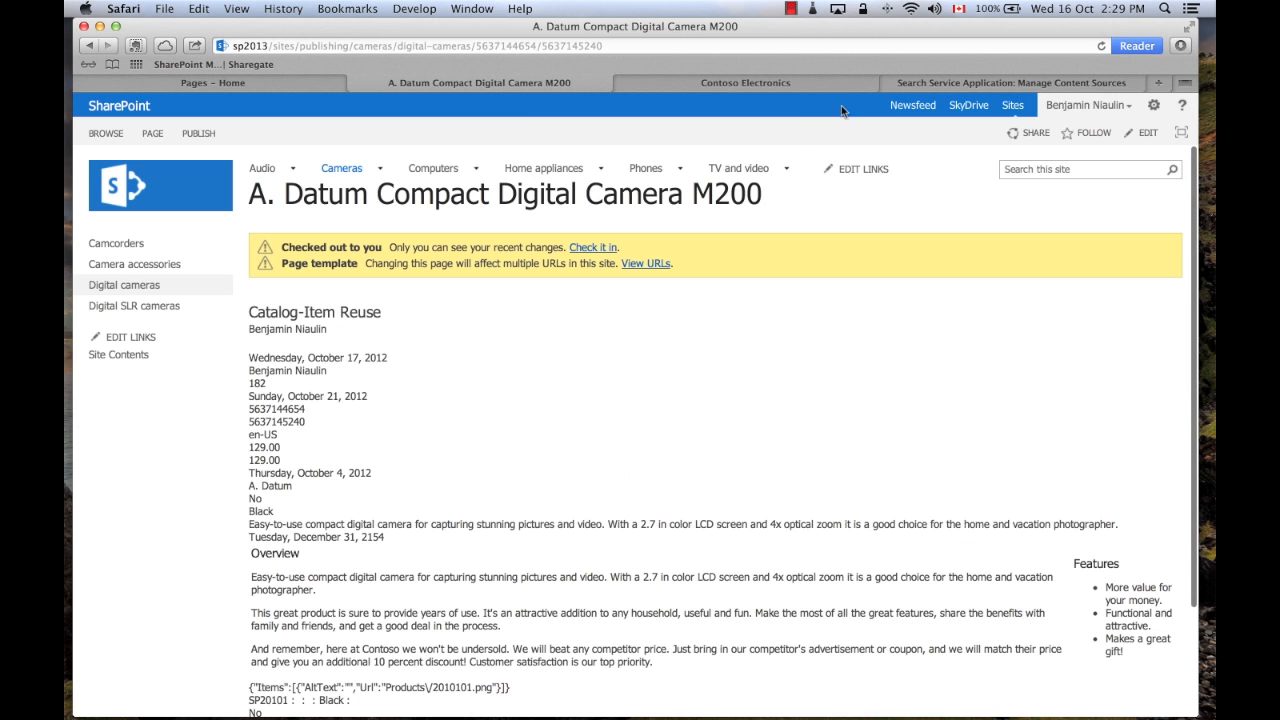
click(1013, 105)
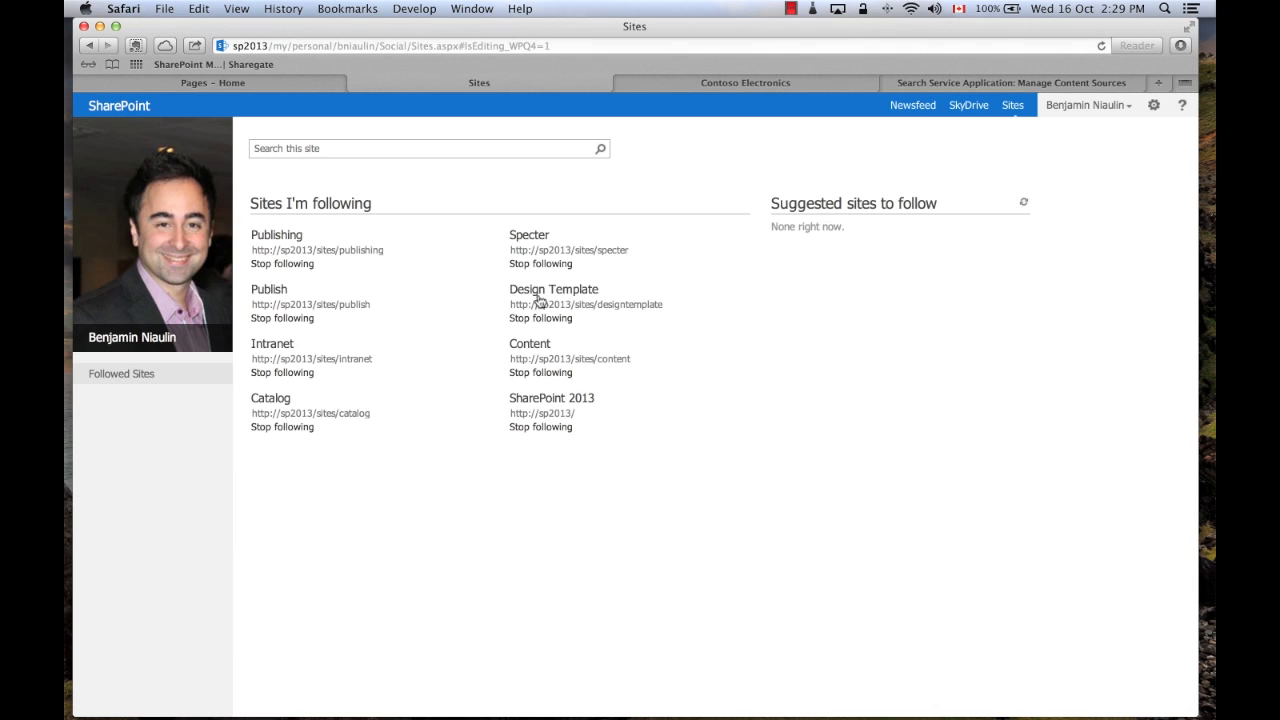
click(274, 399)
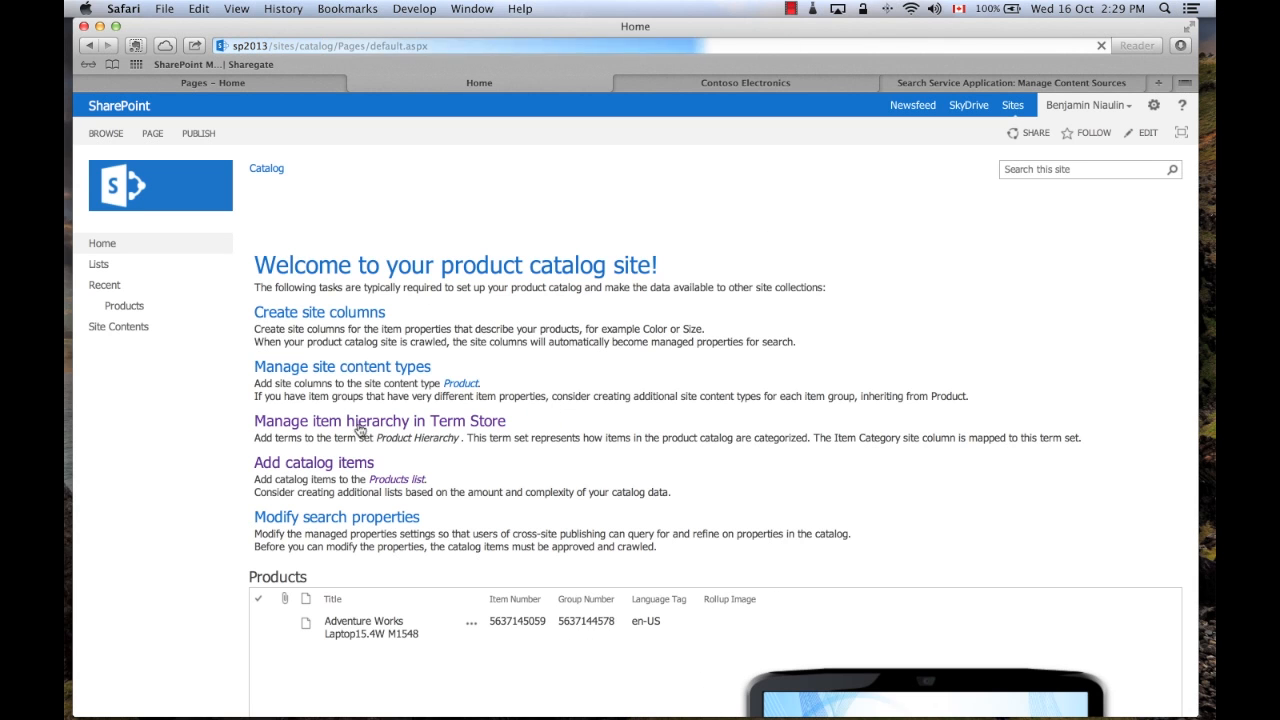
click(136, 309)
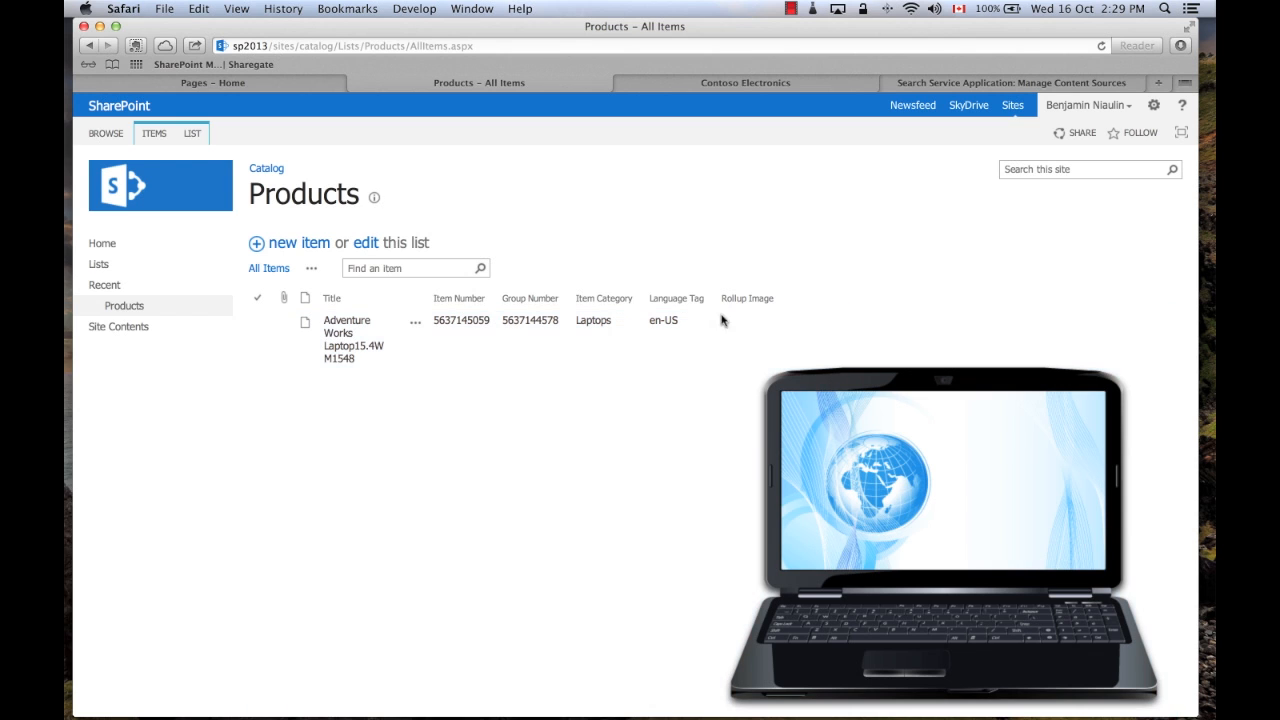
click(195, 135)
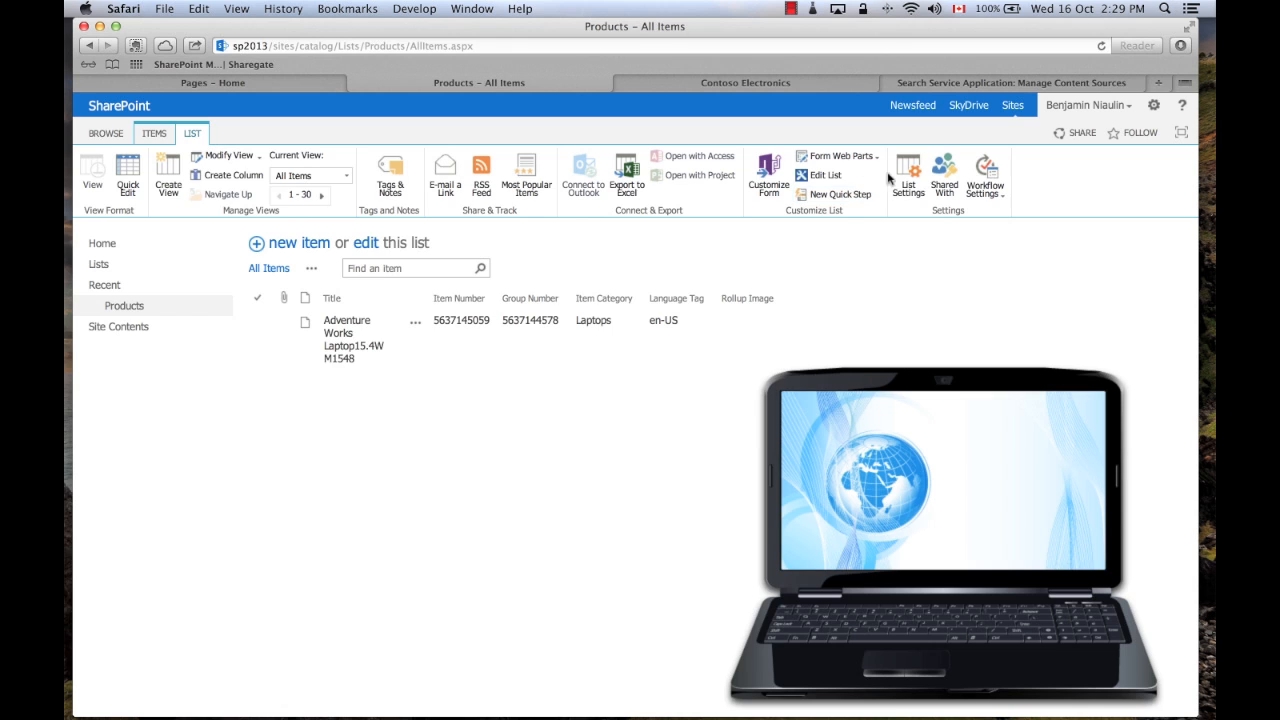
click(906, 180)
click(299, 600)
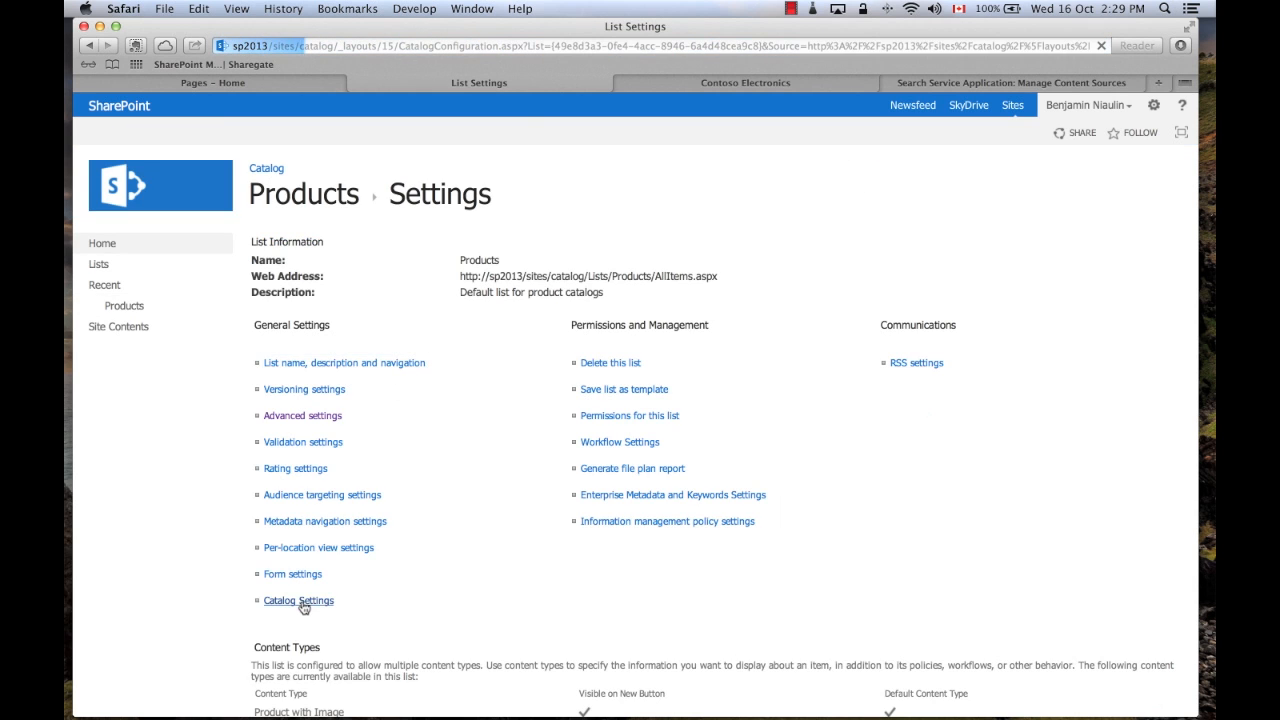
- Review the catalog's item URL fields, navigation hierarchy and crawl information, and return to the publishing site's home page tab
scroll(652, 404, down, 5)
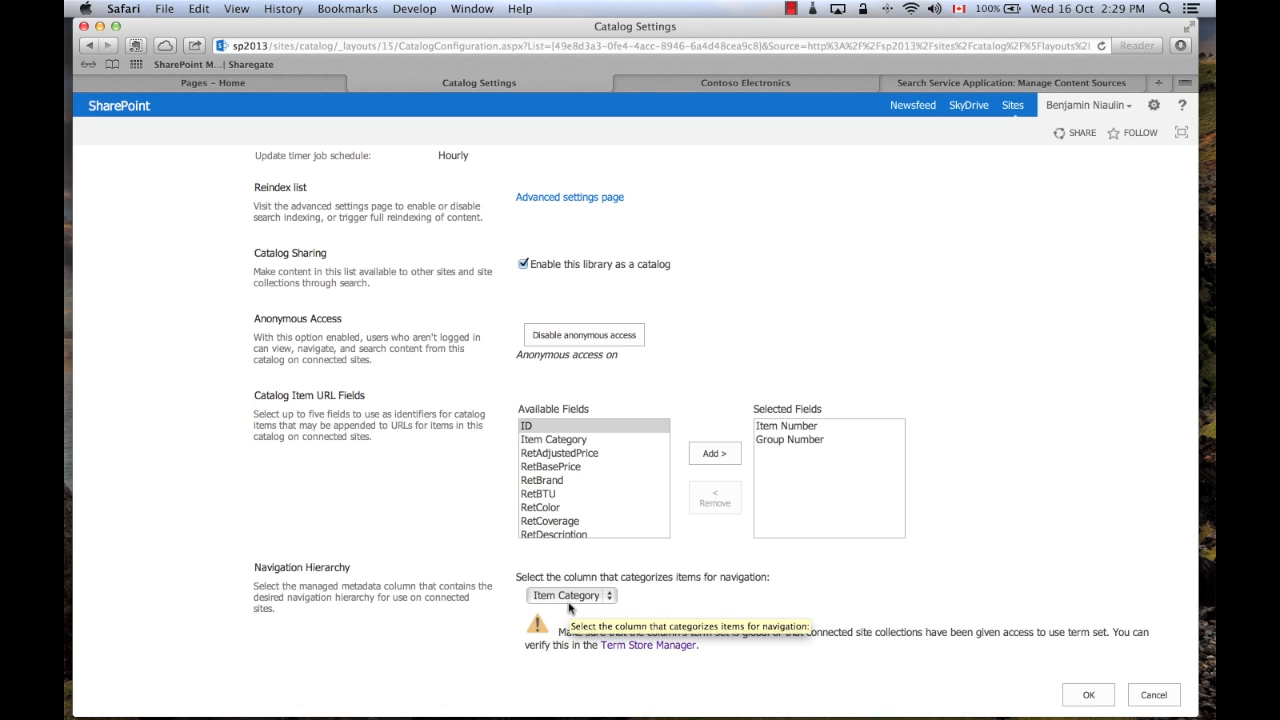
scroll(571, 604, up, 5)
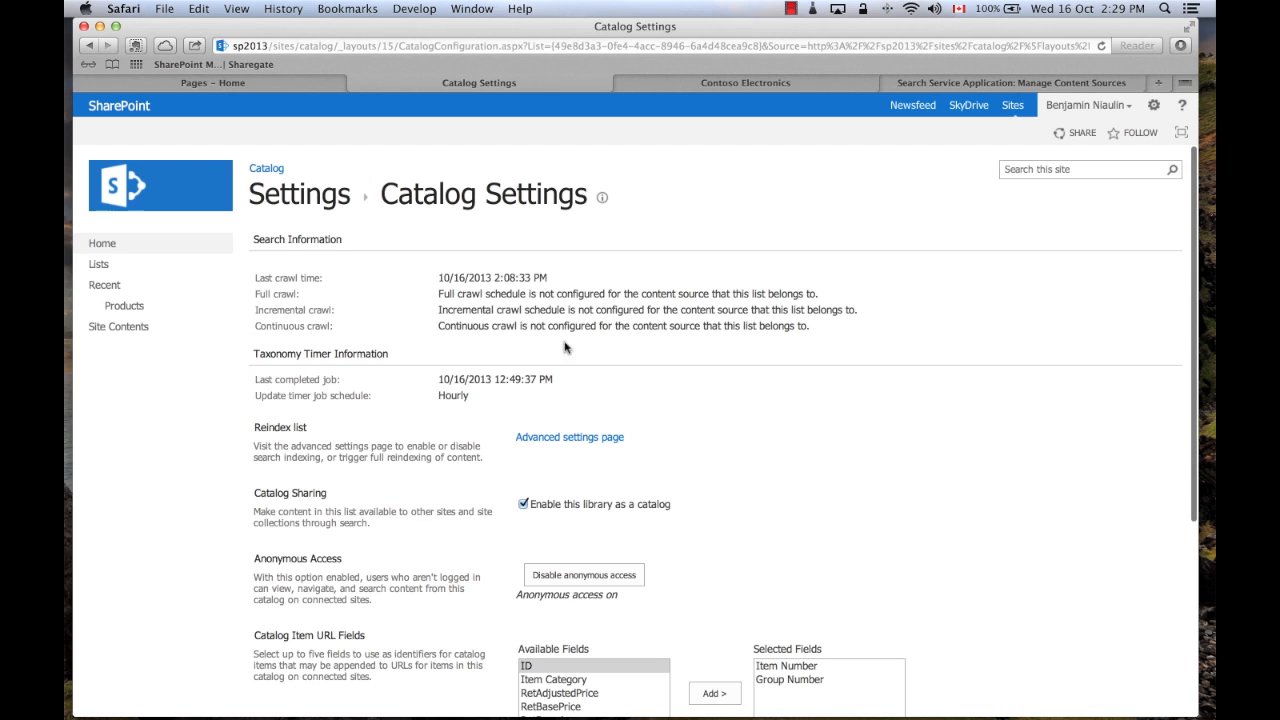
click(210, 84)
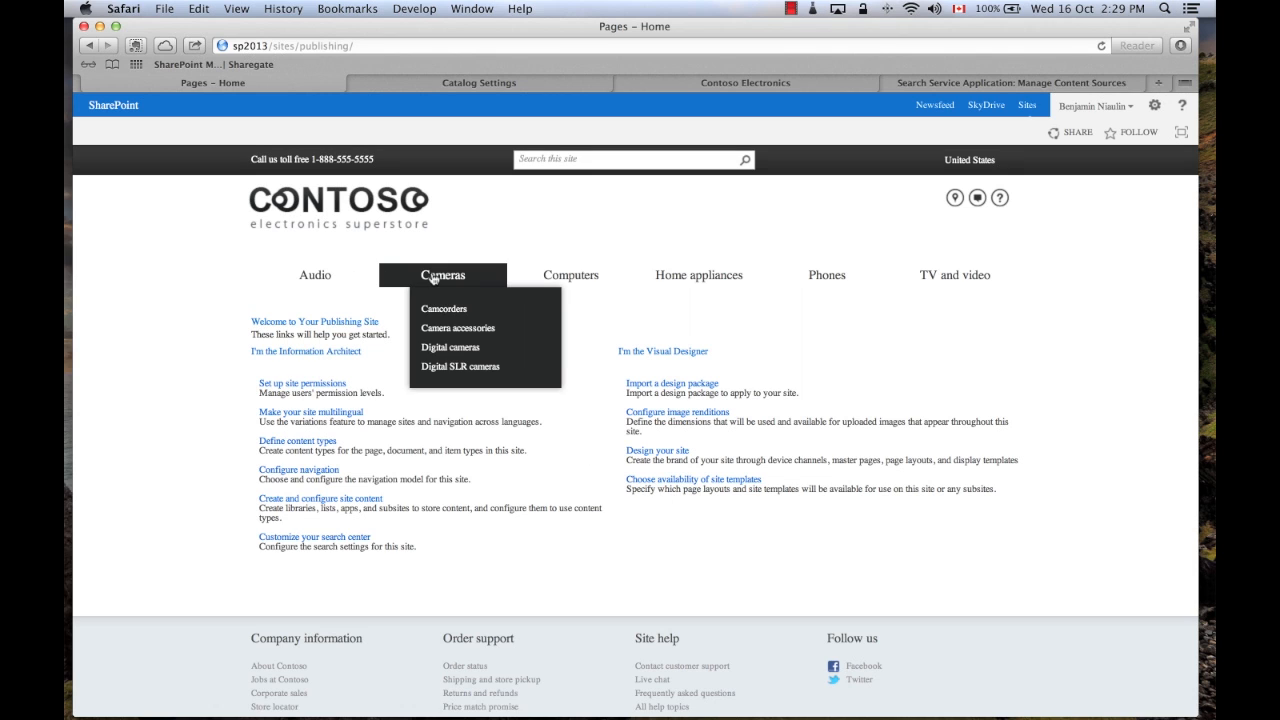
- Preview the site's category navigation and open the Term Store Management Tool from the publishing site's settings
mouse_move(740, 278)
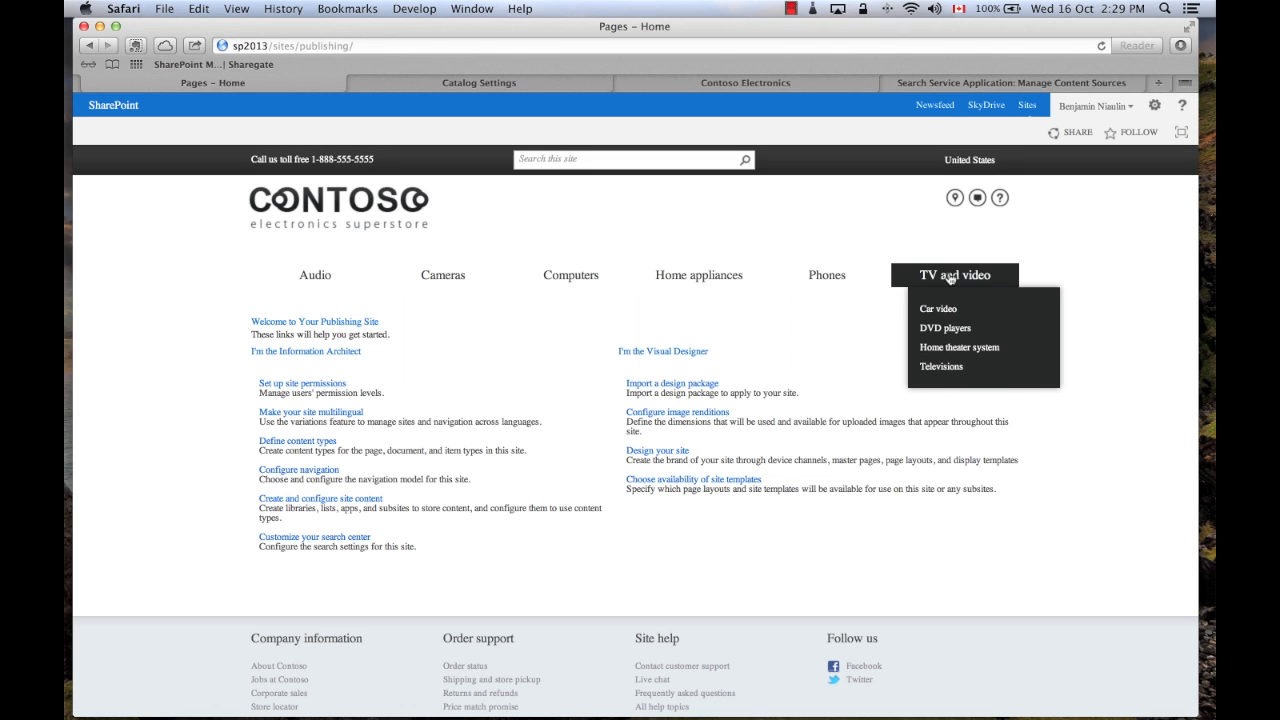
mouse_move(599, 280)
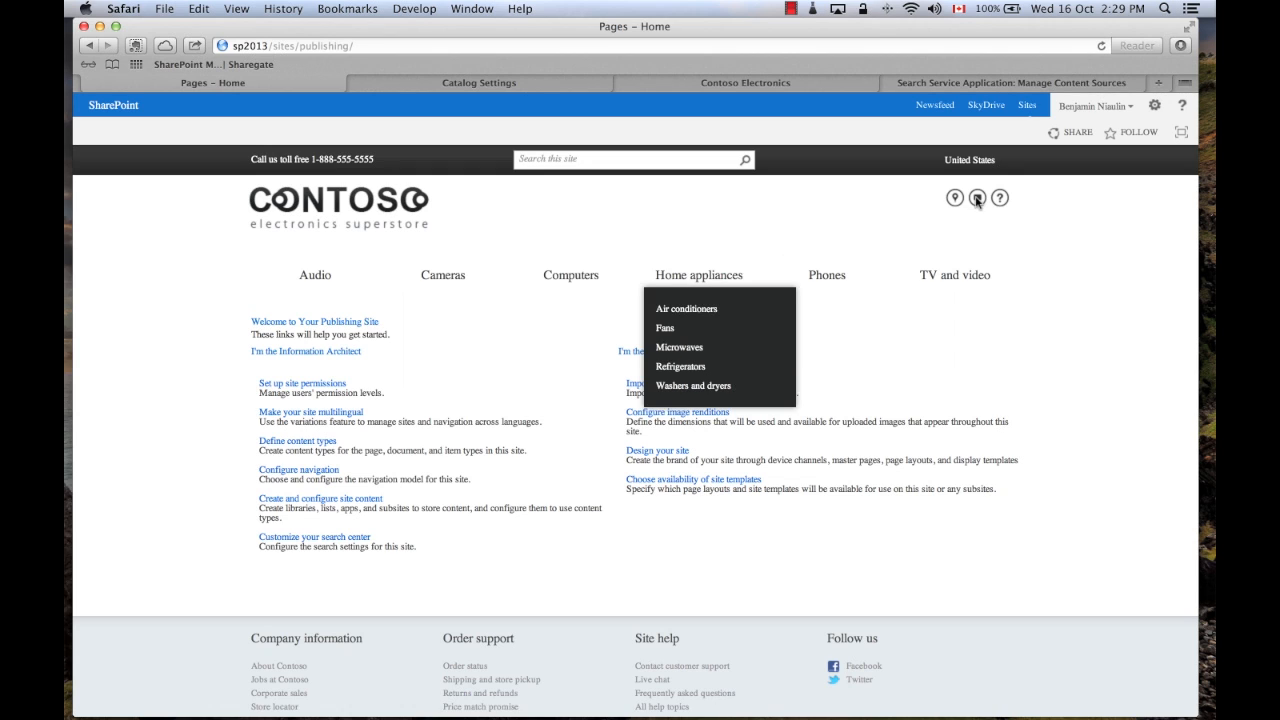
click(1154, 105)
click(1088, 313)
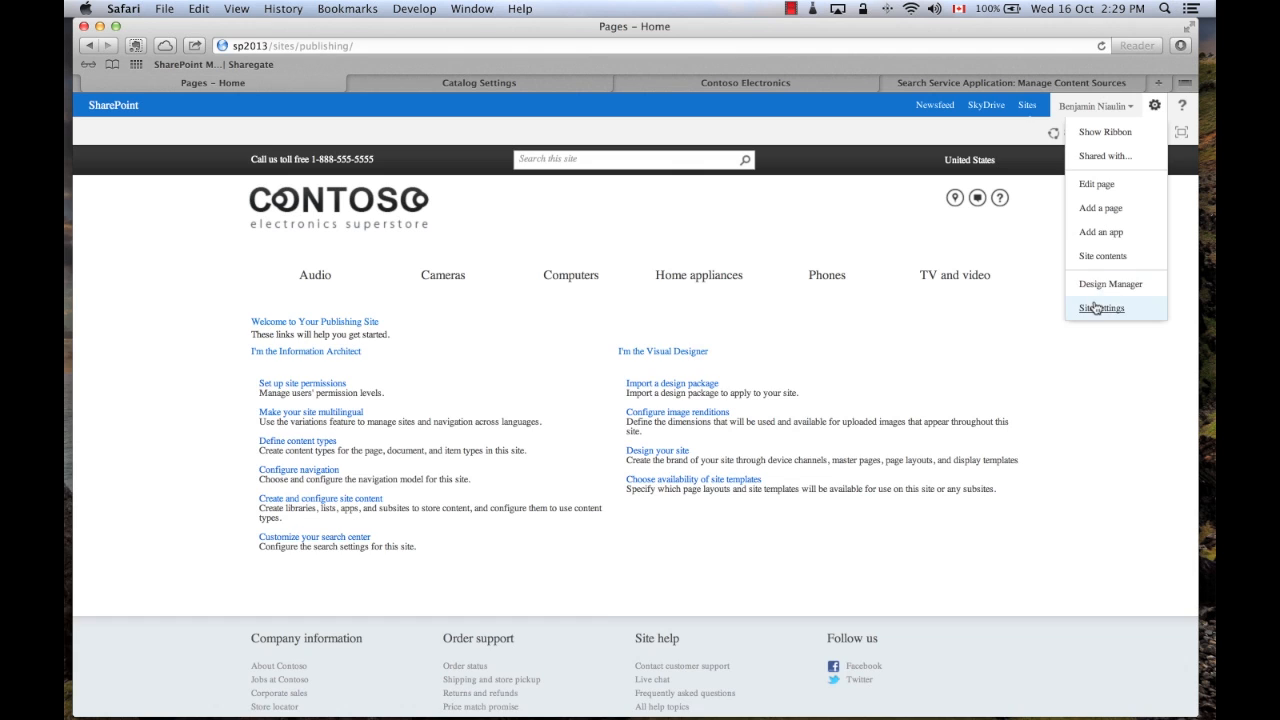
click(316, 571)
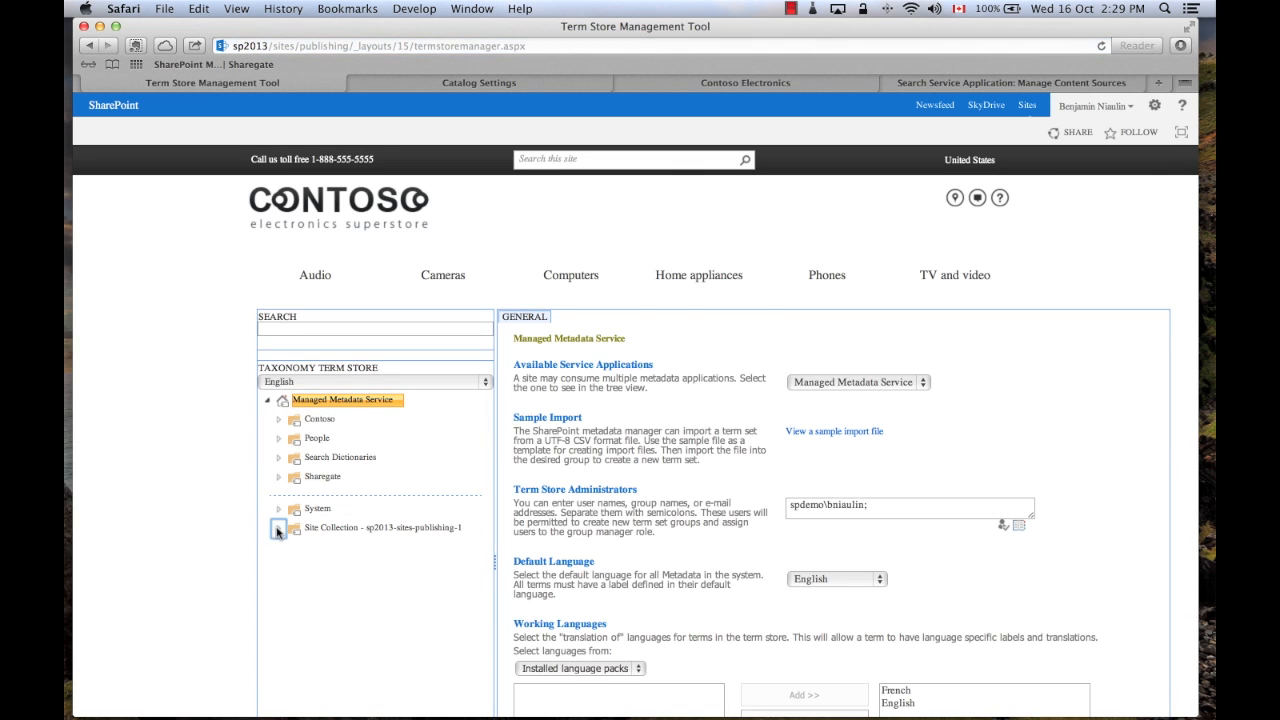
- Expand the publishing site collection's Site Navigation term set and review its intended use settings
click(279, 527)
scroll(293, 530, down, 1)
click(292, 505)
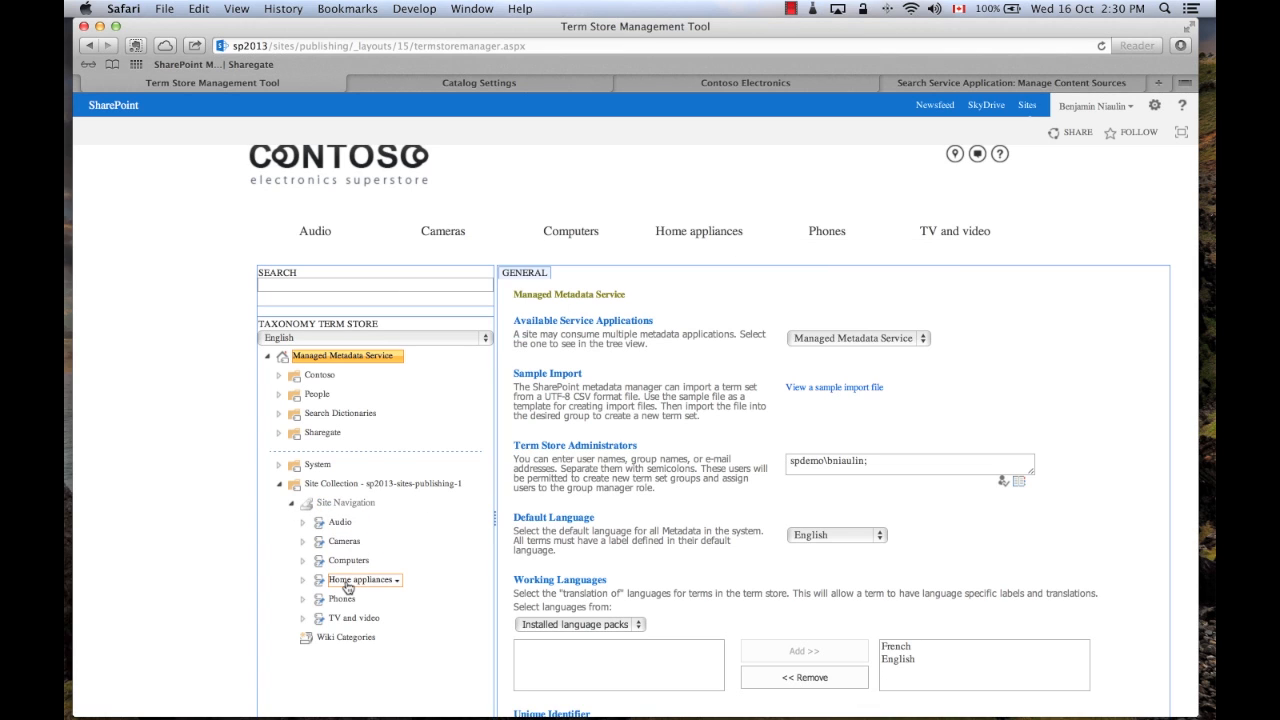
click(340, 504)
scroll(705, 510, down, 2)
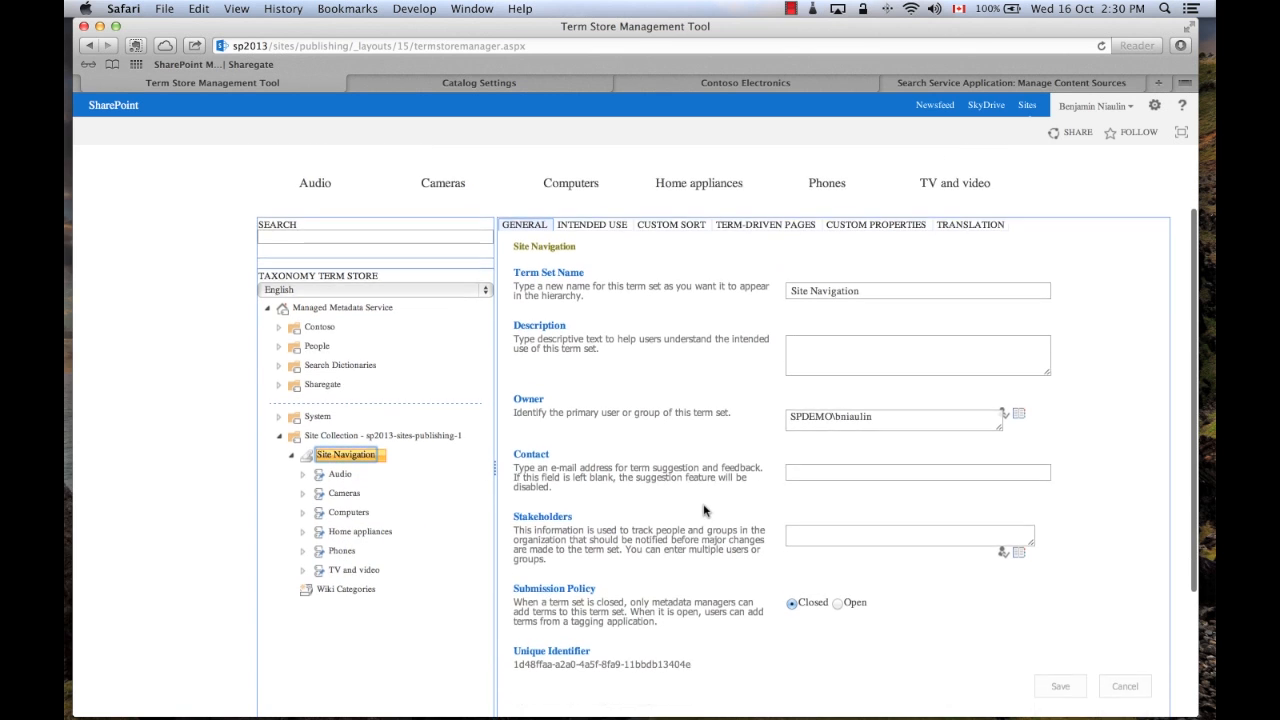
click(601, 208)
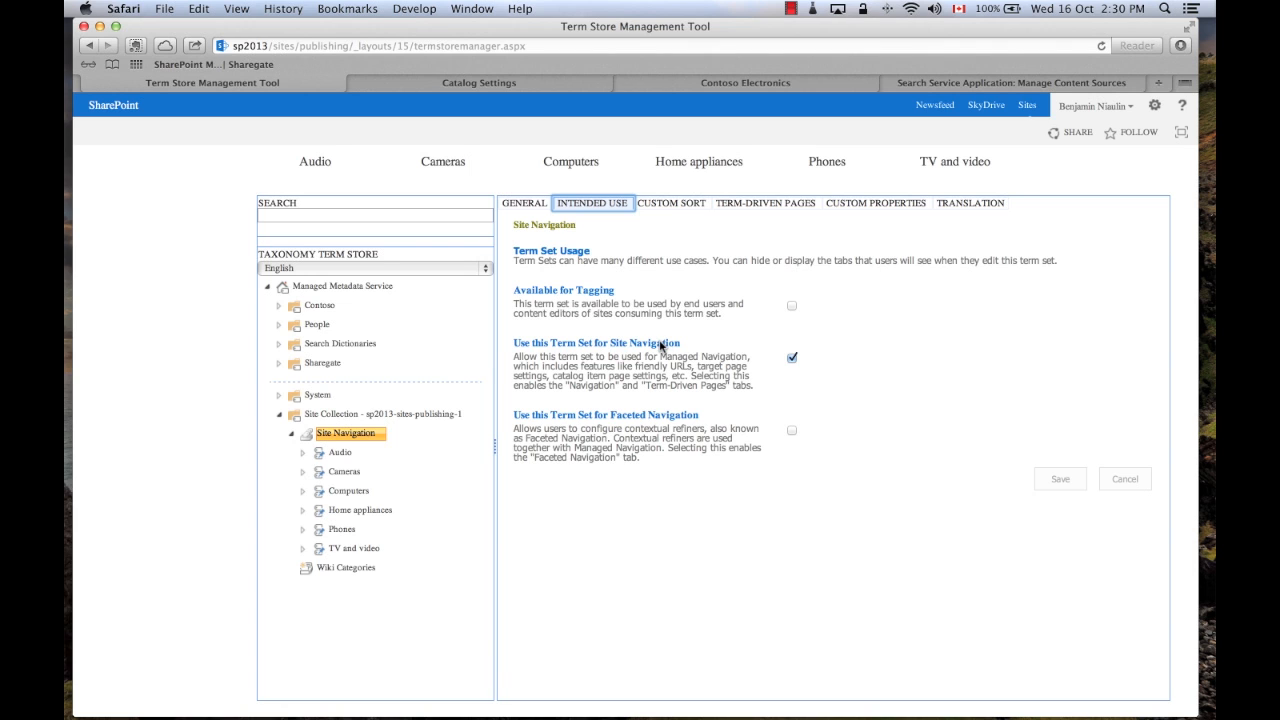
- Examine the Audio term's friendly URL and its target page setting in the term-driven page options
click(340, 455)
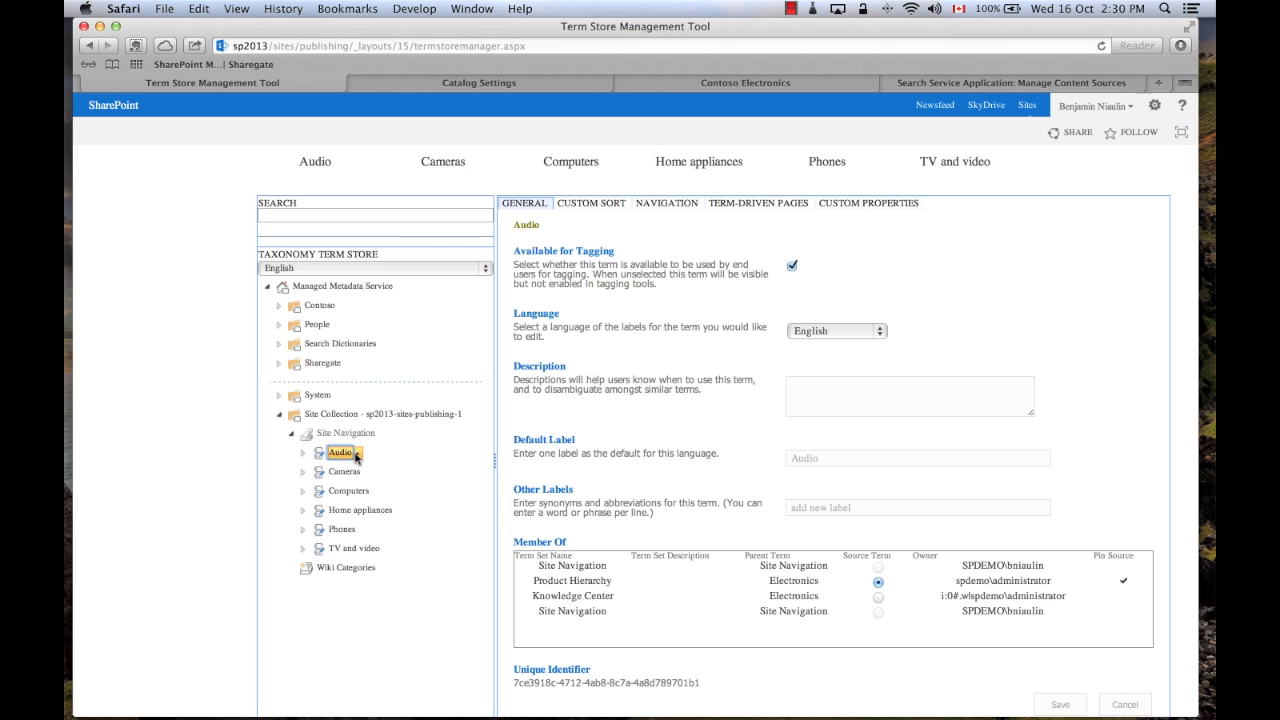
click(770, 210)
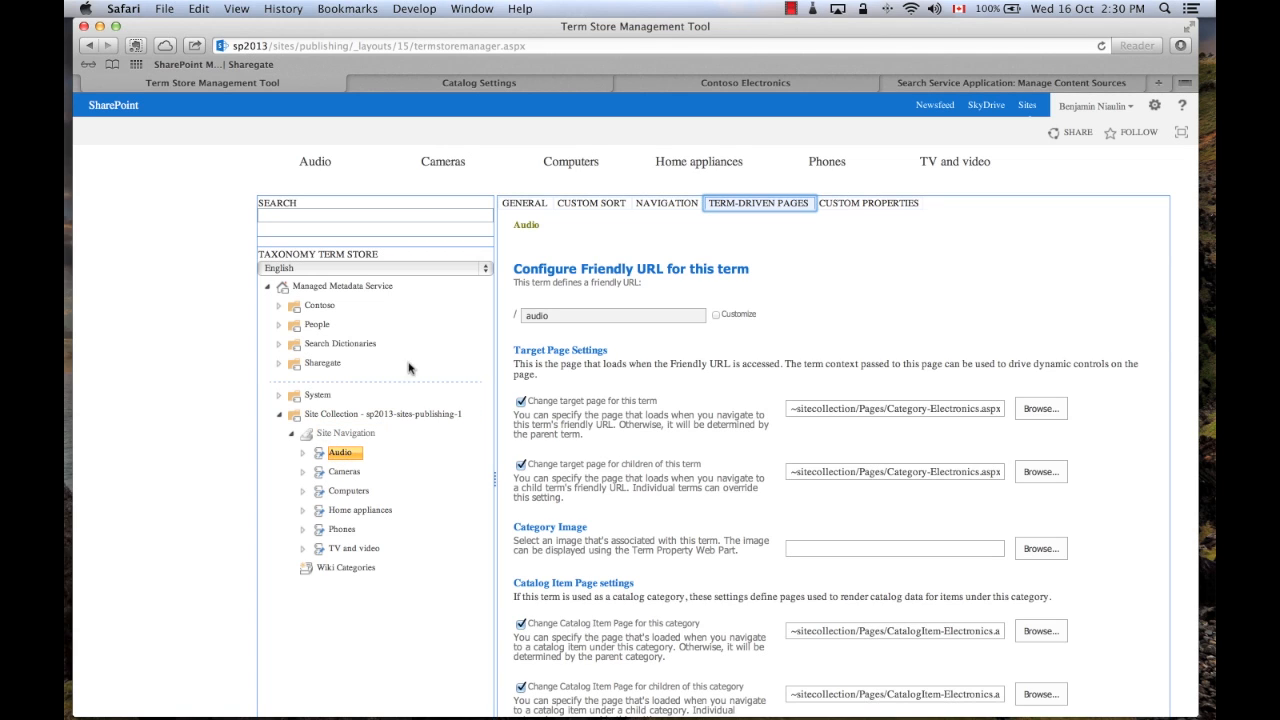
mouse_move(335, 166)
scroll(1114, 306, down, 2)
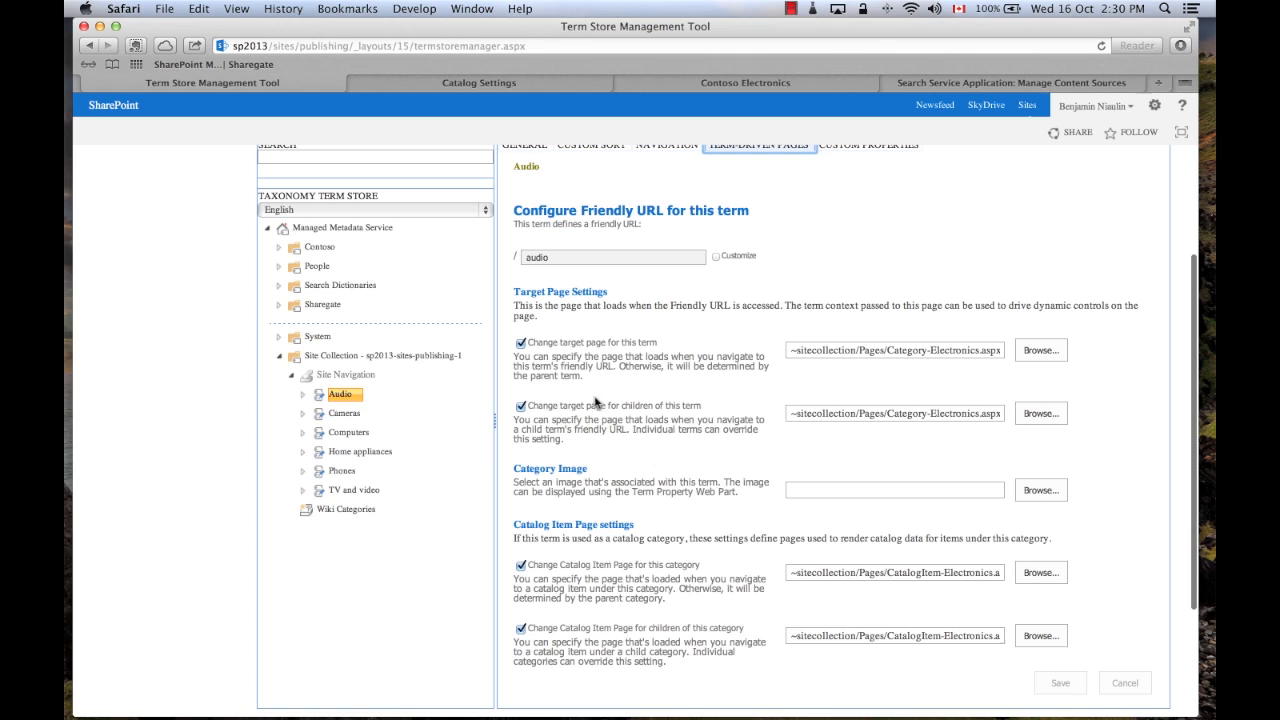
click(958, 352)
drag(888, 350, 1012, 352)
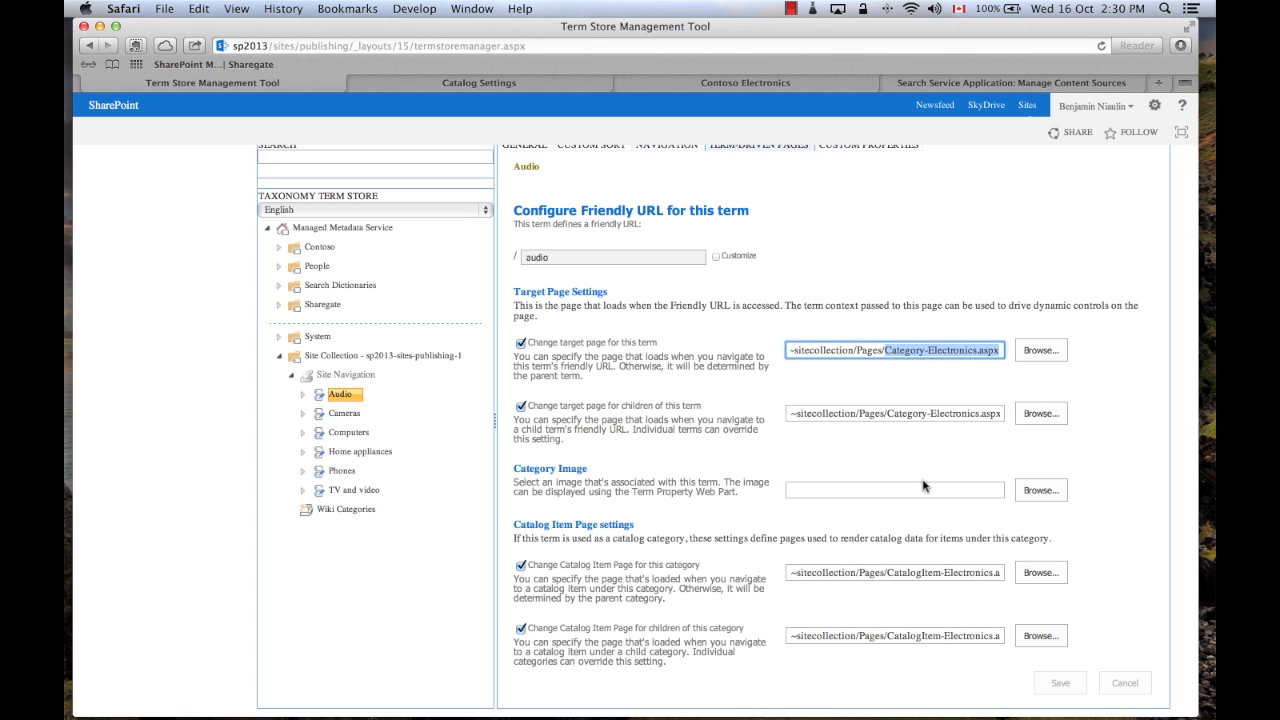
click(901, 354)
drag(887, 350, 1028, 349)
- Turn the Audio term's target page change for child terms off and back on
drag(617, 410, 696, 420)
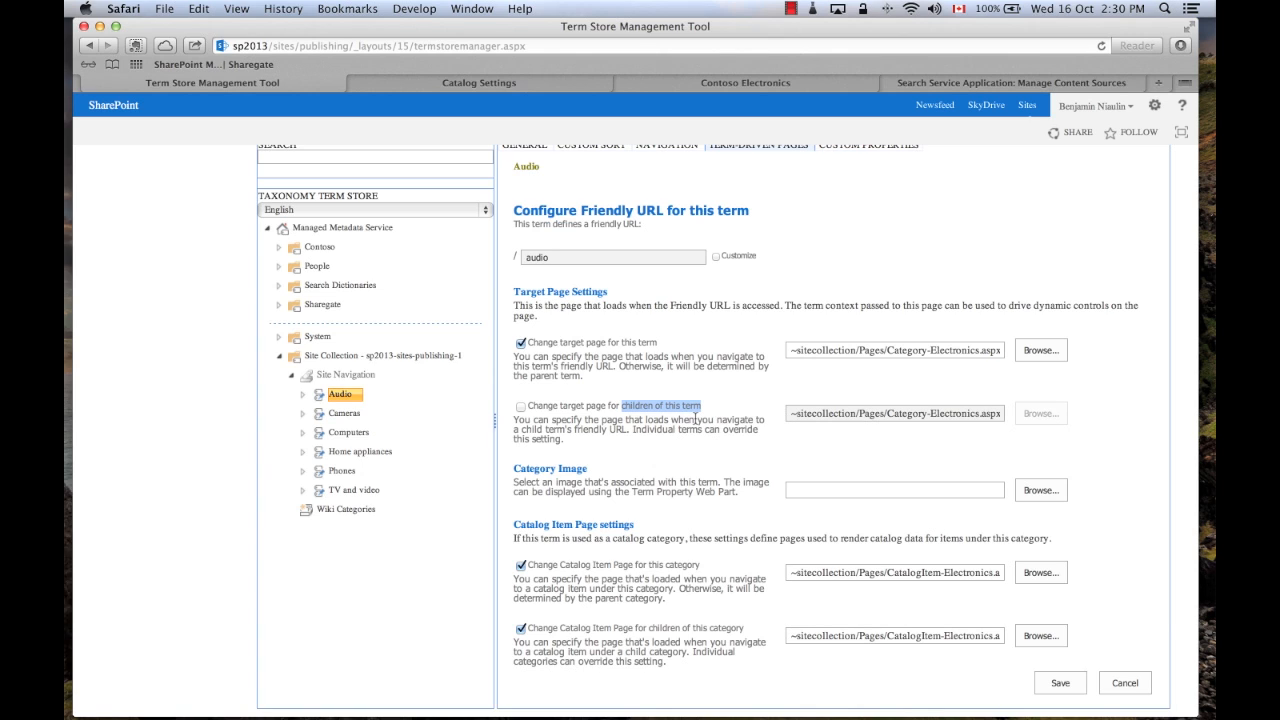
click(520, 406)
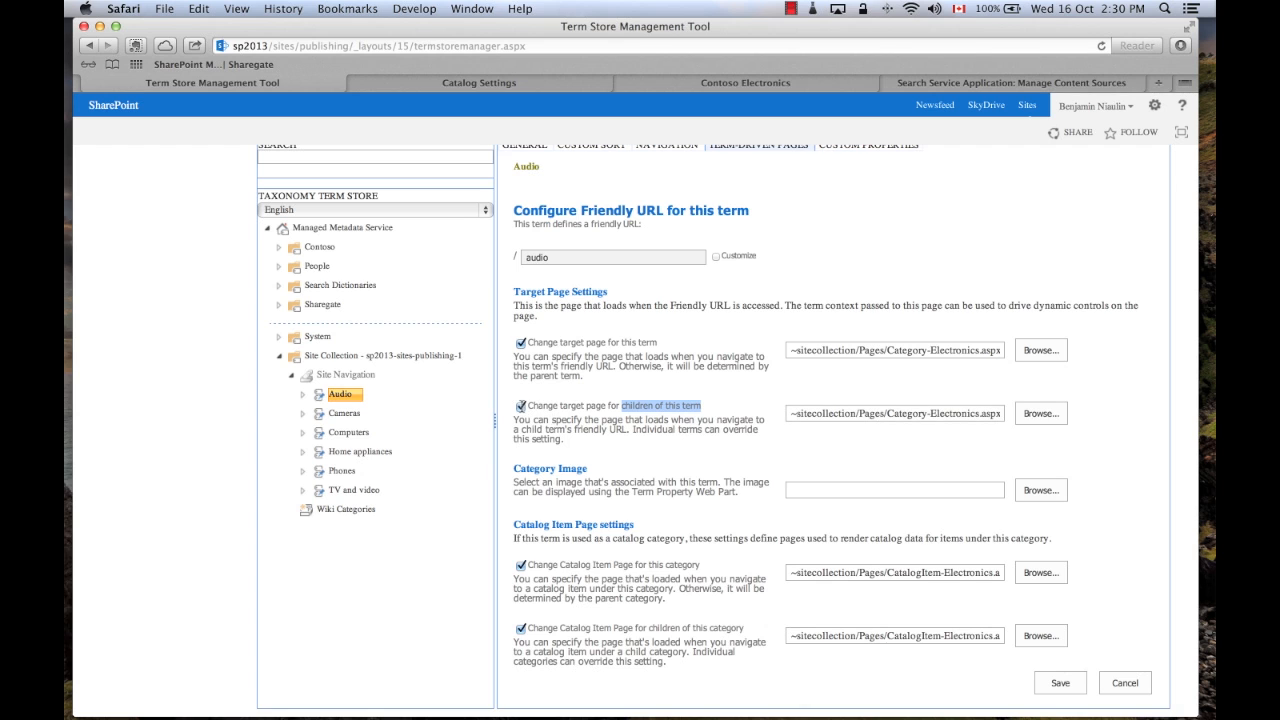
click(894, 413)
scroll(556, 468, down, 2)
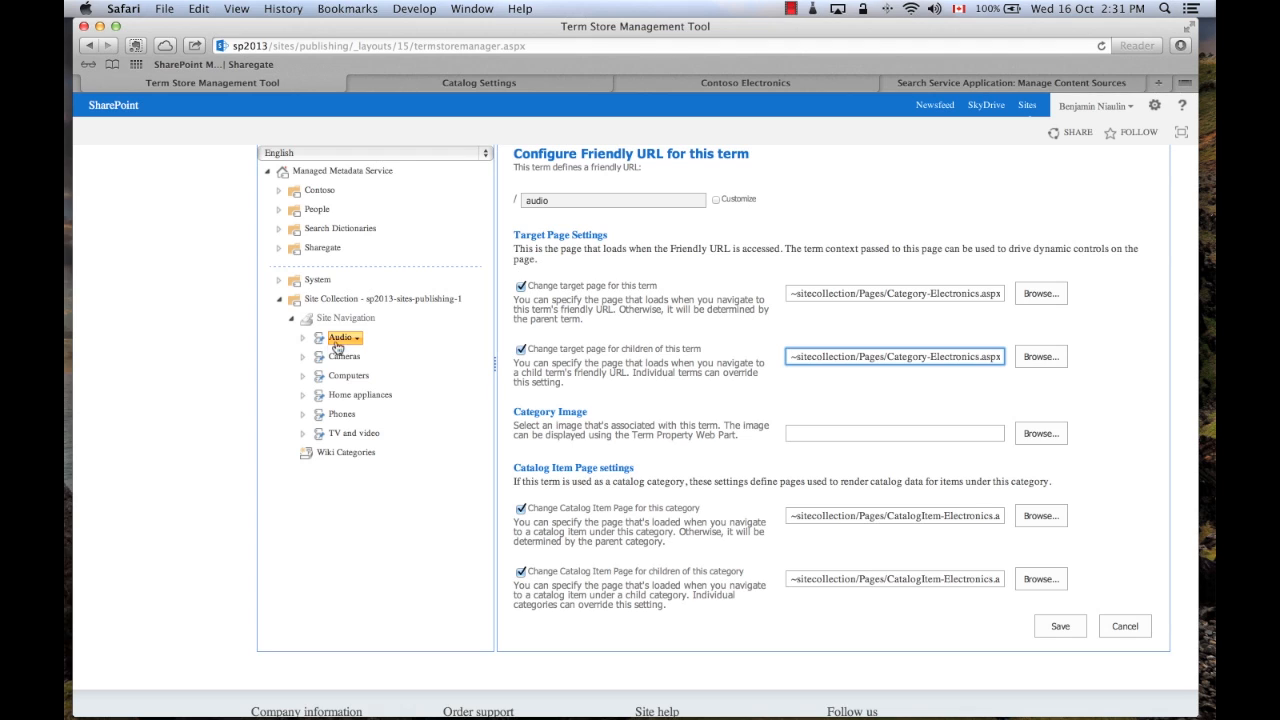
- Examine the Catalog Item Page path set for the Audio category and discard the pending term changes
mouse_move(345, 343)
drag(890, 516, 1037, 517)
click(956, 528)
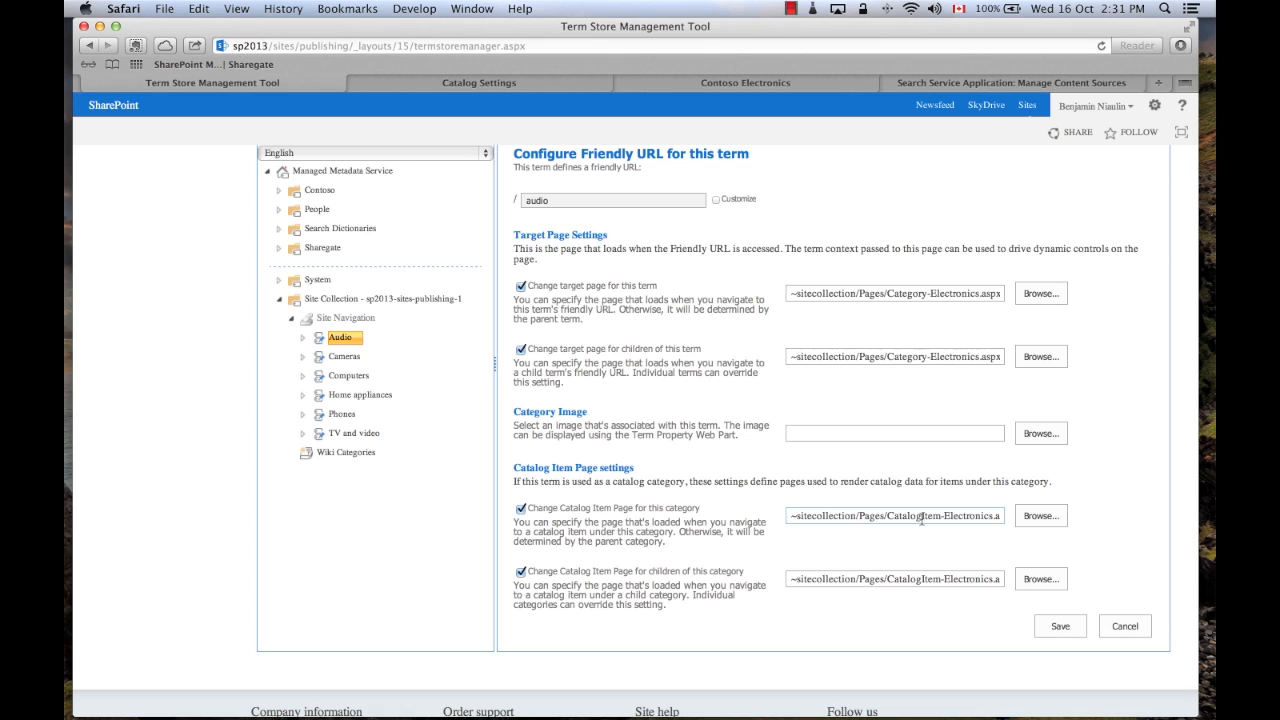
drag(919, 519, 1001, 551)
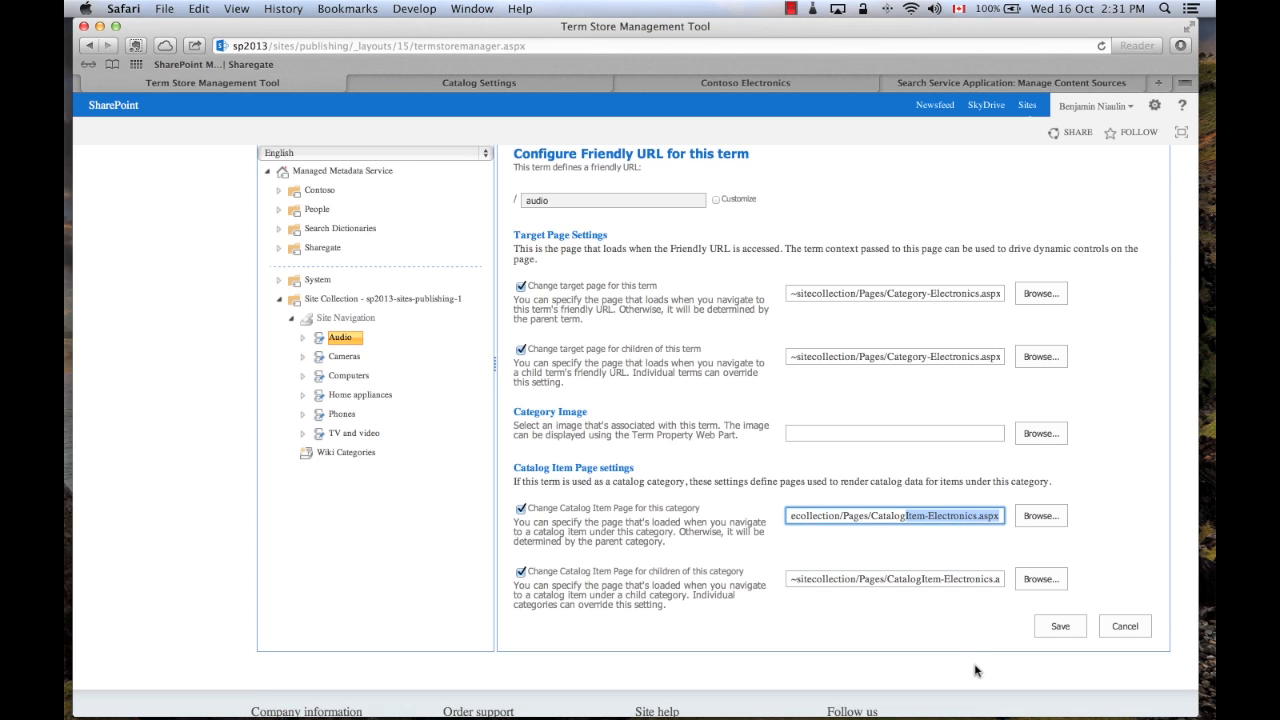
click(1124, 626)
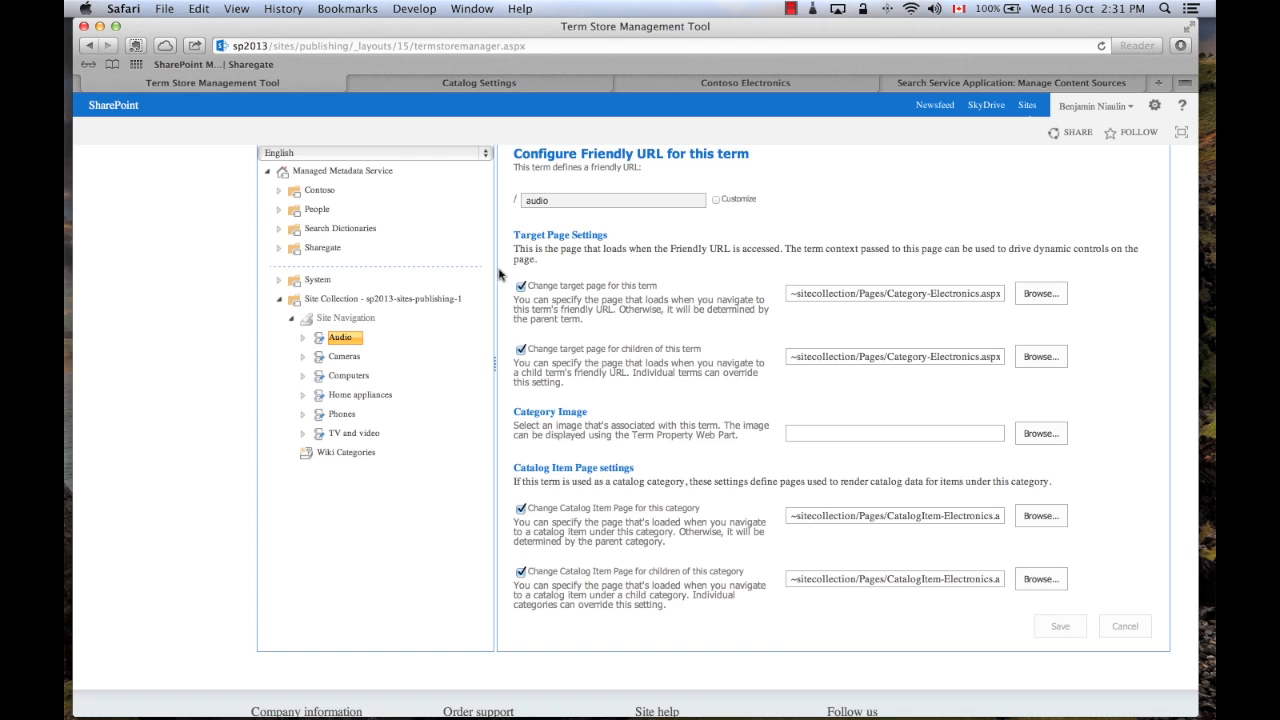
- Open the Cameras category page, check its page editing options, and cancel without editing
scroll(502, 278, up, 3)
click(463, 279)
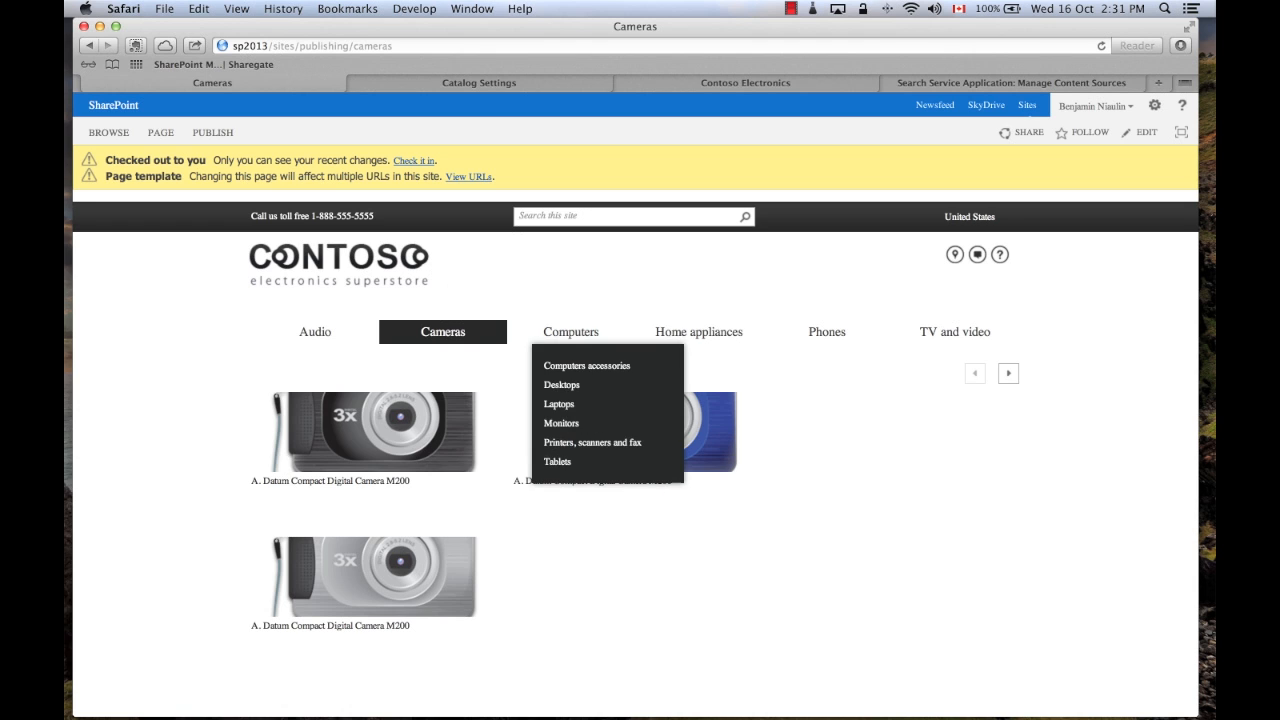
click(1146, 134)
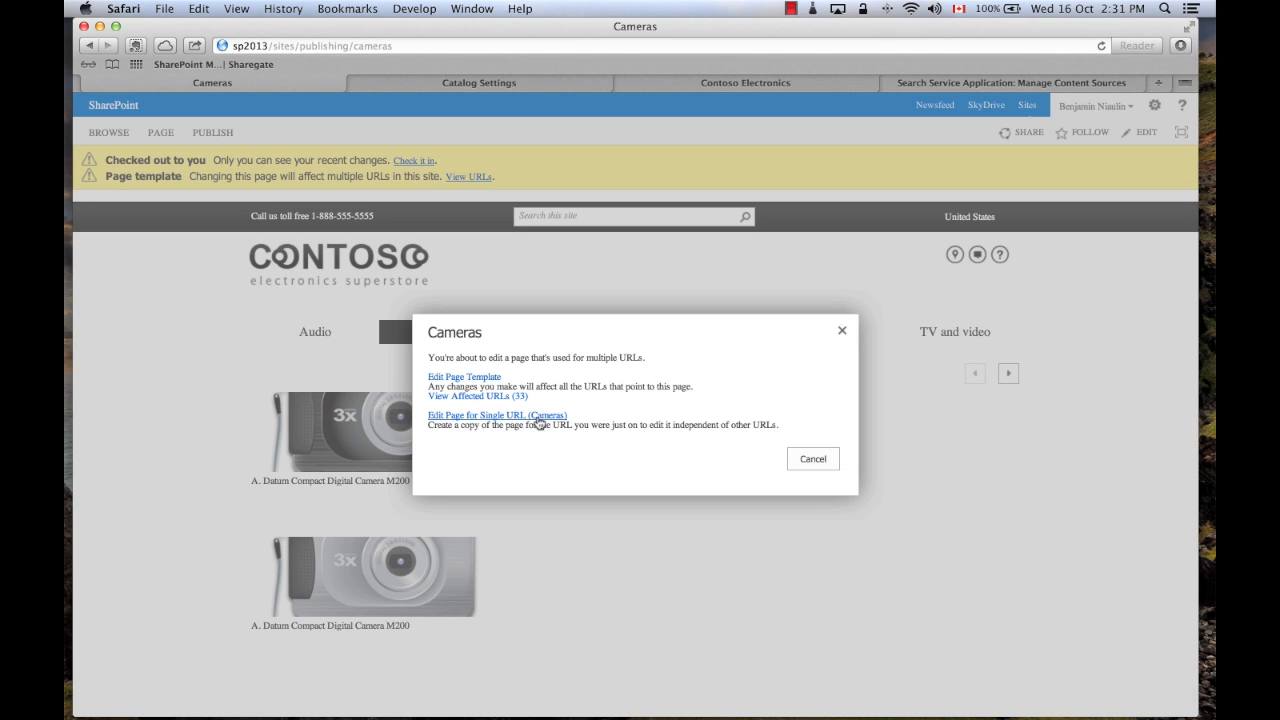
click(815, 460)
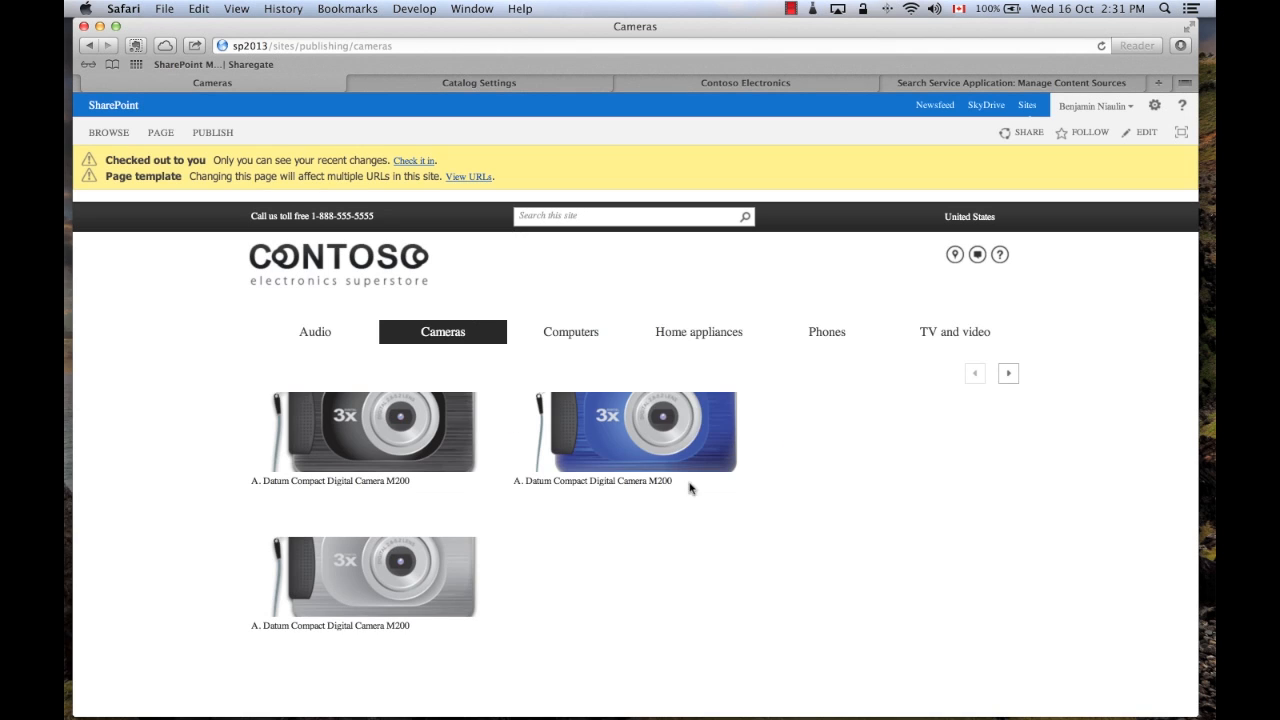
- Open the Category-Electronics page from the Pages library in the site contents
click(1154, 105)
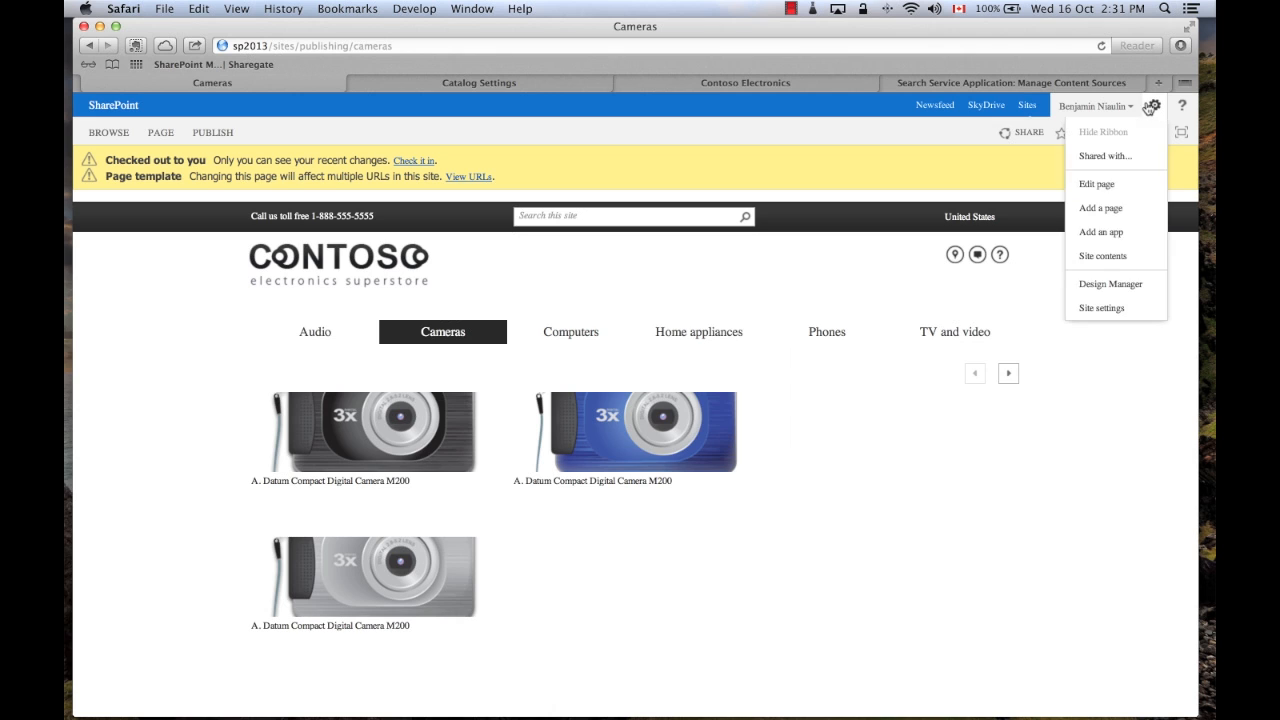
mouse_move(648, 336)
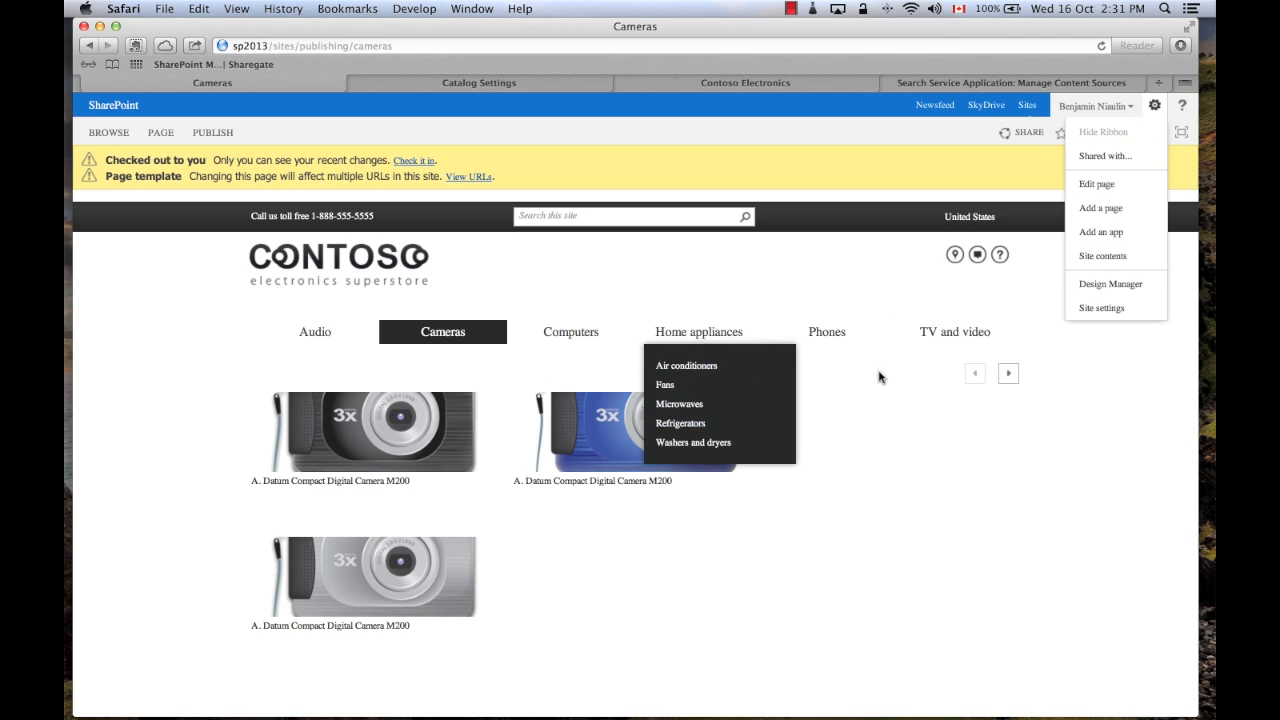
click(1114, 259)
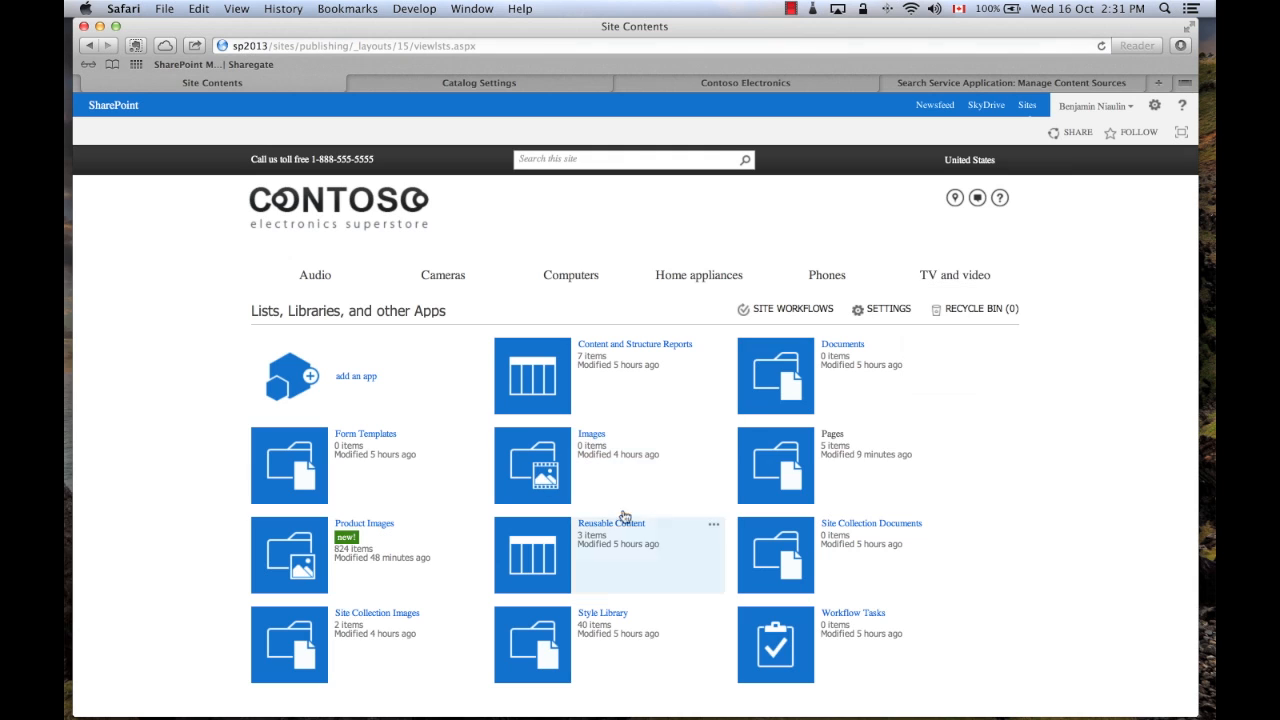
click(785, 459)
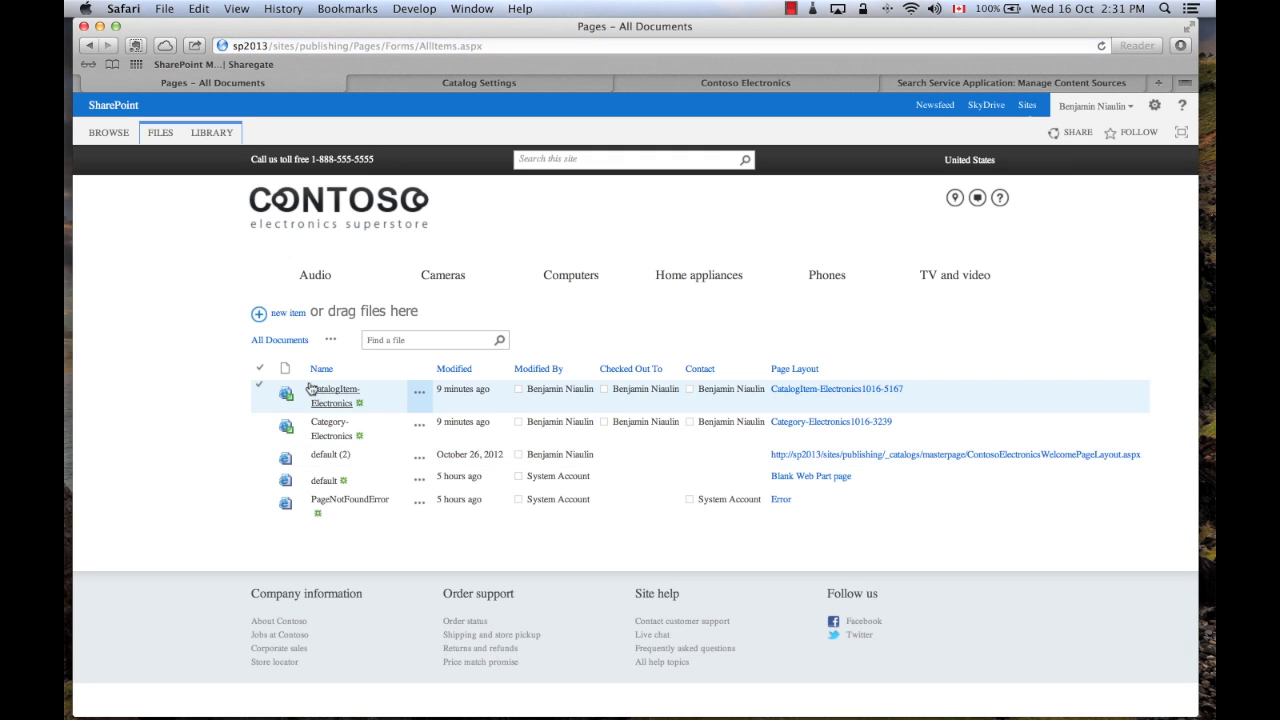
click(334, 436)
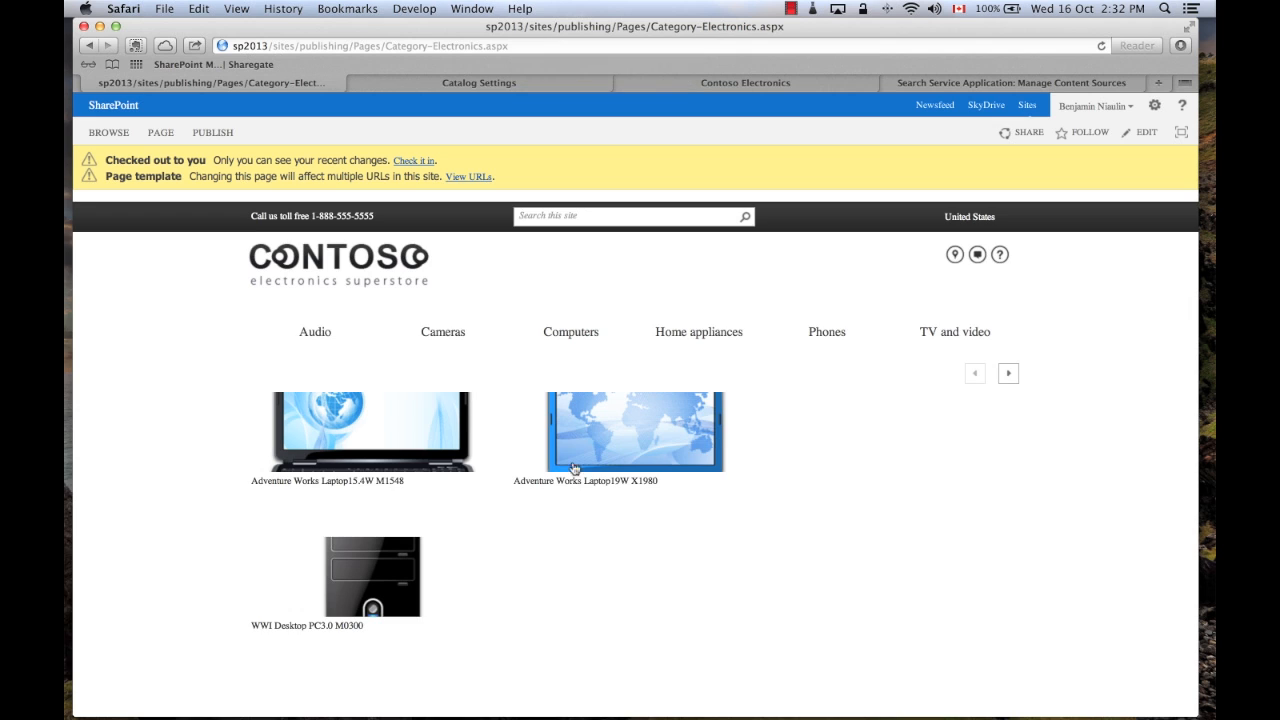
- Look over the Category-Electronics page and open its page template for editing
scroll(714, 407, down, 2)
scroll(714, 407, up, 1)
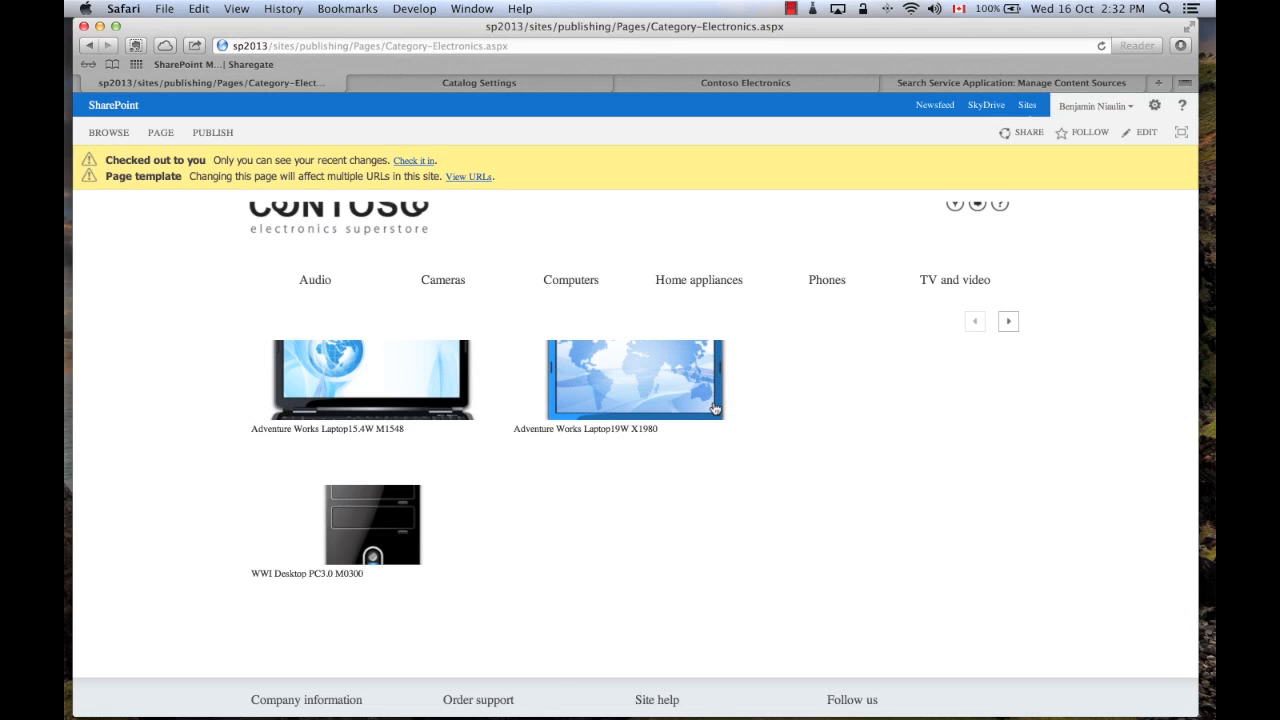
click(1148, 134)
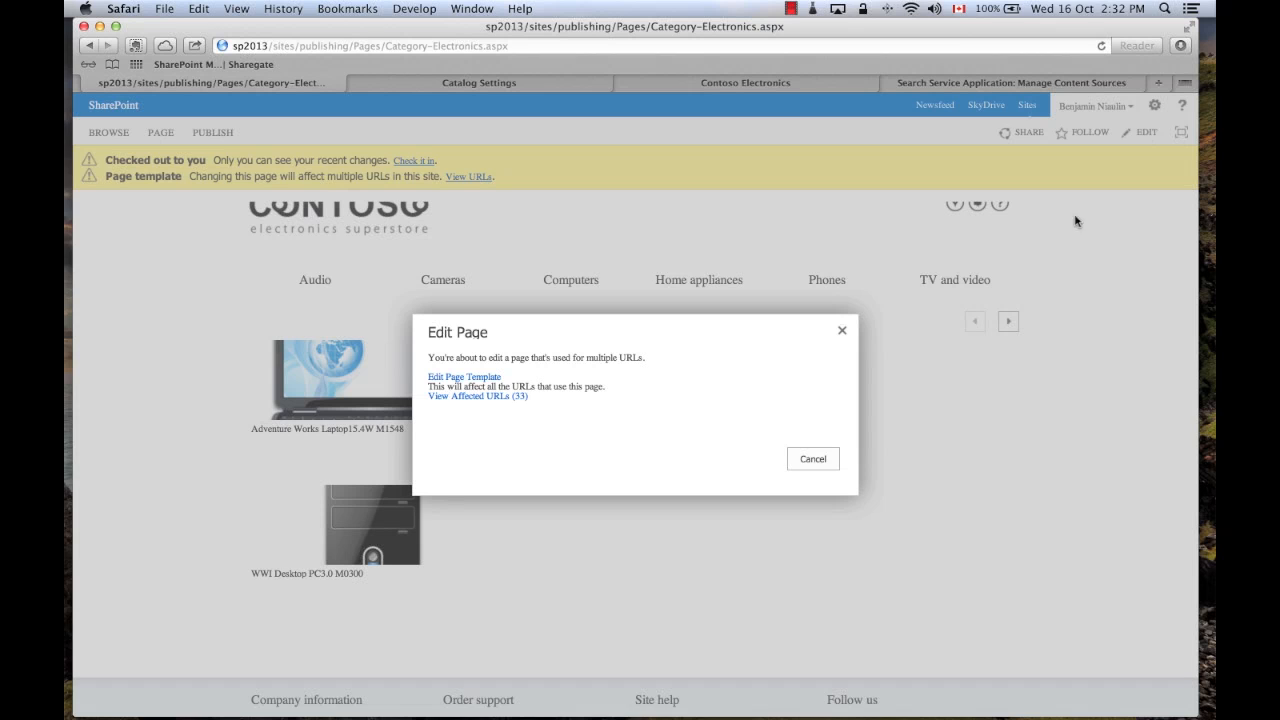
click(462, 377)
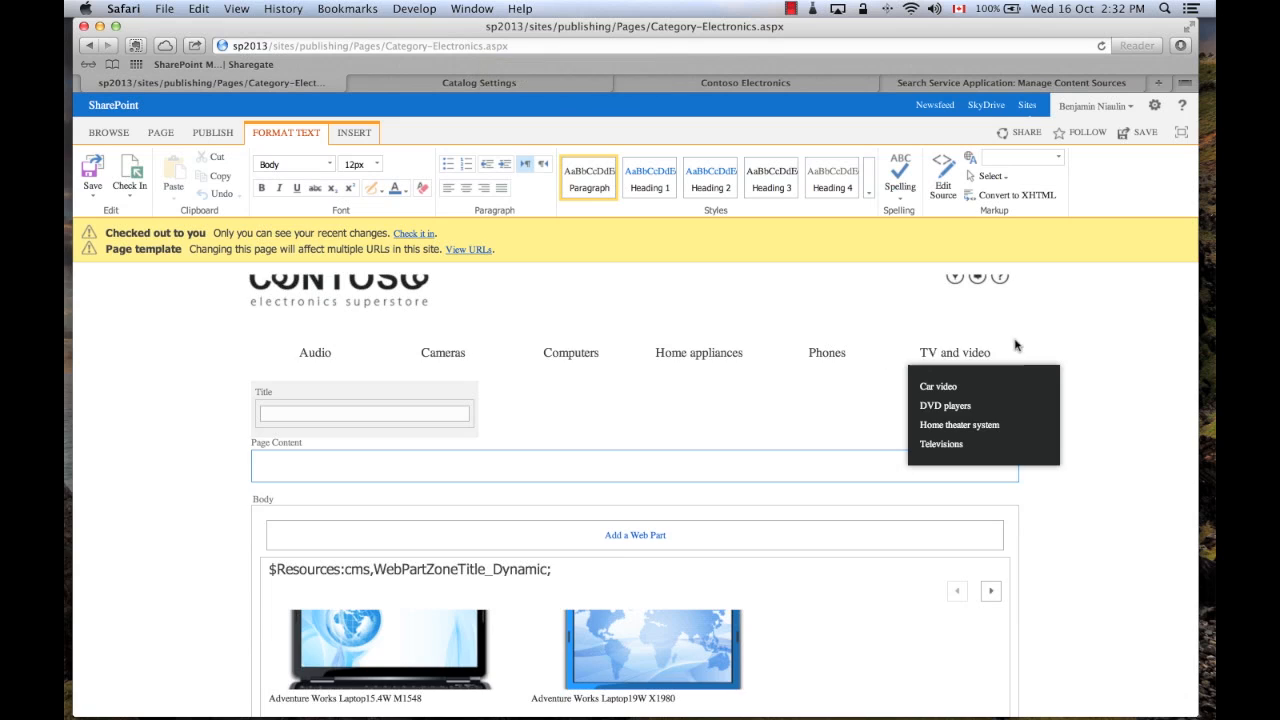
- Review the search criteria and display template properties of the product web part in the Body zone, and cancel without changes
scroll(1028, 343, down, 4)
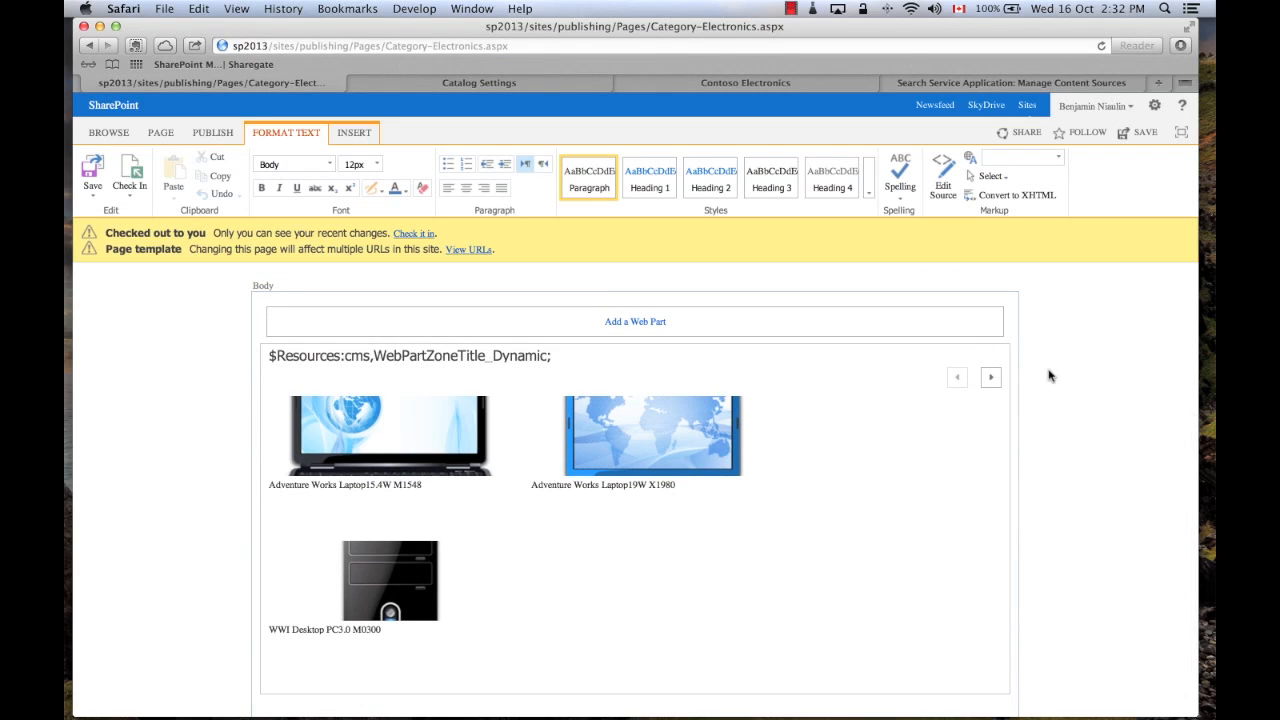
click(978, 357)
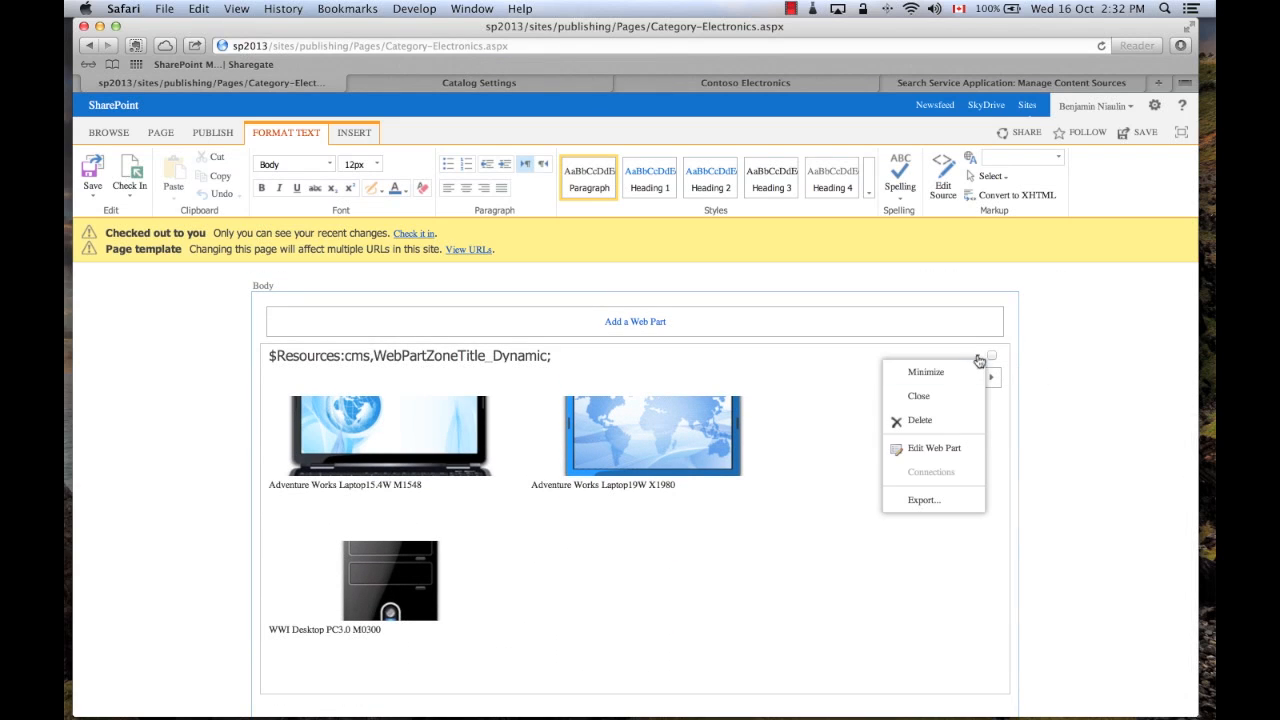
click(930, 452)
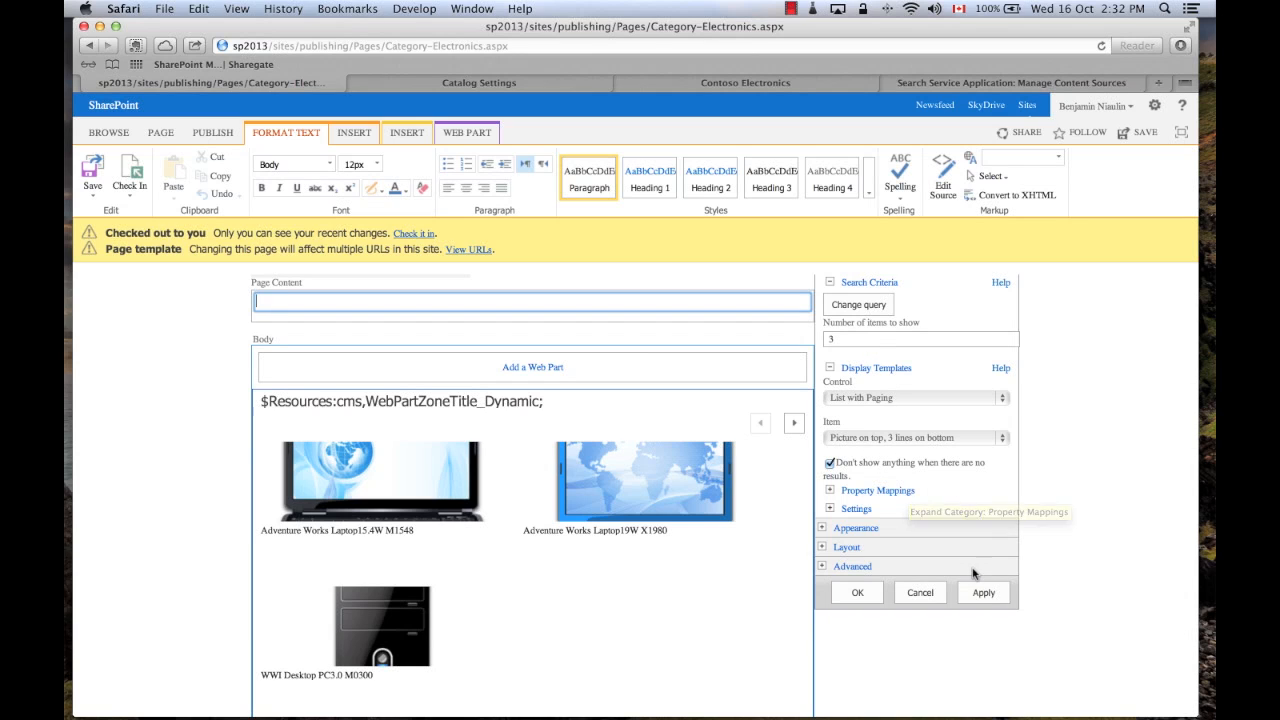
click(920, 592)
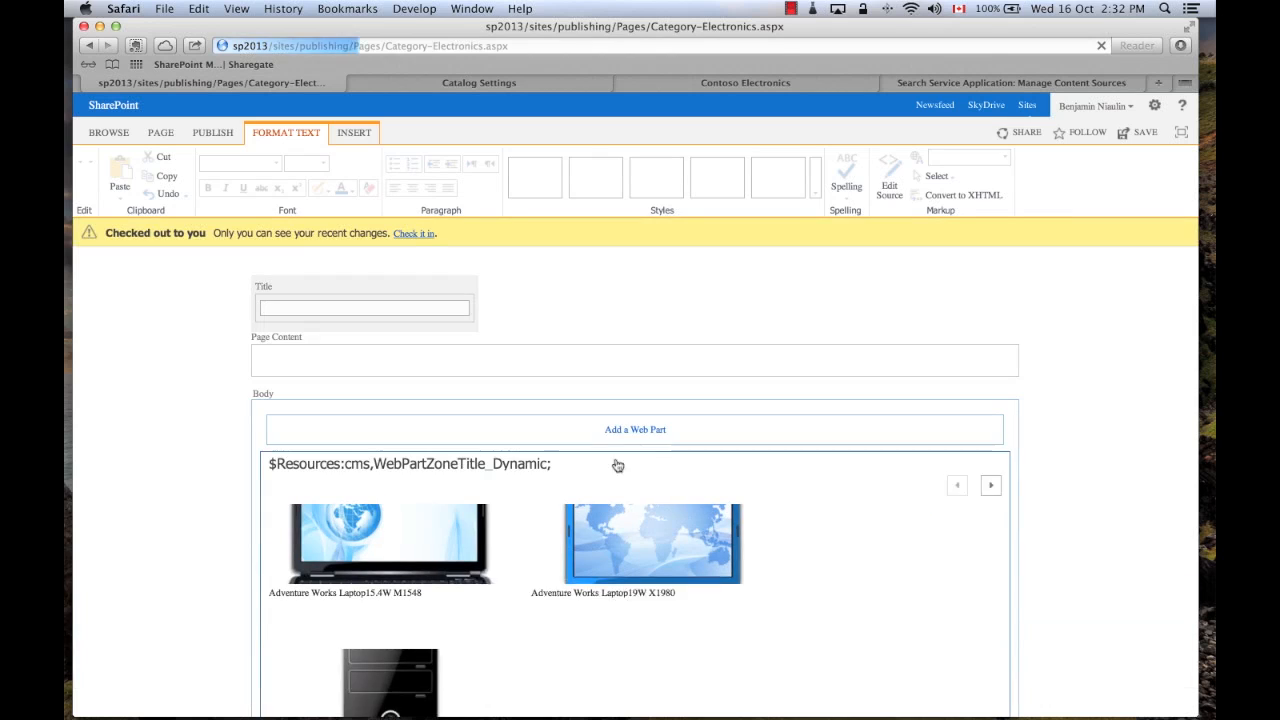
- Go from the page template to the full list in the Pages library and show its file commands
click(161, 132)
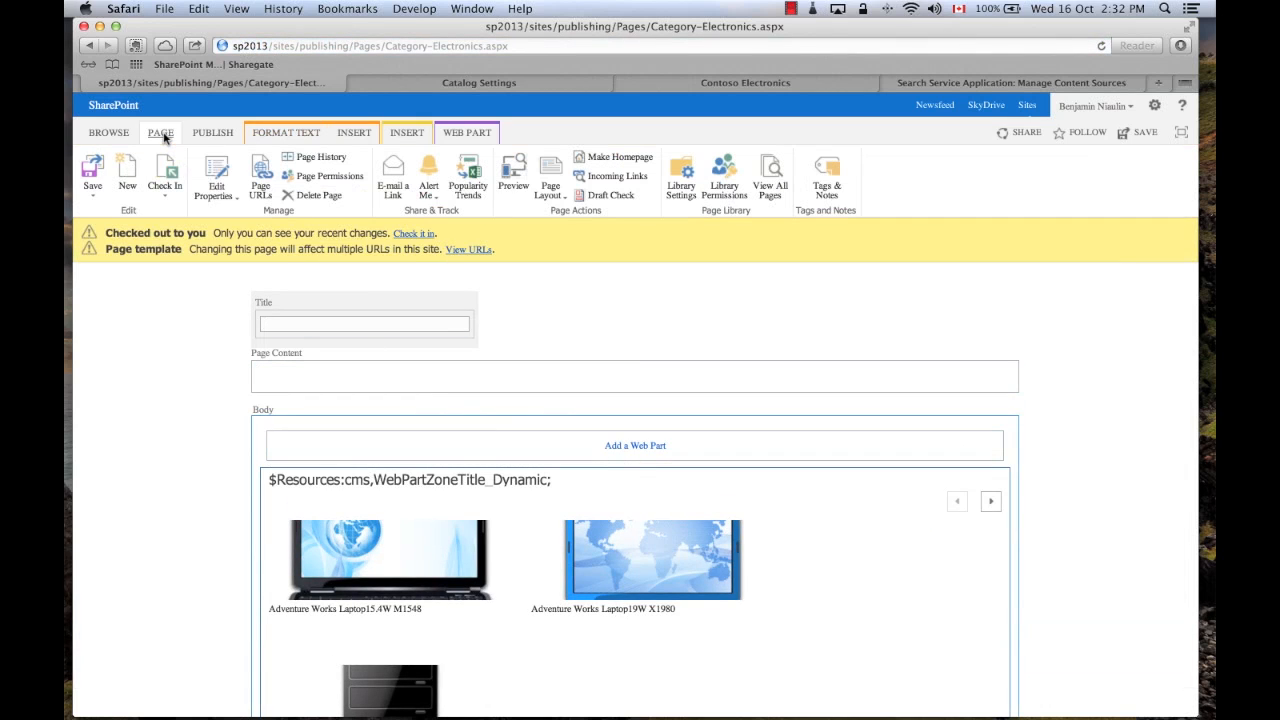
click(768, 176)
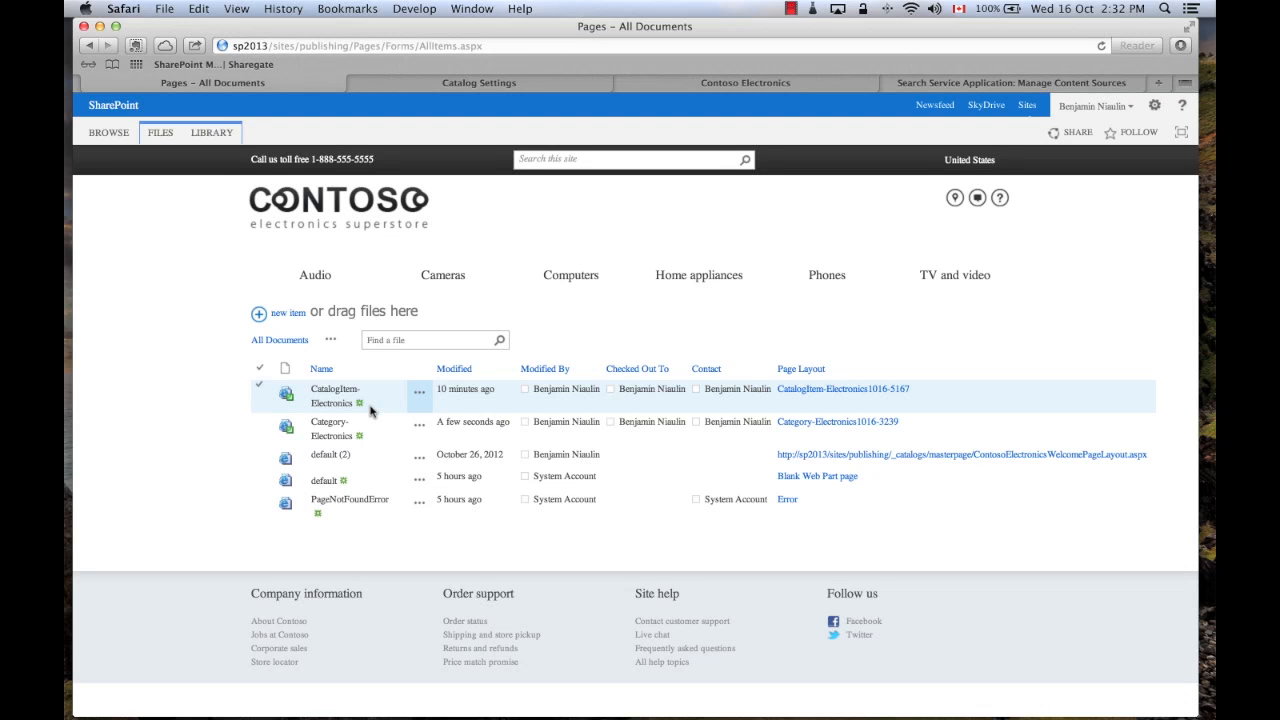
click(161, 134)
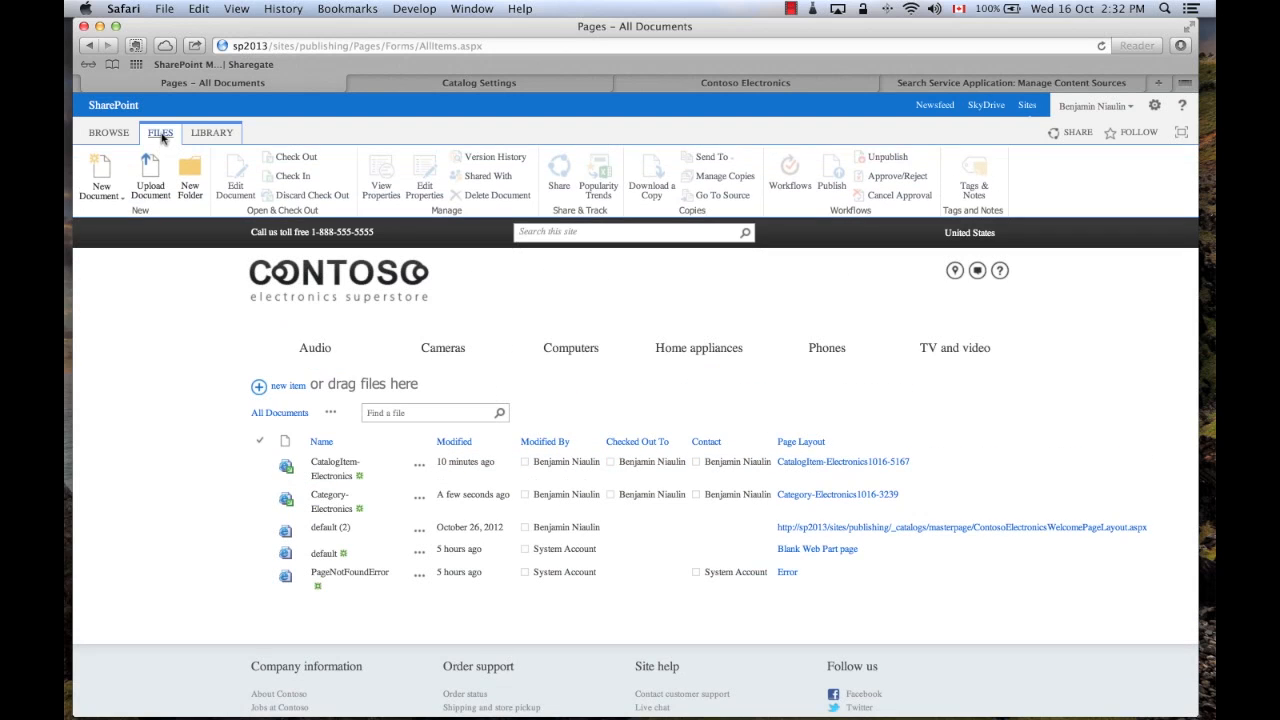
- Create an article page titled DEMO CATEGORY in the Pages library, using the Contoso Category Page Layout
click(113, 194)
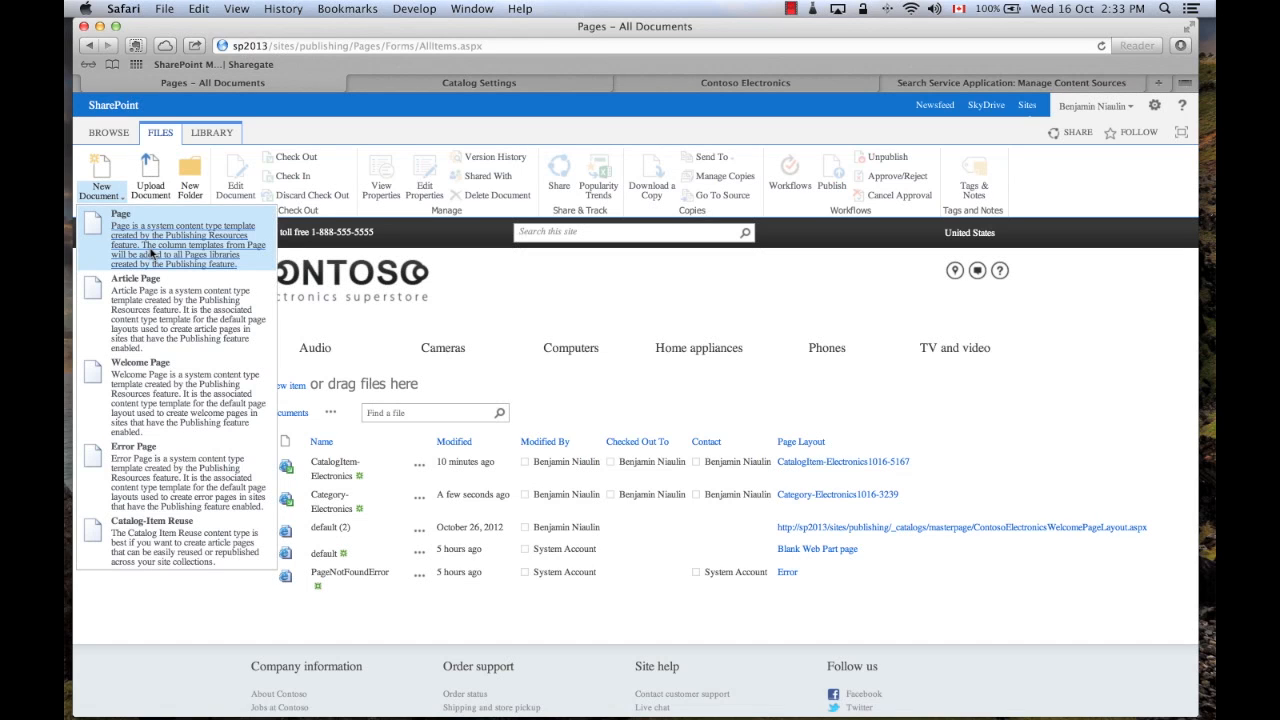
click(188, 317)
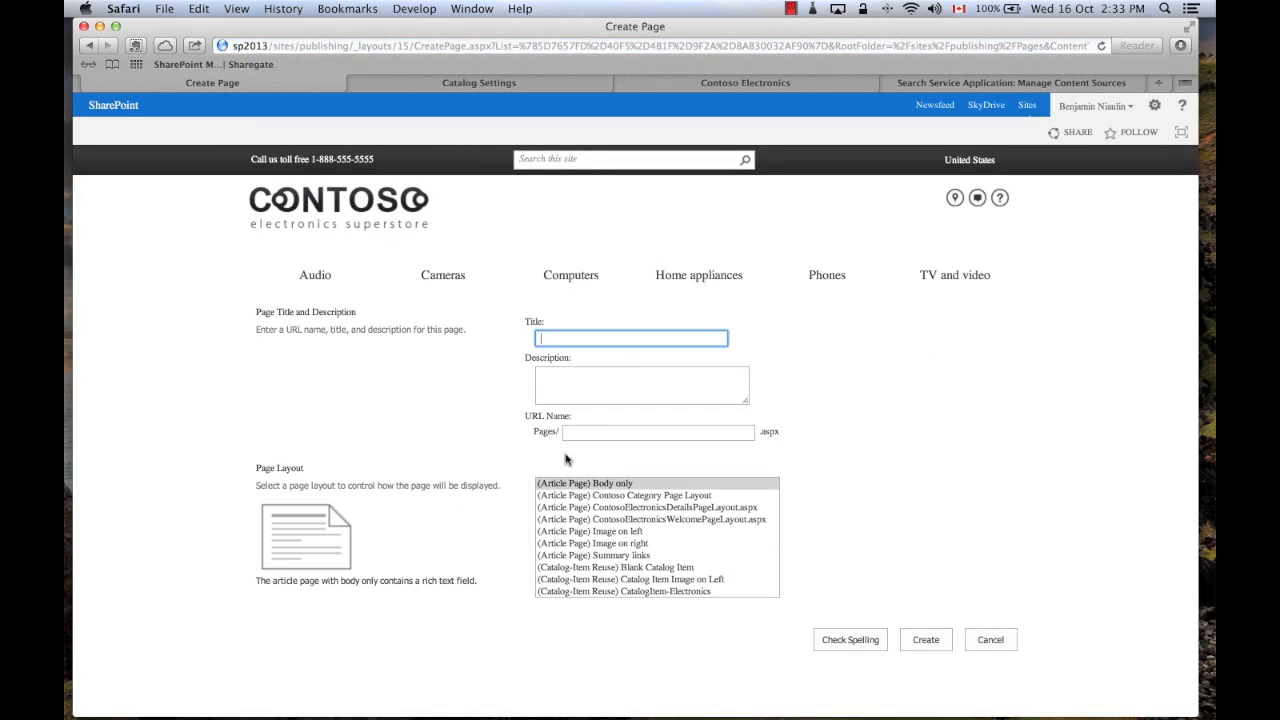
click(674, 523)
click(647, 495)
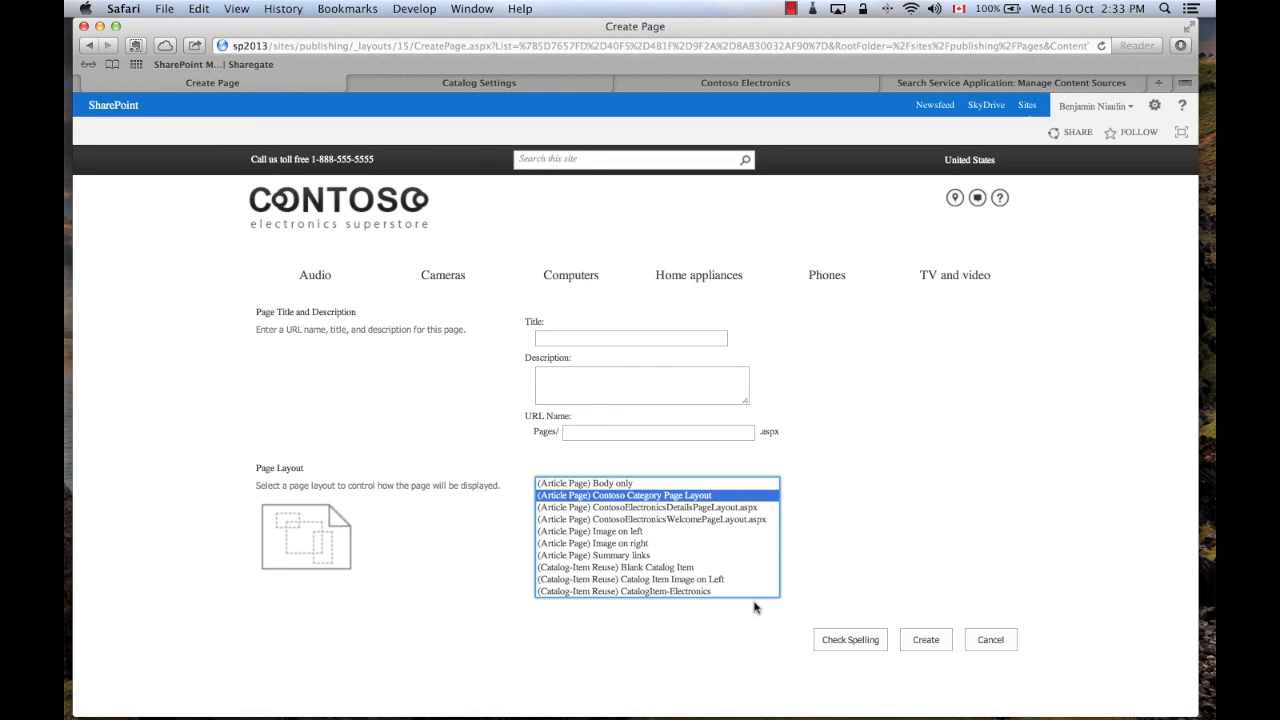
click(724, 508)
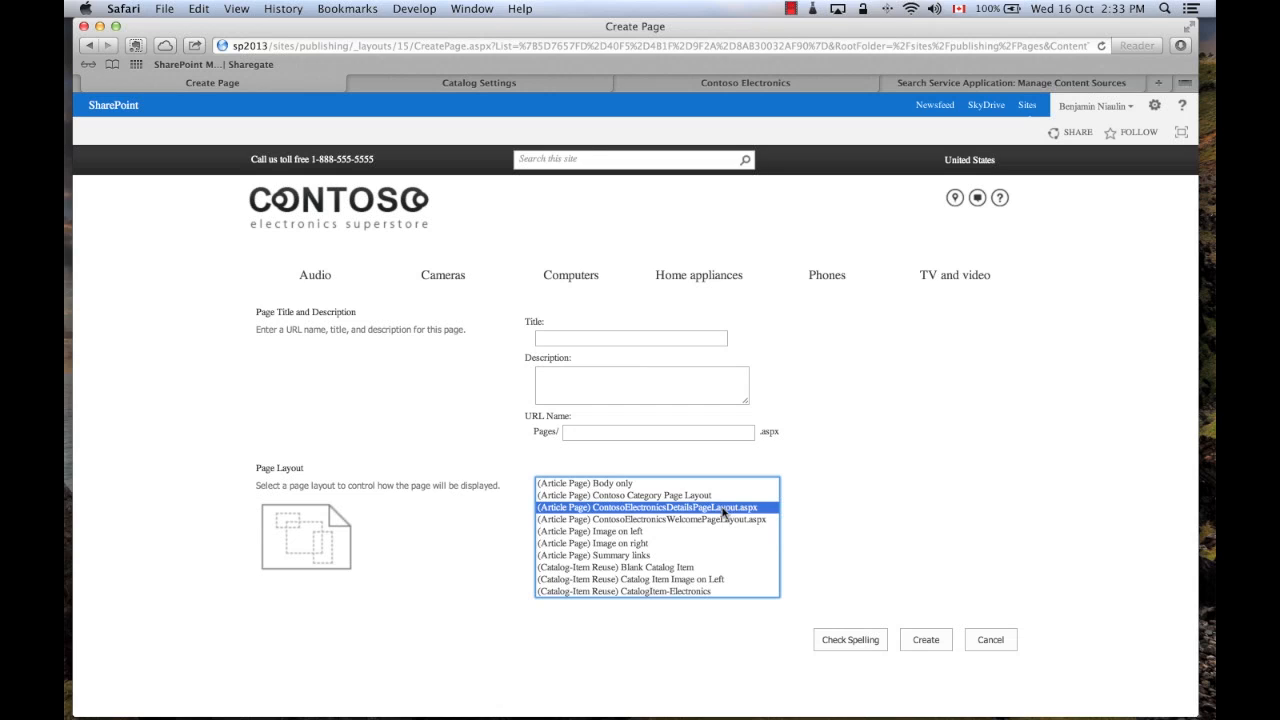
click(679, 497)
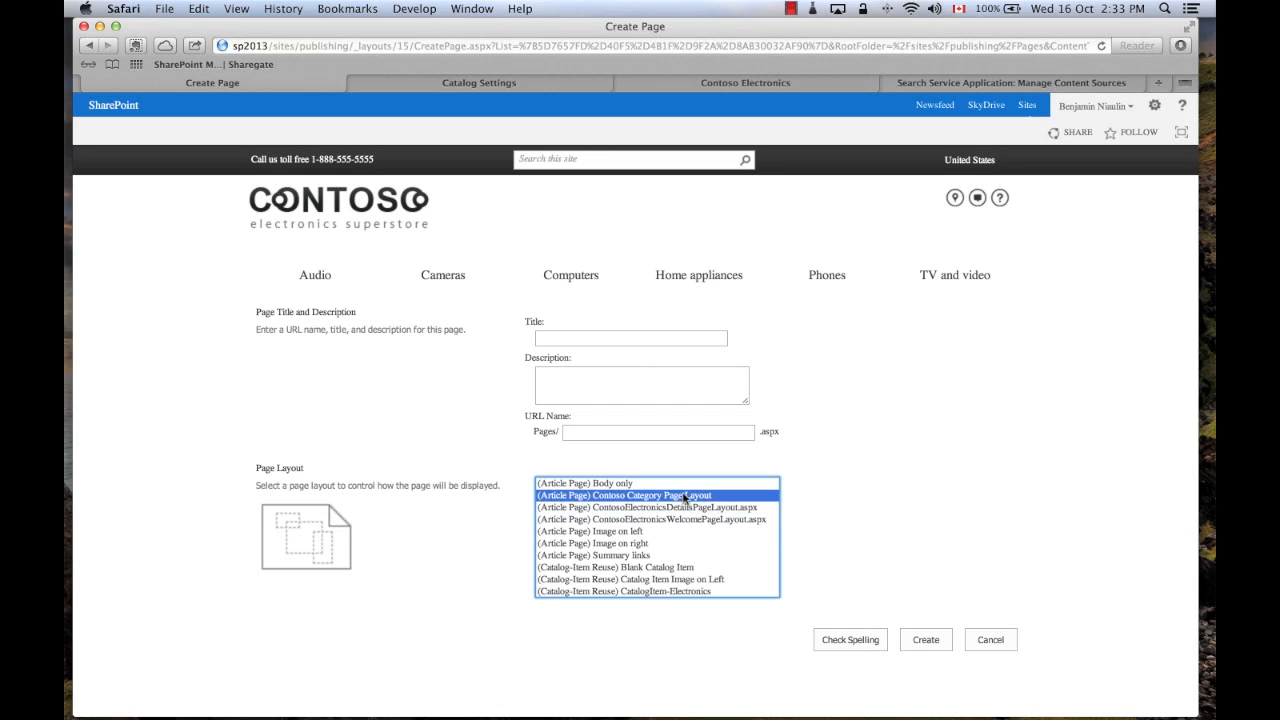
click(592, 337)
text(DEMO CATEGORY)
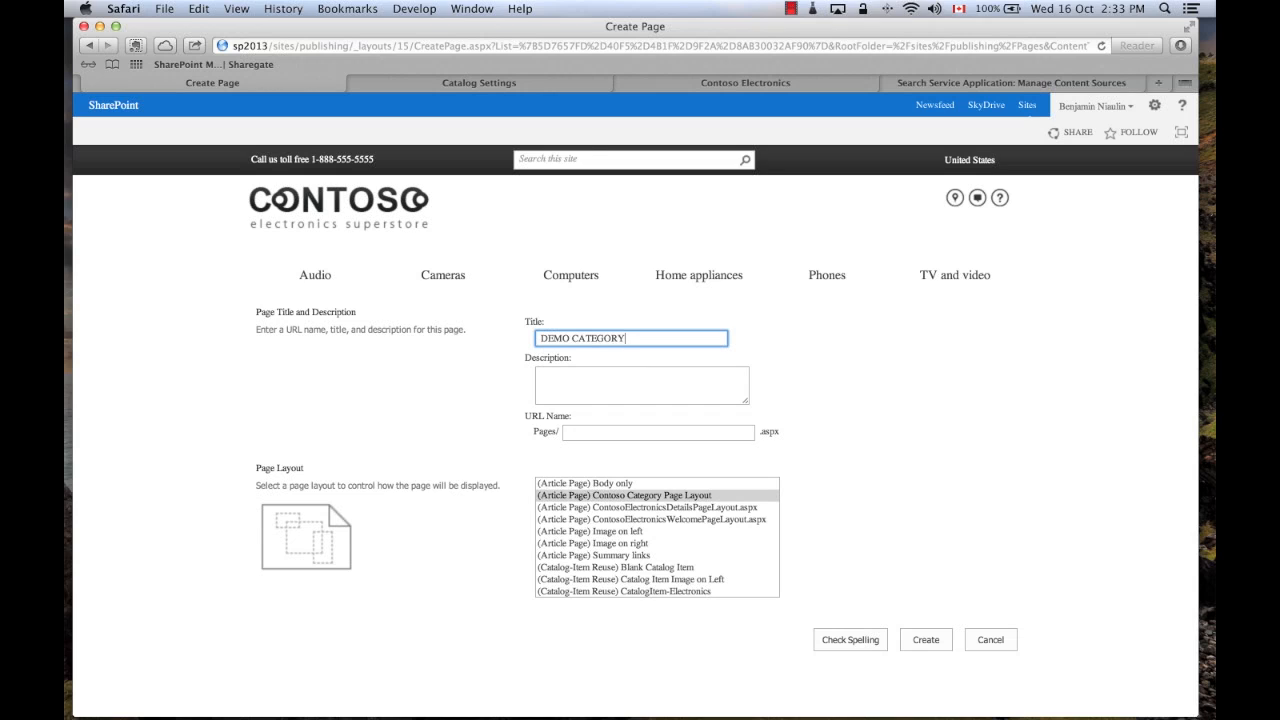
key(Tab)
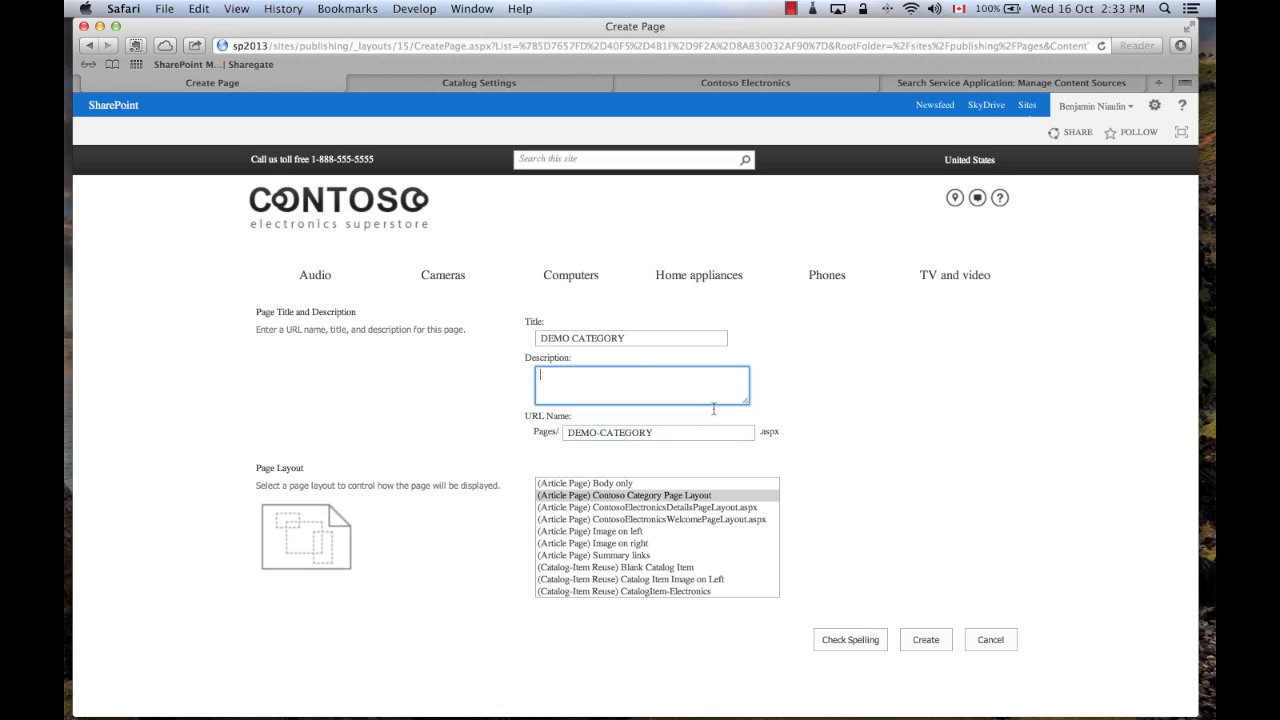
click(924, 640)
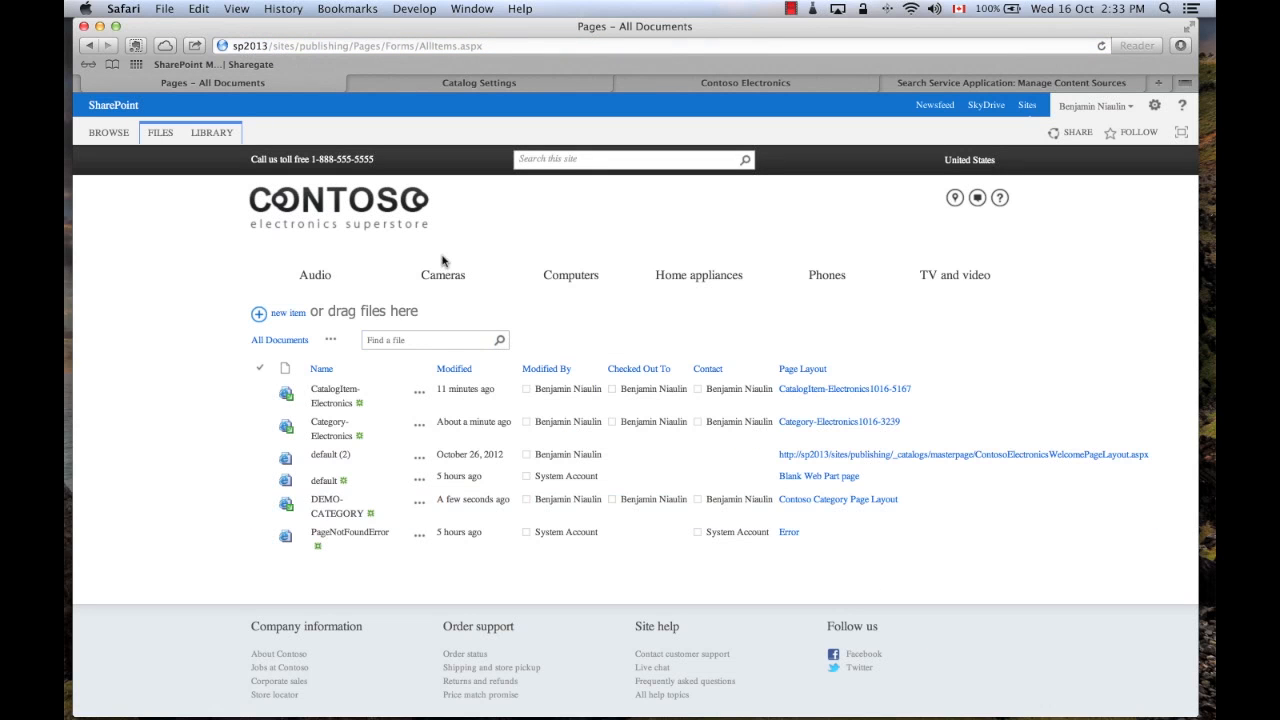
- Create a second article page titled DEMO ITEM, using the ContosoElectronicsDetailsPageLayout.aspx page layout
click(160, 132)
click(101, 178)
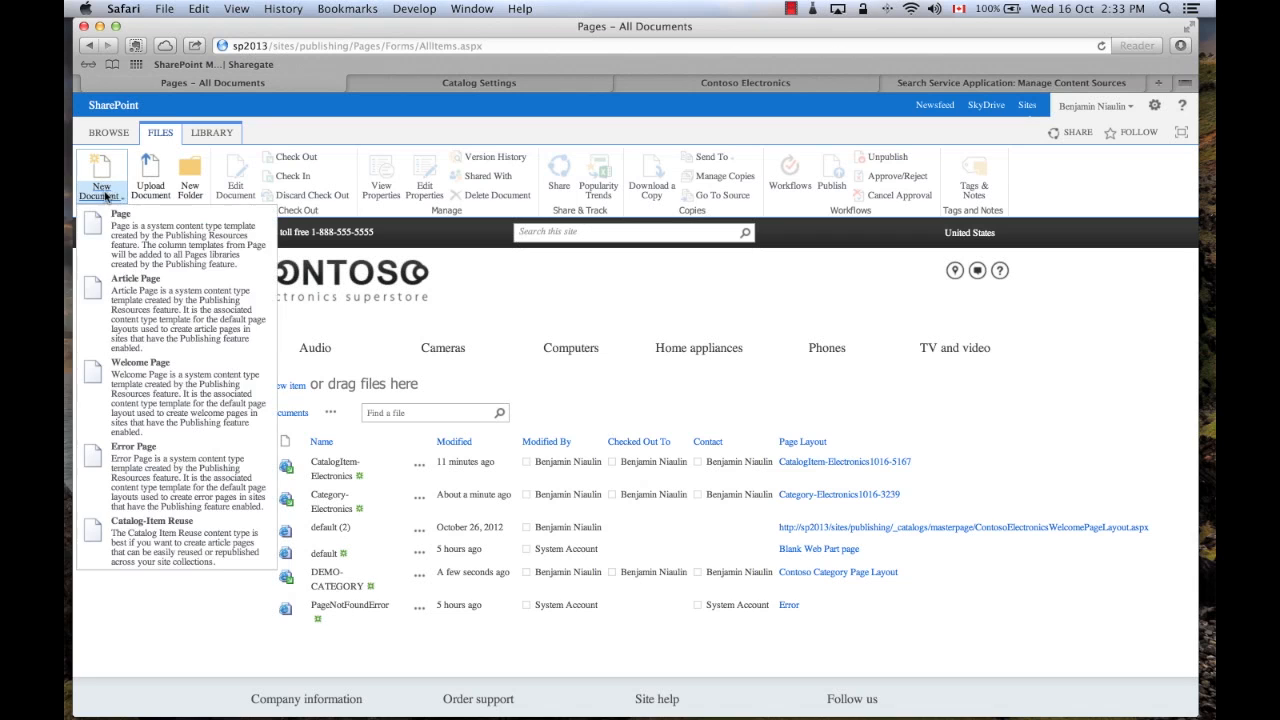
click(157, 287)
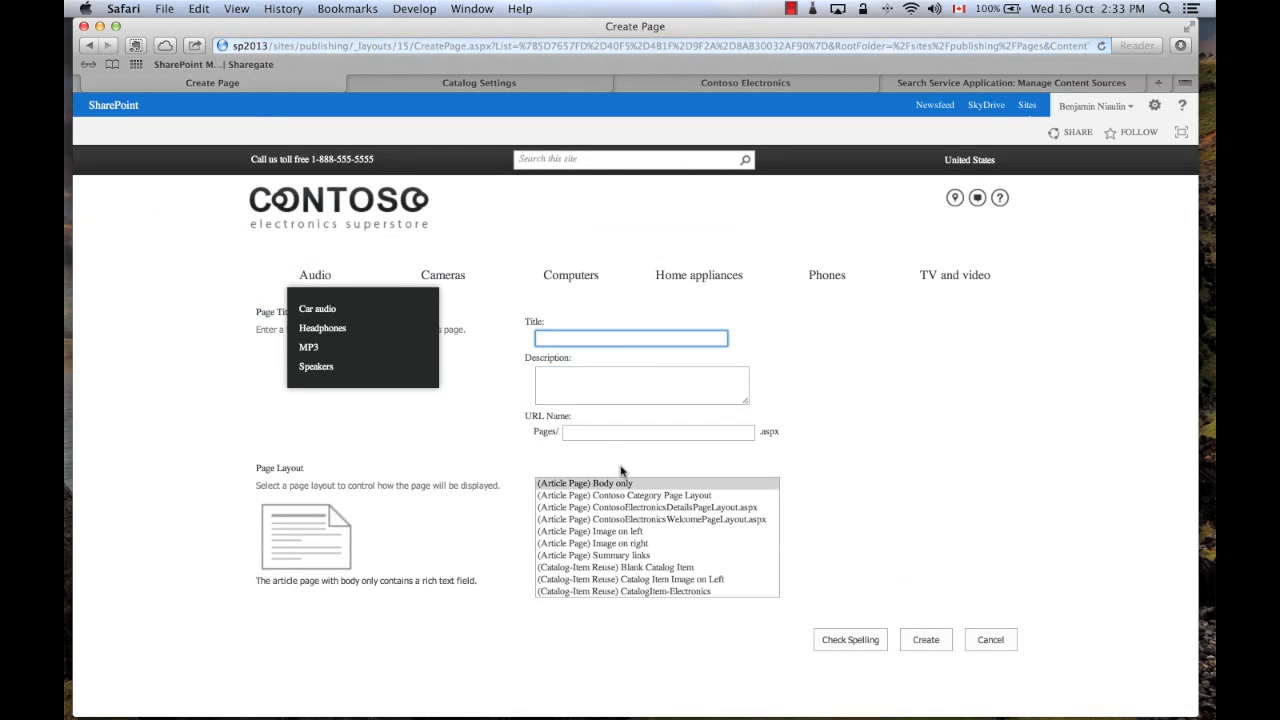
click(658, 509)
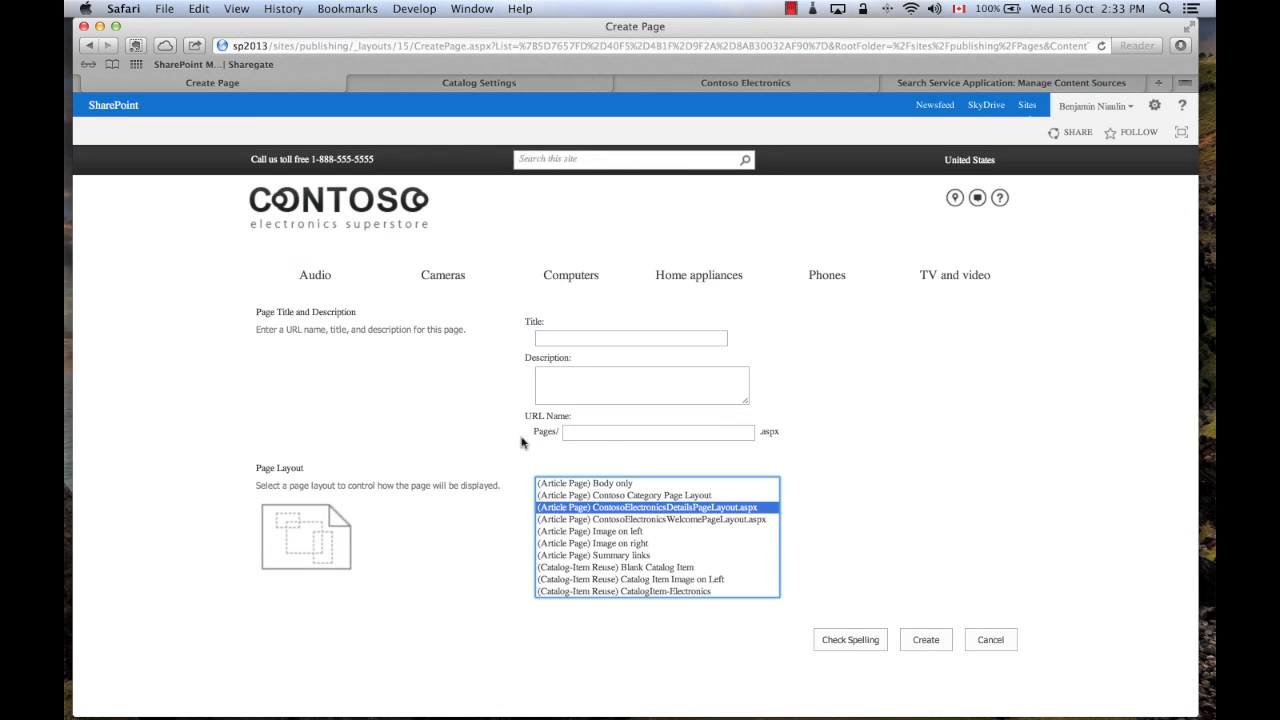
click(578, 336)
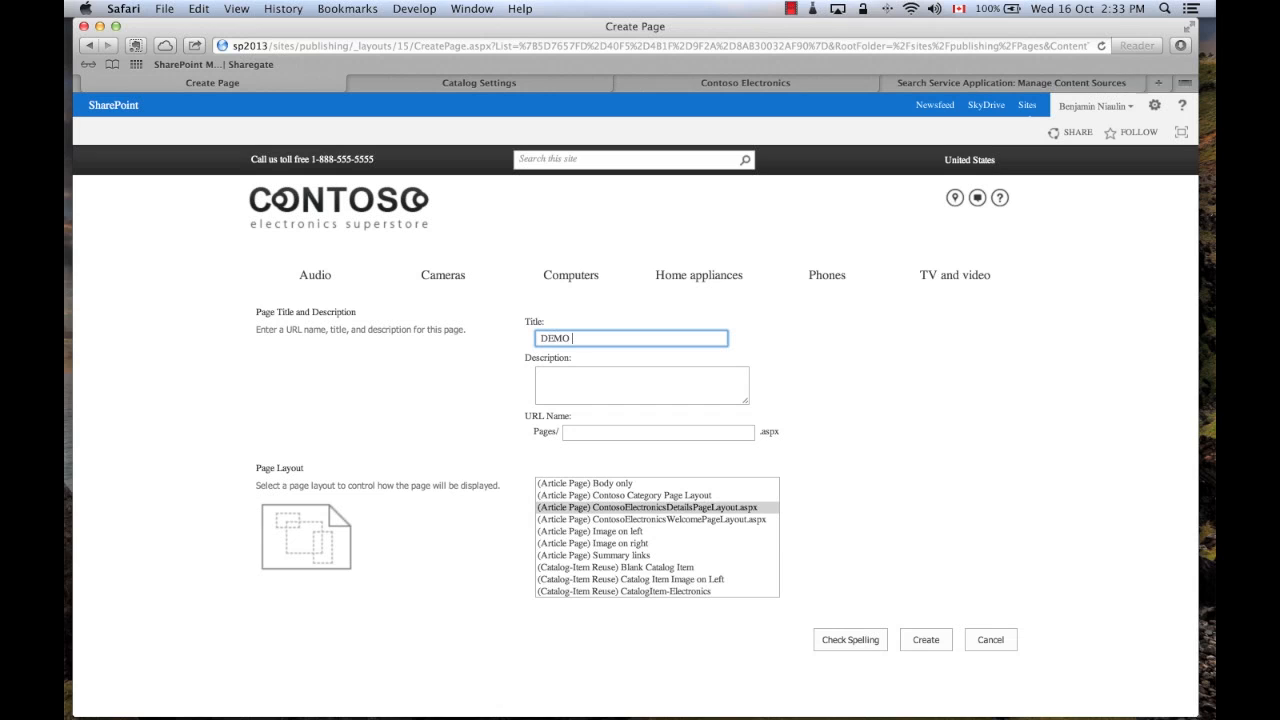
key(Tab)
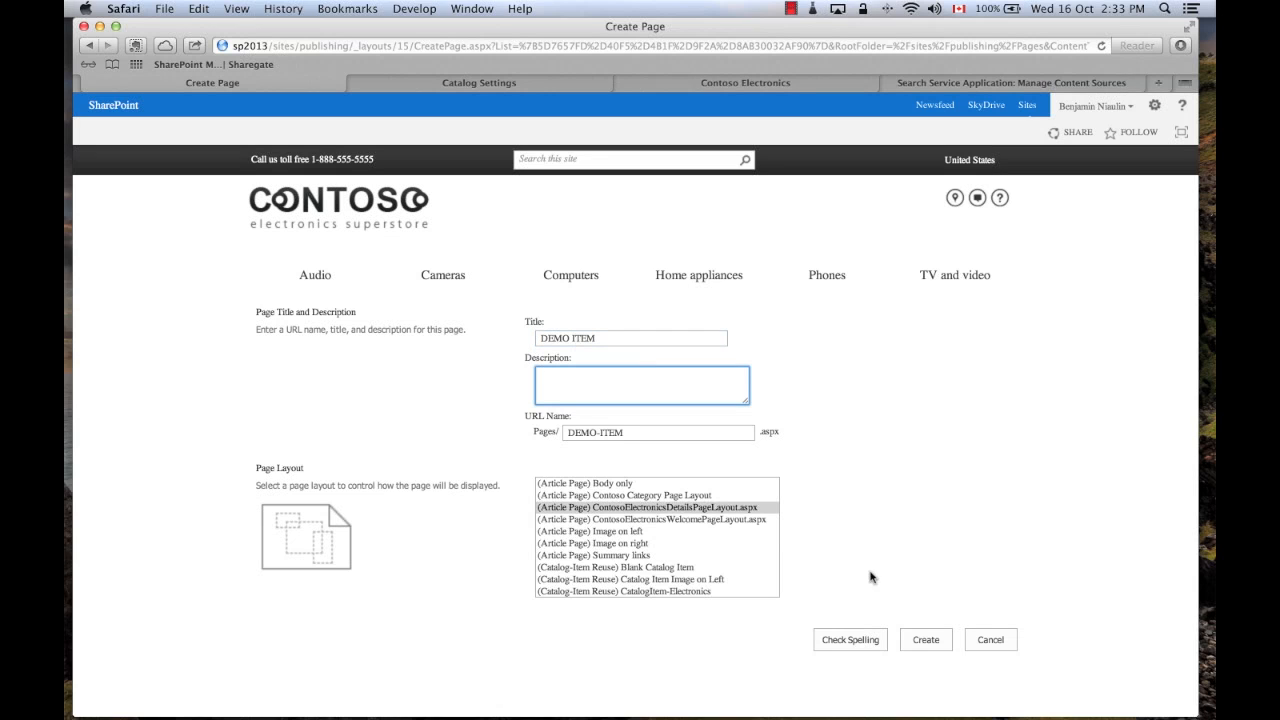
click(927, 641)
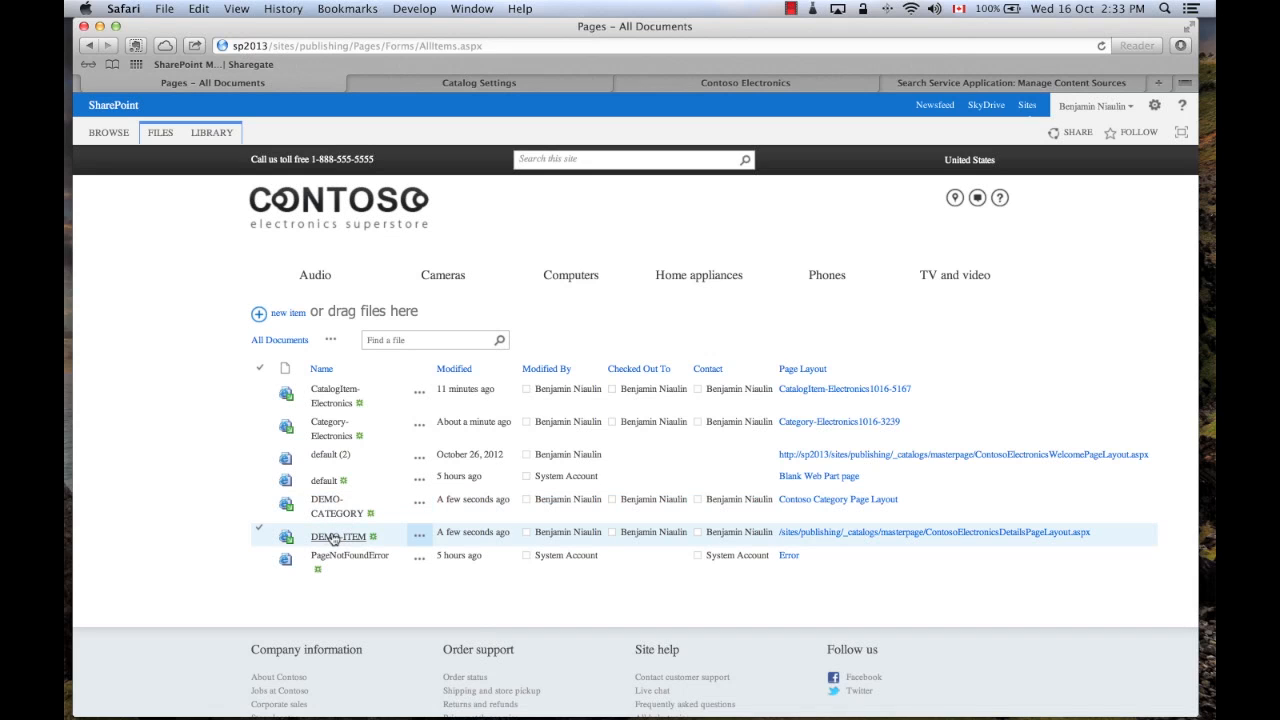
- Open the DEMO-CATEGORY page for editing and add a Content Search web part to Zone 2
click(336, 507)
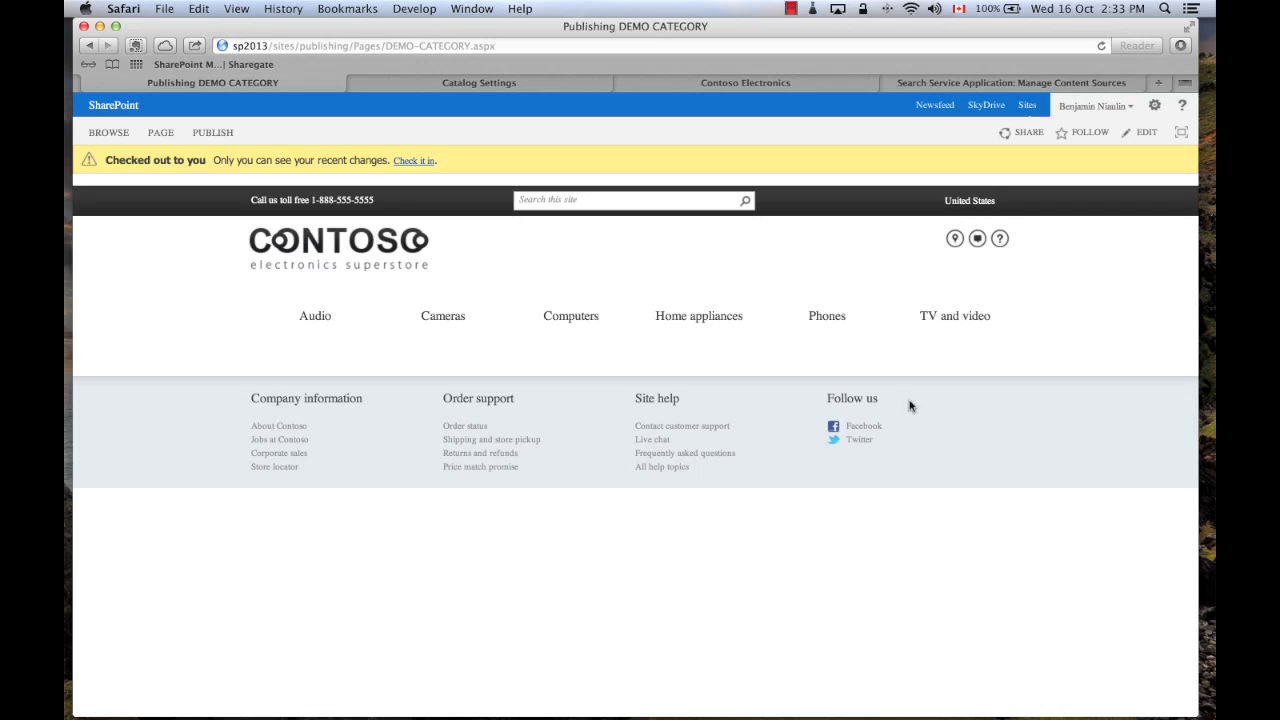
click(1140, 134)
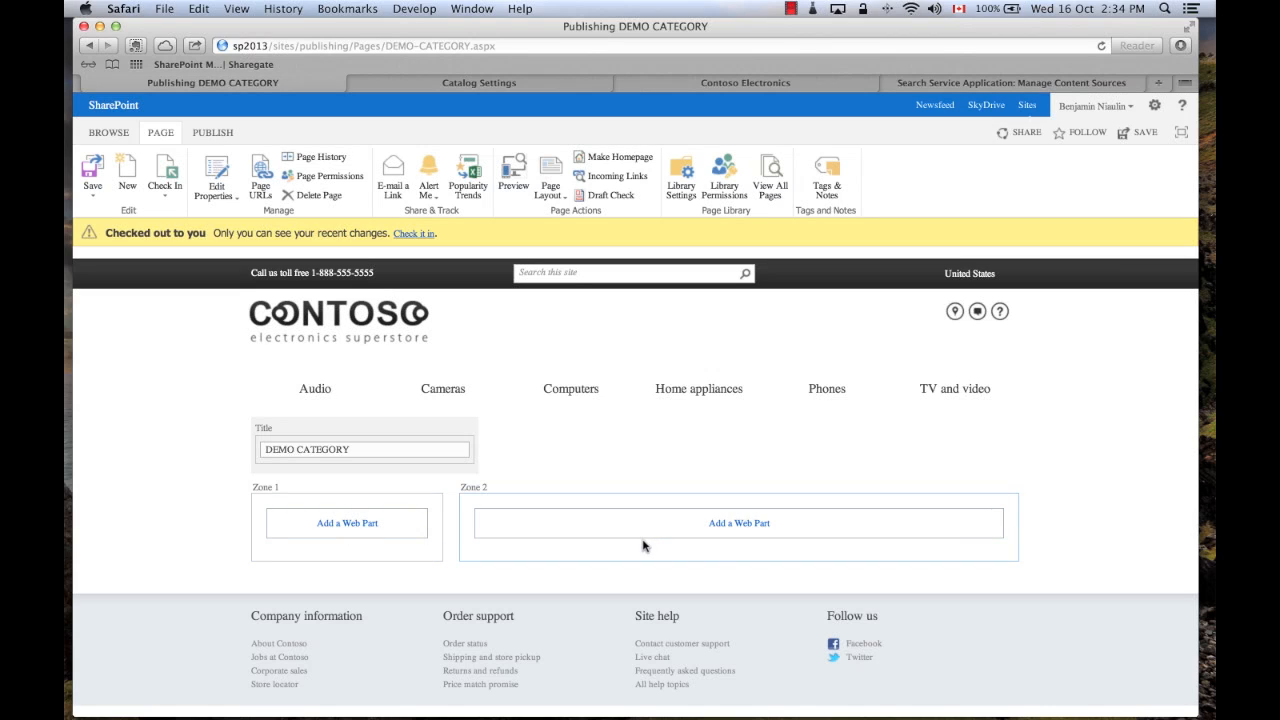
click(745, 524)
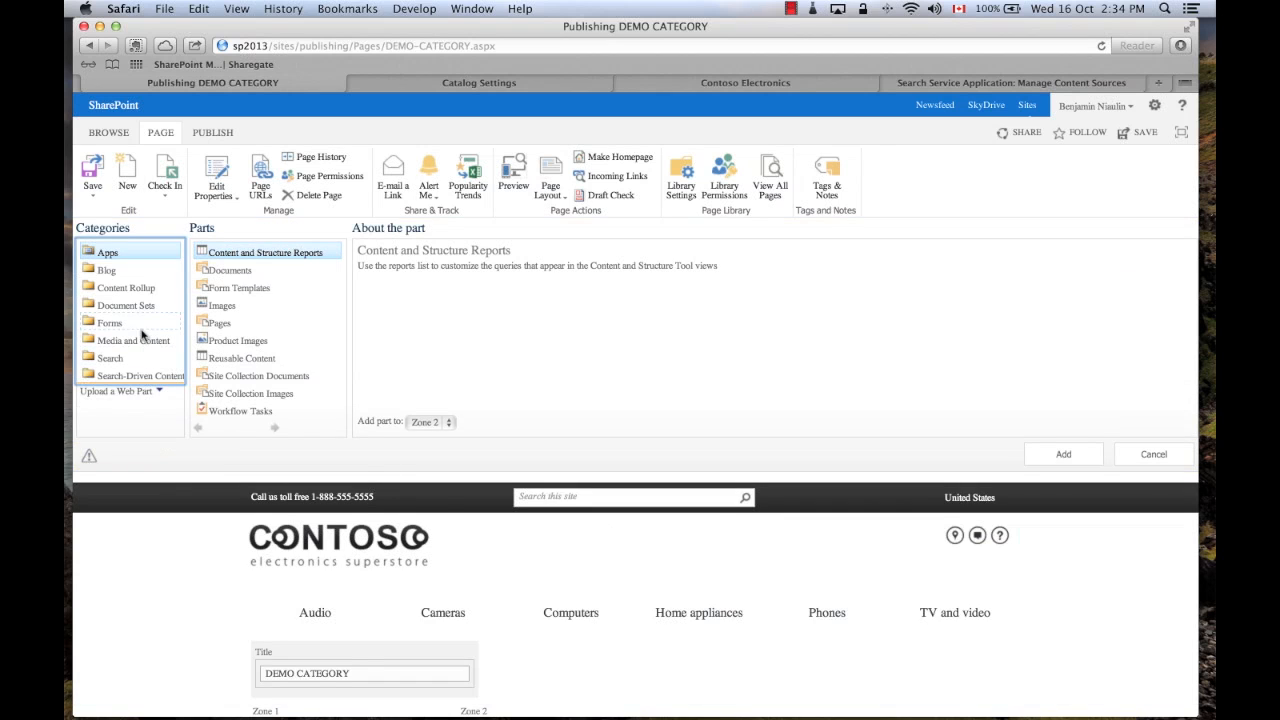
click(141, 293)
click(237, 271)
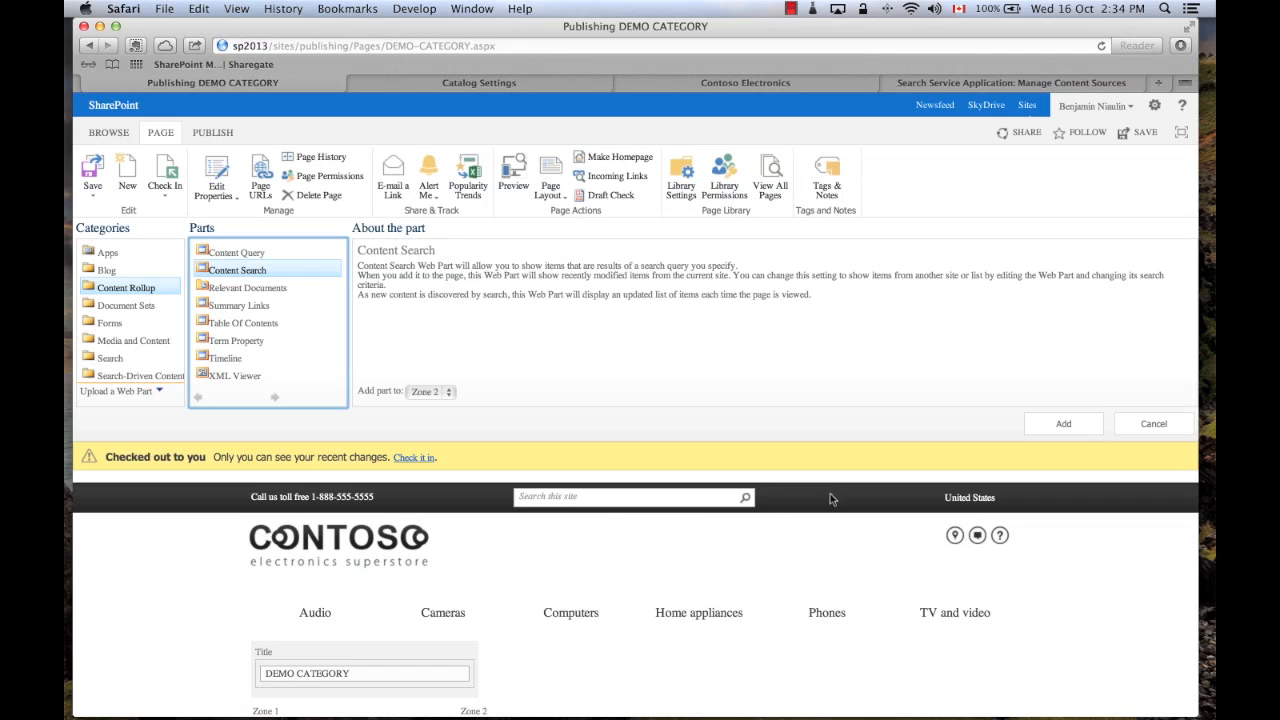
click(1063, 423)
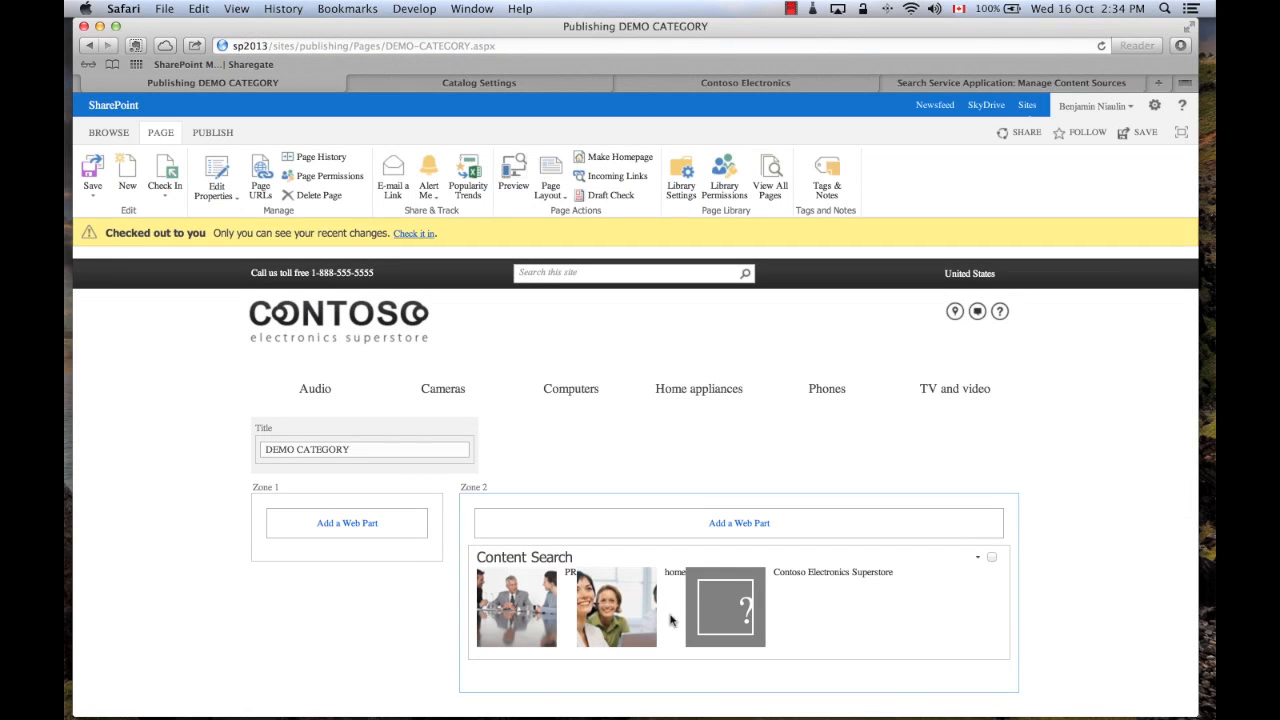
- Edit the Content Search web part's query to use the Catalog - Products Results (Site Collection) source
click(979, 560)
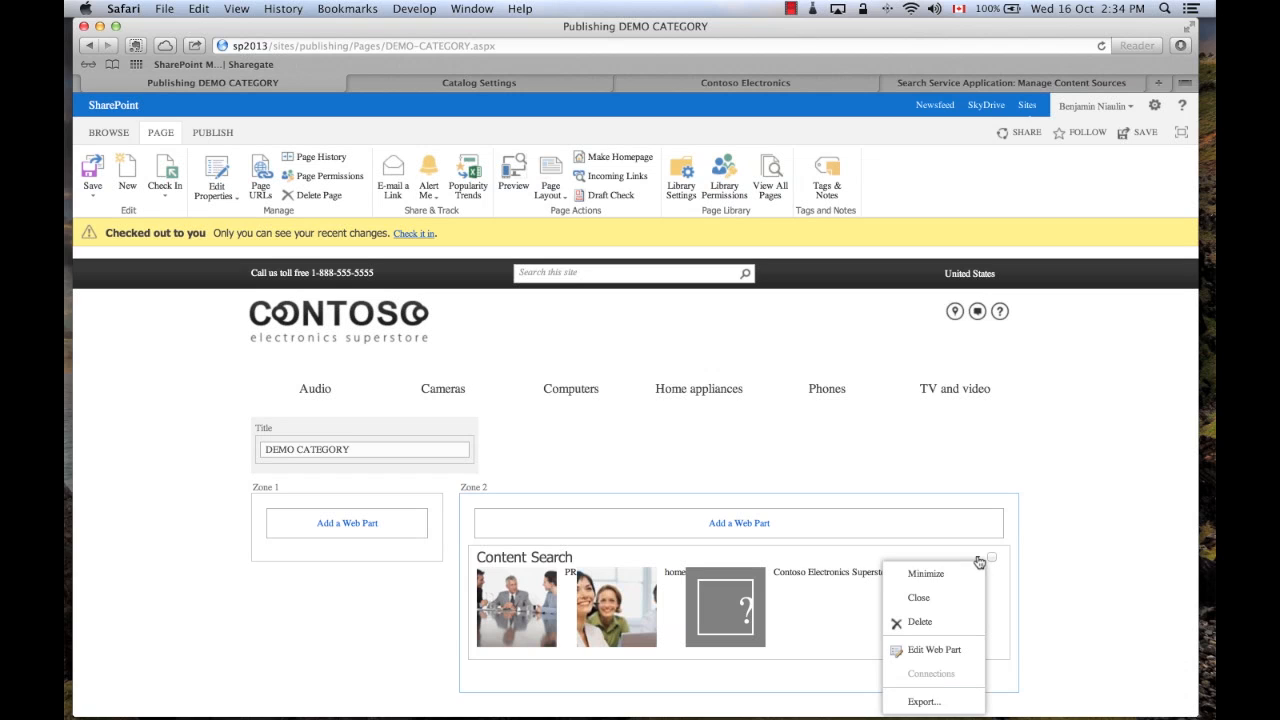
click(935, 651)
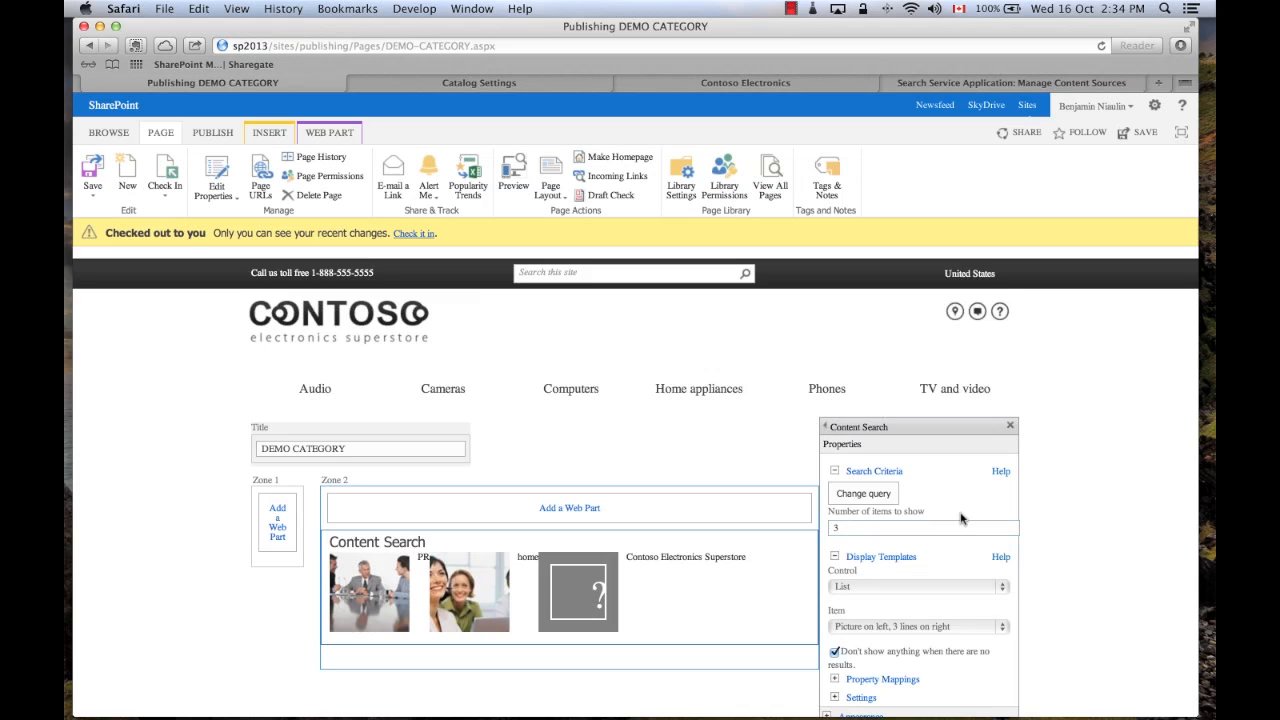
scroll(960, 518, down, 3)
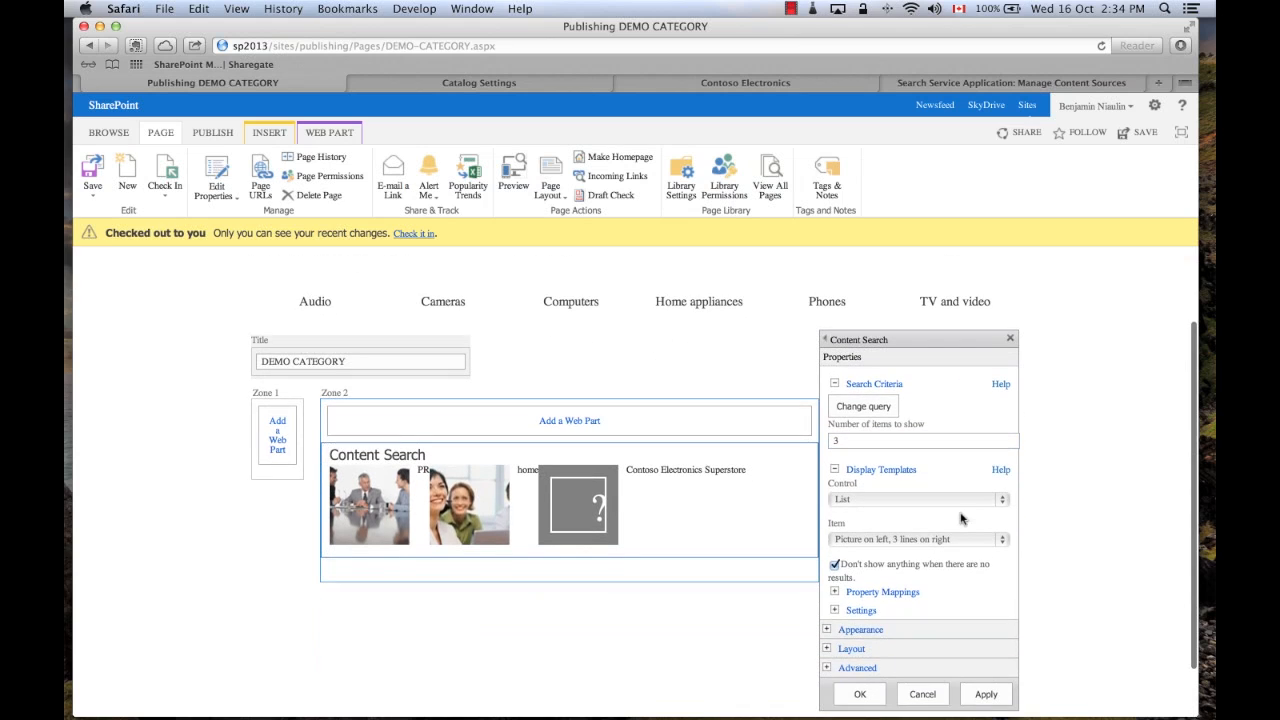
click(858, 411)
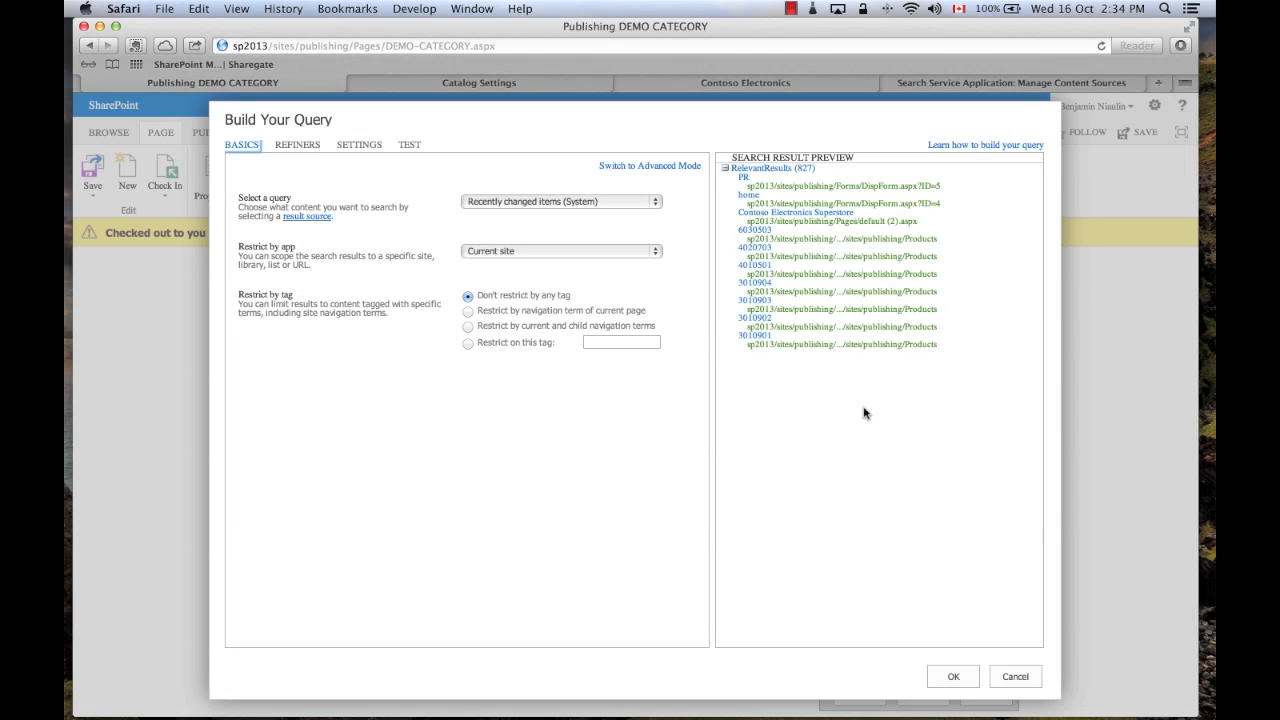
click(522, 204)
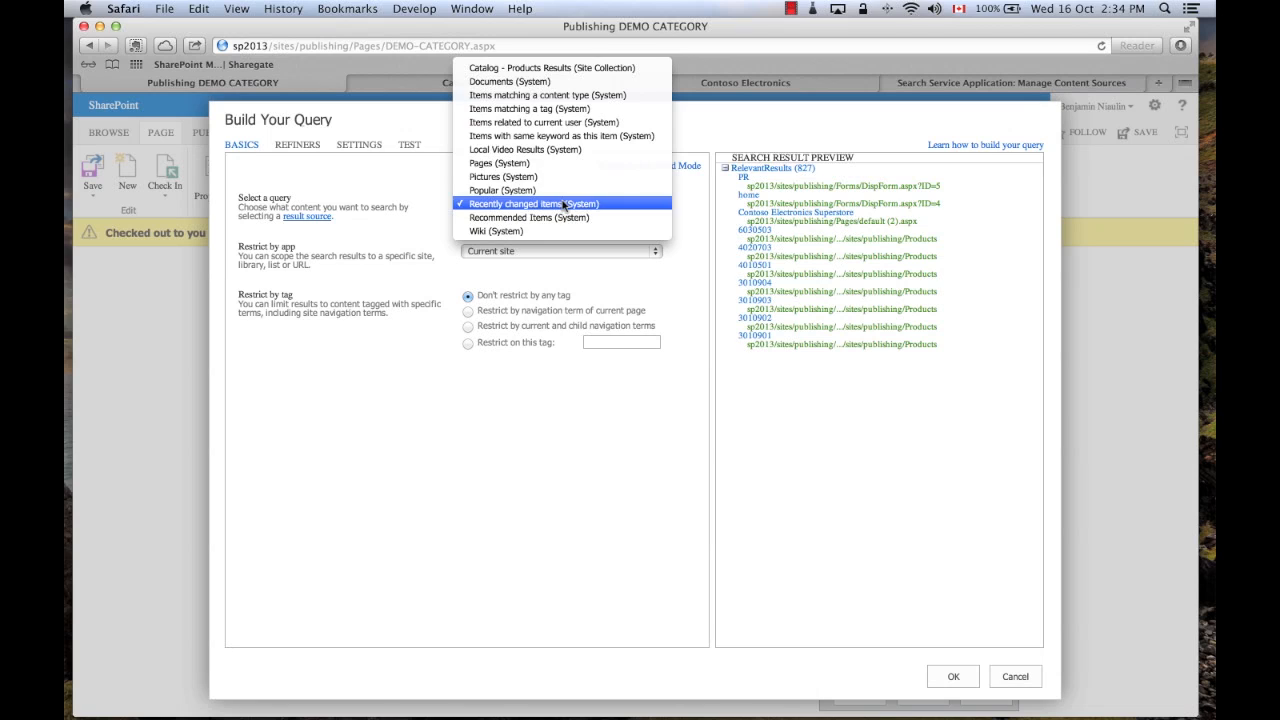
click(526, 68)
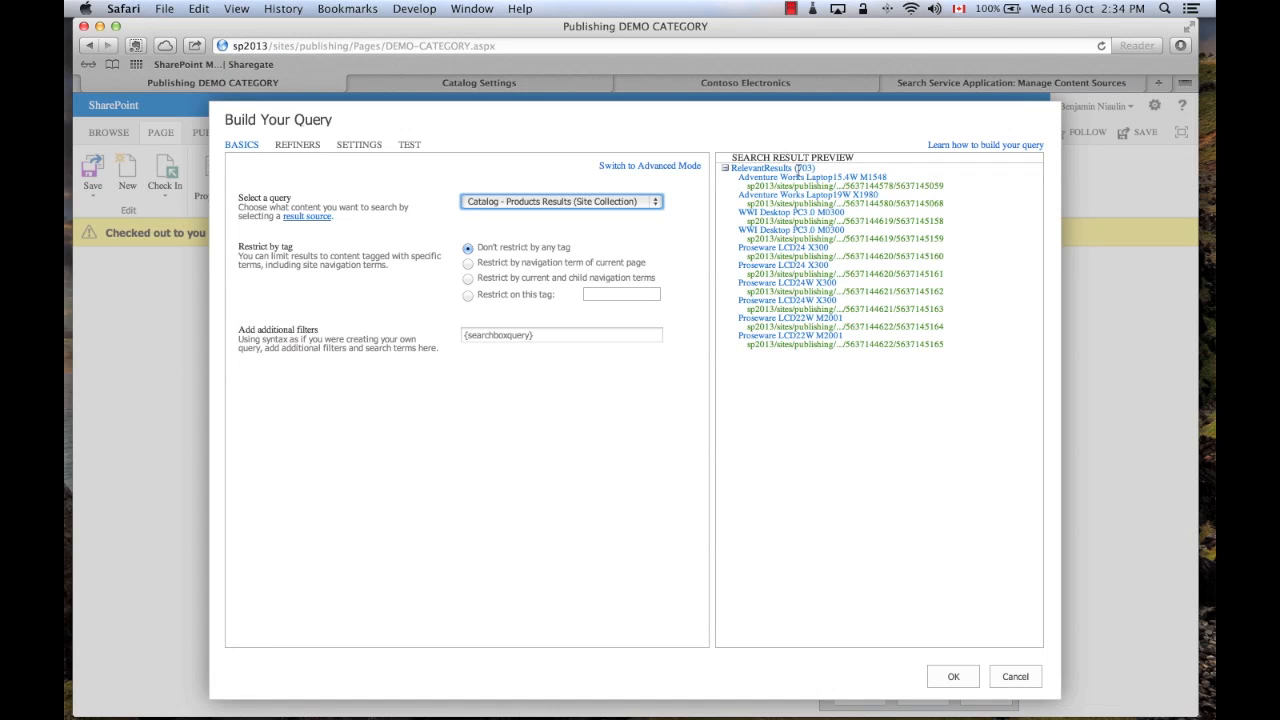
double_click(800, 169)
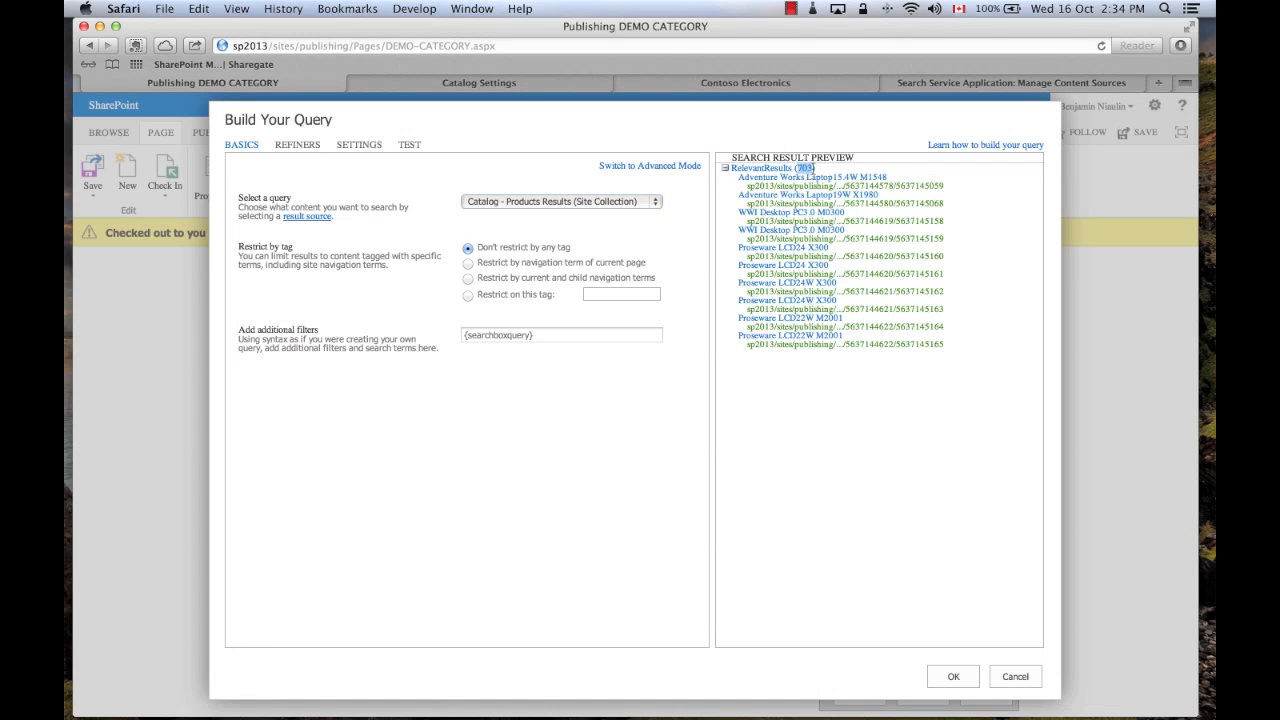
click(727, 169)
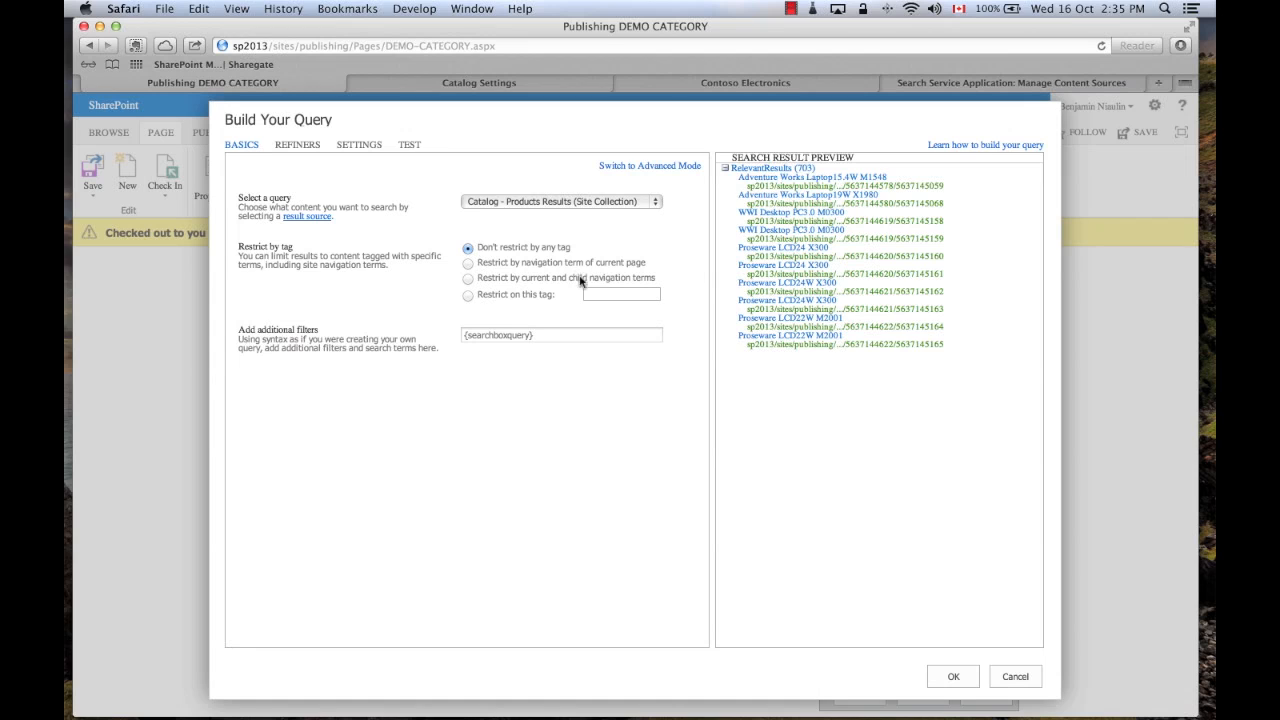
- Restrict the query by current and child navigation terms, accept the web part properties and save the page
click(468, 279)
click(953, 676)
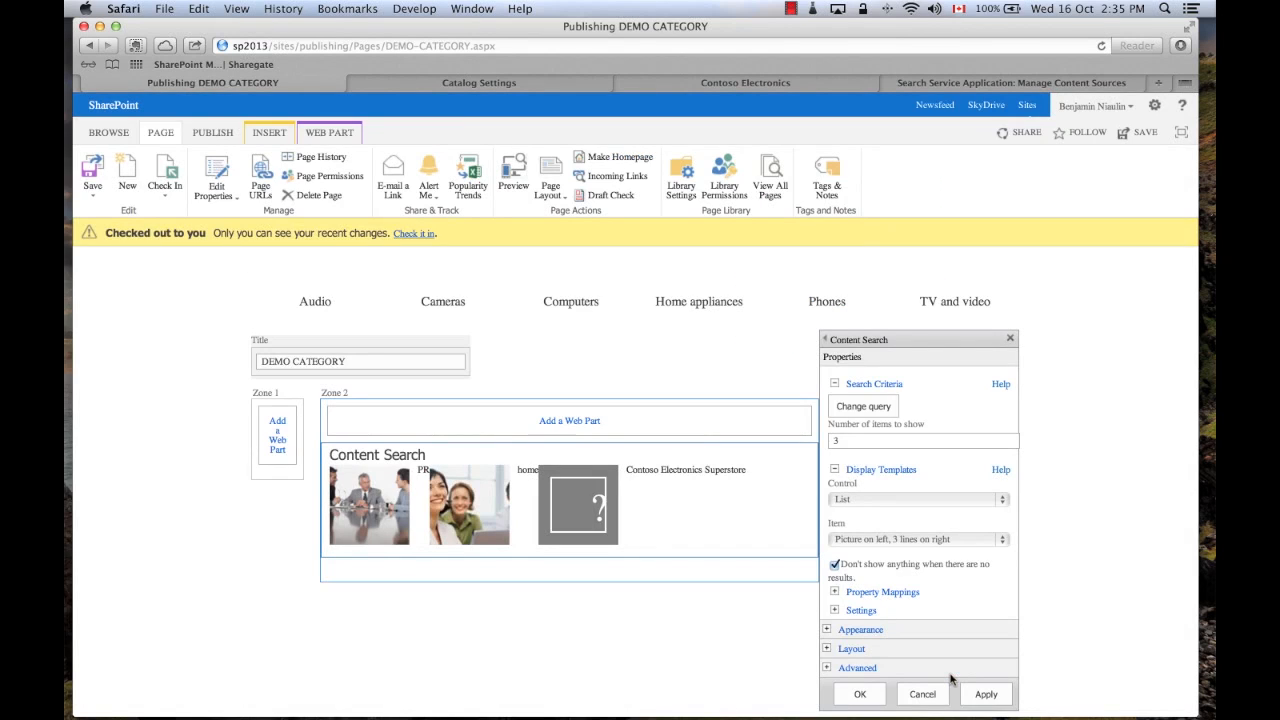
click(872, 698)
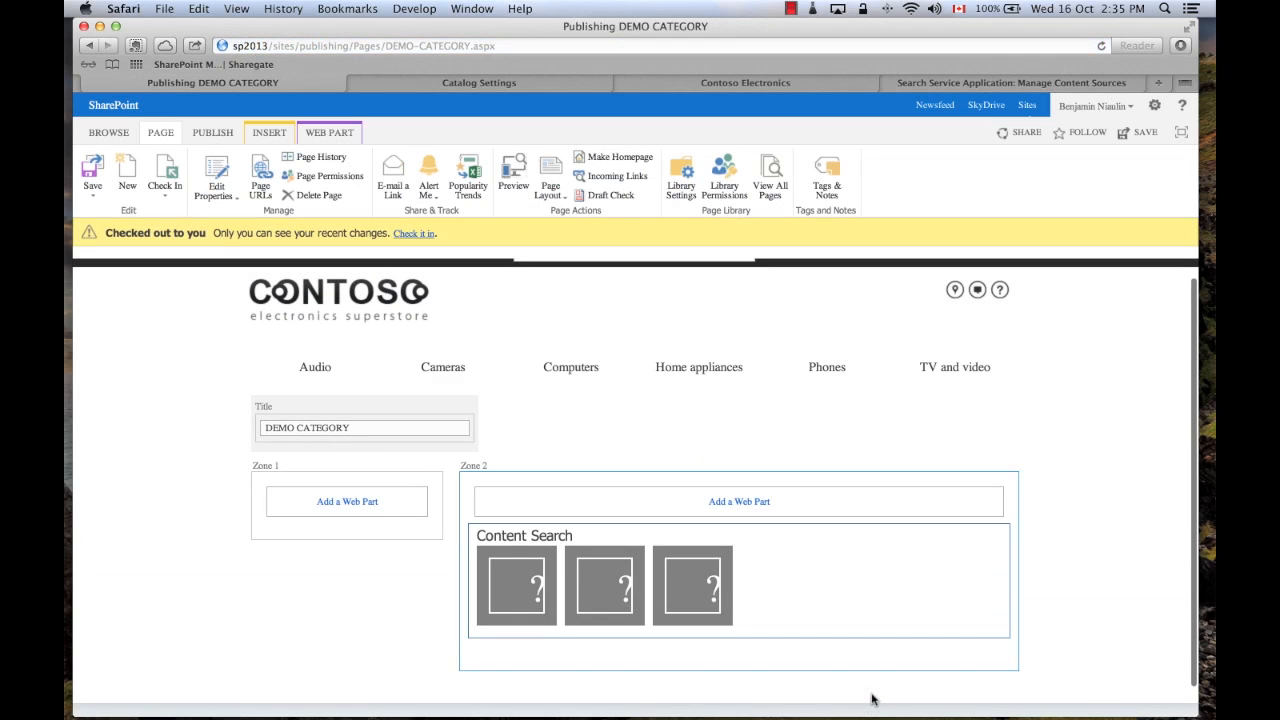
click(99, 177)
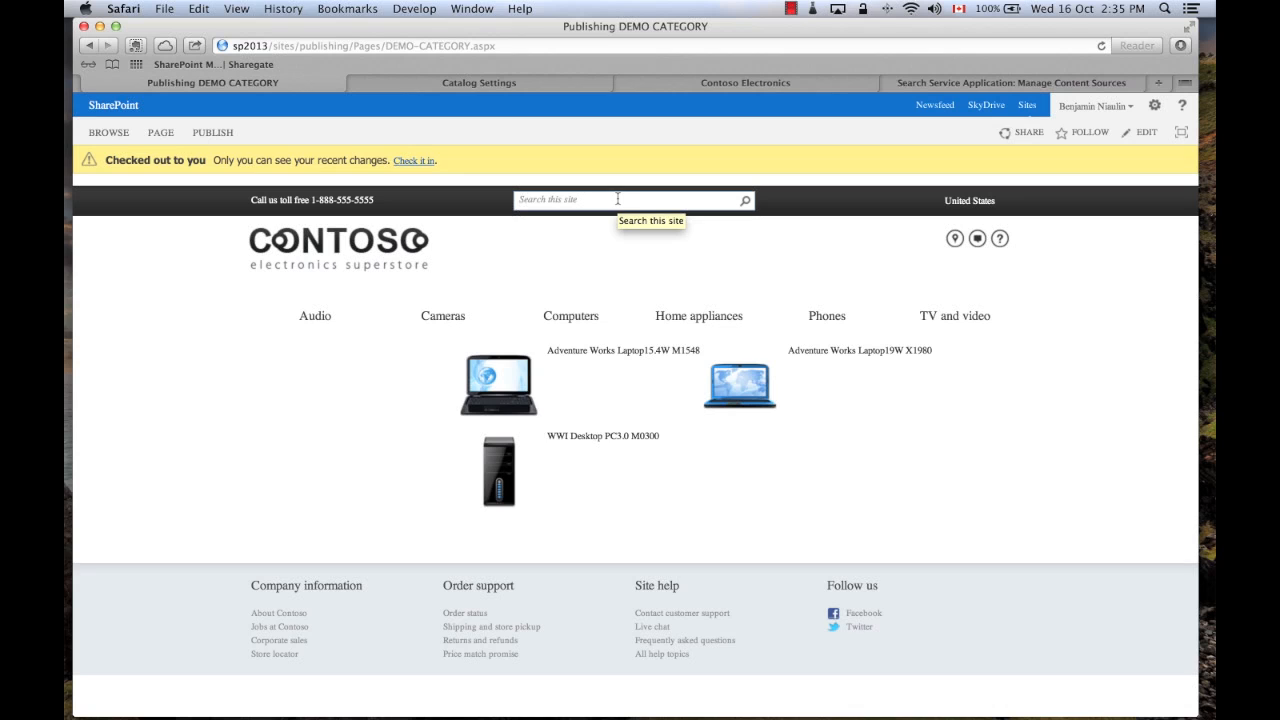
- View the Cameras category page and open the site's term store management
click(444, 318)
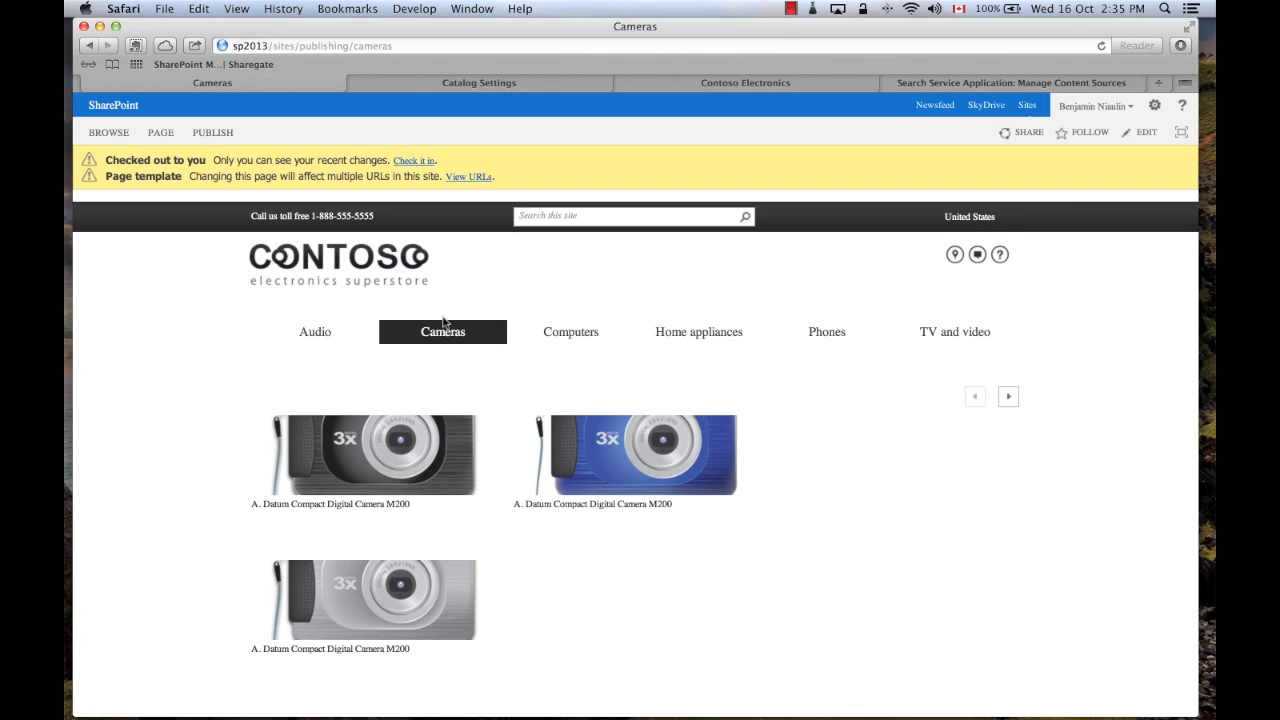
click(1154, 106)
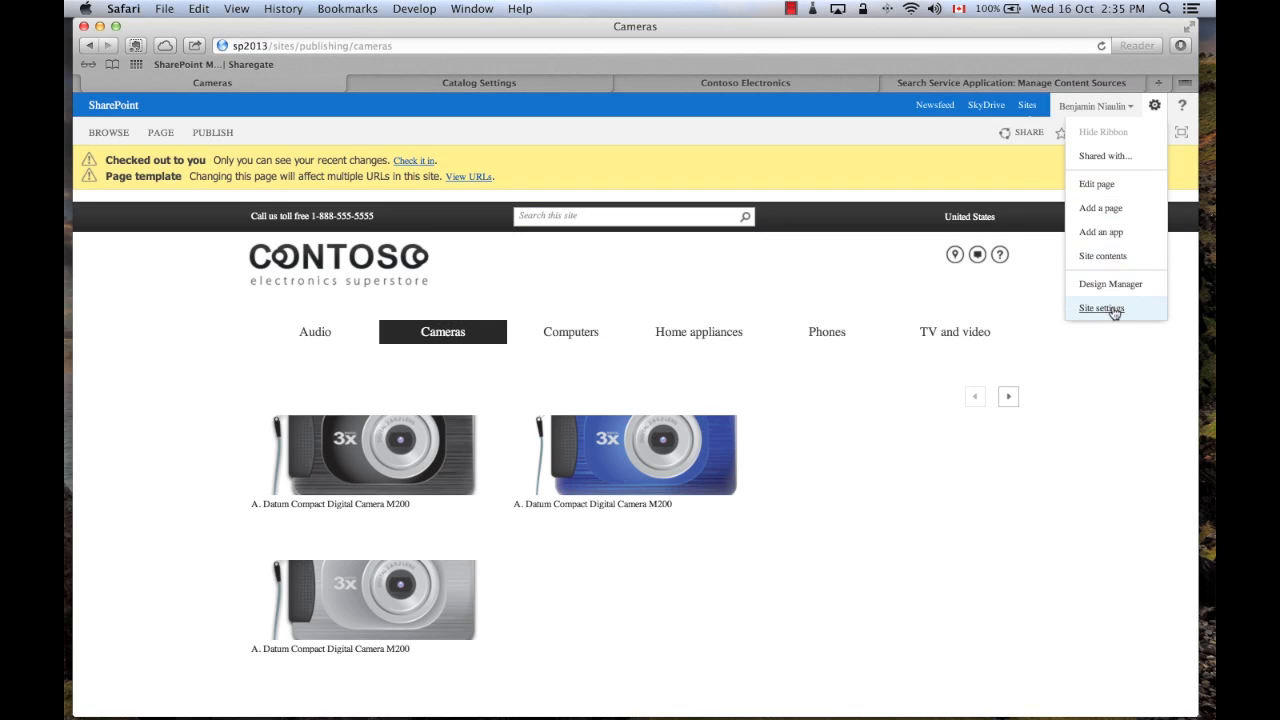
click(1101, 308)
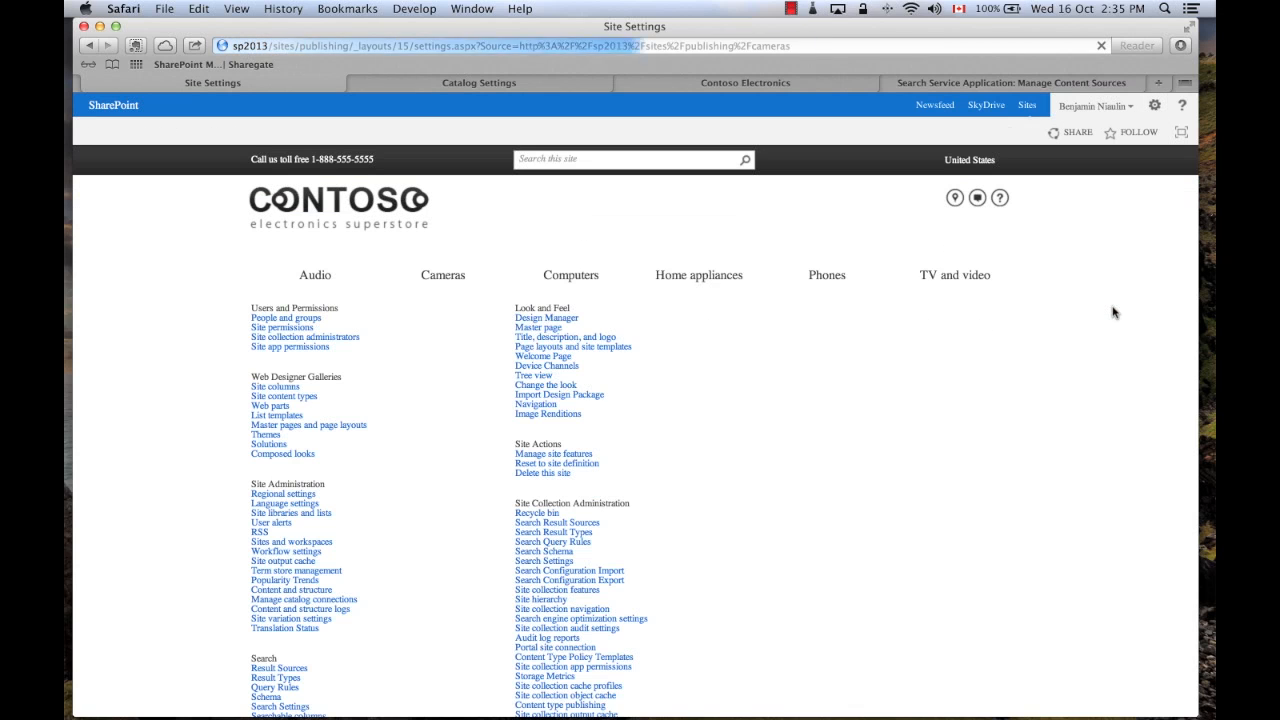
click(296, 571)
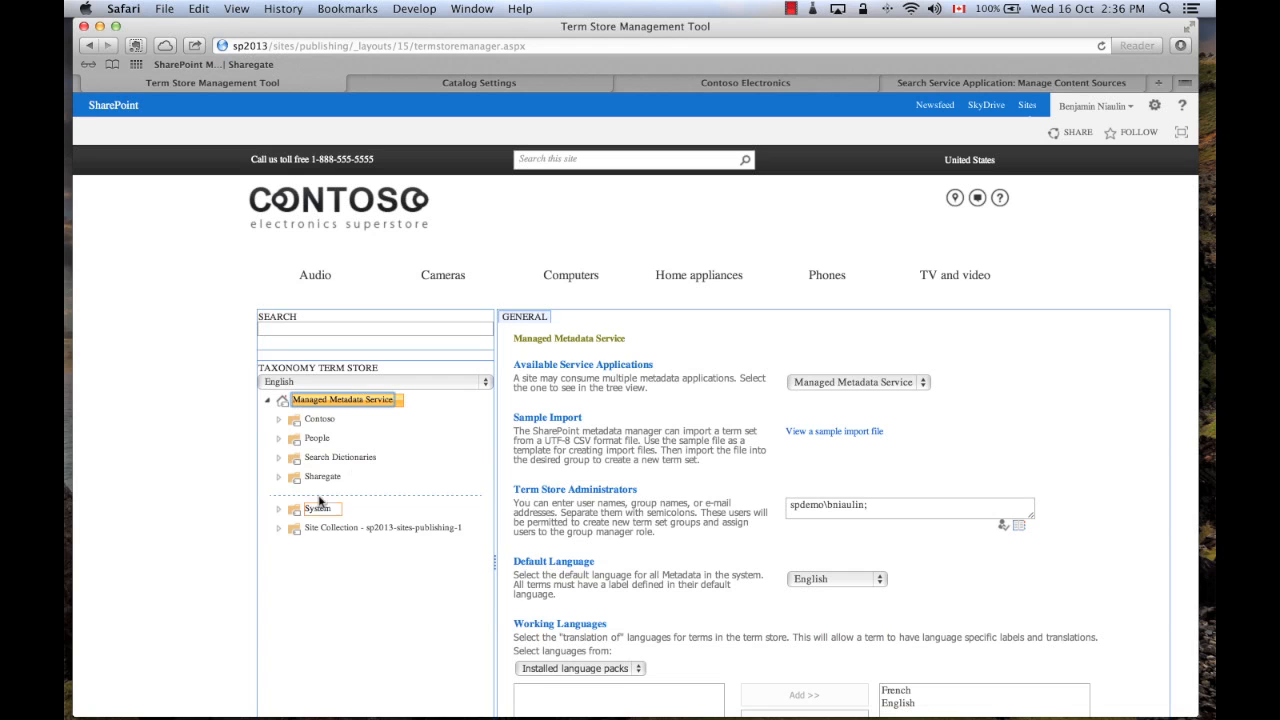
- Expand the site collection's Site Navigation term set and display its term-driven page settings
click(273, 531)
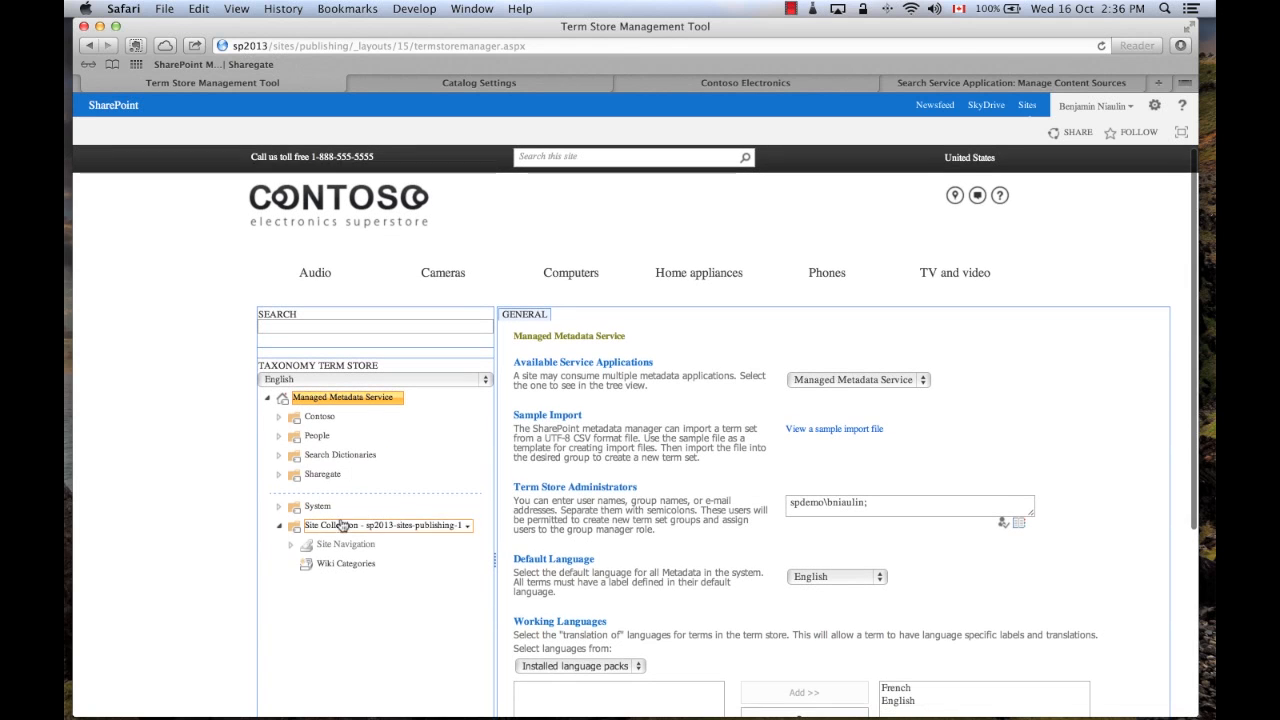
click(292, 544)
scroll(426, 487, down, 1)
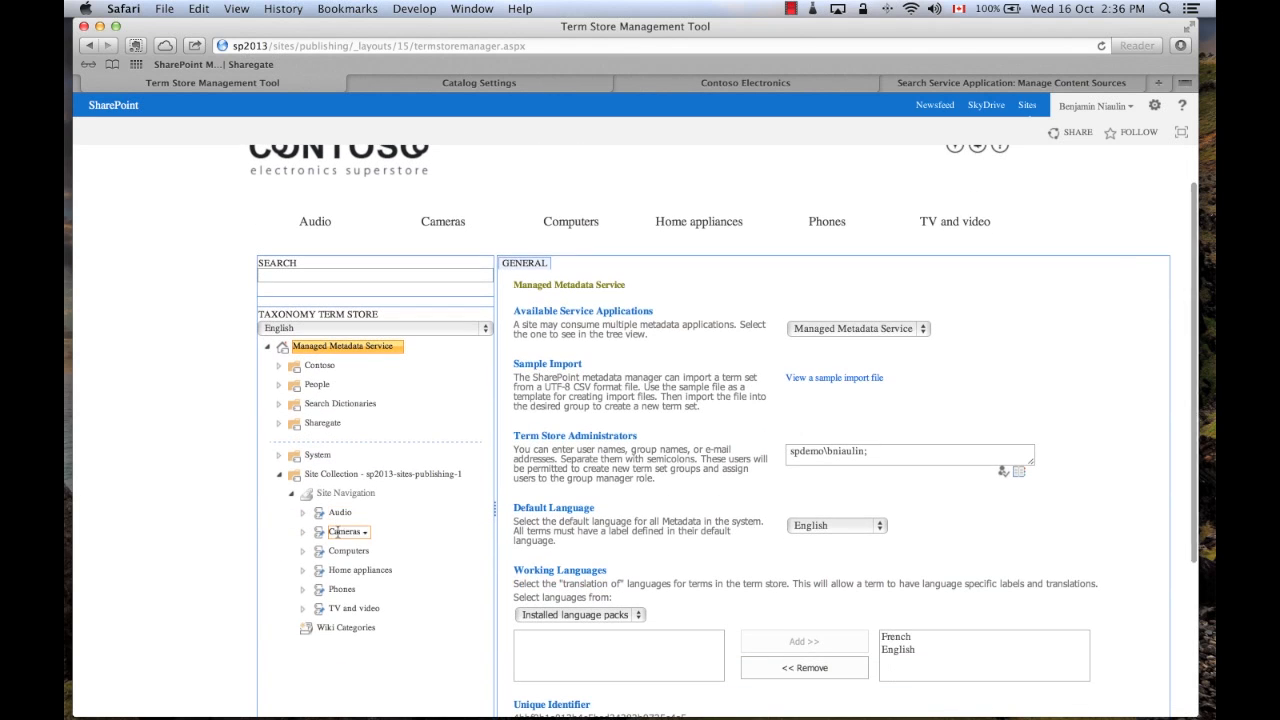
click(340, 493)
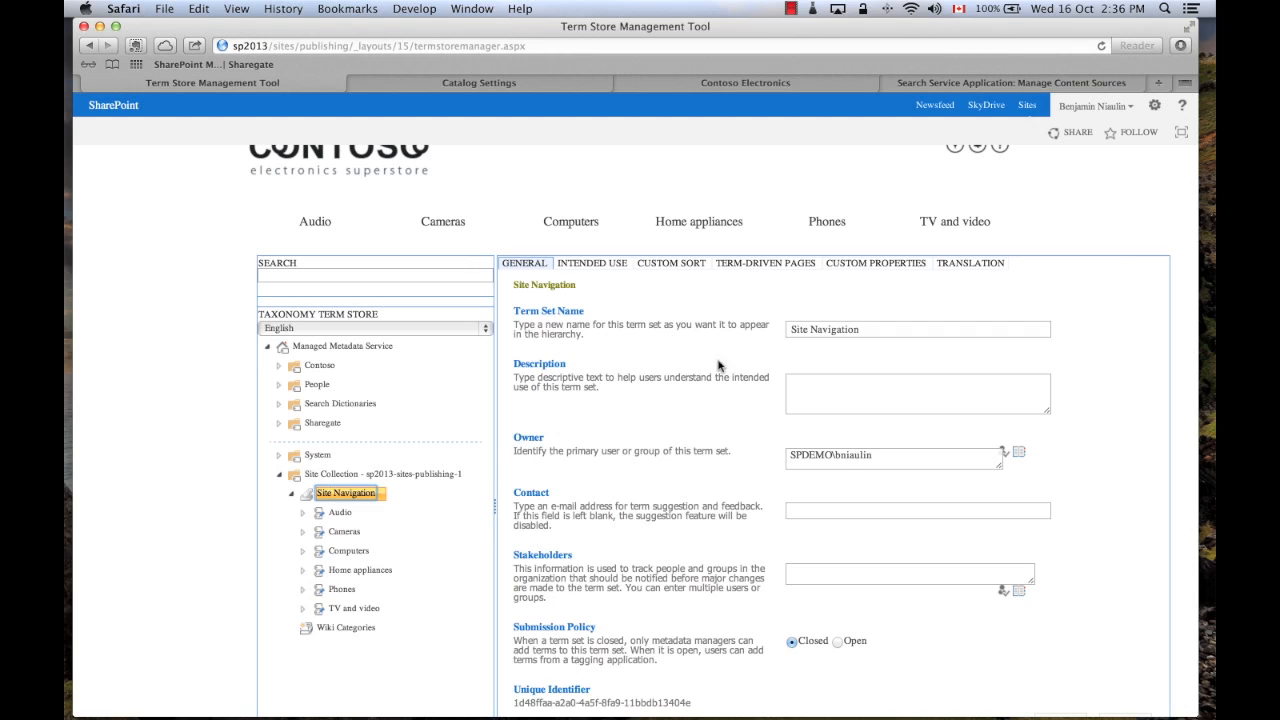
click(768, 264)
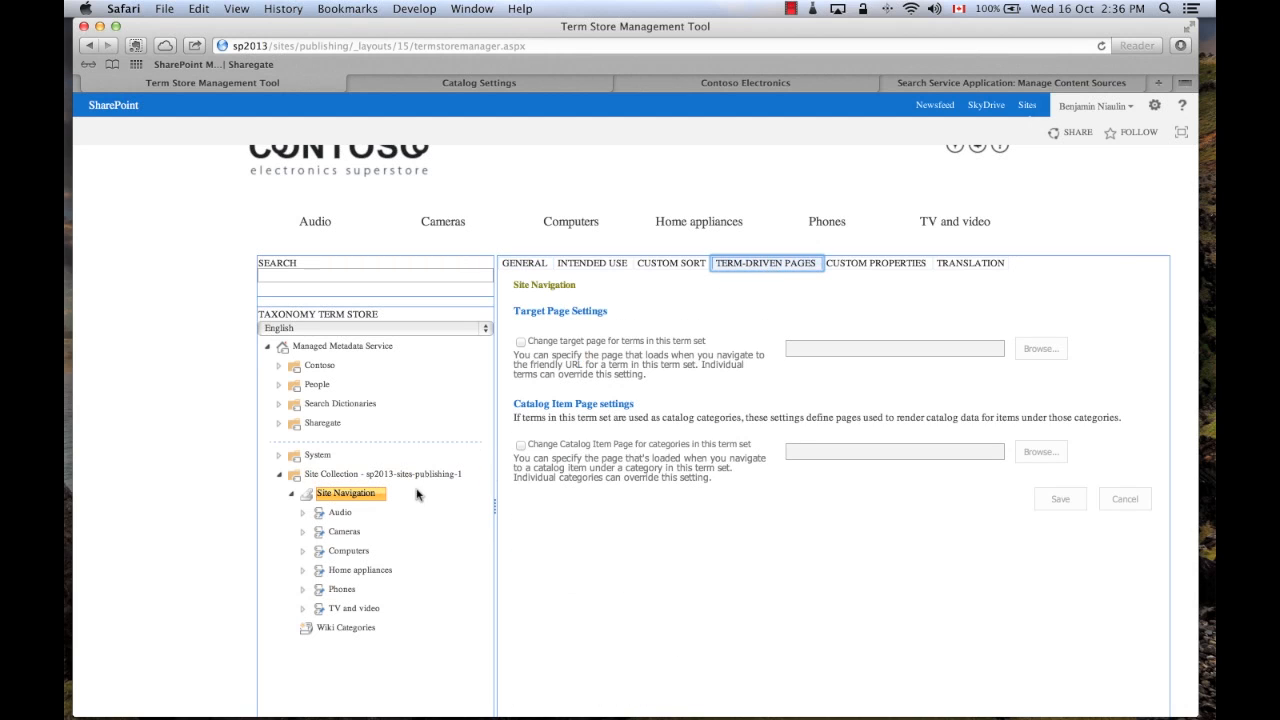
- Open the term-driven page settings of the Audio term in the Site Navigation term set
click(340, 513)
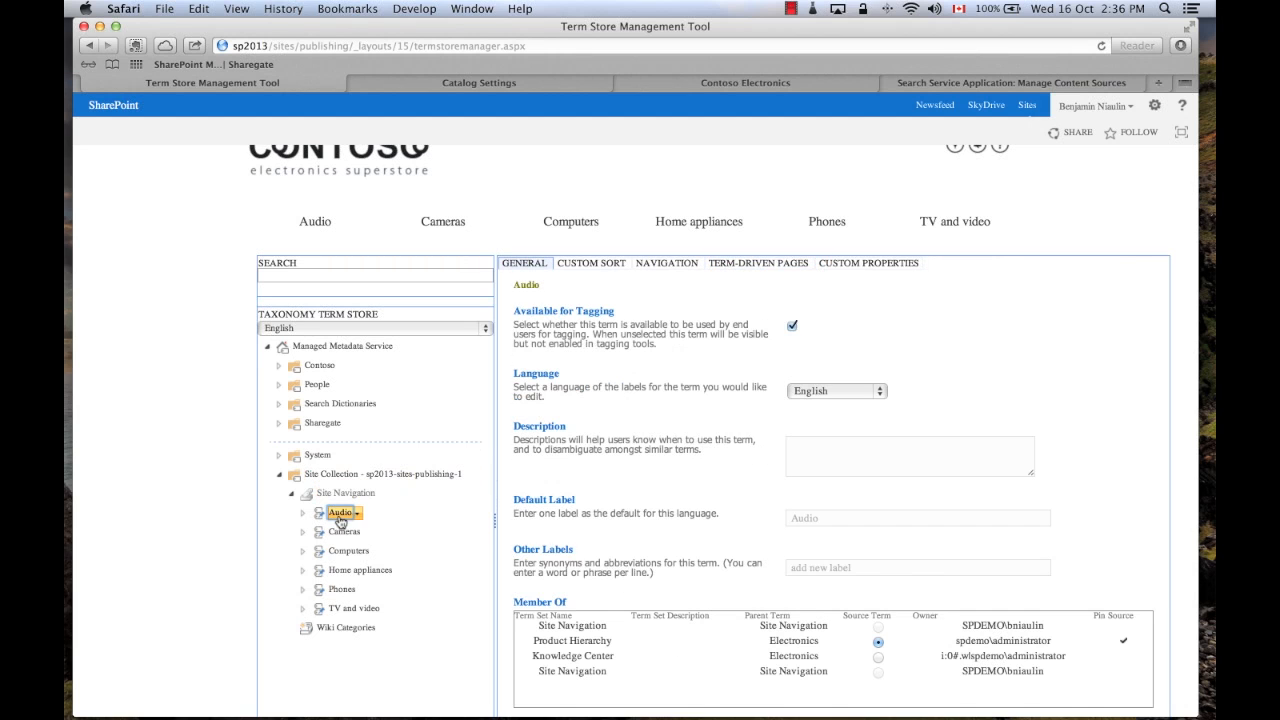
click(758, 263)
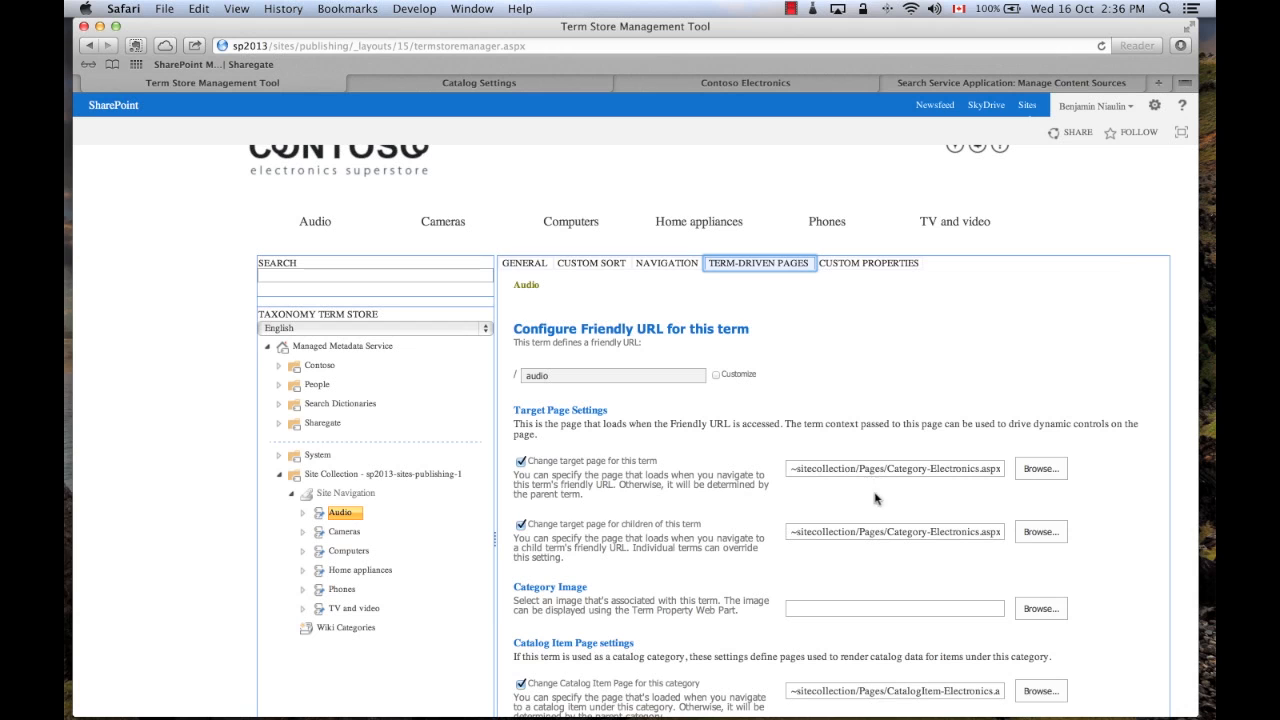
scroll(825, 470, down, 1)
scroll(825, 470, down, 3)
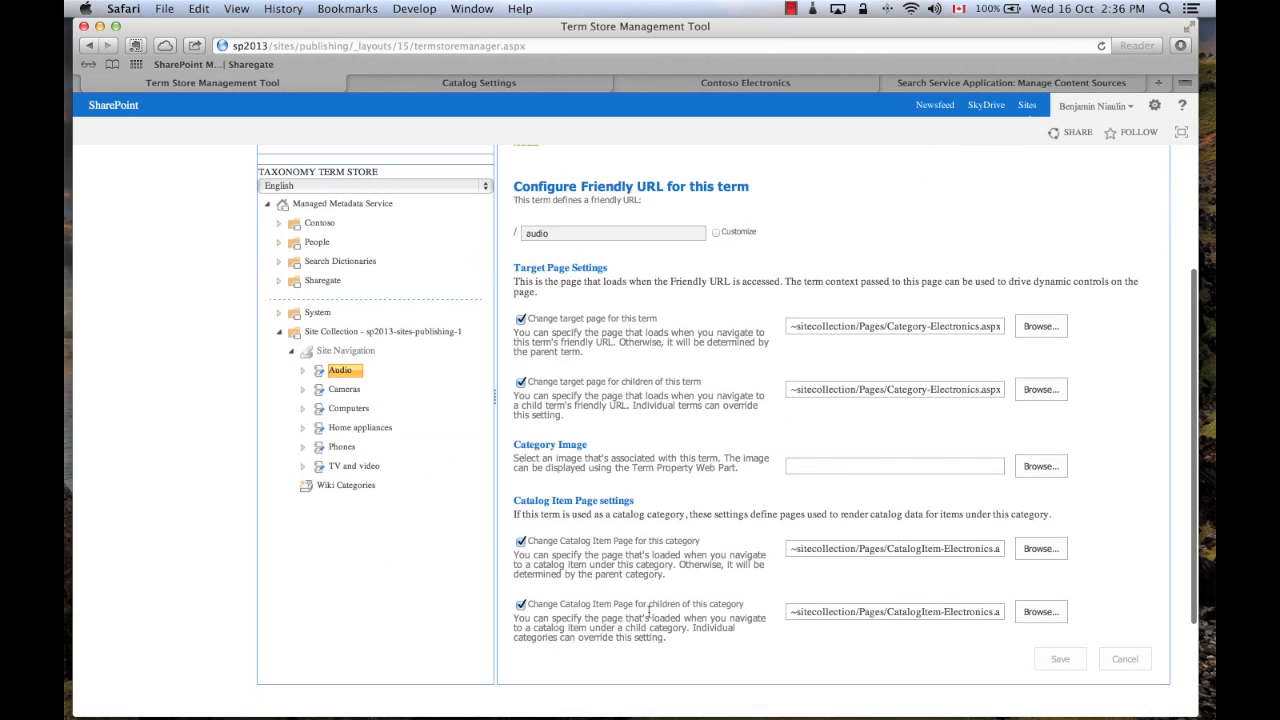
- Set the Audio term's own target page to /sites/publishing/Pages/DEMO-CATEGORY.aspx from the Pages library
click(935, 326)
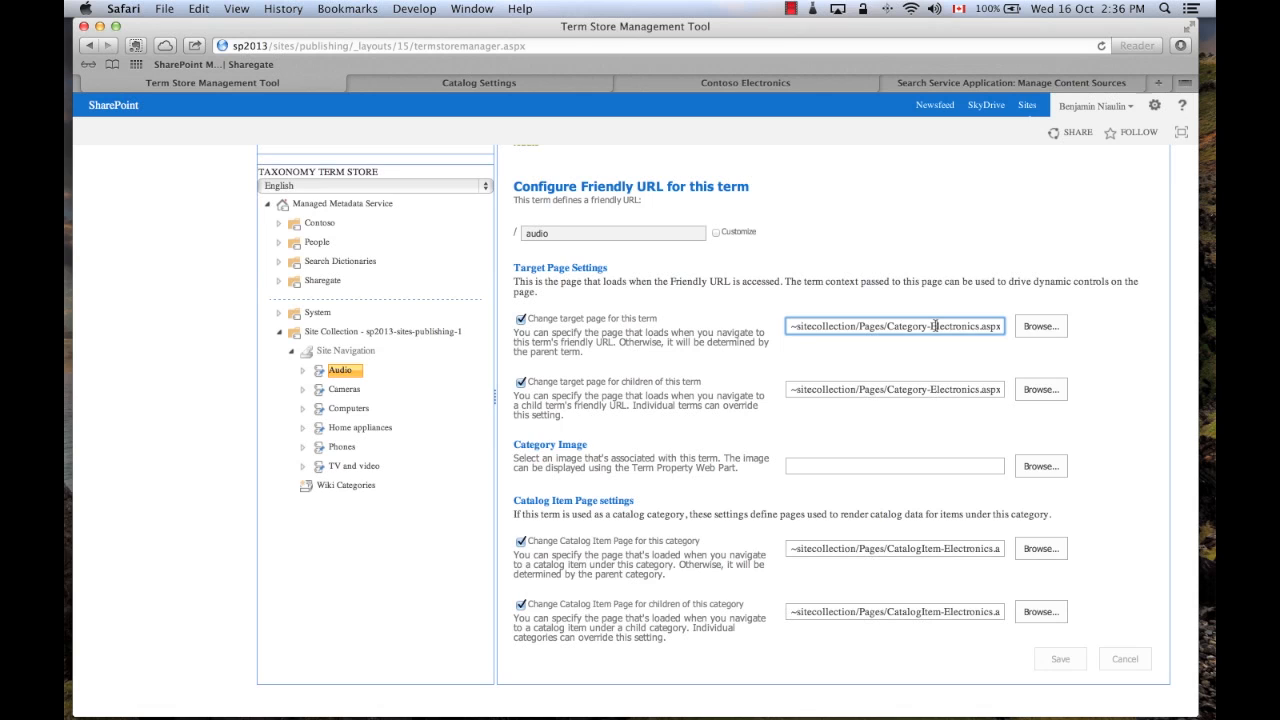
click(1044, 328)
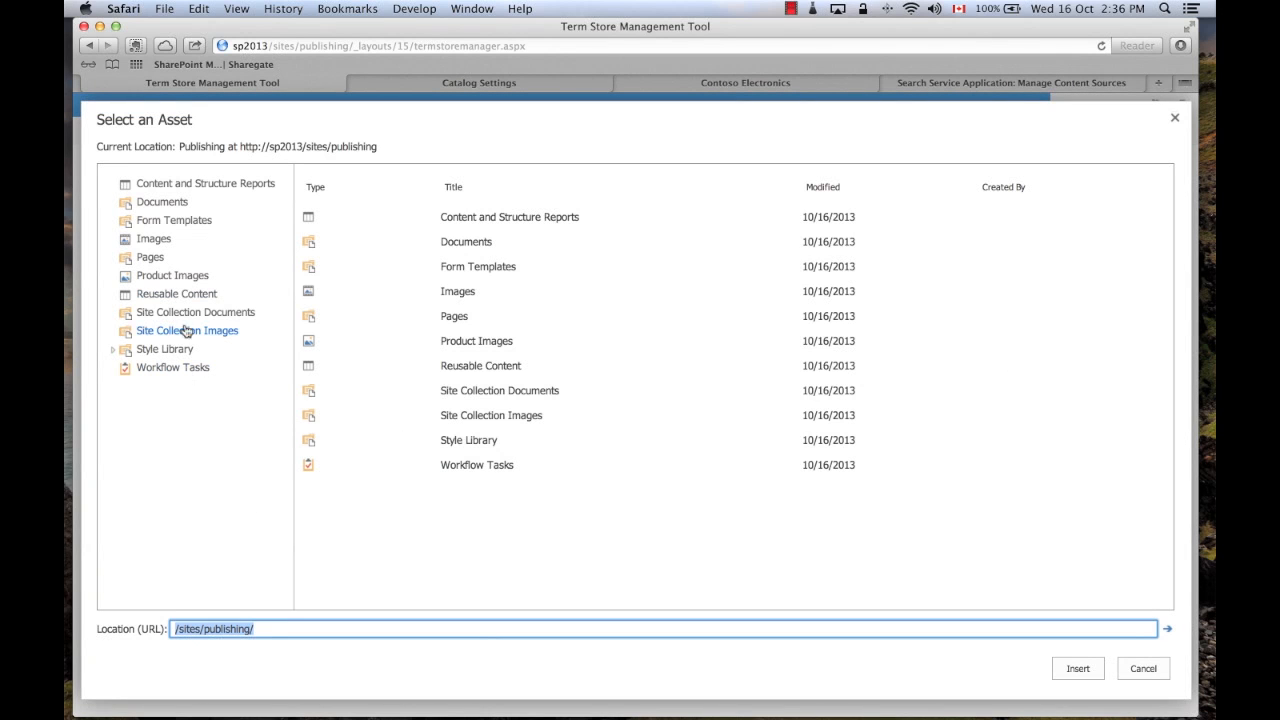
click(149, 258)
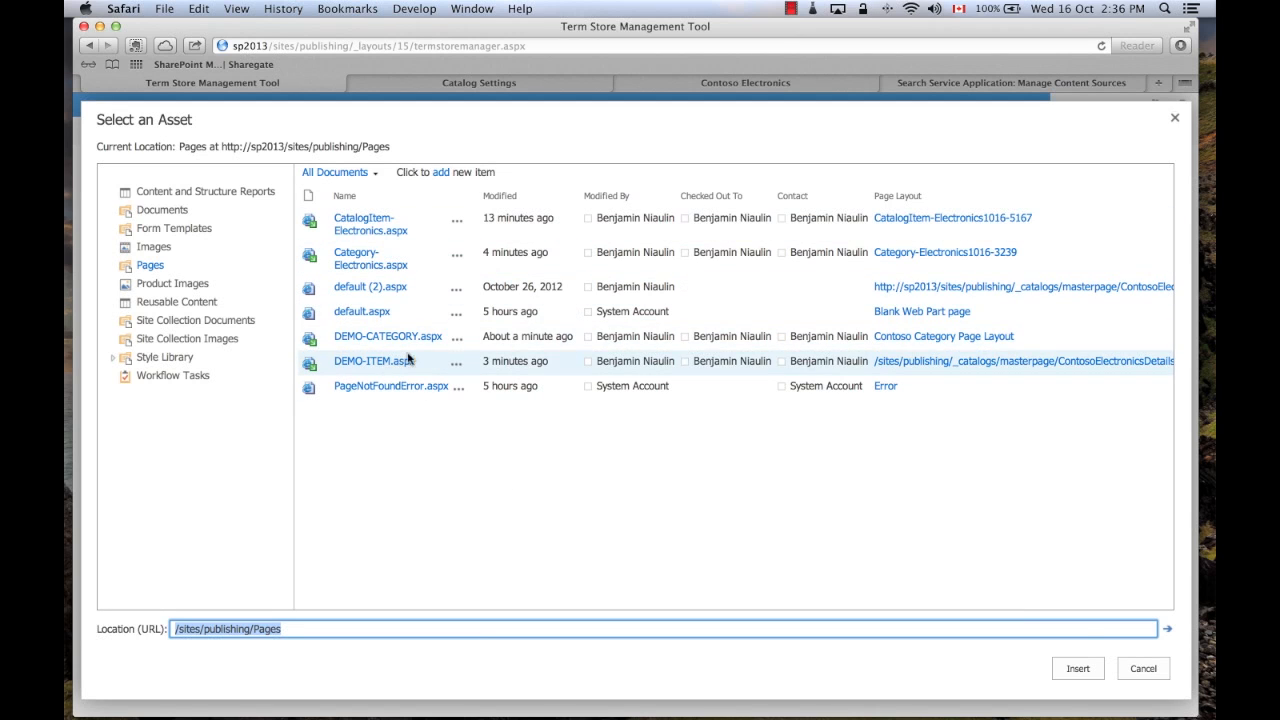
click(446, 350)
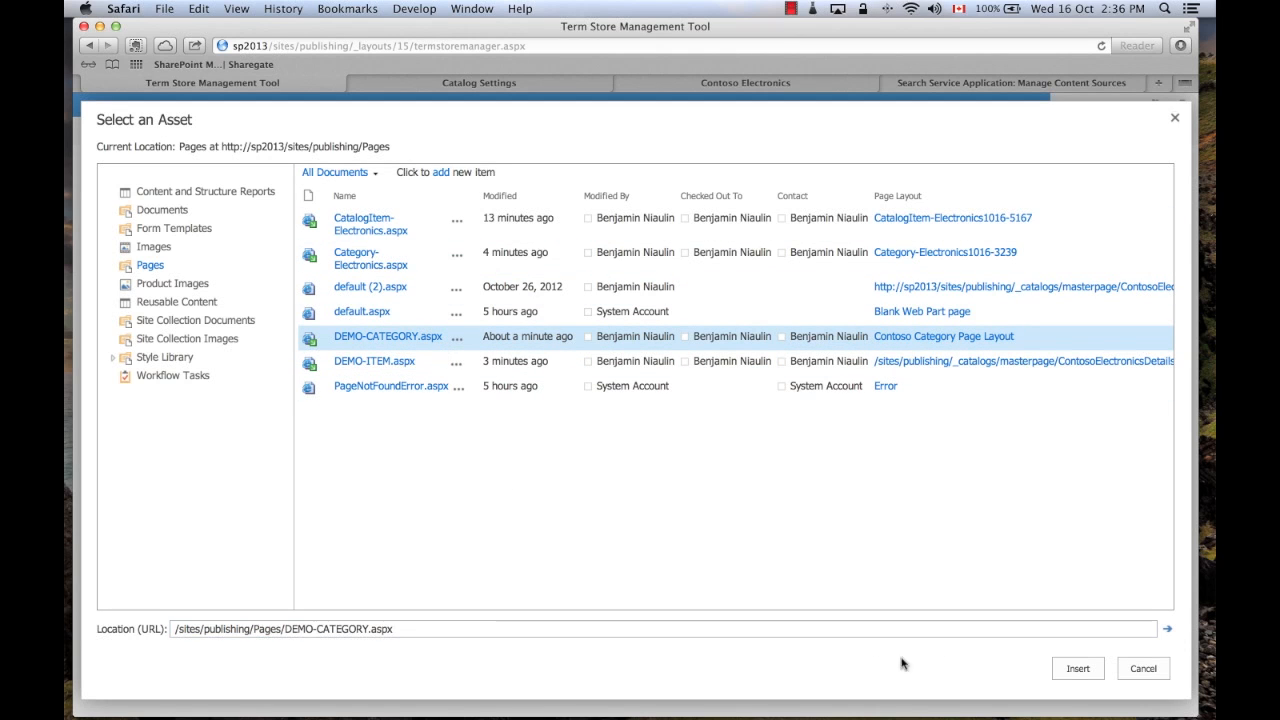
click(1075, 669)
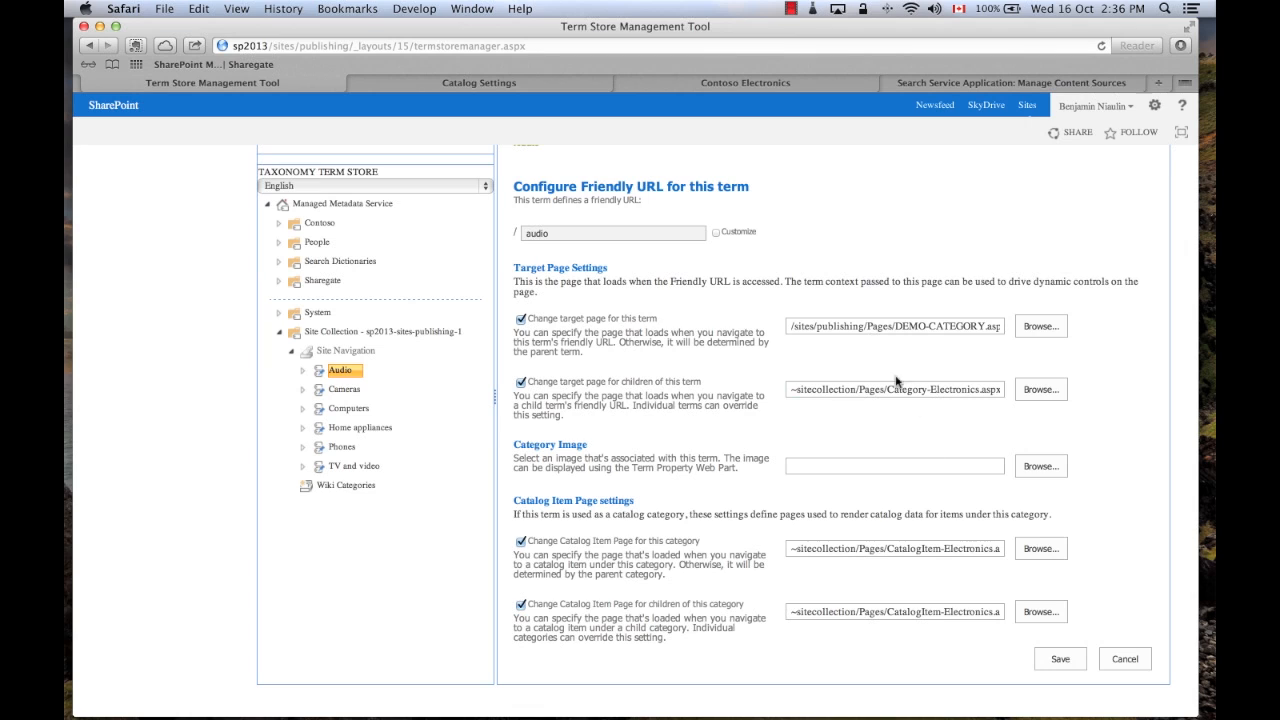
- Copy the DEMO-CATEGORY.aspx path into the target page for children of the Audio term
click(873, 331)
key(super+a)
key(super+c)
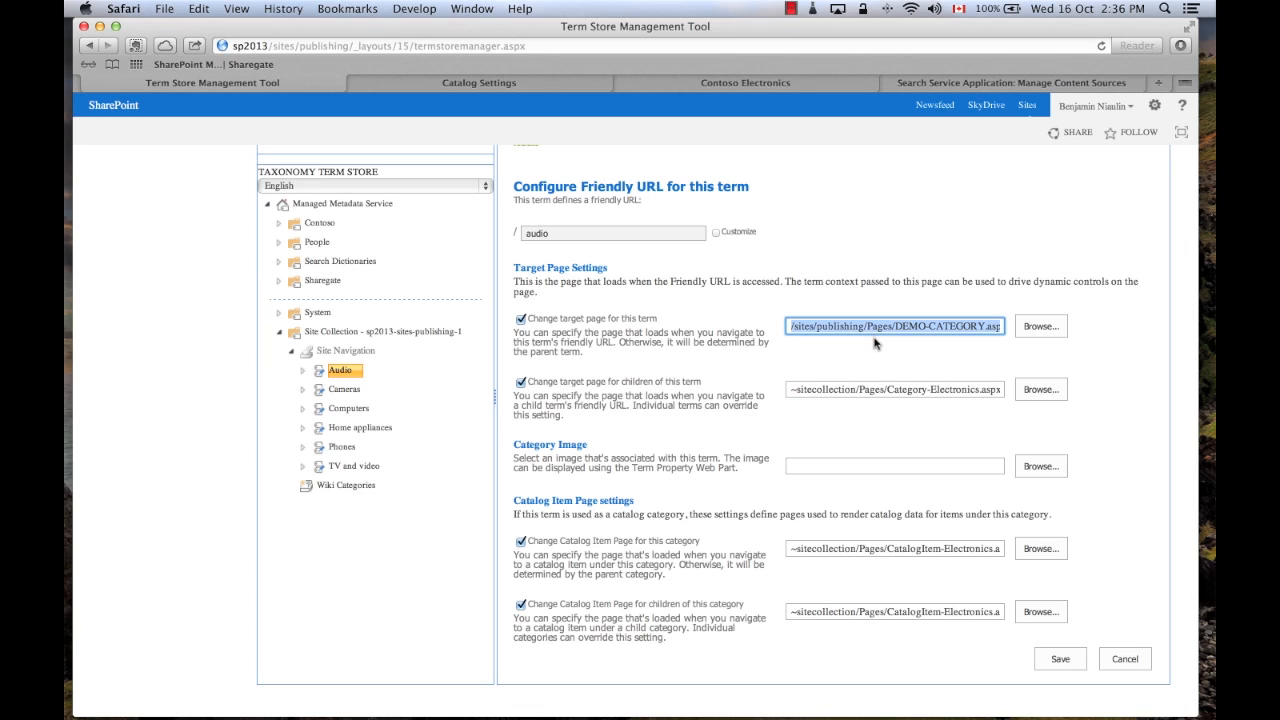
click(870, 389)
key(super+a)
key(super+v)
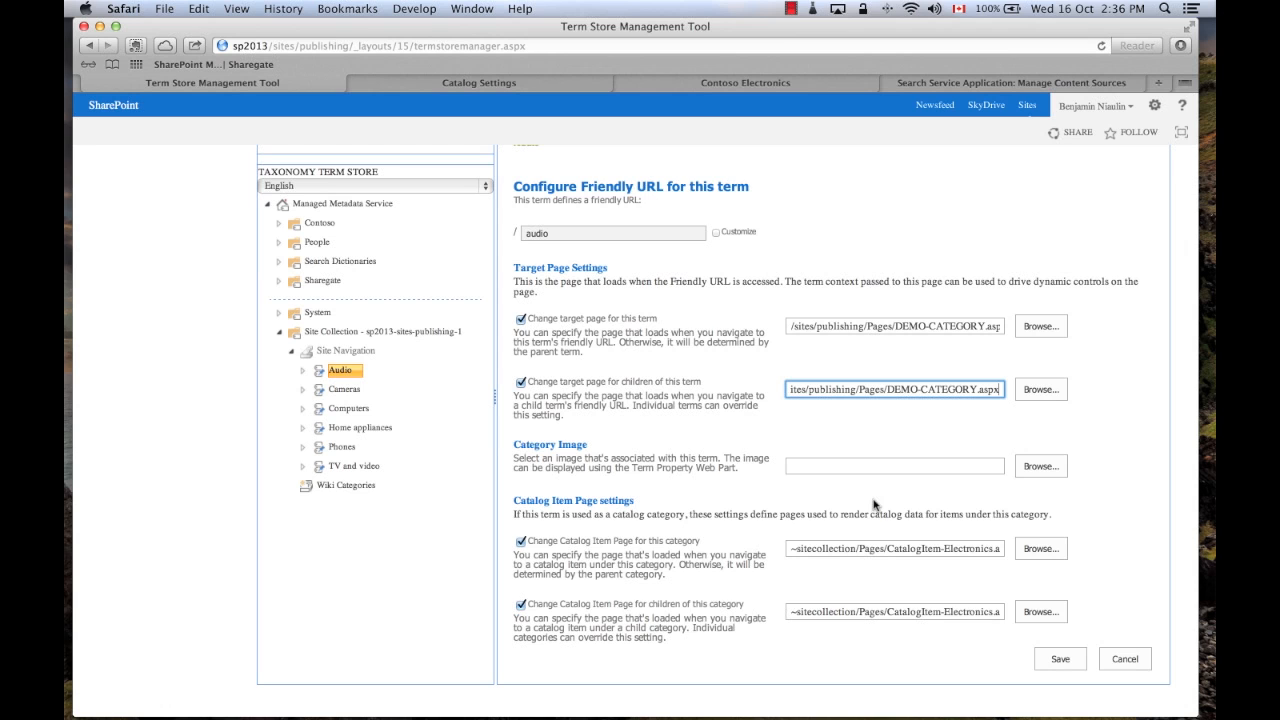
- Set the Audio term's catalog item page for this category to /sites/publishing/Pages/DEMO-ITEM.aspx
click(1040, 550)
click(424, 366)
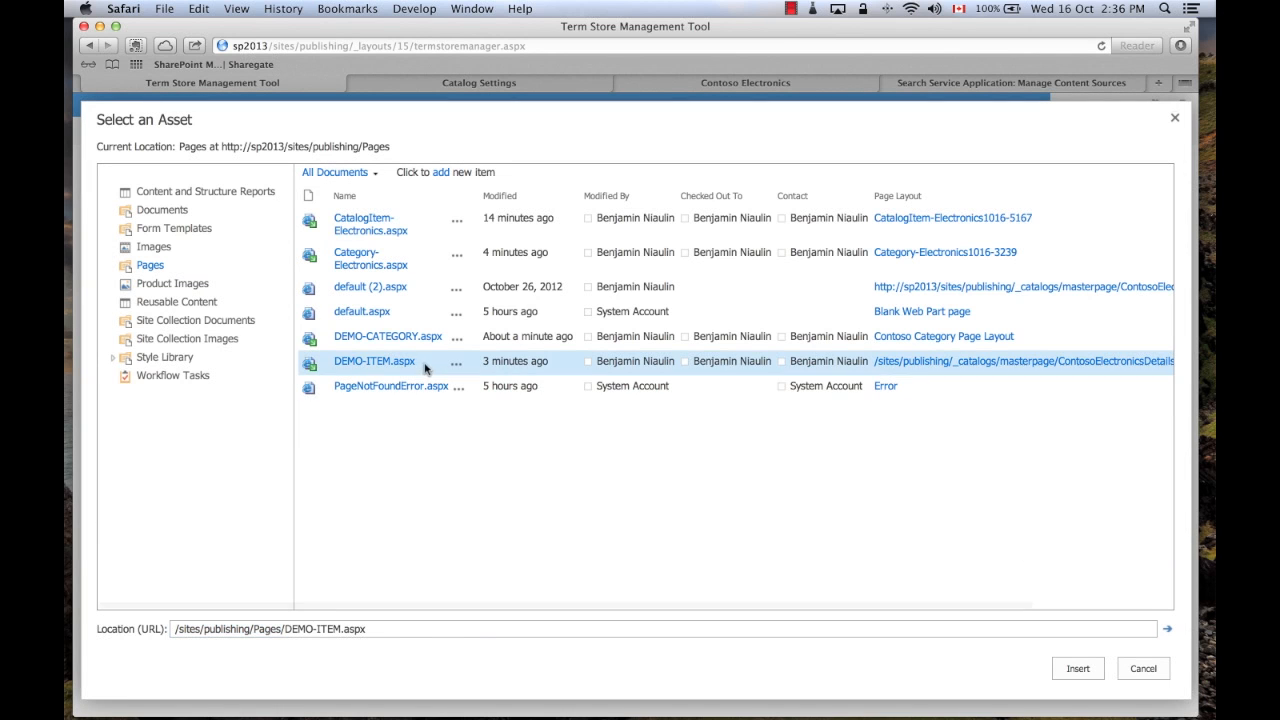
click(1077, 668)
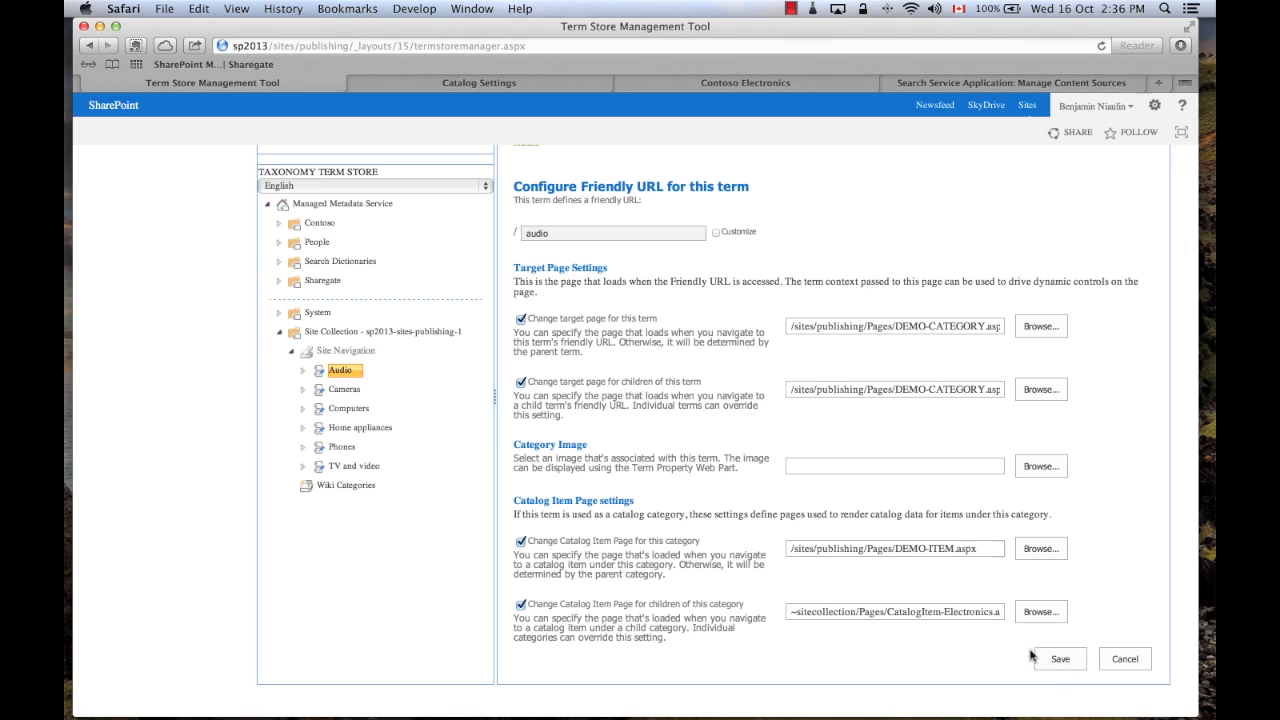
- Copy the DEMO-ITEM.aspx path into the catalog item page for children of the Audio category and save the term settings
click(971, 548)
key(super+a)
key(super+c)
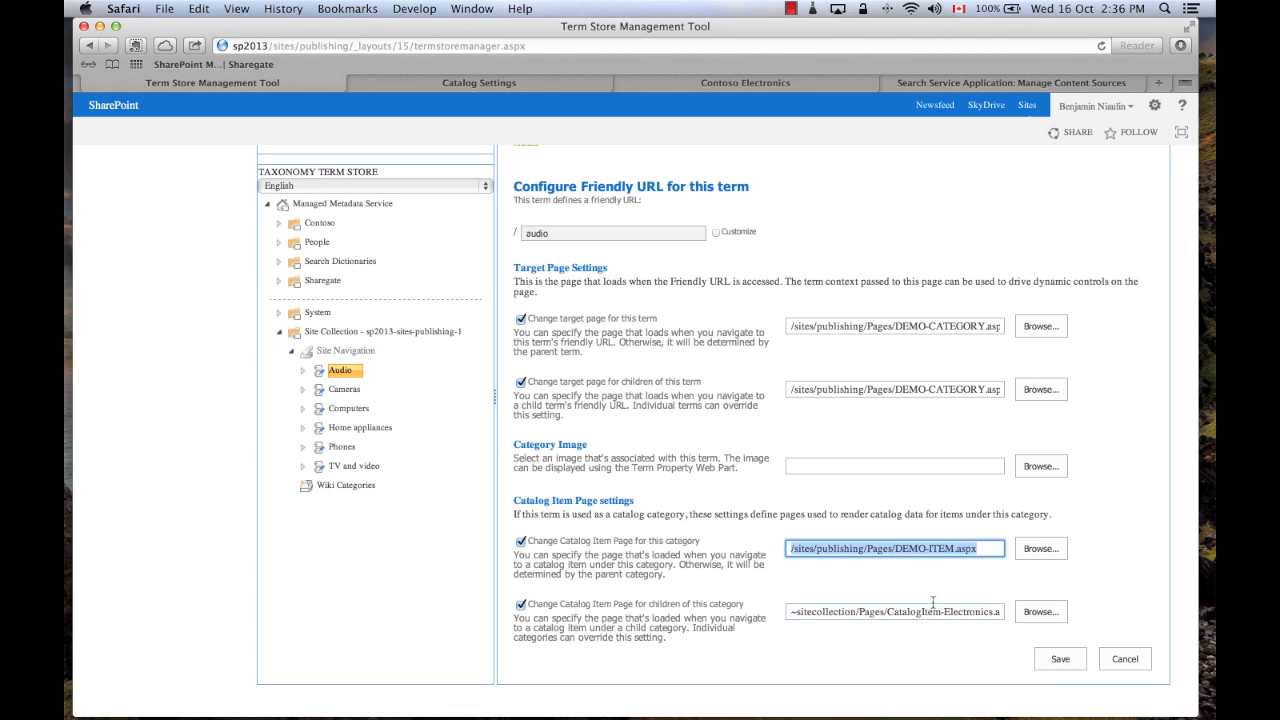
click(923, 614)
key(super+a)
key(super+v)
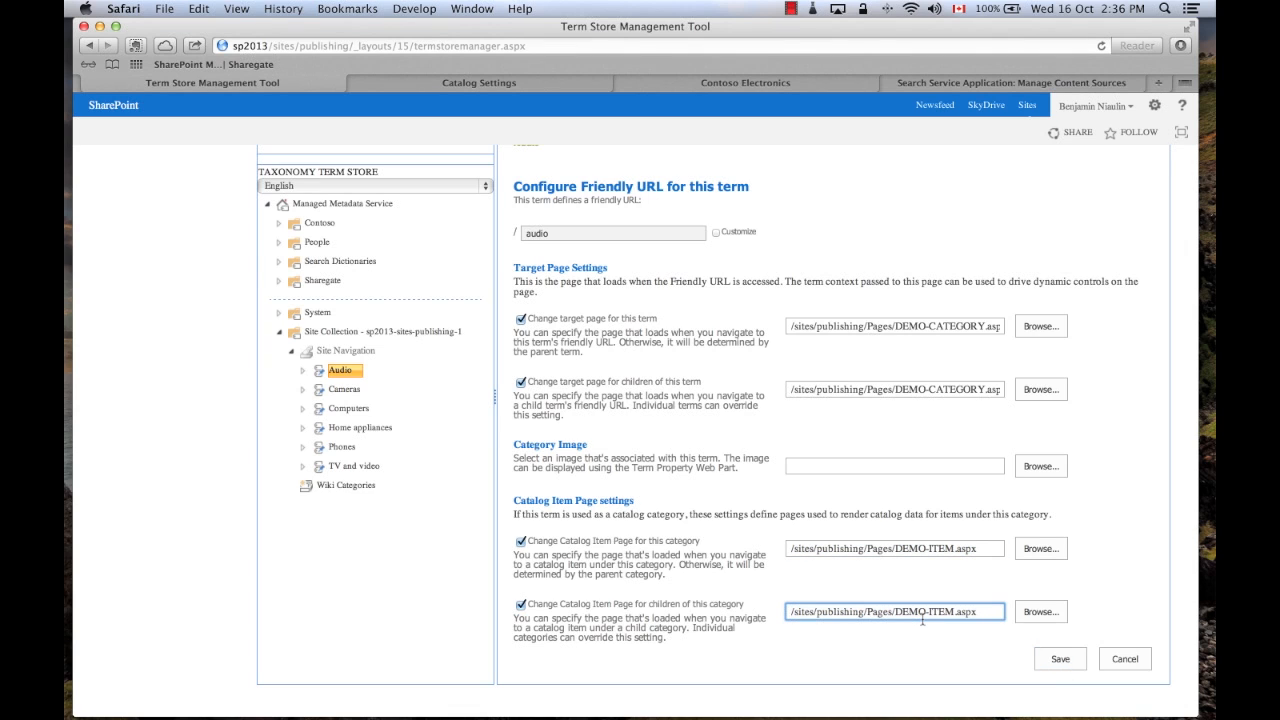
click(1056, 659)
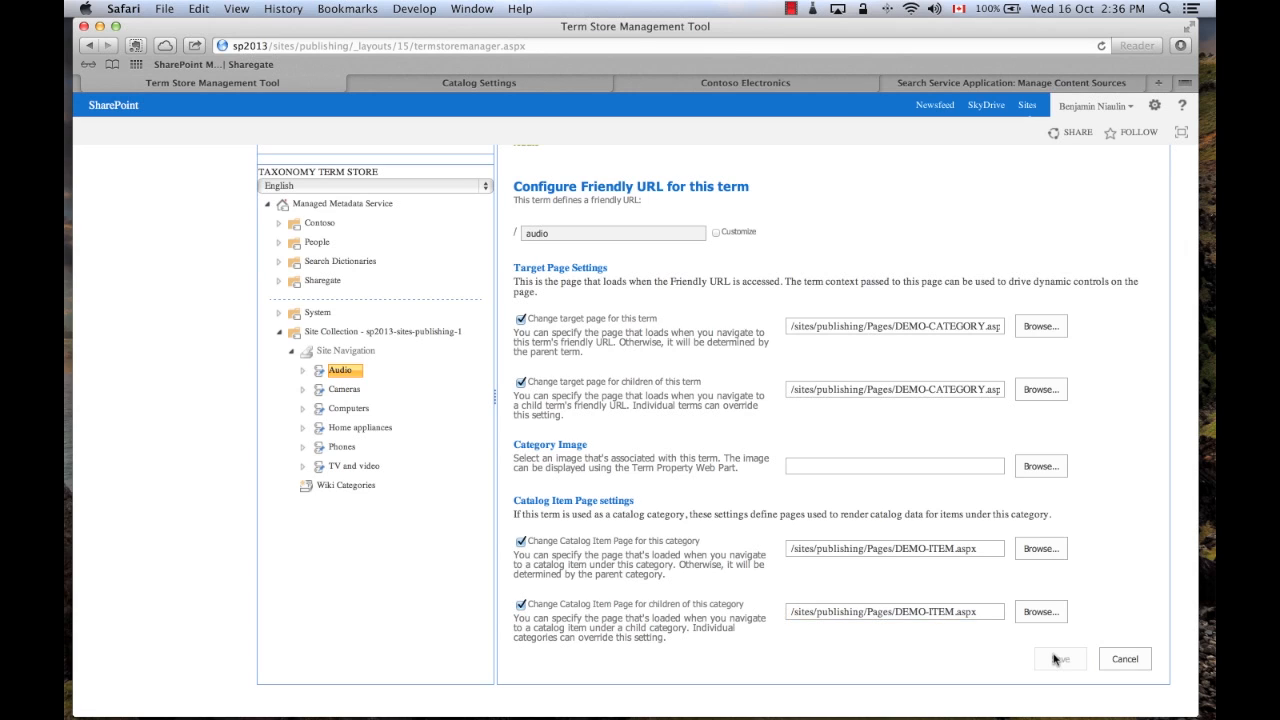
- Go to the Audio category page and open its page template for editing
mouse_move(346, 378)
mouse_move(341, 456)
scroll(517, 404, up, 4)
click(315, 275)
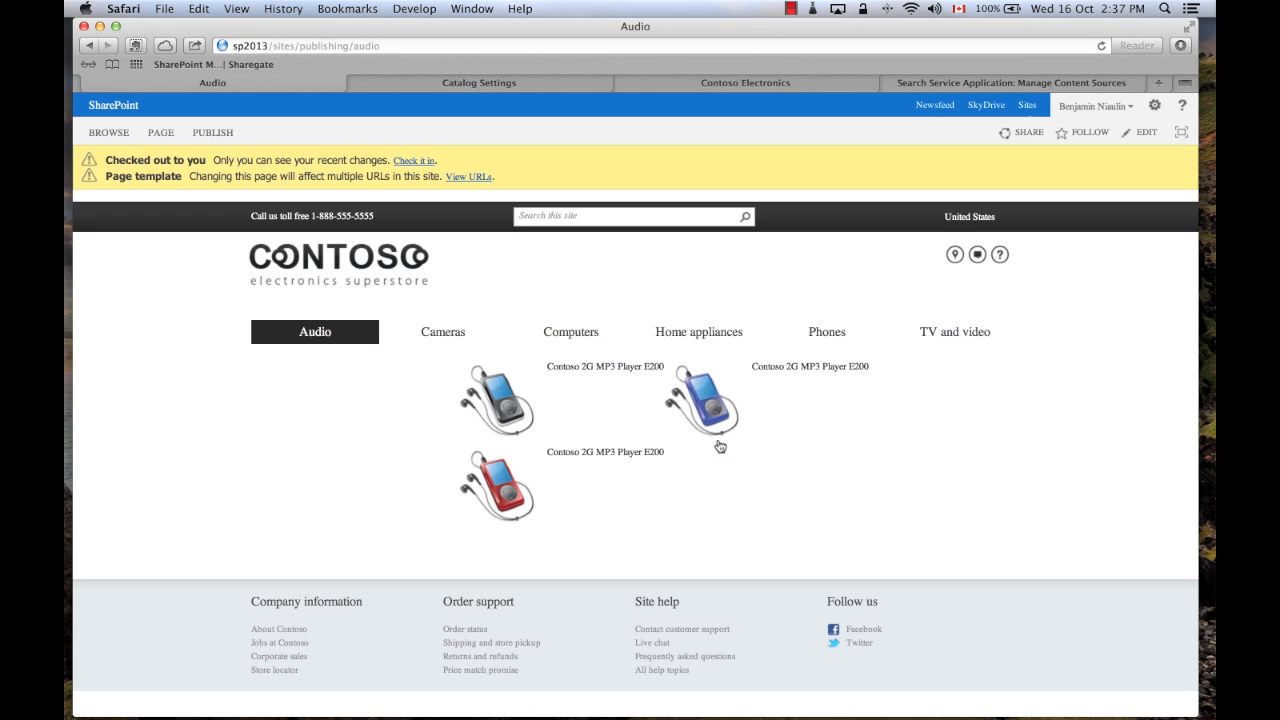
click(1154, 105)
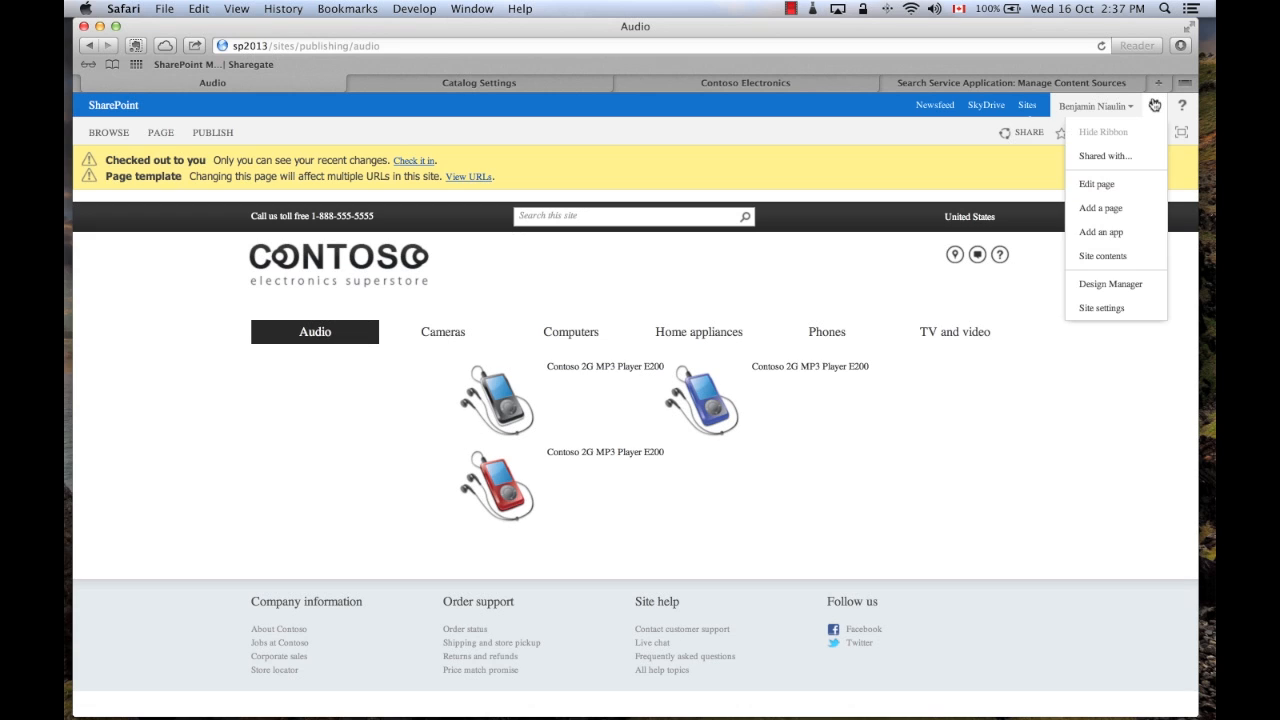
click(1105, 185)
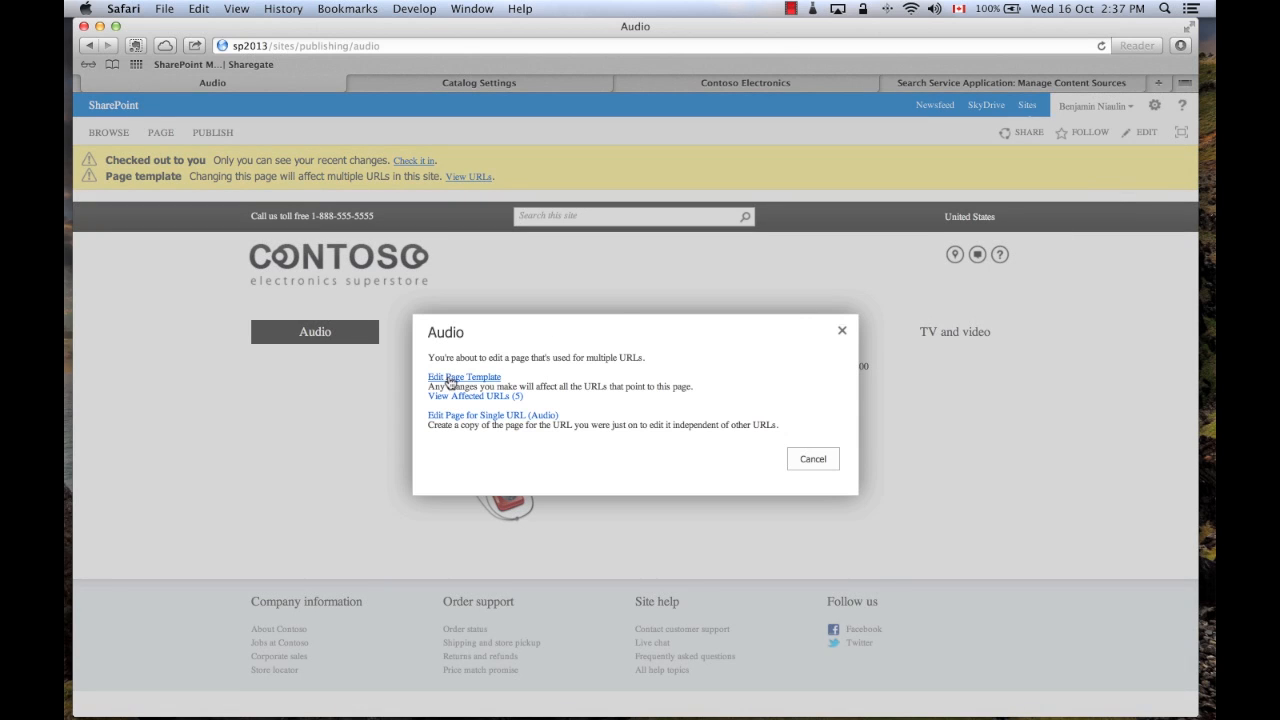
click(450, 381)
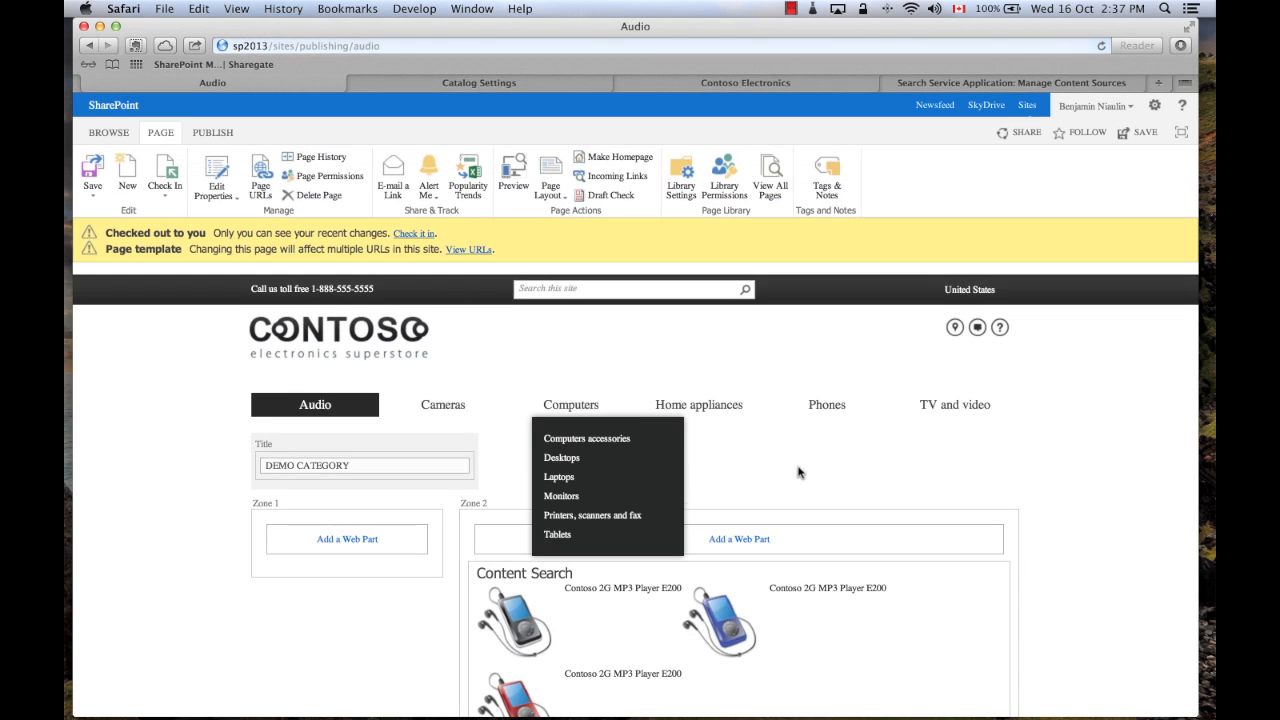
scroll(616, 458, down, 2)
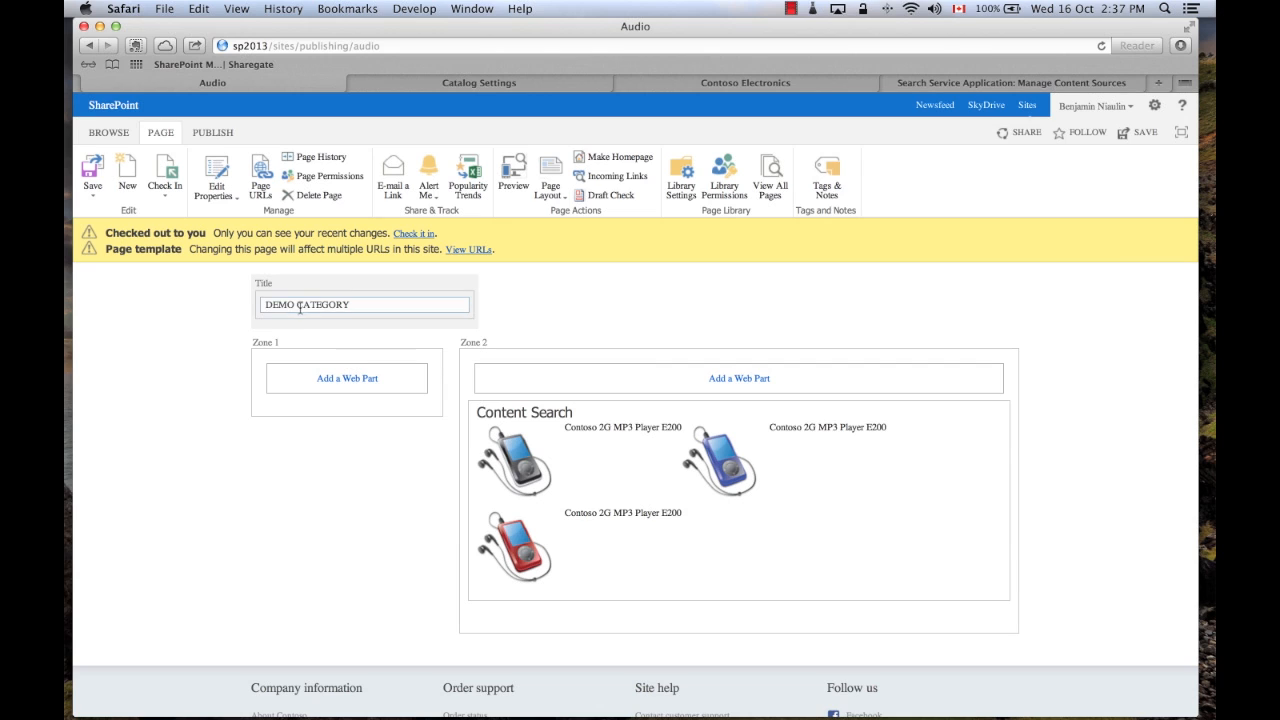
drag(262, 303, 398, 306)
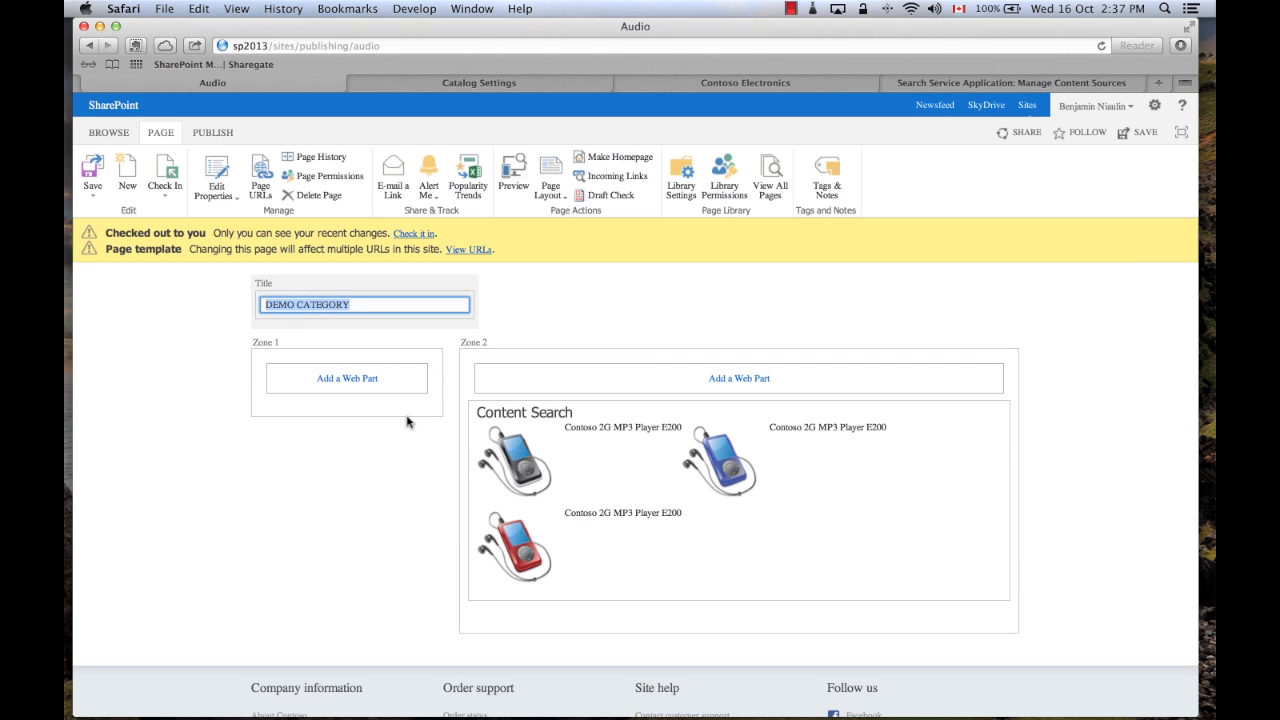
- Set the Content Search web part in Zone 2 to show 9 items and accept its properties
click(978, 412)
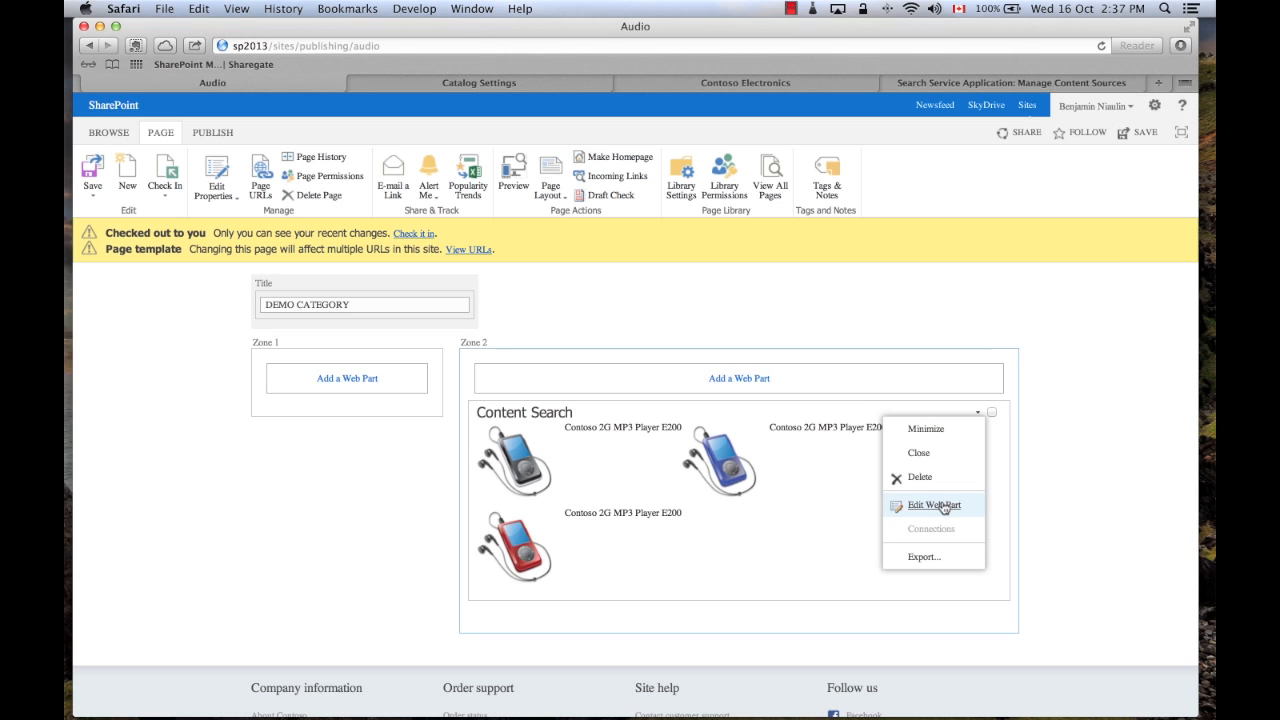
click(943, 507)
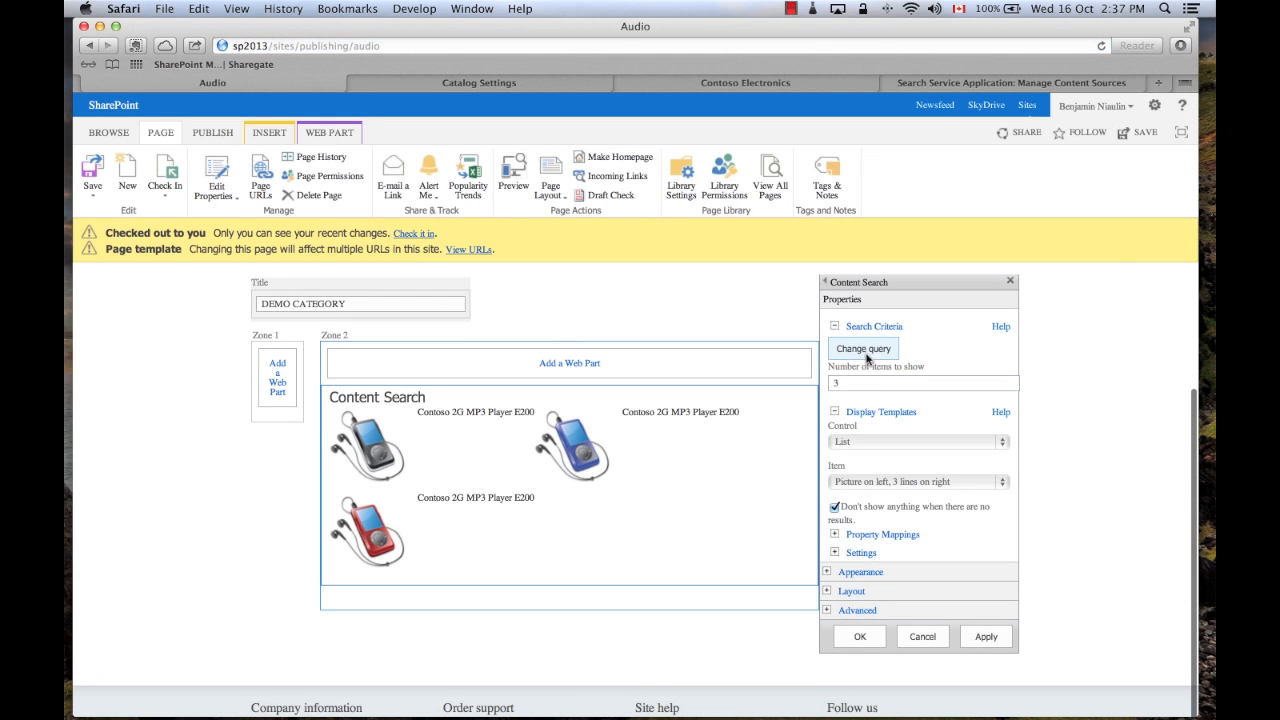
click(861, 384)
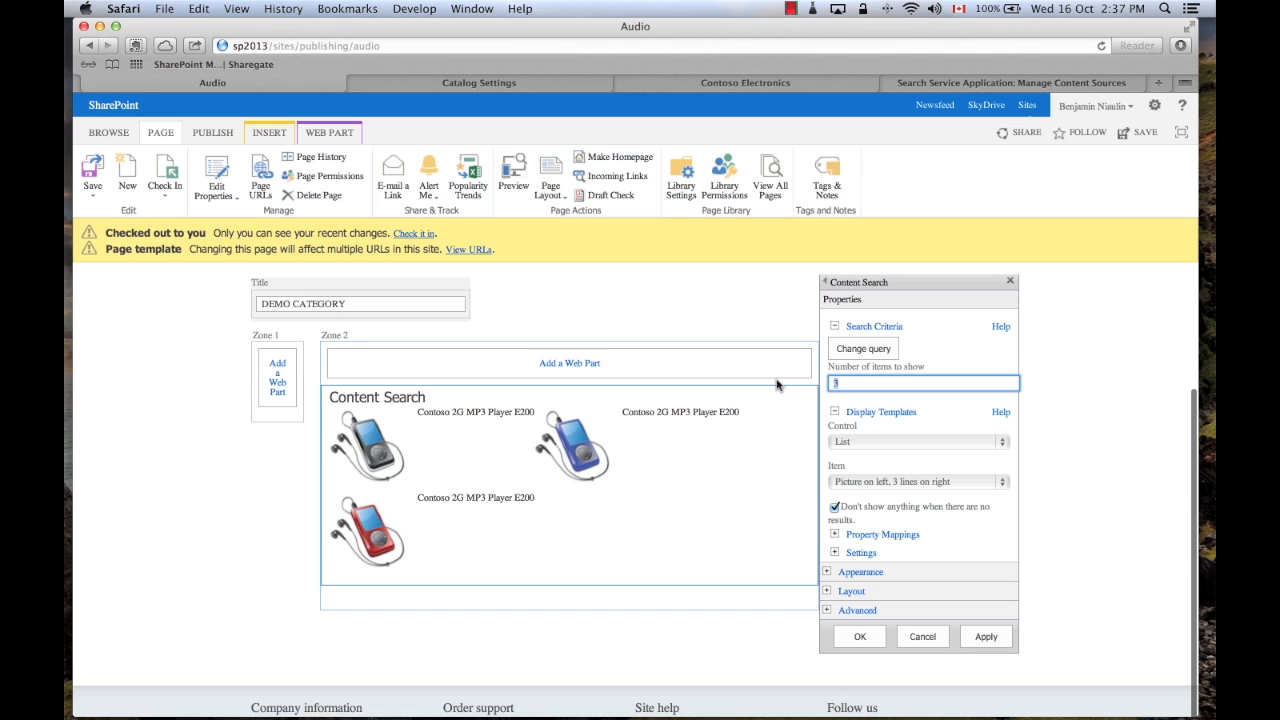
text(9)
click(860, 636)
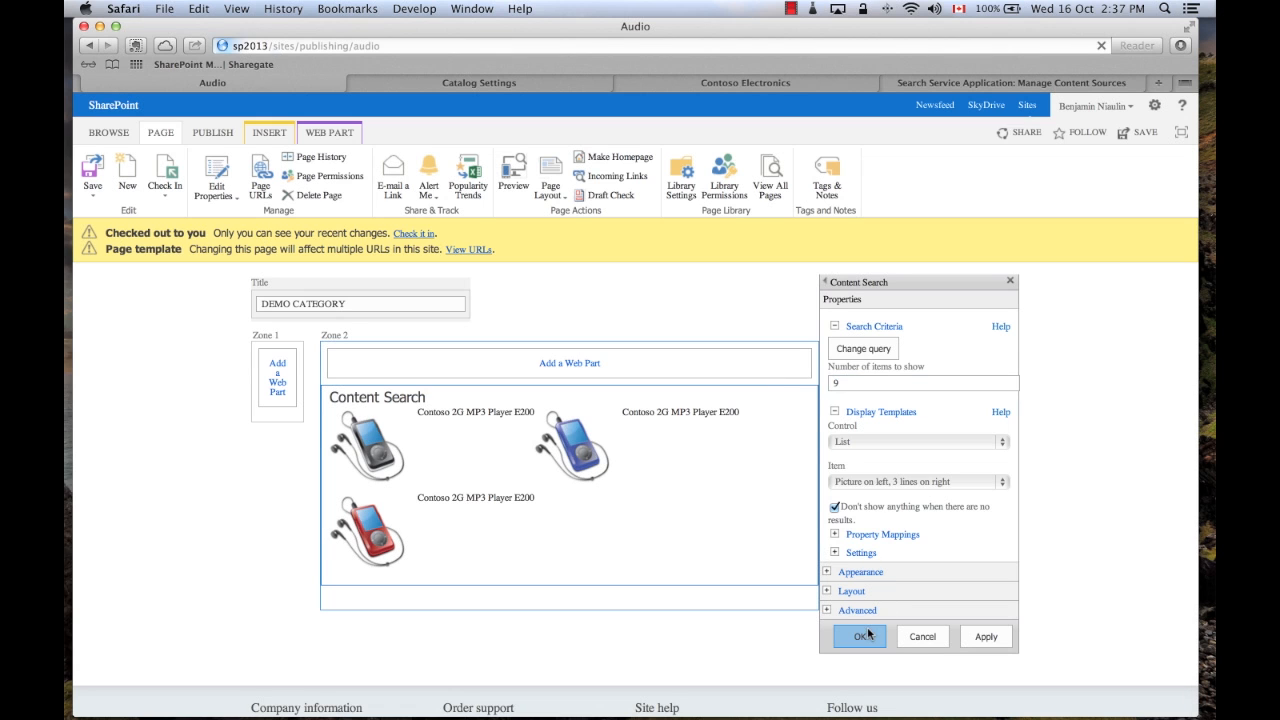
scroll(995, 424, down, 2)
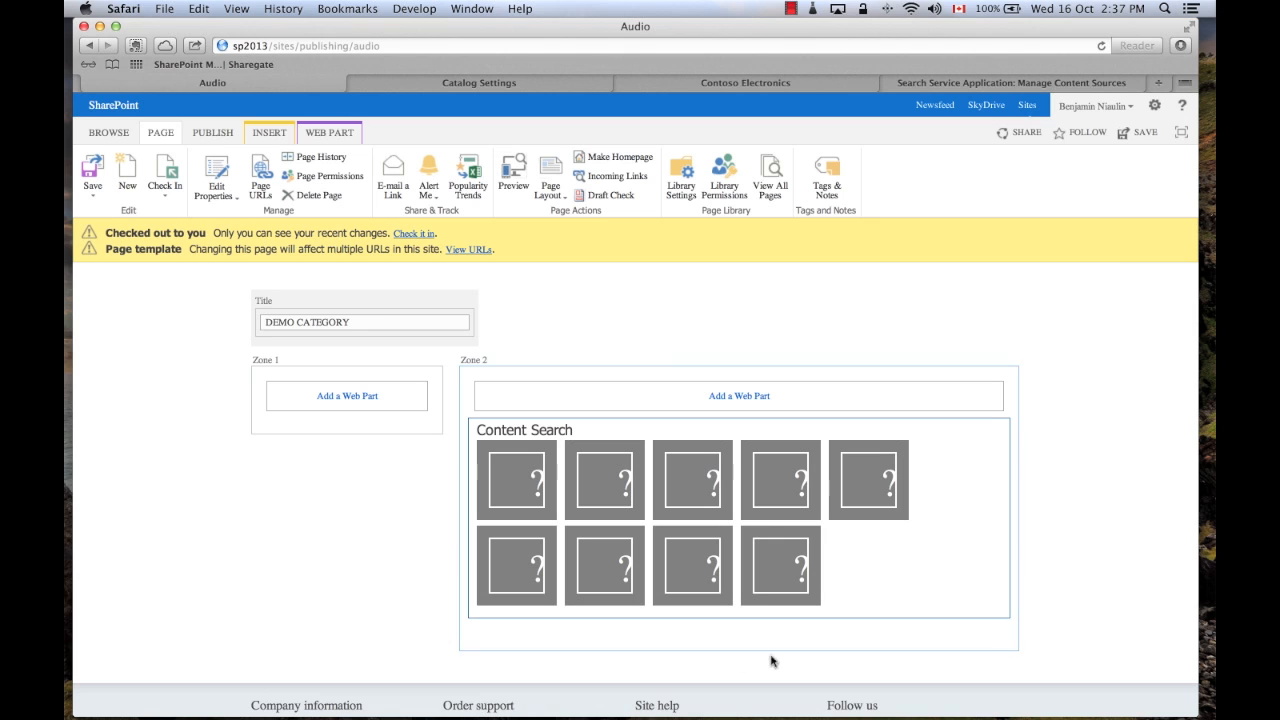
scroll(928, 592, up, 3)
scroll(928, 595, down, 2)
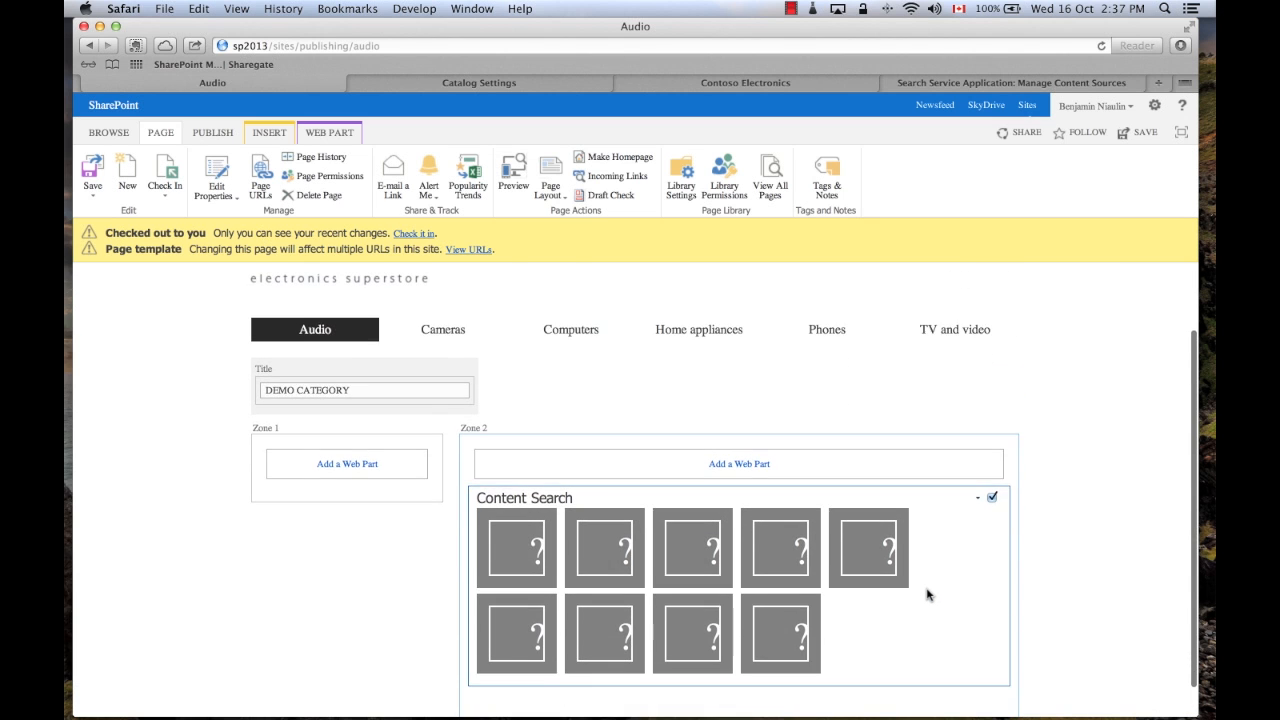
- Save the Audio category page template and open the blue Contoso 2G MP3 Player E200 from its product listing
scroll(928, 595, up, 2)
scroll(928, 595, down, 1)
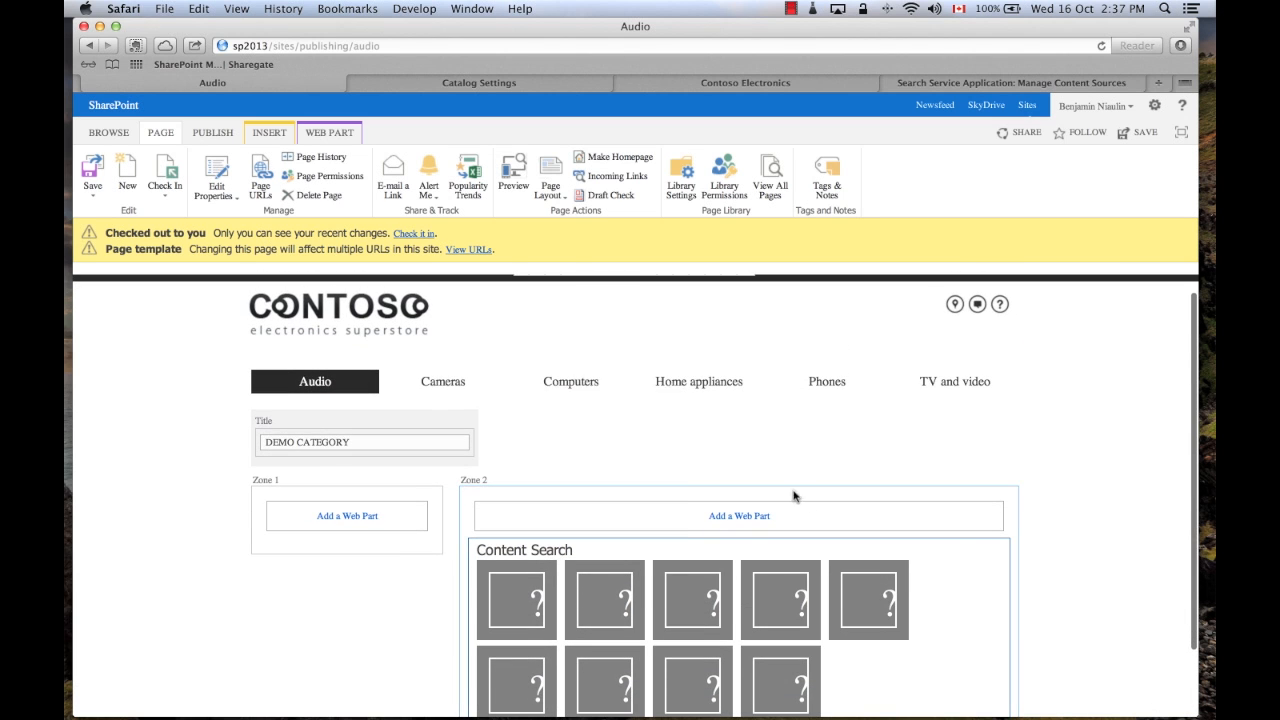
click(92, 170)
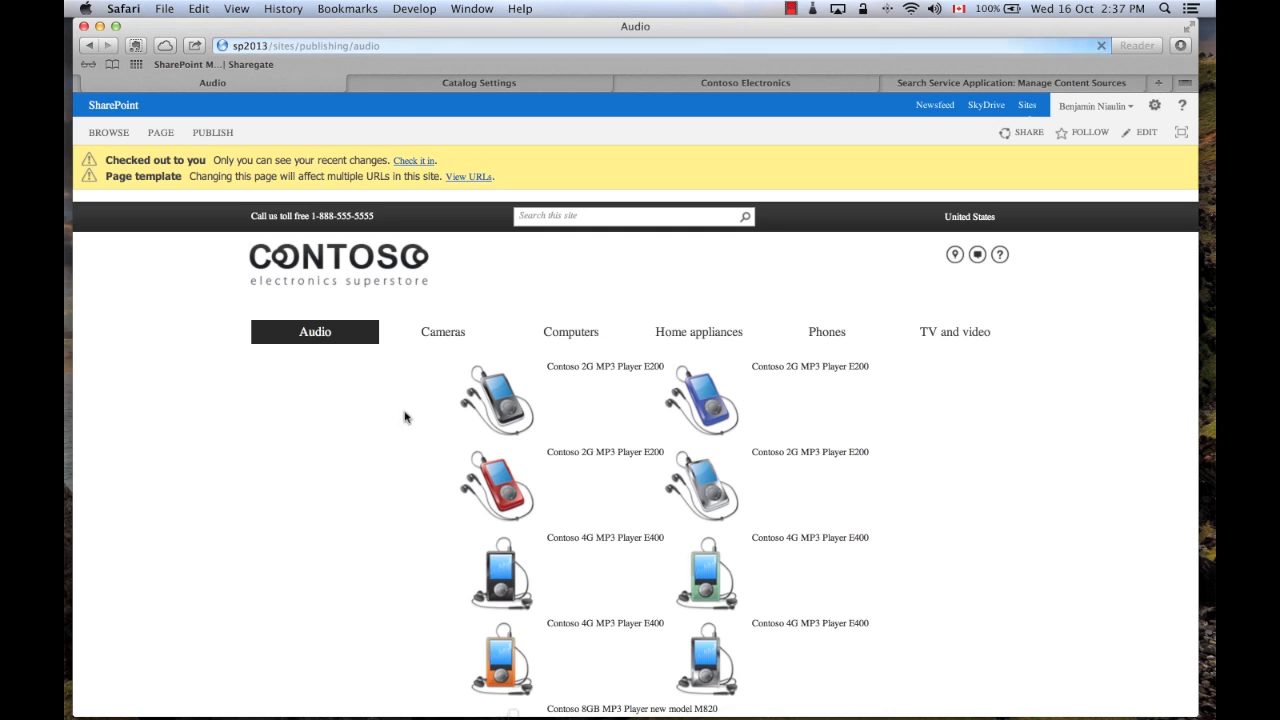
mouse_move(310, 338)
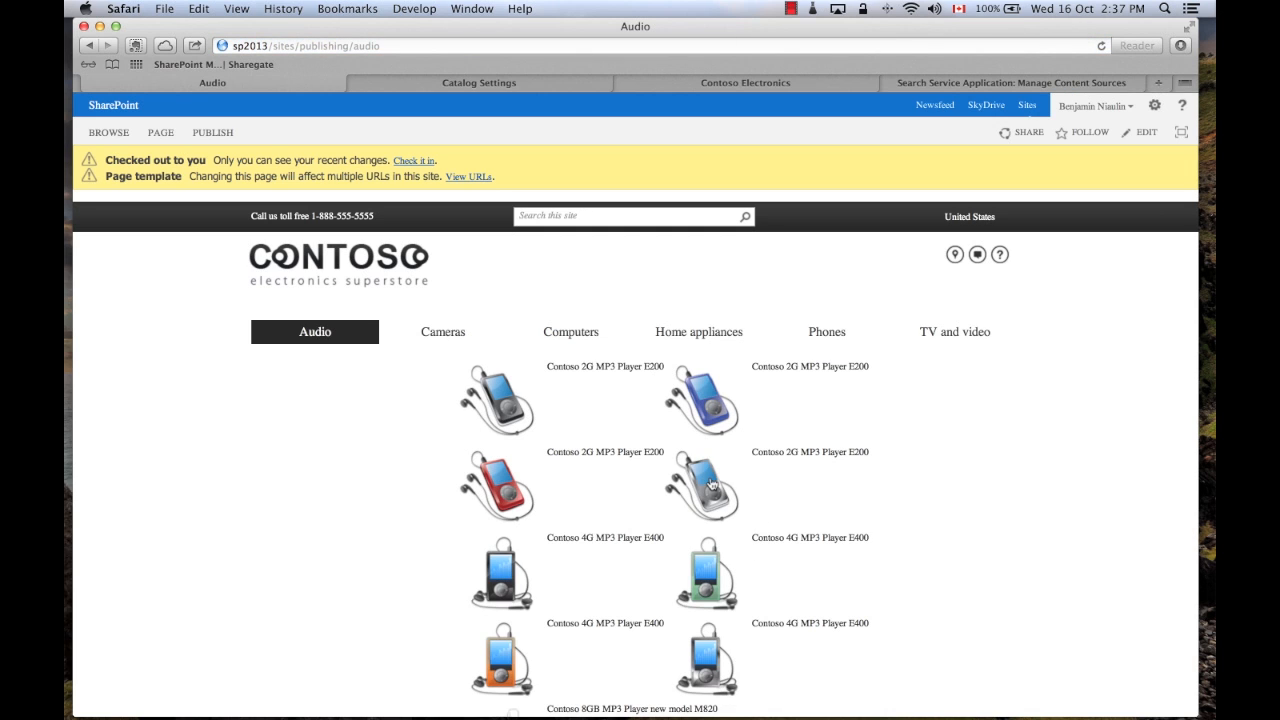
click(704, 408)
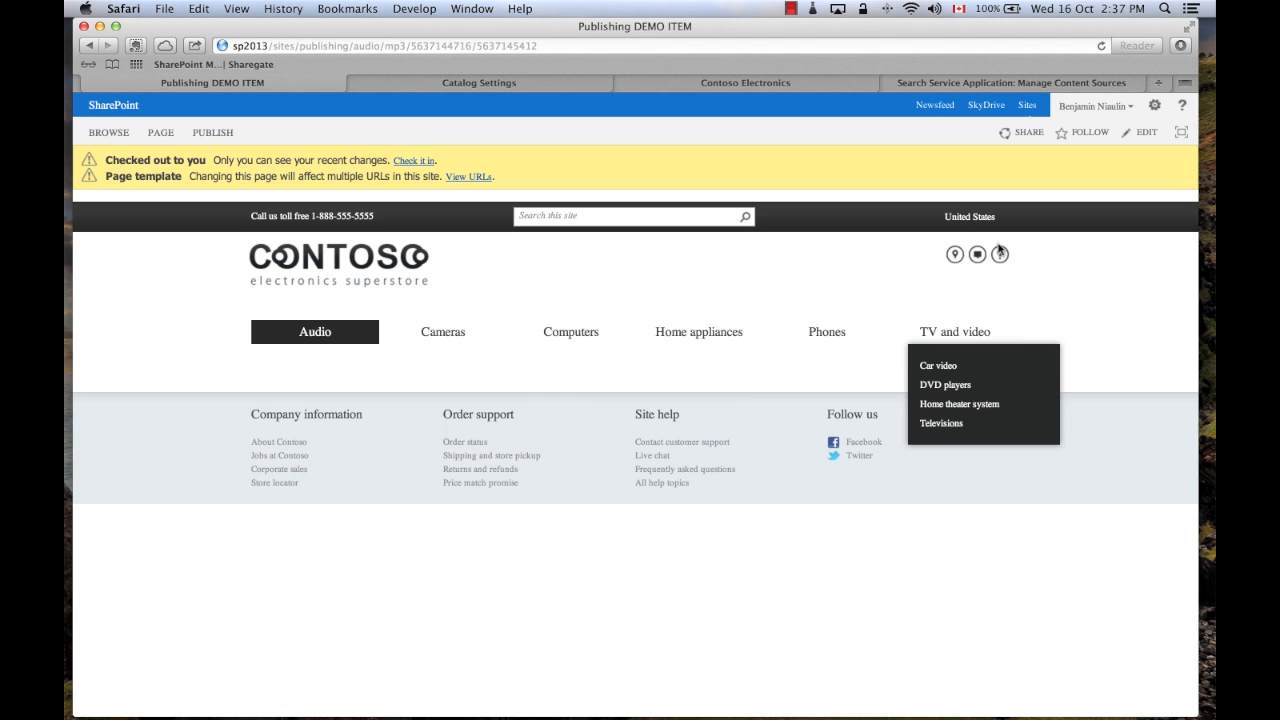
- Go to the site's Pages library, open the DEMO-ITEM page and put it in edit mode
click(1155, 105)
click(1106, 266)
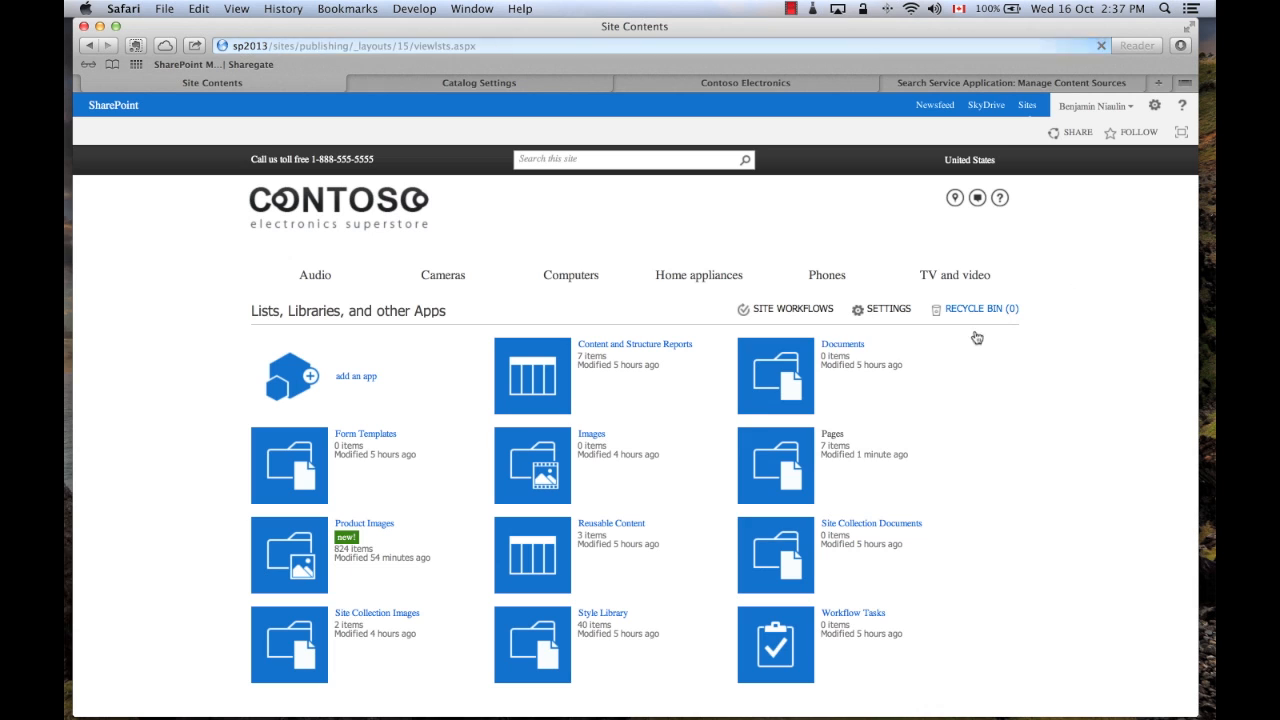
click(764, 473)
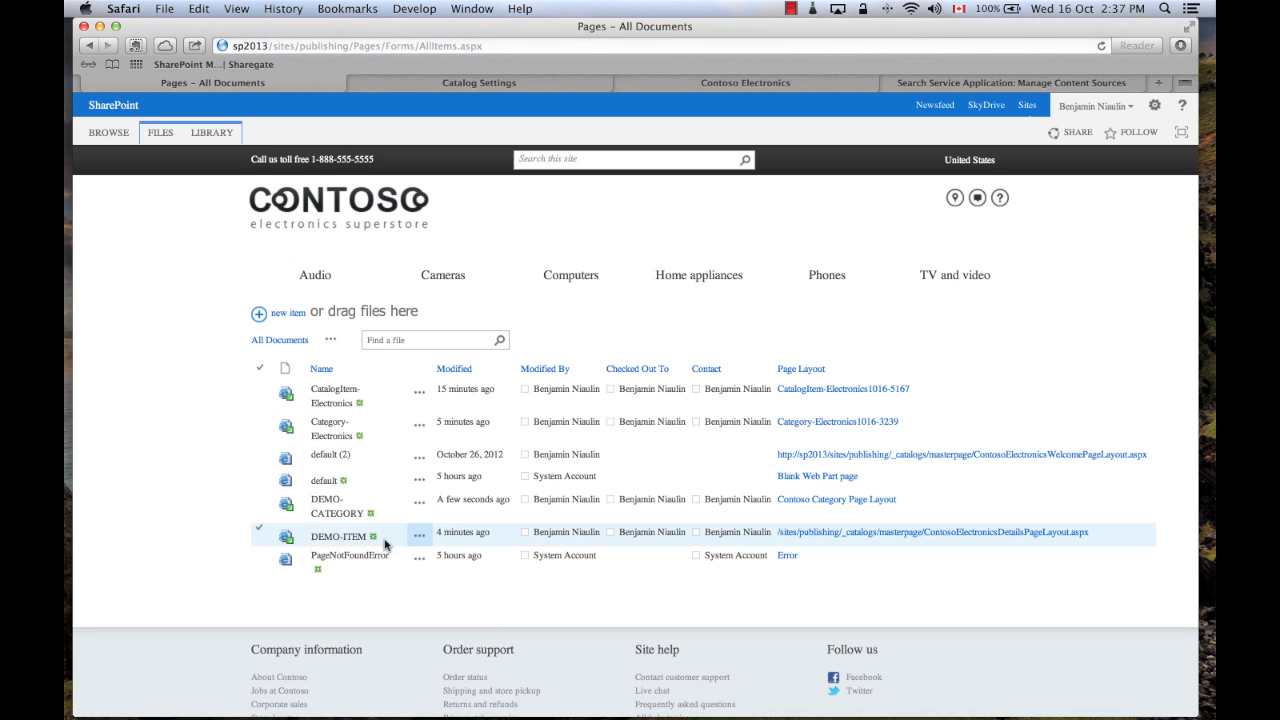
click(342, 541)
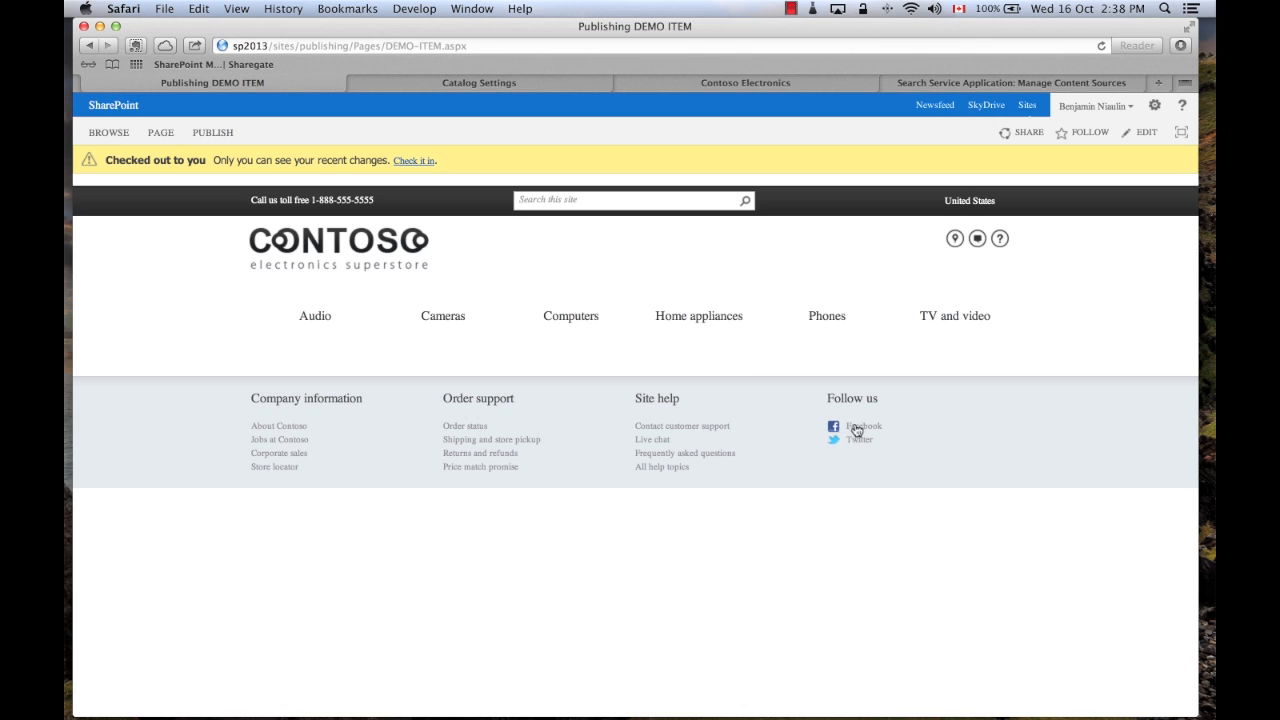
click(1136, 137)
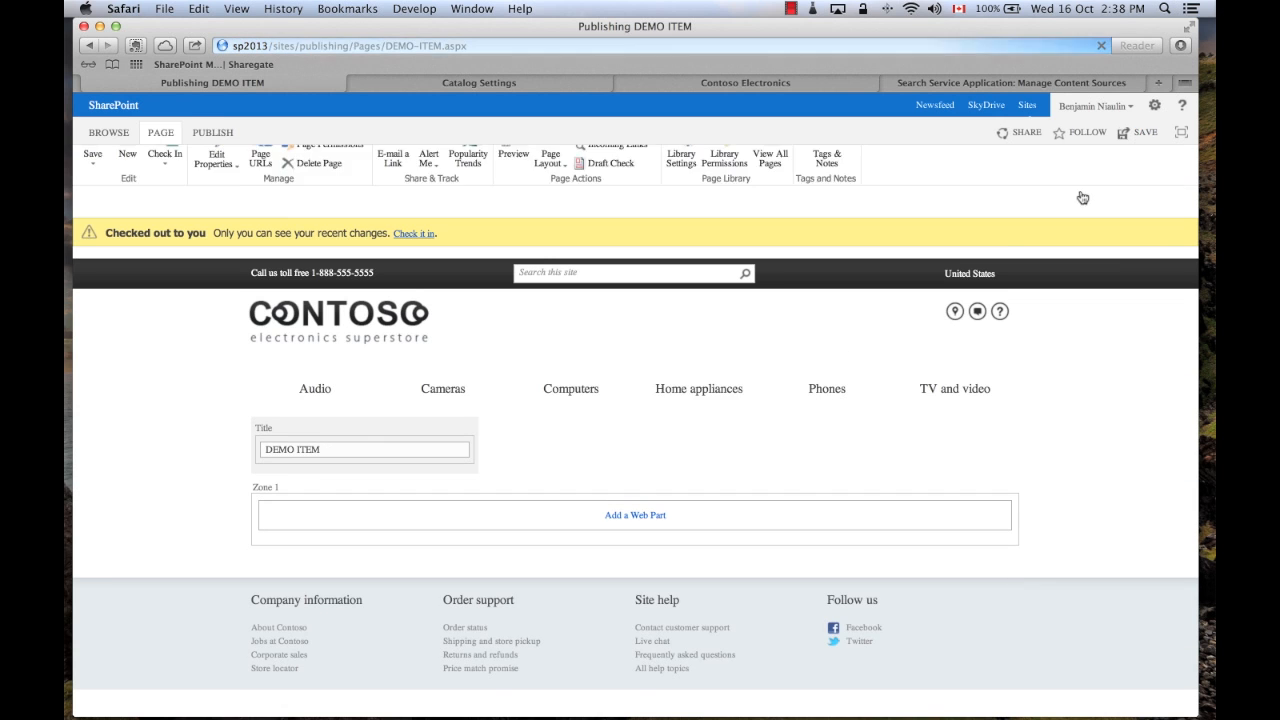
- Add a Content Search web part from the Content Rollup category to Zone 1 of the DEMO ITEM page
click(622, 514)
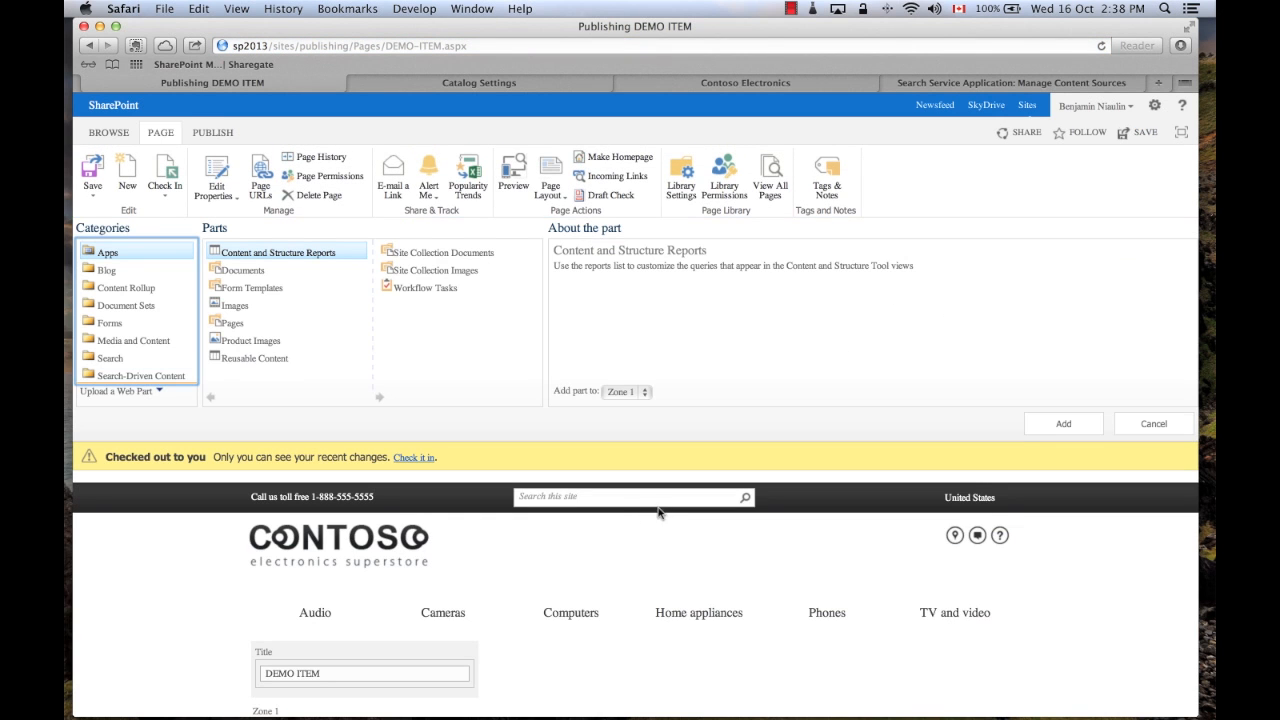
click(133, 288)
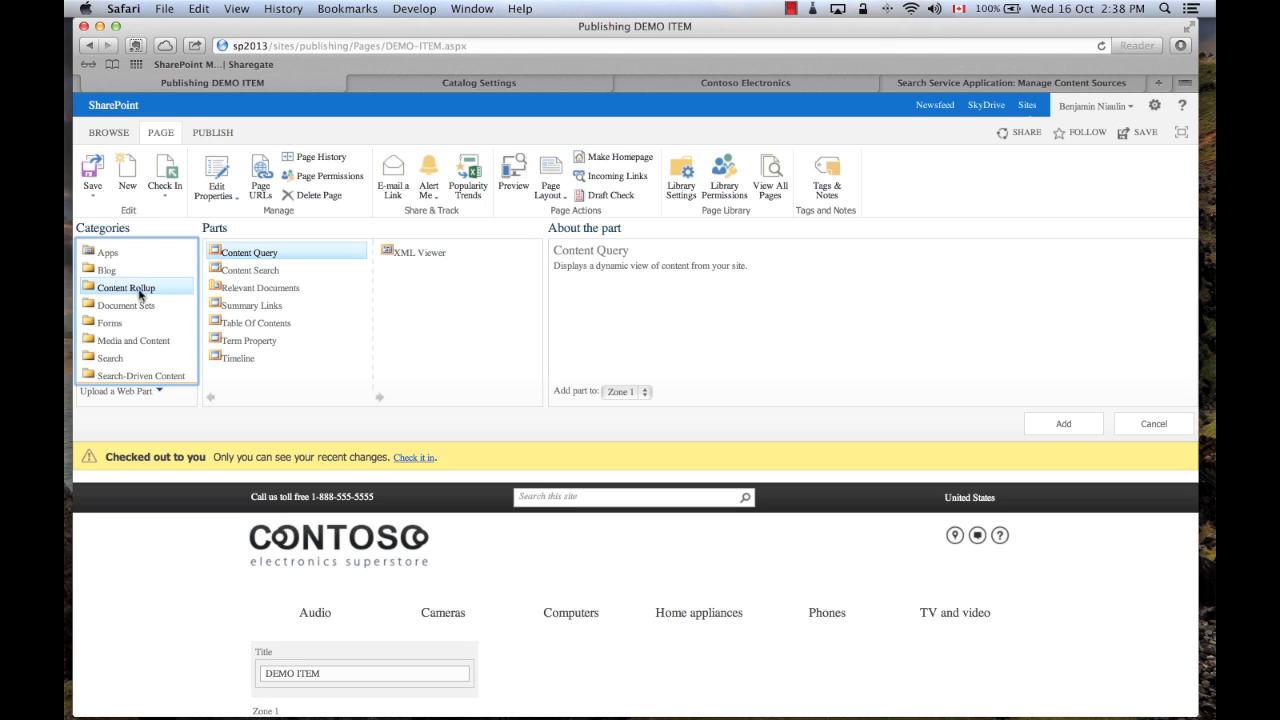
click(245, 272)
click(1072, 428)
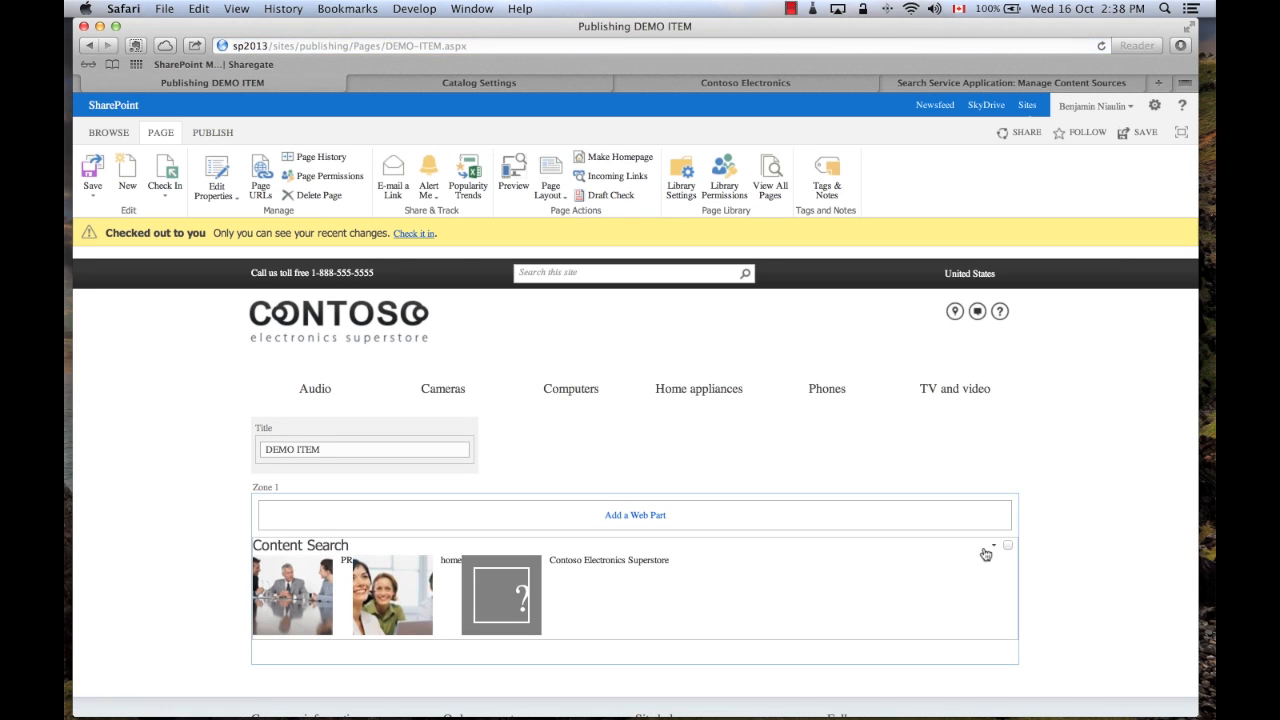
- Set the Content Search web part's query to Catalog - Products Results (Site Collection) without restricting by any tag
click(993, 546)
click(968, 638)
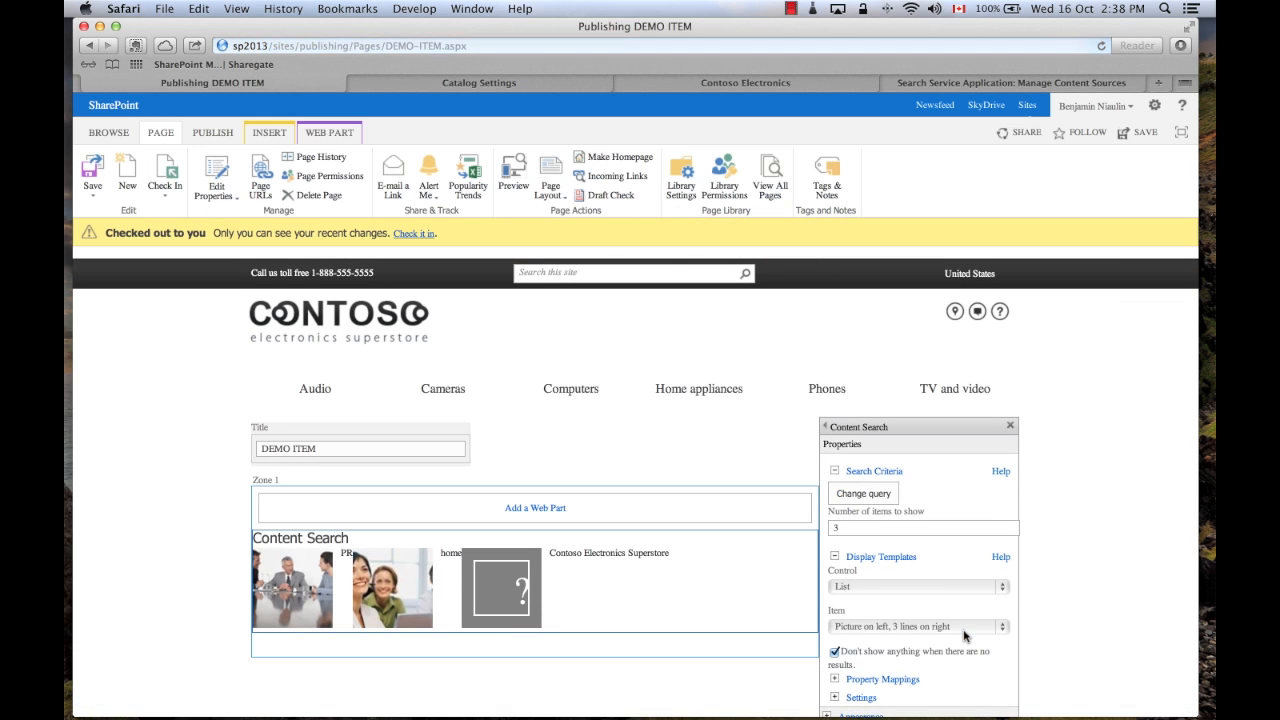
click(873, 494)
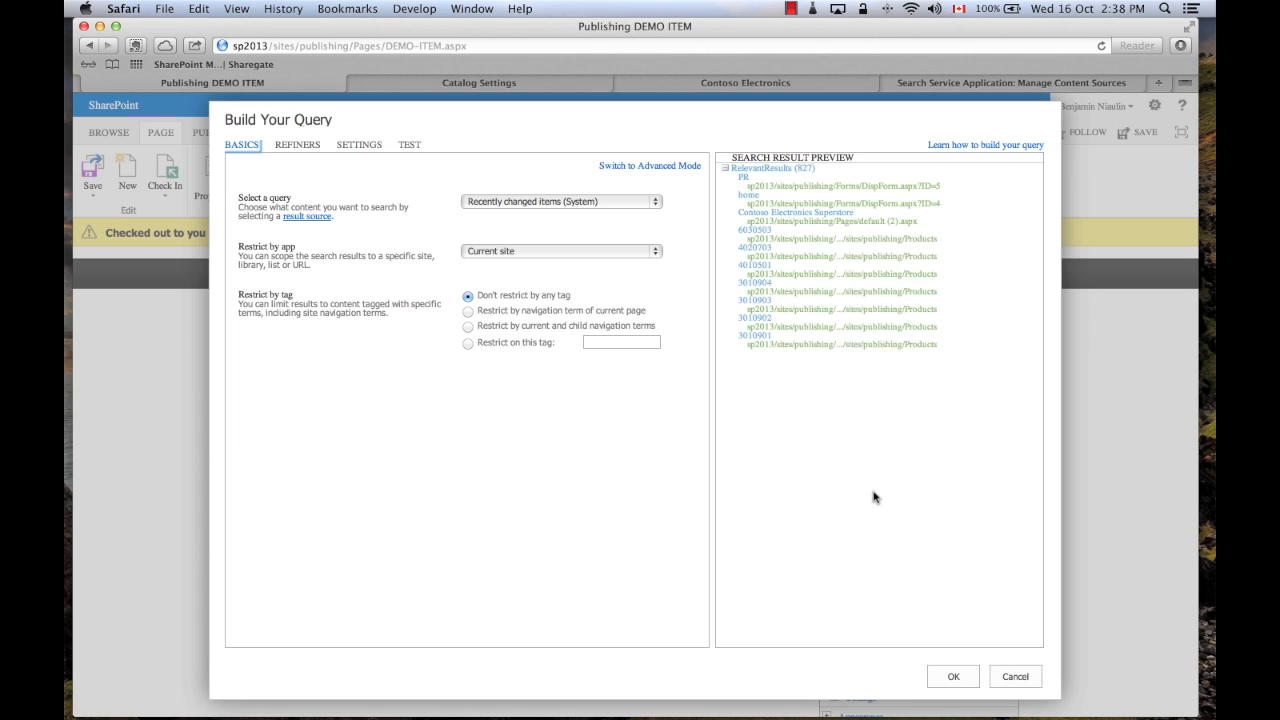
click(522, 201)
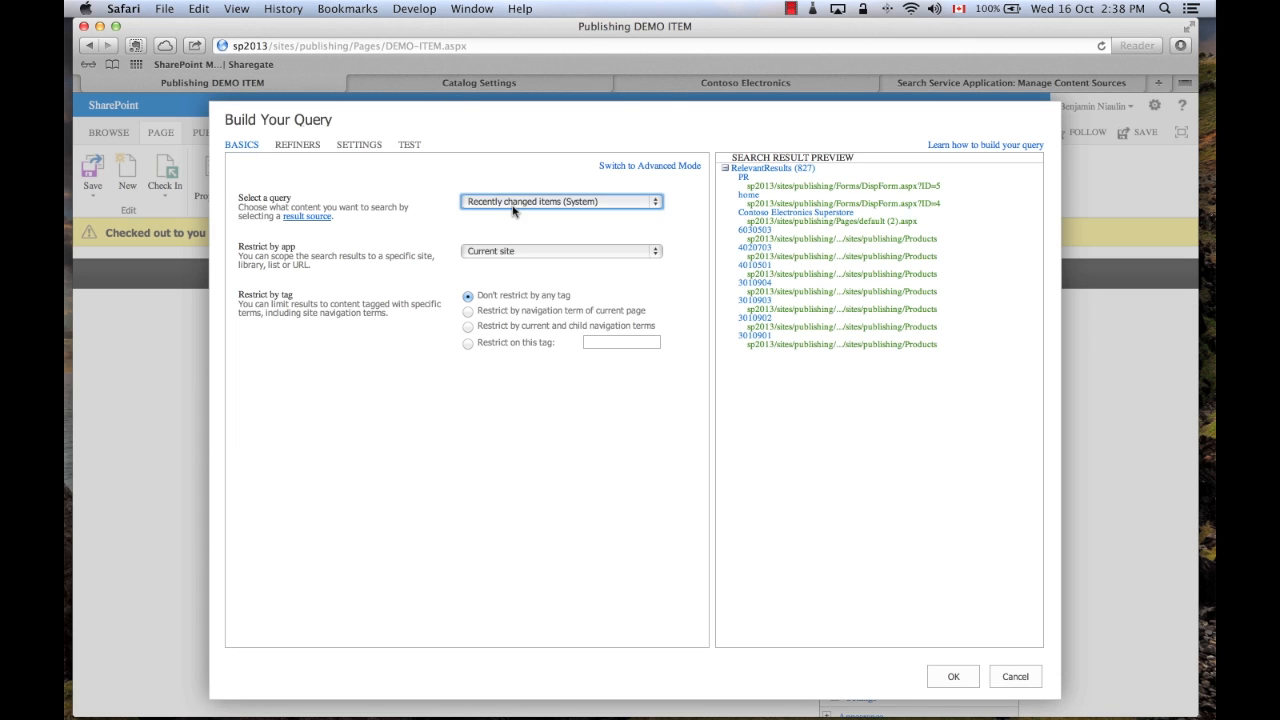
click(512, 68)
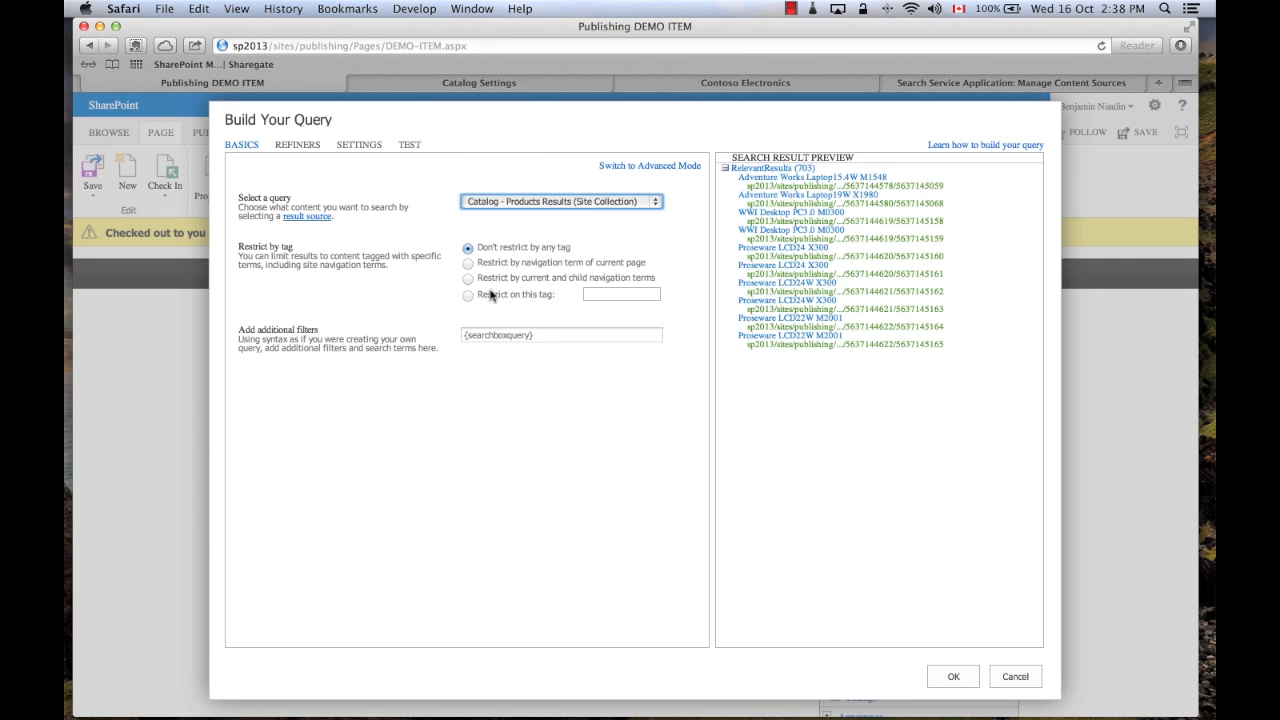
click(575, 280)
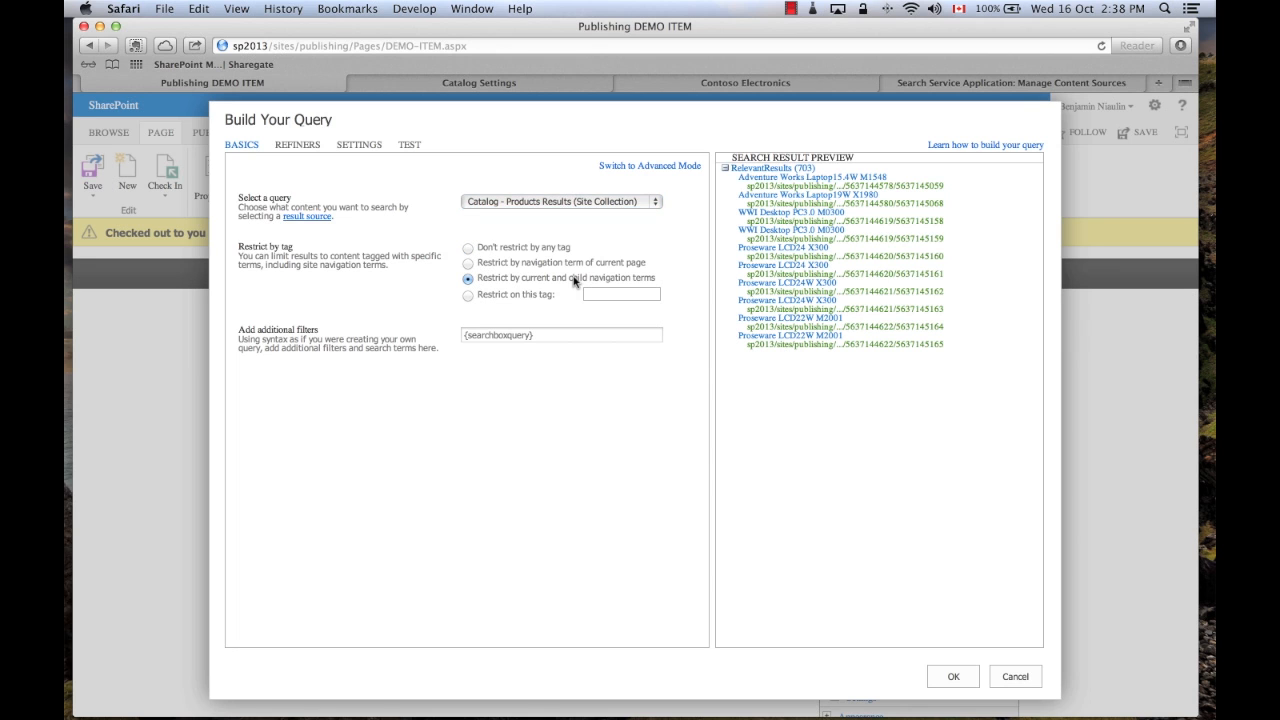
click(537, 249)
- In the query's advanced mode, add a property filter for ProductCatalogGroupNumberOWSTEXT containing the value of a token from the URL
click(660, 166)
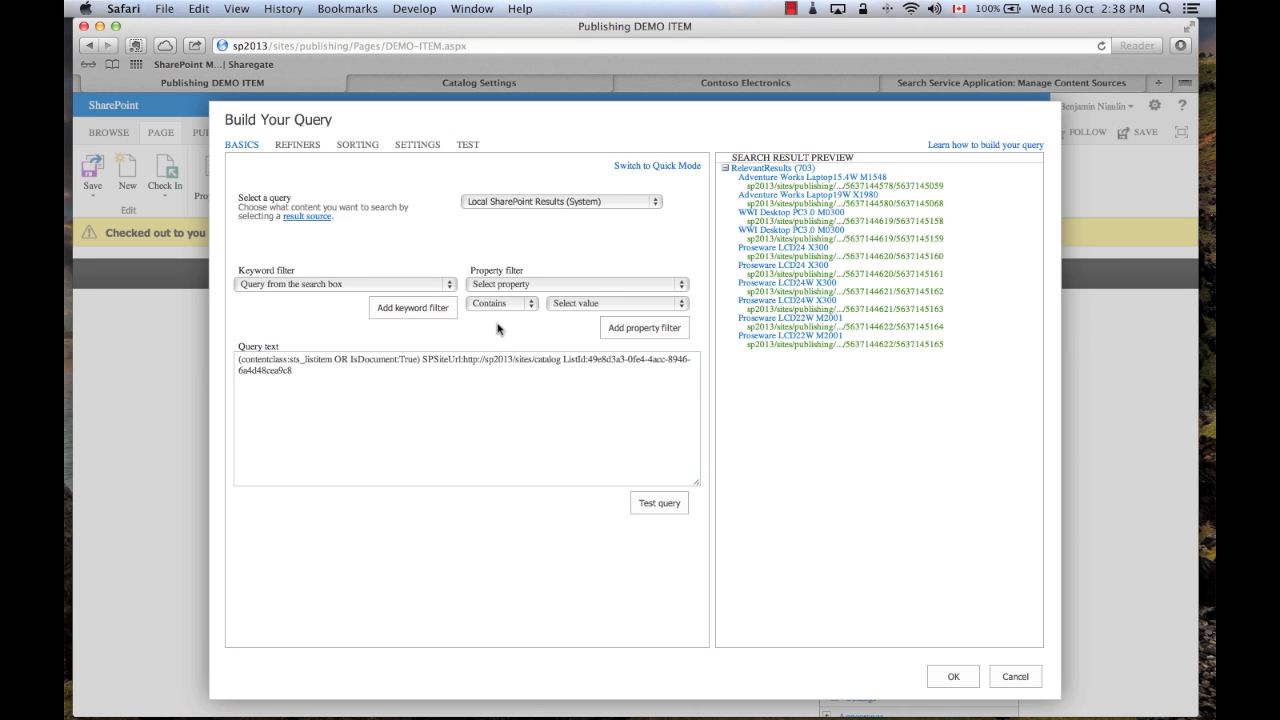
click(486, 285)
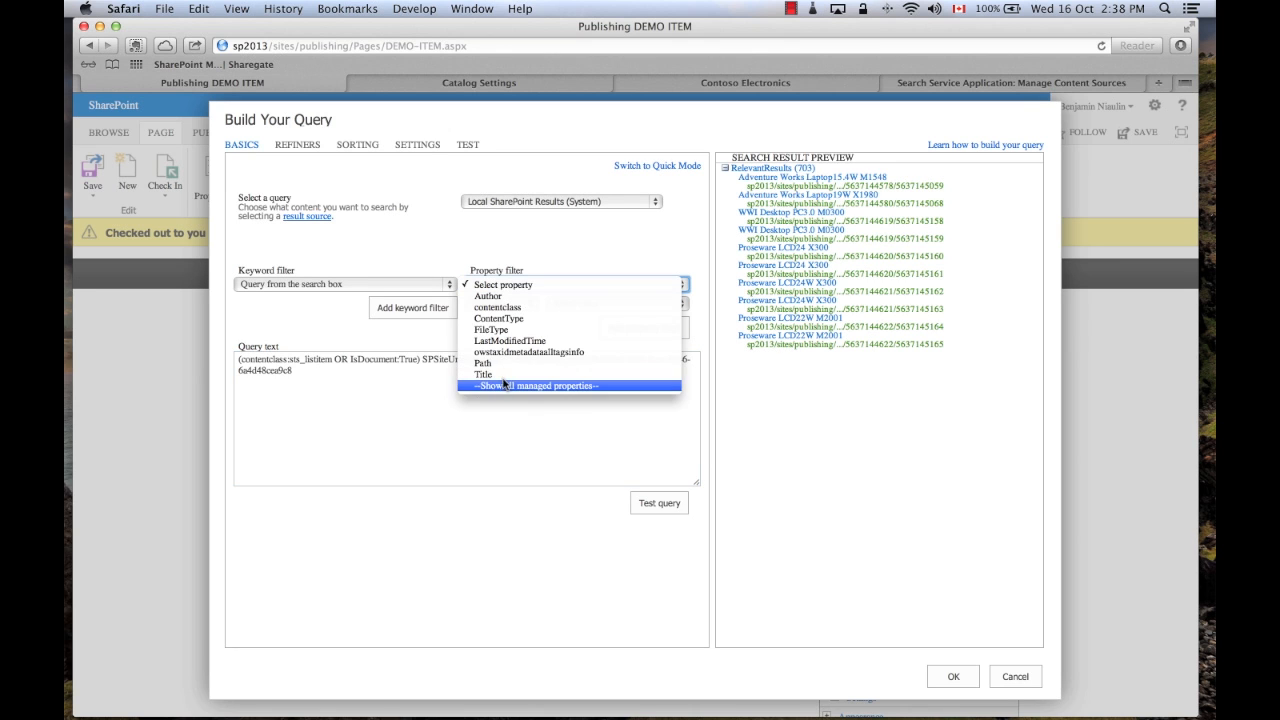
click(505, 386)
click(577, 284)
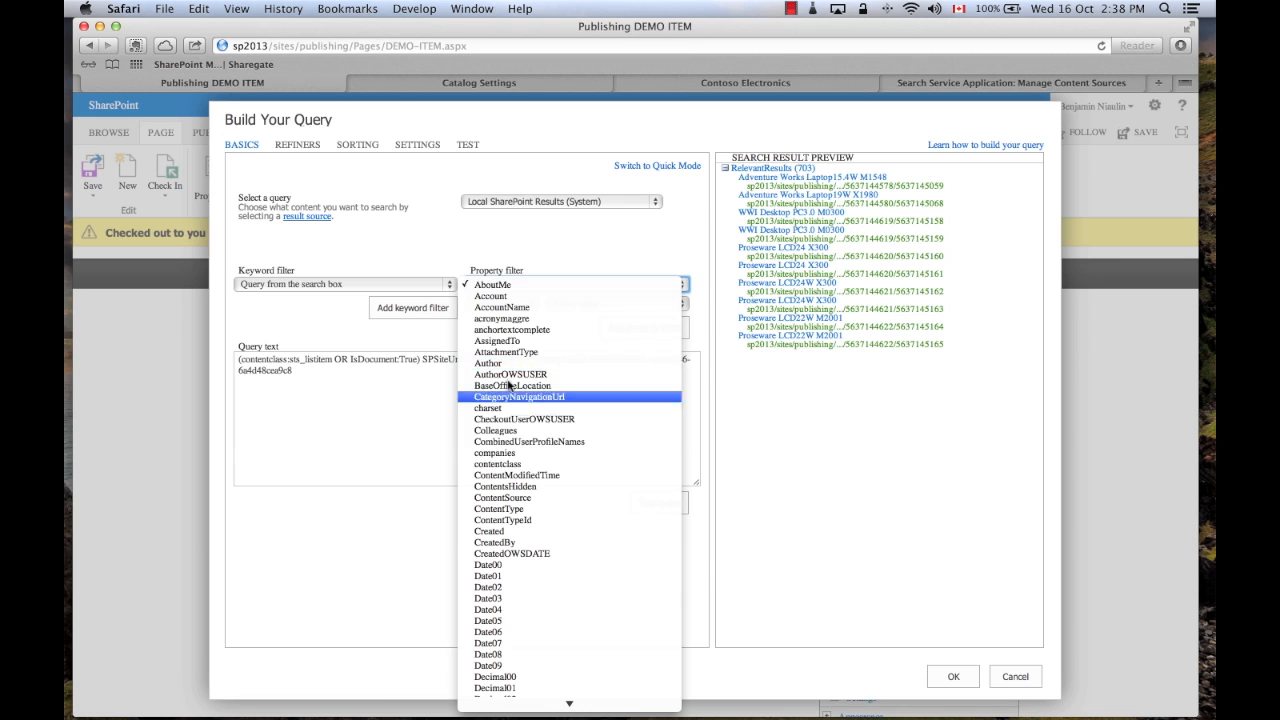
scroll(531, 434, down, 10)
scroll(515, 490, down, 20)
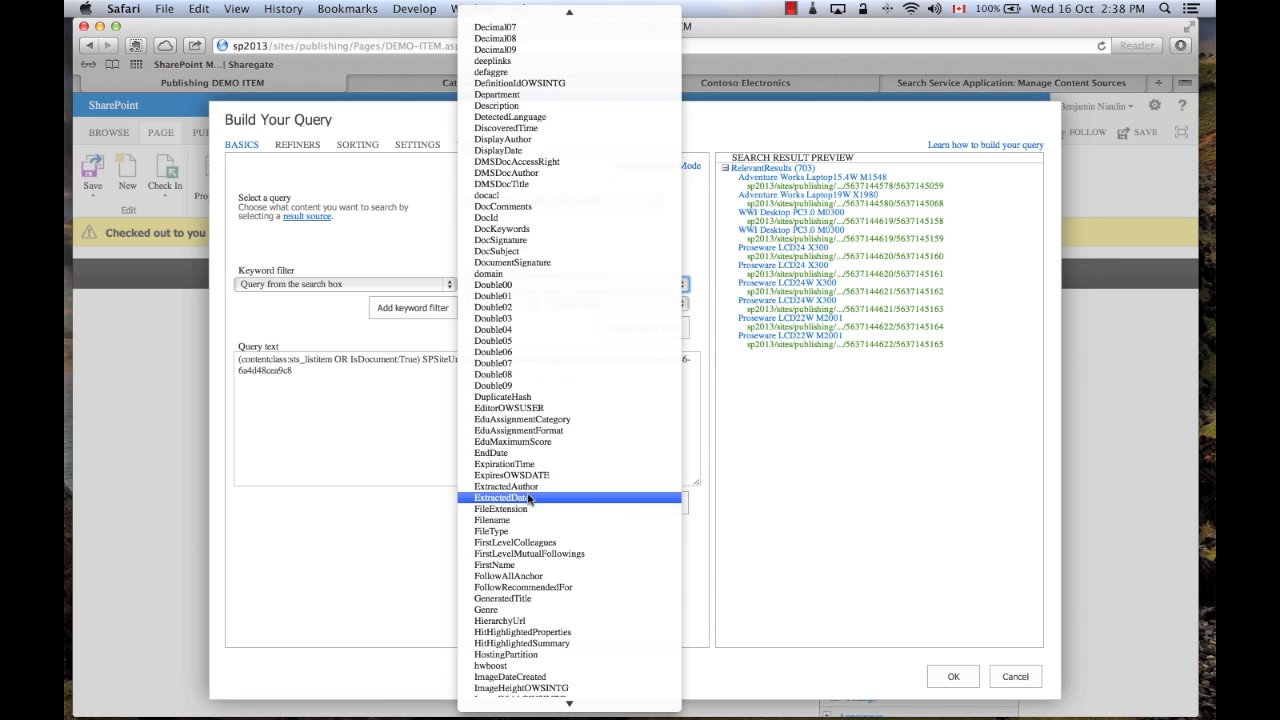
scroll(528, 498, down, 15)
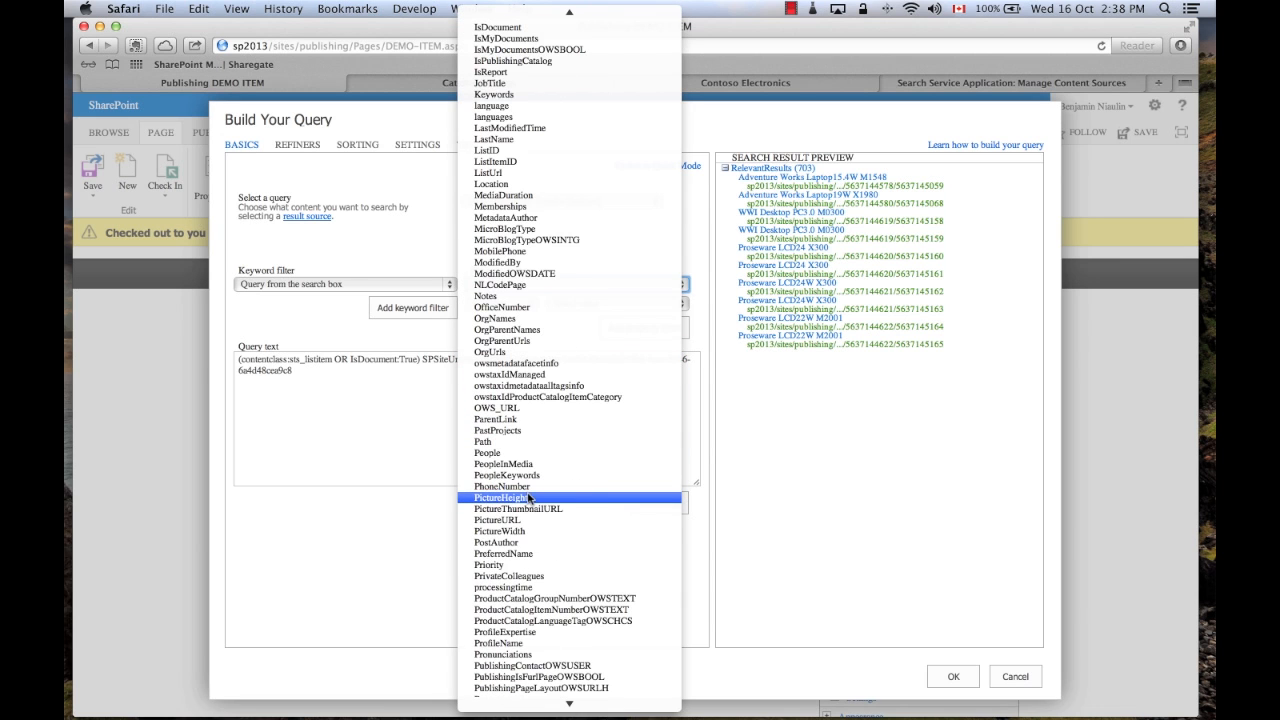
click(584, 603)
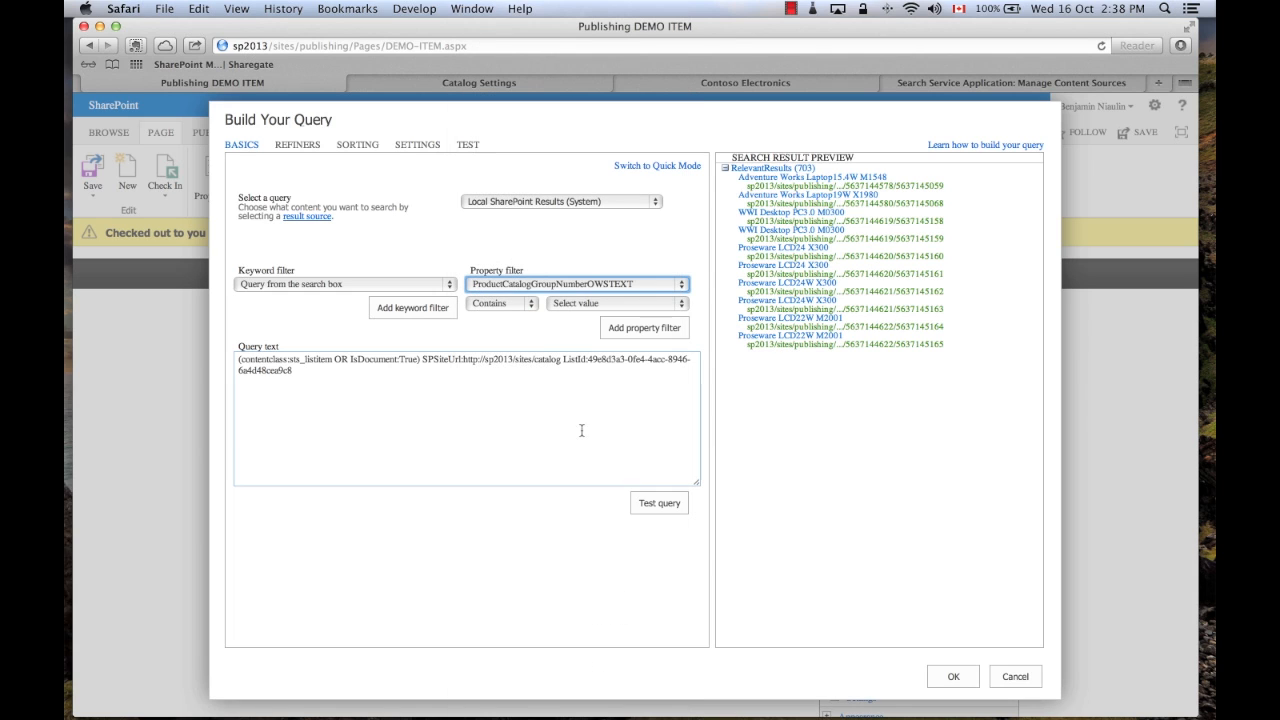
click(585, 306)
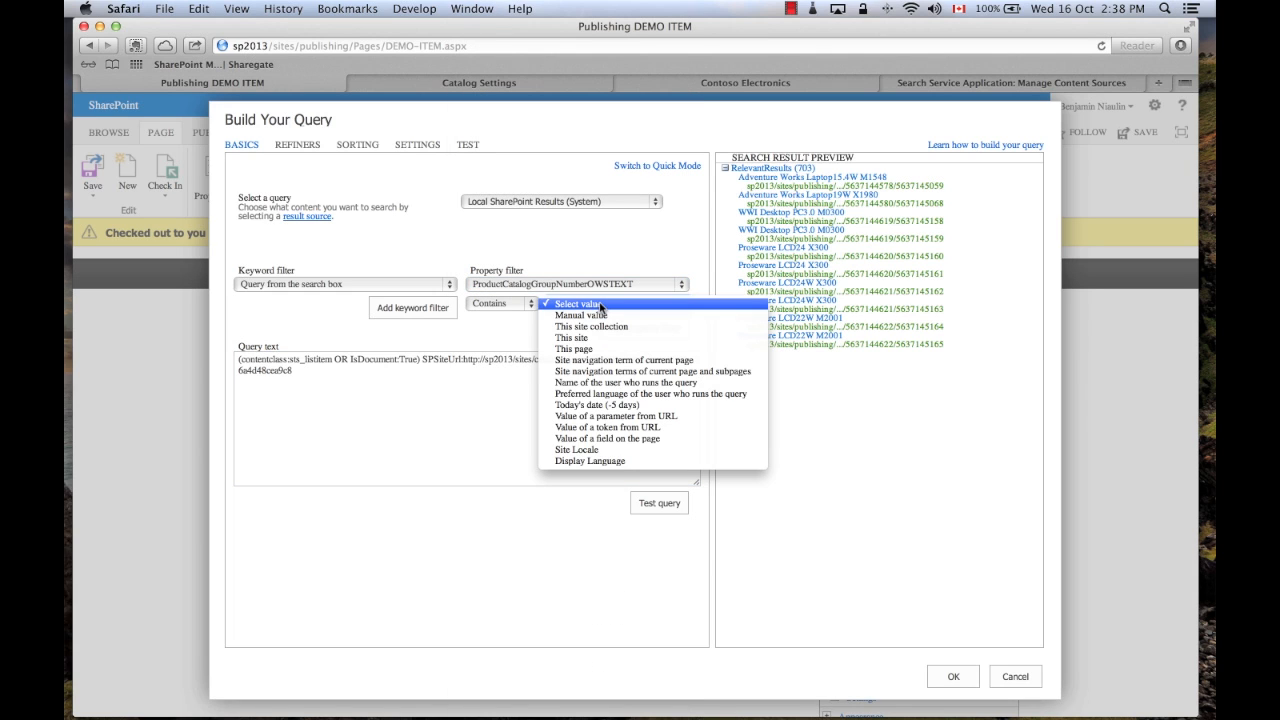
click(624, 428)
click(638, 333)
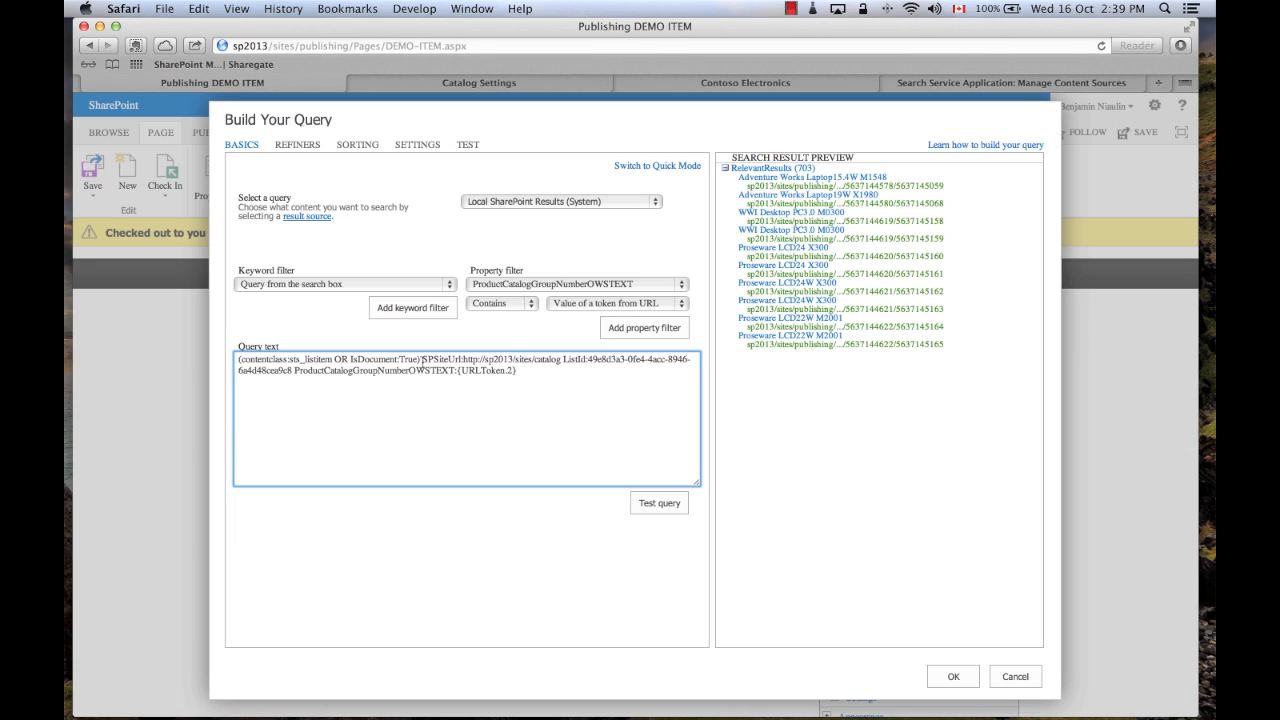
- Review the catalog site, list ID and ProductCatalogGroupNumberOWSTEXT parts of the query text, and accept the query
drag(422, 360, 294, 373)
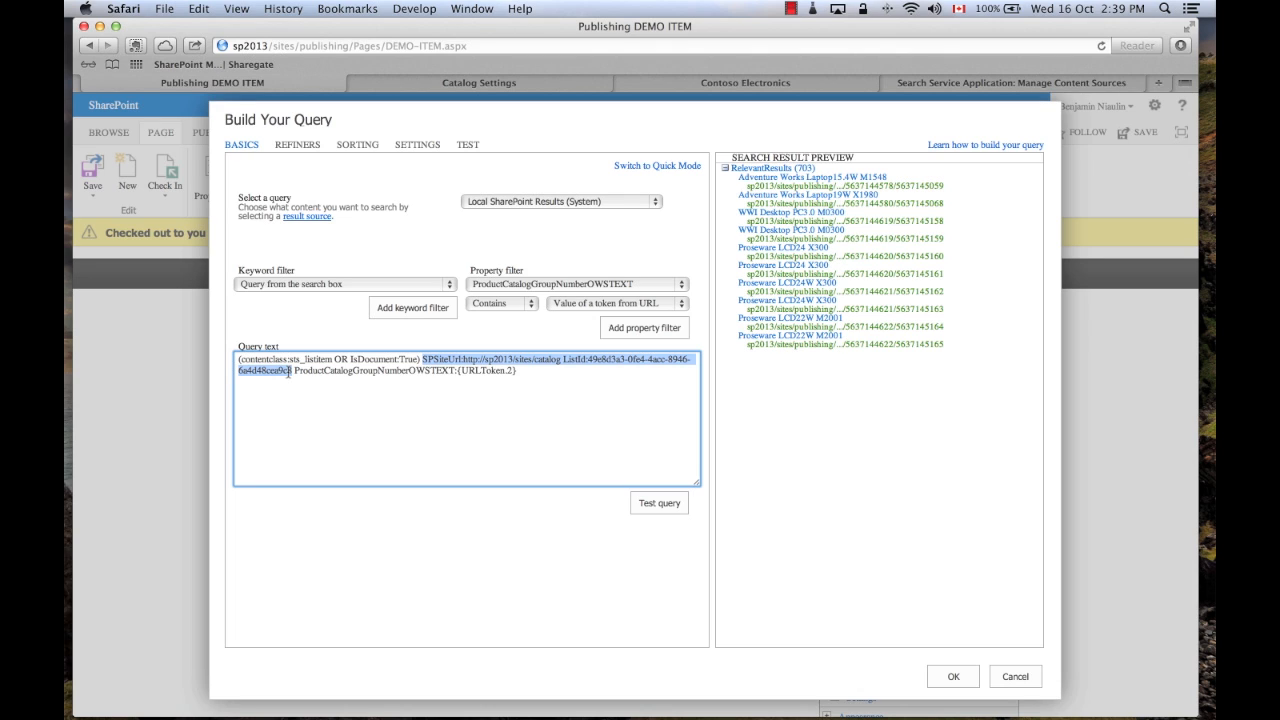
click(307, 388)
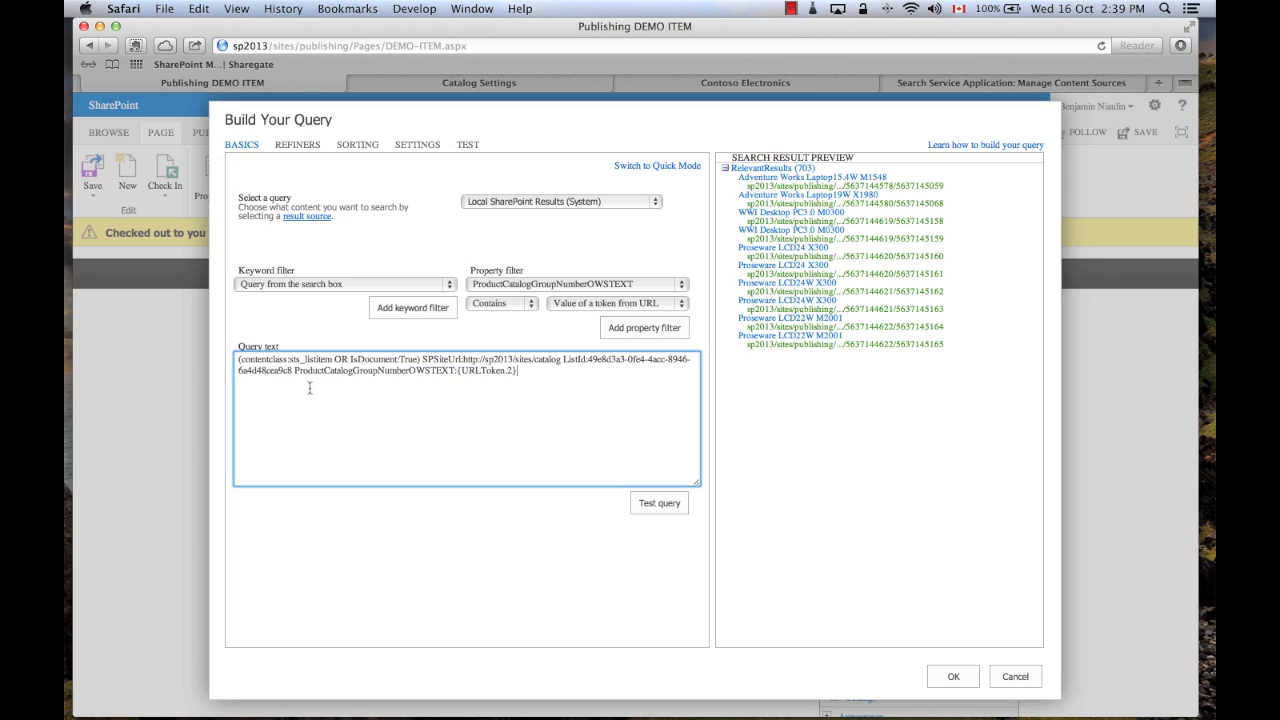
drag(294, 370, 455, 373)
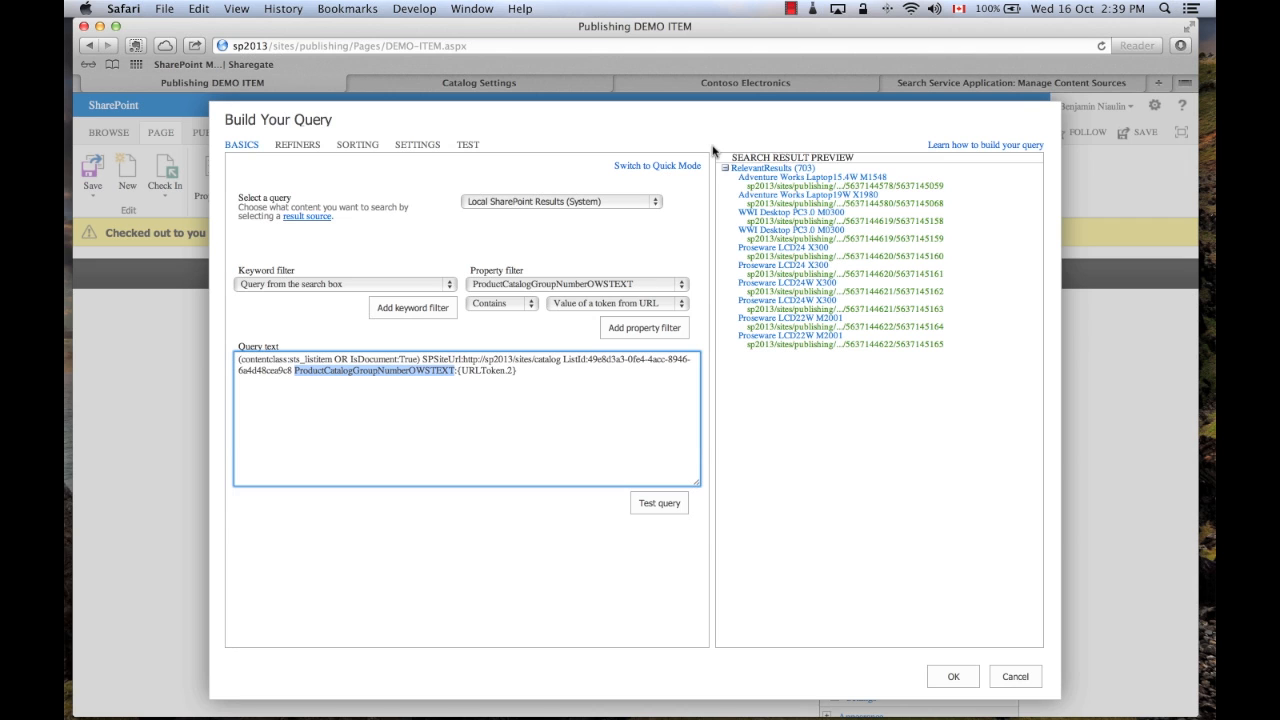
click(953, 677)
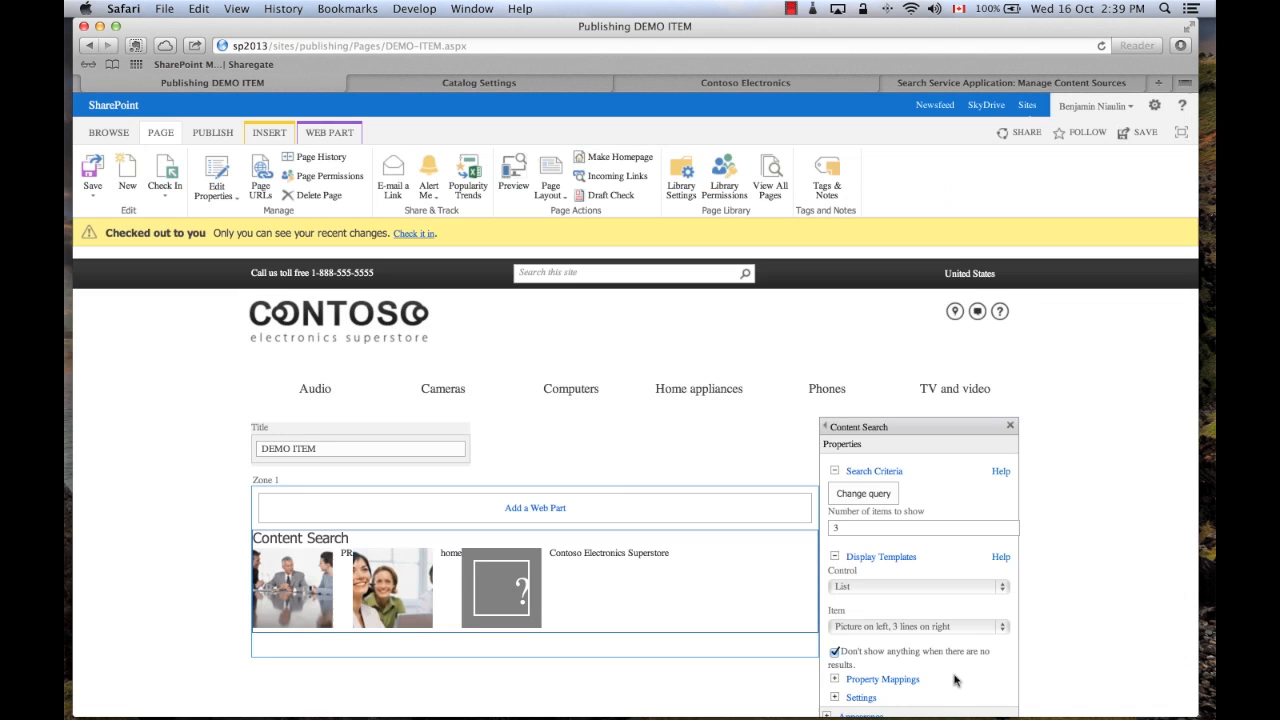
- Replace the Content Search web part's number of items to show, accept its properties and save the DEMO ITEM page
scroll(1094, 477, down, 5)
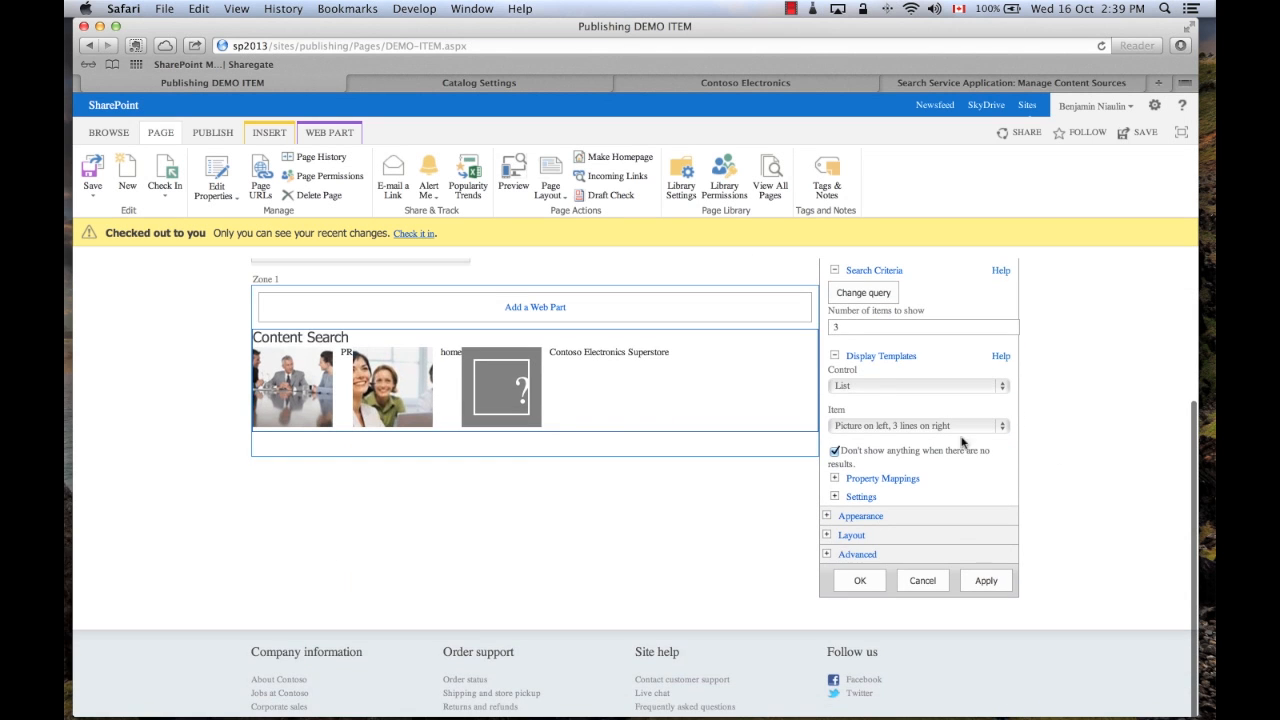
click(845, 327)
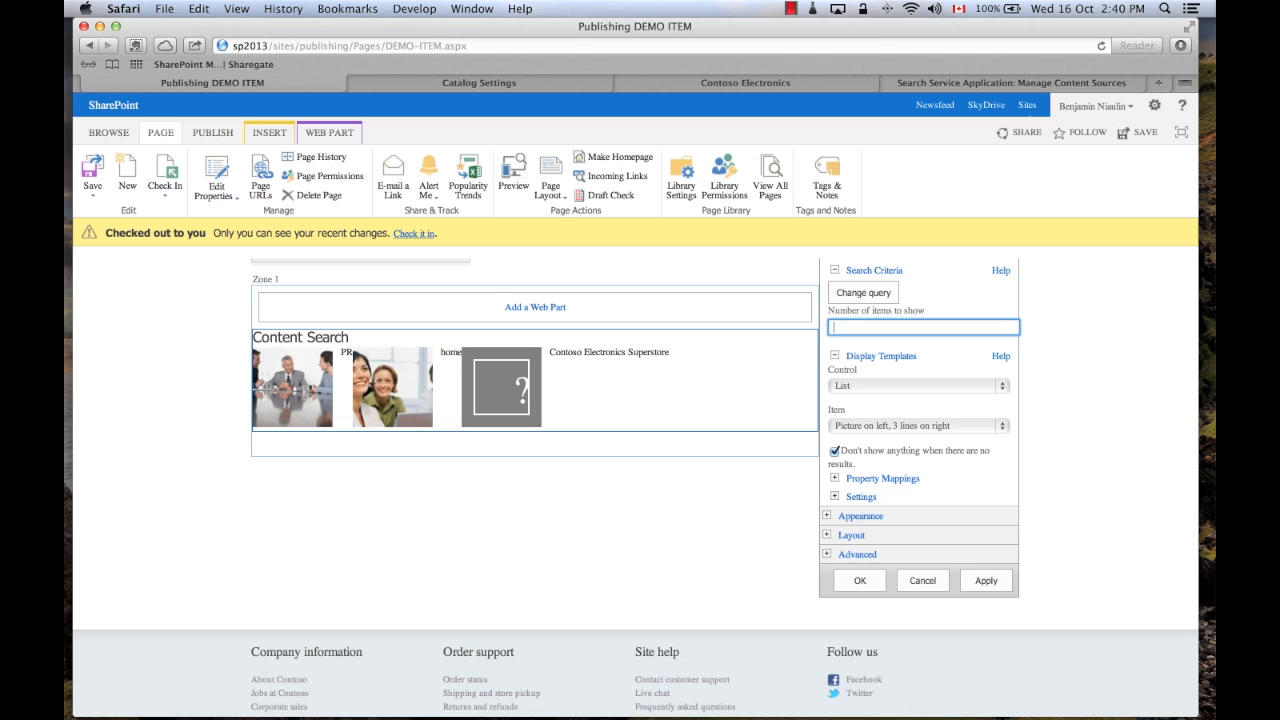
click(858, 580)
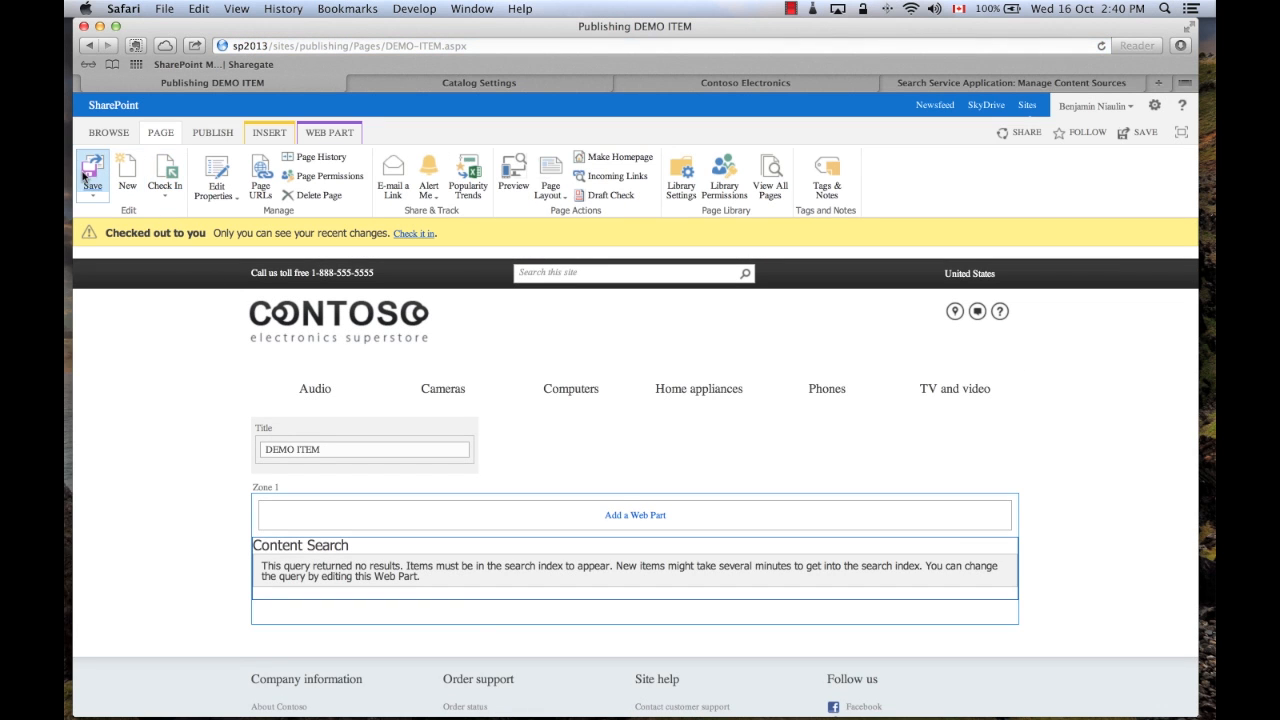
click(92, 172)
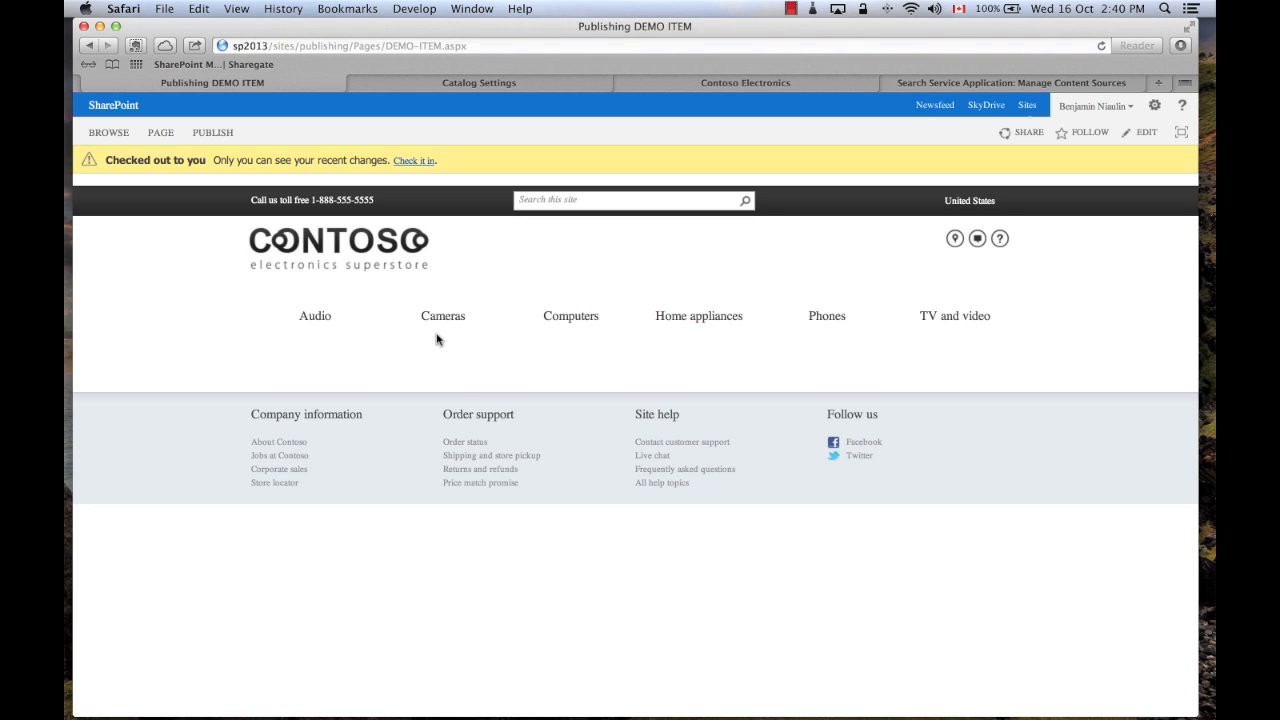
- Open the blue Contoso 2G MP3 Player E200 from the Audio category and examine the group and item numbers in its URL
click(300, 316)
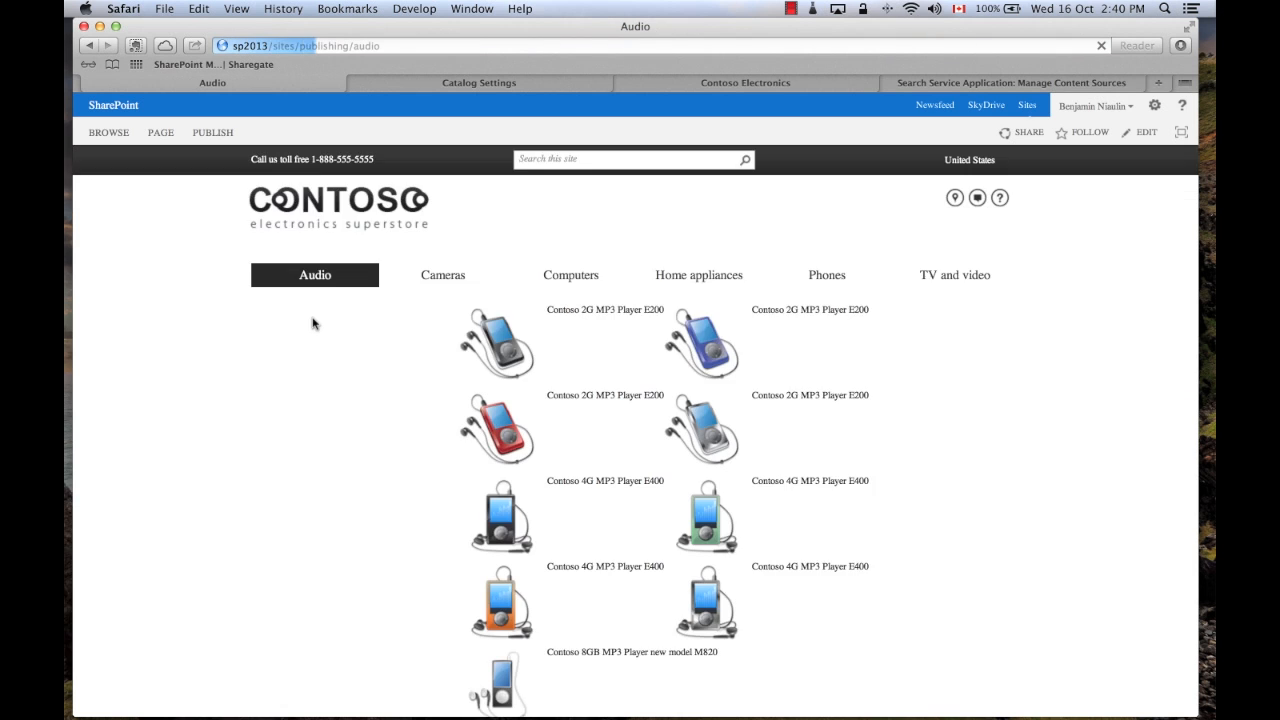
mouse_move(422, 333)
click(786, 369)
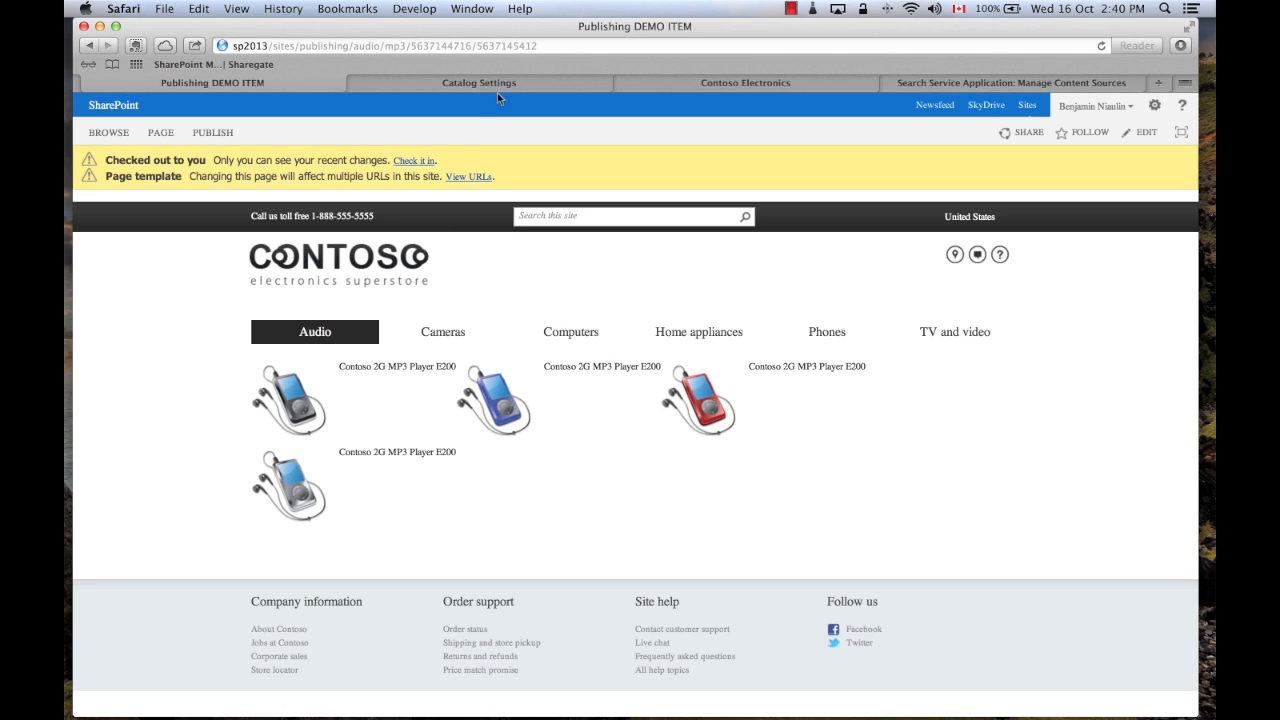
click(436, 46)
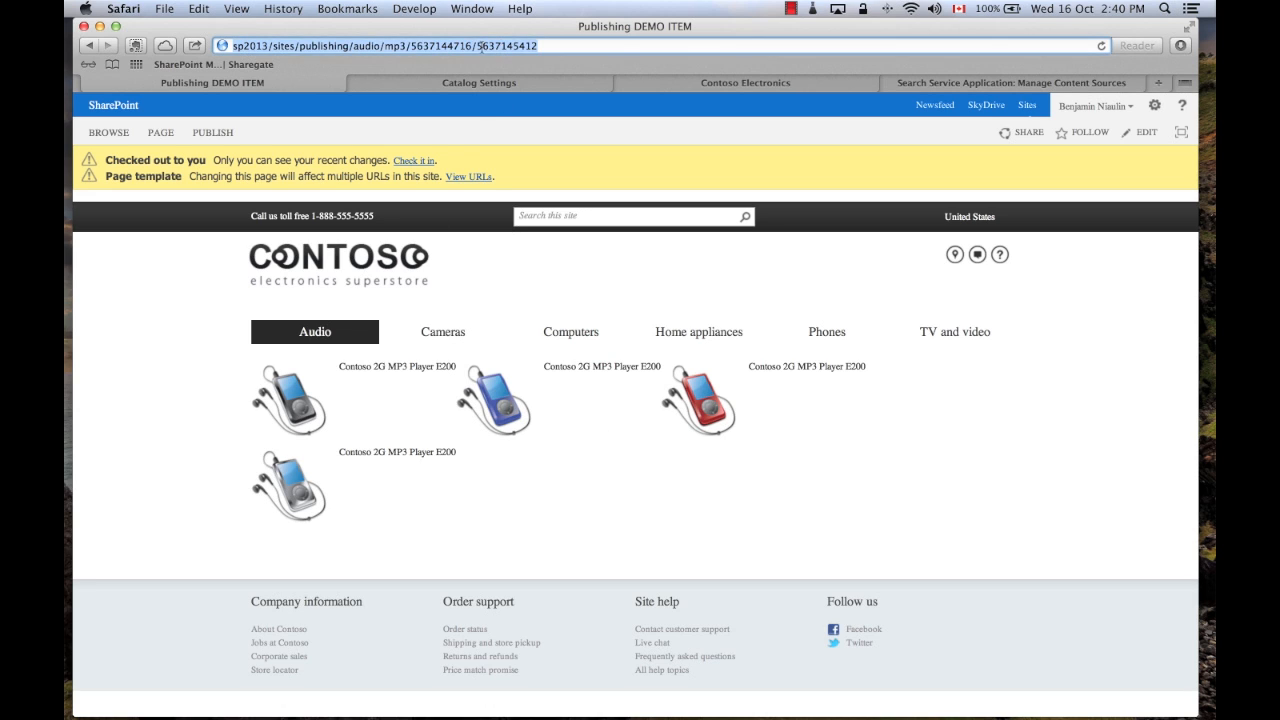
- Highlight the item number and the group number separately in the product page's URL to compare them
click(476, 46)
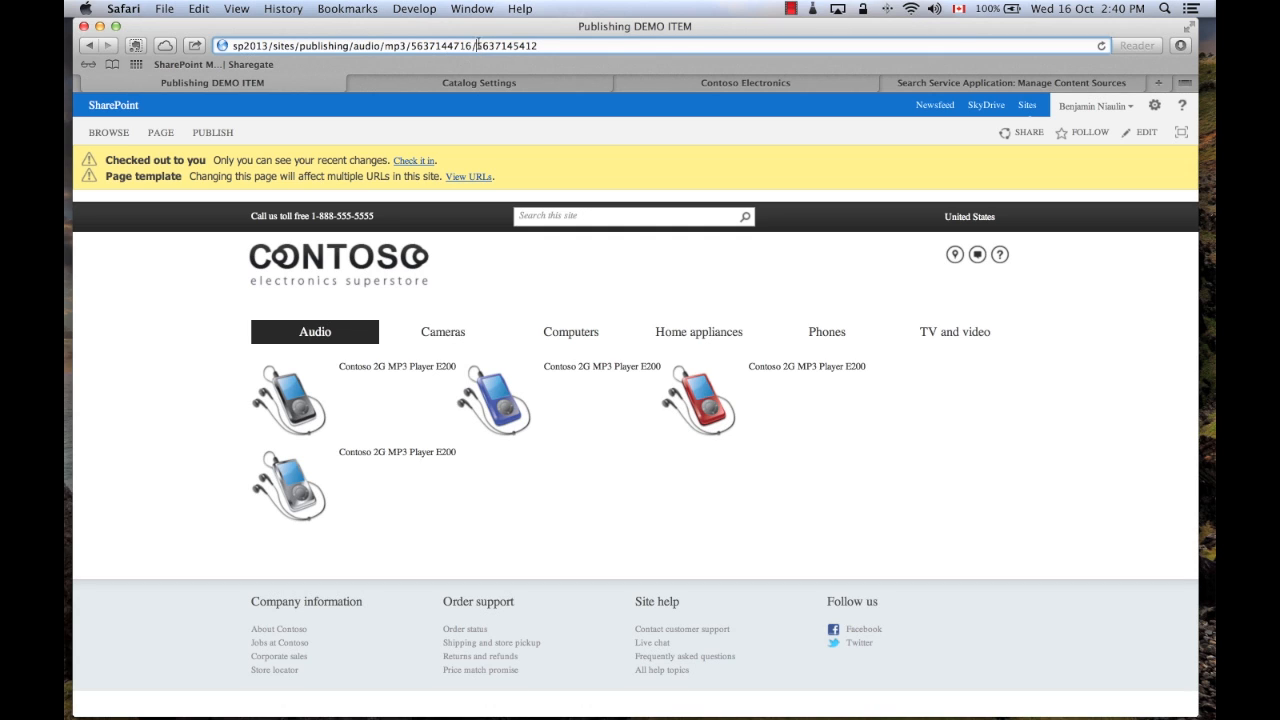
drag(477, 46, 603, 46)
drag(473, 46, 413, 46)
key(super+Tab)
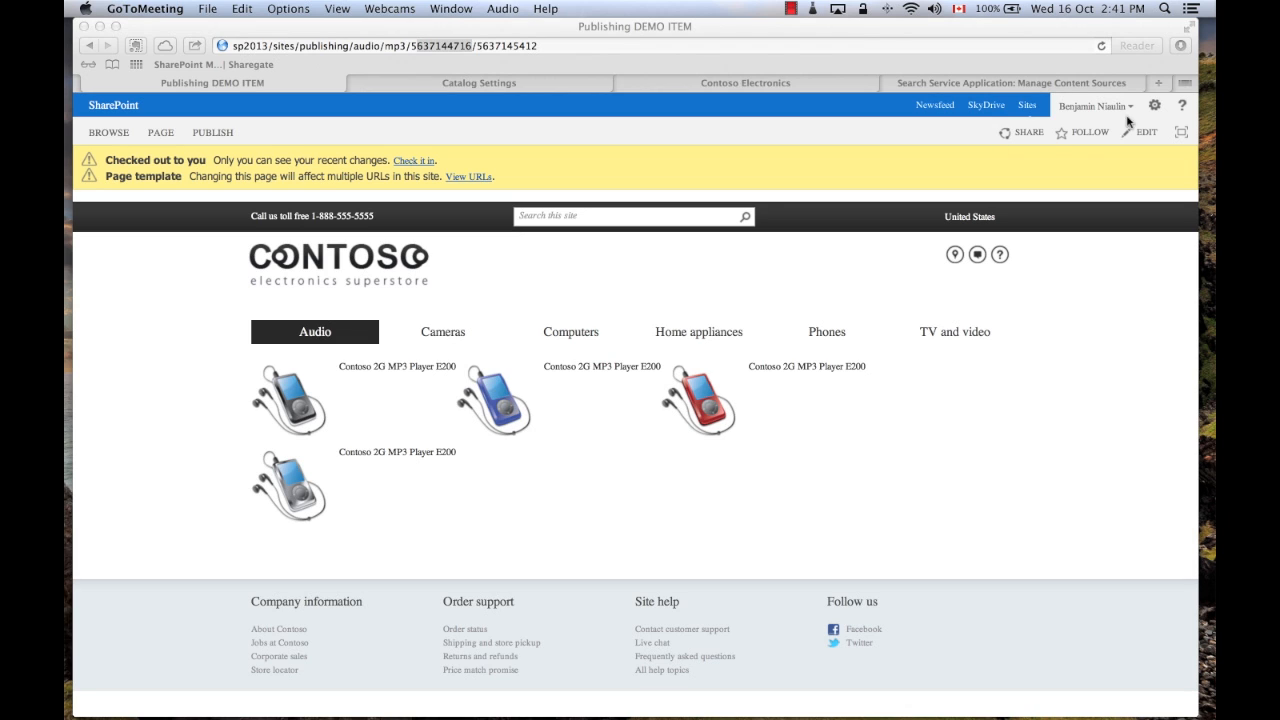
- Open the publishing site's Pages library from the site contents
click(1155, 106)
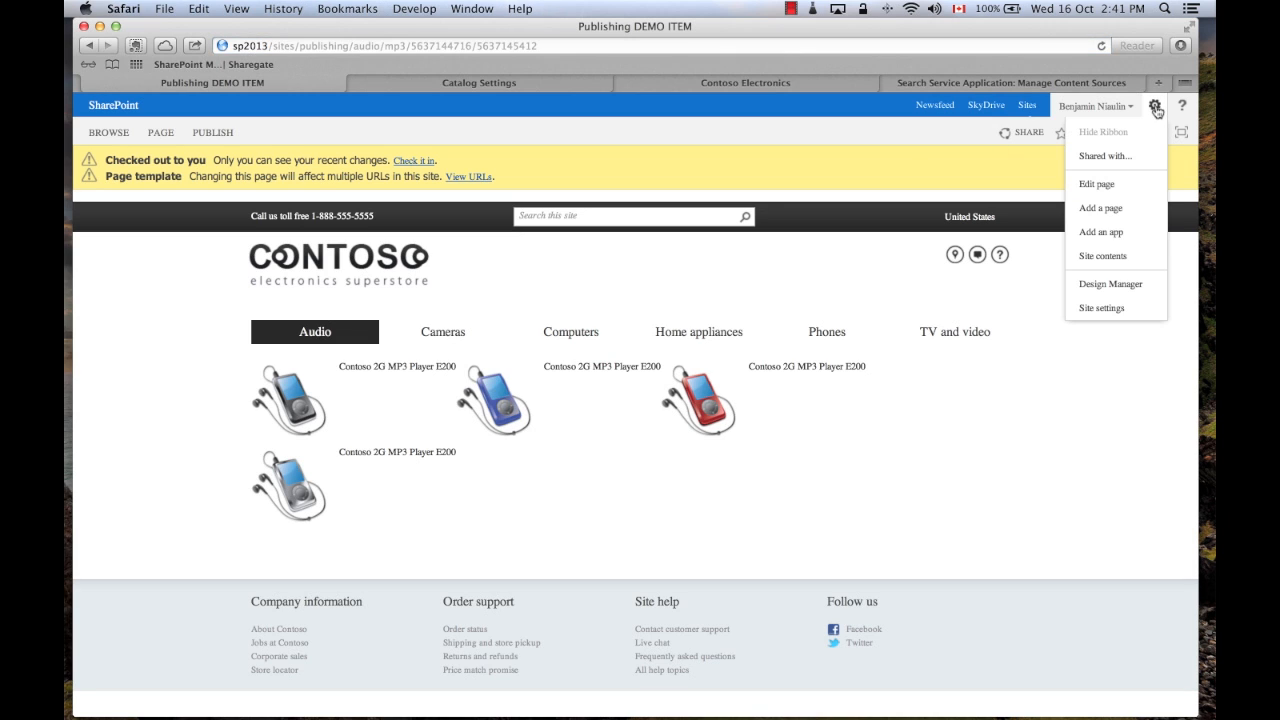
click(1108, 309)
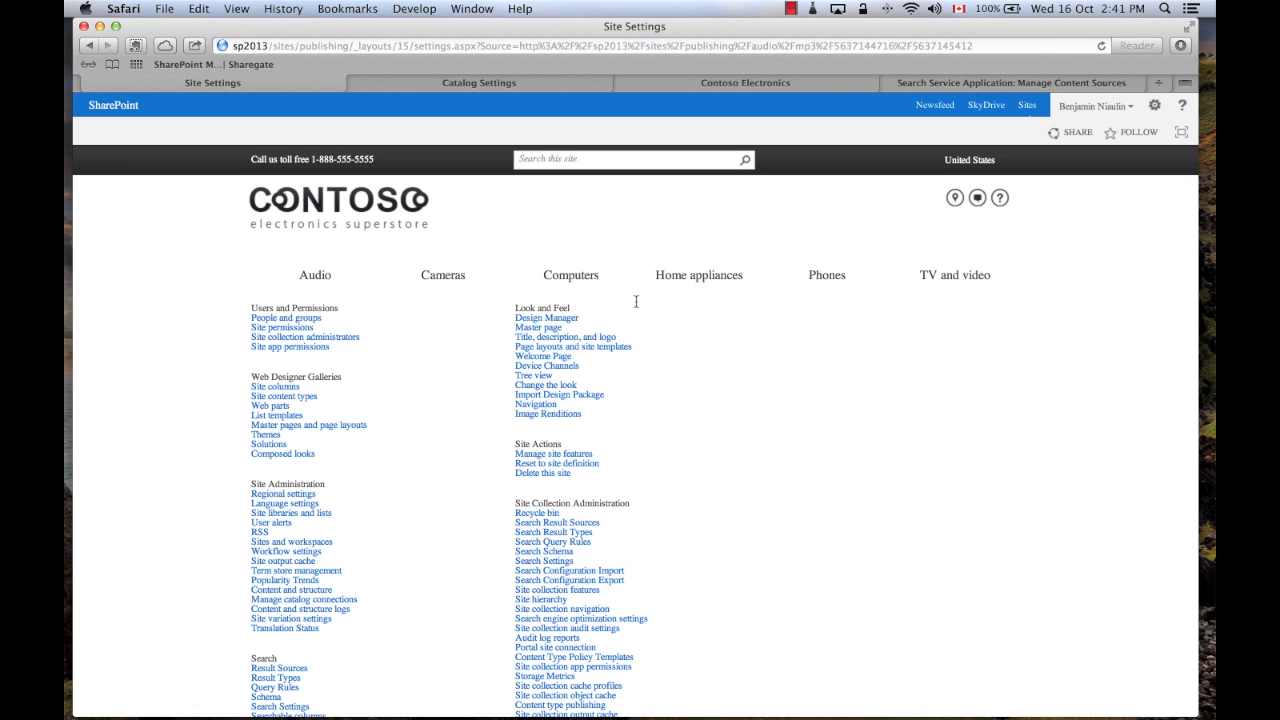
click(1150, 106)
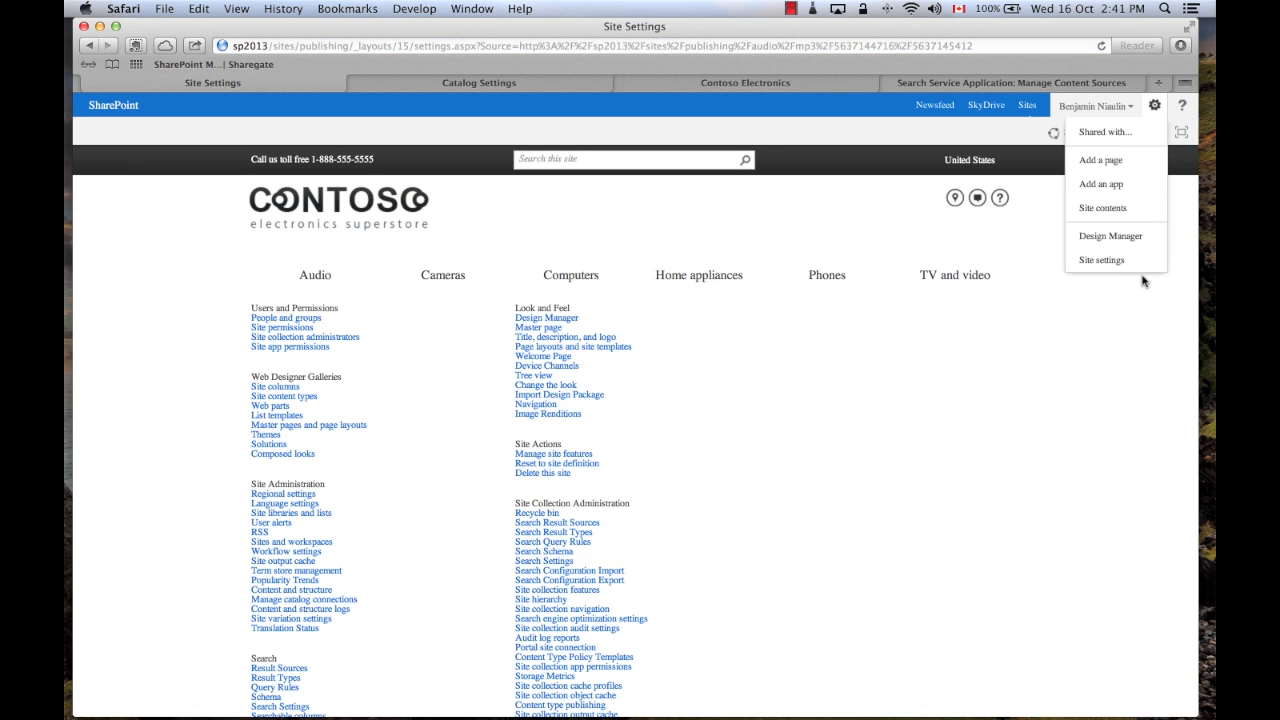
click(1096, 213)
click(790, 474)
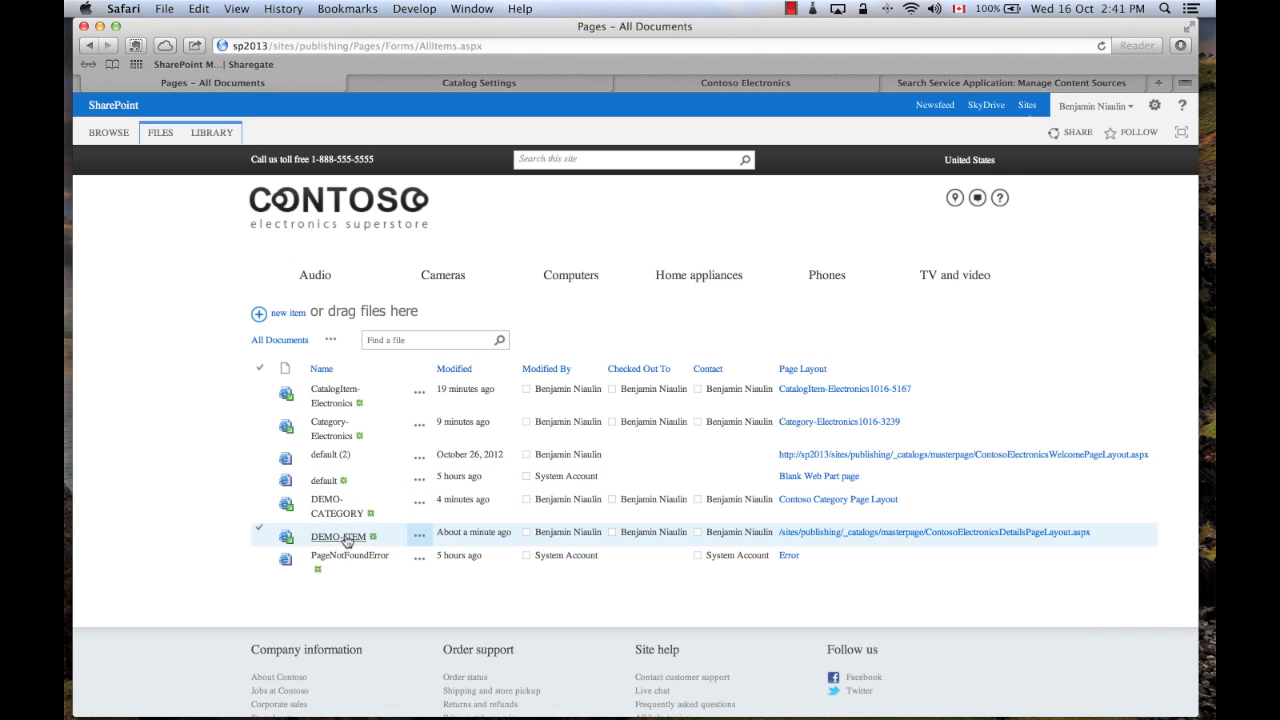
- Browse the Audio category to car audio and open the first Proseware 50W Car Radio to check its item page
mouse_move(310, 275)
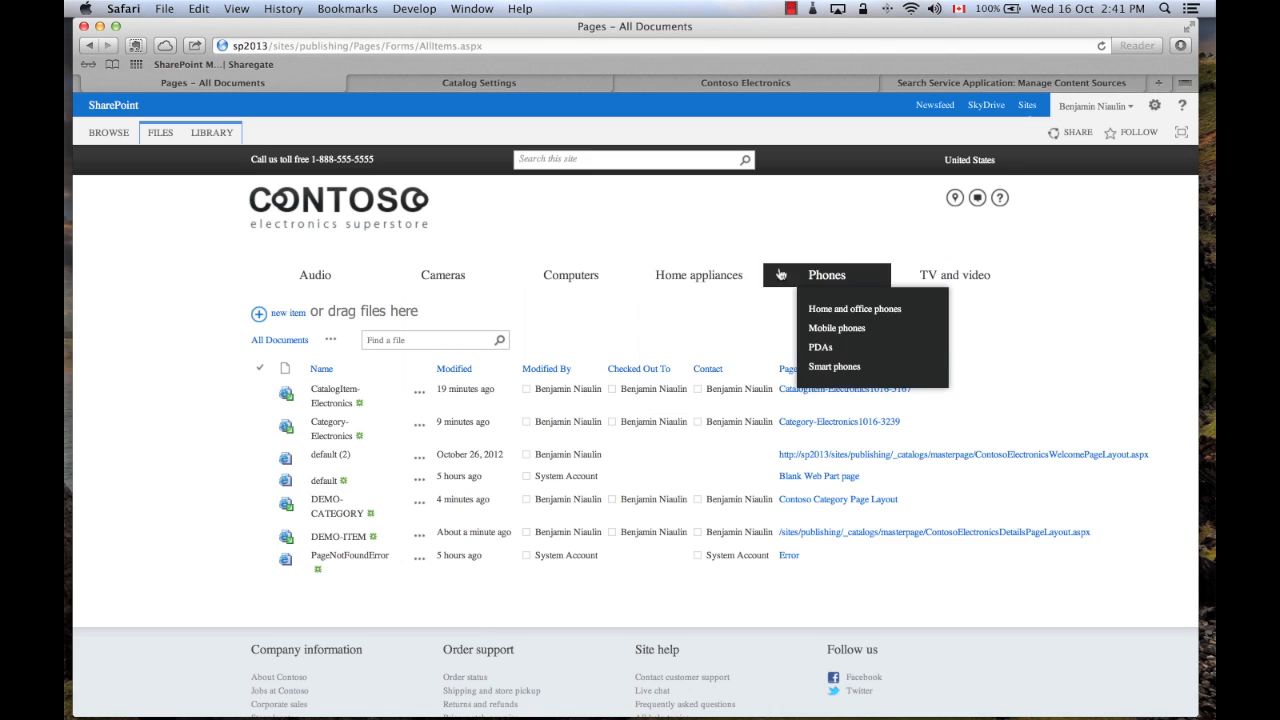
click(336, 283)
mouse_move(661, 355)
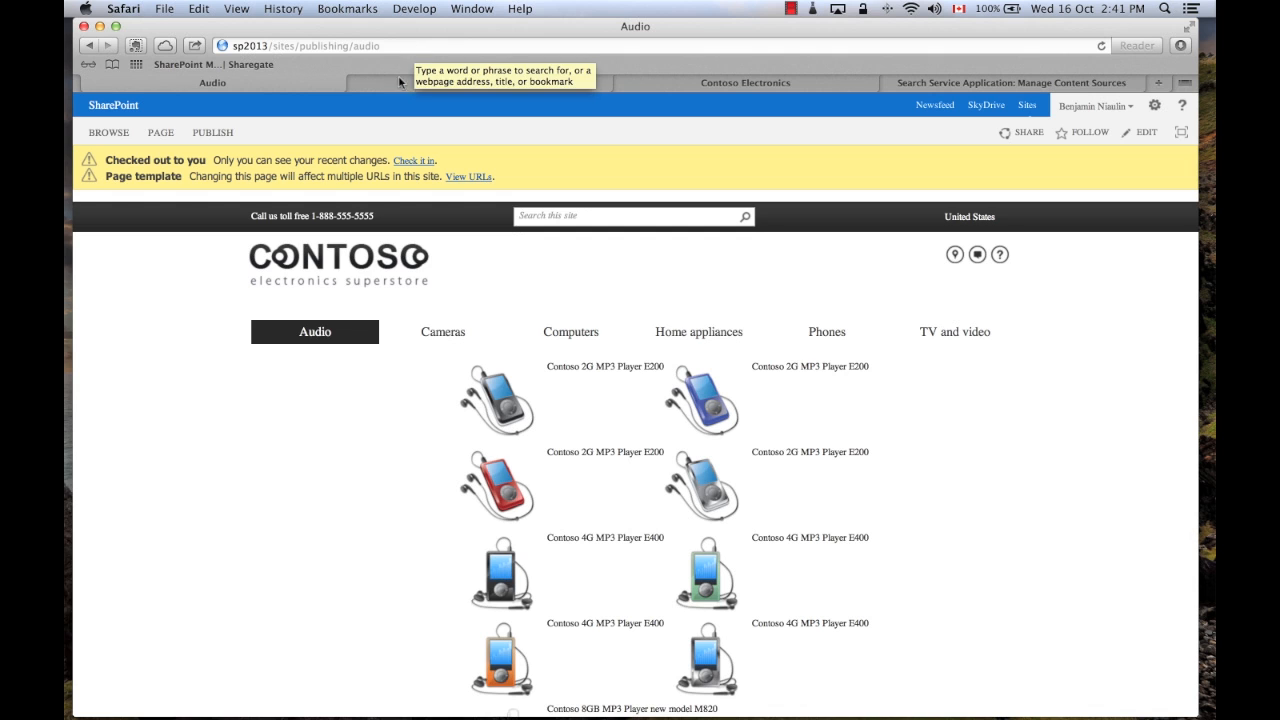
mouse_move(326, 333)
click(328, 367)
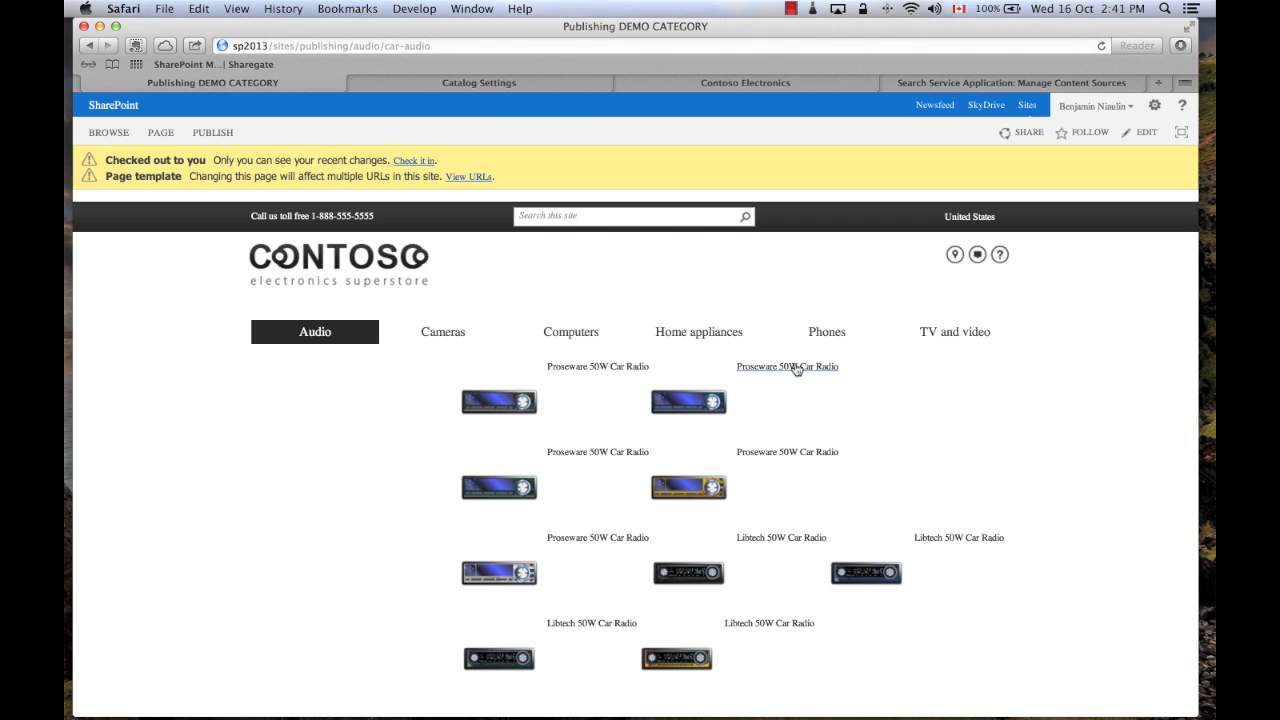
click(592, 368)
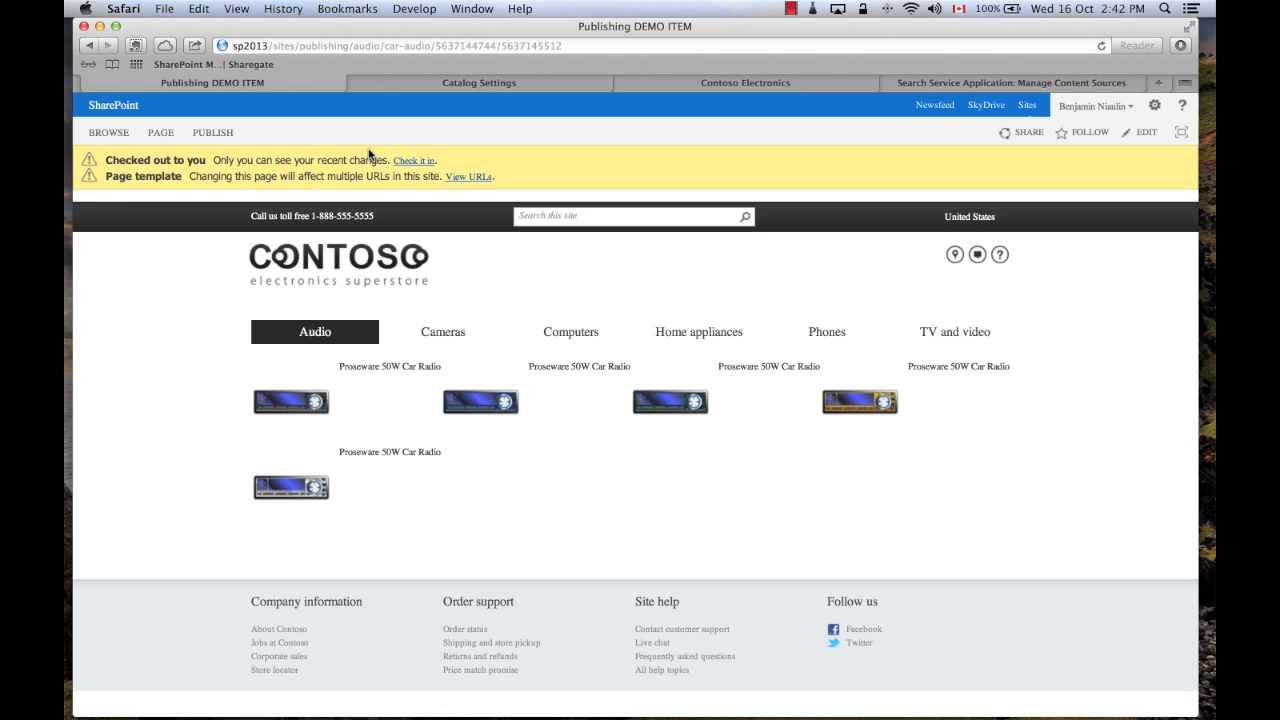
mouse_move(470, 712)
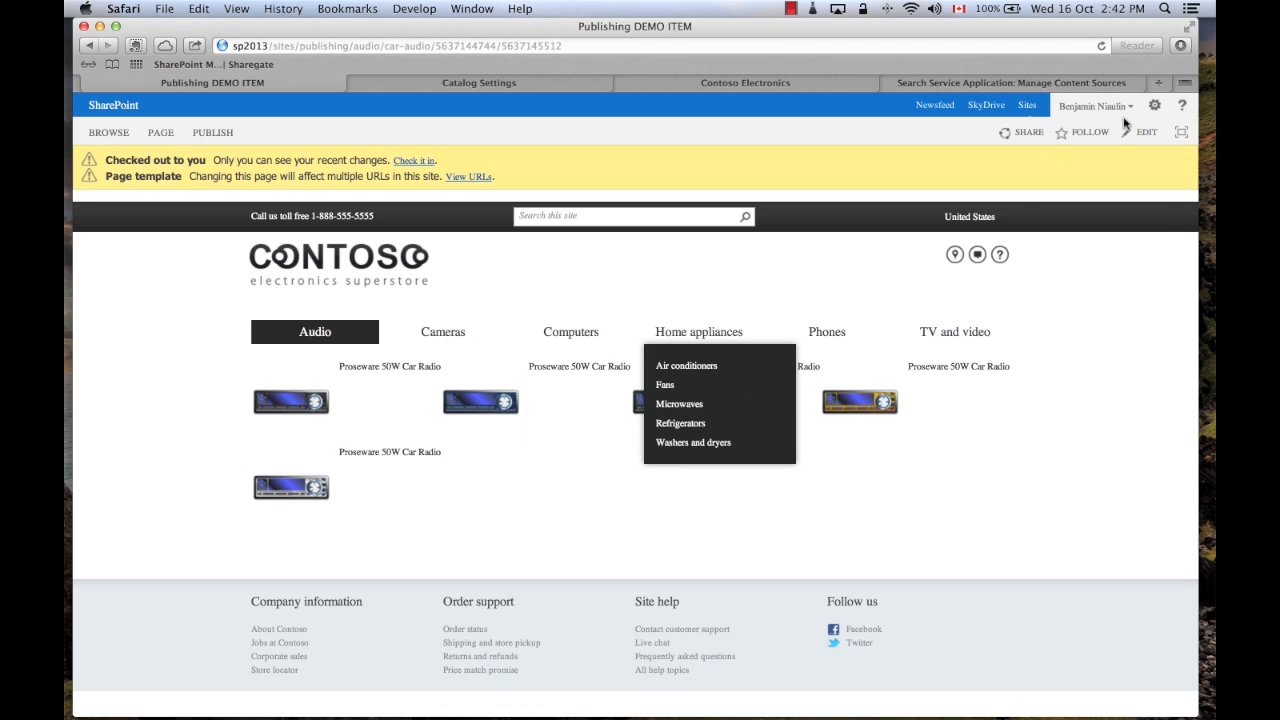
- Open the DEMO-CATEGORY page from the Pages library and start editing its page template
click(1154, 105)
click(1108, 257)
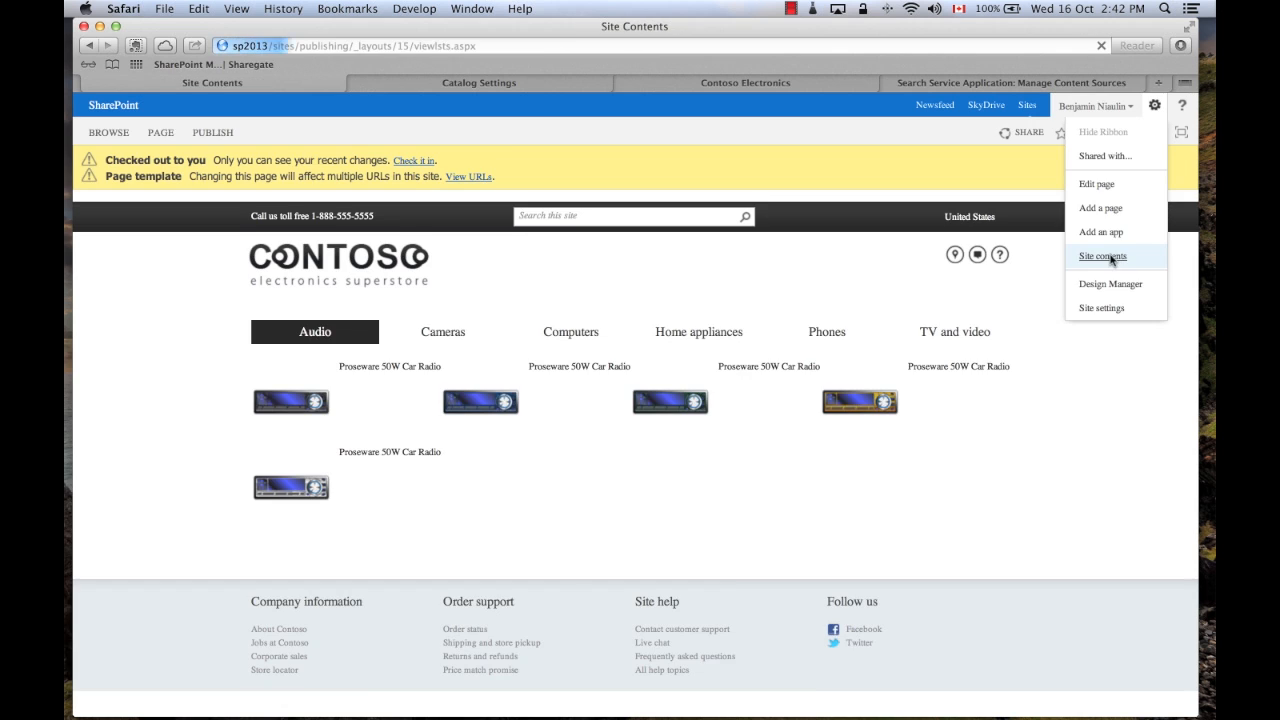
click(826, 440)
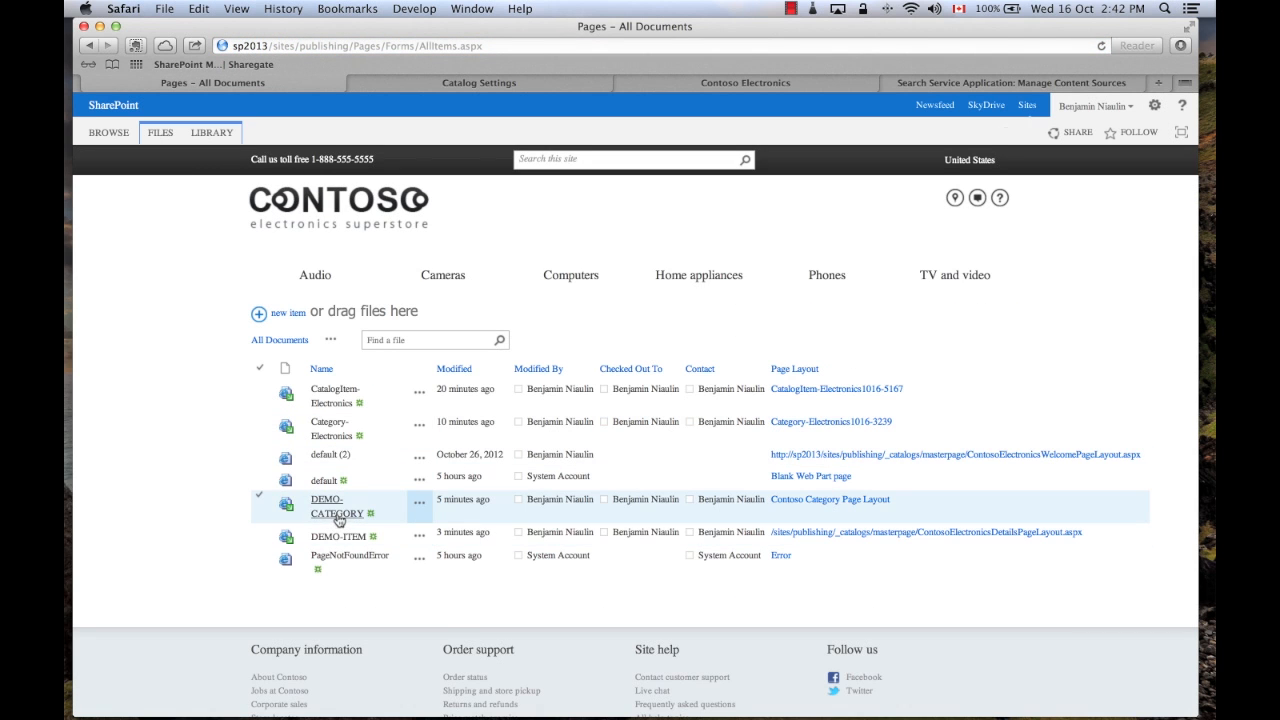
click(338, 513)
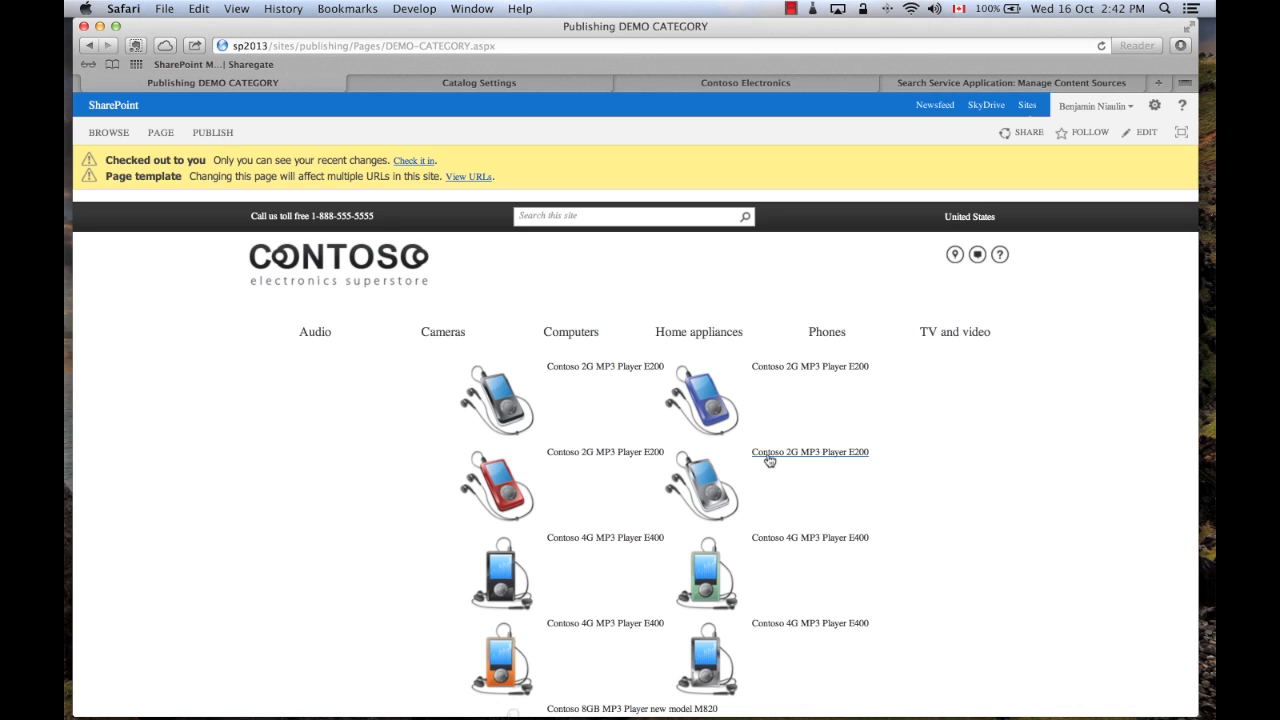
click(1146, 134)
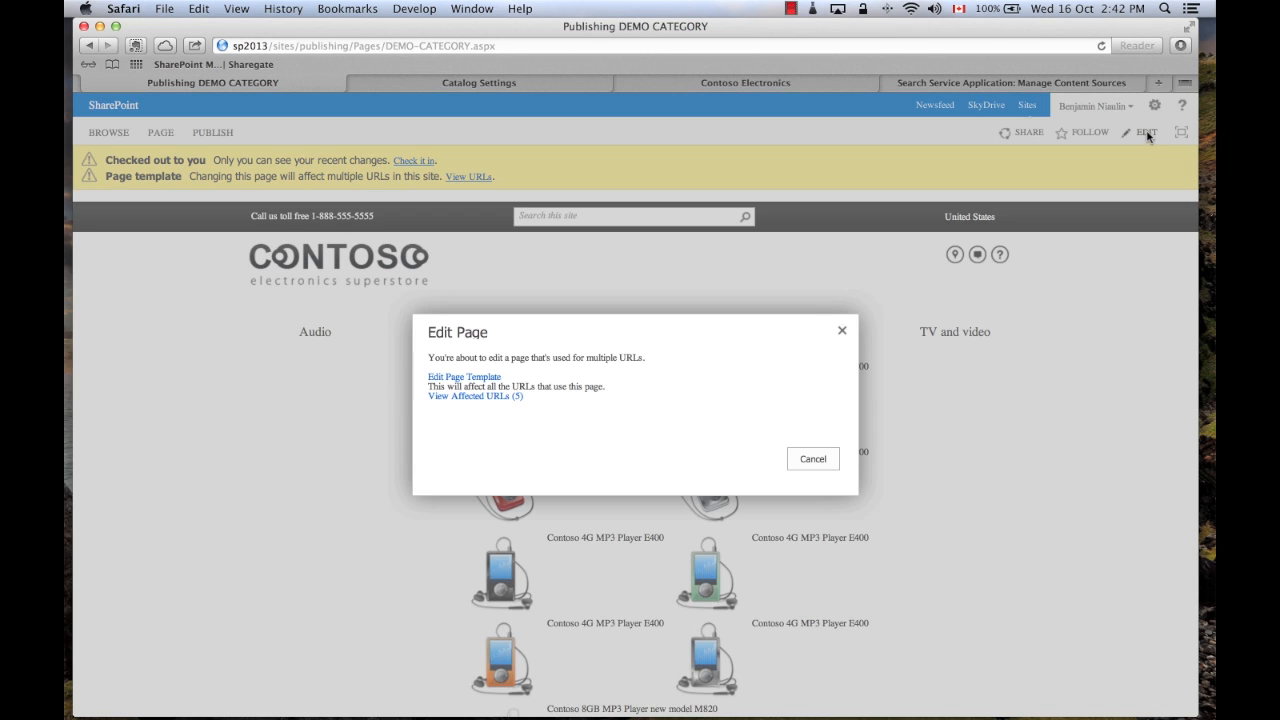
click(452, 377)
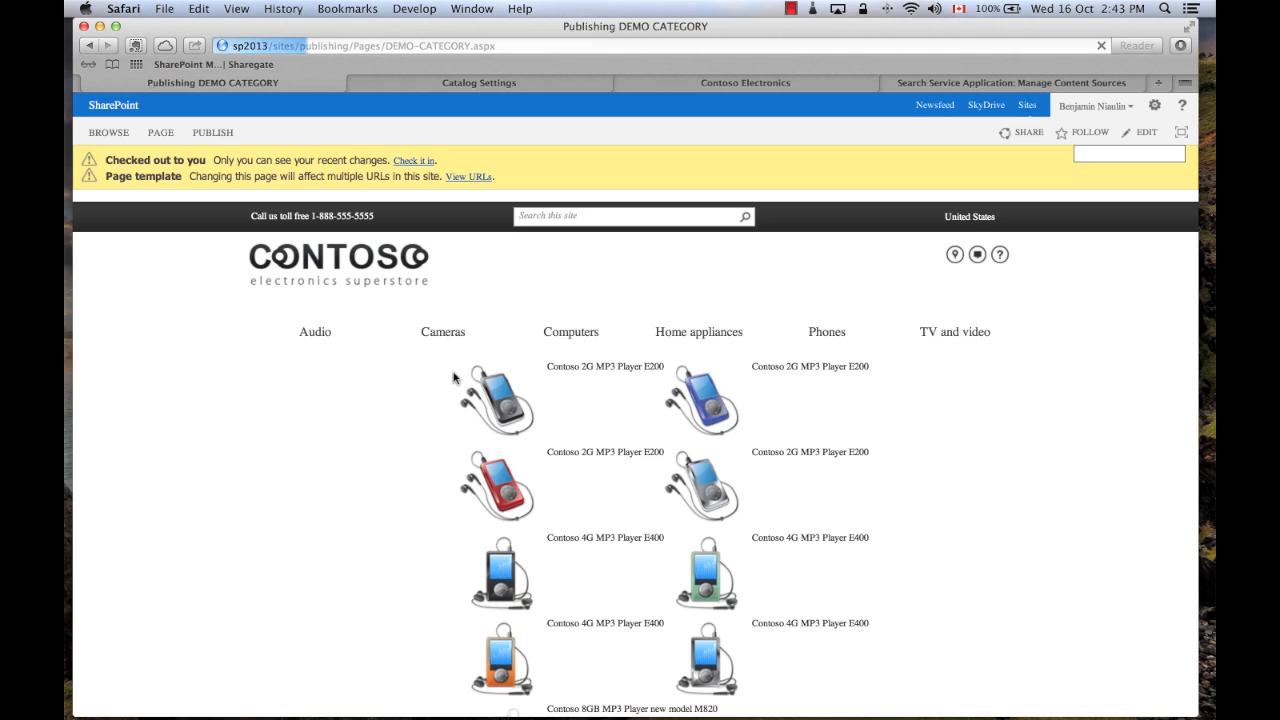
- Edit the Content Search web part in Zone 2 and set its control display template to Contoso Electronics List with Paging
scroll(900, 495, down, 5)
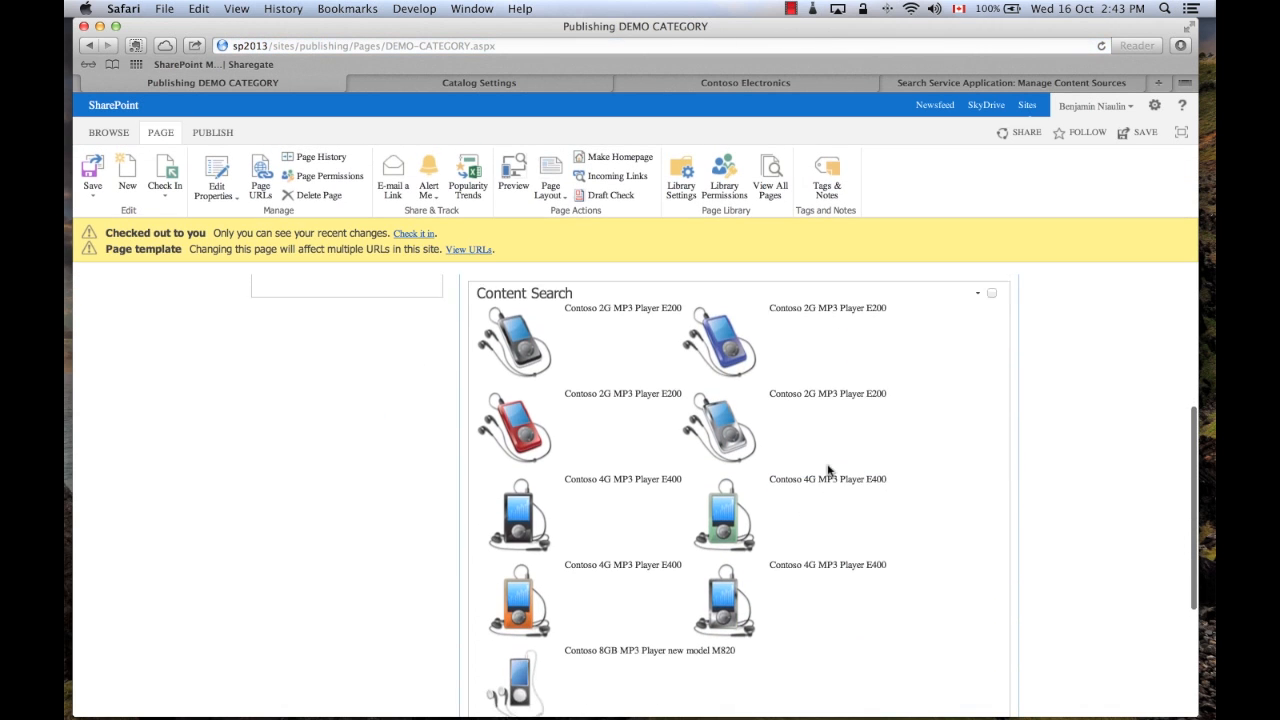
scroll(828, 470, up, 2)
click(977, 406)
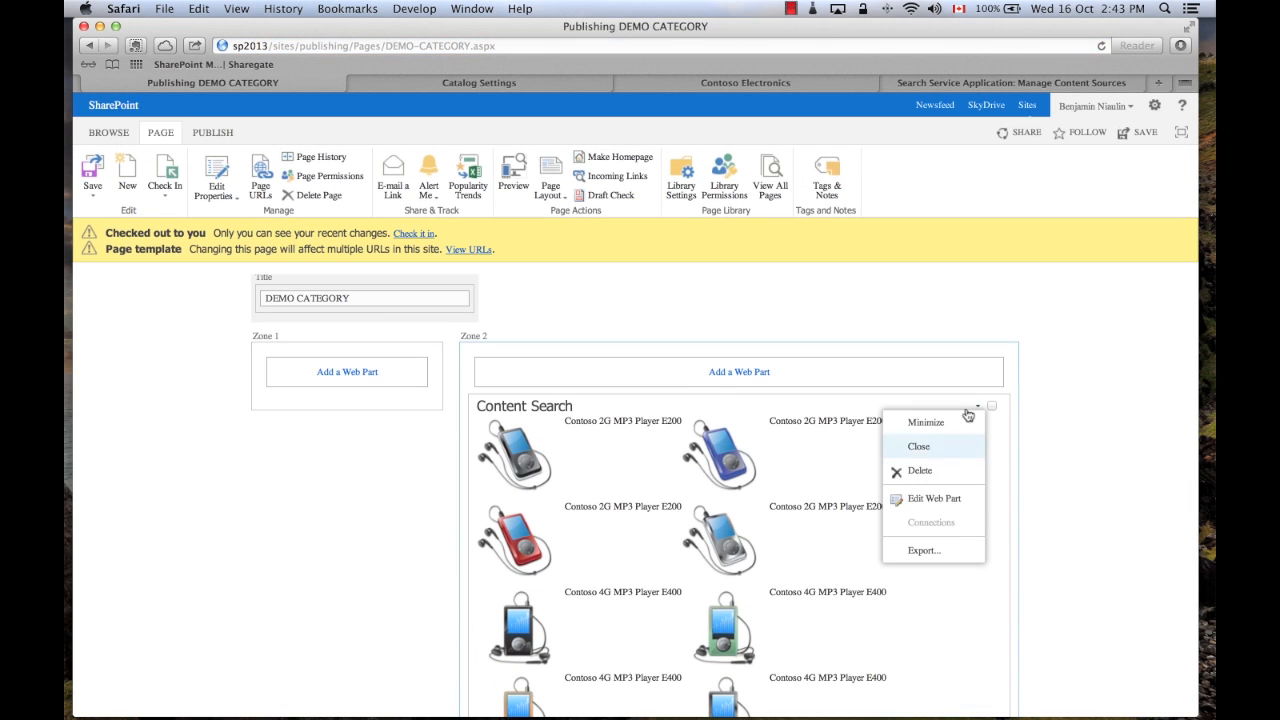
click(933, 498)
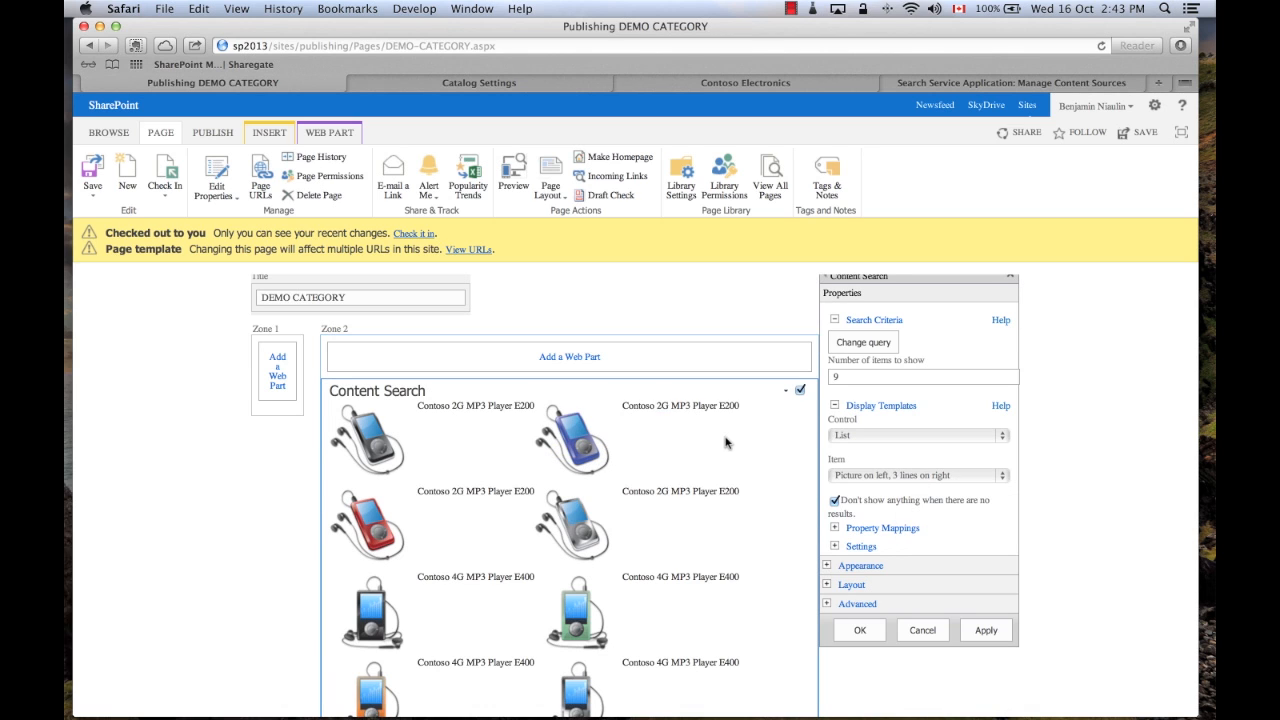
click(940, 435)
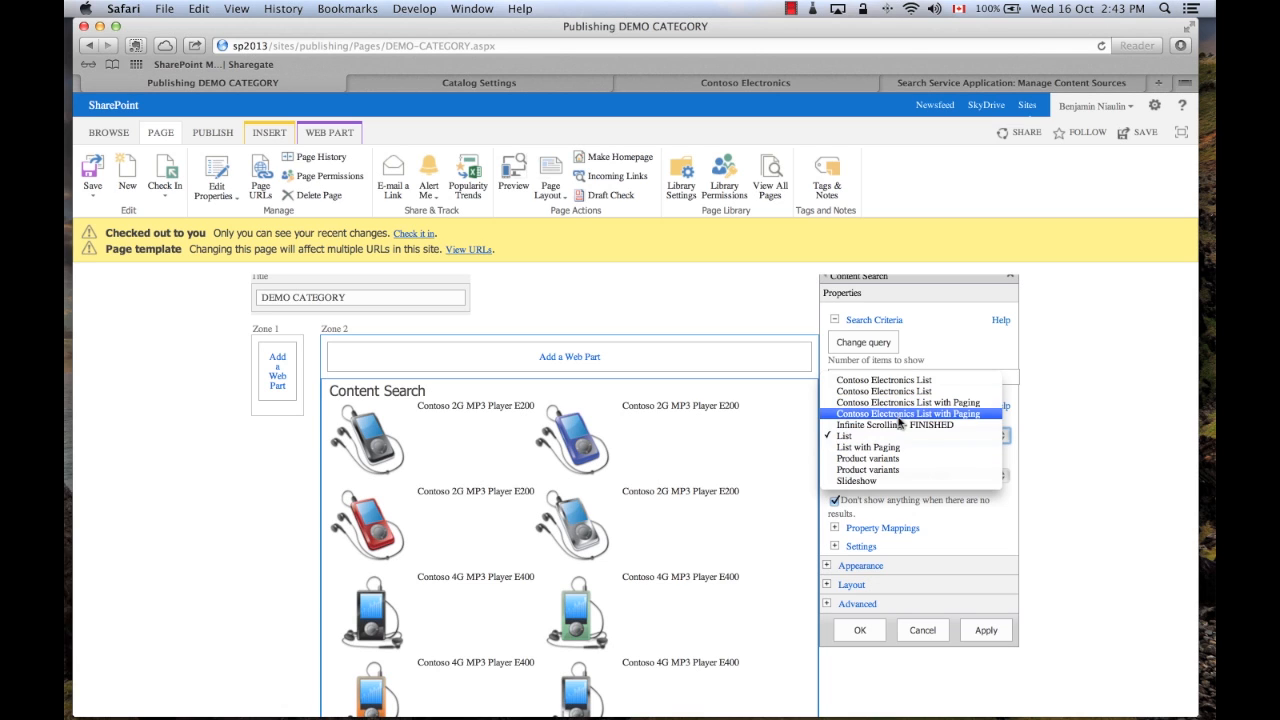
click(898, 403)
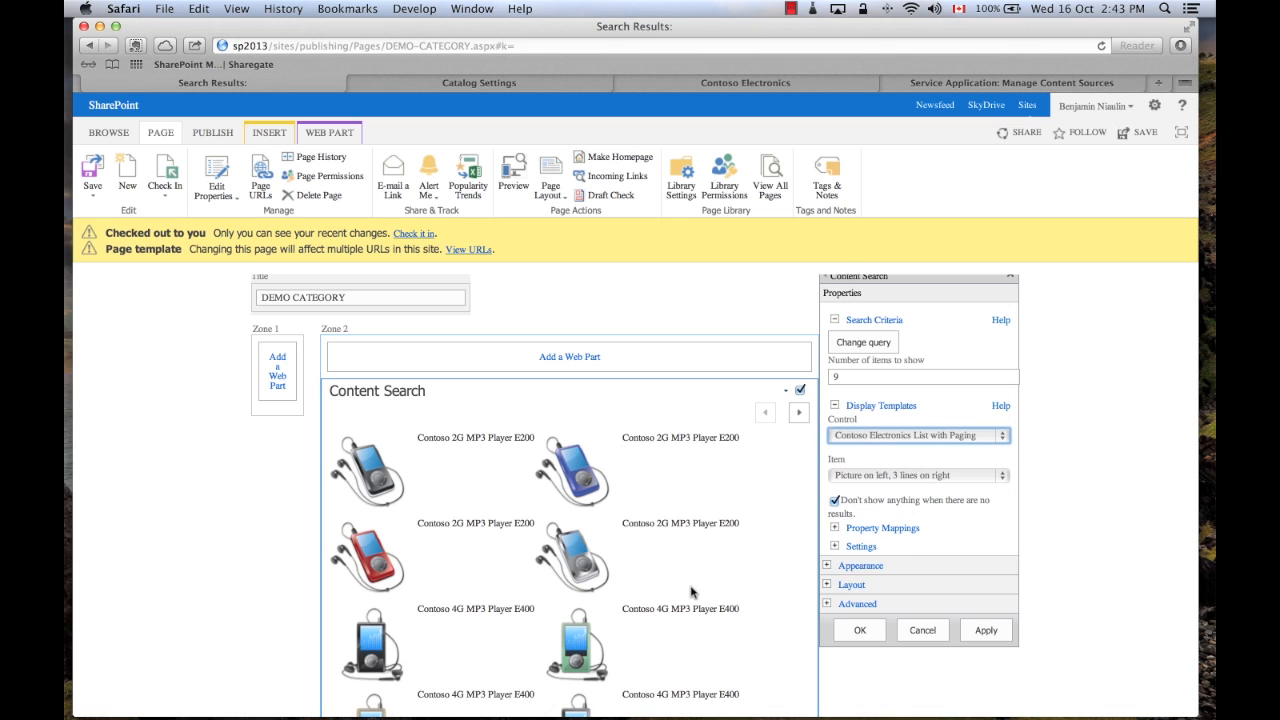
- Set the web part's item display template to Contoso Electronics Product gallery item template
click(883, 477)
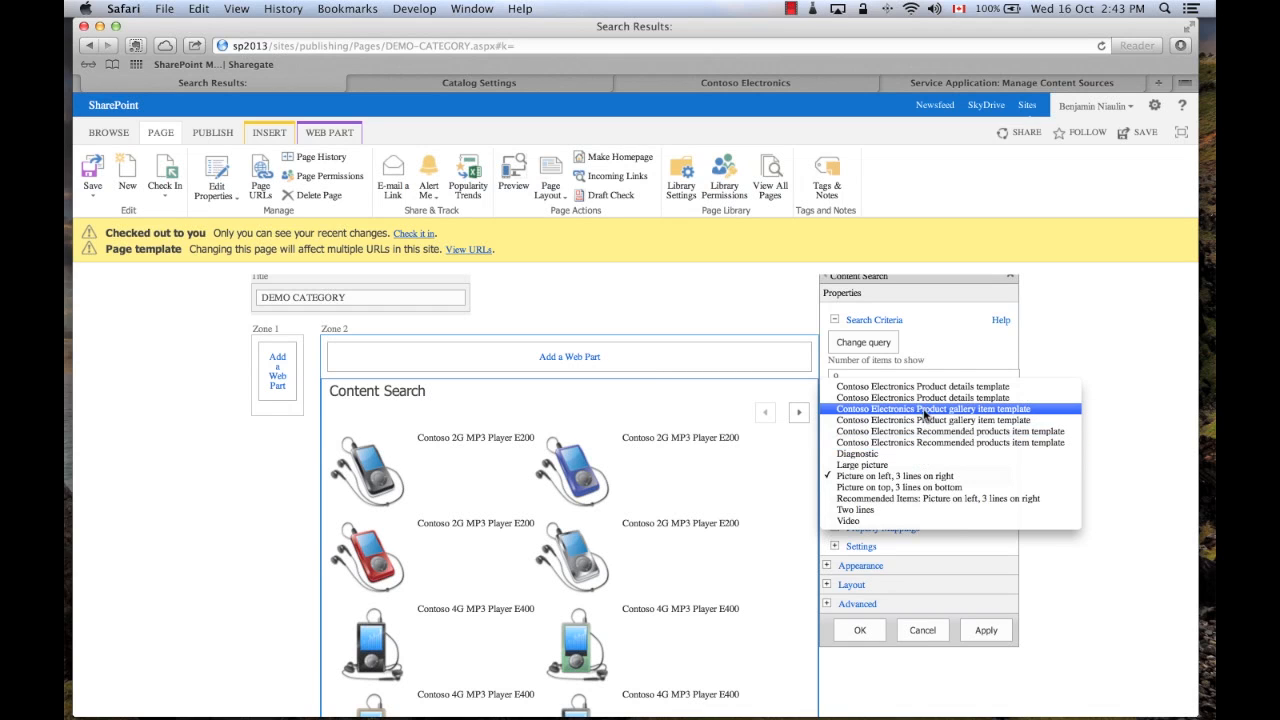
click(922, 411)
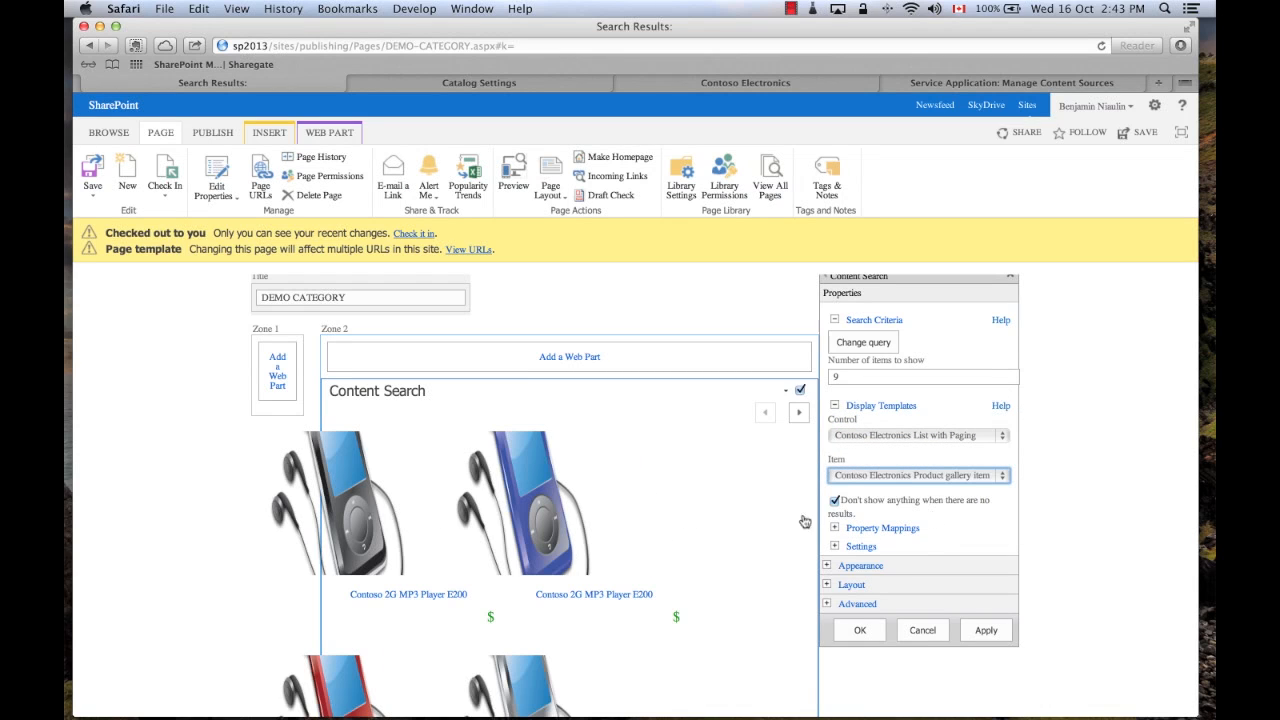
scroll(650, 476, down, 3)
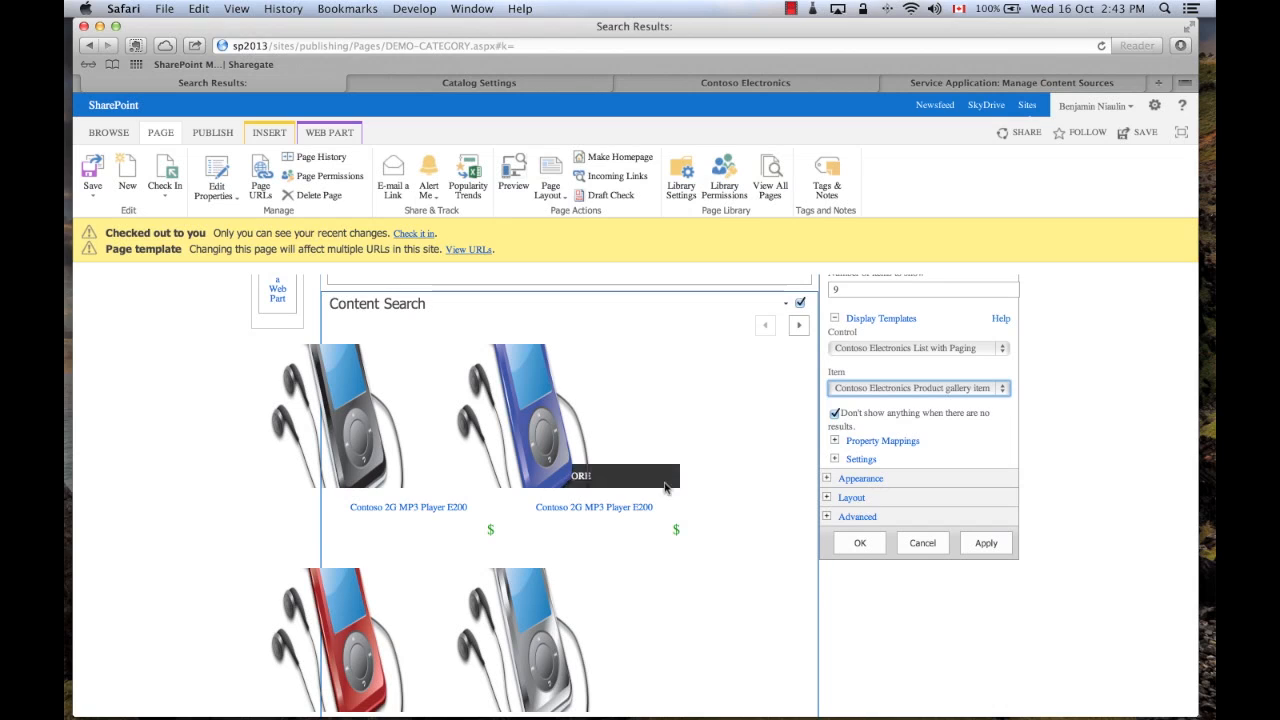
click(890, 389)
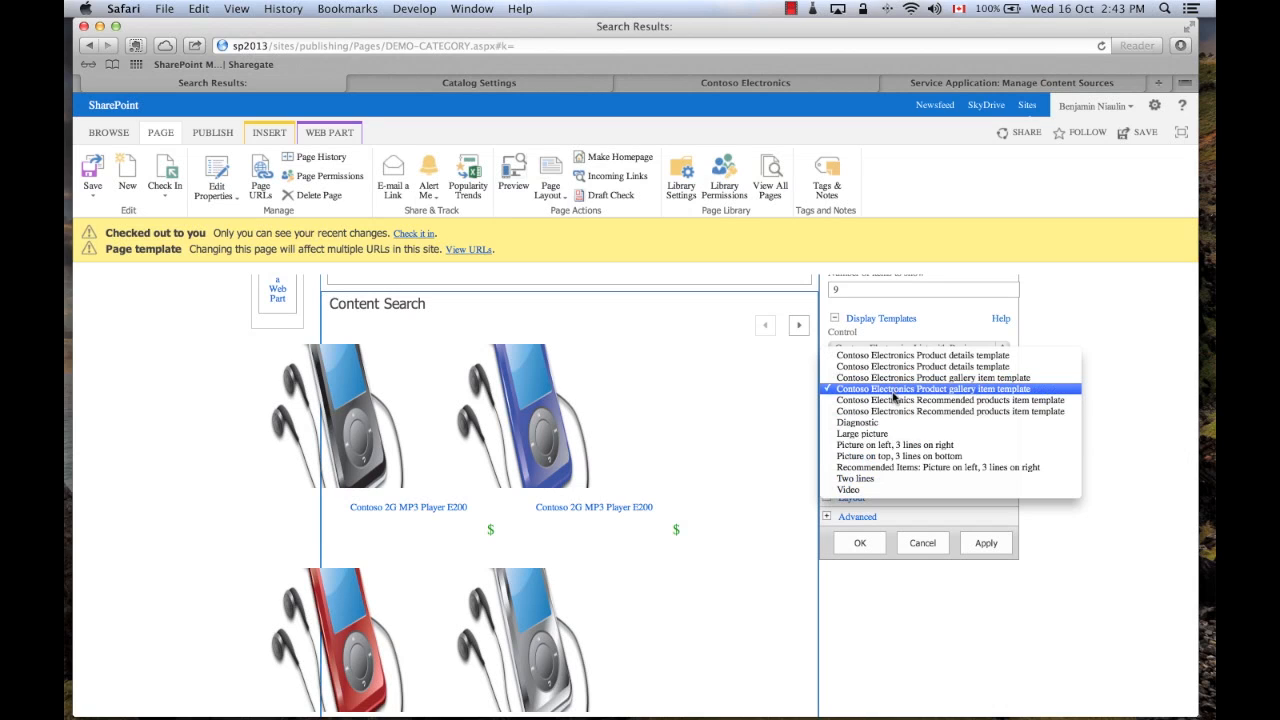
click(890, 387)
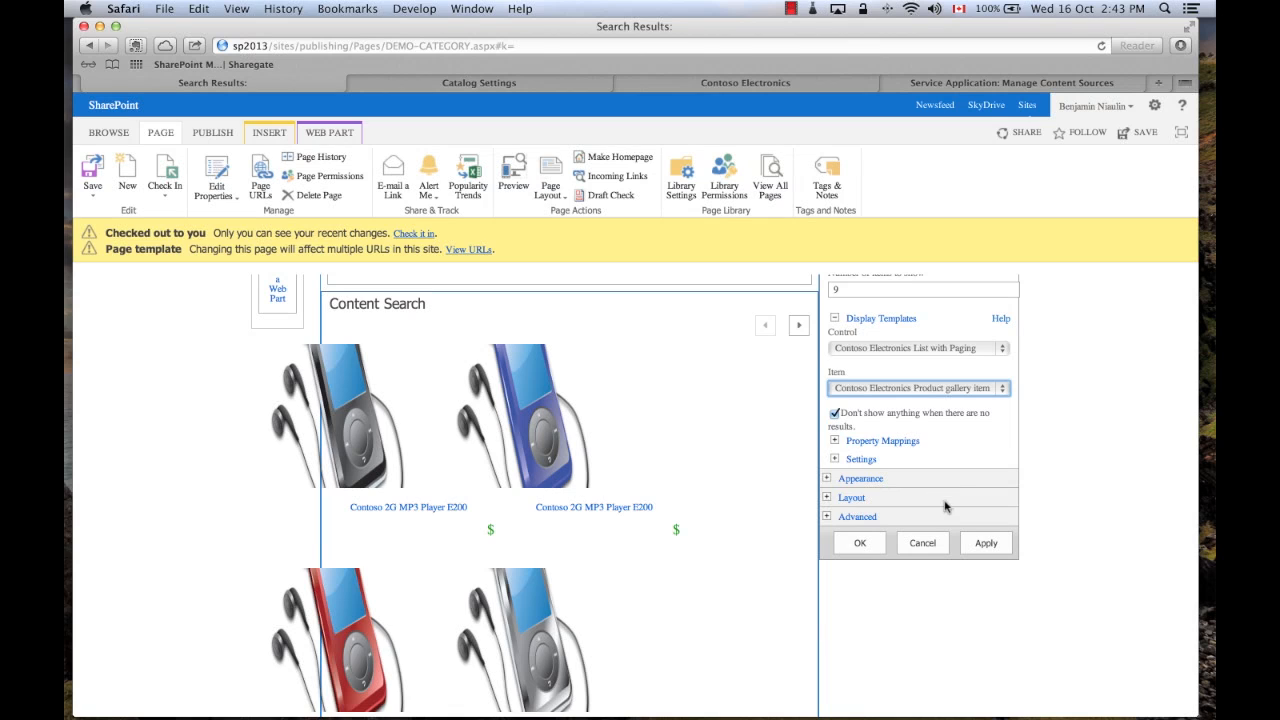
- Enable changing the managed property mappings for the item display template, accept the web part's properties and save the DEMO CATEGORY page
click(868, 441)
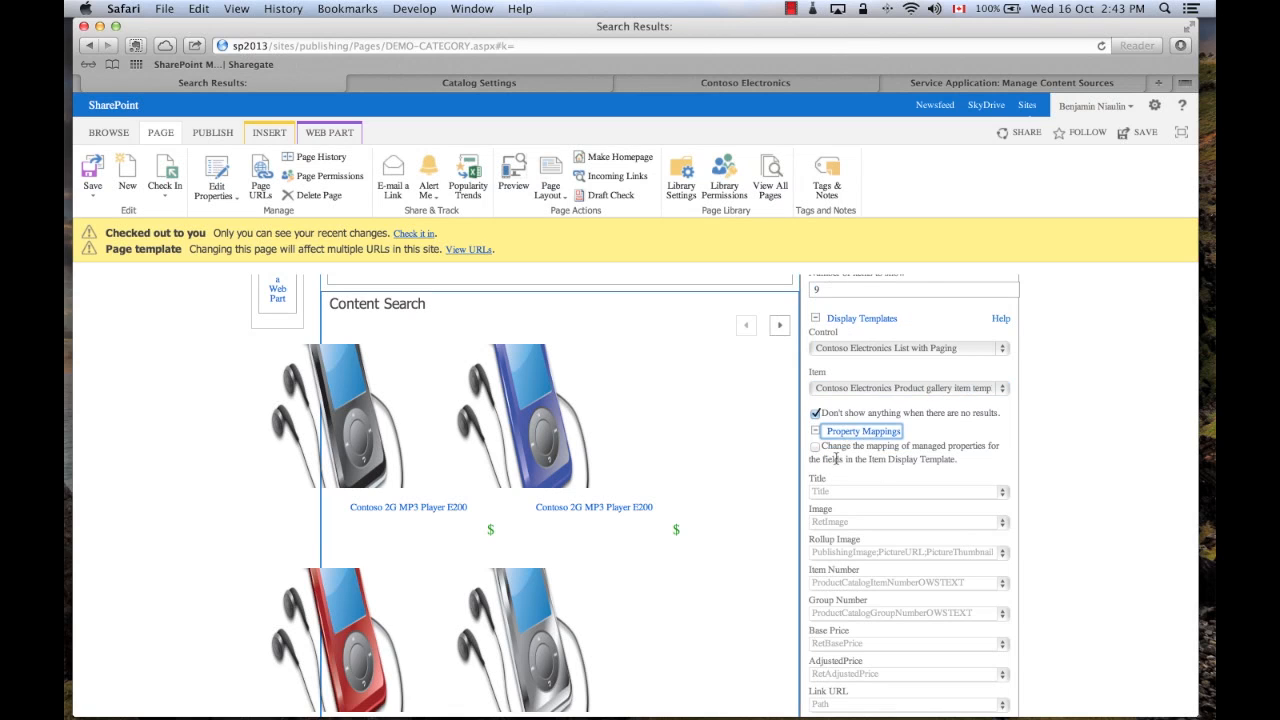
click(815, 447)
scroll(916, 490, down, 1)
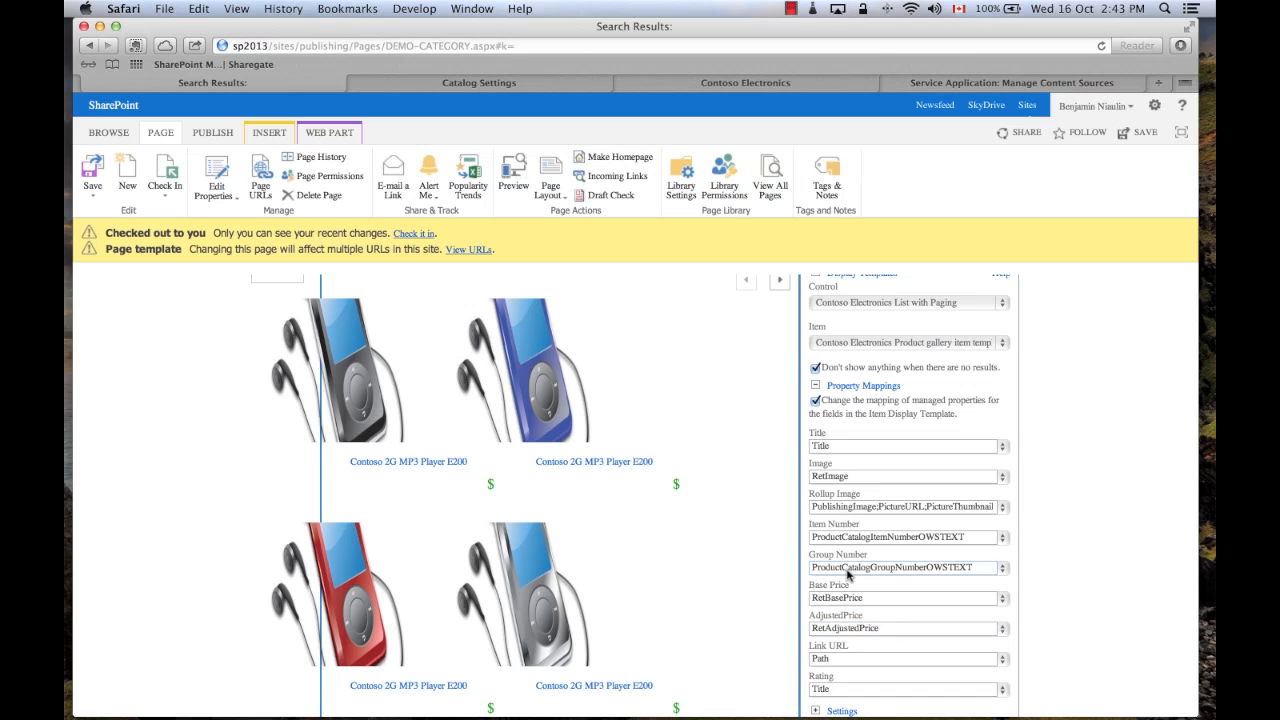
scroll(990, 480, down, 3)
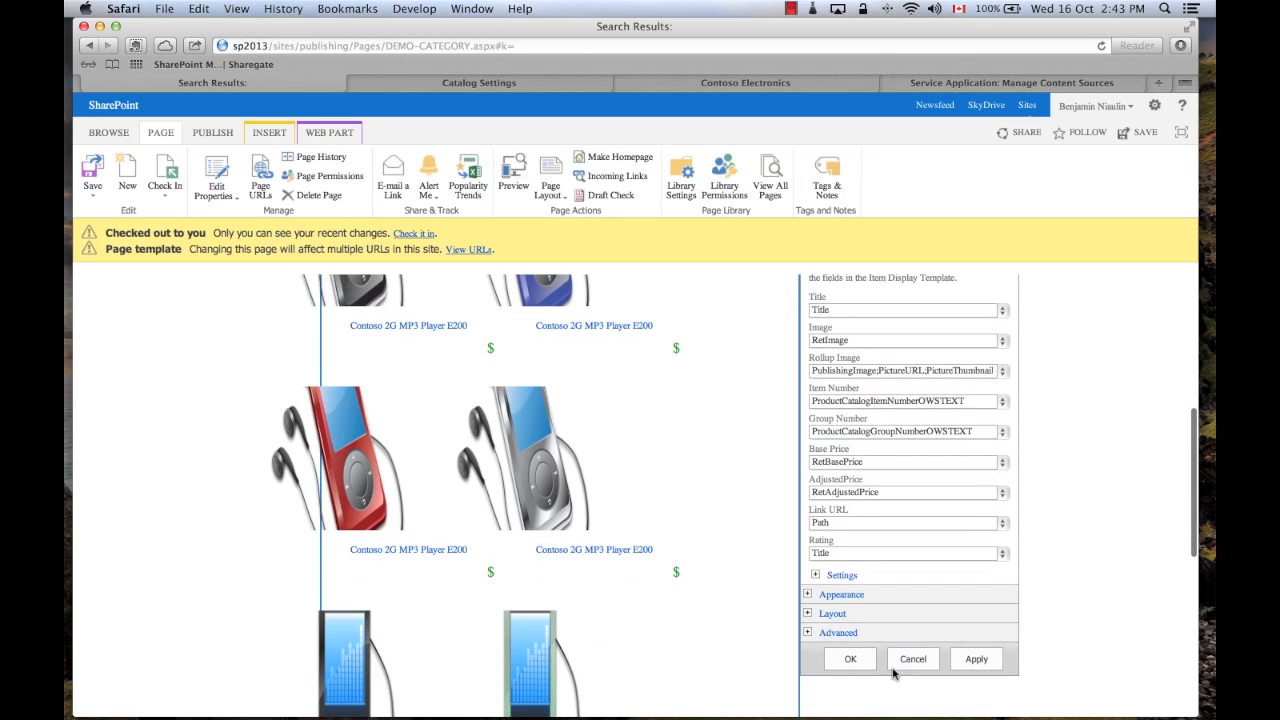
click(848, 659)
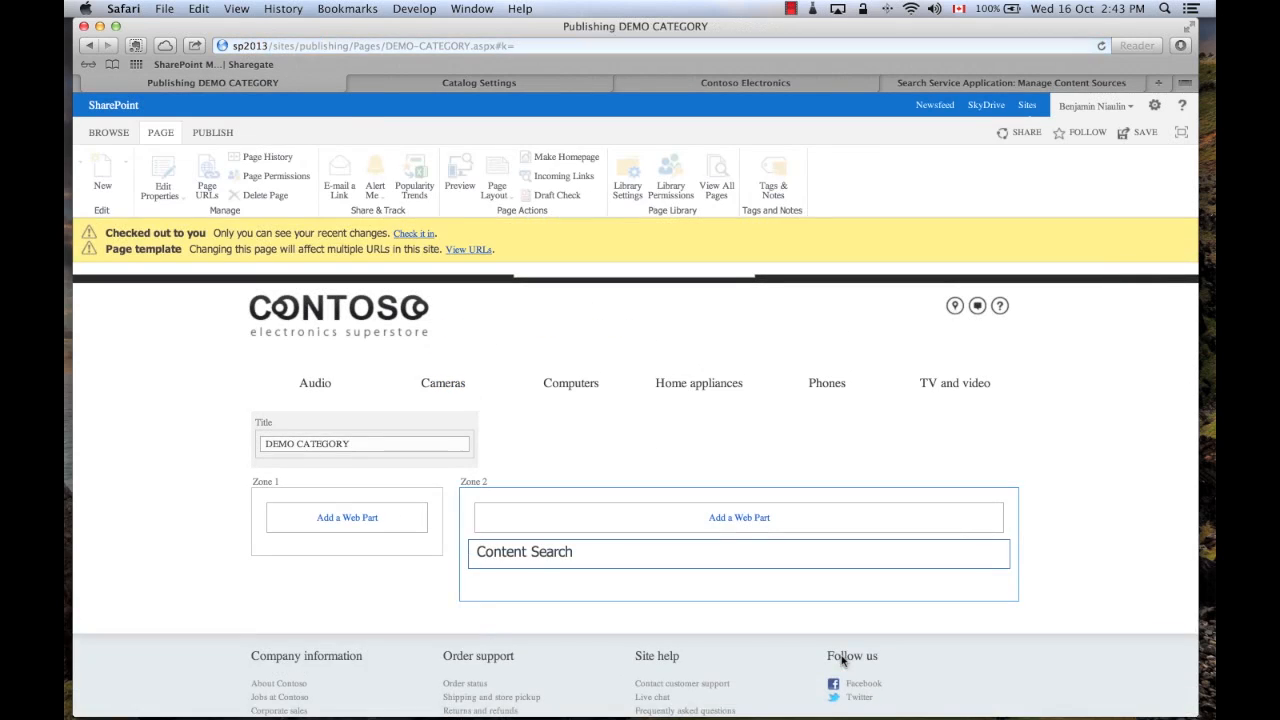
mouse_move(368, 423)
click(92, 175)
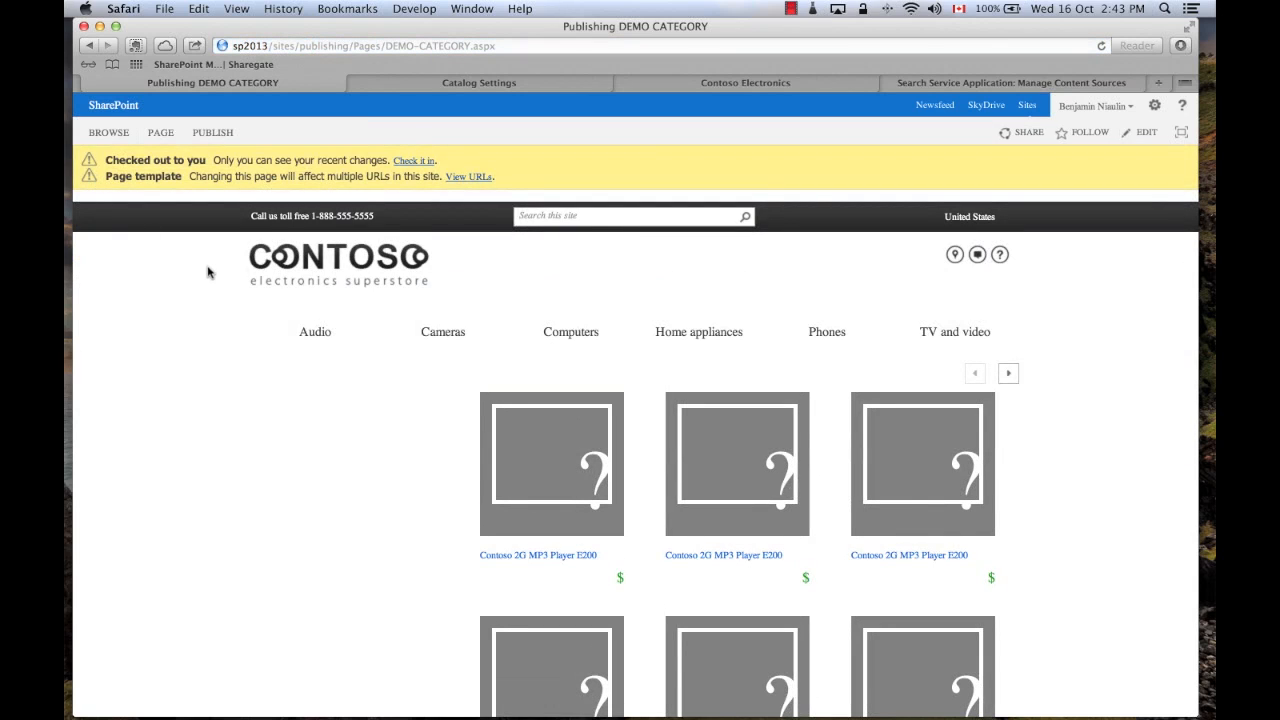
- View the Audio and car audio category pages with the product gallery template, and switch to the Keynote presentation
click(318, 338)
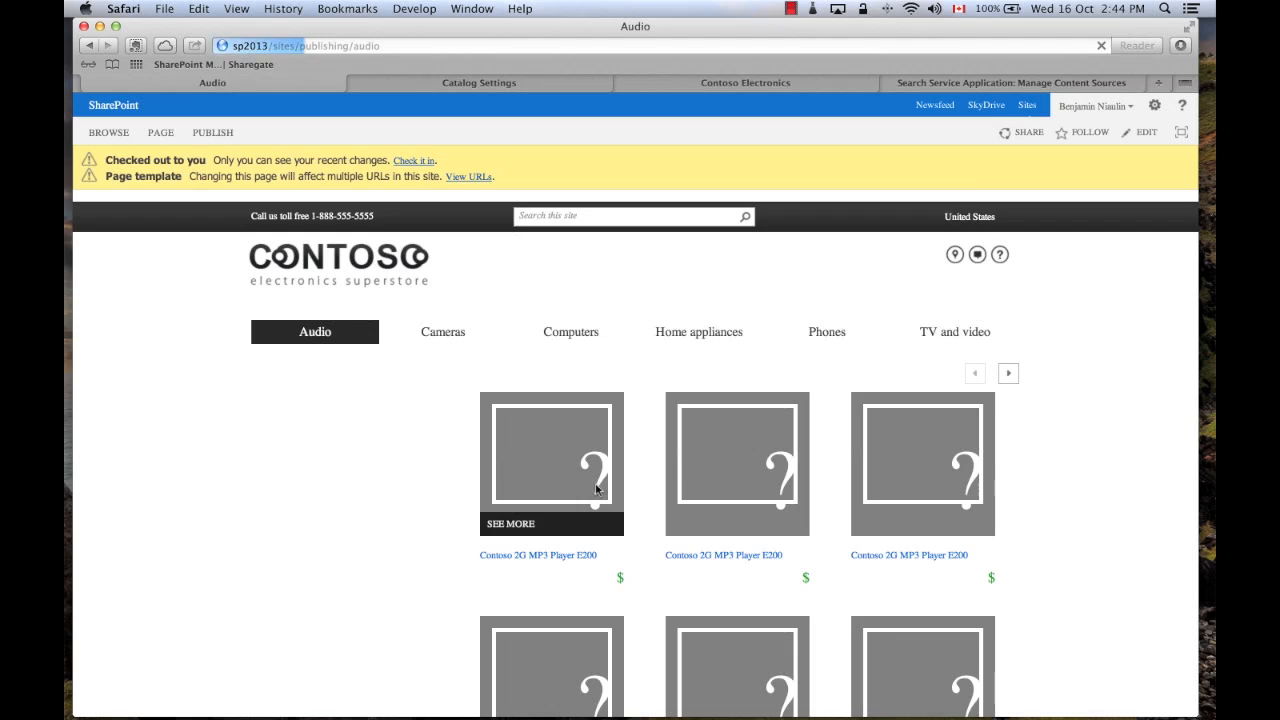
click(570, 561)
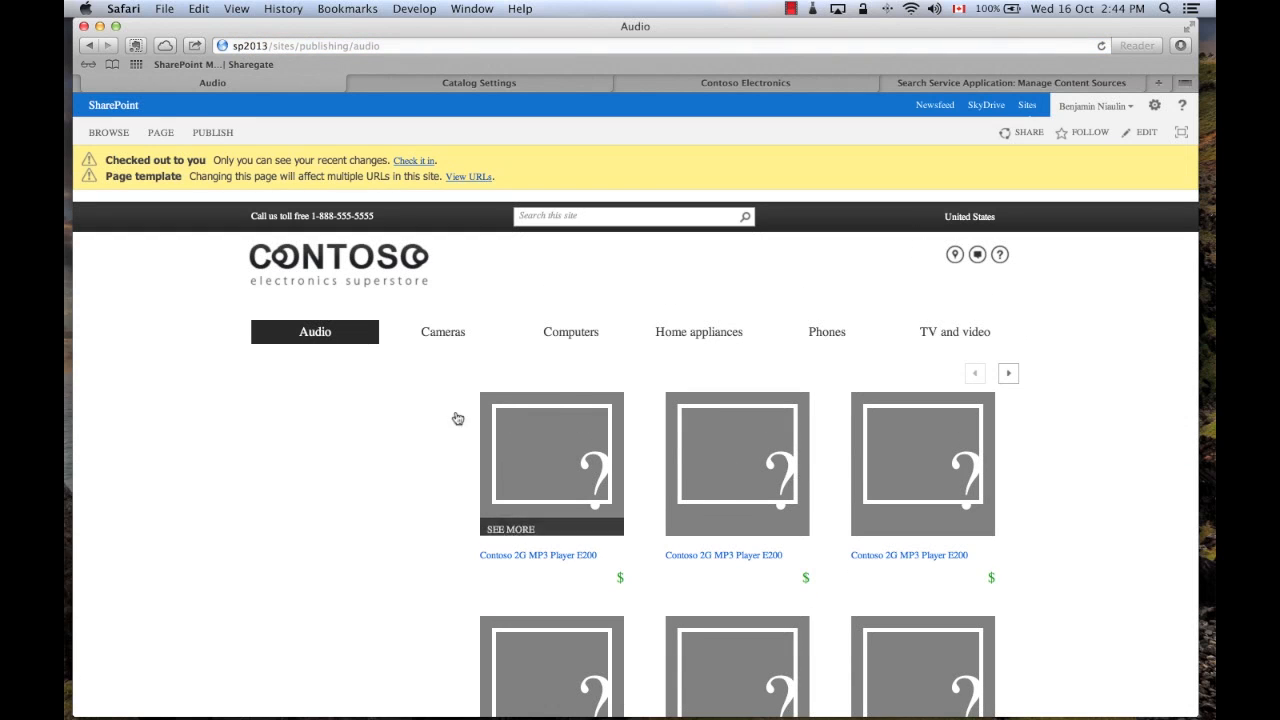
mouse_move(340, 331)
click(330, 364)
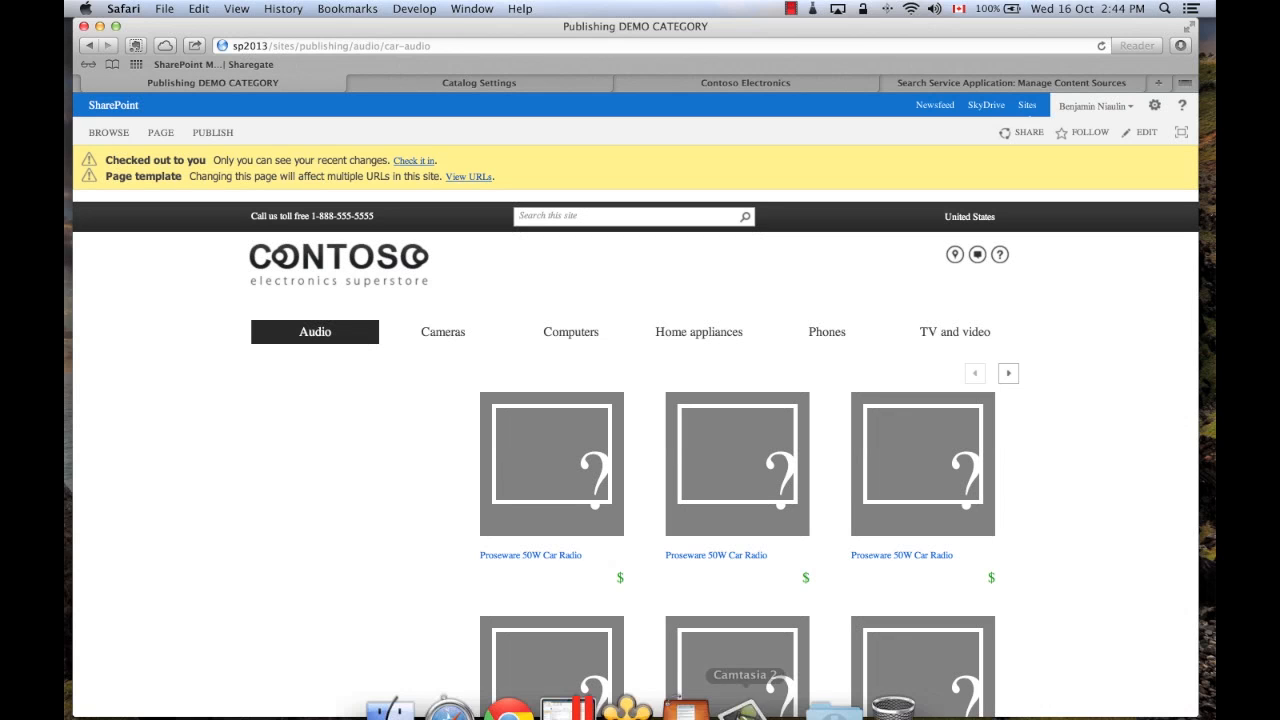
click(686, 675)
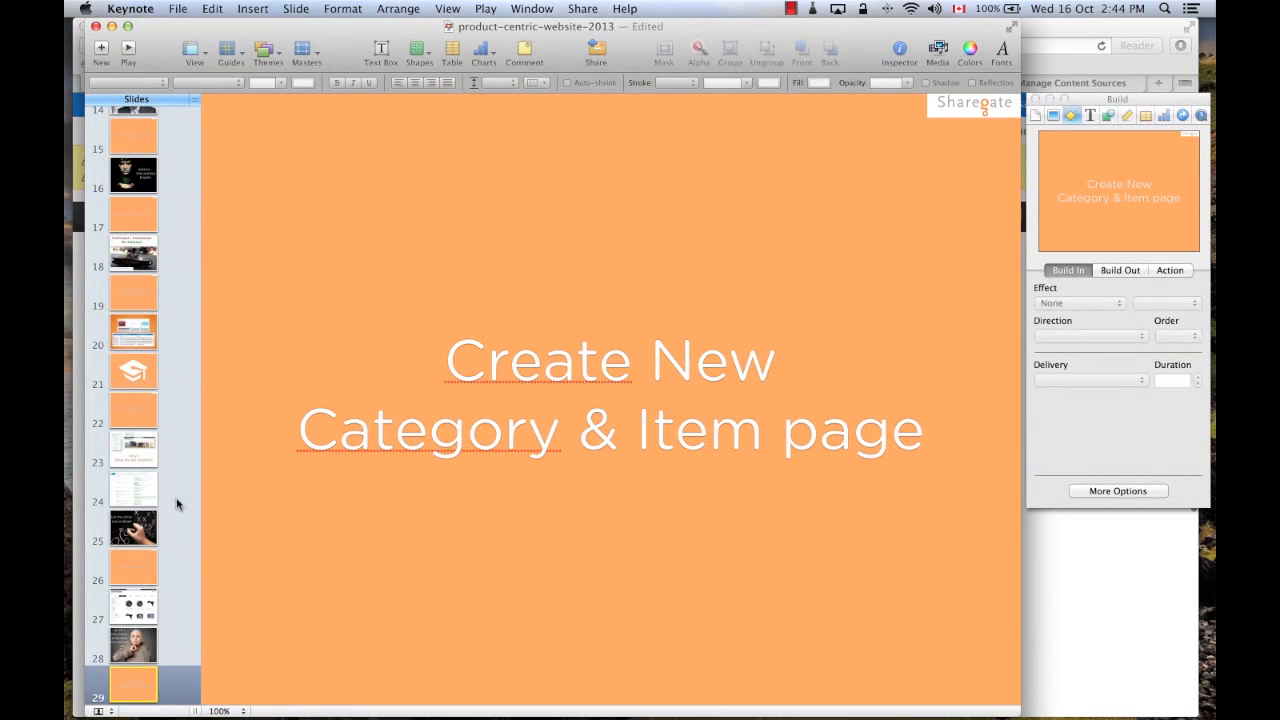
- Play the slideshow from the Create New Category & Item page slide and advance to the Display Template slide
key(alt+super+p)
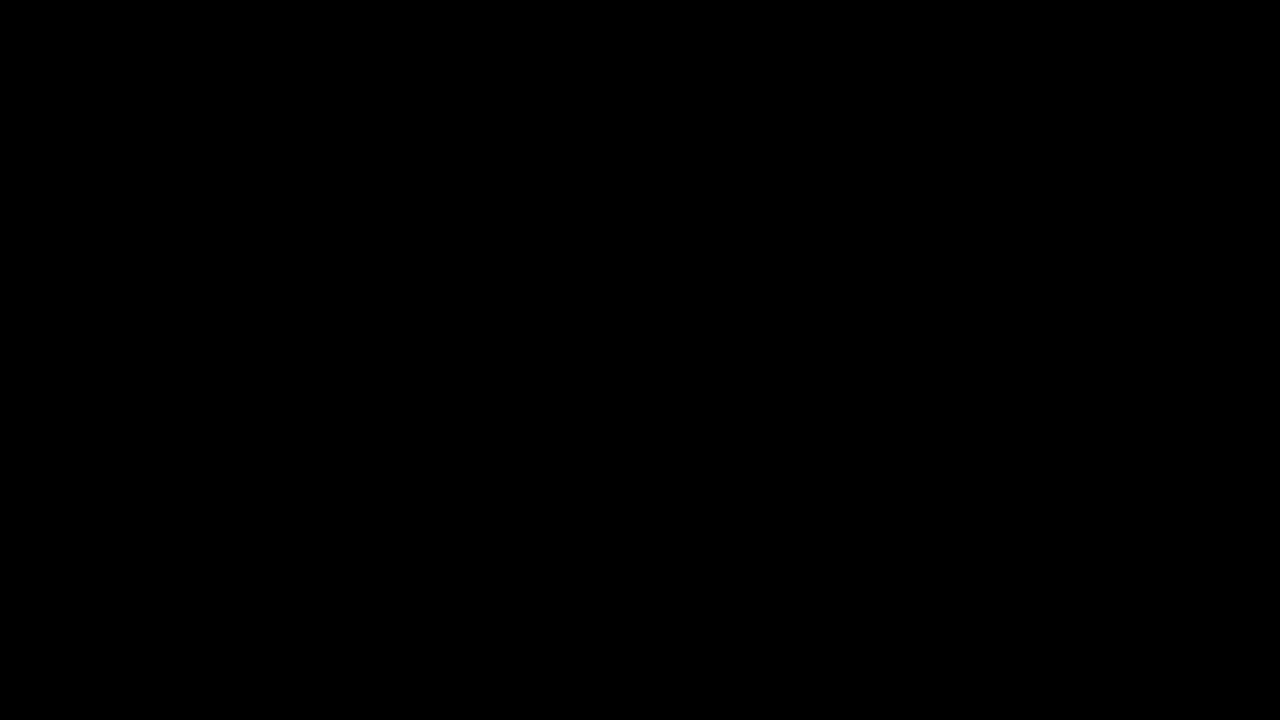
key(Right)
key(Right)
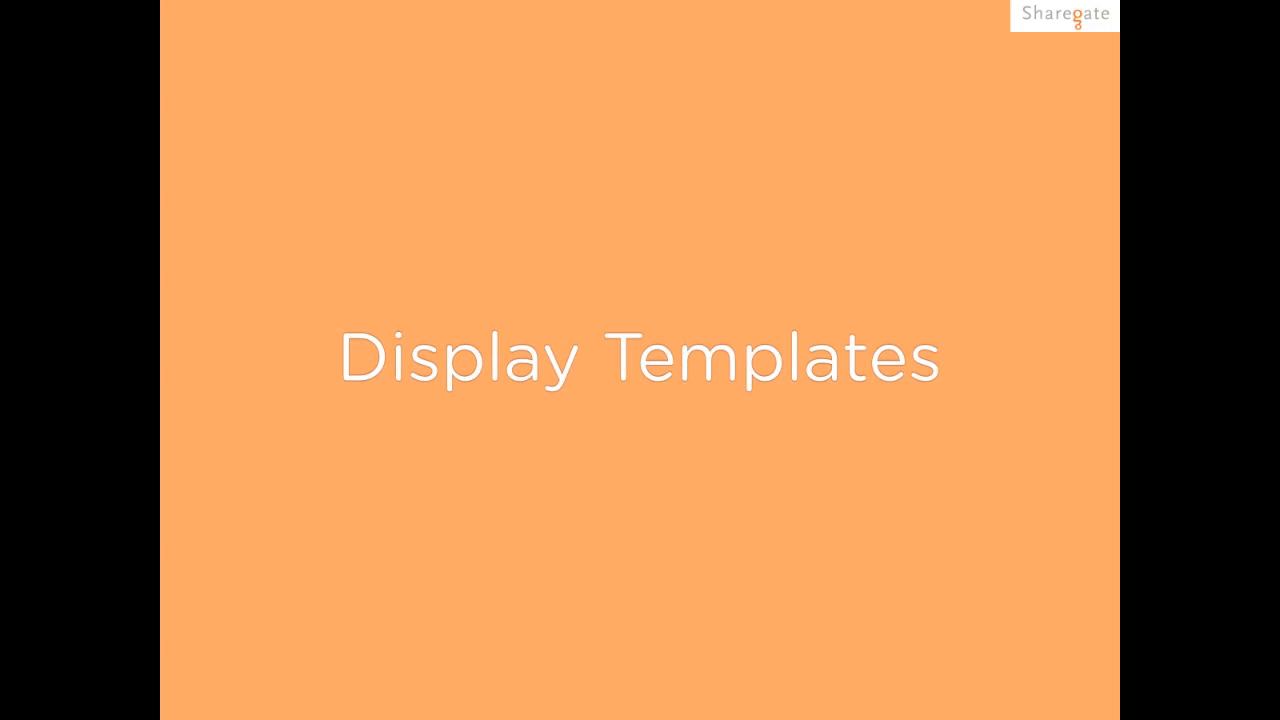
key(Right)
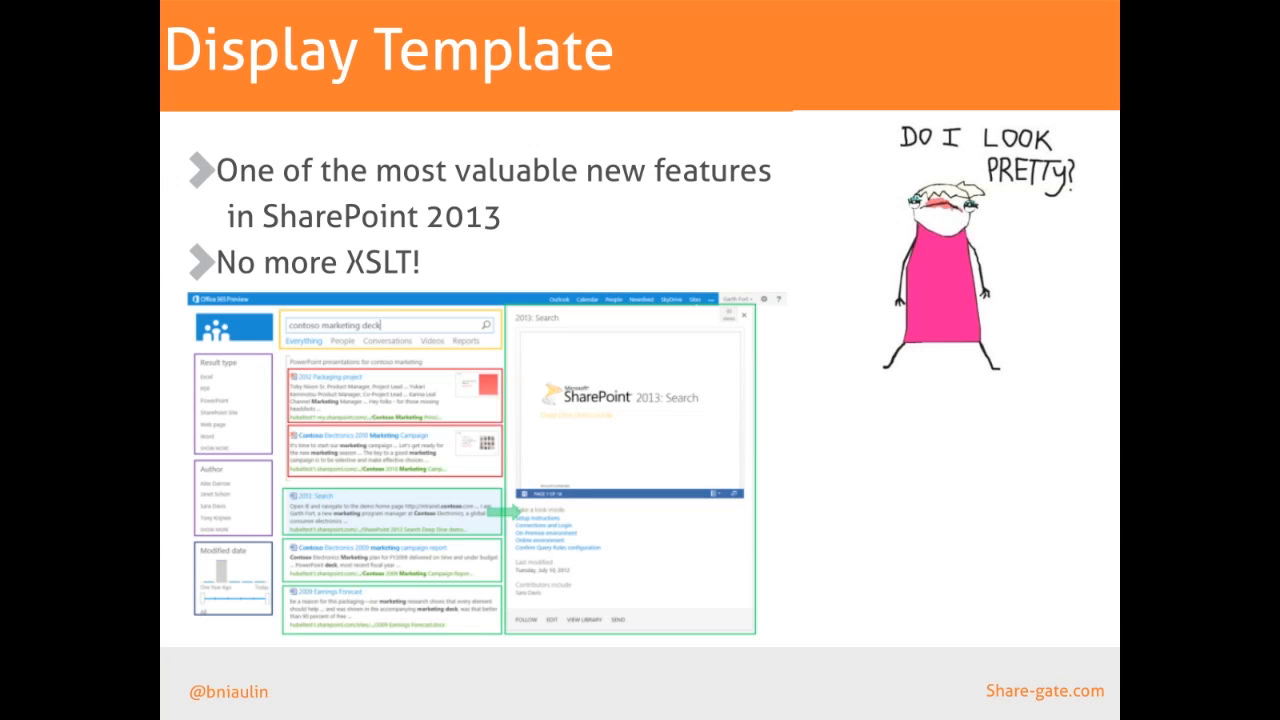
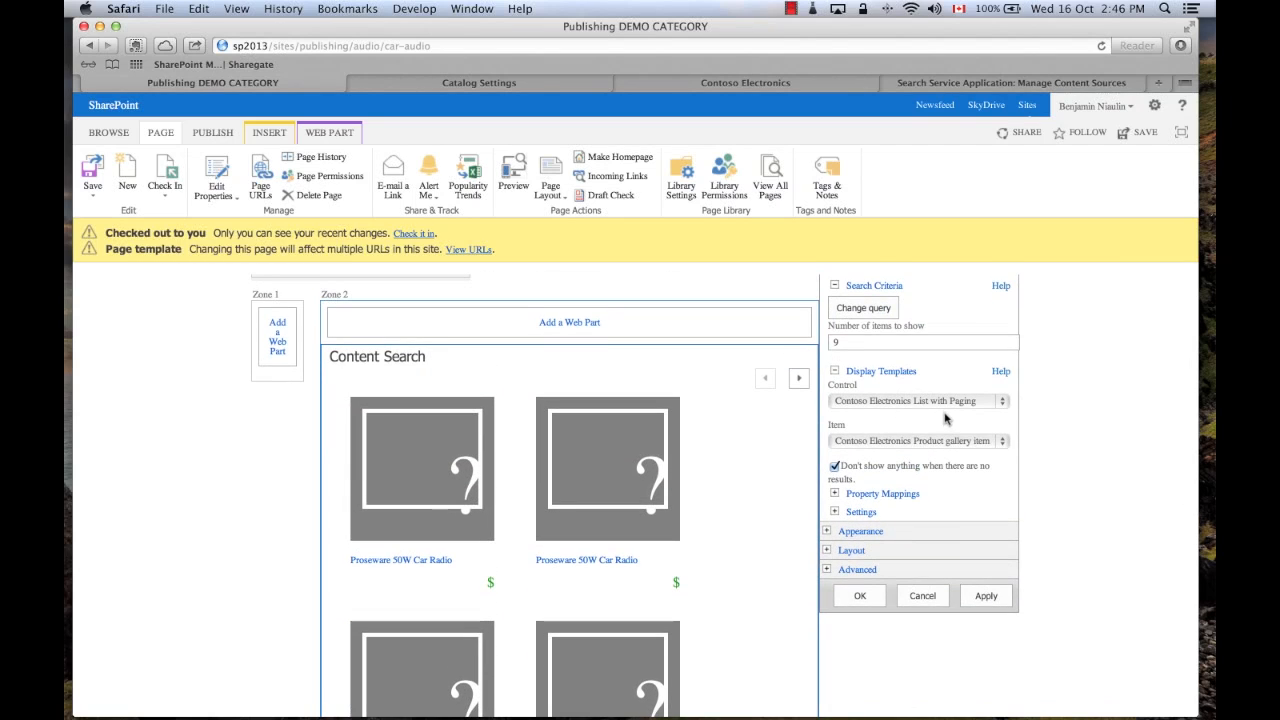
- Apply the List with Paging control display template to the Content Search web part, and switch it back to Contoso Electronics List with Paging
click(867, 402)
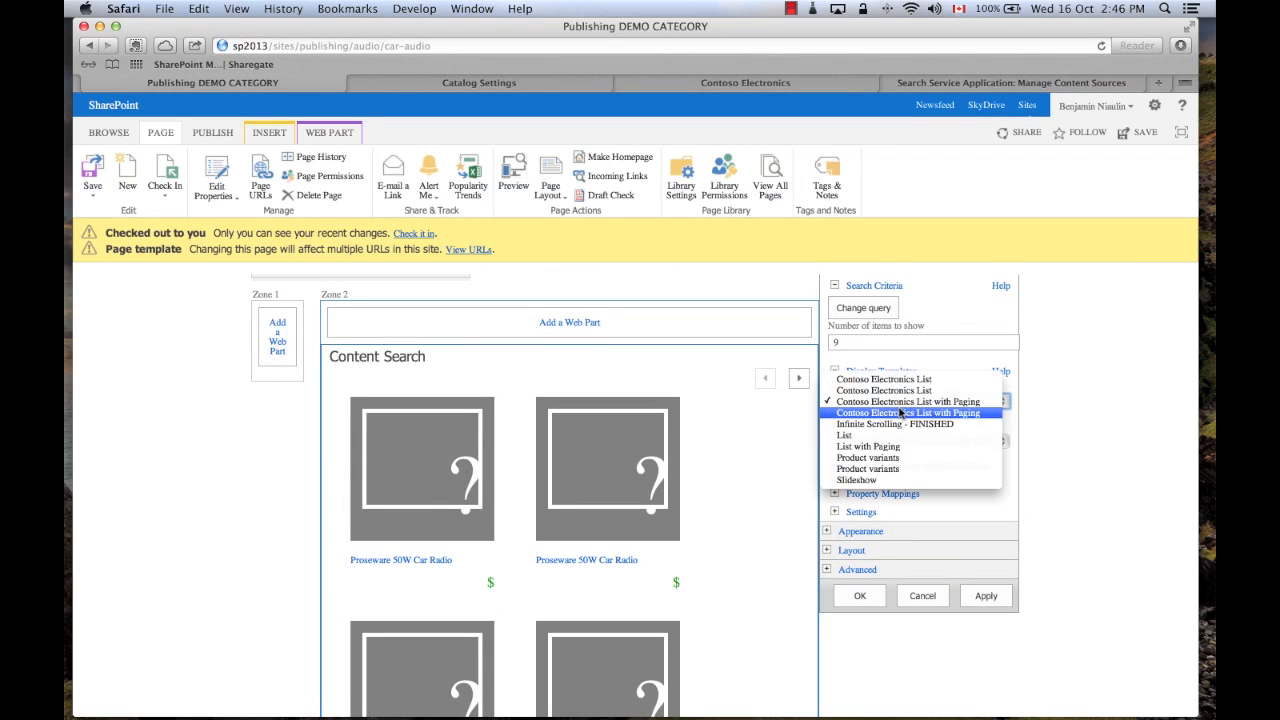
click(895, 446)
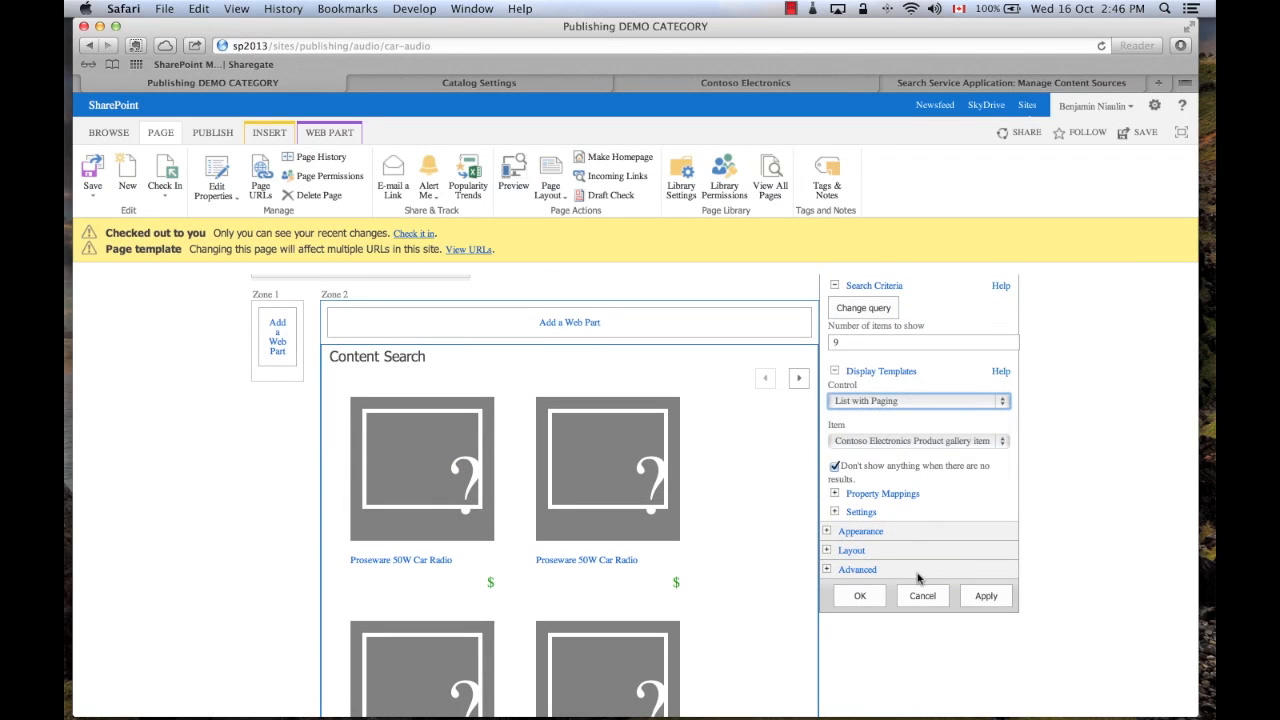
click(990, 596)
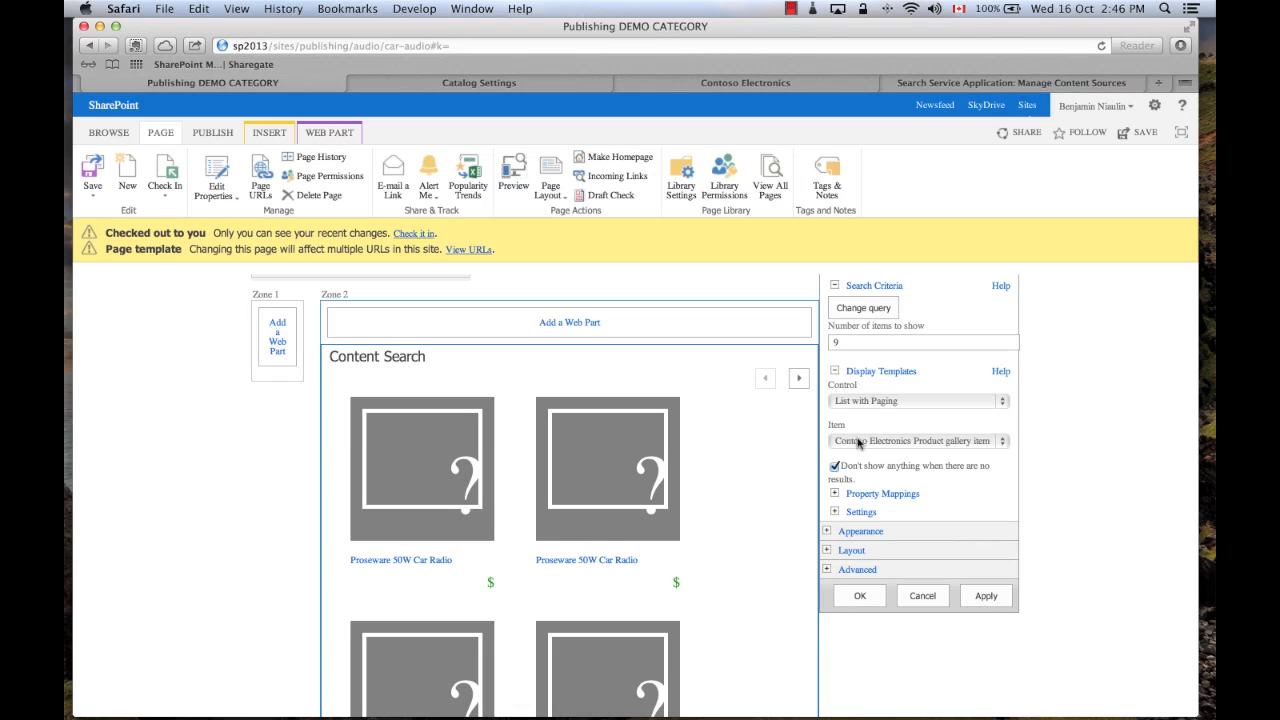
click(858, 402)
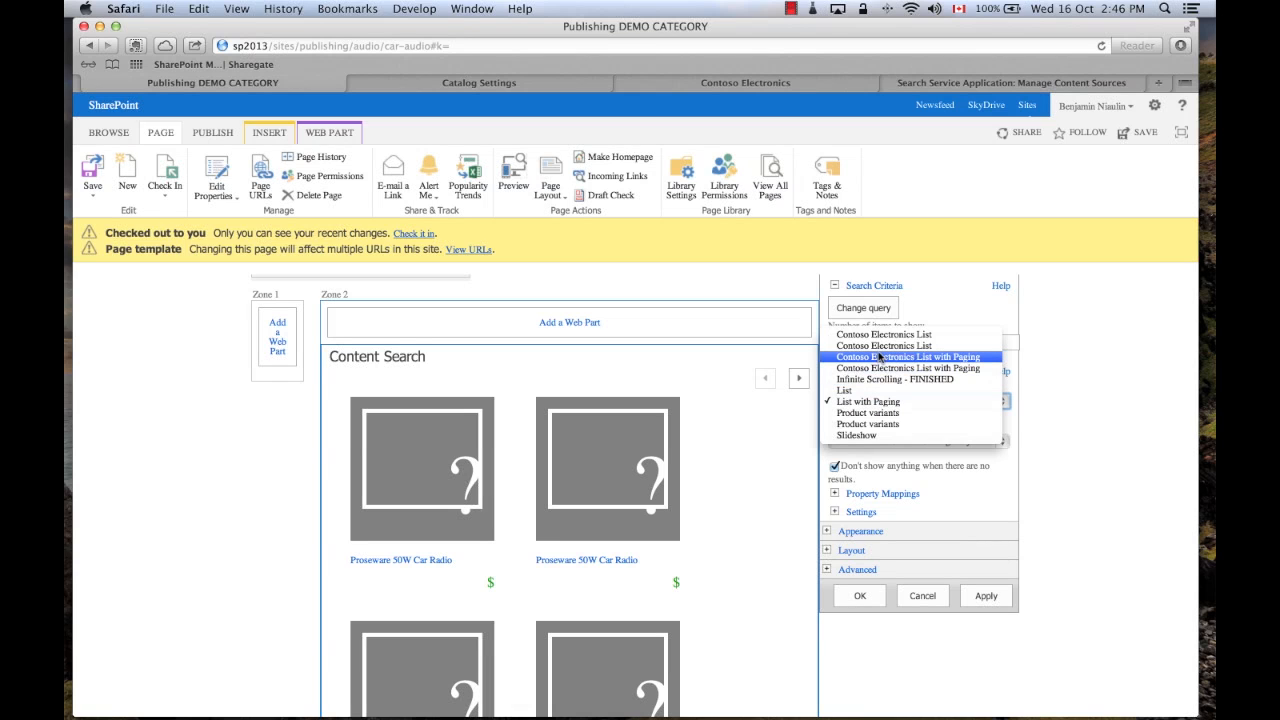
click(880, 358)
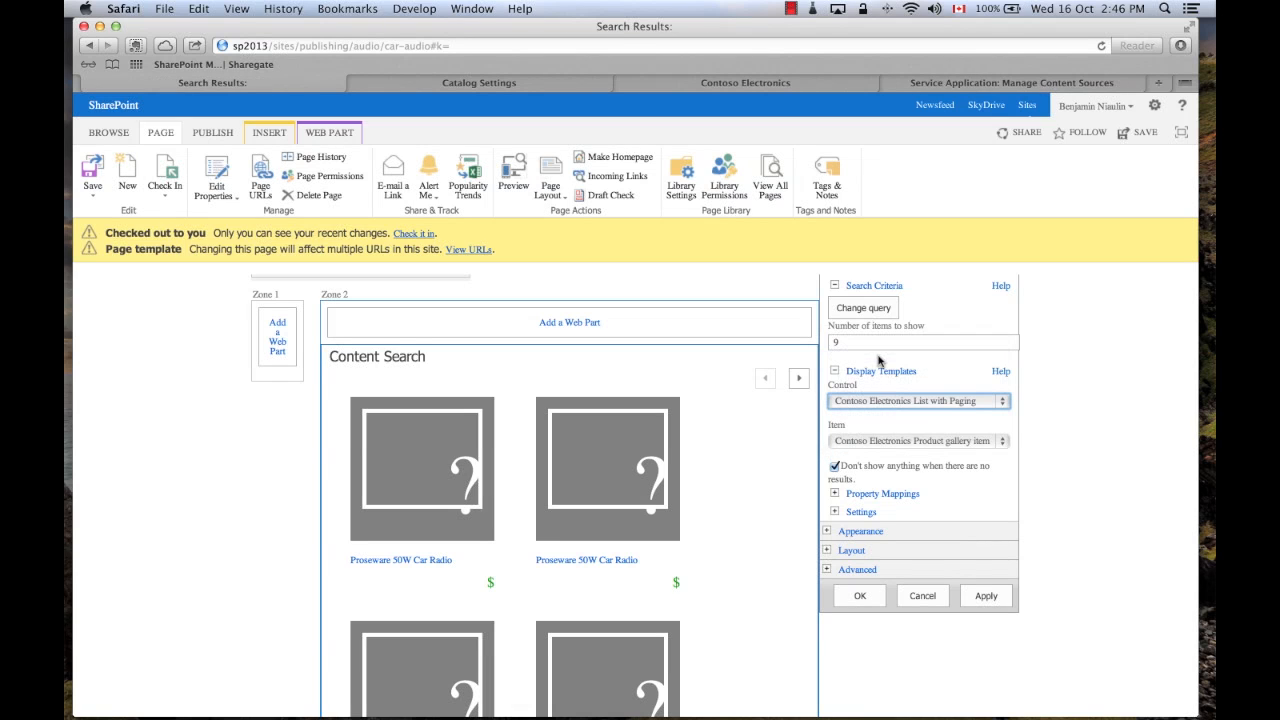
- Try the Picture on left, 3 lines on right item display template on the web part and apply it
click(919, 440)
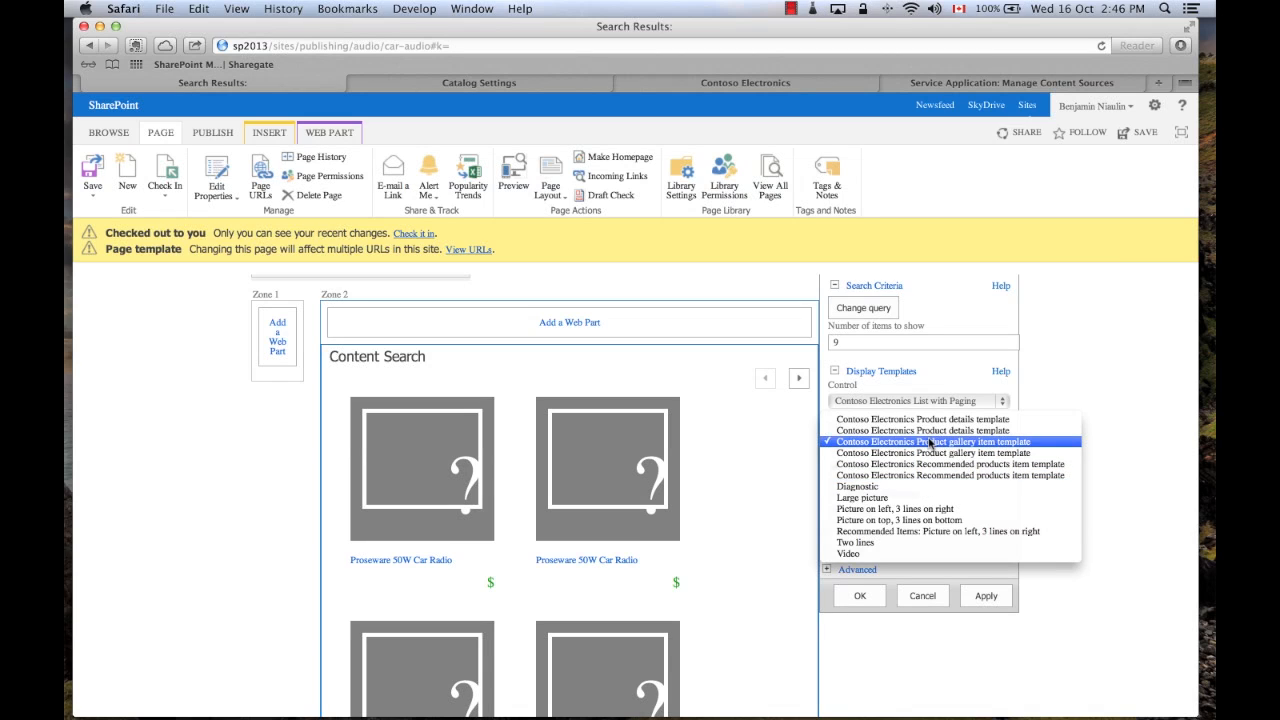
click(920, 508)
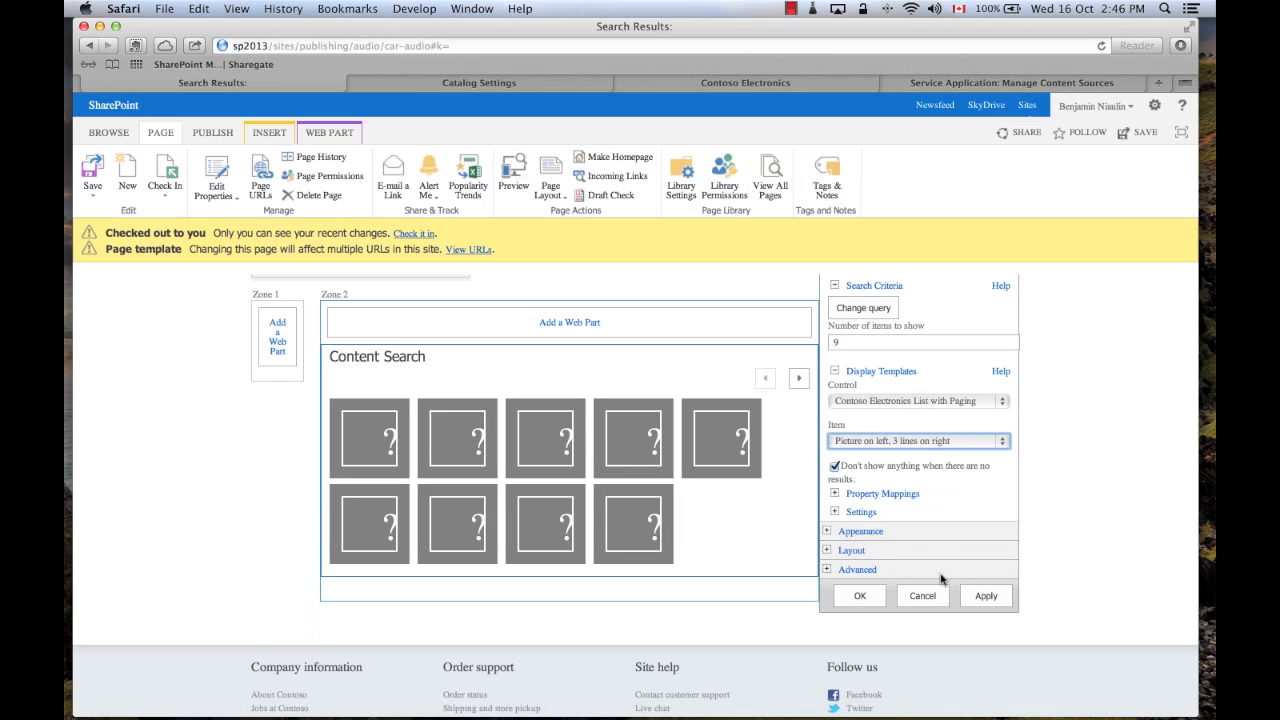
click(993, 598)
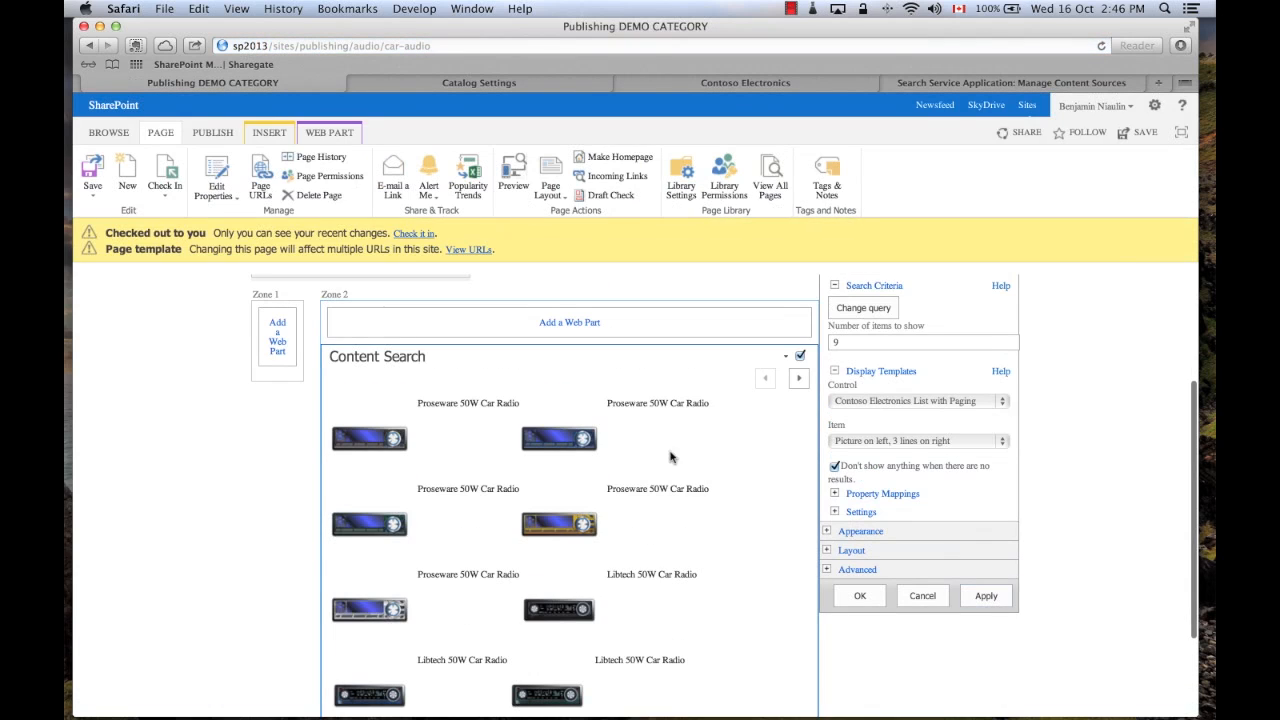
- Expand the web part's property mappings, reapply its properties and enable changing the managed property mappings for the item display template
click(857, 494)
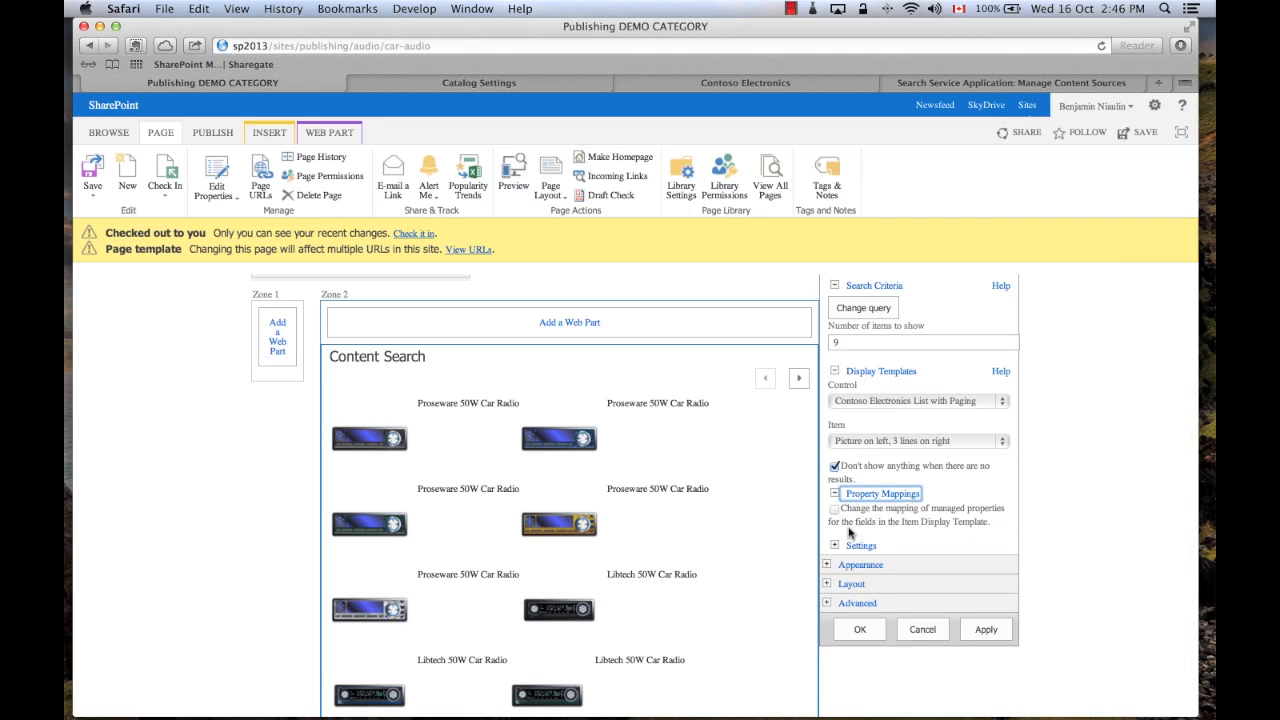
click(984, 628)
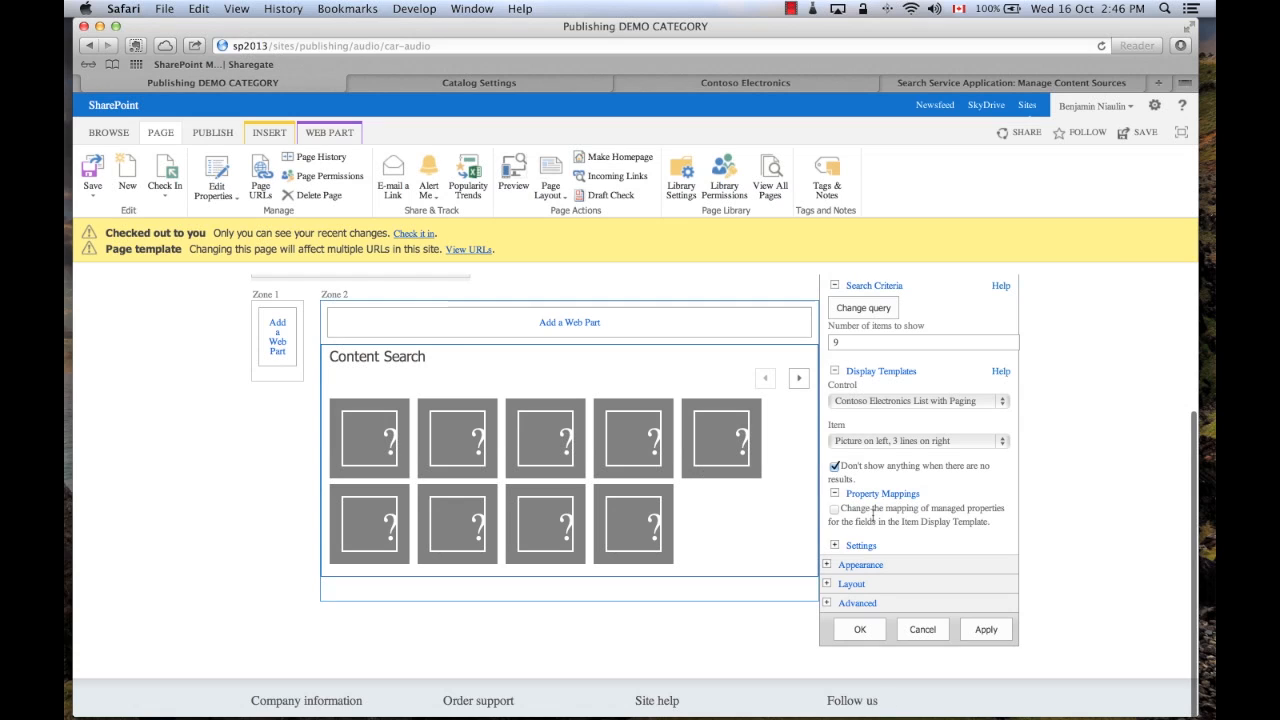
click(835, 494)
click(835, 494)
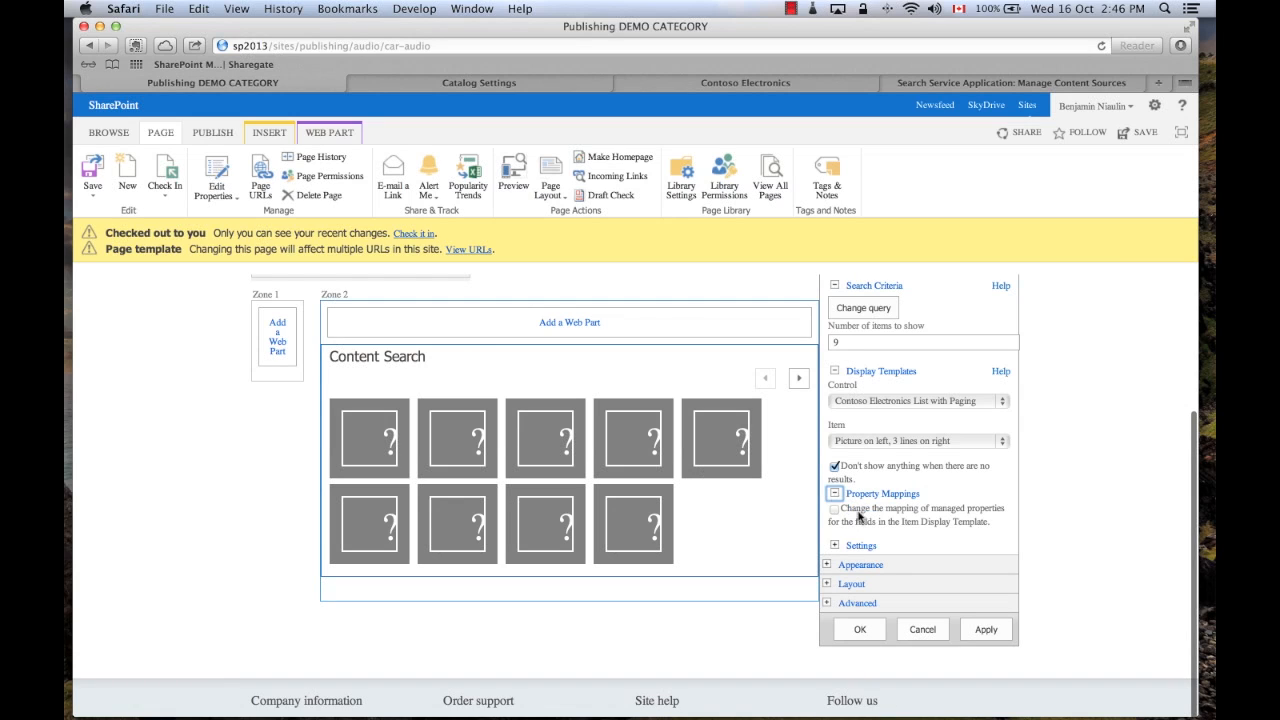
click(835, 509)
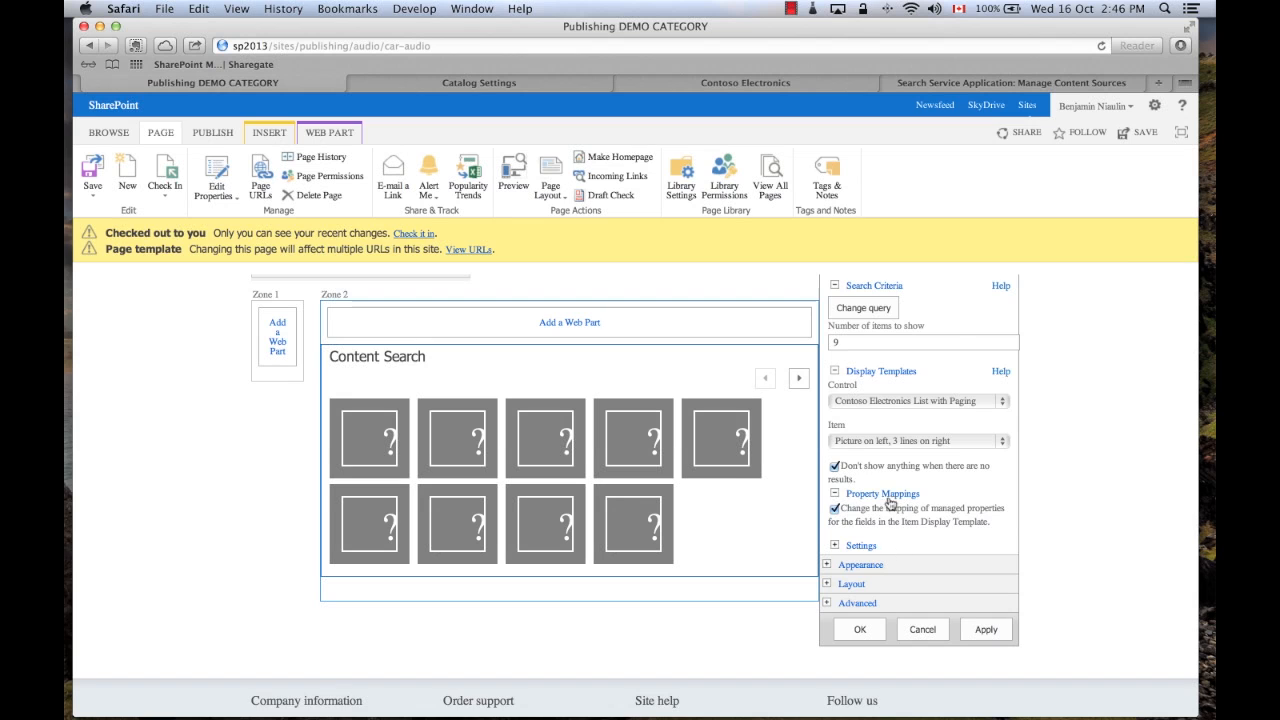
- Set the item display template to Contoso Electronics Product gallery item template, accept the web part's properties and save the DEMO CATEGORY page
click(905, 441)
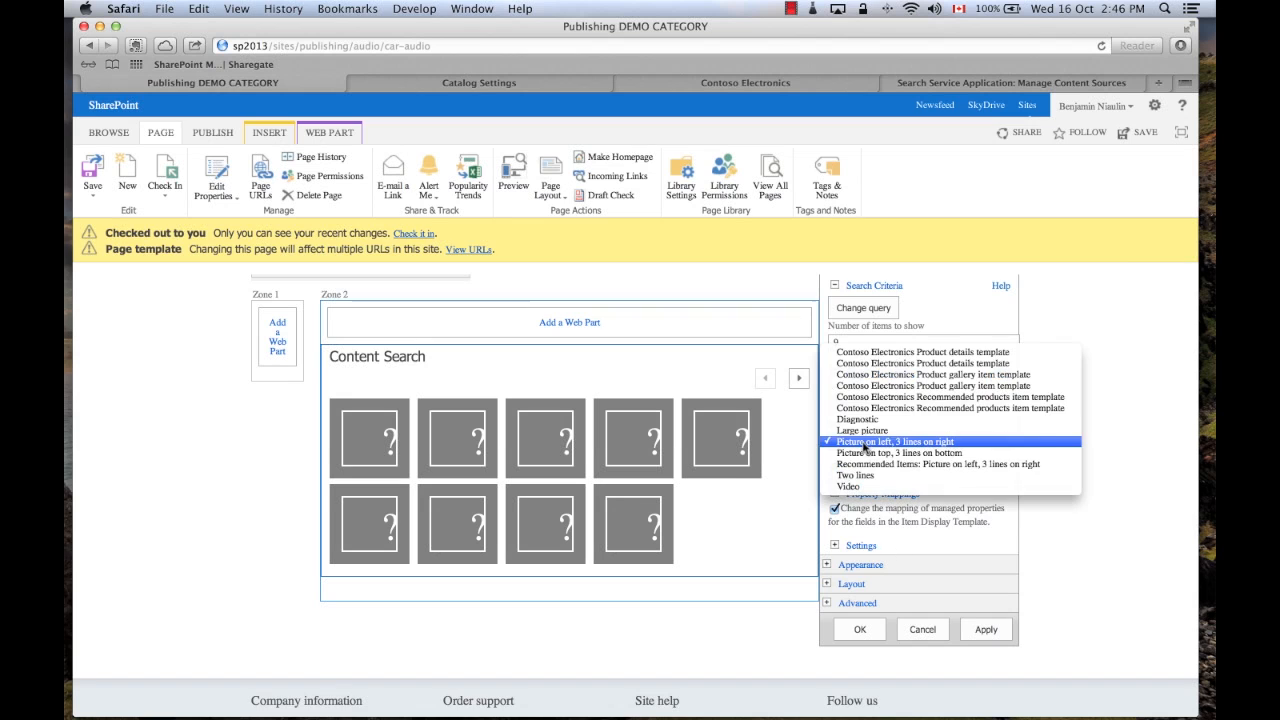
click(910, 387)
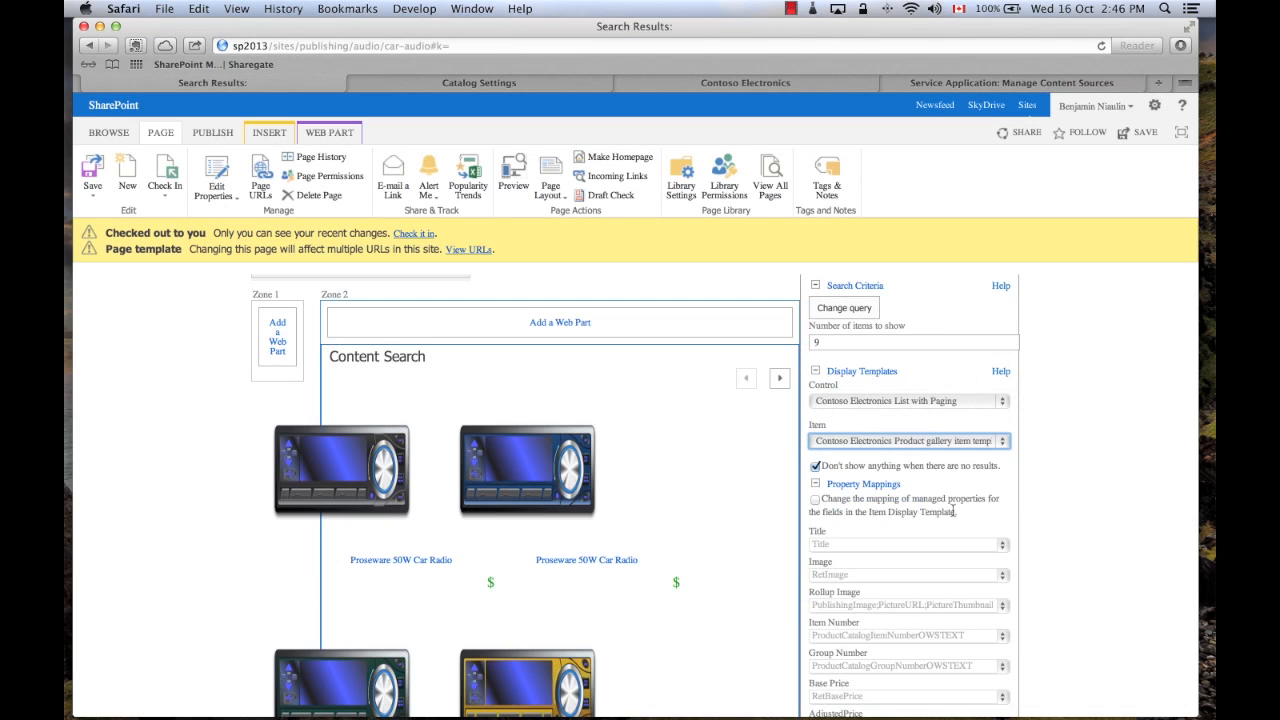
scroll(1089, 493, down, 5)
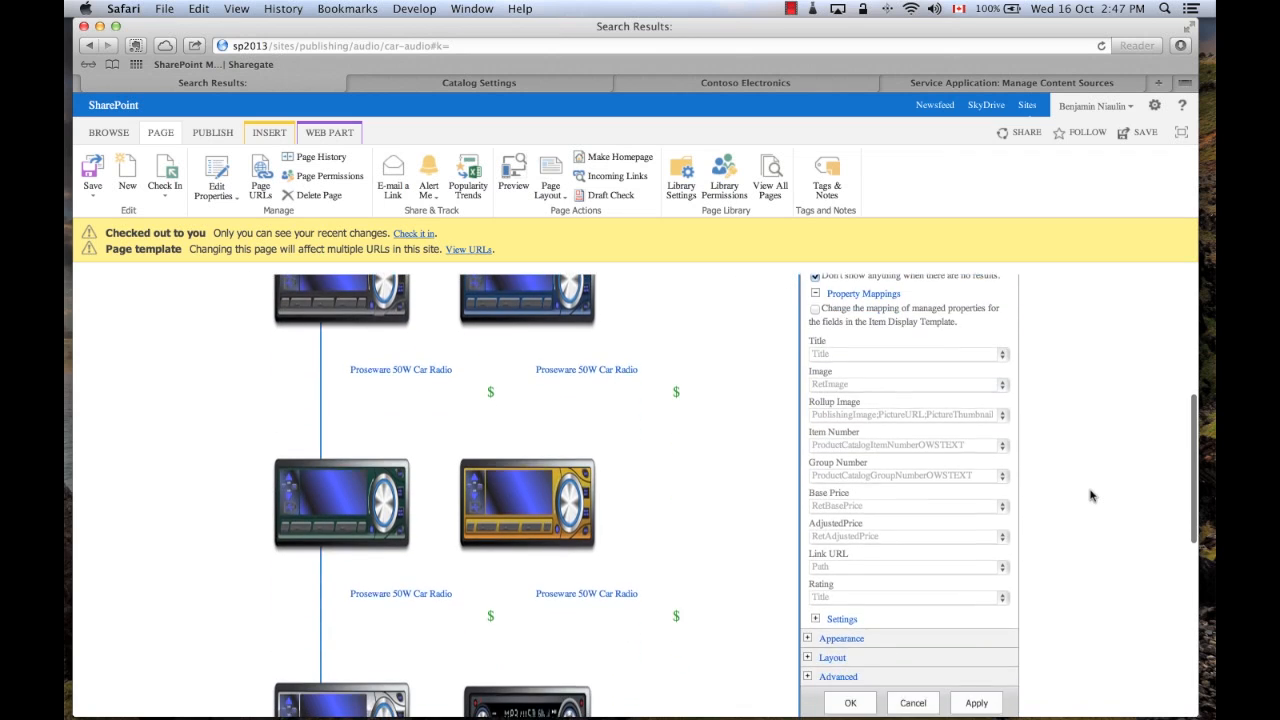
click(850, 515)
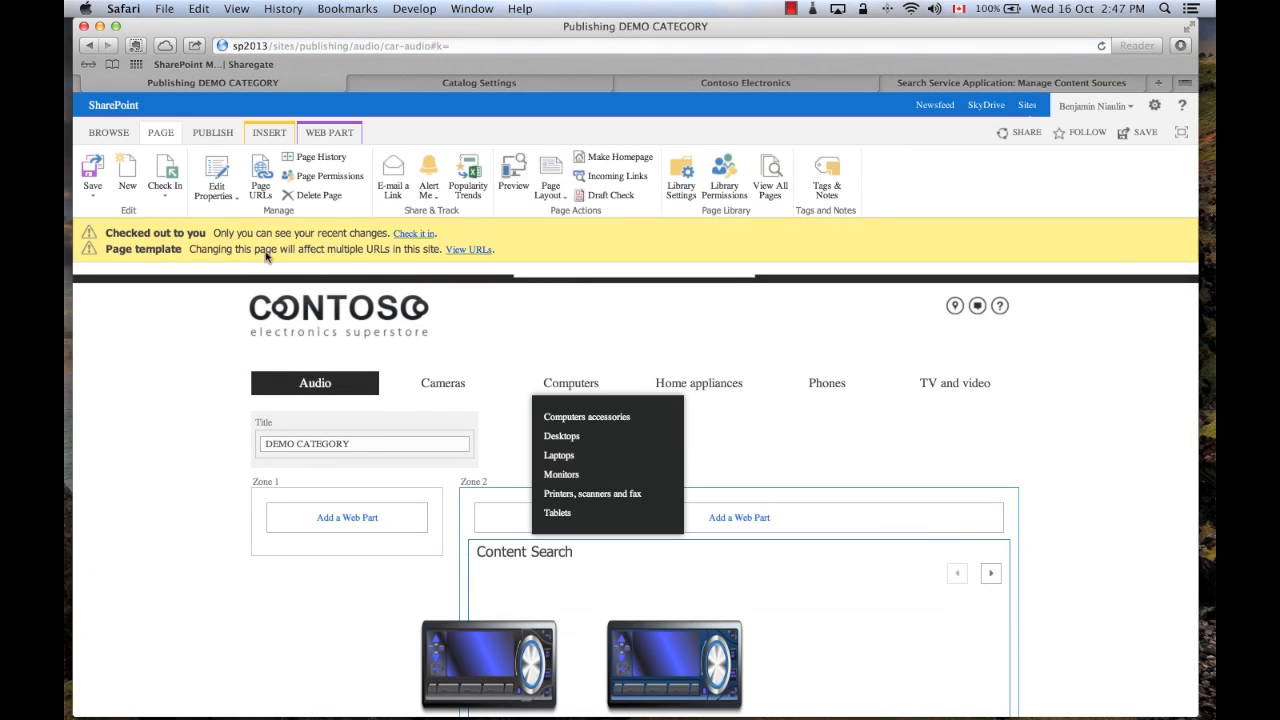
click(113, 179)
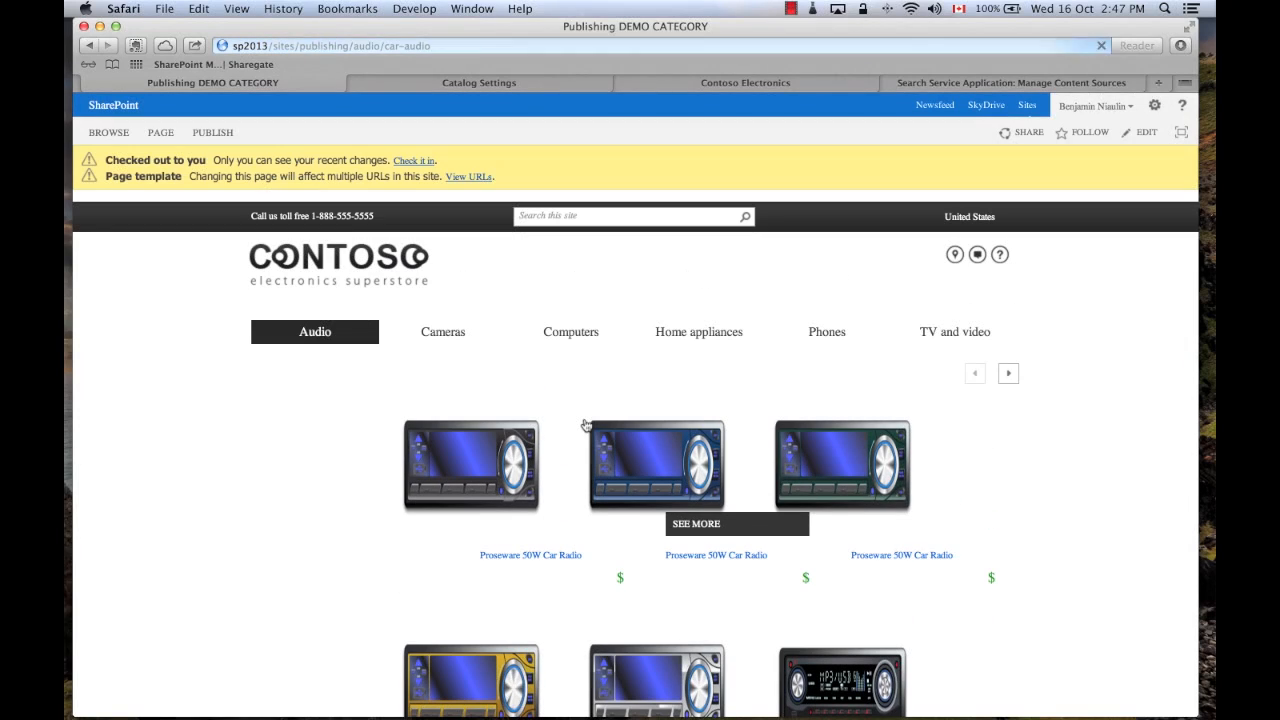
- Review the car audio products on the category page and open the item page of the first Proseware 50W Car Radio
scroll(500, 440, down, 4)
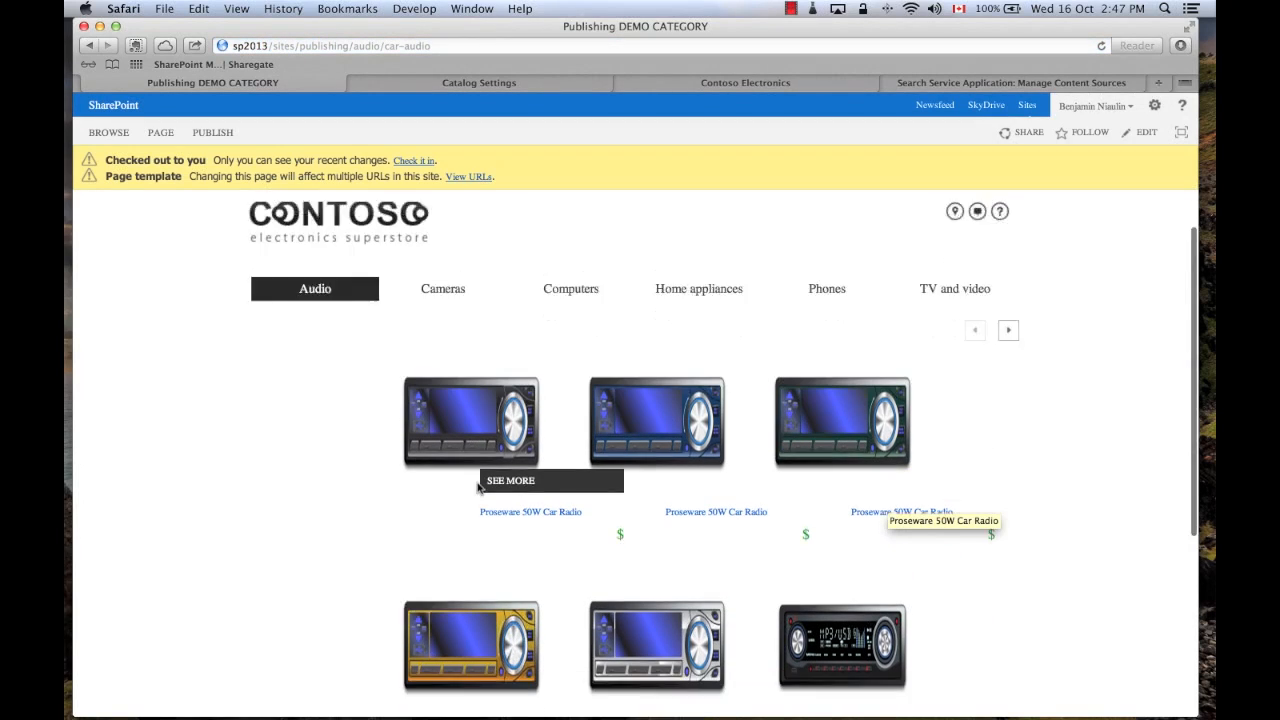
scroll(835, 490, down, 4)
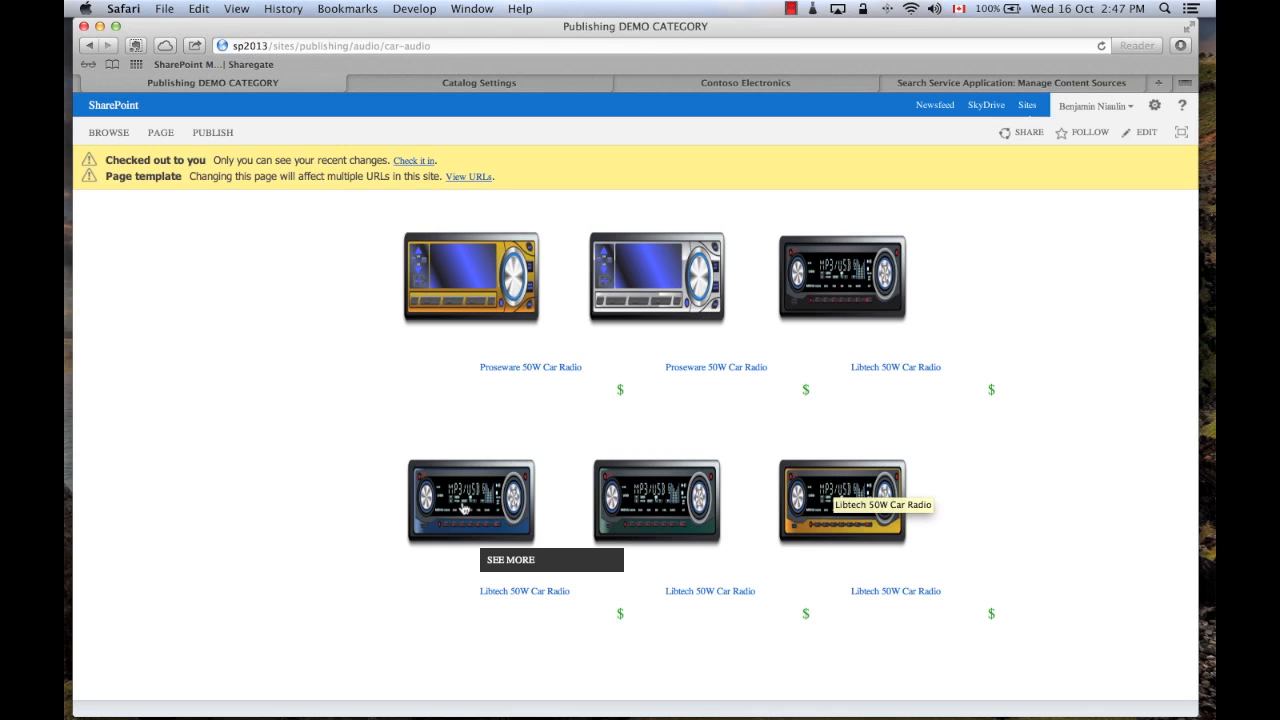
scroll(463, 508, up, 8)
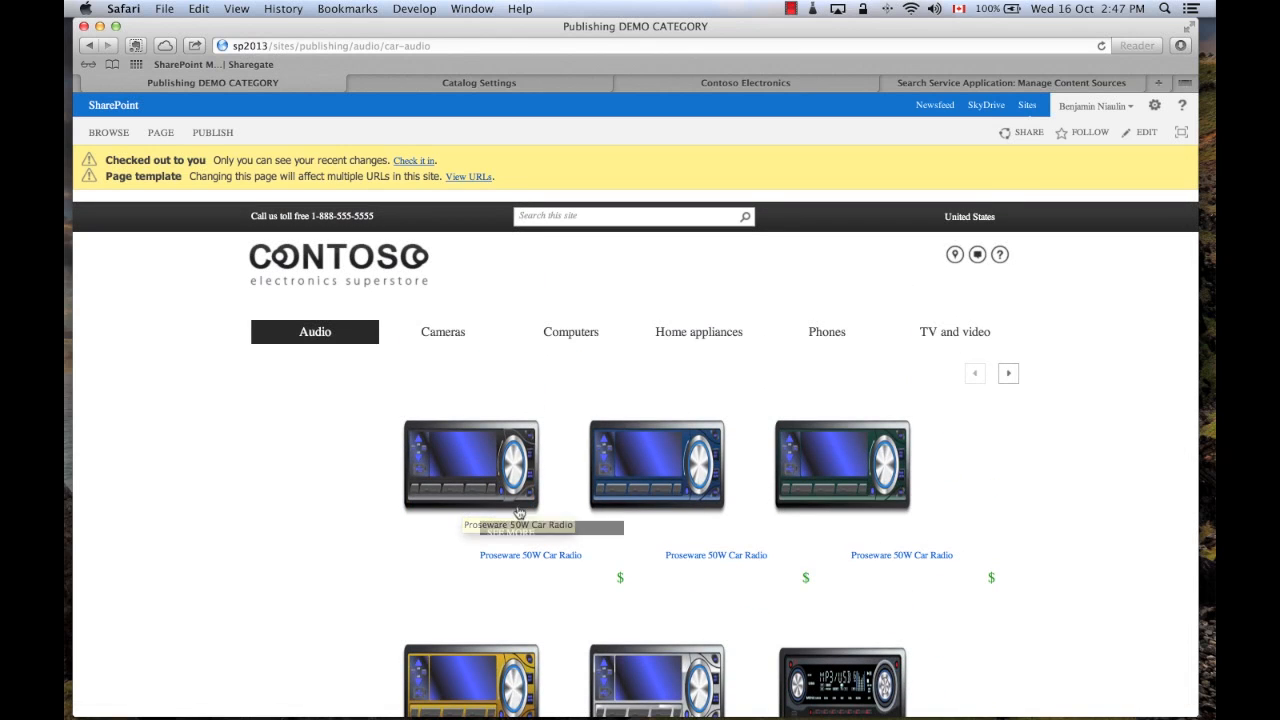
click(522, 520)
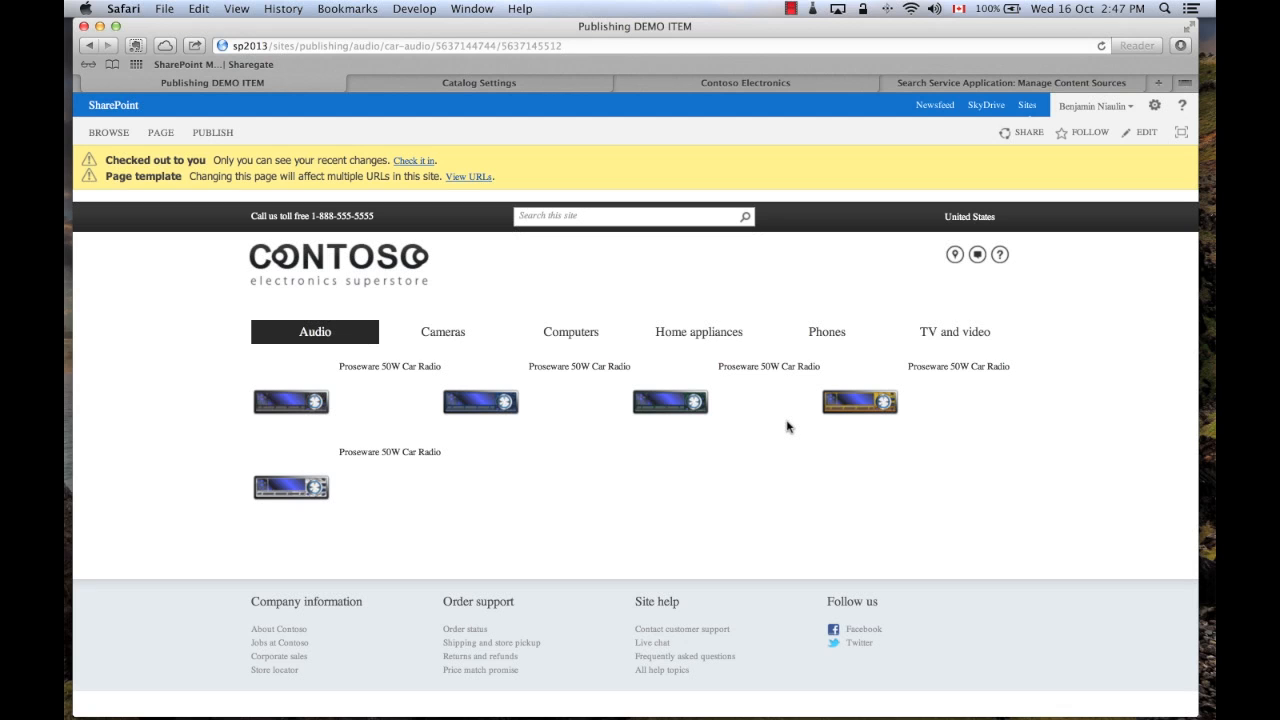
- Browse the Cameras page of the finished Contoso Electronics site, refine it by the color Silver and reload the page
click(688, 86)
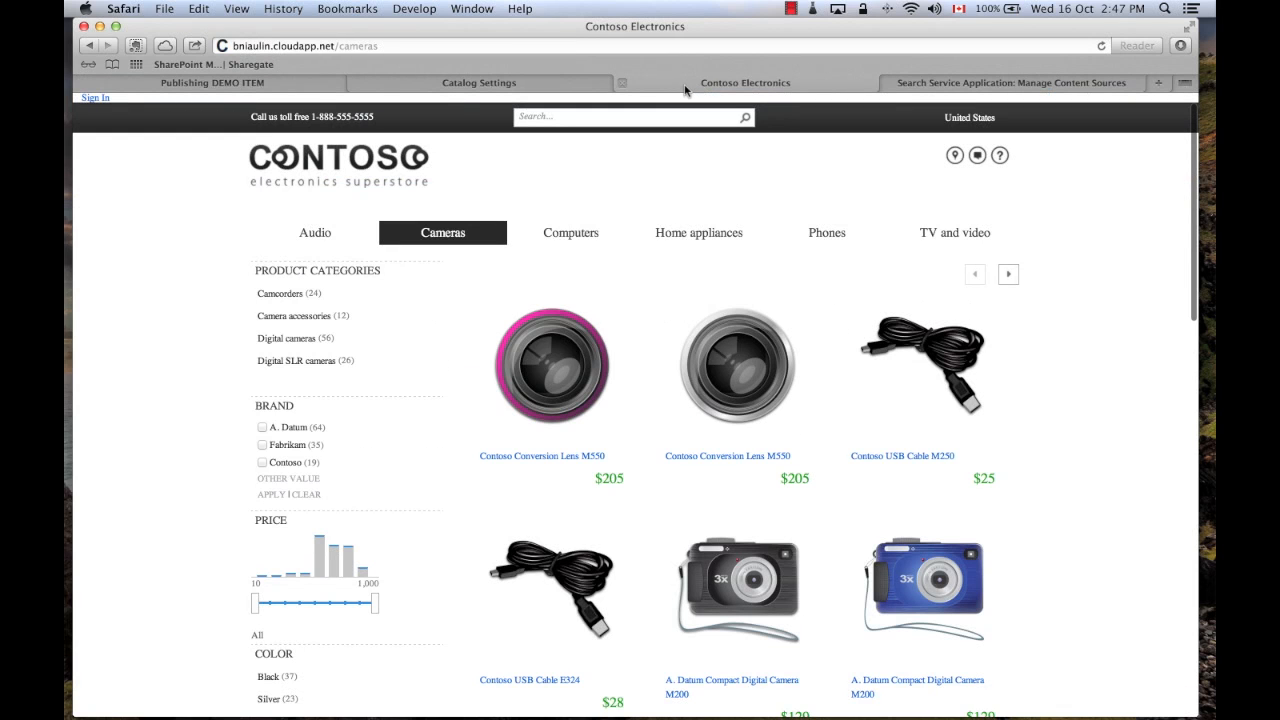
scroll(303, 370, down, 3)
scroll(303, 370, down, 5)
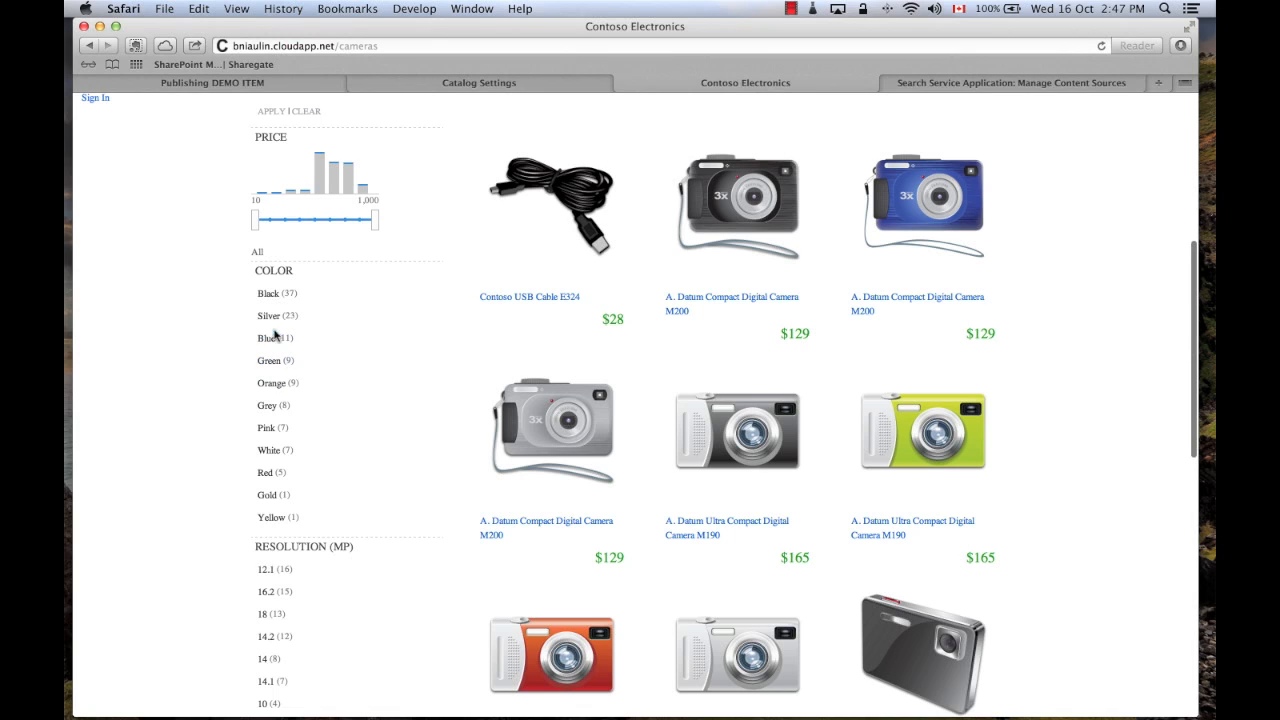
click(270, 316)
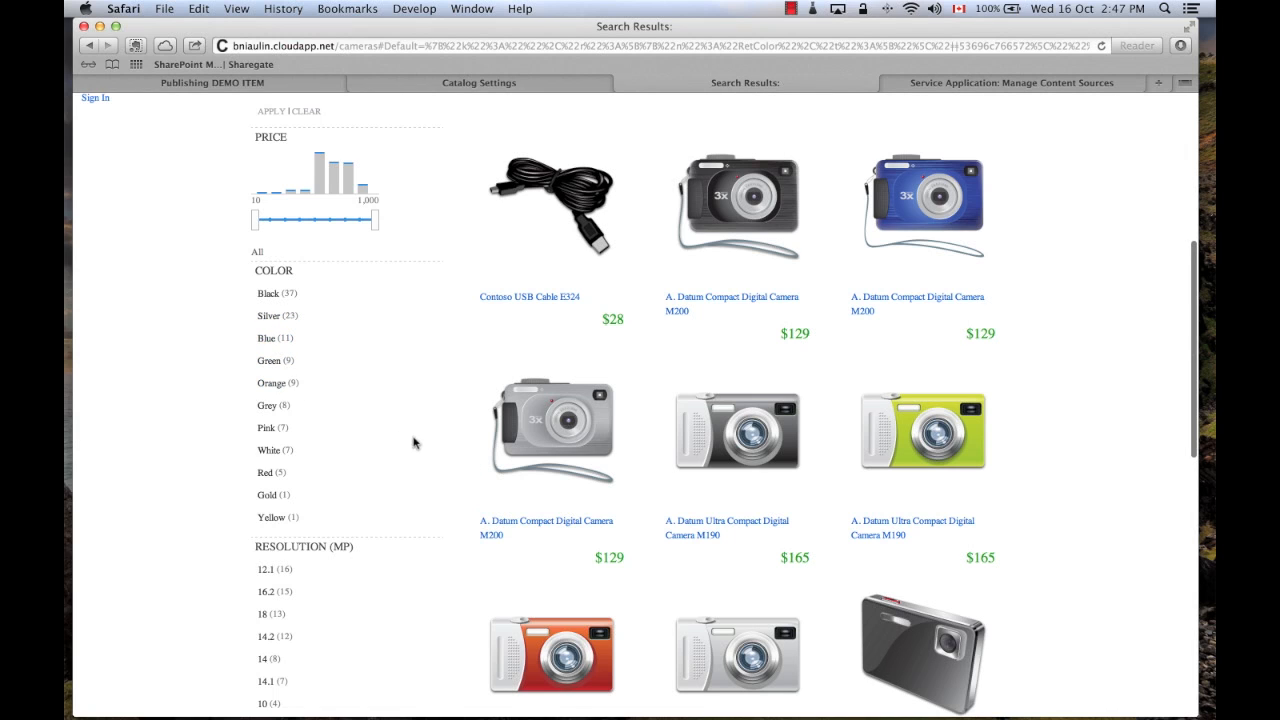
scroll(483, 460, up, 5)
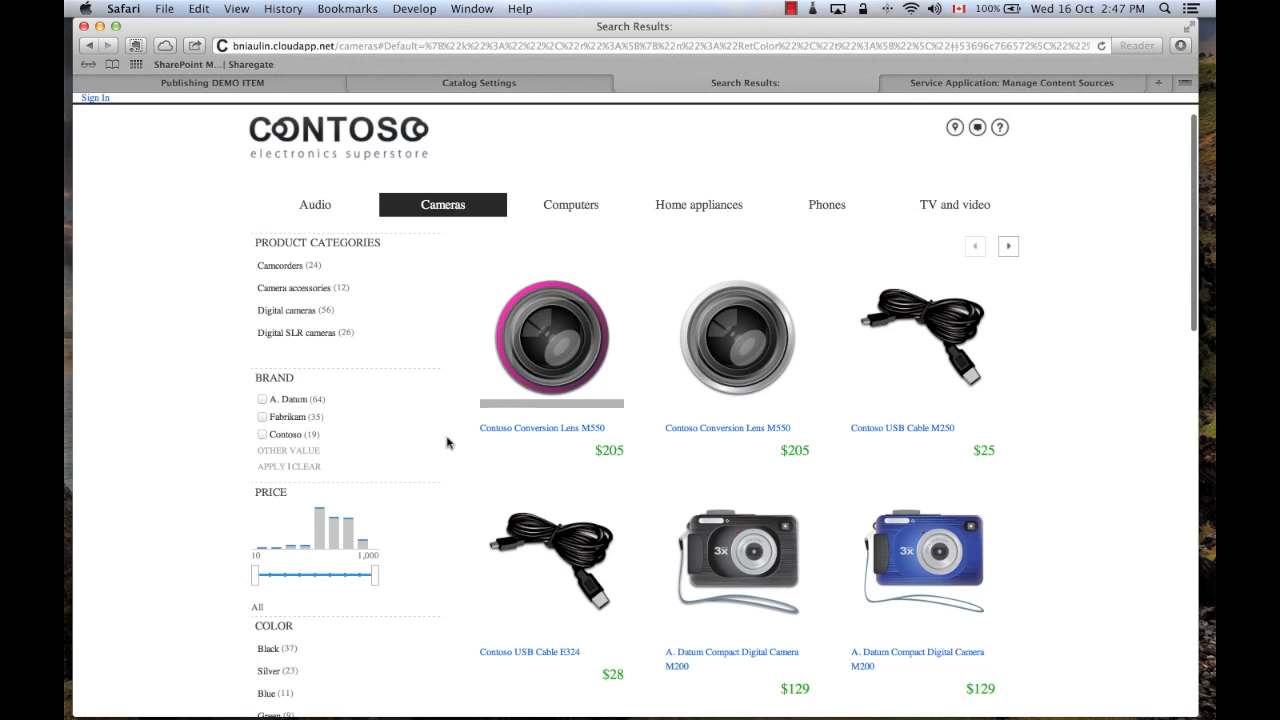
scroll(418, 440, down, 6)
key(super+r)
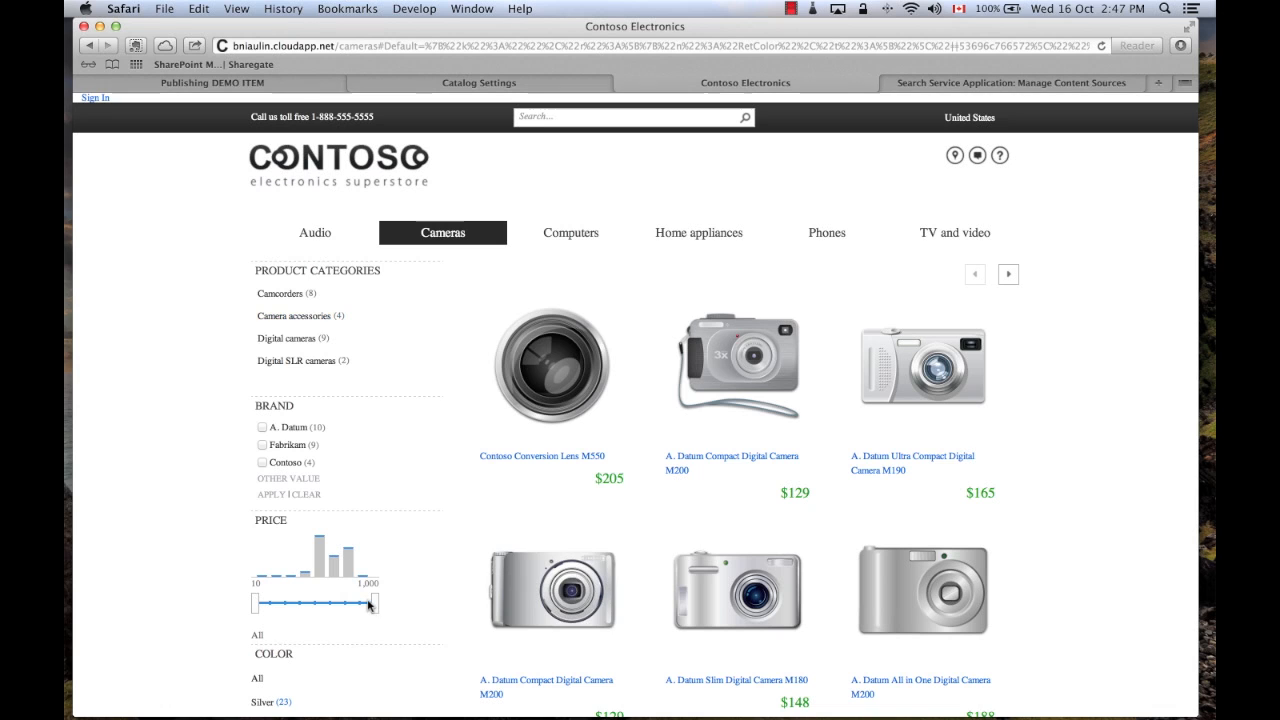
- Refine the silver cameras to a resolution of 18 MP, review the matching products and open the Audio category
scroll(333, 485, down, 6)
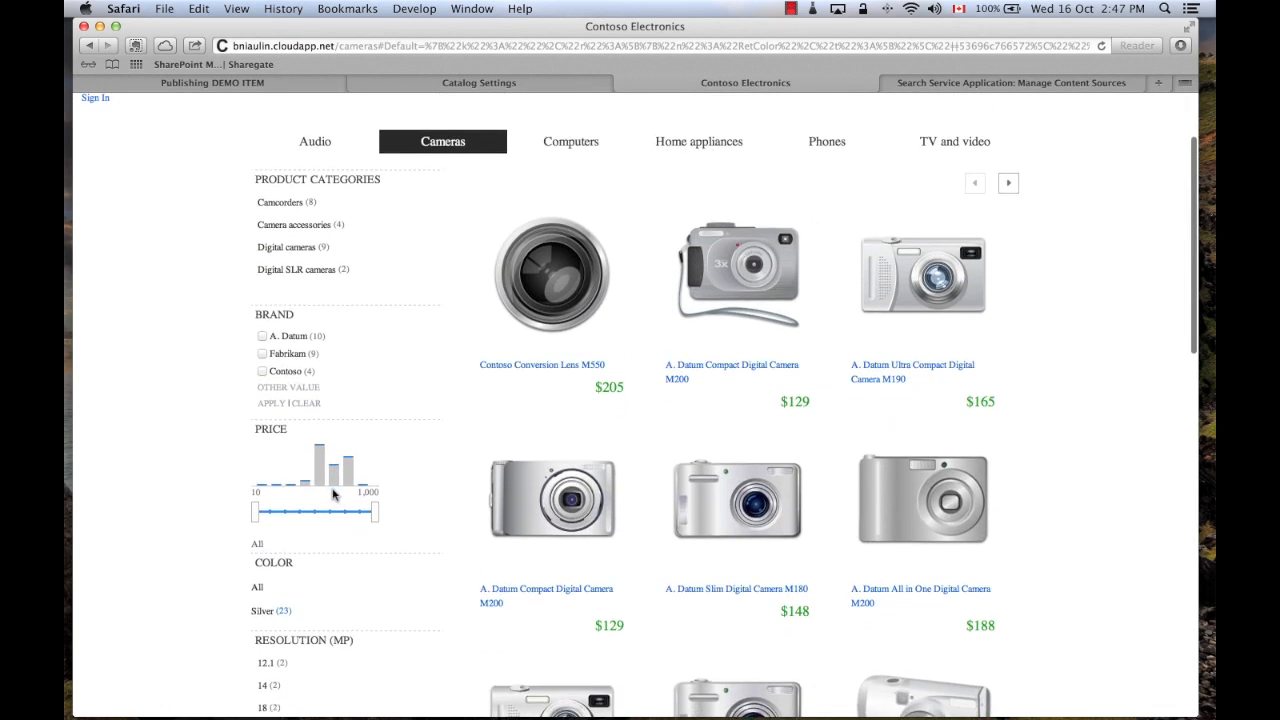
scroll(300, 475, down, 5)
scroll(329, 471, up, 4)
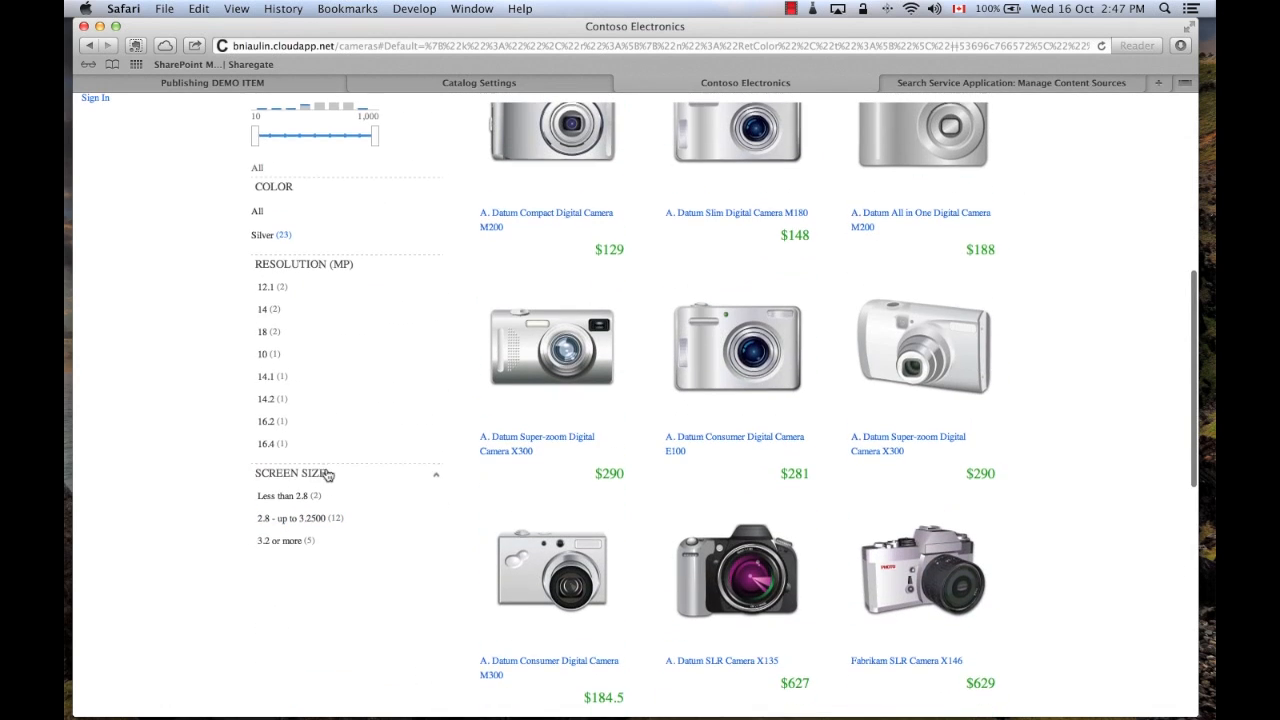
click(267, 333)
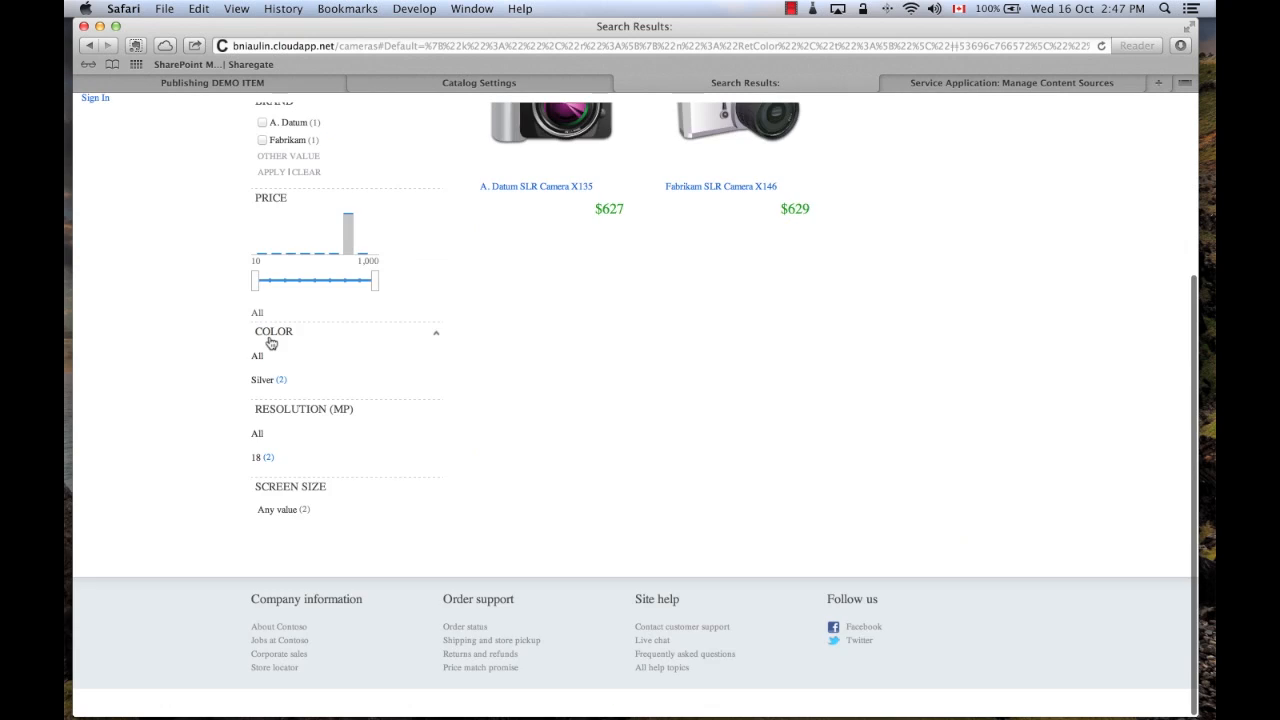
scroll(600, 415, up, 3)
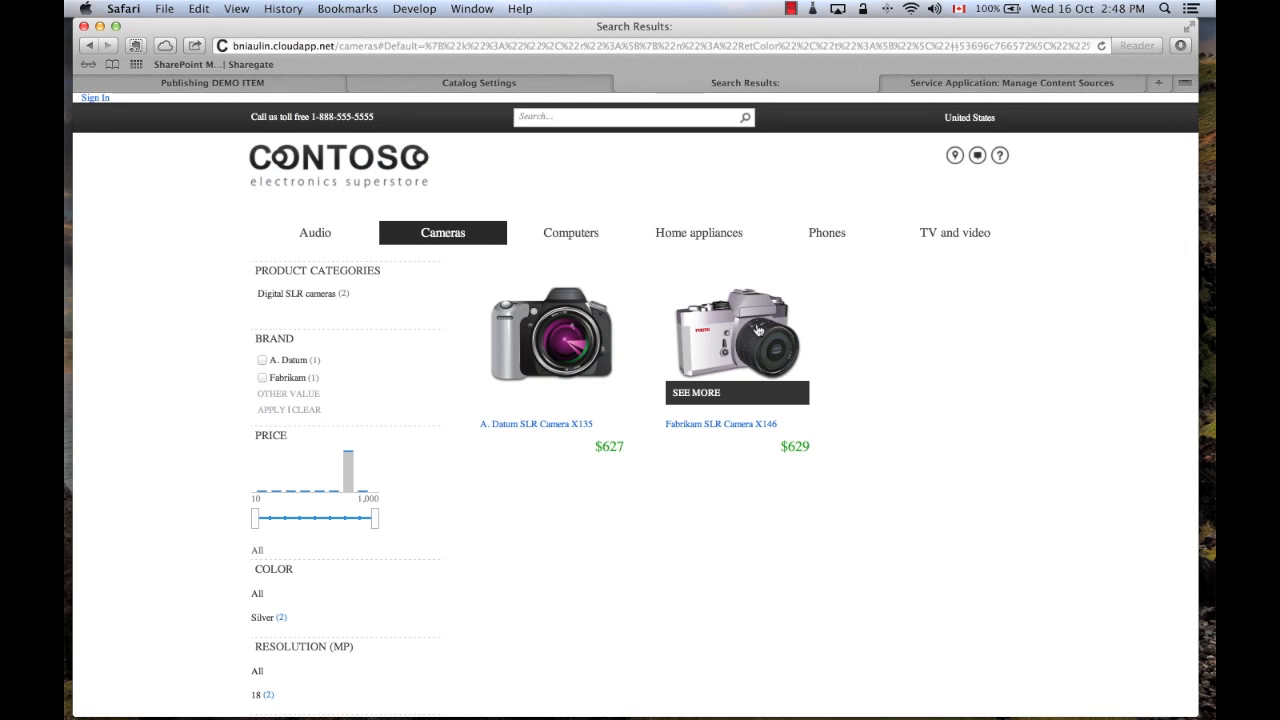
click(343, 231)
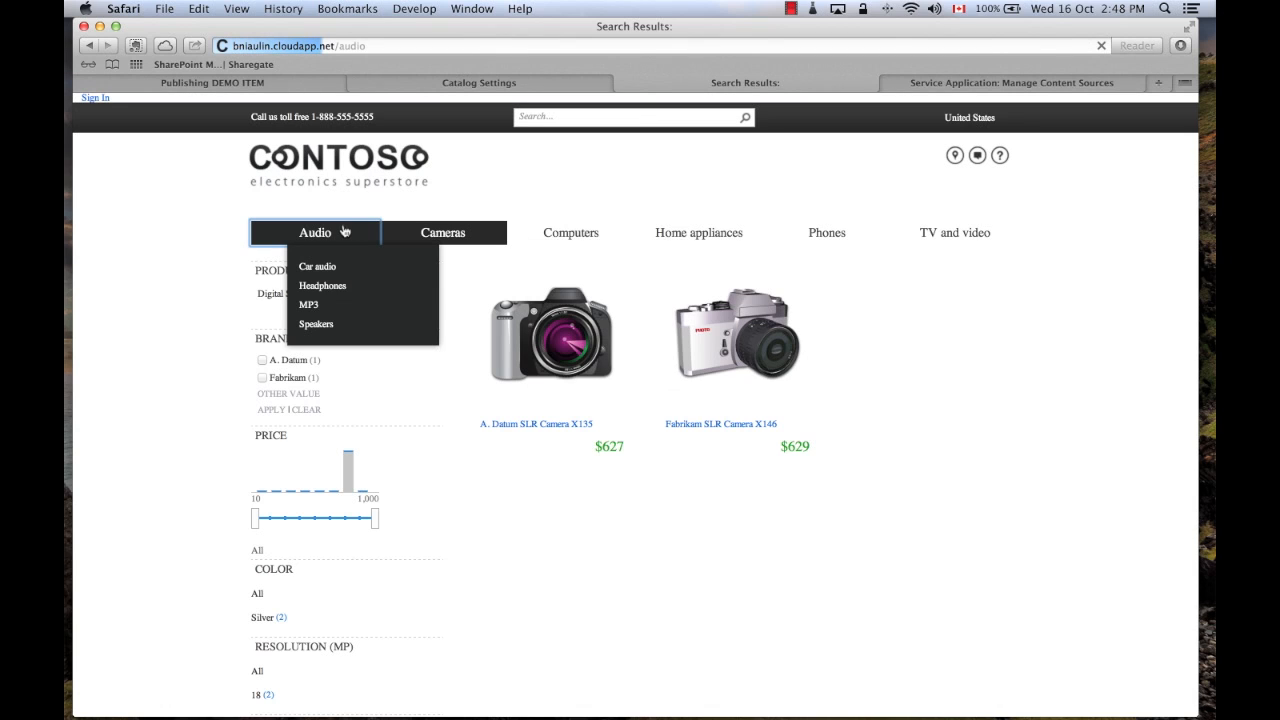
- Open the Term Store Management Tool from the Catalog site's settings
click(255, 84)
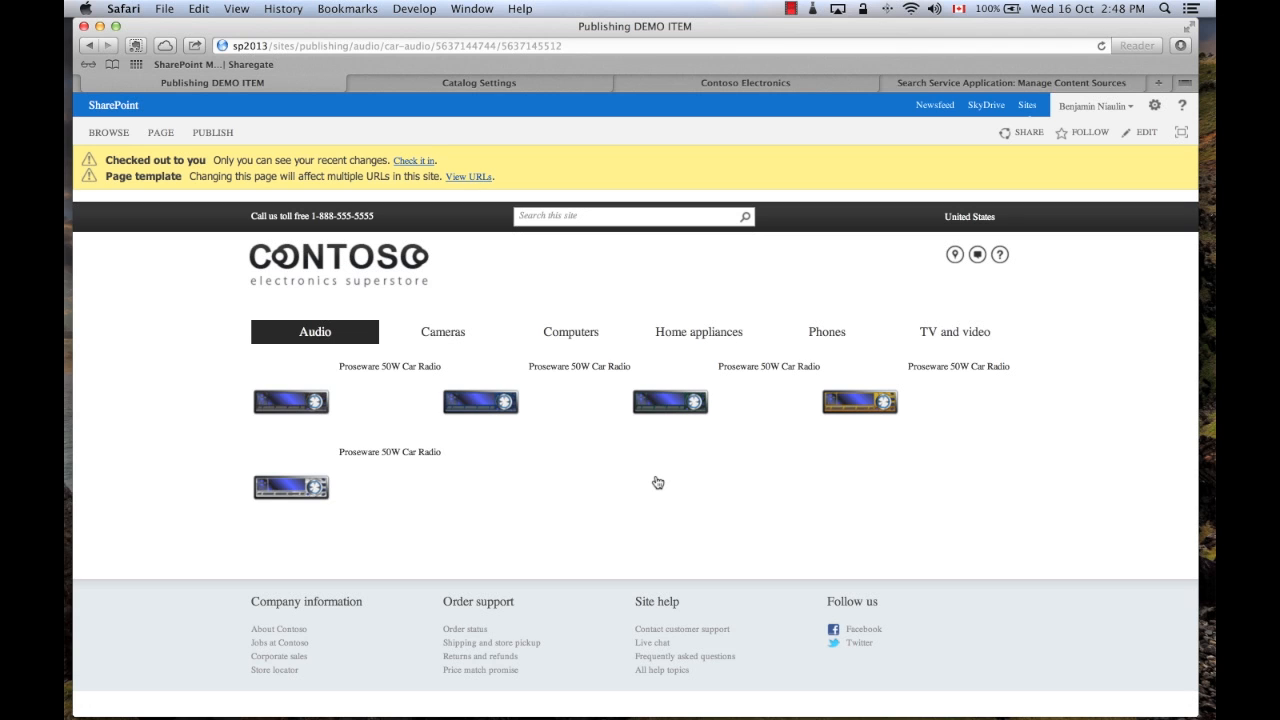
click(478, 83)
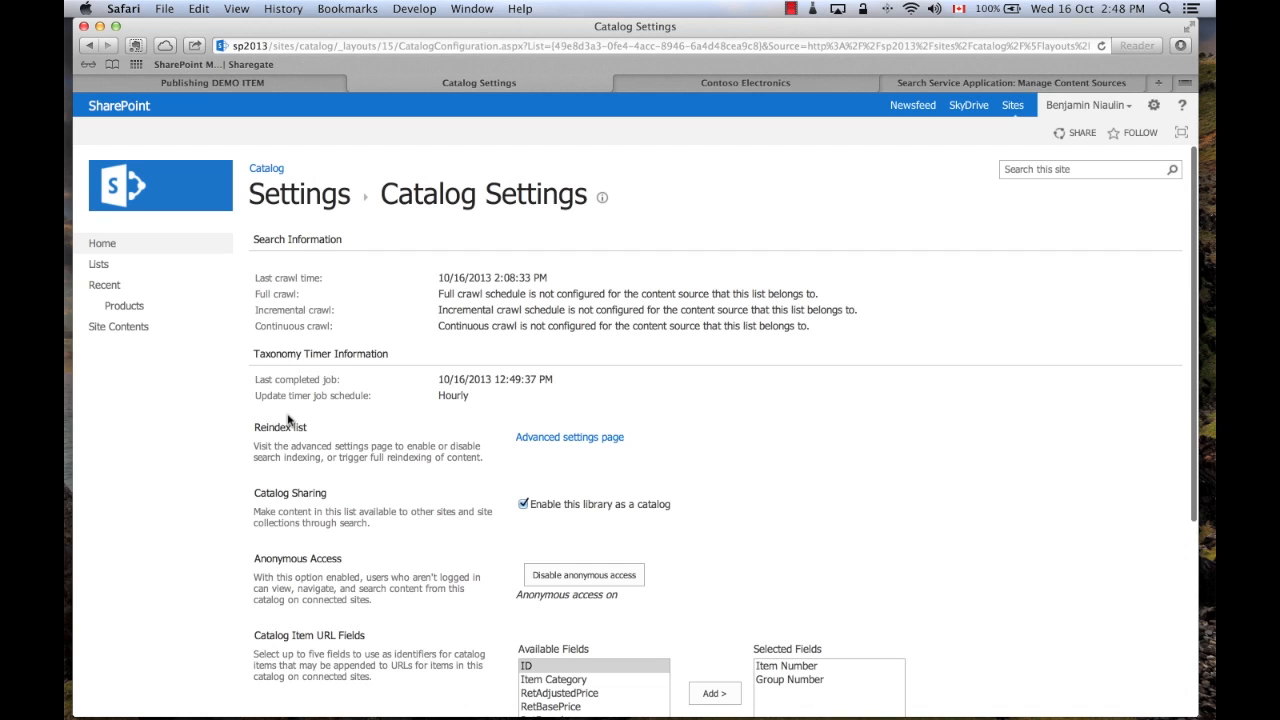
click(1155, 105)
click(1088, 423)
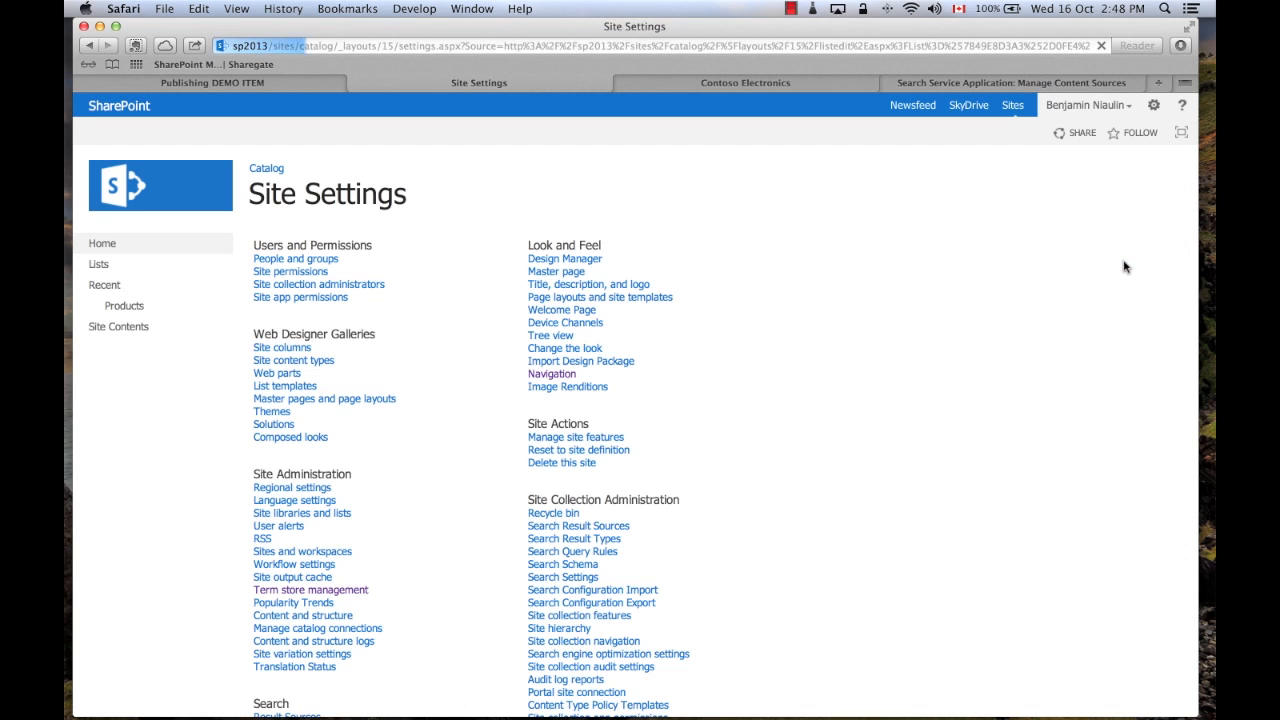
click(352, 591)
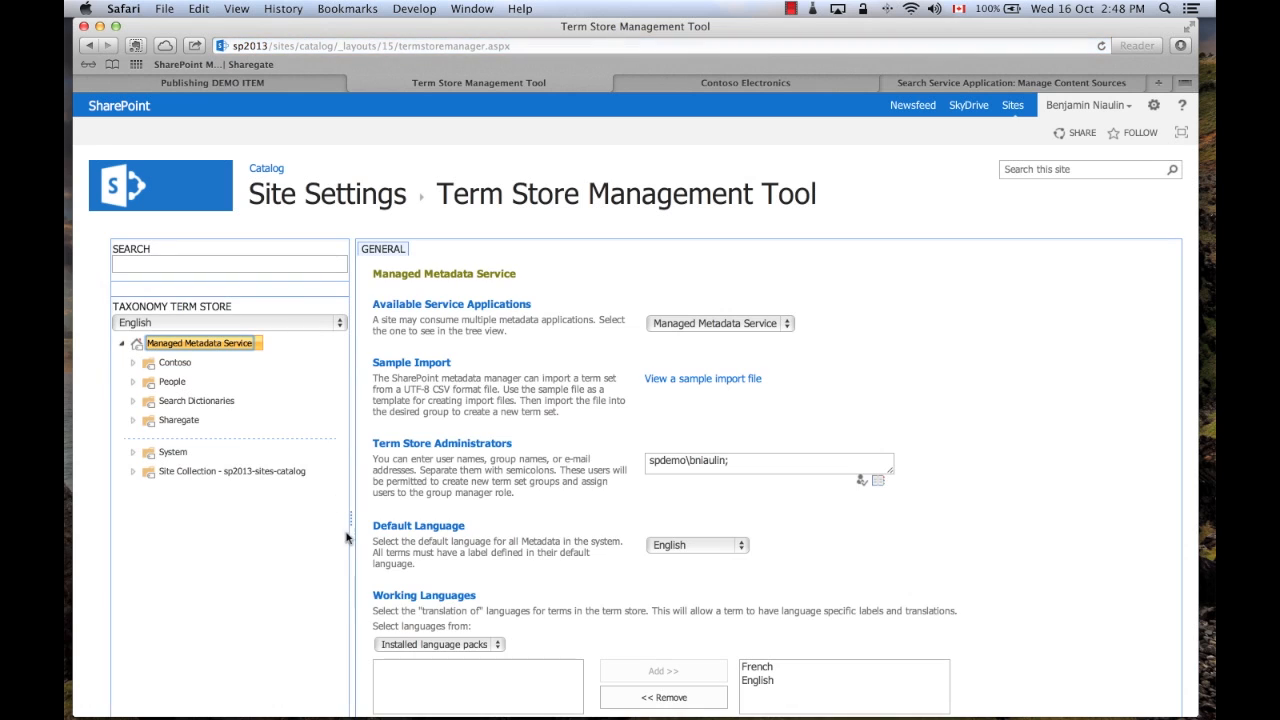
- Expand the Contoso group's Product Hierarchy term set down to Electronics and view the Electronics term's navigation settings
click(134, 363)
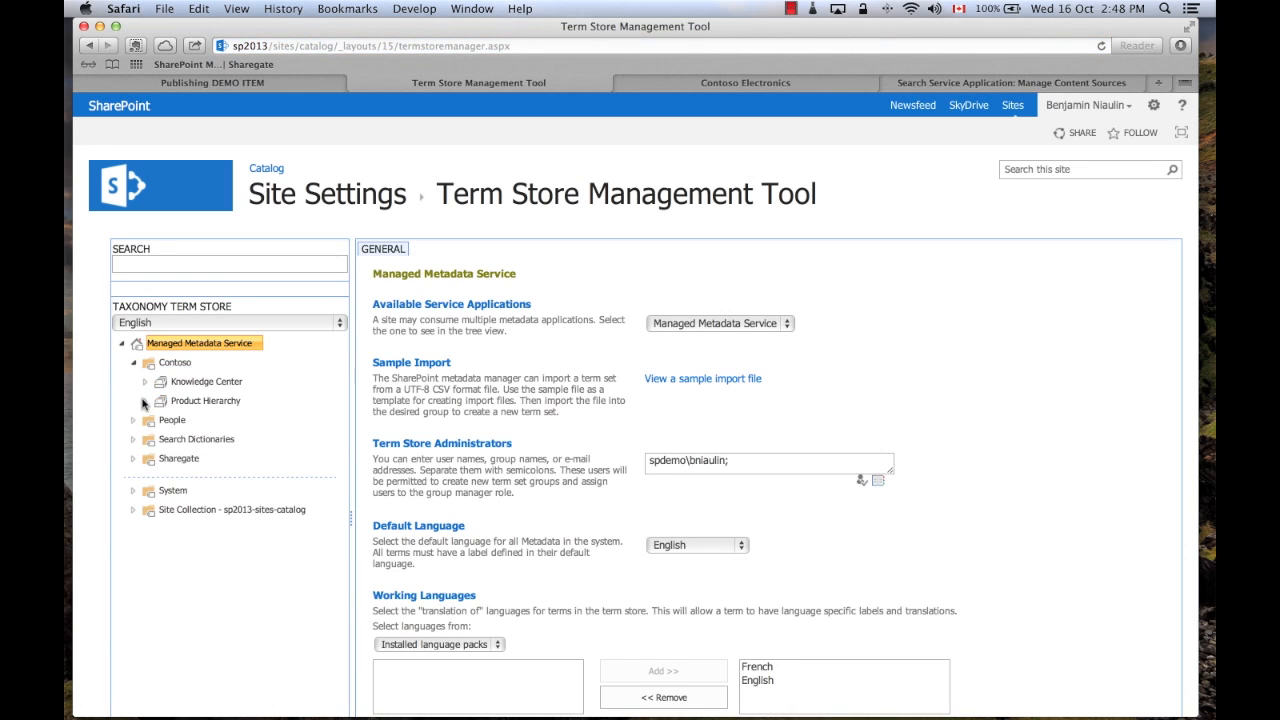
click(145, 401)
click(157, 420)
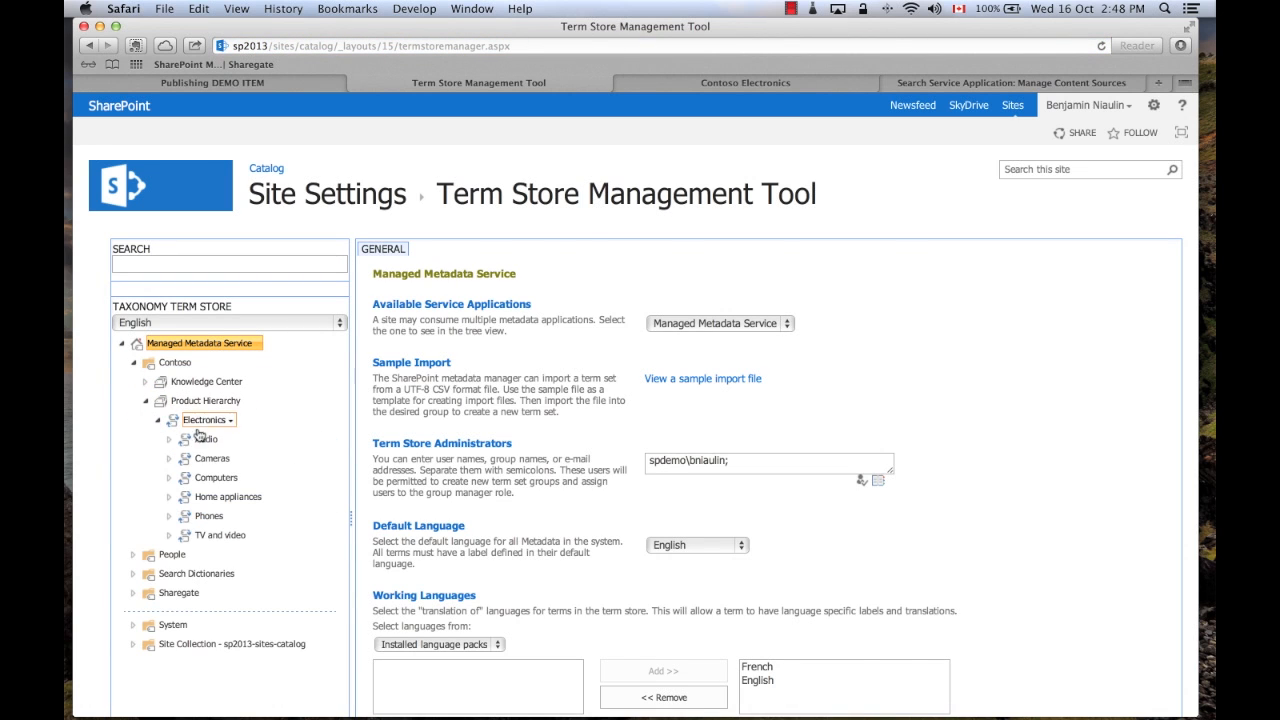
click(201, 421)
click(525, 250)
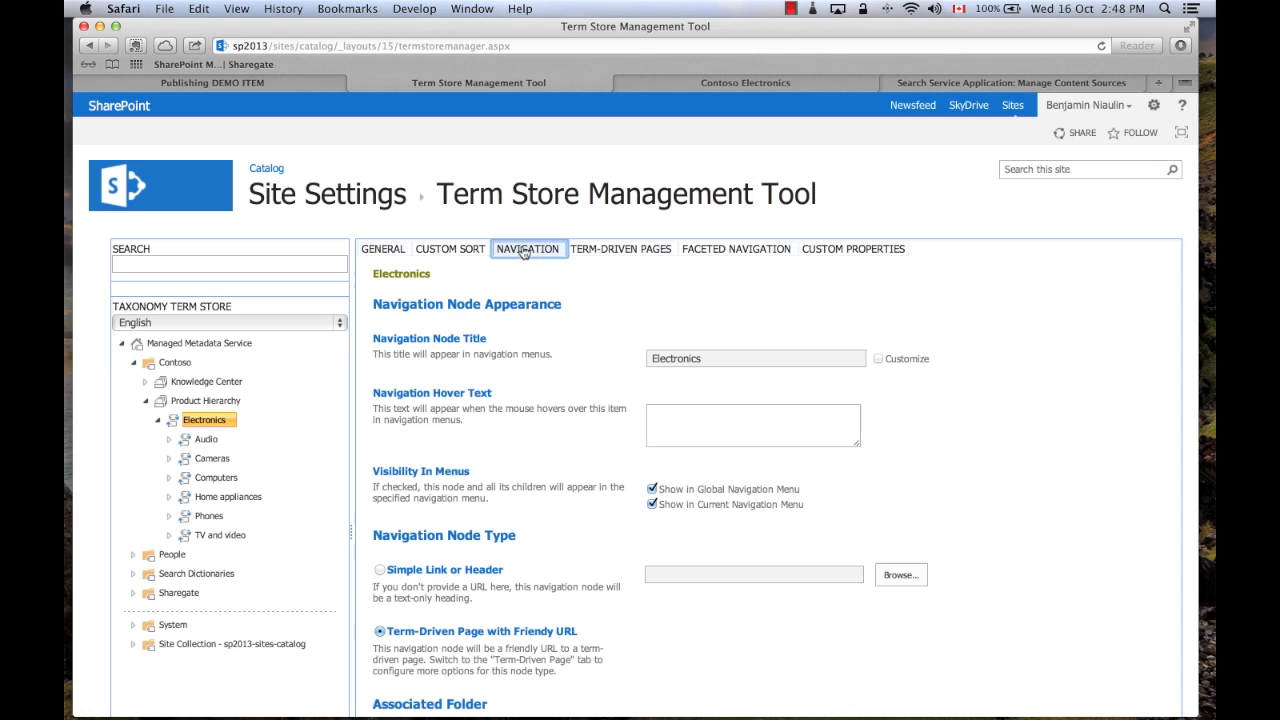
- Examine the Product Hierarchy term set's intended use, switching Use this Term Set for Faceted Navigation off and on again
click(196, 401)
click(458, 250)
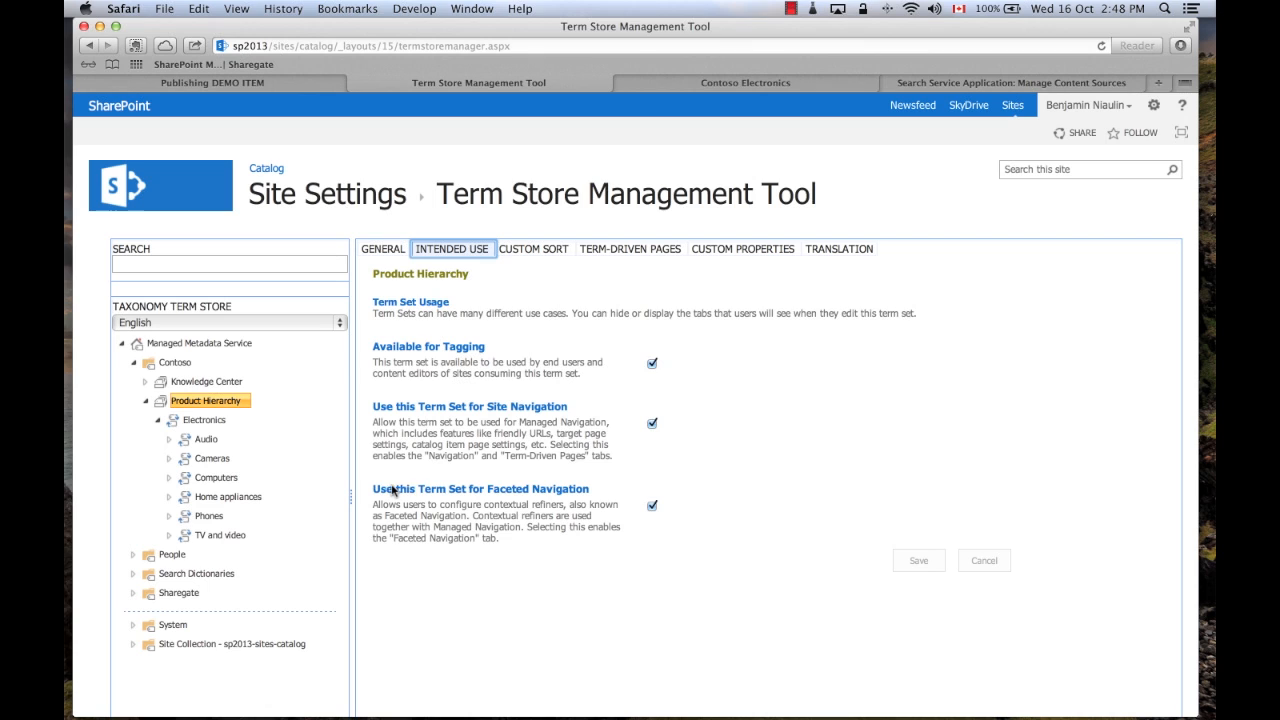
drag(373, 490, 587, 497)
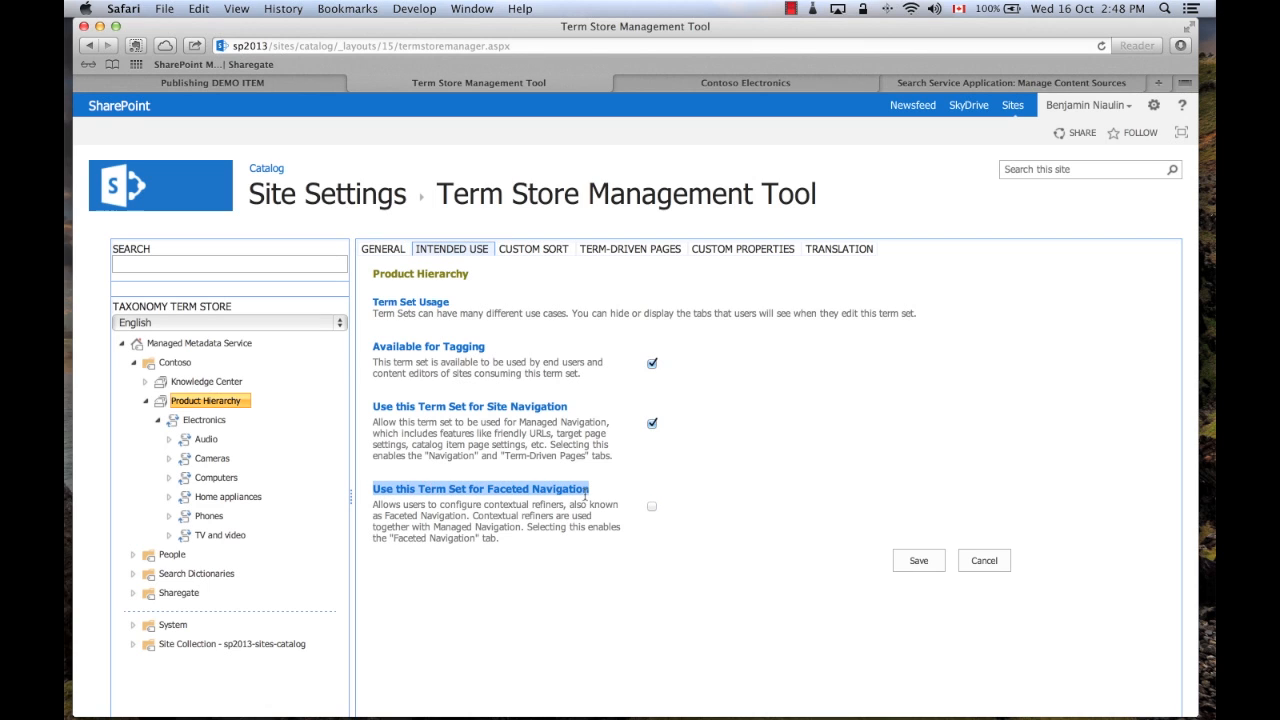
click(652, 506)
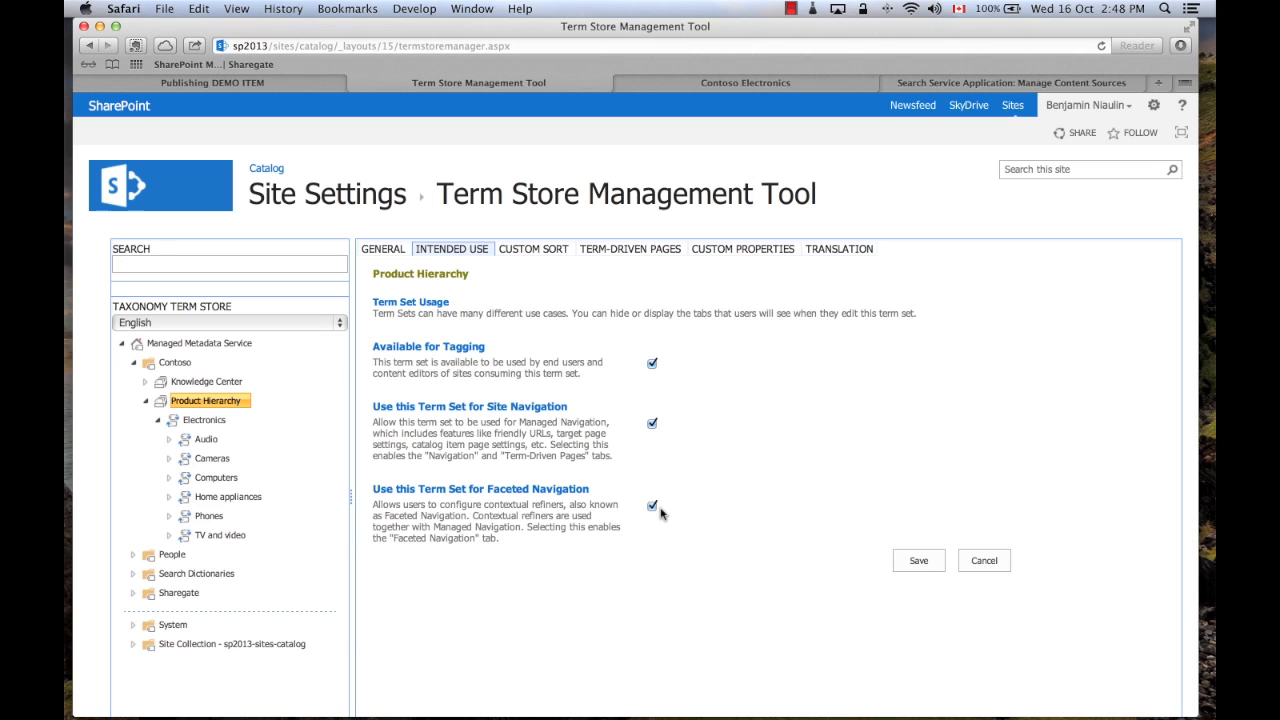
- Examine the Audio term's faceted navigation settings, including its refiner inheritance and the refiners assigned to it
click(199, 440)
click(761, 262)
click(745, 262)
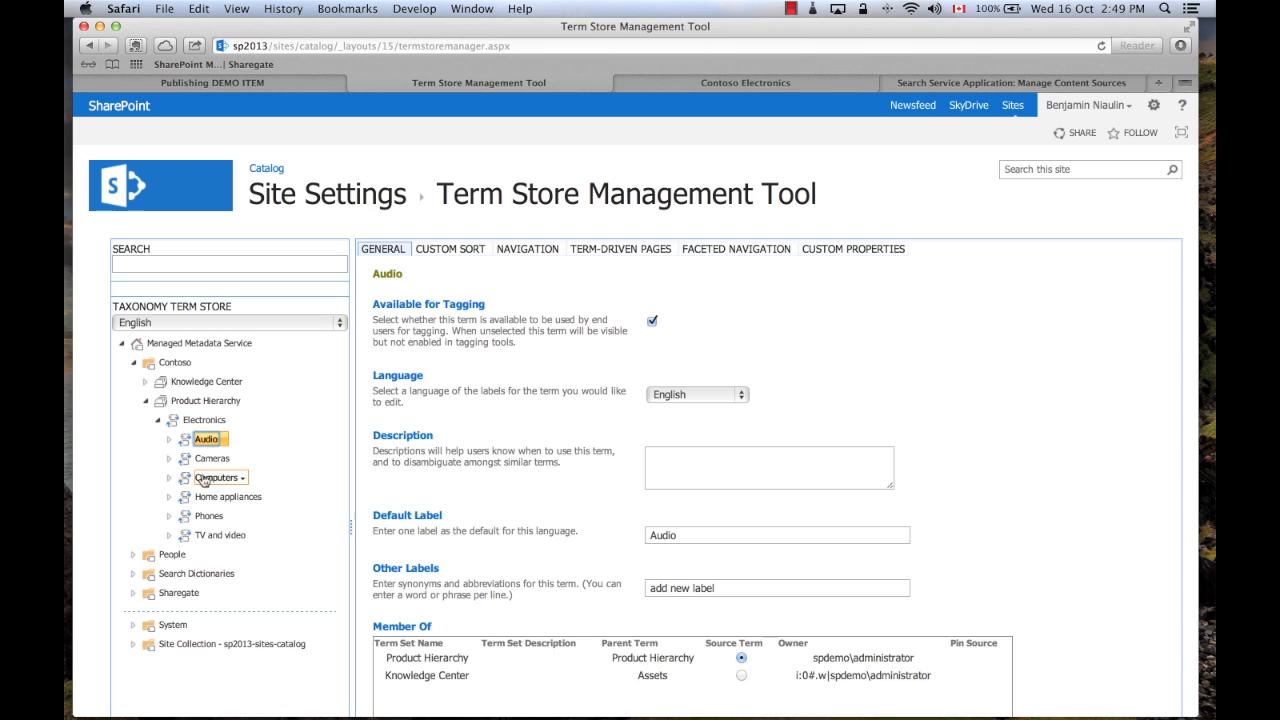
click(169, 440)
click(169, 440)
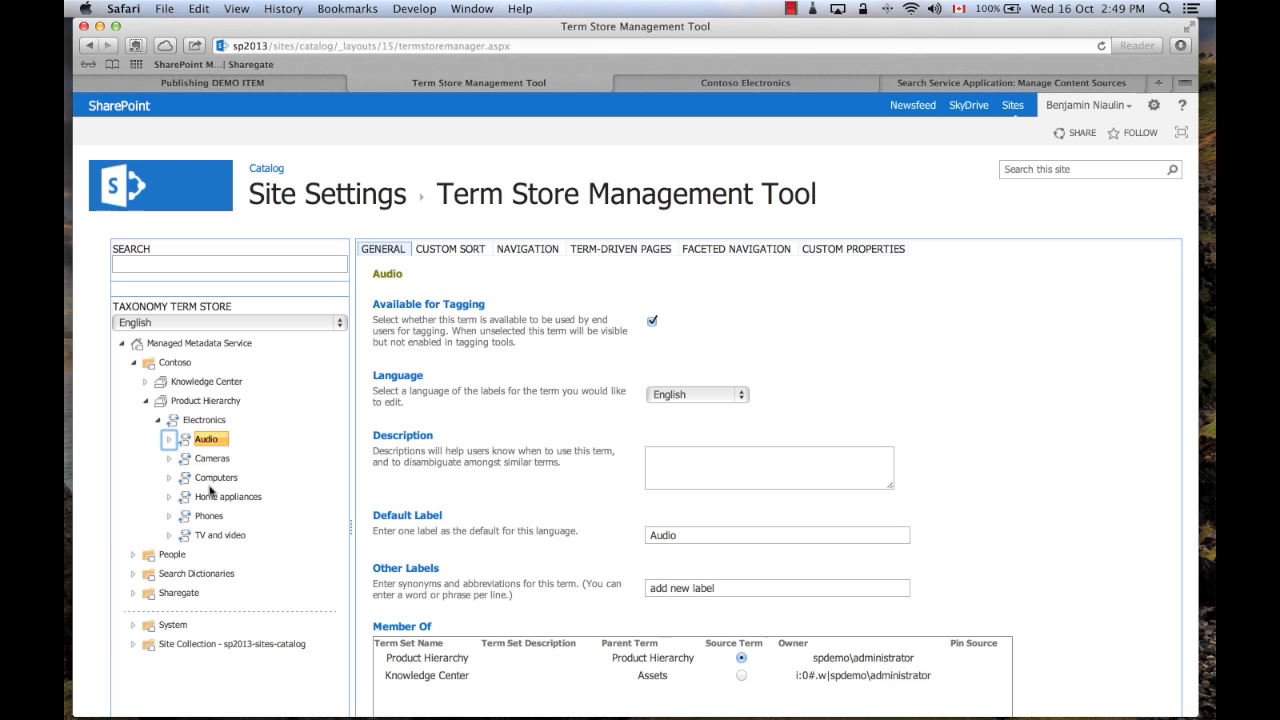
click(737, 251)
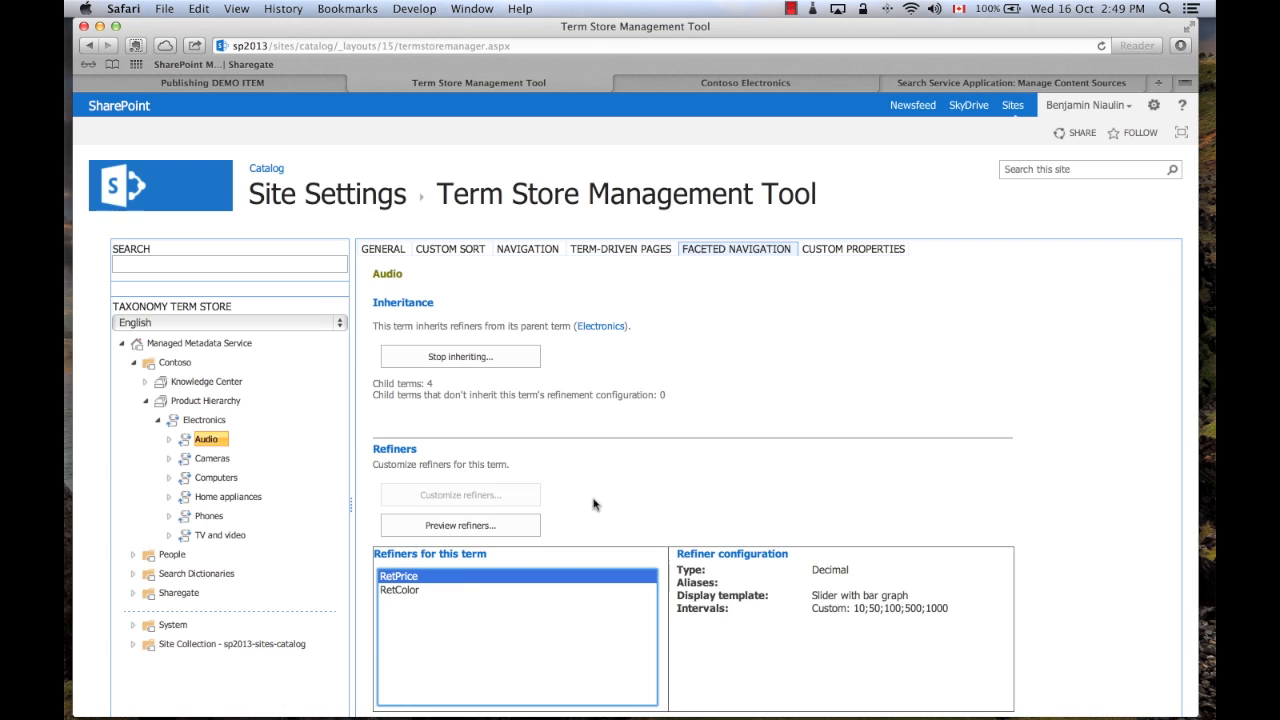
scroll(591, 490, down, 3)
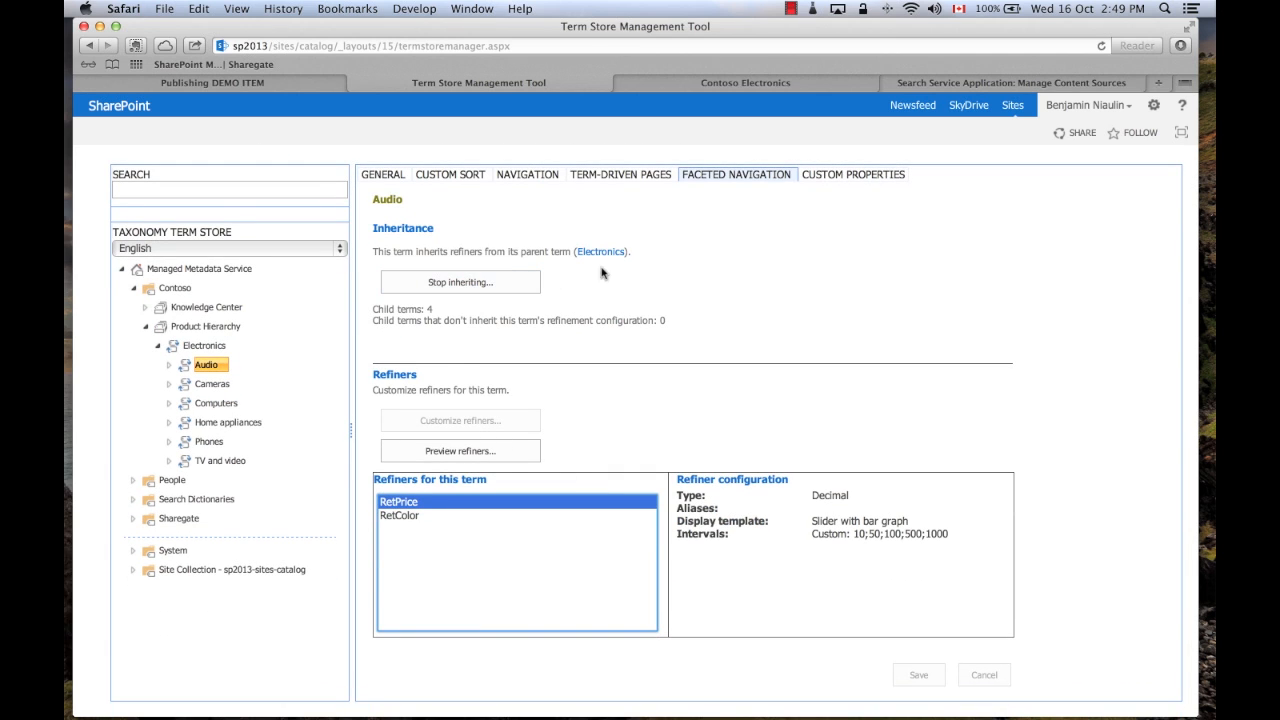
- Open the refiner customization for the Electronics term and look through its available refiners
click(200, 350)
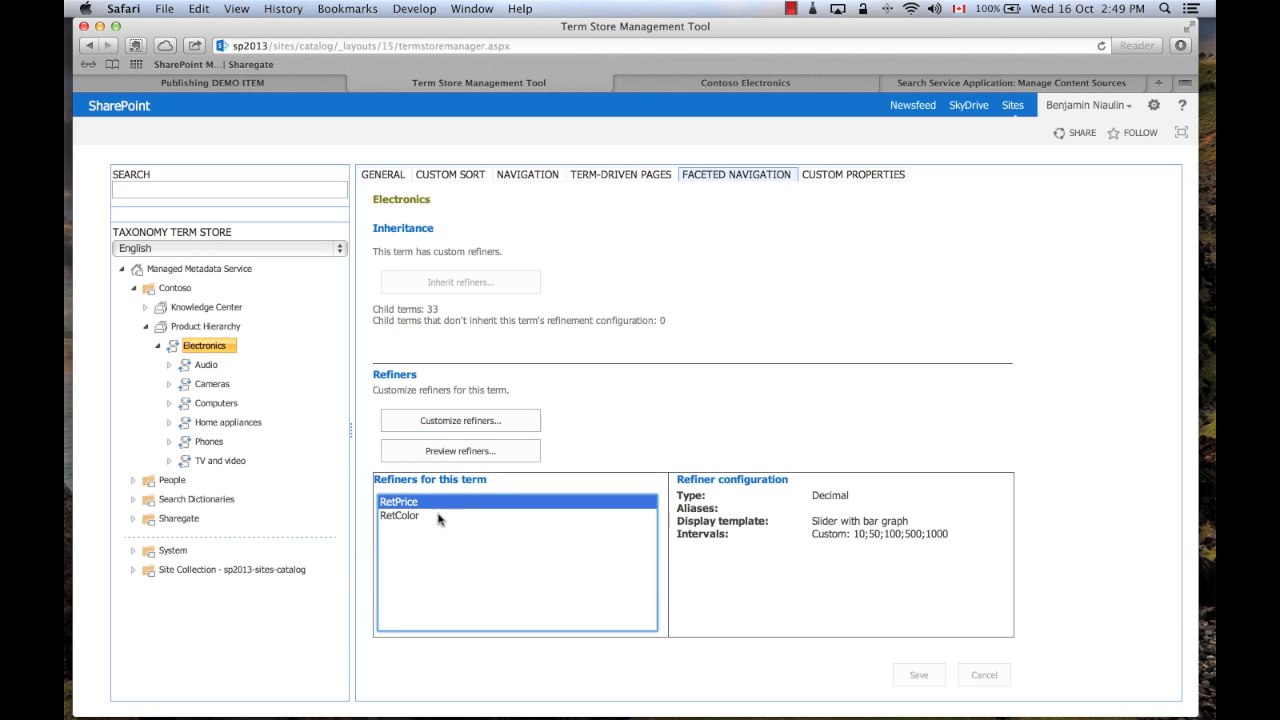
click(461, 427)
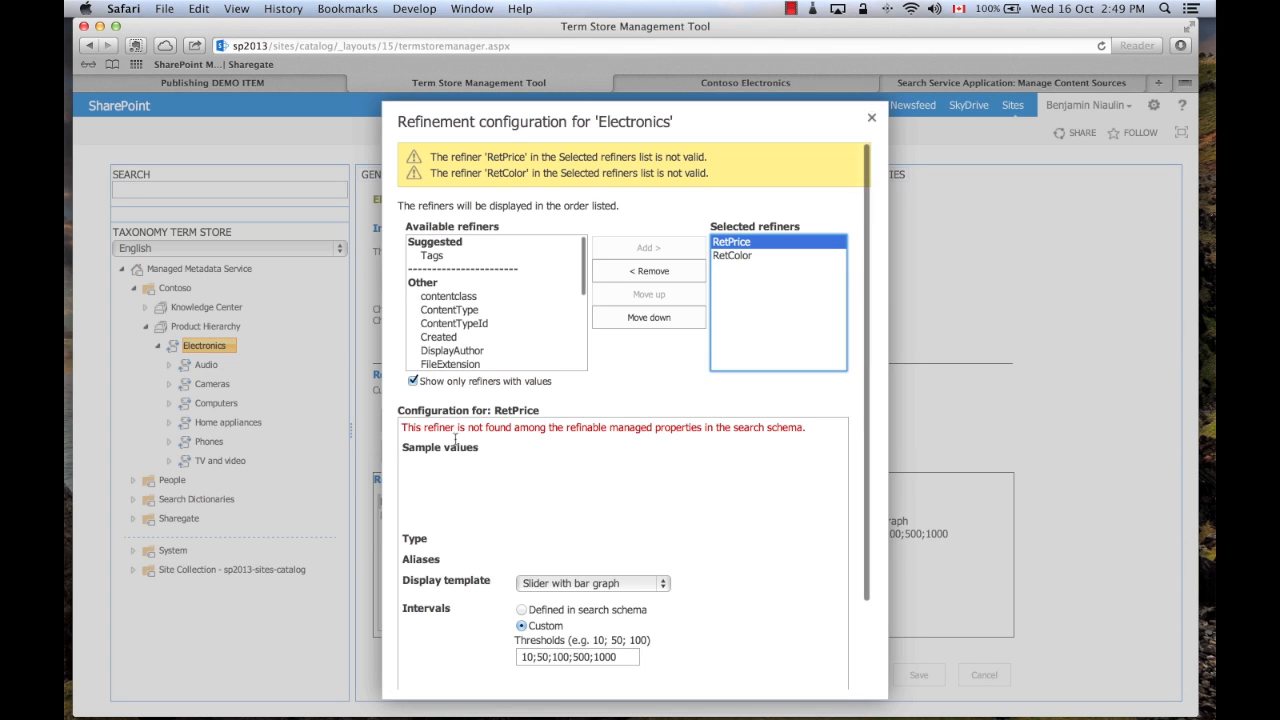
scroll(452, 292, down, 3)
scroll(452, 292, down, 3)
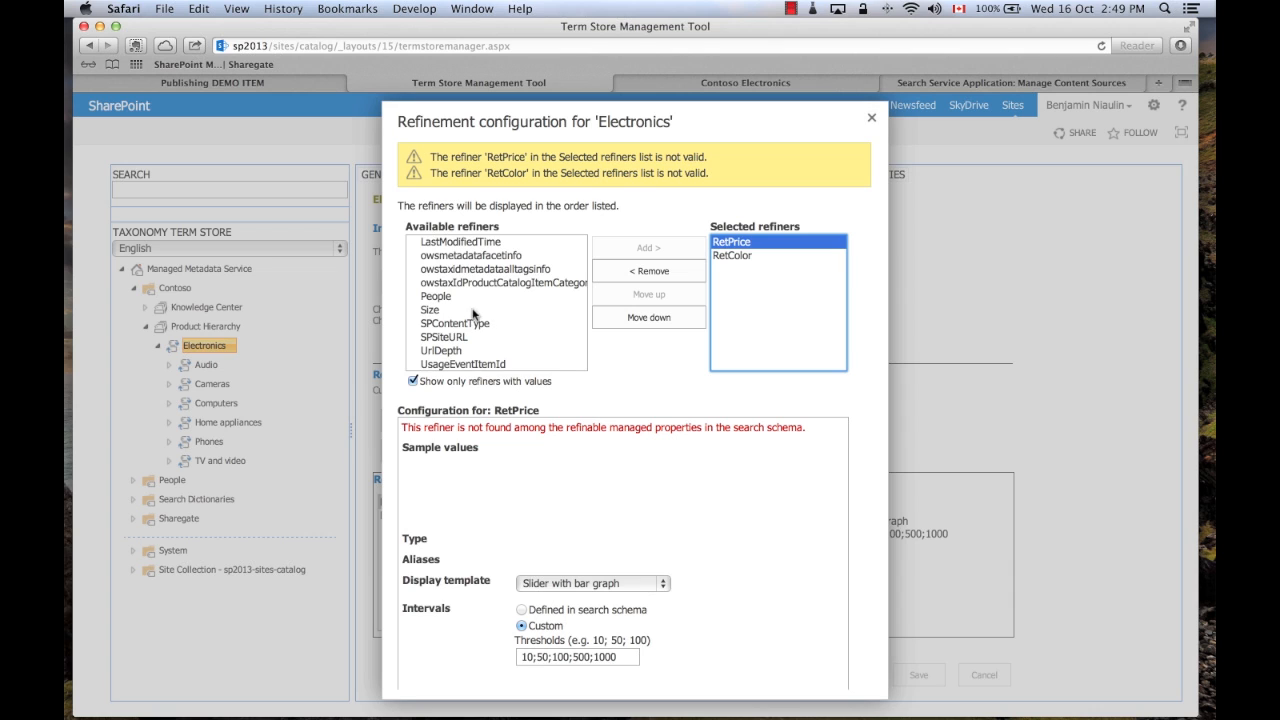
scroll(455, 330, up, 6)
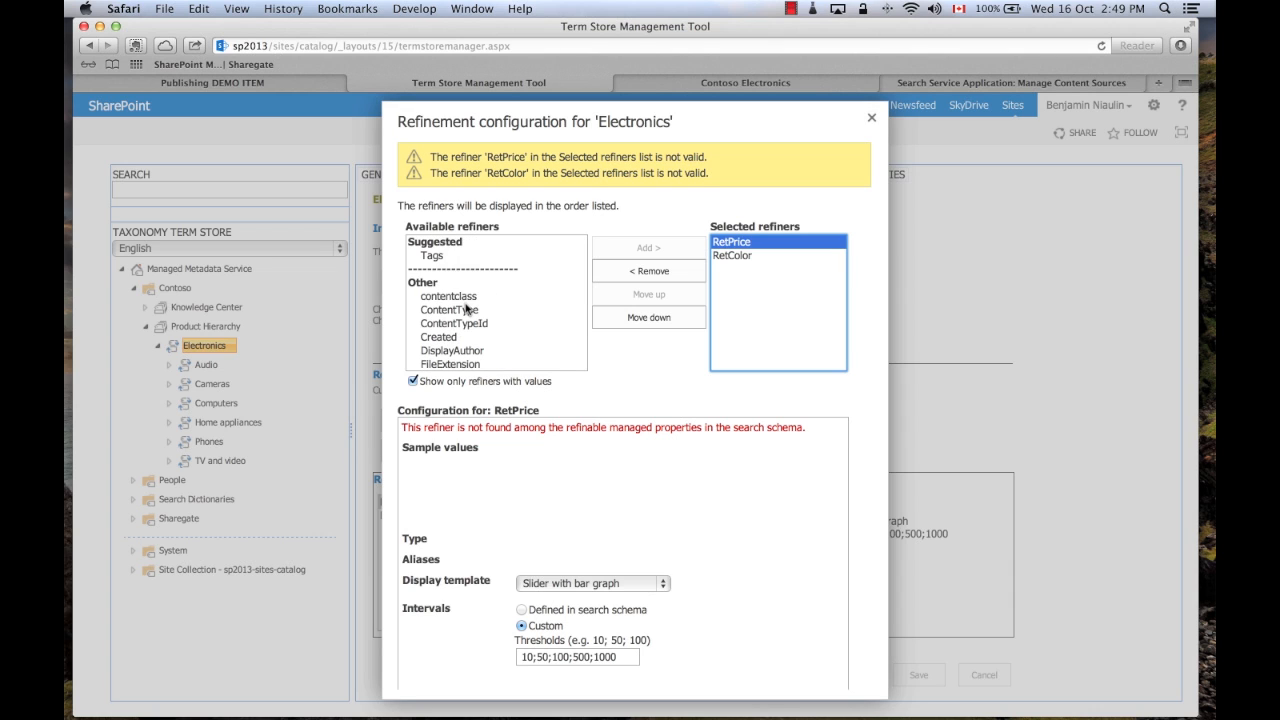
scroll(465, 305, down, 3)
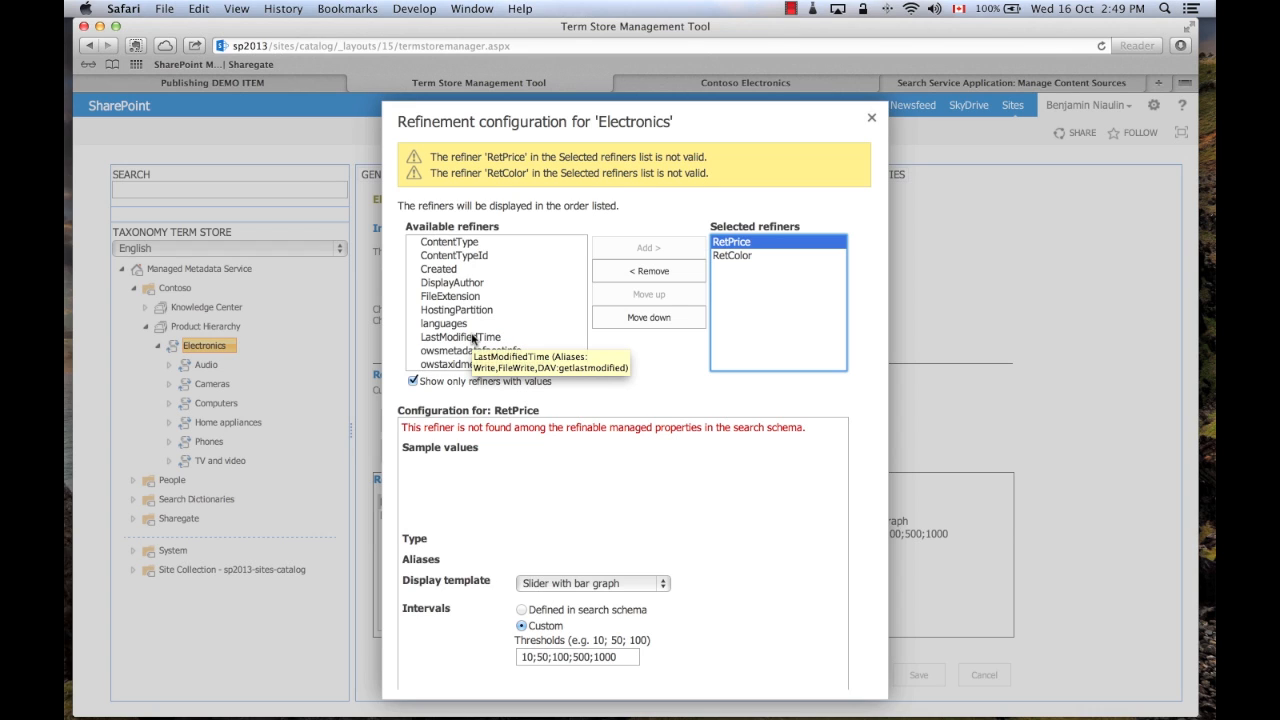
scroll(477, 300, down, 3)
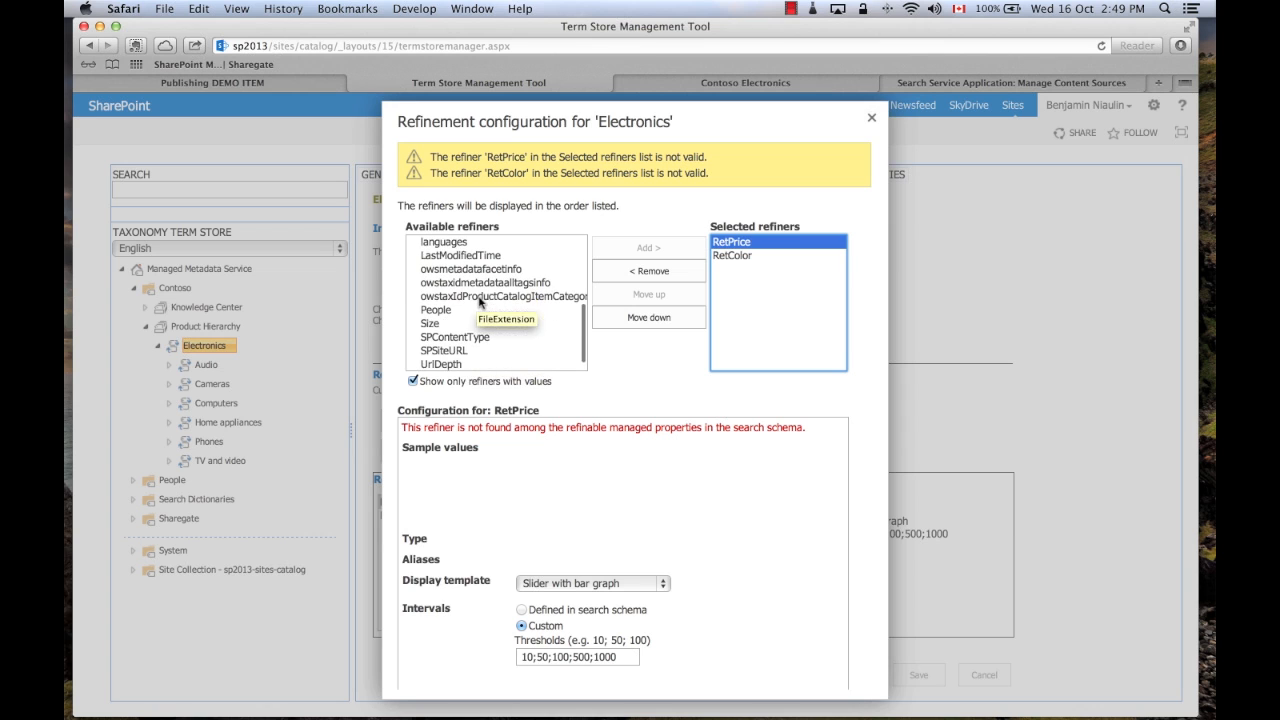
mouse_move(583, 700)
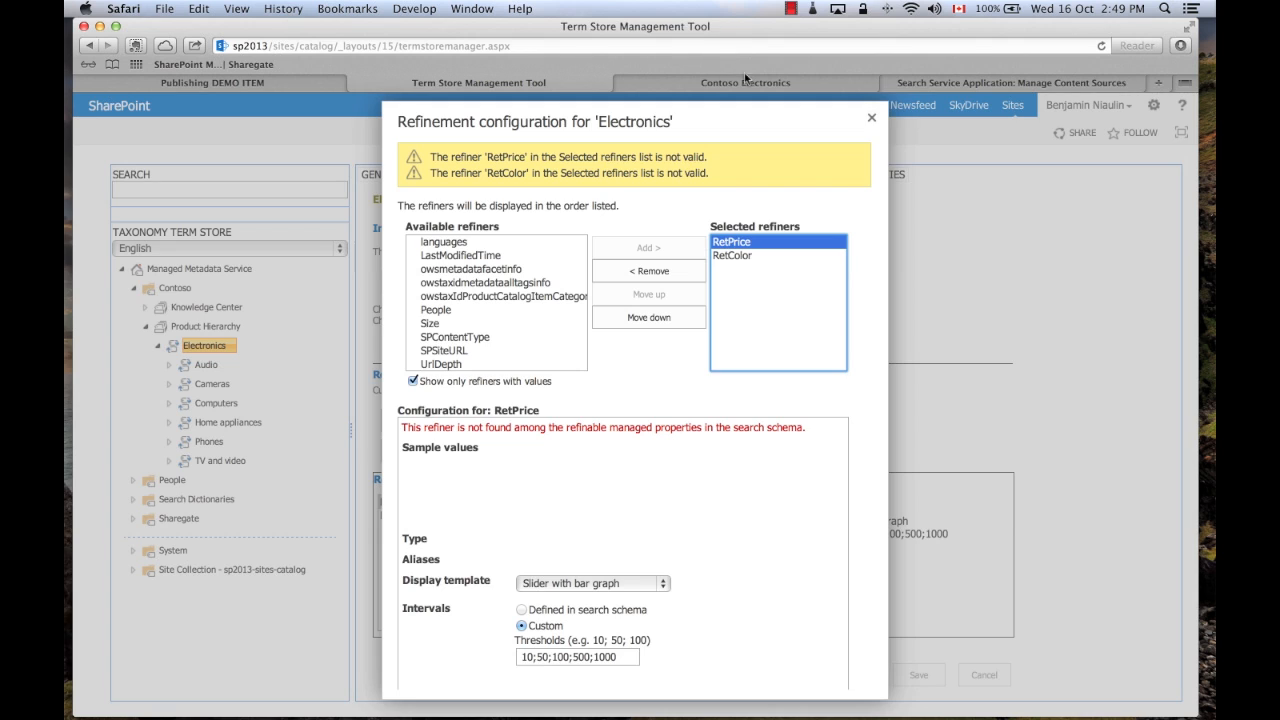
- Open the Search Service Application's search schema and filter the managed properties by product
click(888, 82)
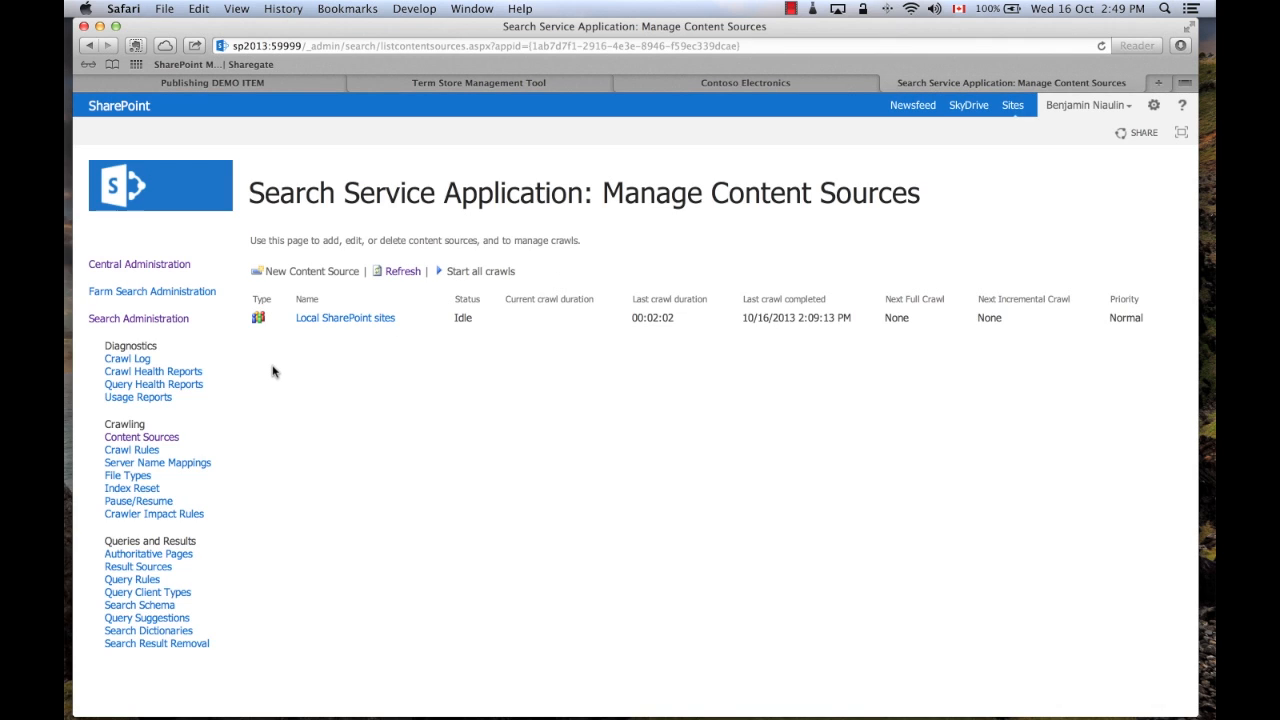
click(150, 606)
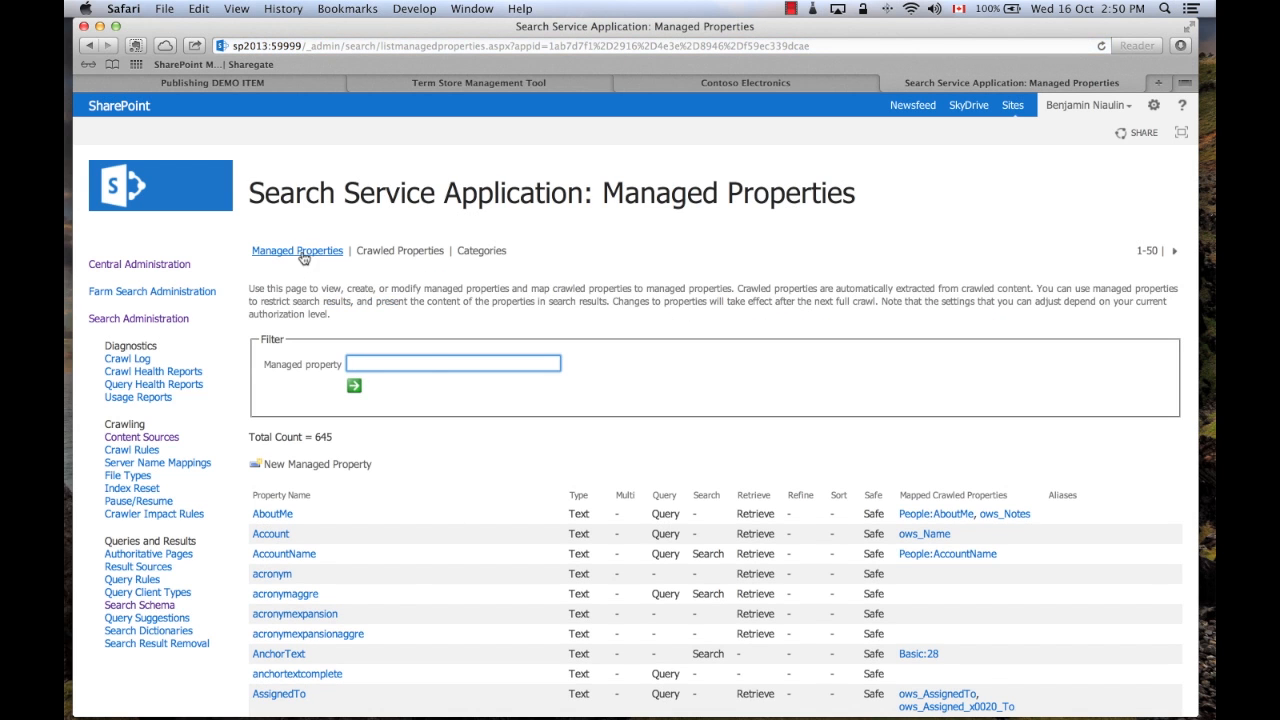
click(290, 255)
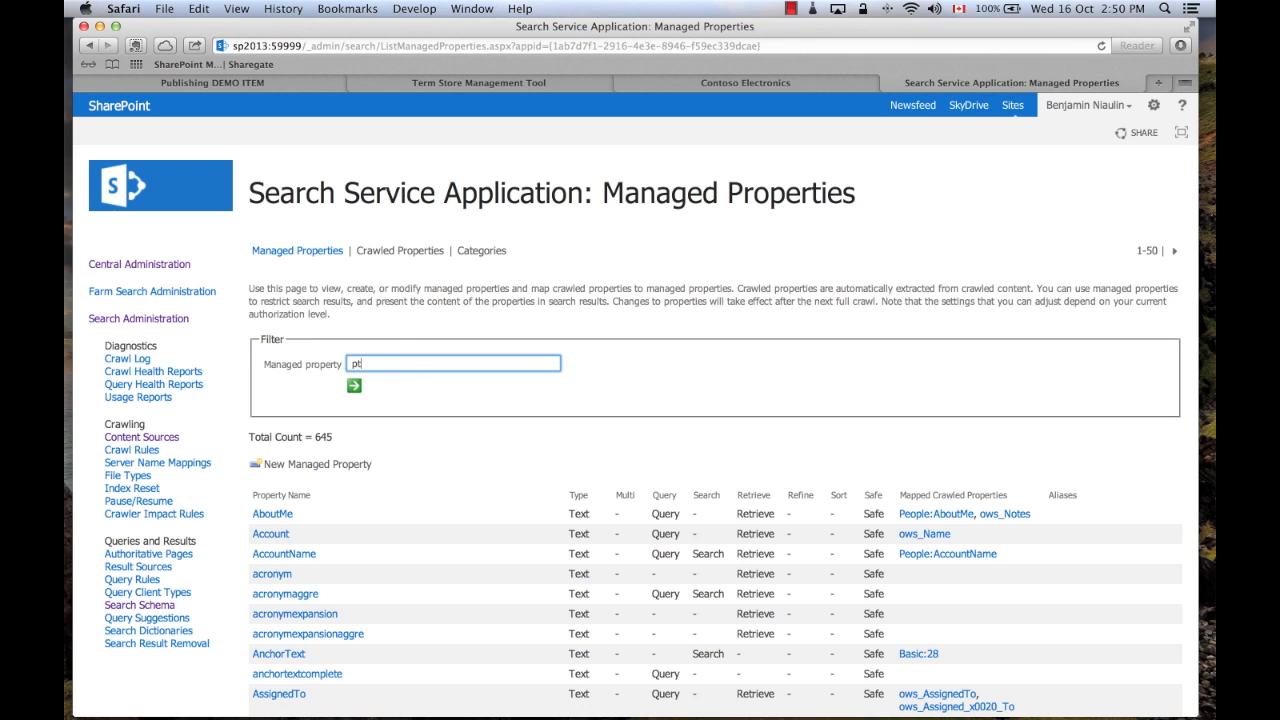
key(Return)
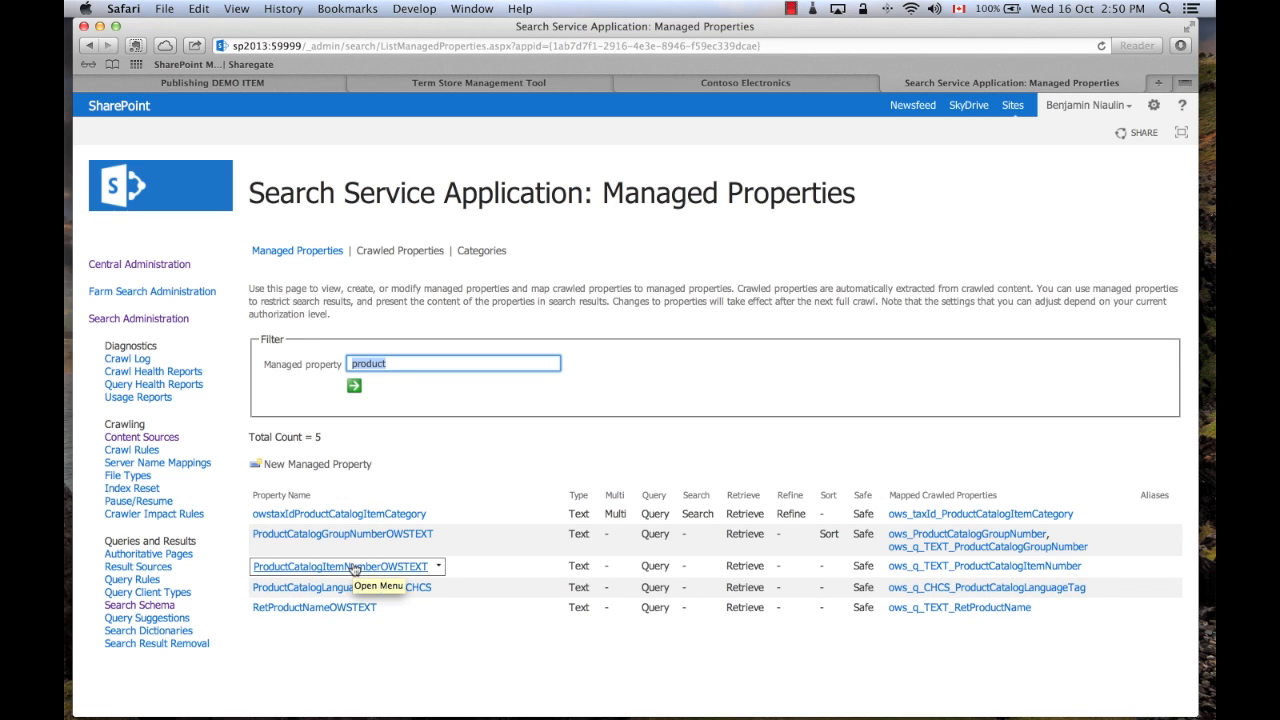
- Edit the ProductCatalogGroupNumberOWSTEXT managed property and set Refinable to Yes - active
click(443, 534)
click(413, 558)
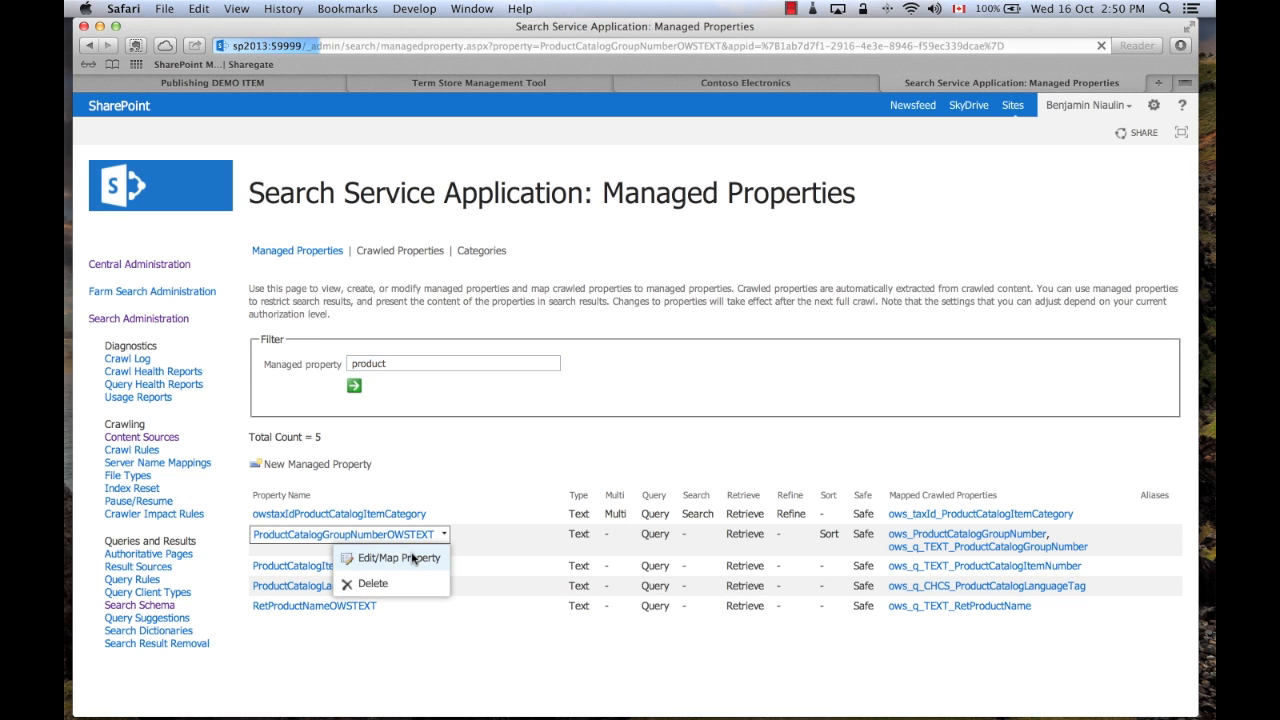
scroll(850, 438, down, 5)
scroll(850, 438, down, 10)
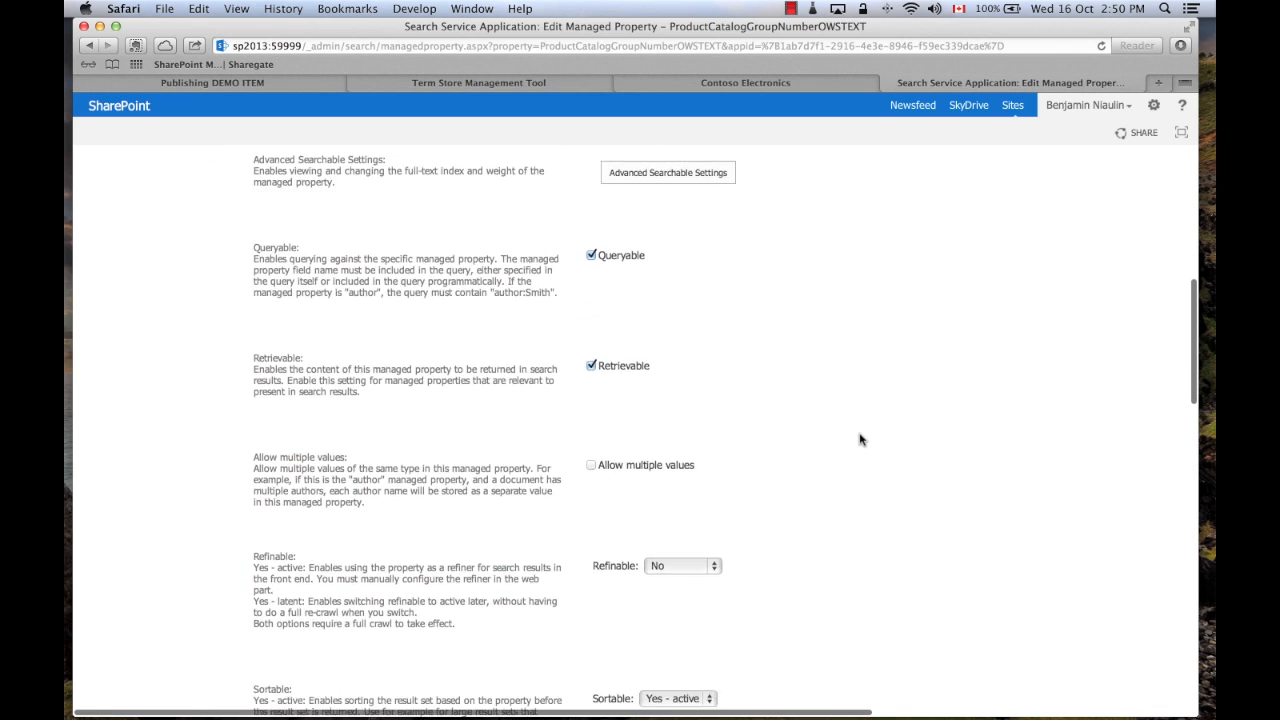
scroll(860, 440, down, 2)
drag(588, 280, 651, 287)
click(651, 287)
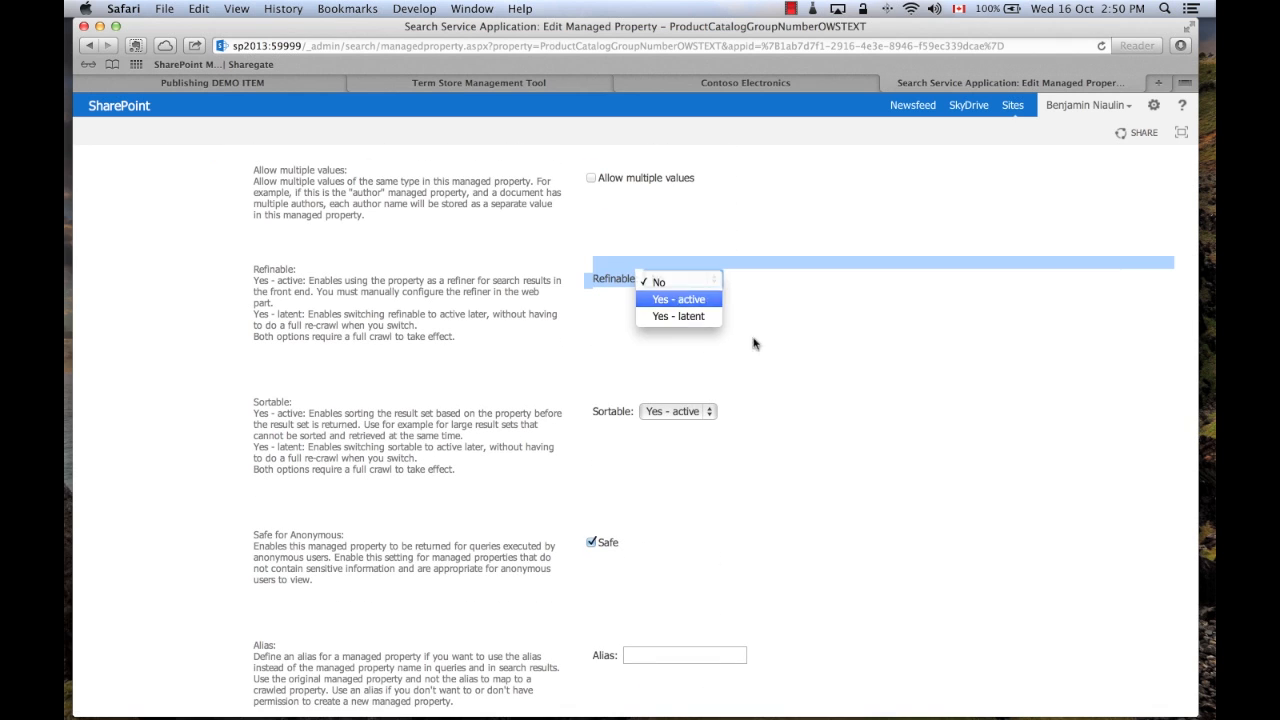
click(680, 299)
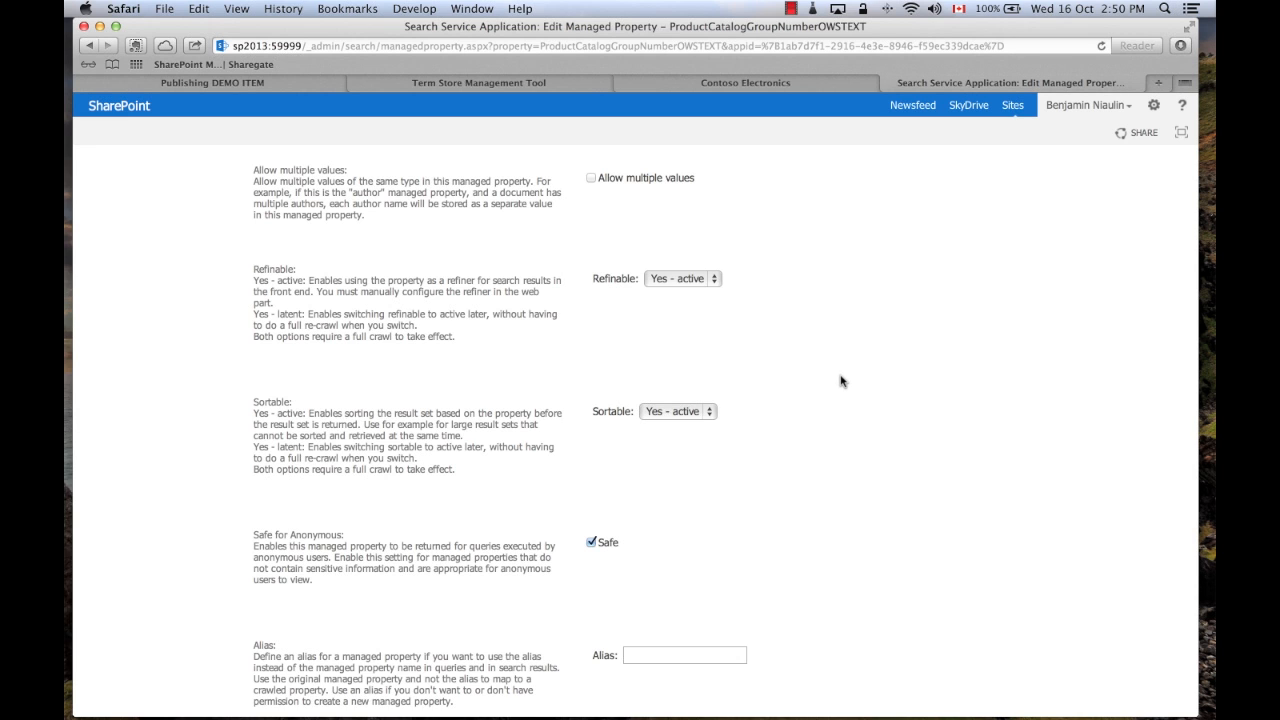
- Return to the Electronics refinement configuration and examine the selected RetColor and RetPrice refiners
click(441, 83)
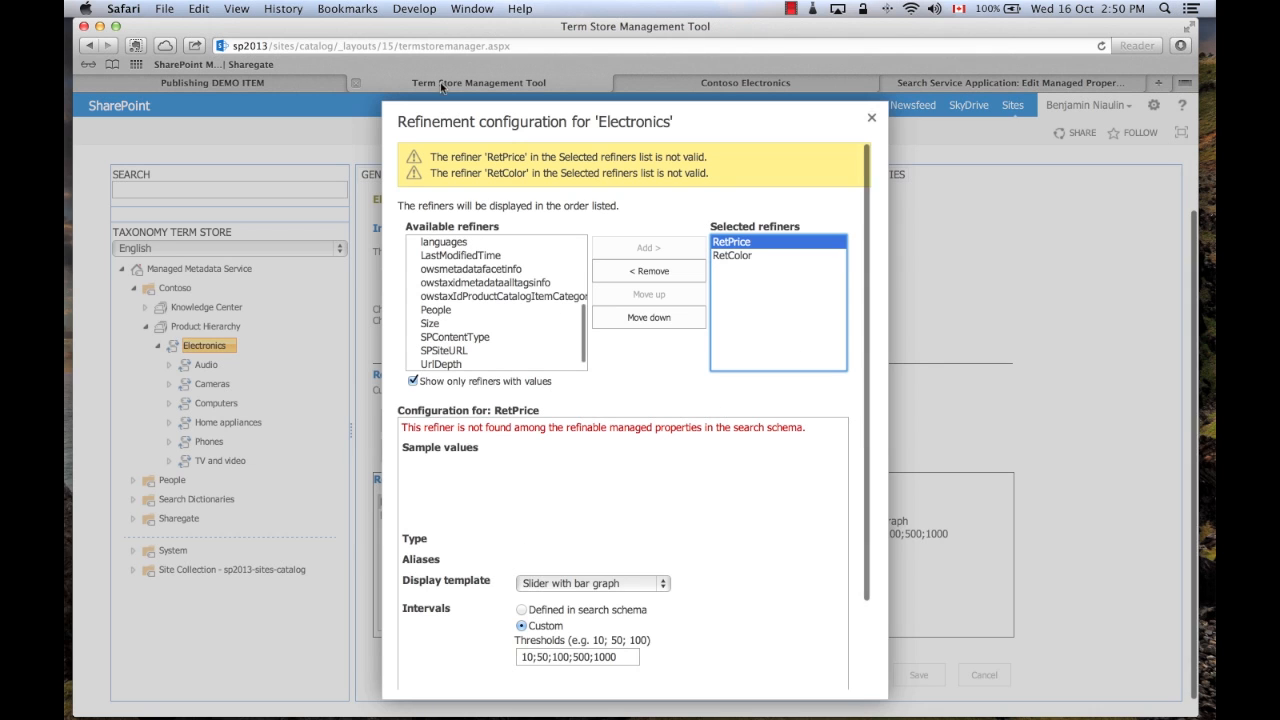
scroll(497, 301, up, 5)
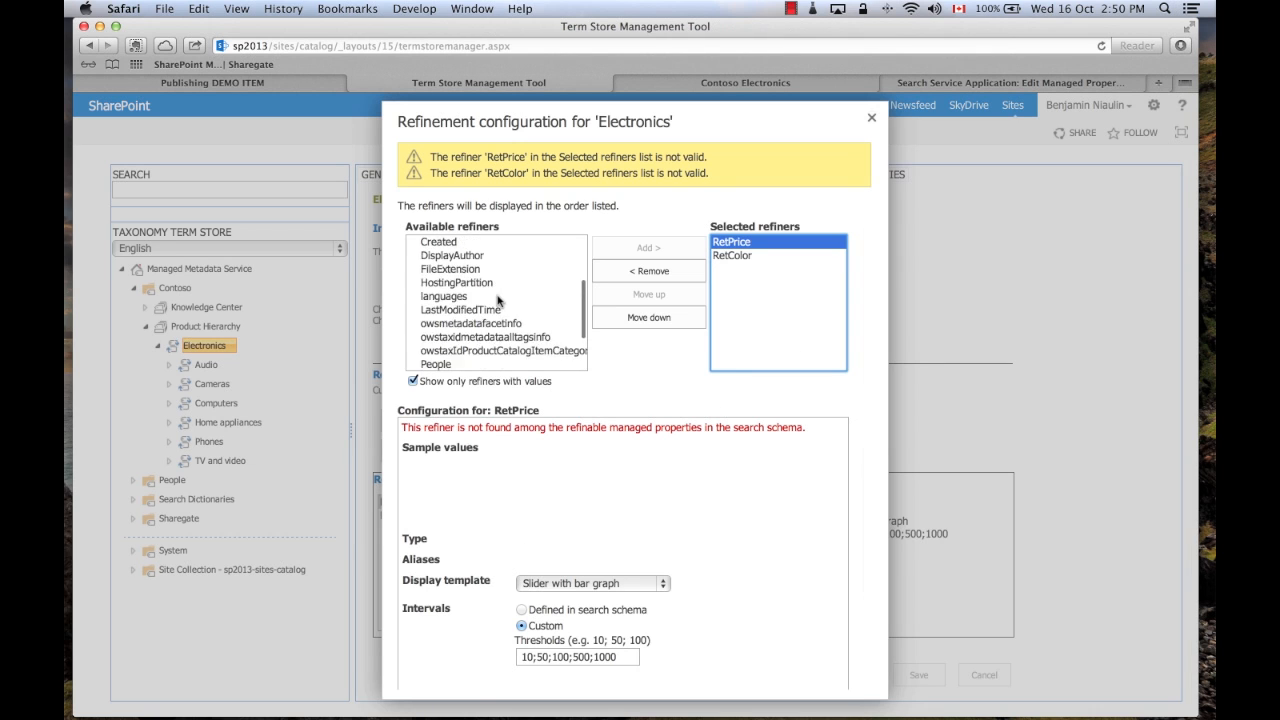
click(745, 256)
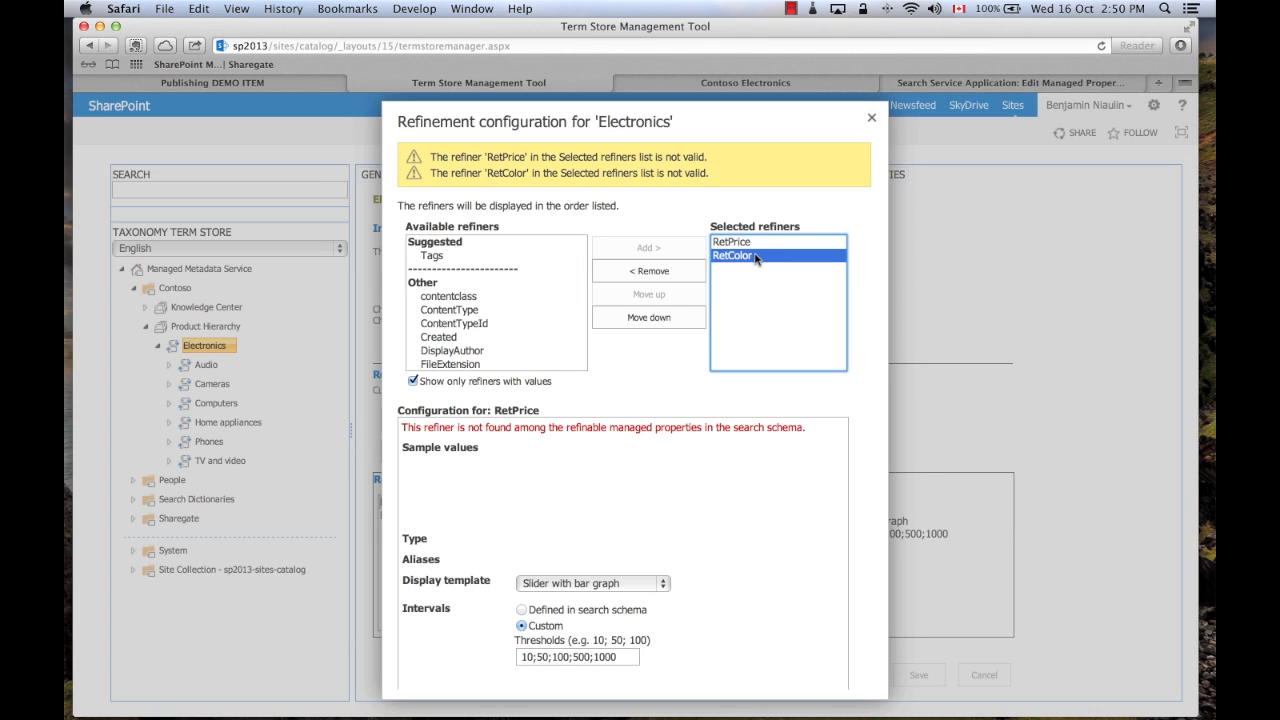
click(752, 246)
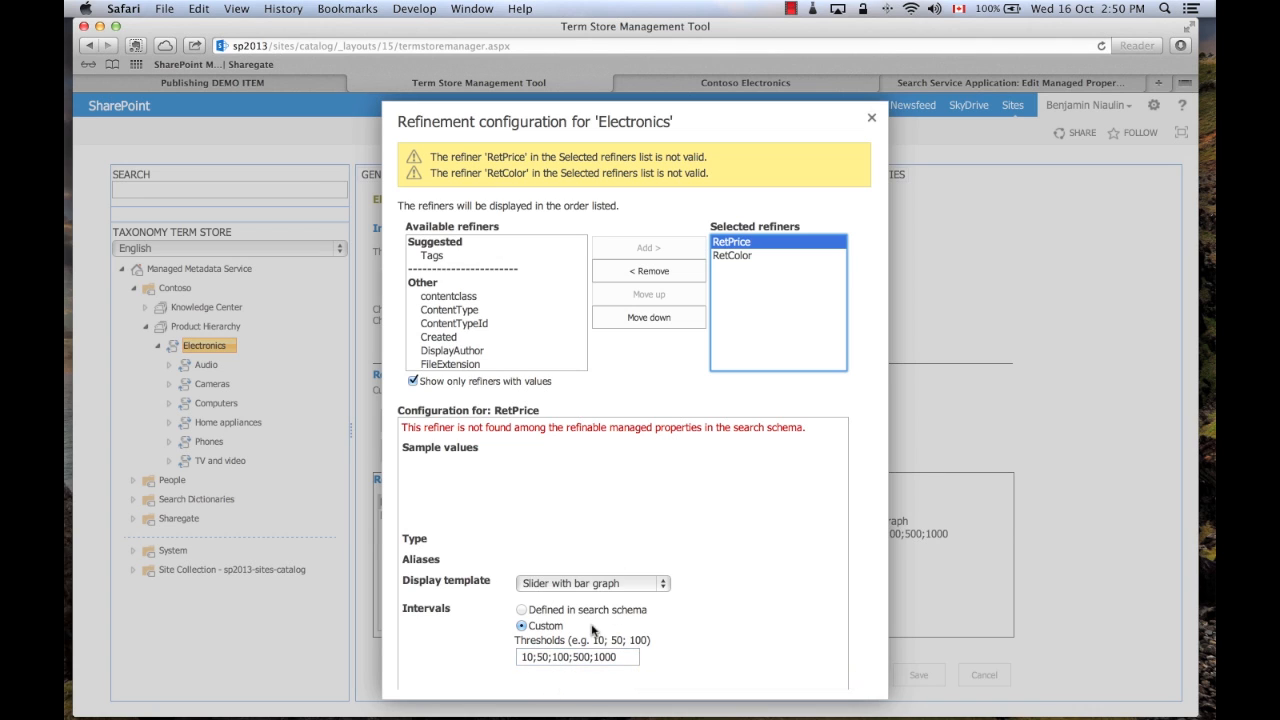
- Return to the publishing site and open its Pages library from the site contents
click(251, 84)
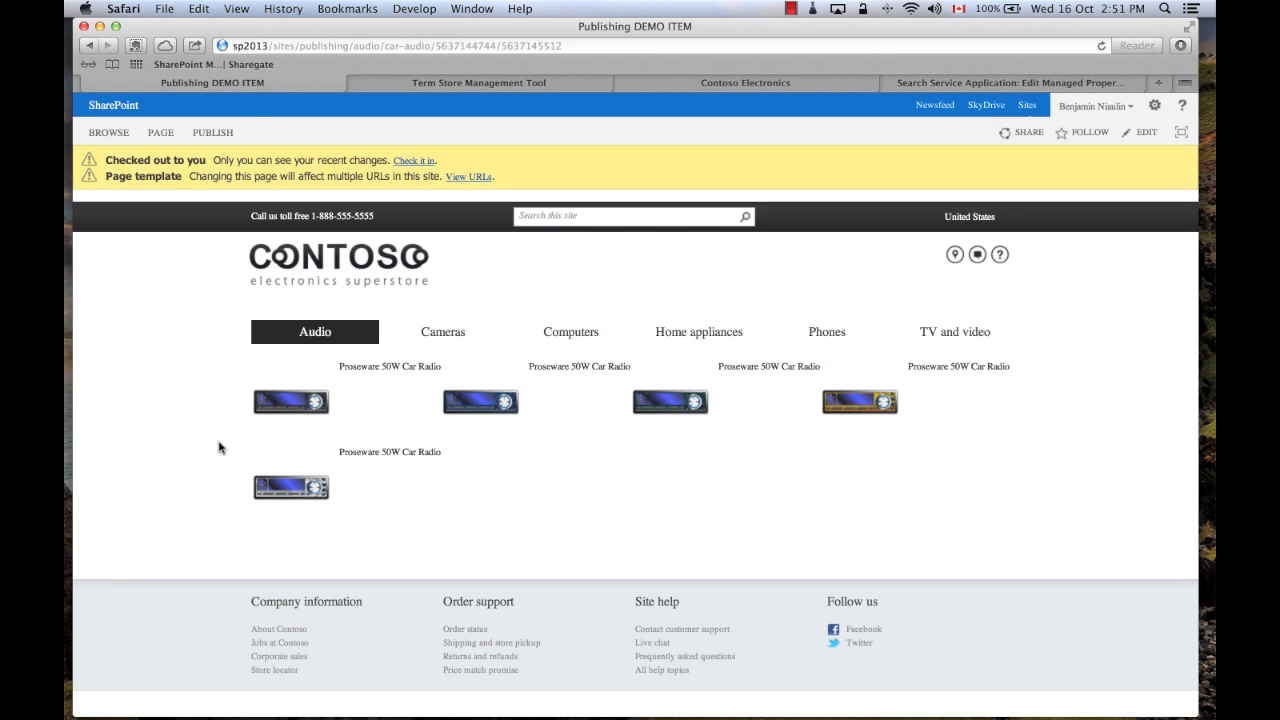
click(1142, 132)
mouse_move(699, 405)
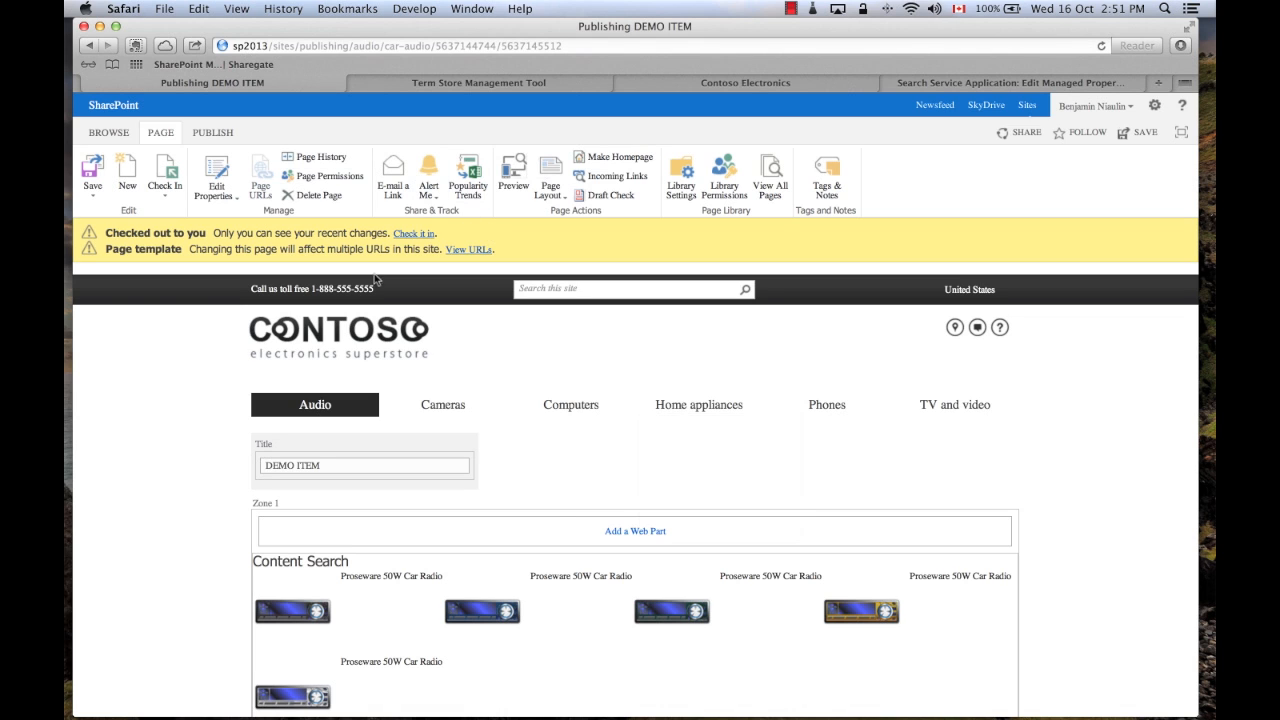
click(1154, 105)
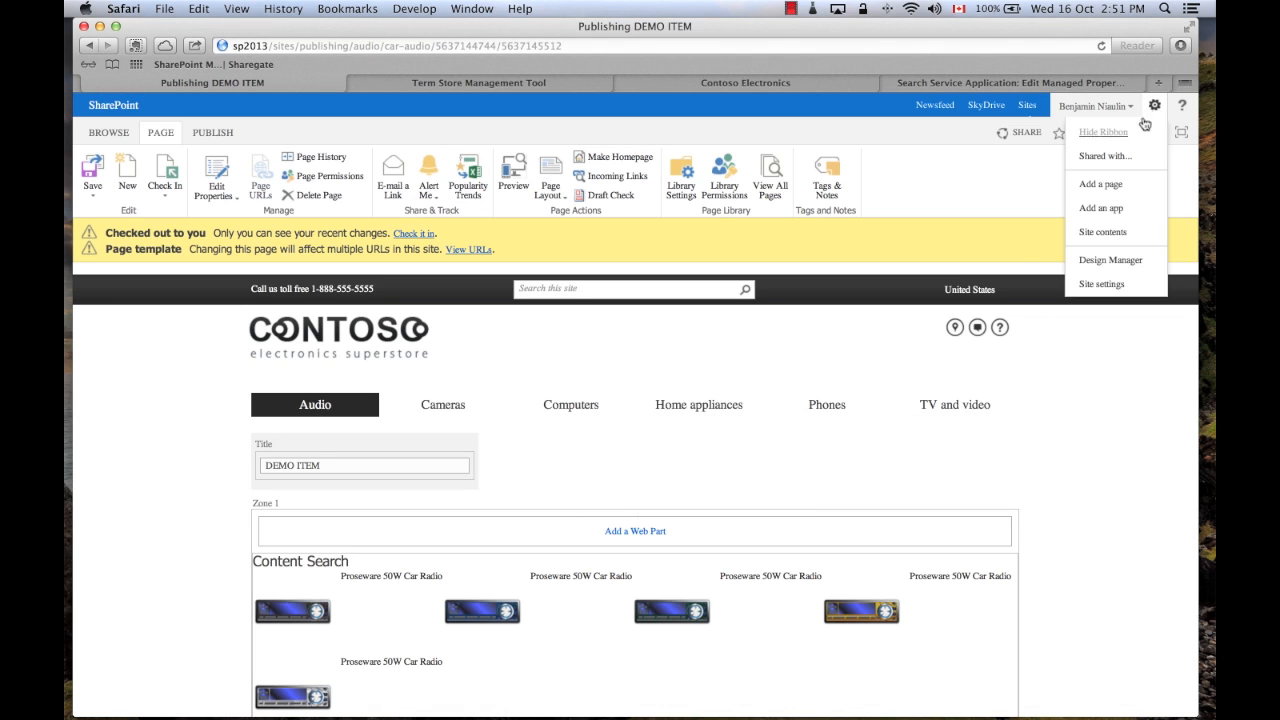
click(1101, 233)
click(793, 455)
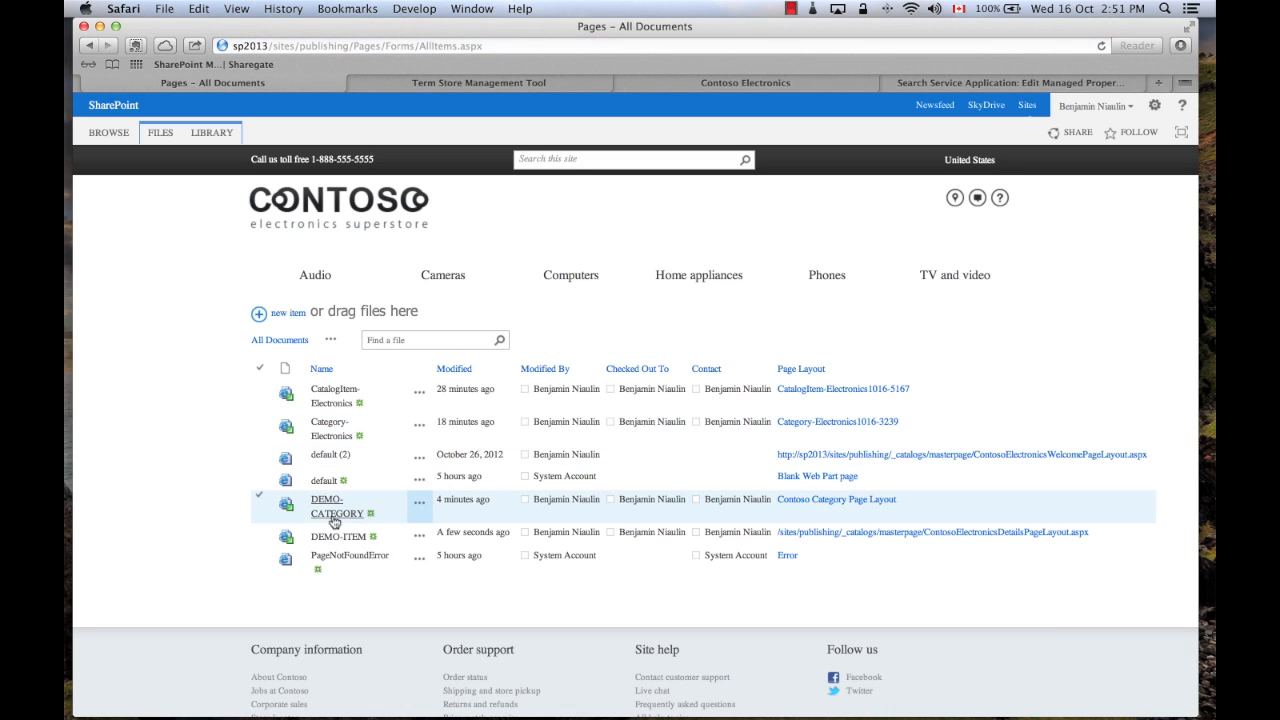
- Open the DEMO-CATEGORY page and start editing its page template
click(325, 515)
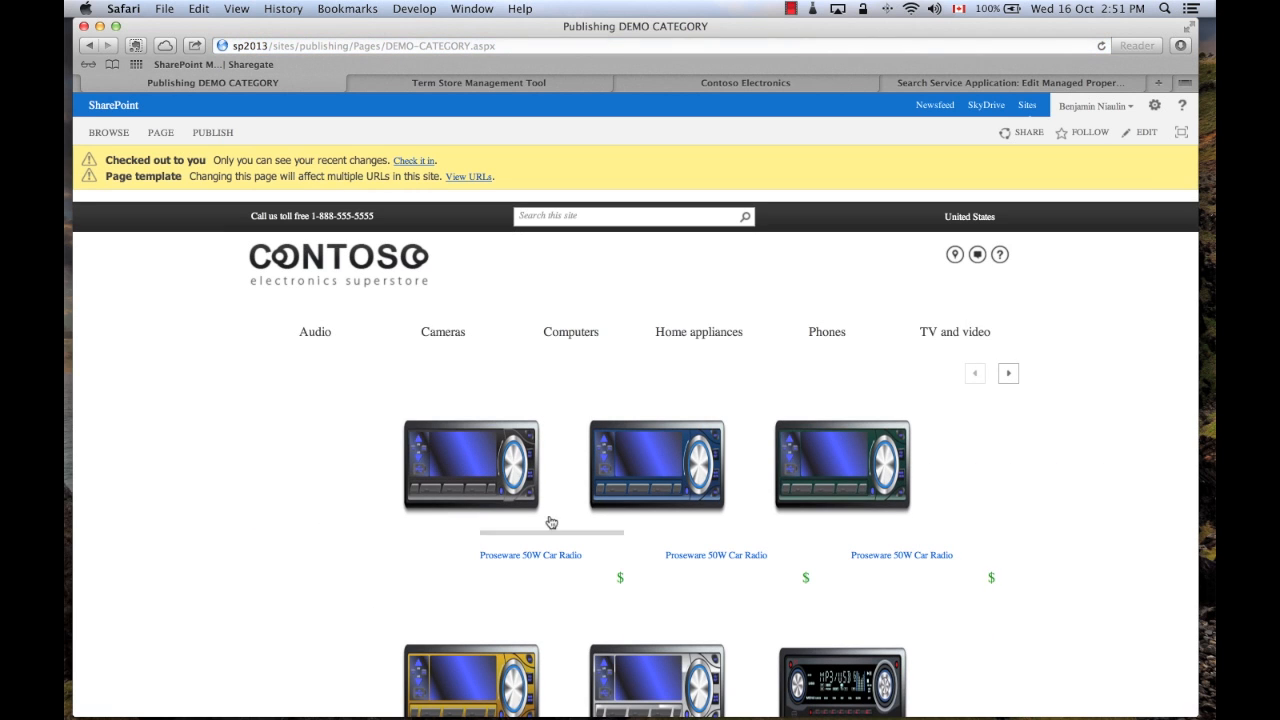
click(1146, 132)
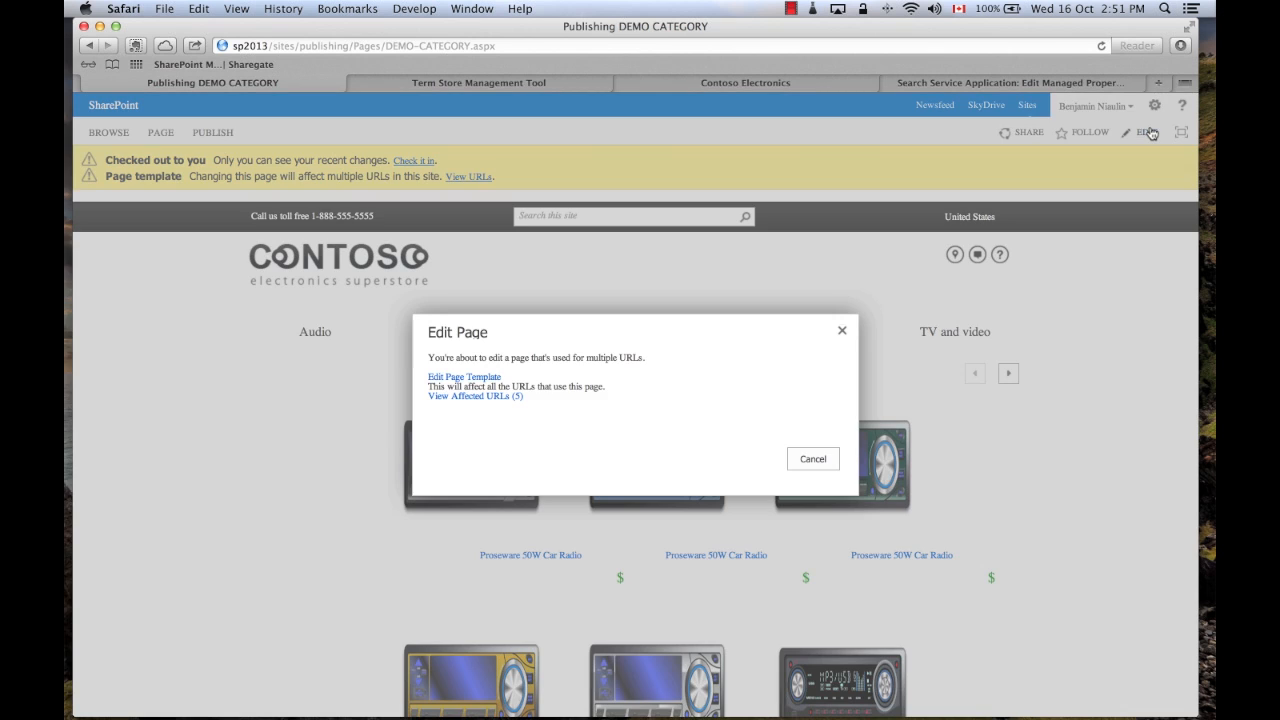
click(463, 378)
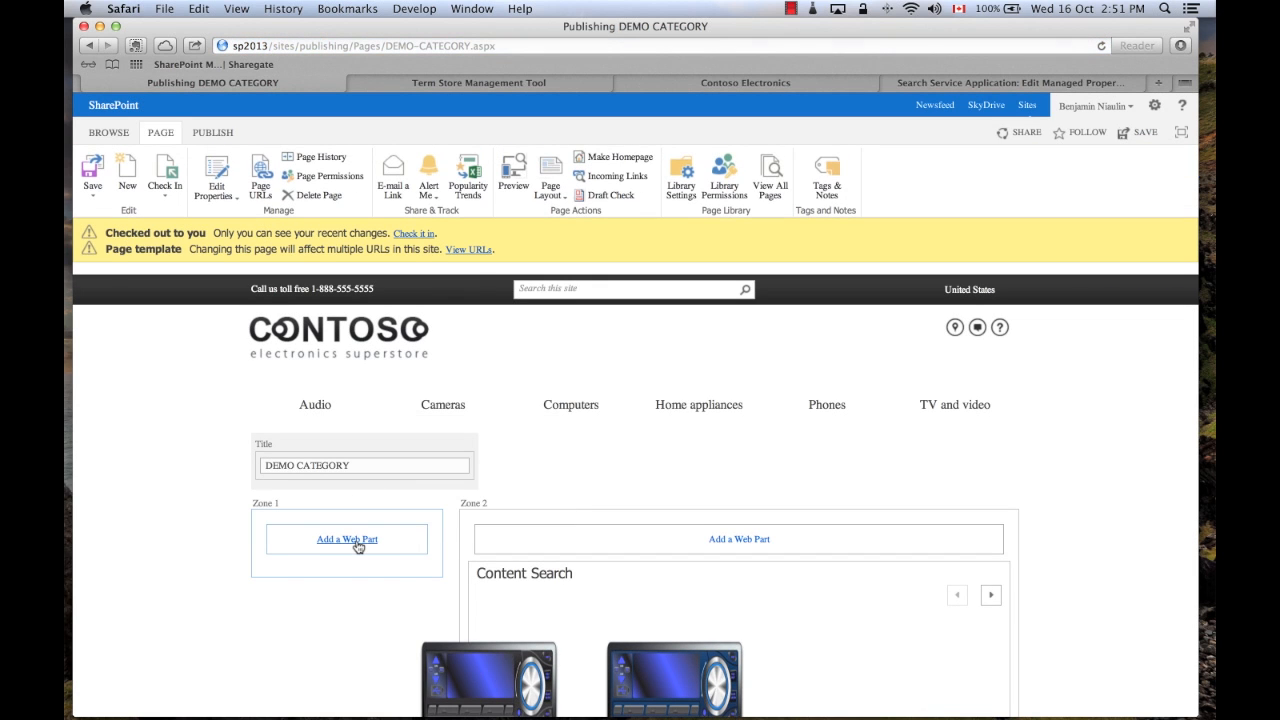
- Add a Refinement web part from the Search category to Zone 1
click(357, 542)
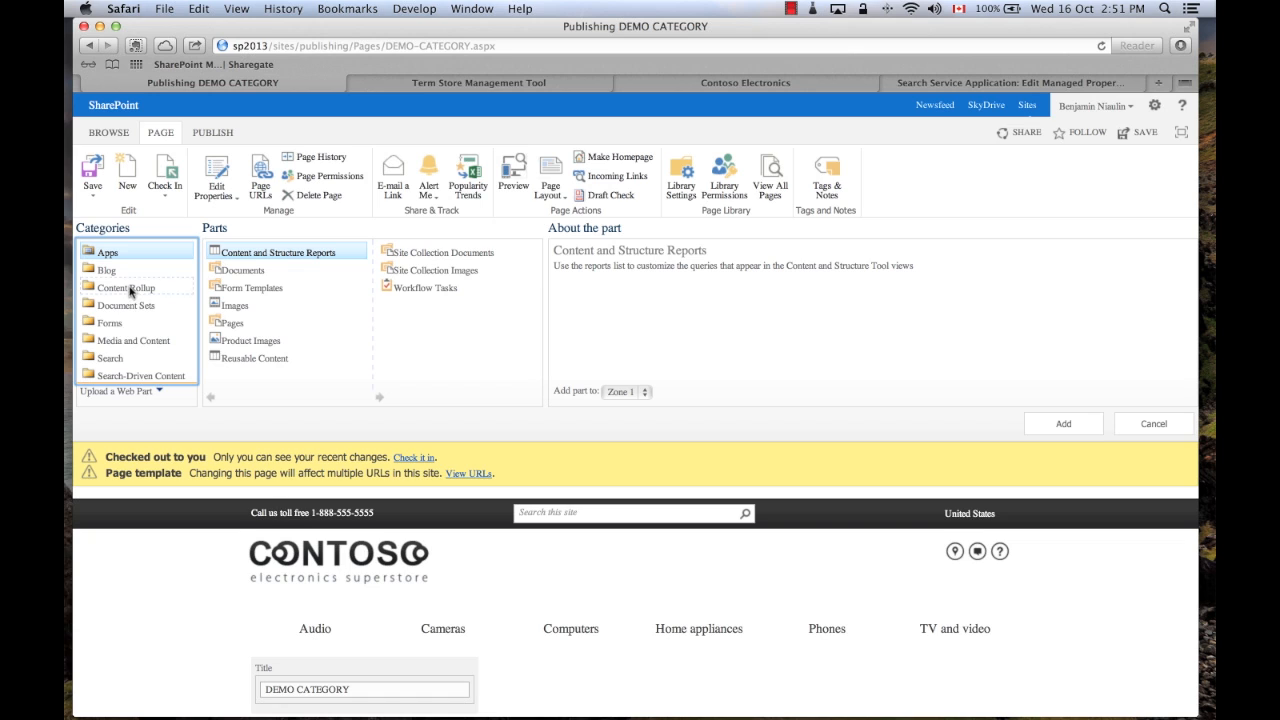
click(118, 359)
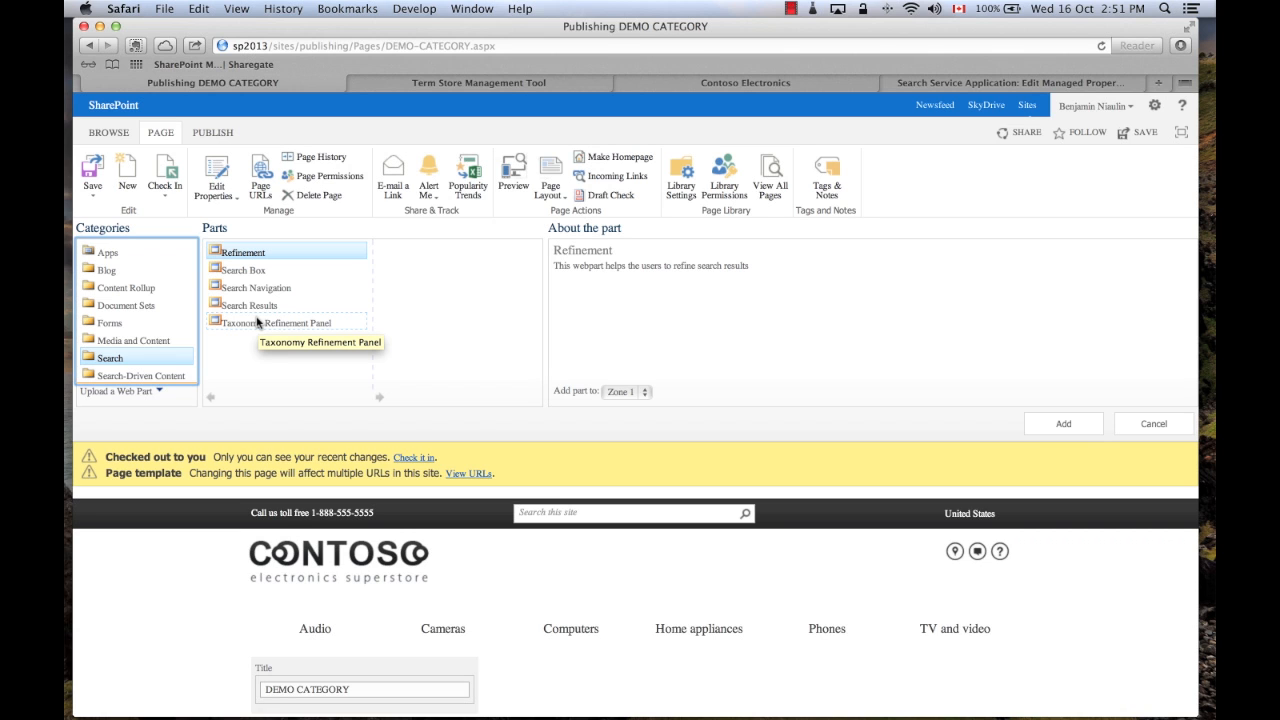
click(1063, 423)
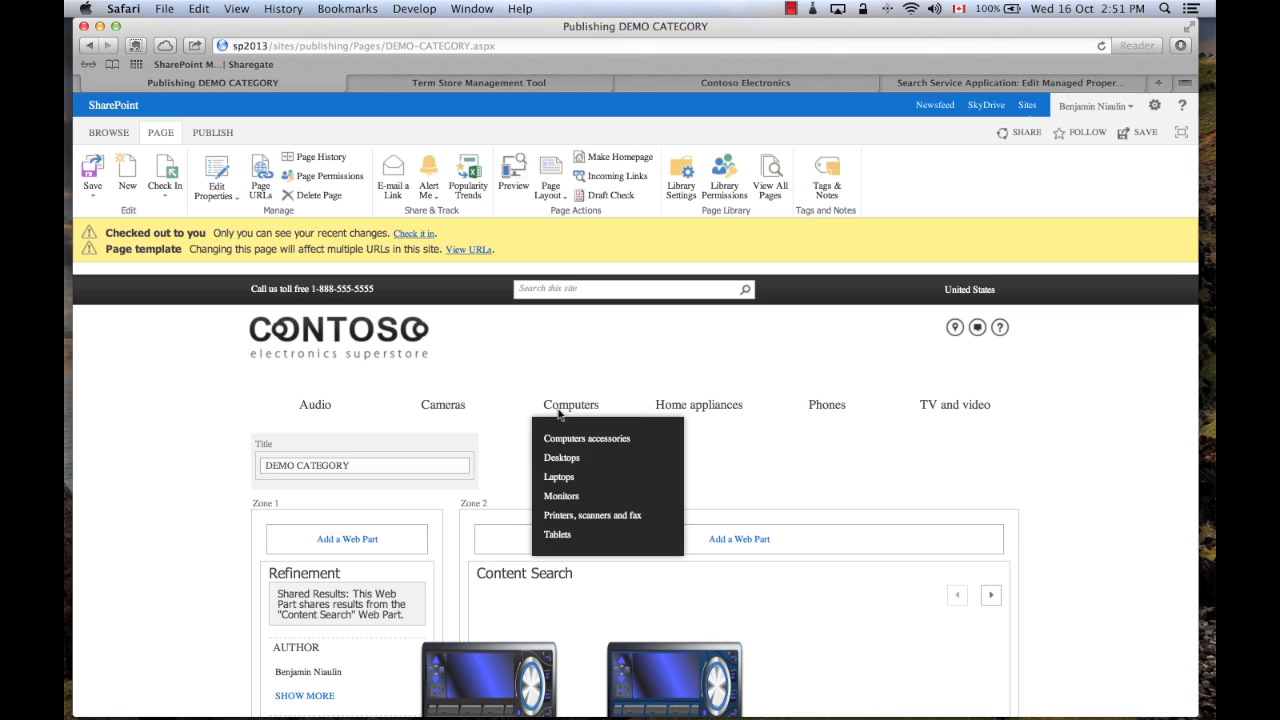
- Set the Refinement web part to use the refinement configuration defined in the Managed Navigation term set, and apply it
scroll(430, 426, down, 4)
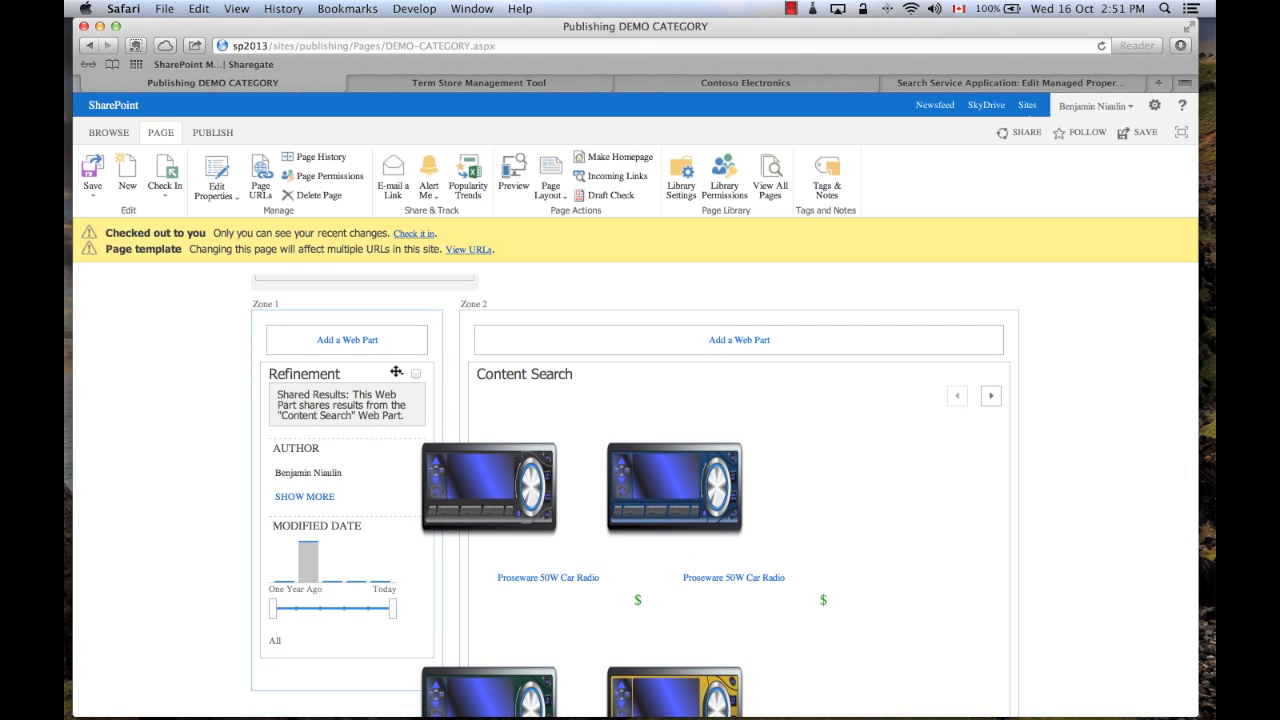
click(401, 373)
click(358, 467)
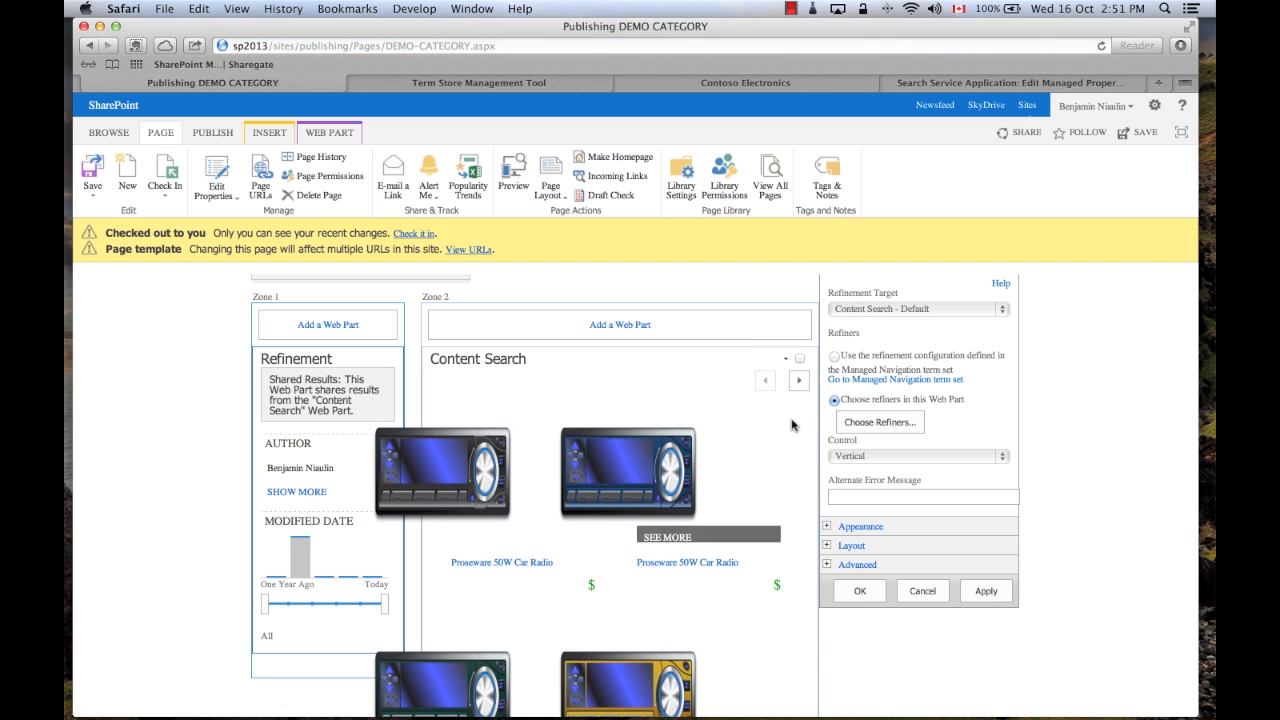
drag(851, 355, 1000, 356)
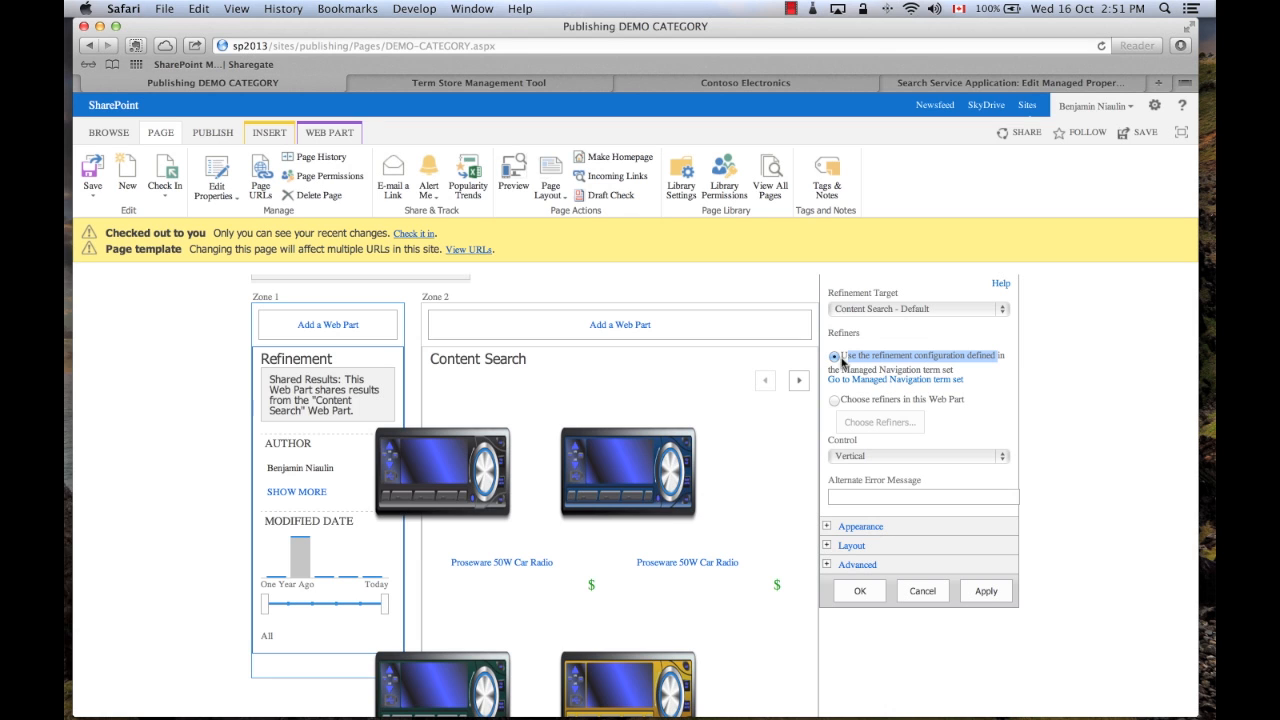
click(984, 592)
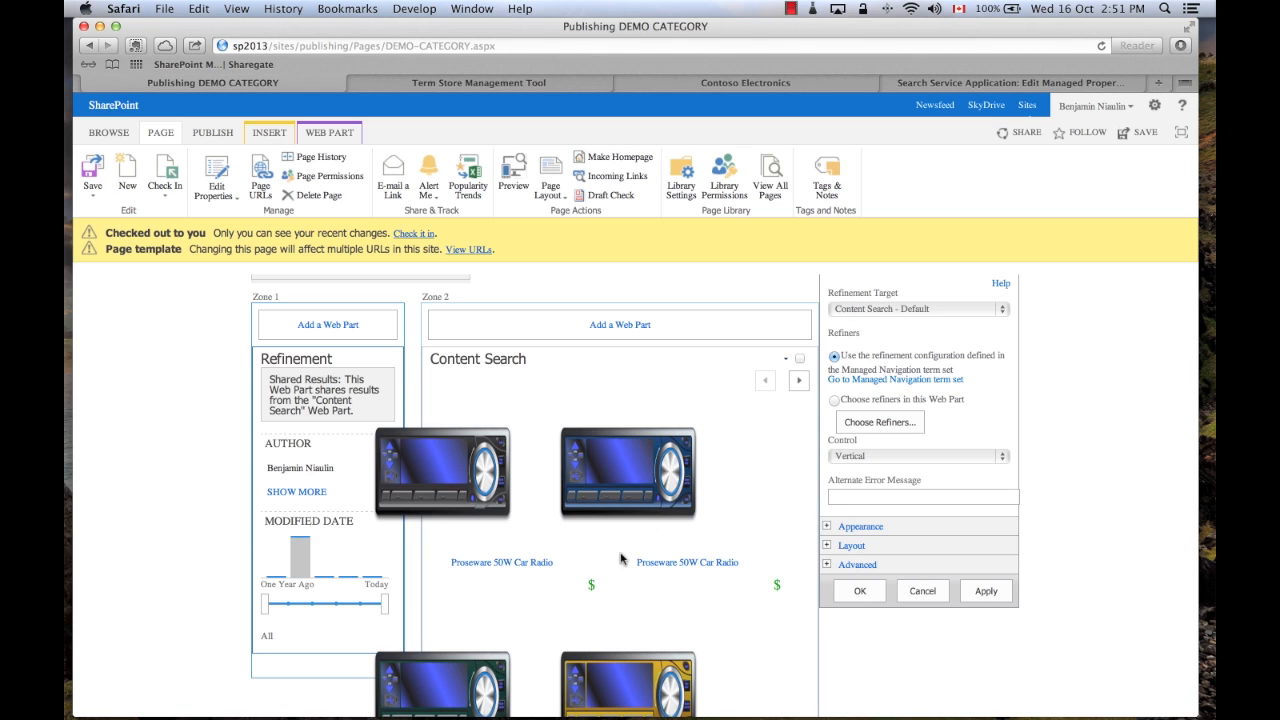
click(873, 457)
click(966, 440)
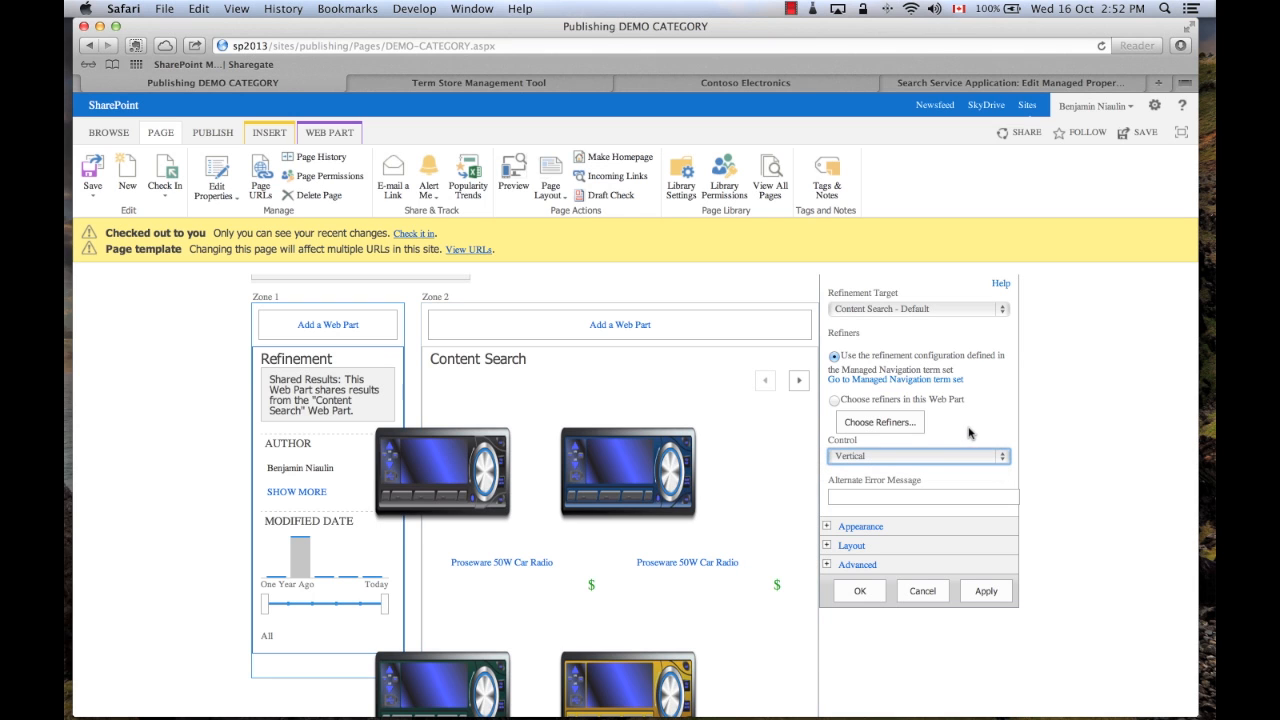
click(986, 591)
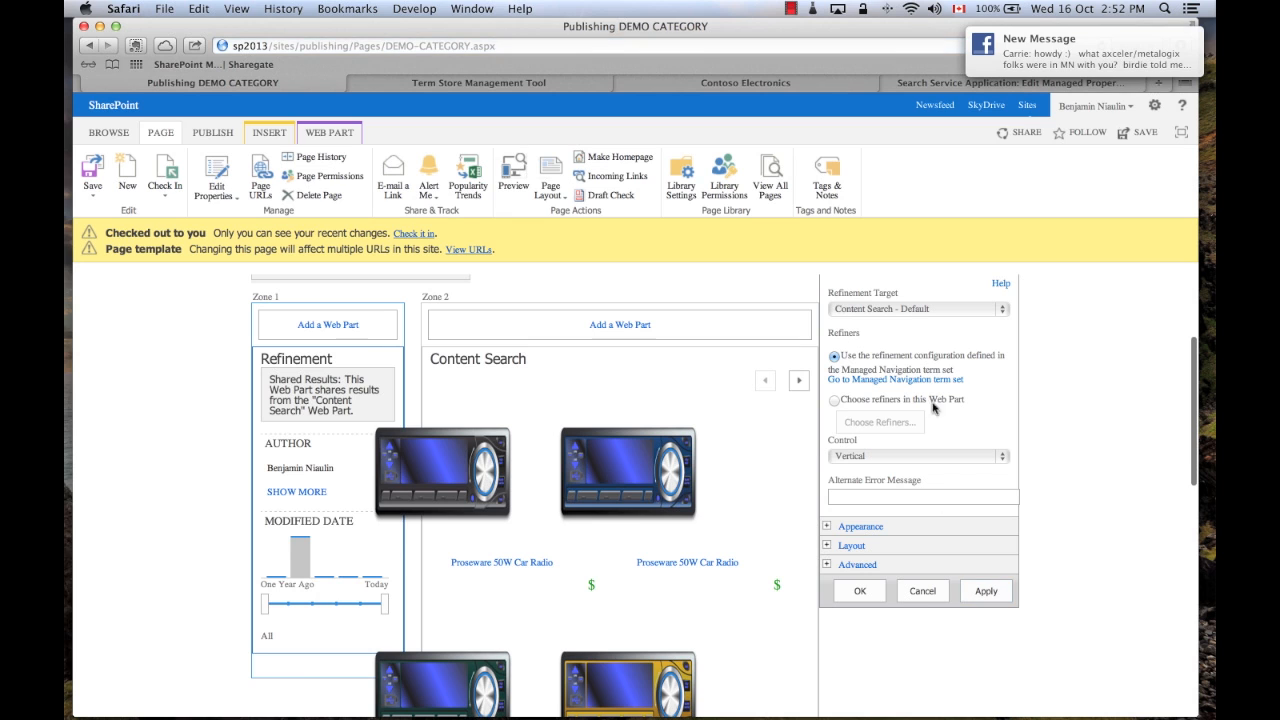
- Go to the Managed Navigation term set and open the faceted navigation settings of Product Hierarchy's Electronics term
click(906, 380)
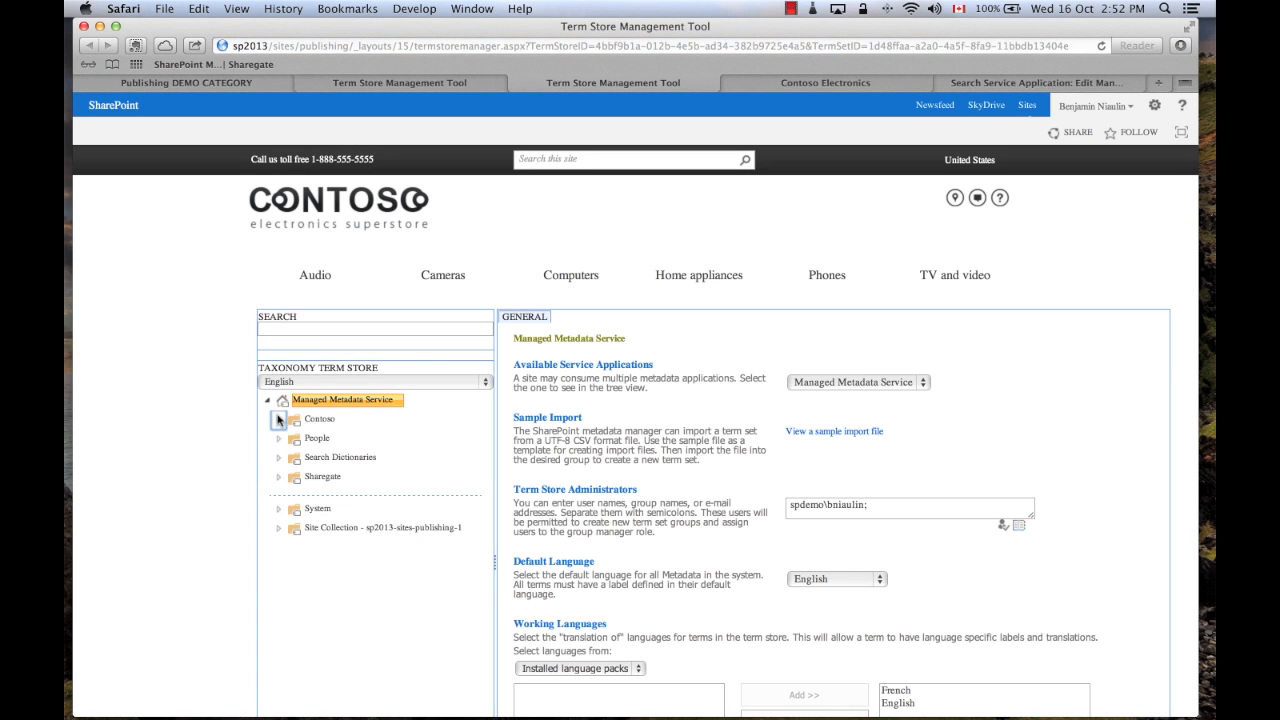
click(279, 419)
click(335, 458)
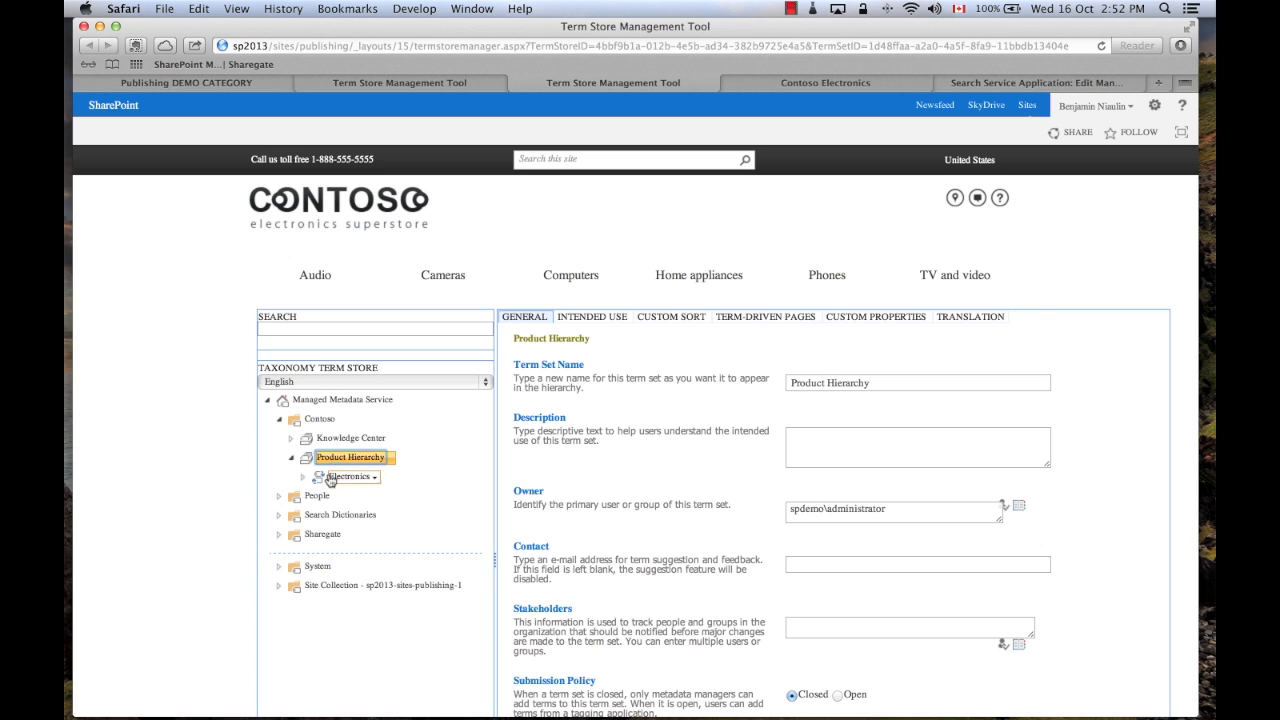
click(342, 476)
scroll(795, 481, down, 3)
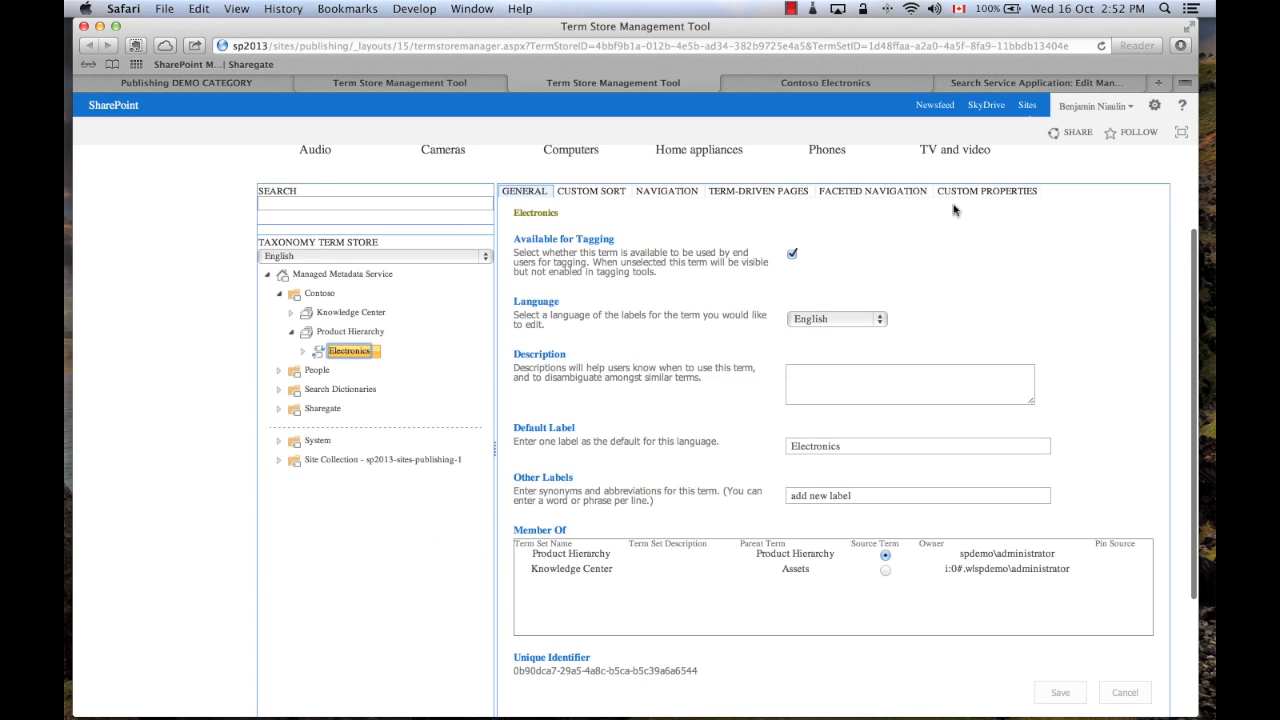
click(871, 193)
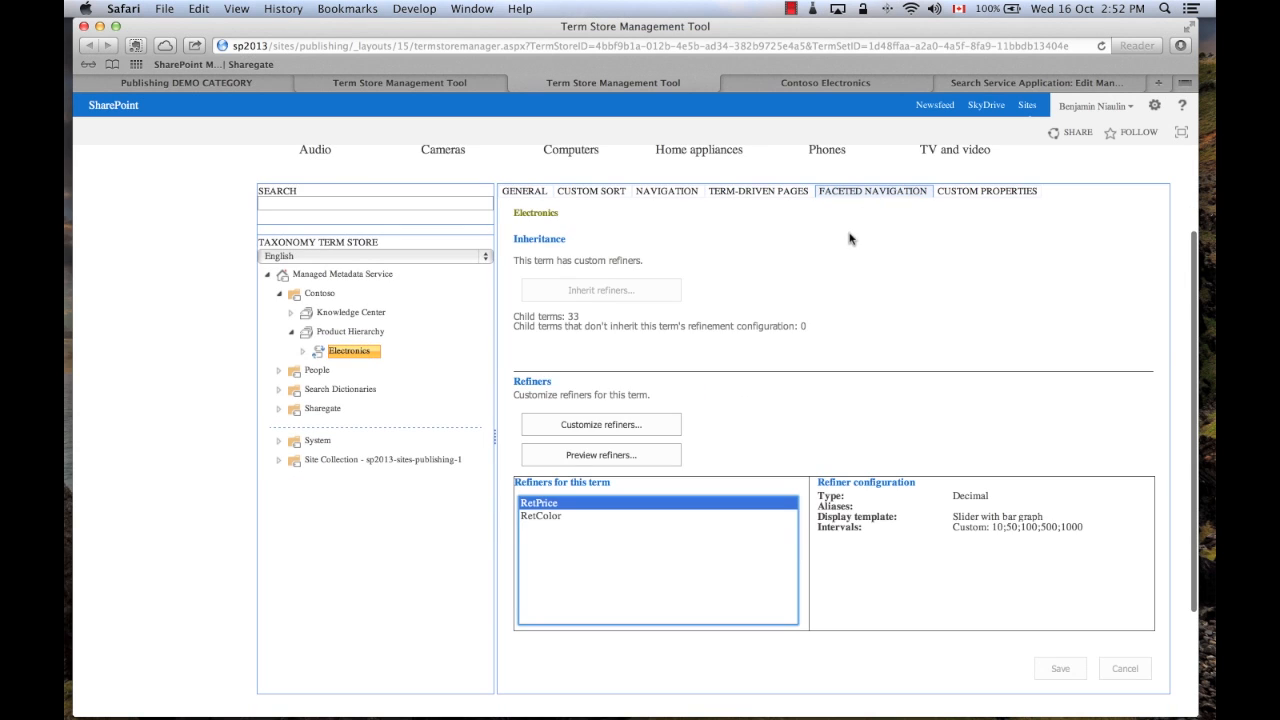
- Preview the Electronics term's refiners and view the RetColor refiner configuration
click(634, 459)
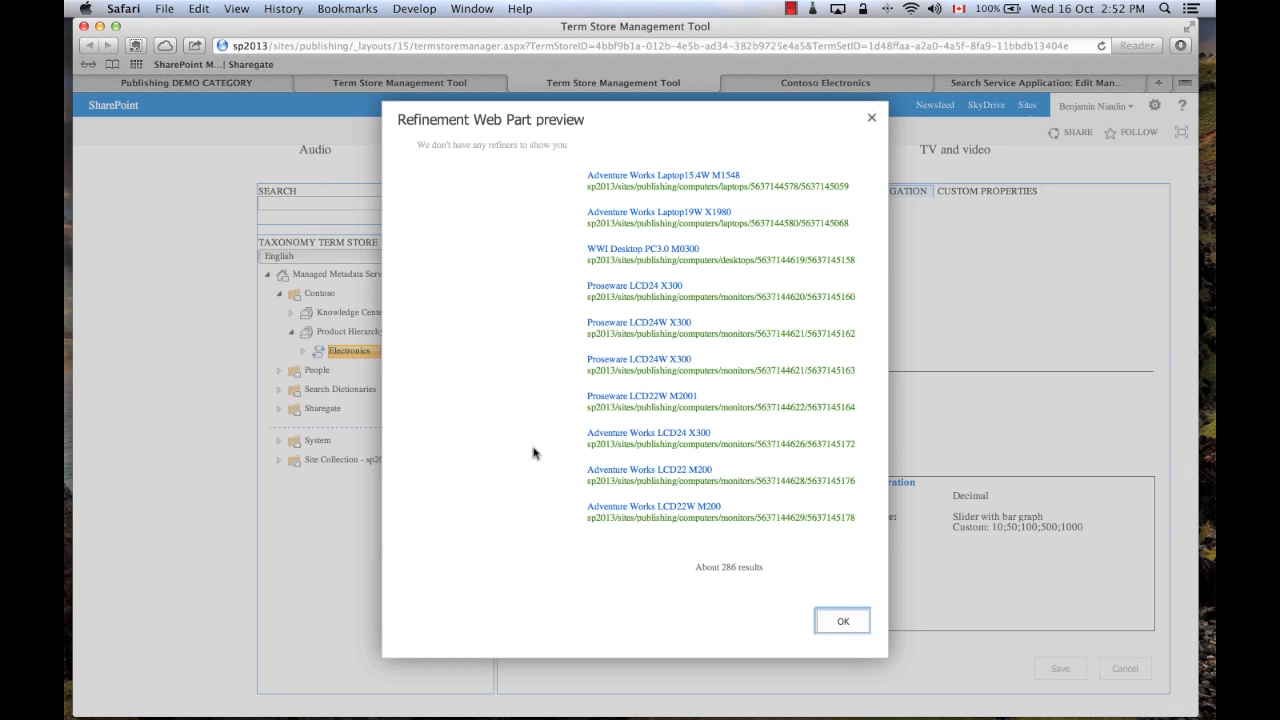
click(843, 622)
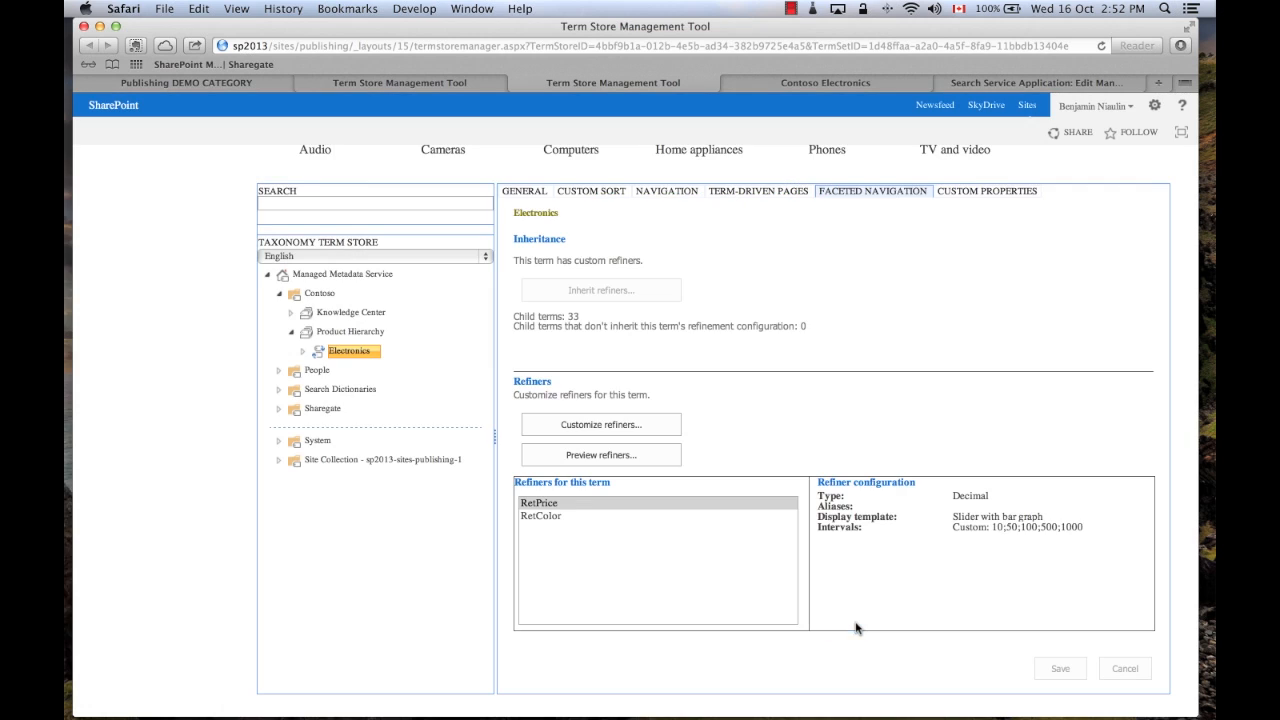
click(596, 528)
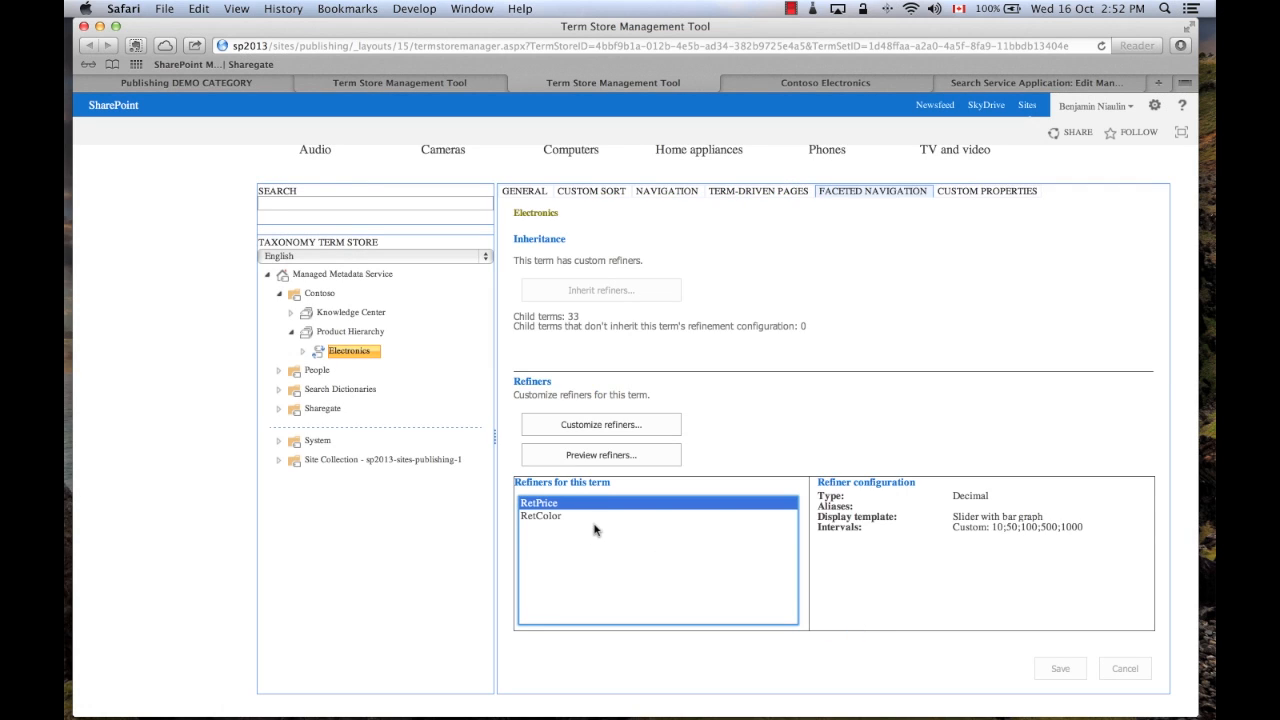
click(598, 515)
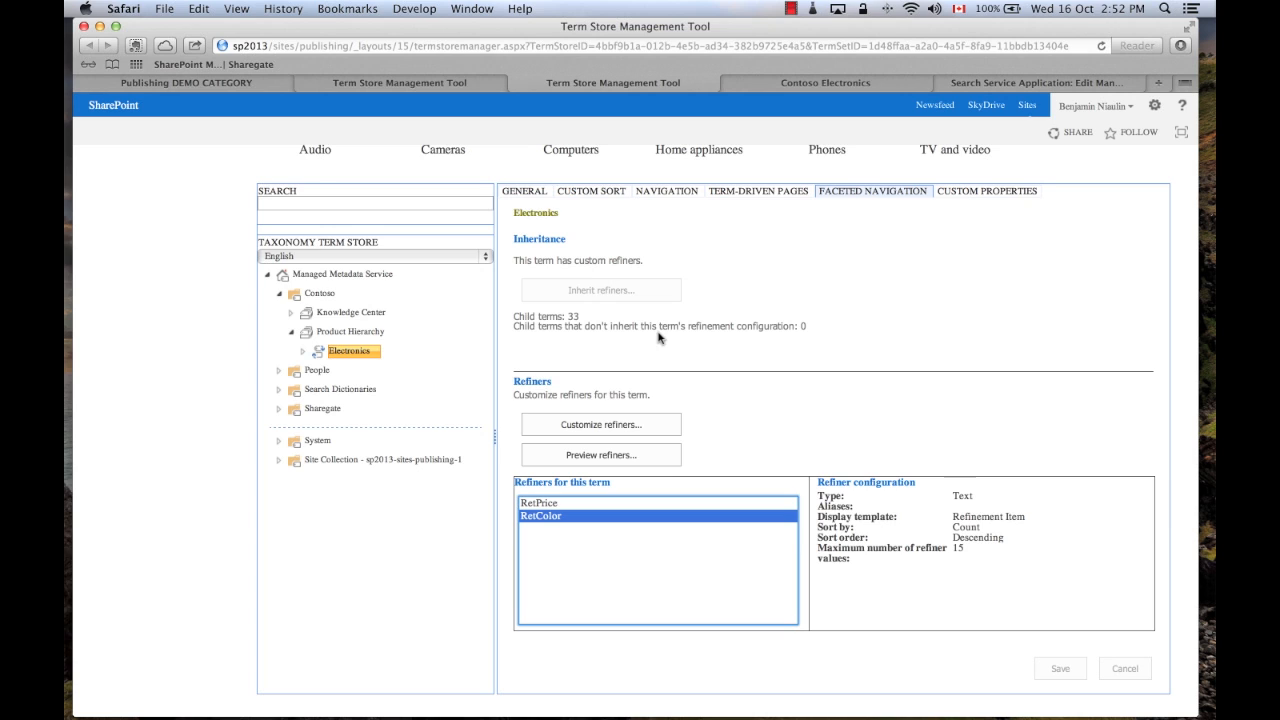
- Expand the Electronics term and check the faceted navigation inheritance of Cameras and Computers
click(305, 351)
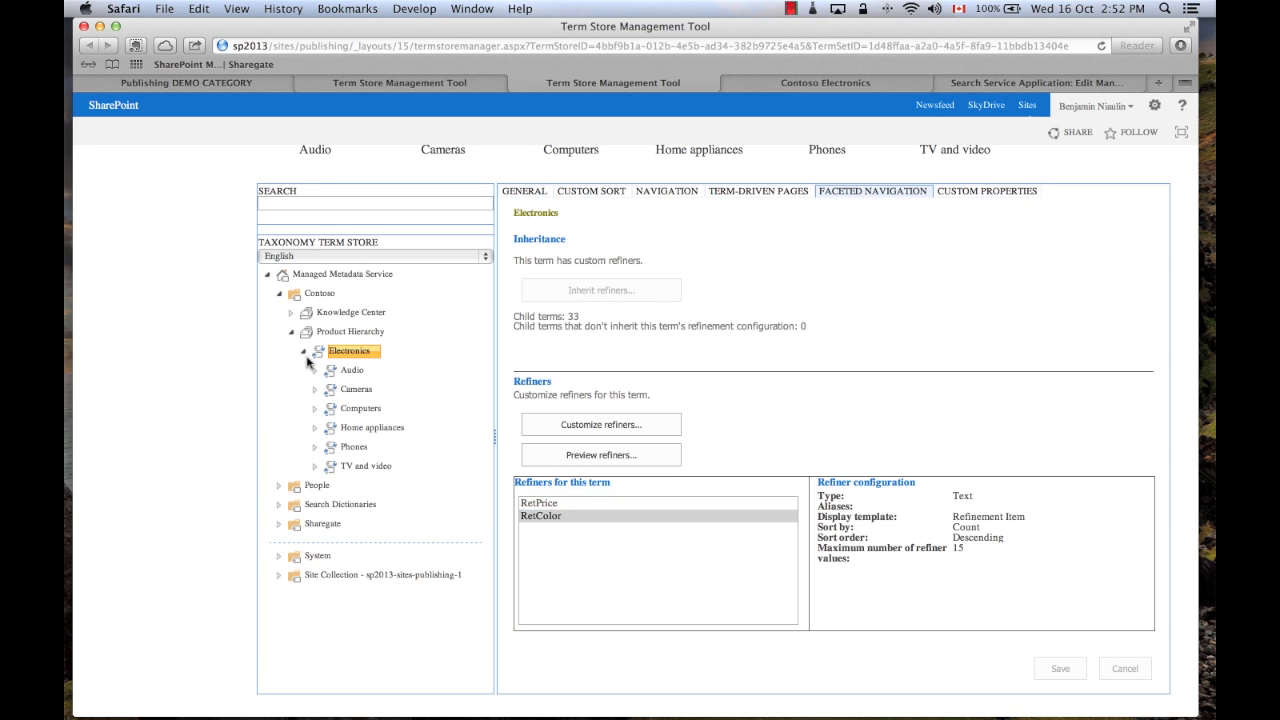
click(356, 390)
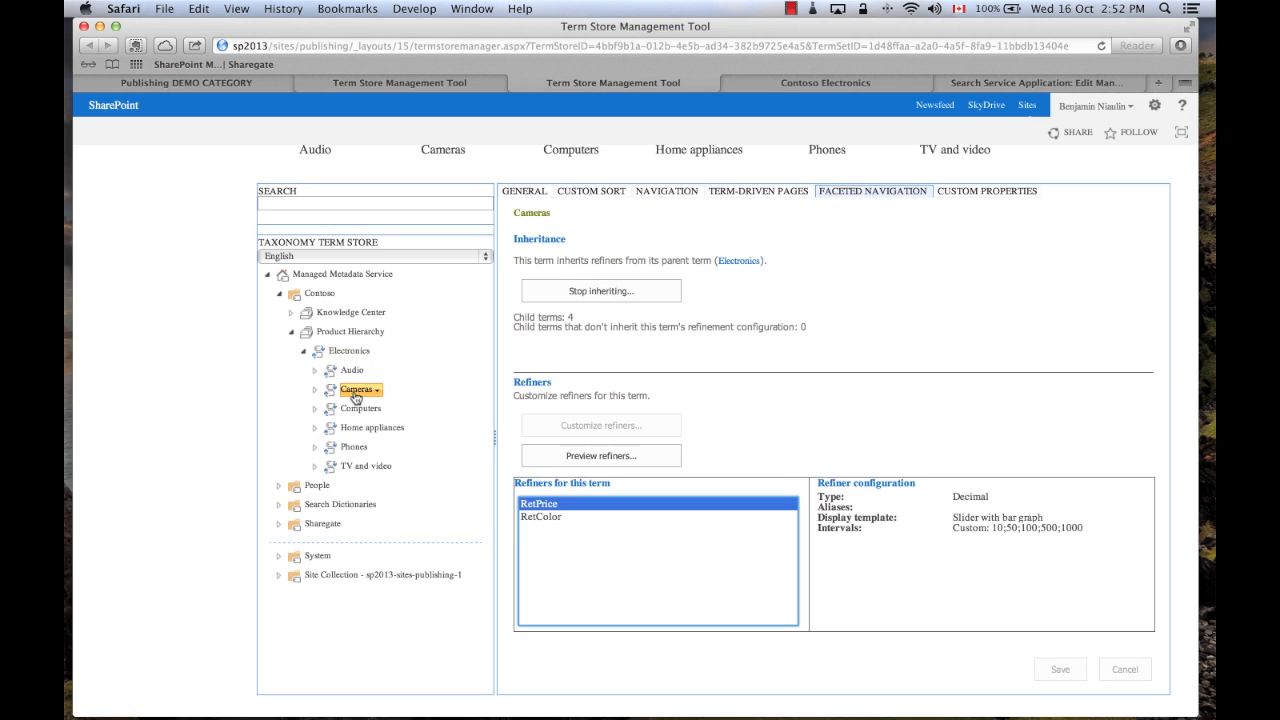
click(359, 410)
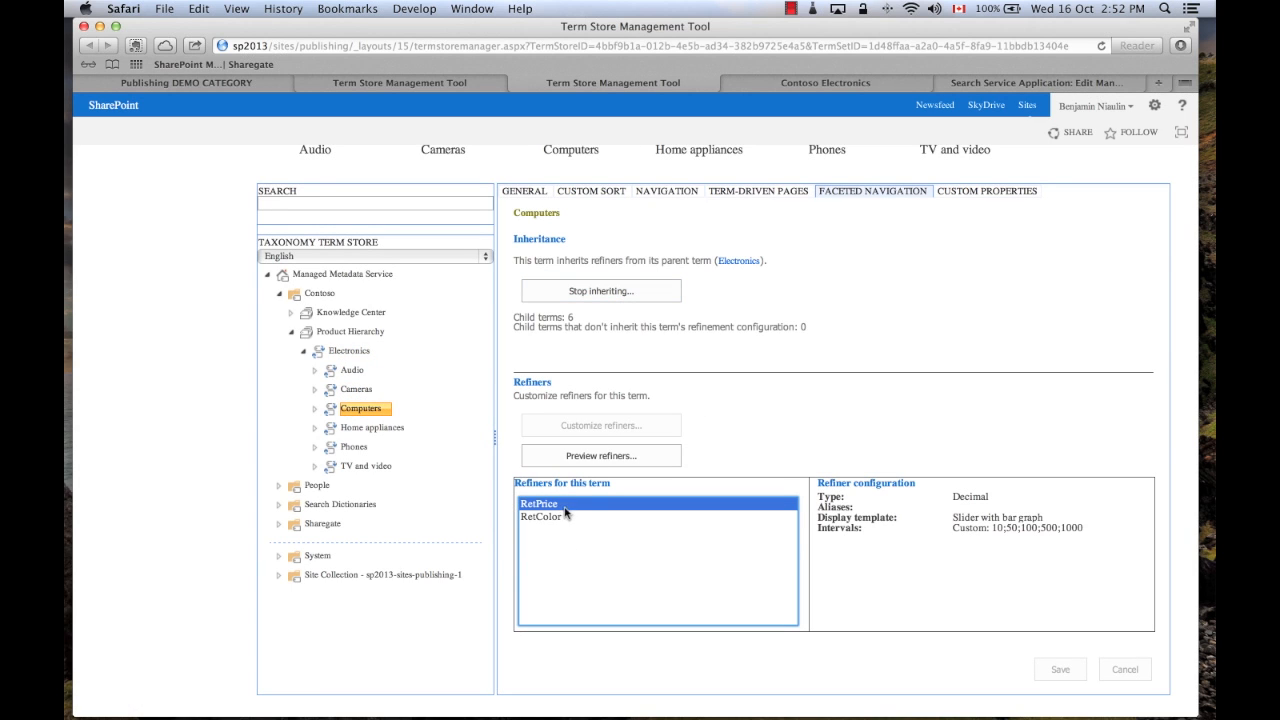
- Switch to the live Contoso Electronics site and examine the refiners on the Computers > Desktops page
click(806, 85)
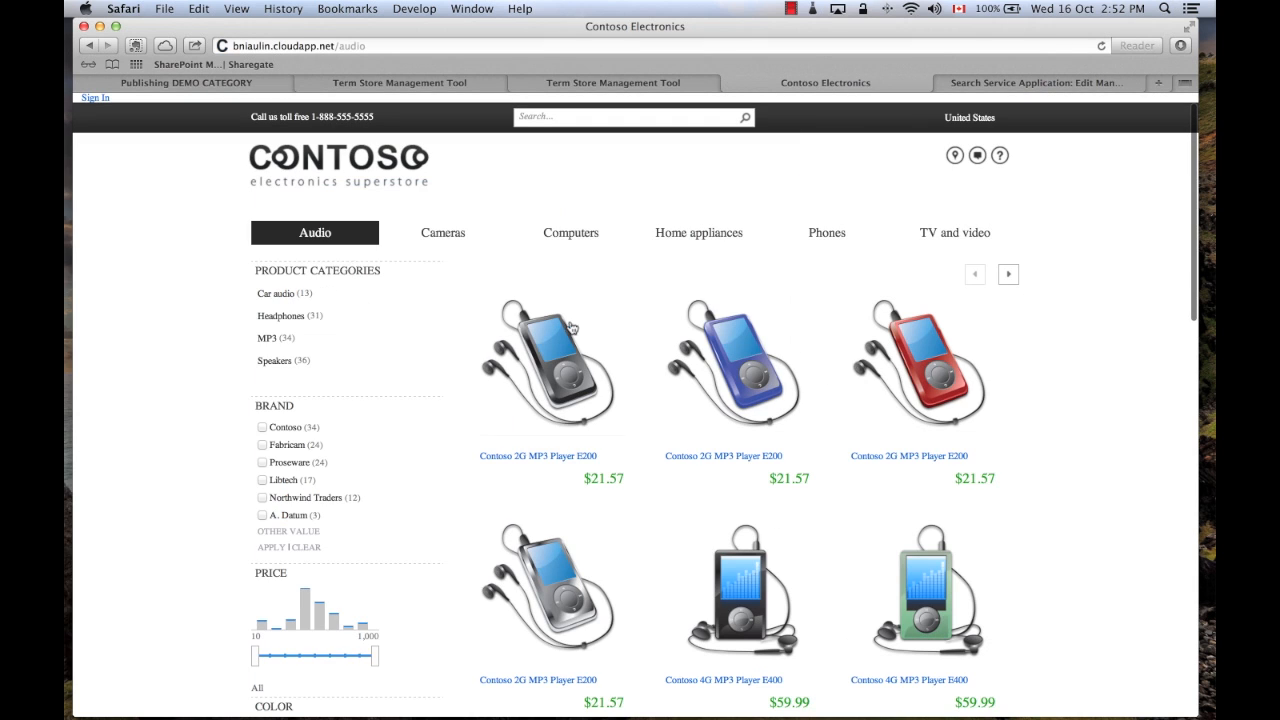
mouse_move(597, 231)
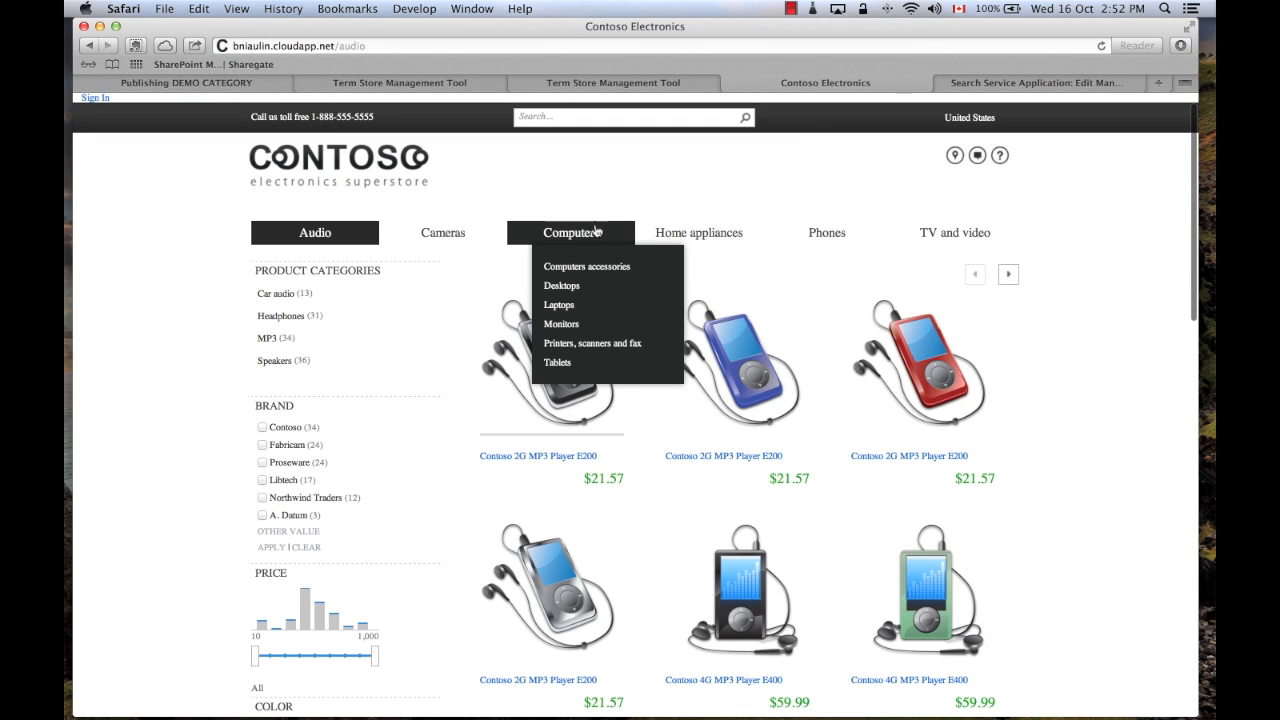
click(568, 288)
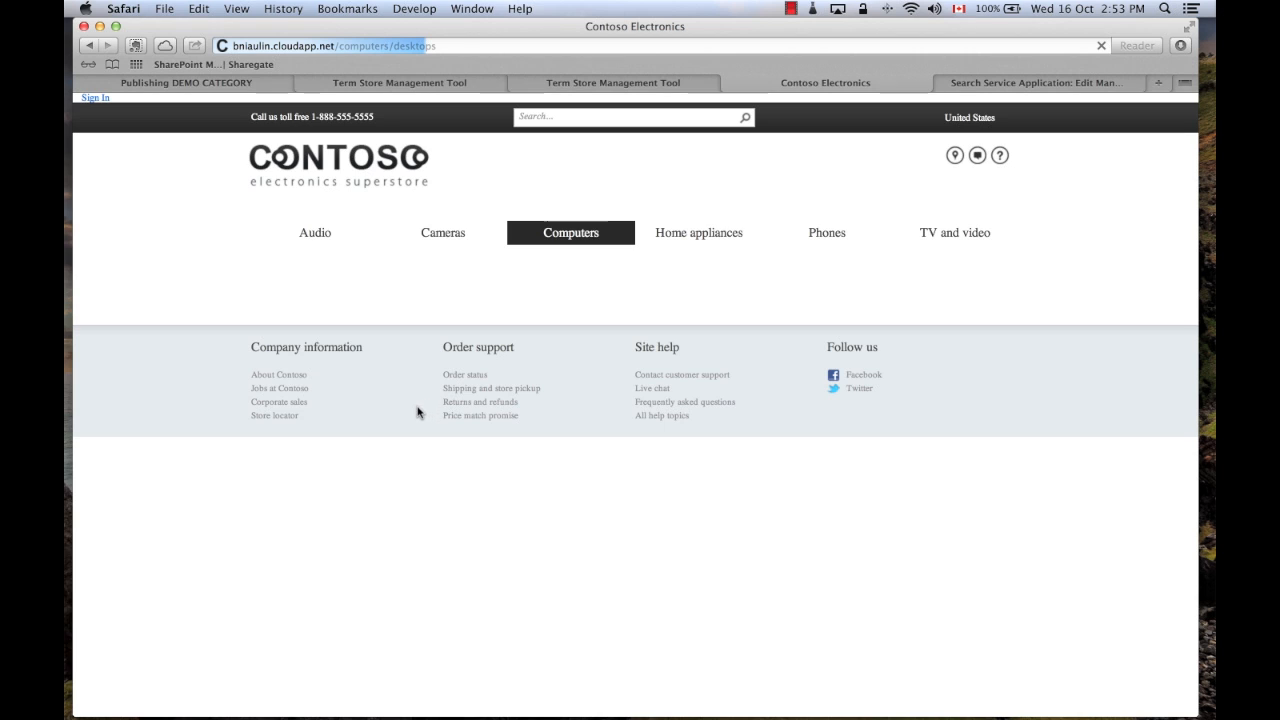
mouse_move(665, 248)
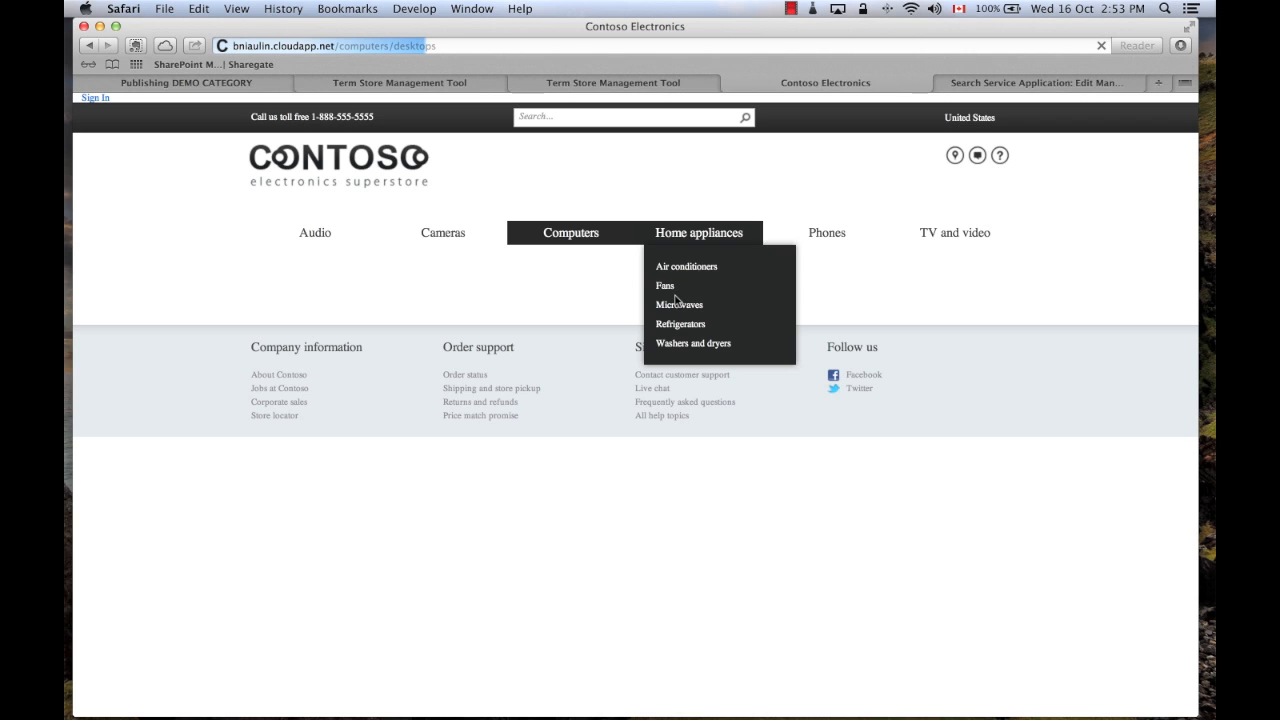
scroll(337, 424, down, 5)
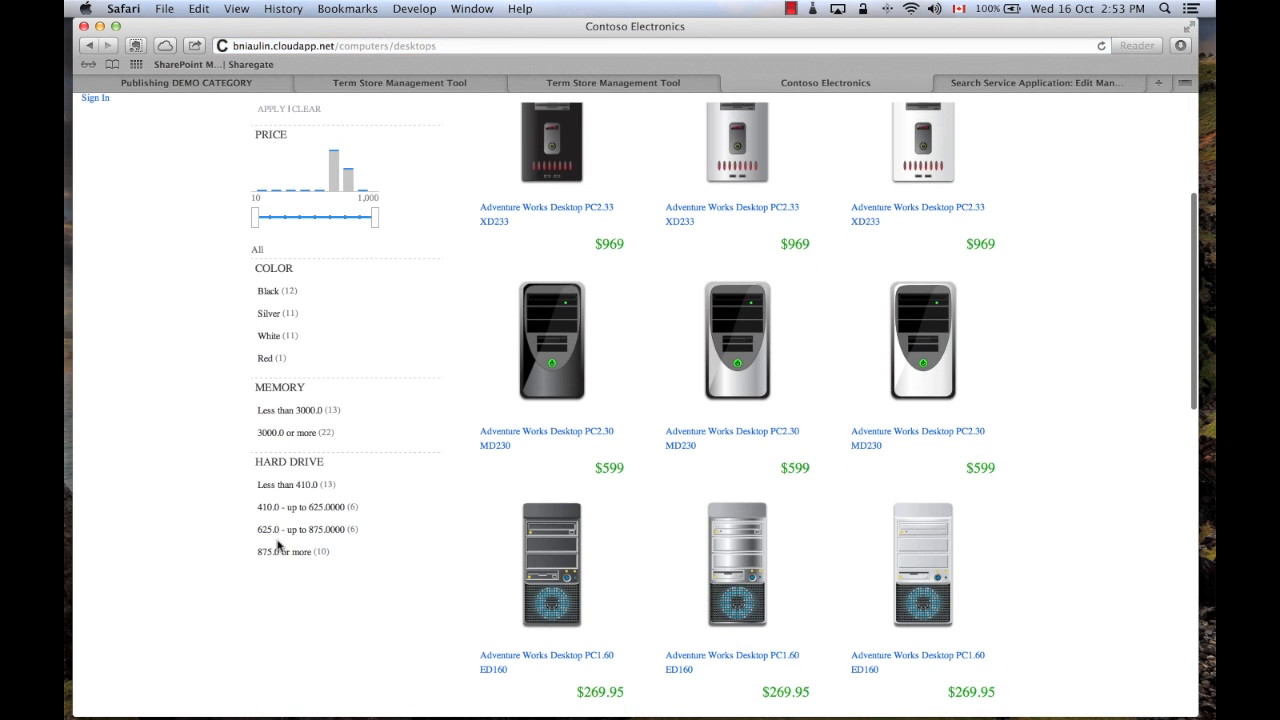
scroll(624, 424, up, 4)
- Open the Microwaves category under Home appliances and look through its refiners
mouse_move(731, 220)
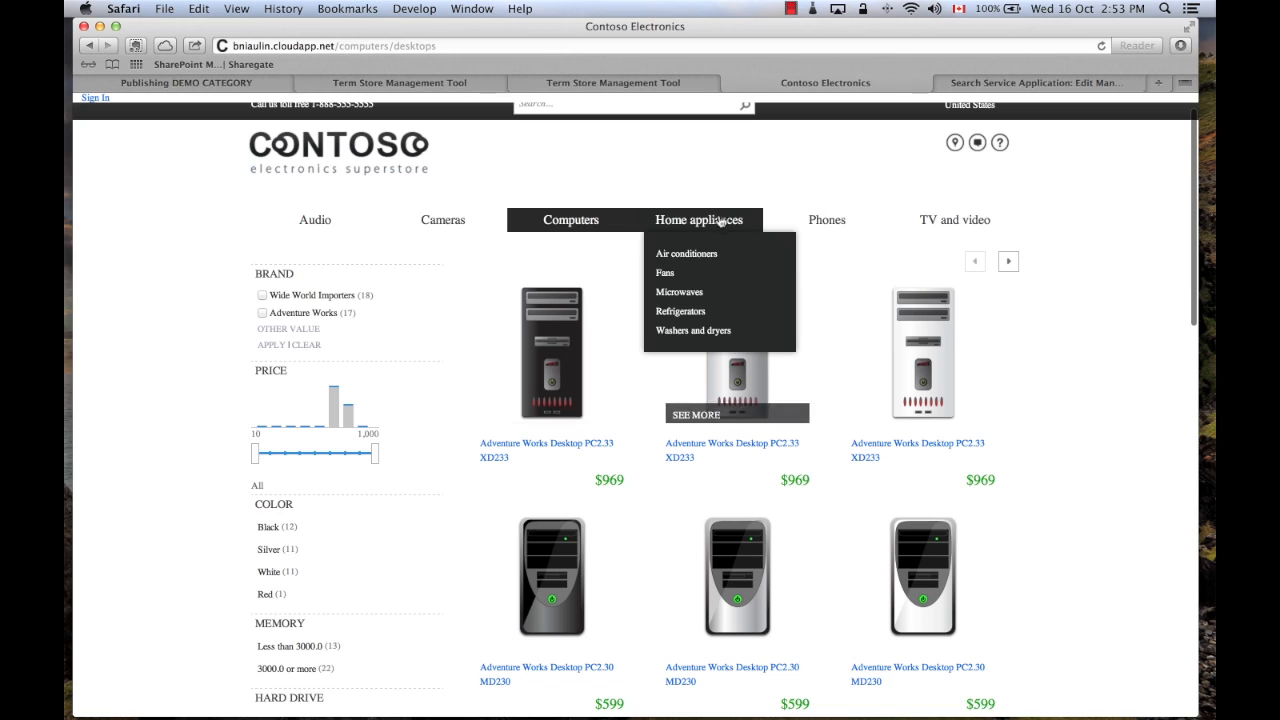
click(688, 292)
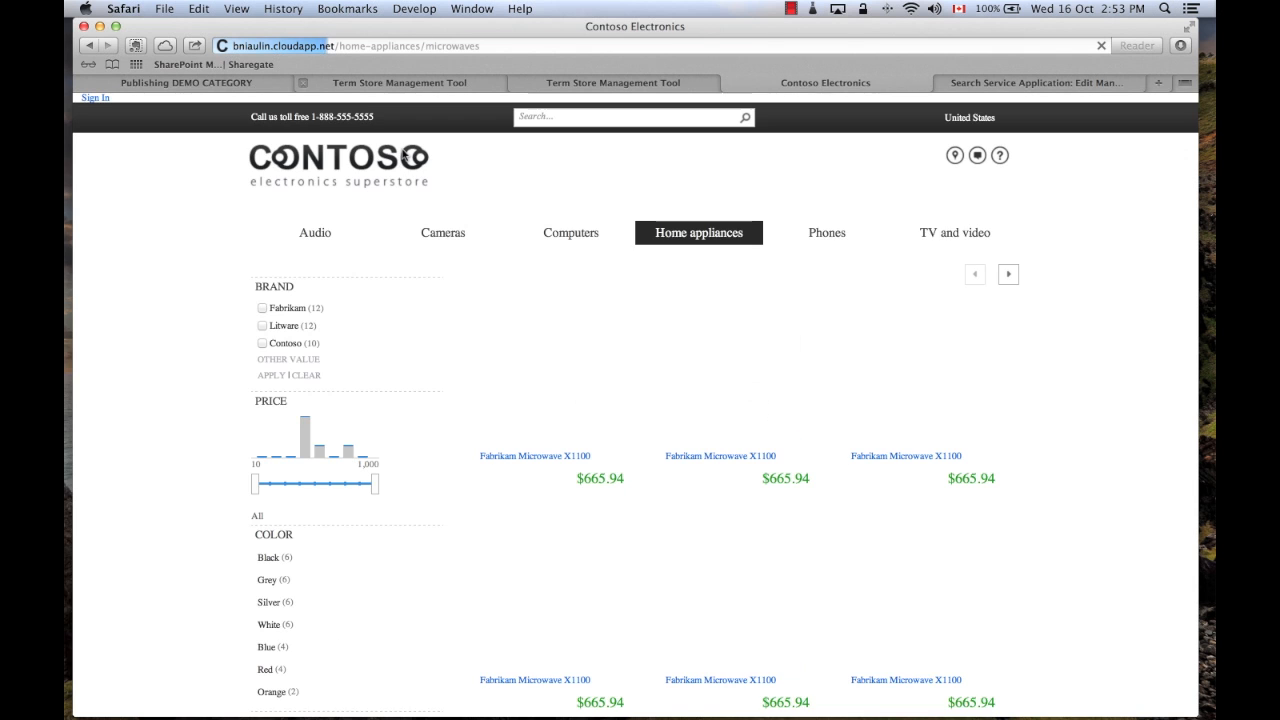
scroll(340, 310, down, 5)
scroll(334, 314, up, 2)
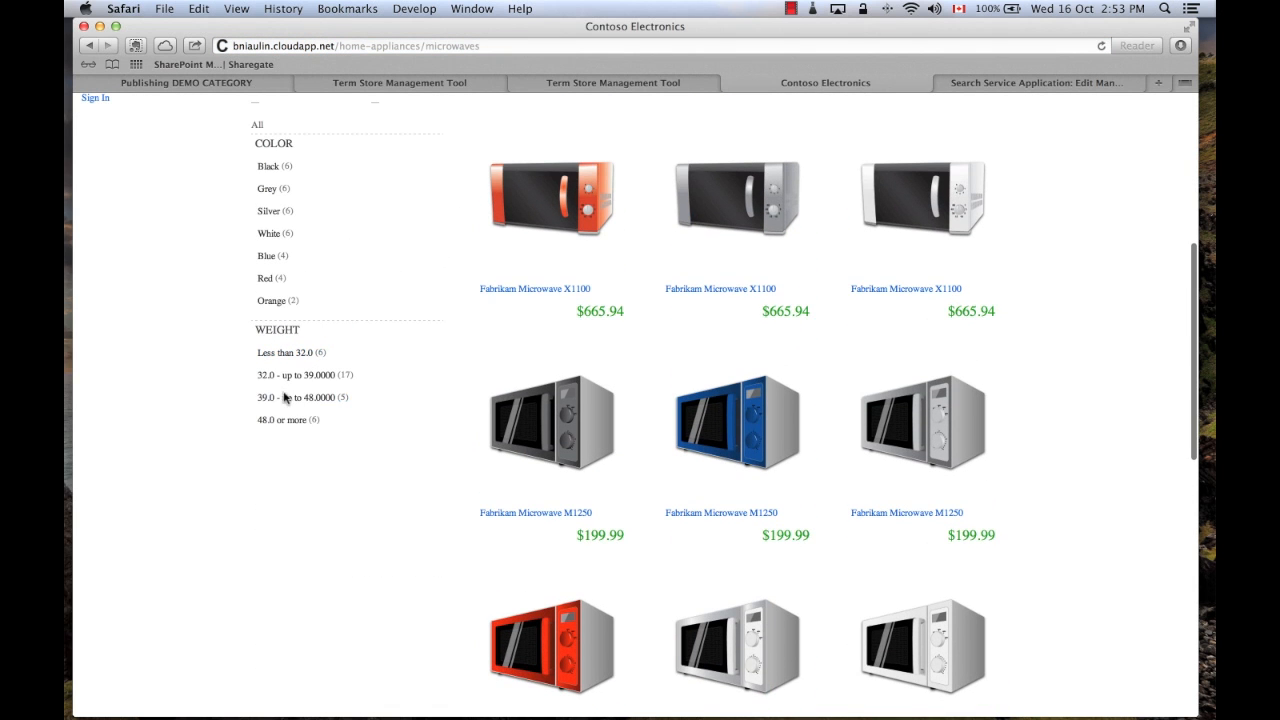
- Finish viewing the Microwaves refiners and return to the DEMO CATEGORY page in the publishing site
scroll(288, 394, up, 3)
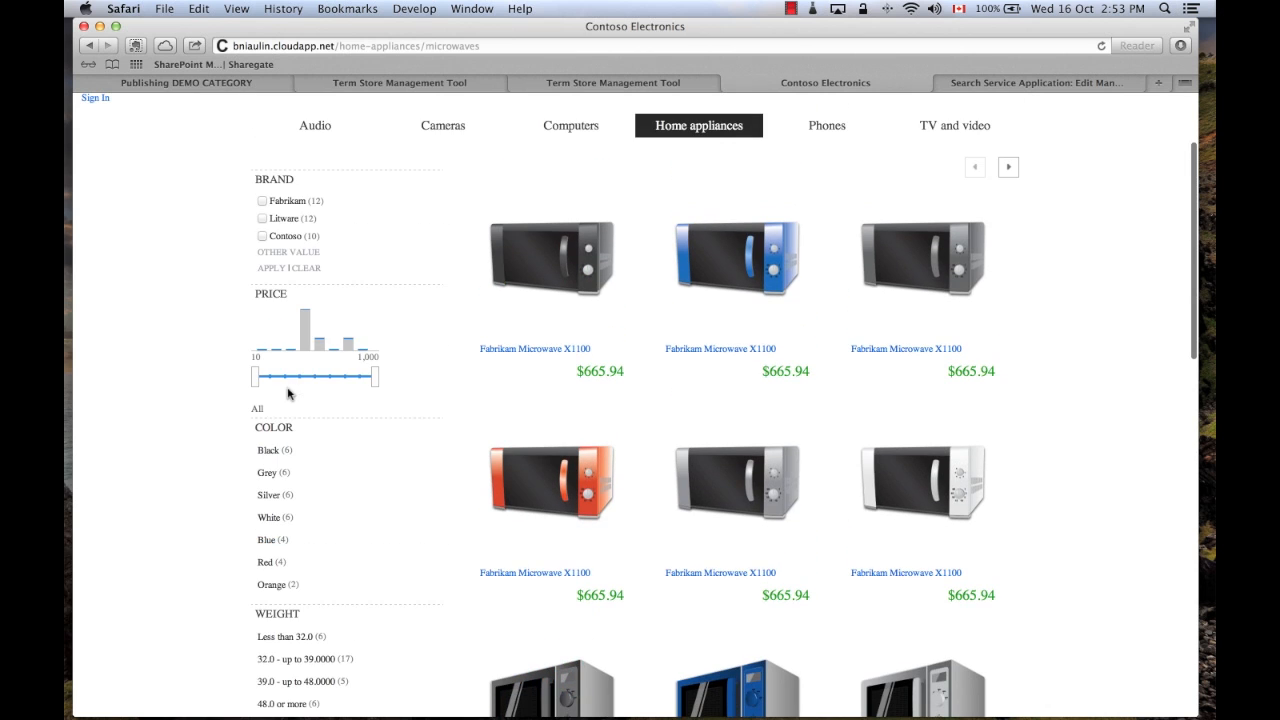
scroll(410, 322, up, 1)
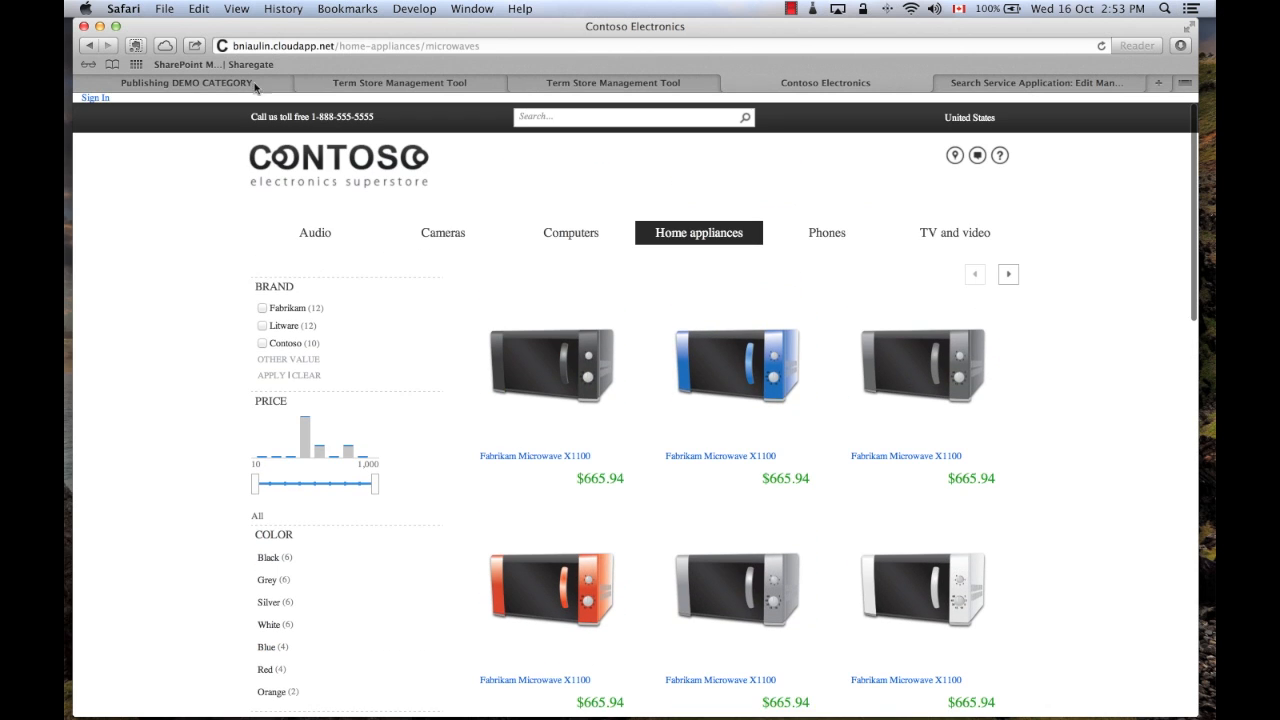
click(200, 80)
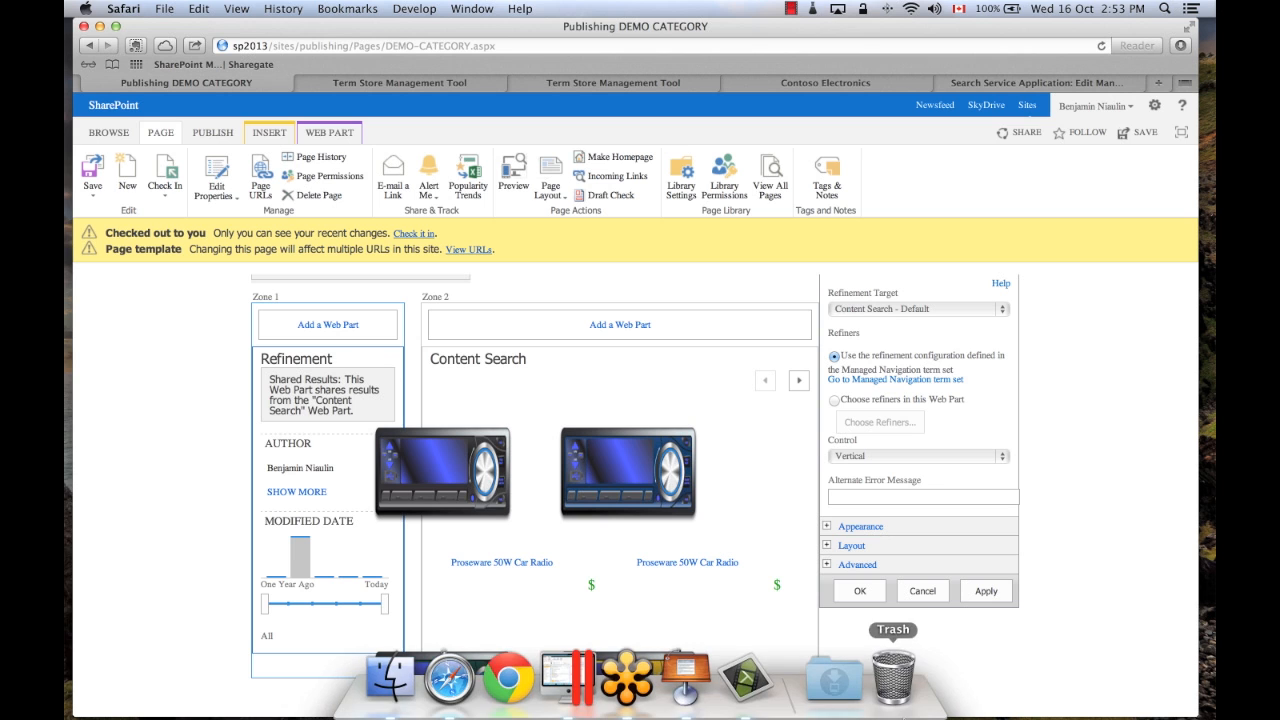
- Switch to Keynote and play the slideshow from the Refiners slide to the tip on refinable managed properties
click(686, 680)
click(128, 50)
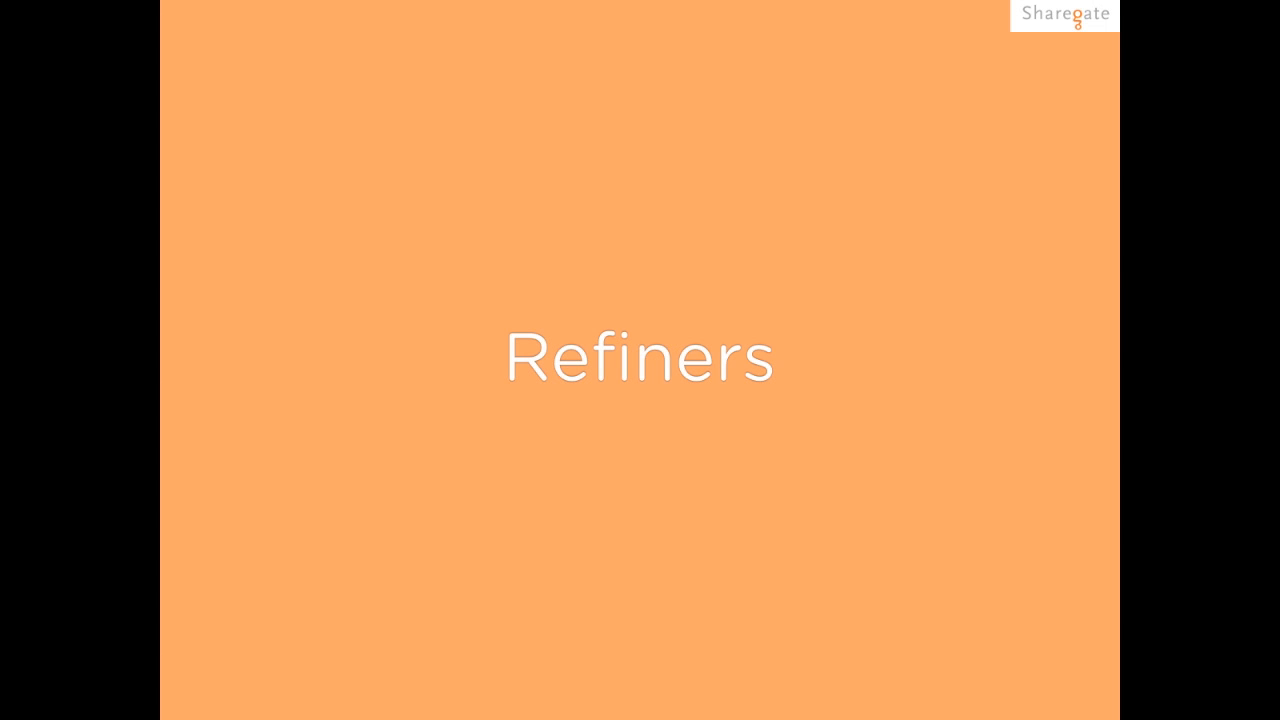
key(Right)
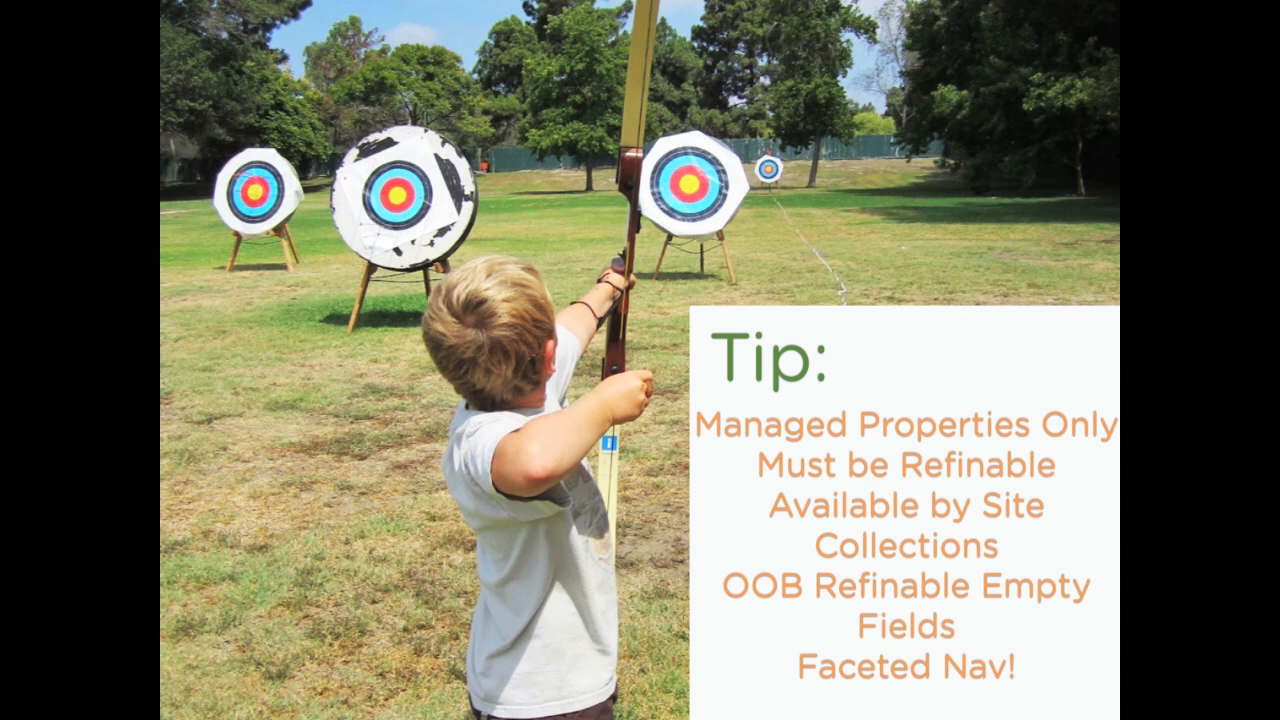
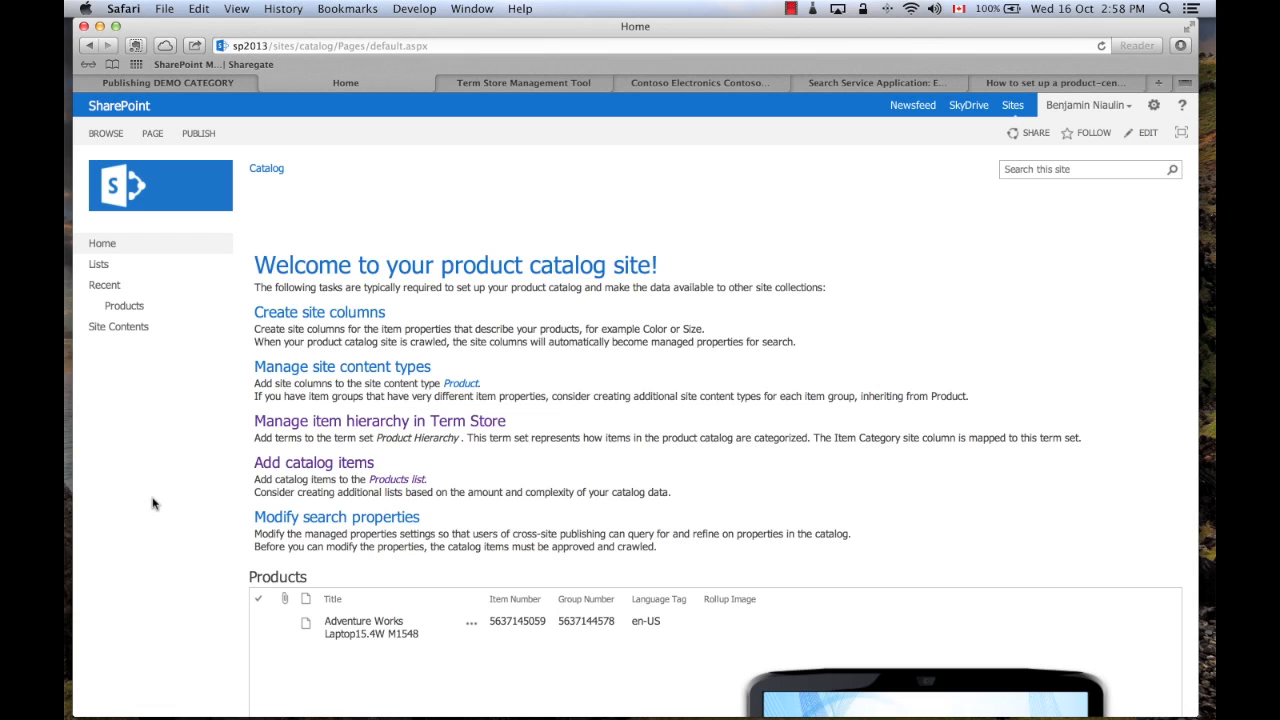
- Open the catalog connections management page from the publishing site's settings
click(90, 83)
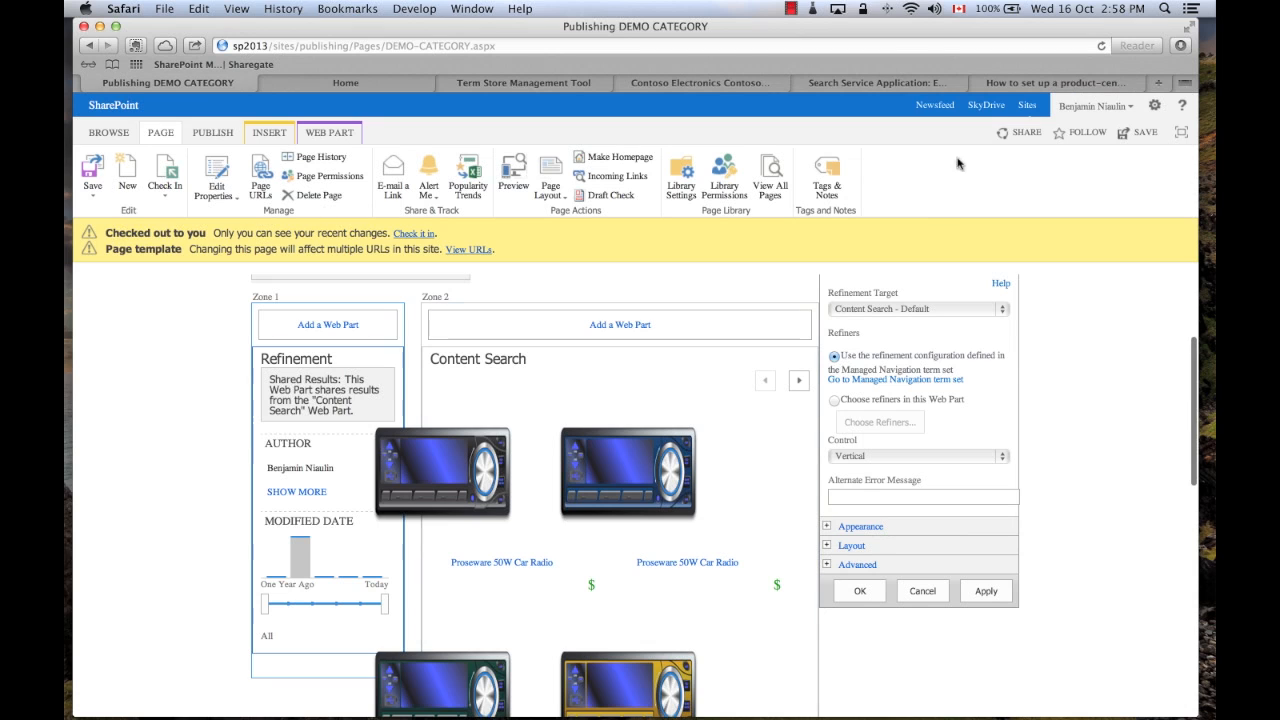
click(1153, 106)
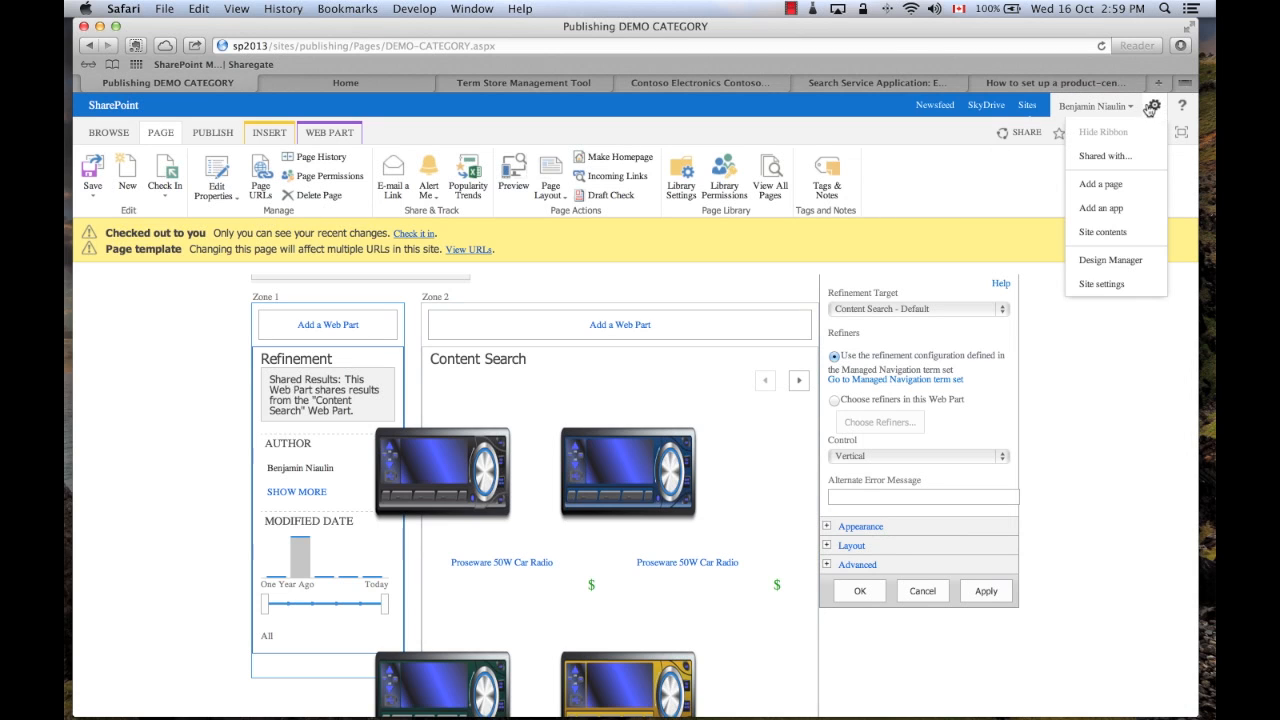
click(1093, 283)
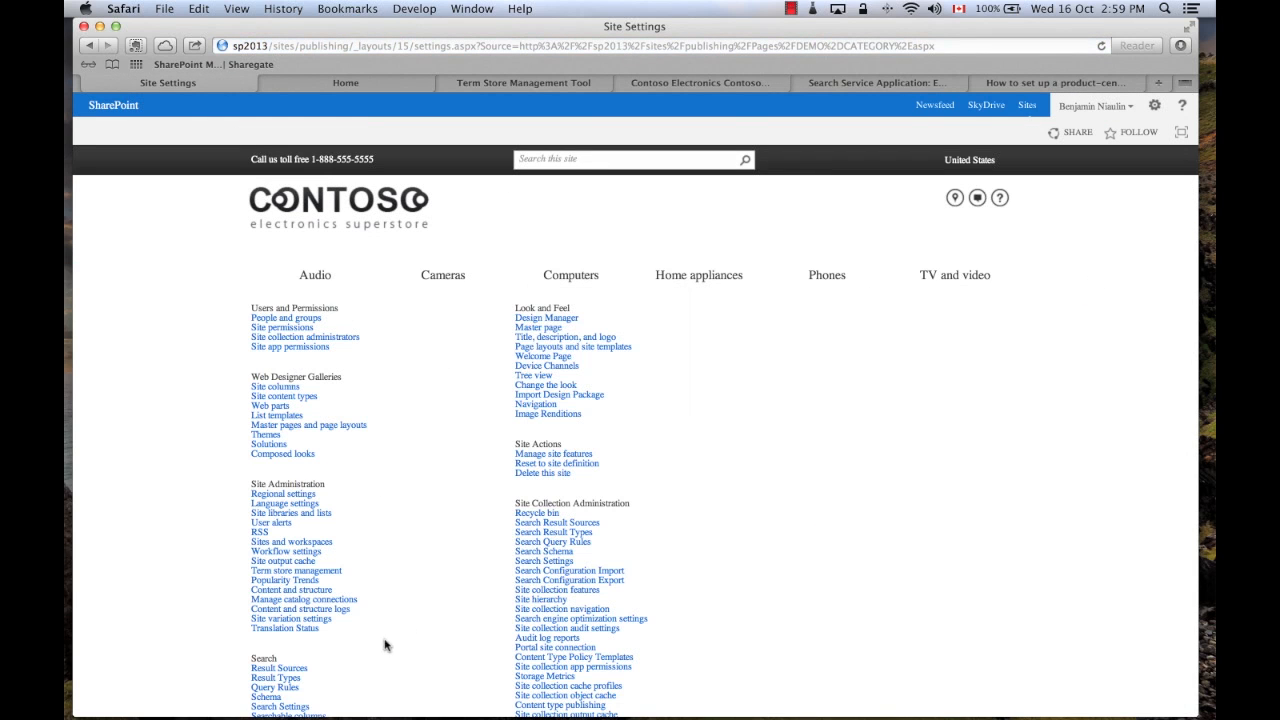
scroll(365, 574, down, 3)
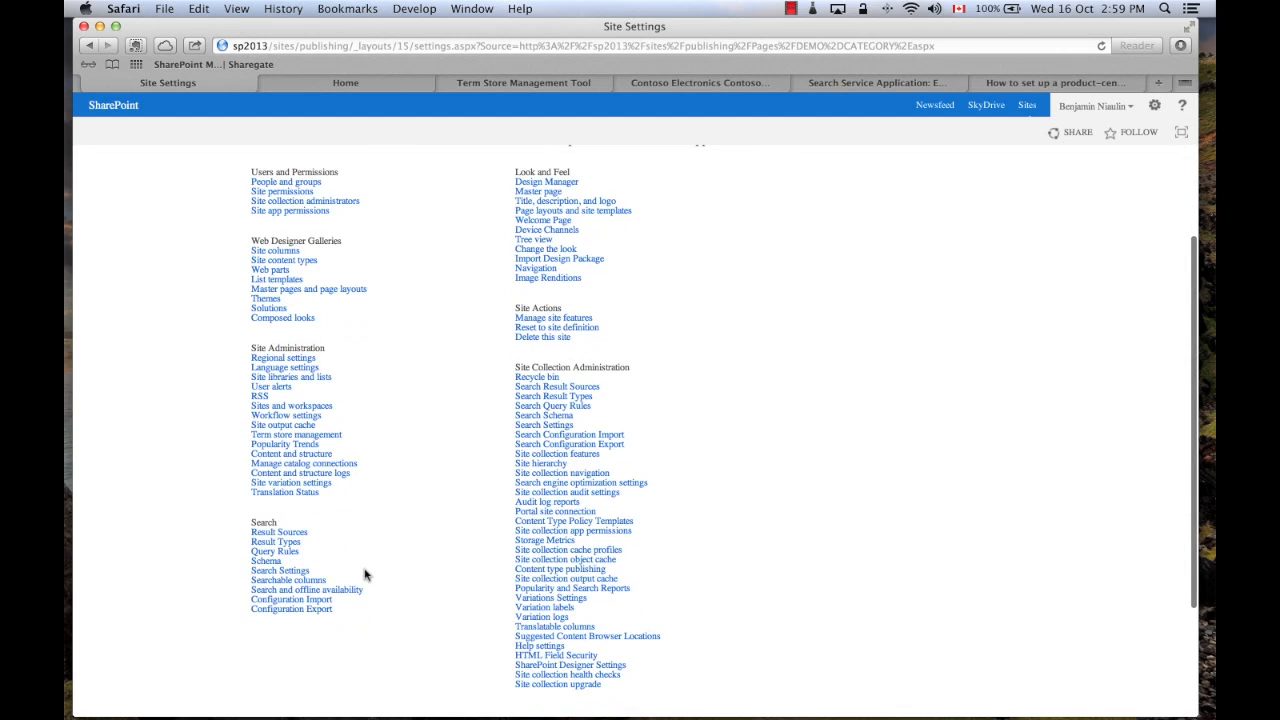
click(318, 466)
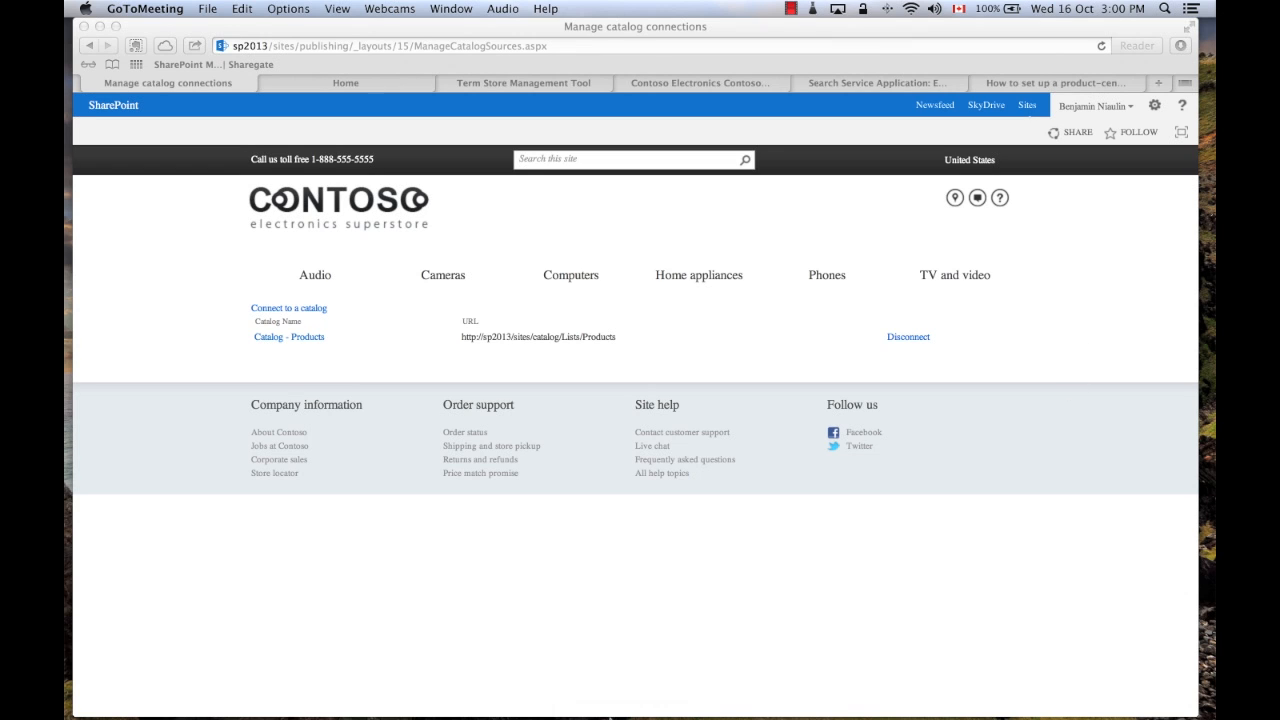
mouse_move(657, 706)
click(684, 686)
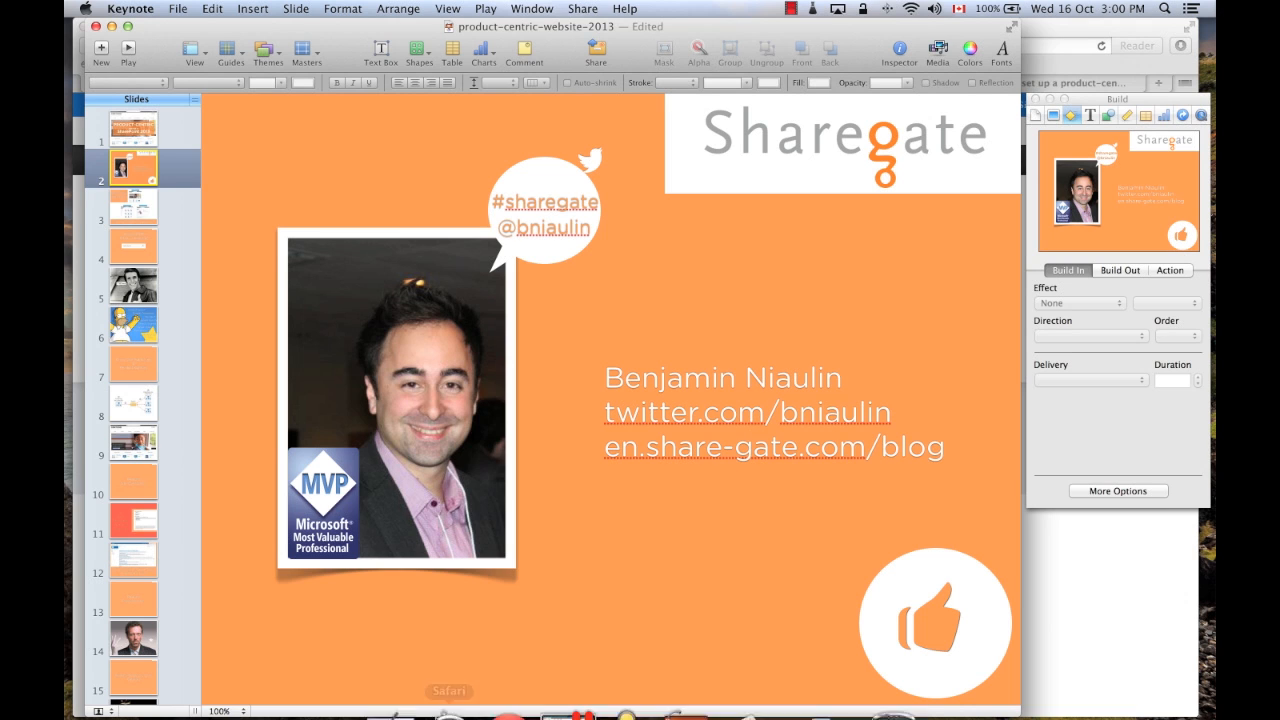
click(449, 686)
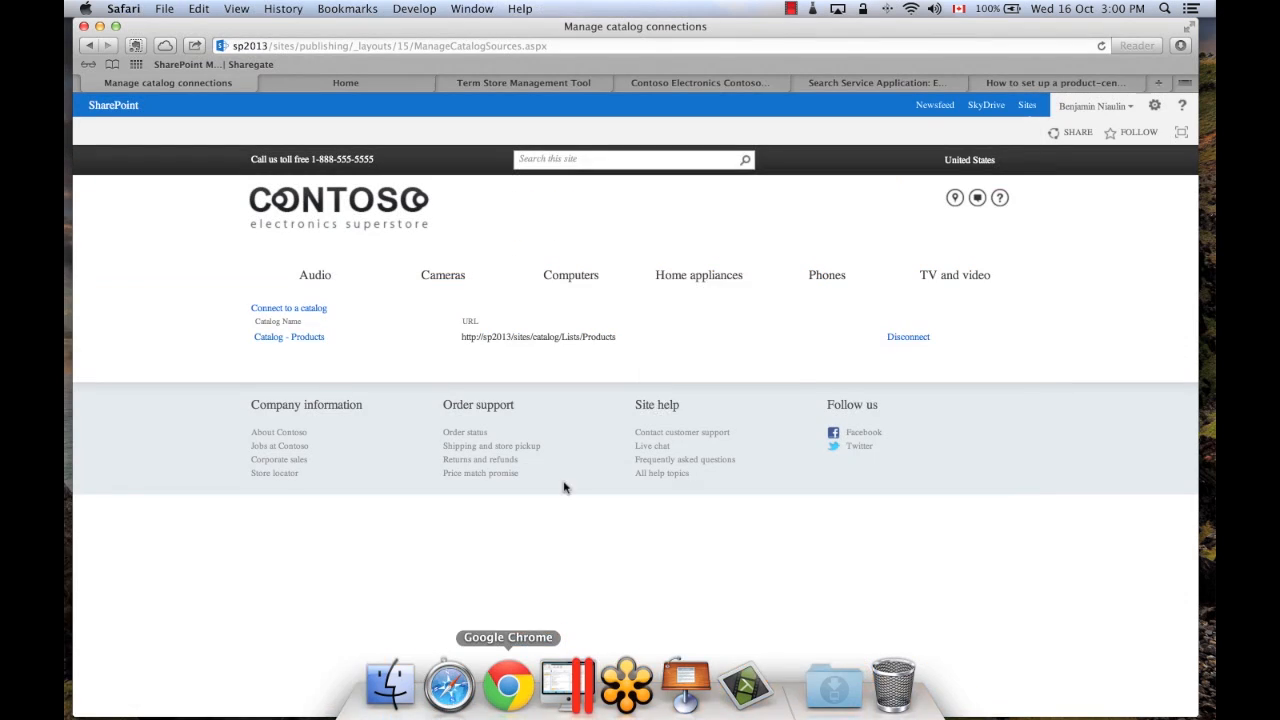
- Open en.share-gate.com in a new browser tab and open the blog article "The SharePoint 2013 Product Catalog is NOT just for Products"
click(1158, 84)
text(en.share-gate.com)
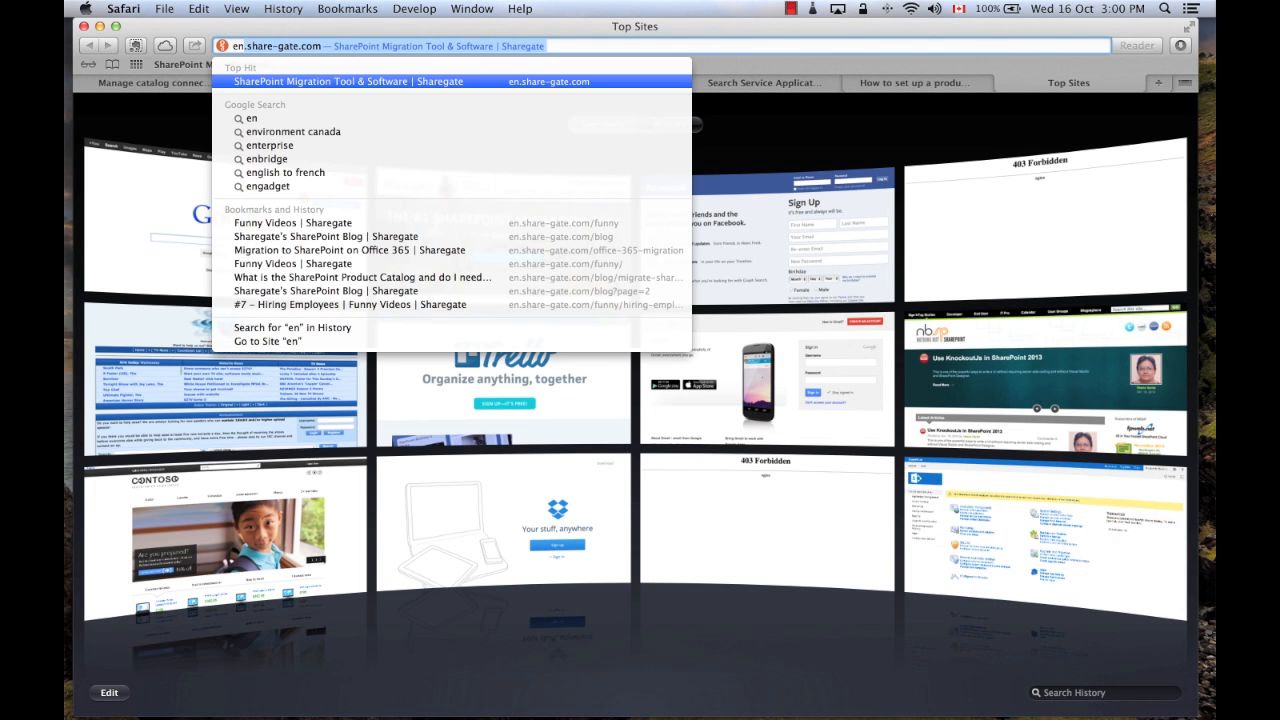
key(Return)
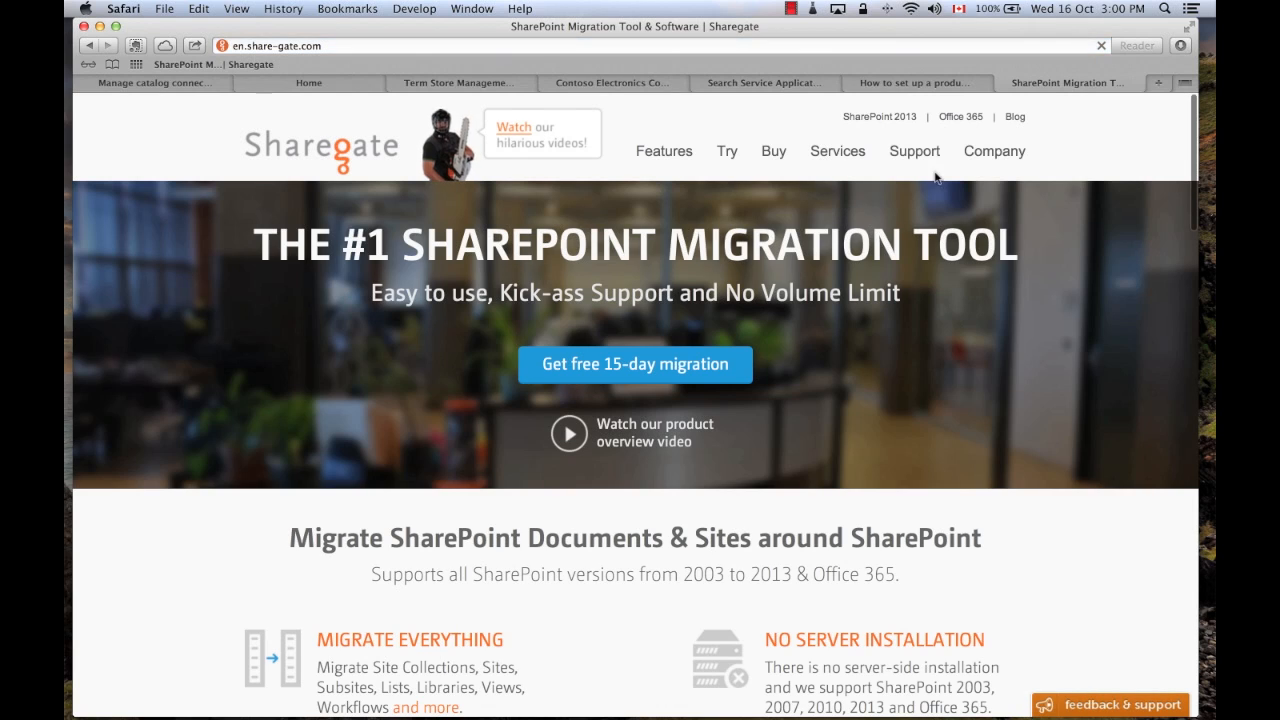
click(1014, 118)
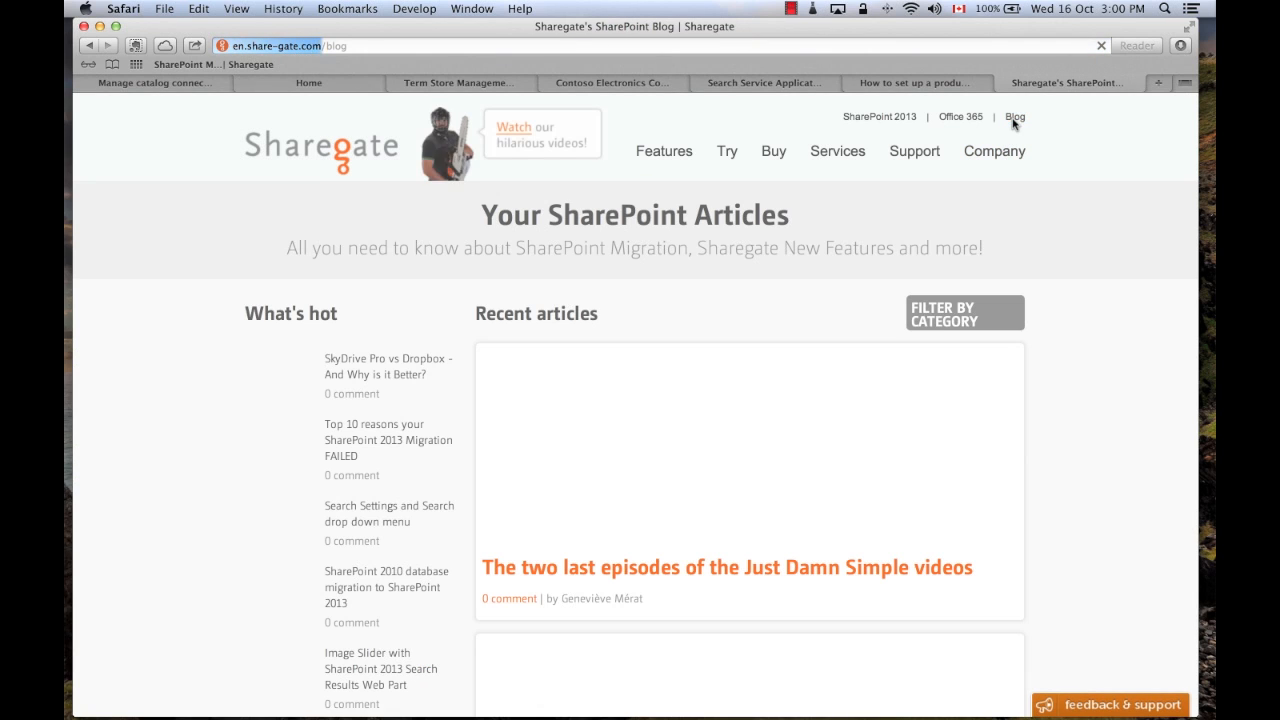
scroll(995, 338, down, 5)
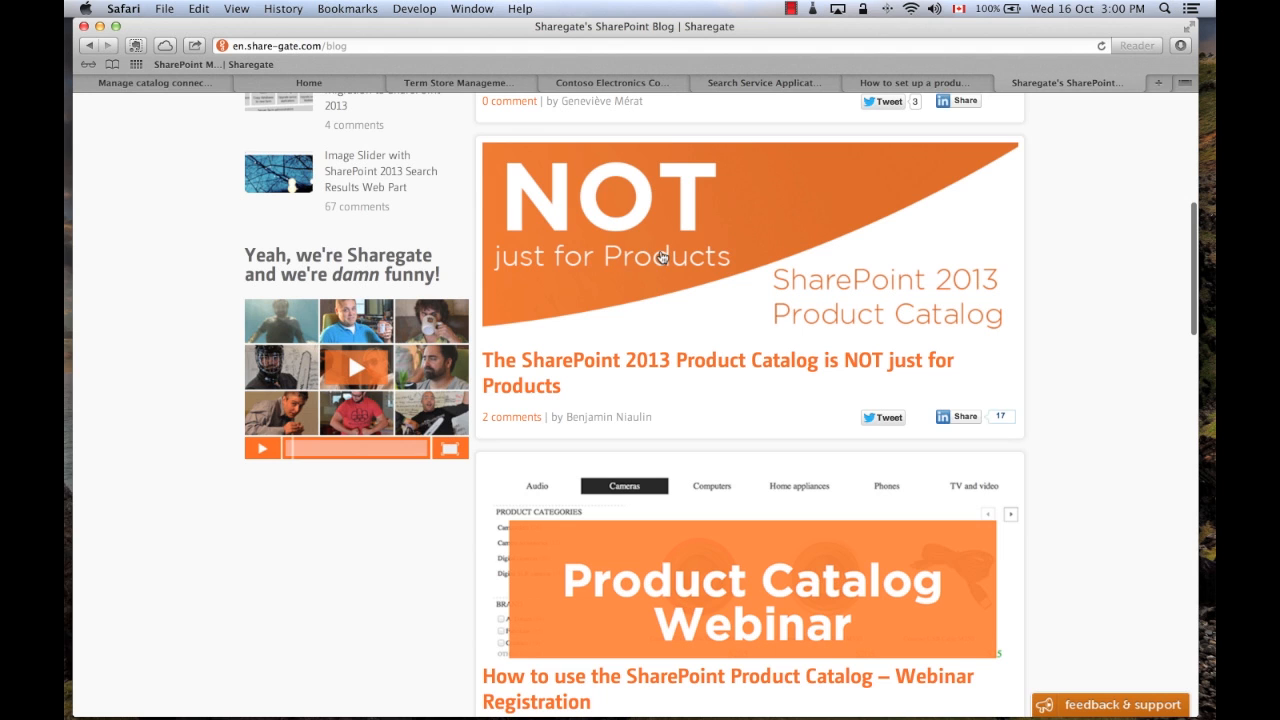
click(672, 367)
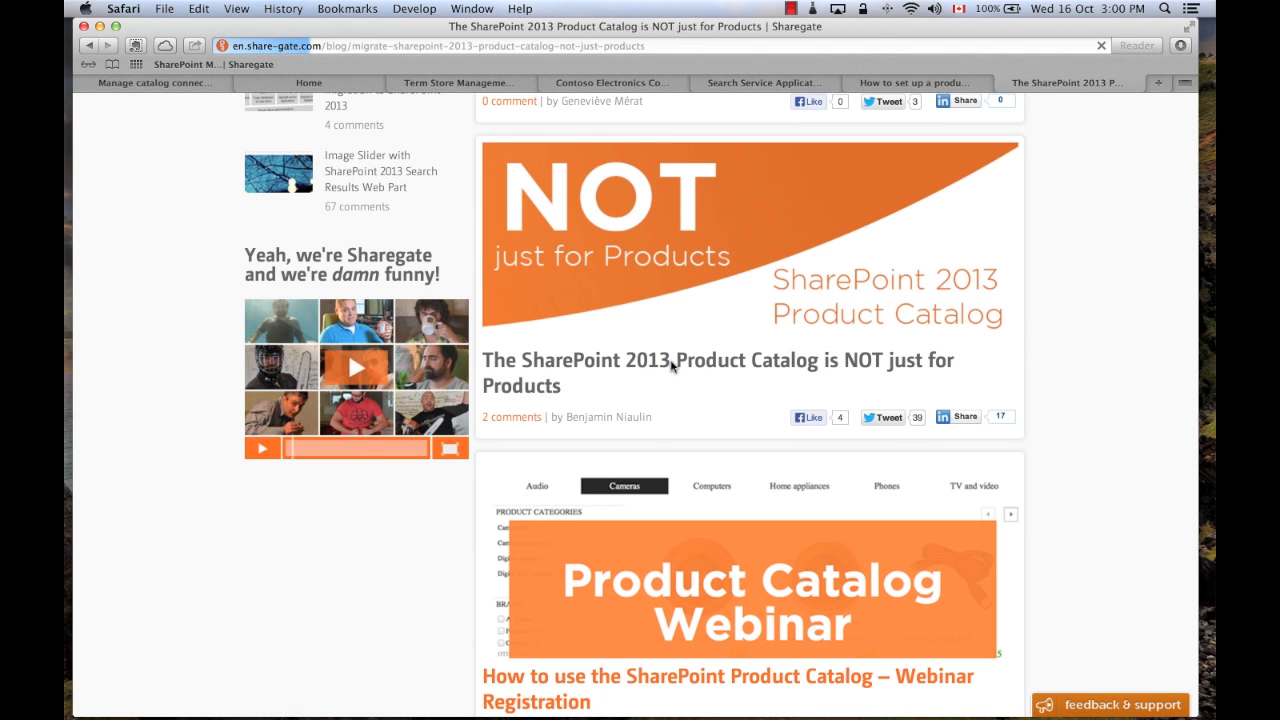
- Examine the article's sections on the Announcements list, its catalog settings and the search crawl, and return to the blog overview
scroll(780, 420, down, 3)
scroll(790, 437, down, 15)
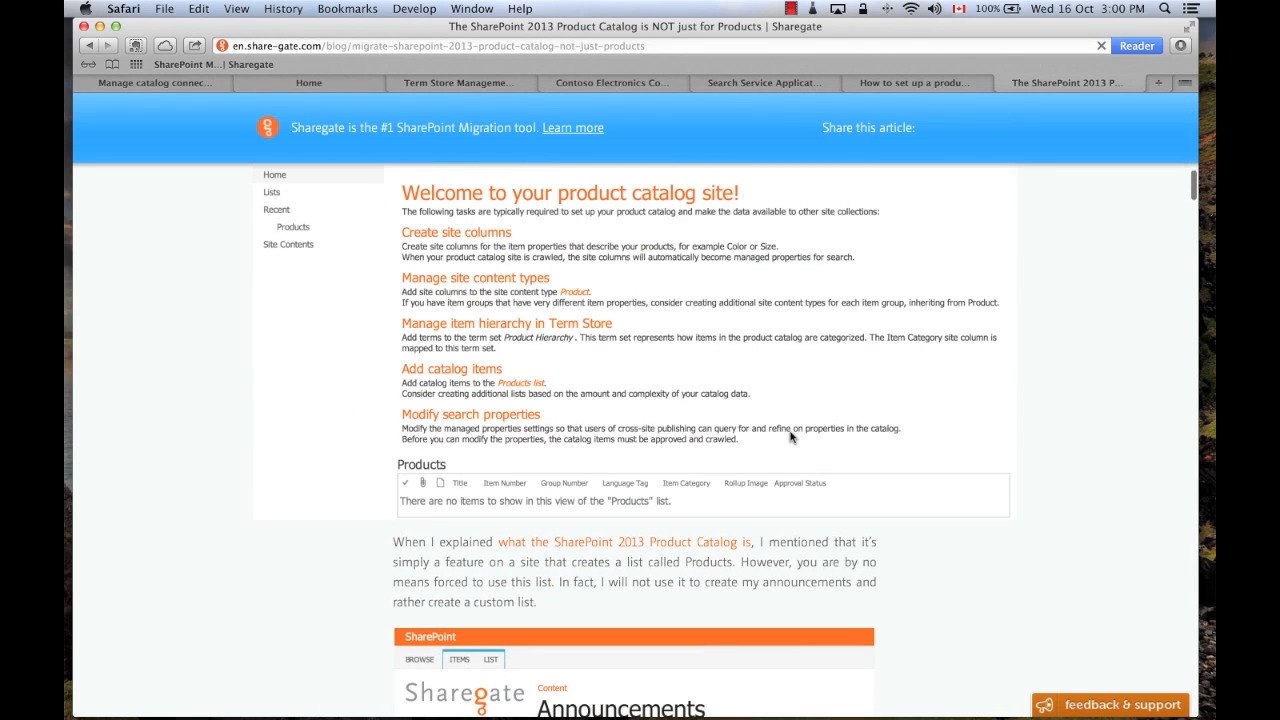
scroll(790, 437, down, 20)
scroll(713, 426, down, 10)
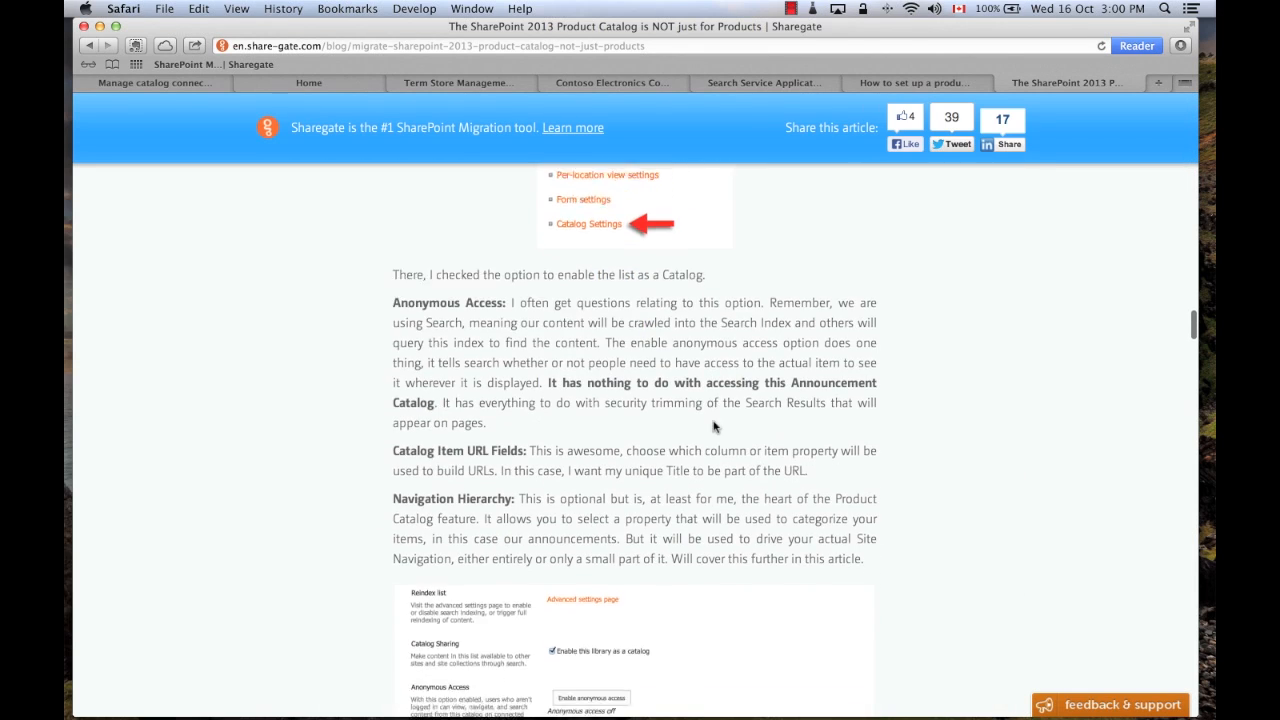
scroll(713, 426, down, 2)
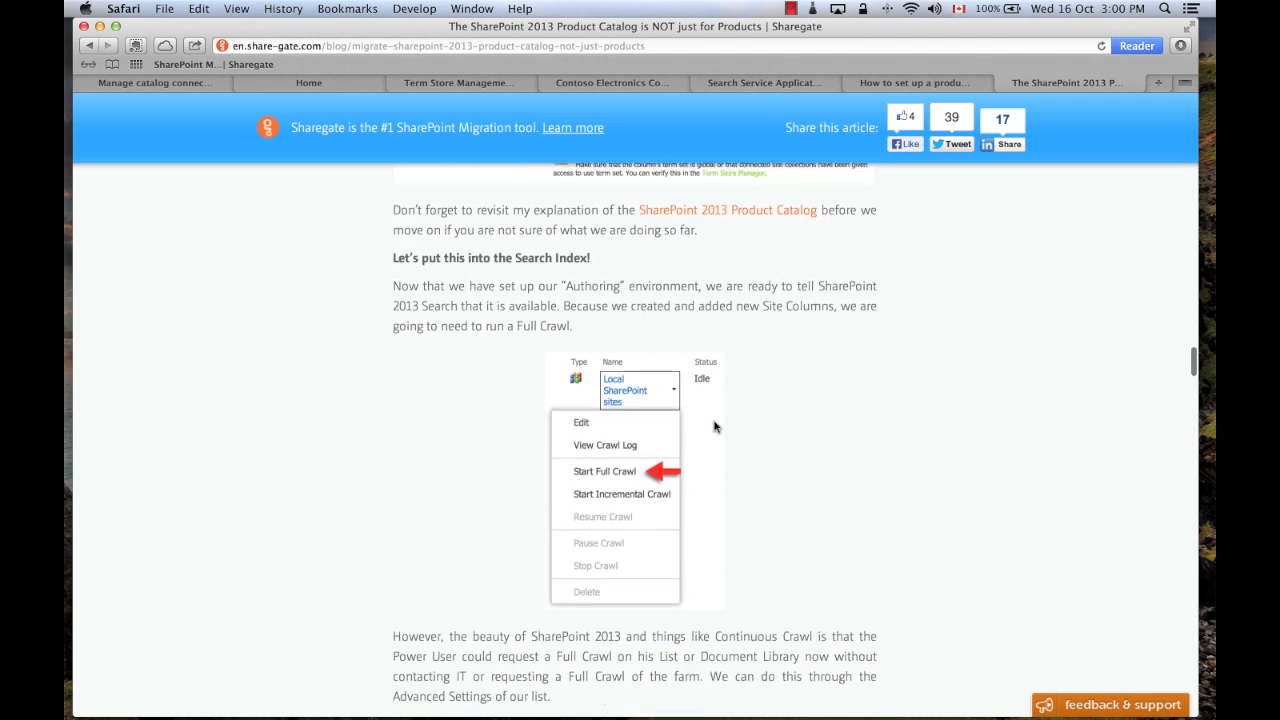
scroll(716, 432, up, 15)
scroll(720, 437, up, 5)
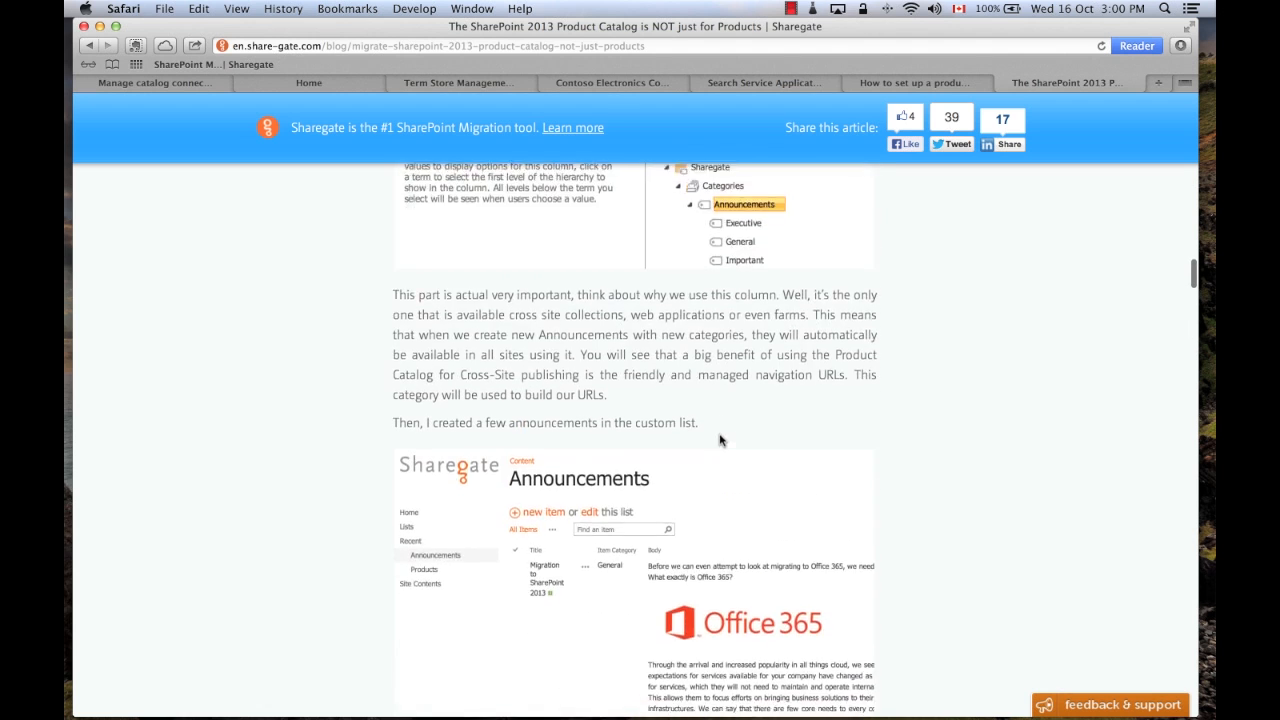
scroll(590, 350, down, 3)
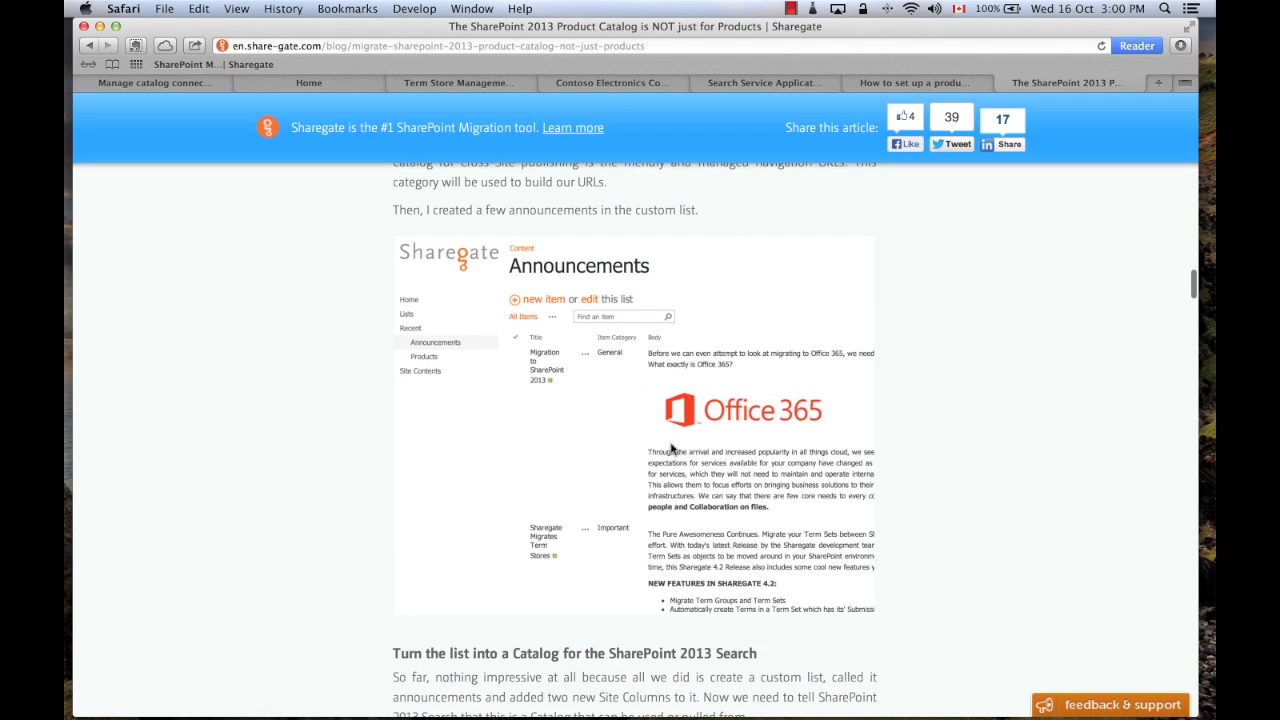
scroll(690, 470, down, 12)
scroll(736, 462, down, 5)
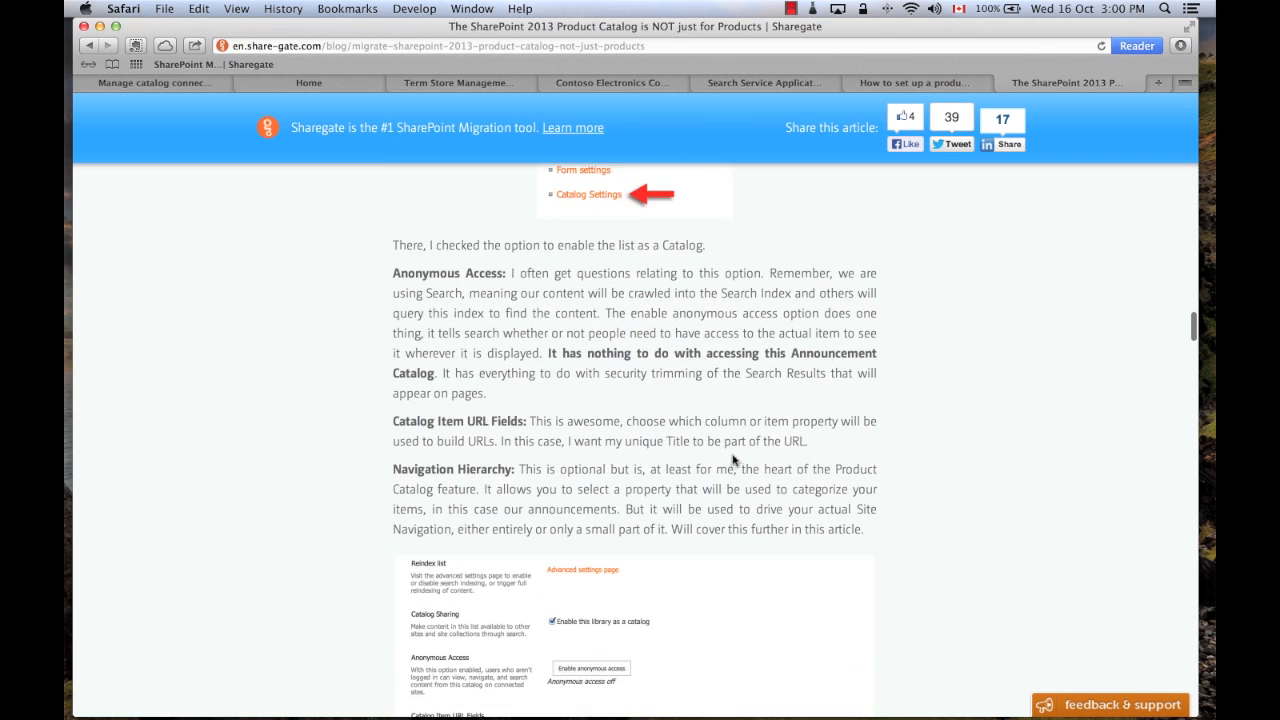
scroll(720, 440, down, 10)
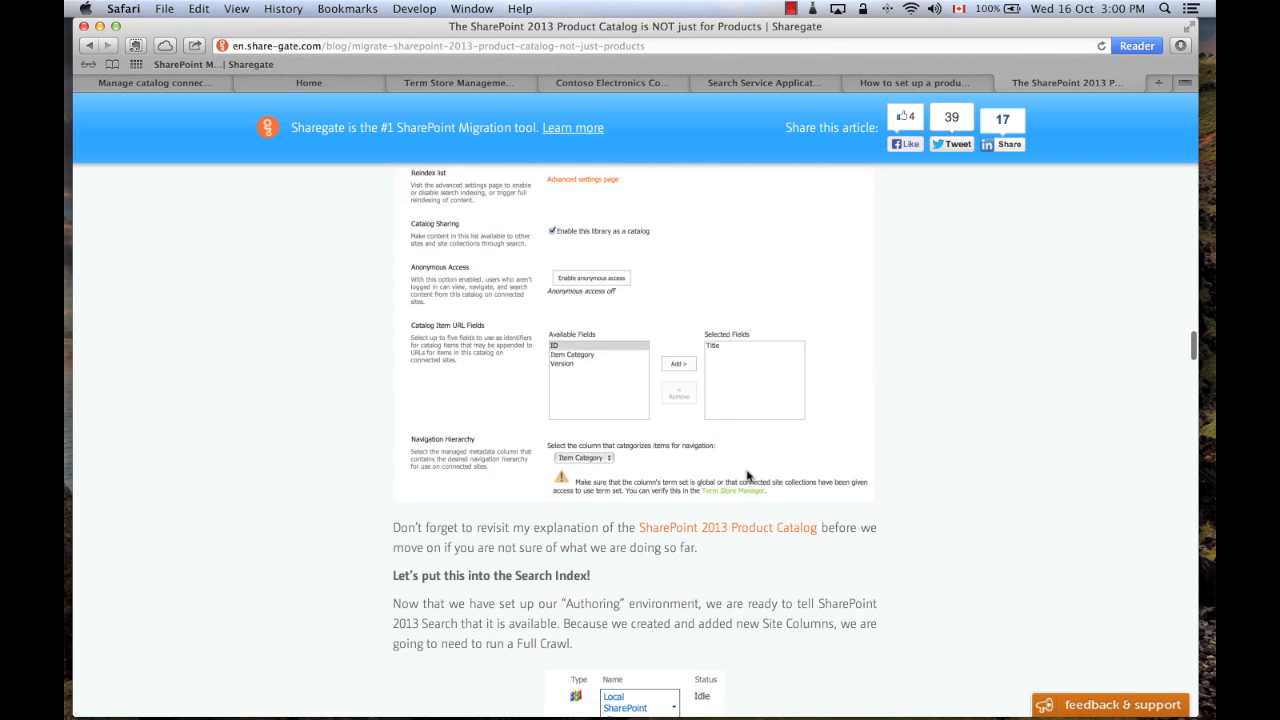
scroll(740, 470, down, 15)
scroll(717, 529, down, 20)
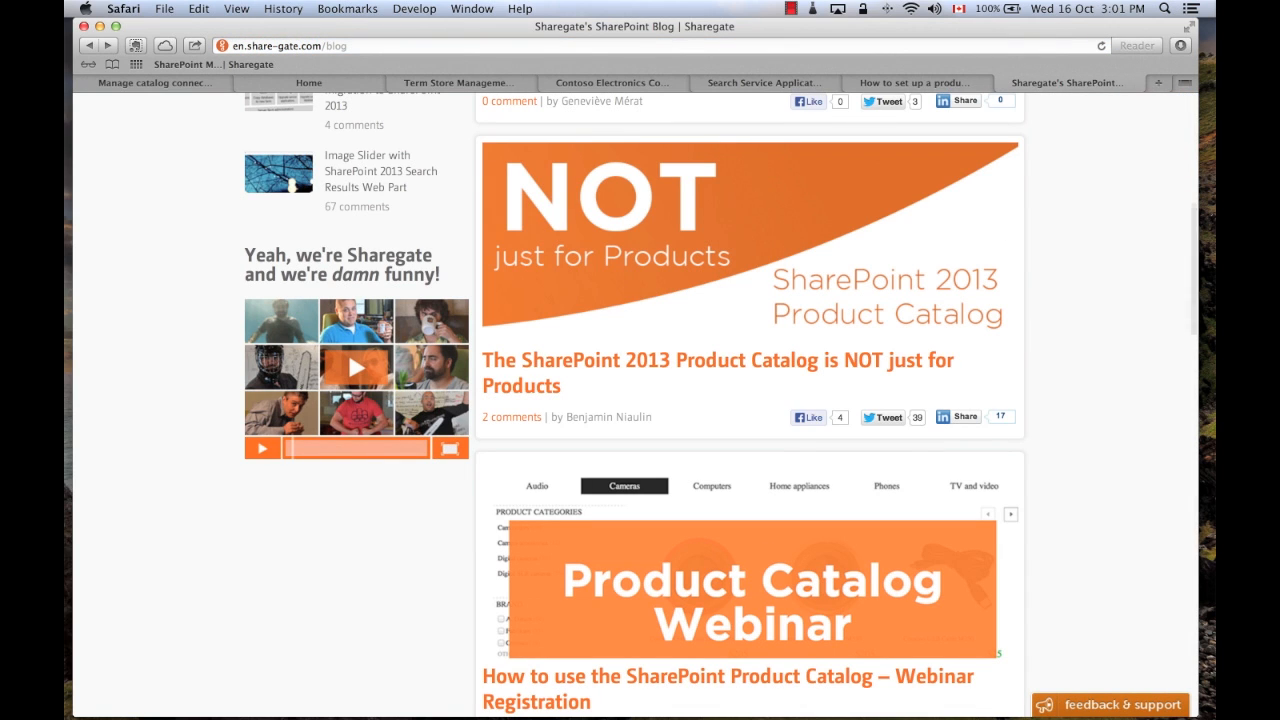
- Switch to the live Contoso Electronics site and view its home page and TV and video navigation
key(super+Tab)
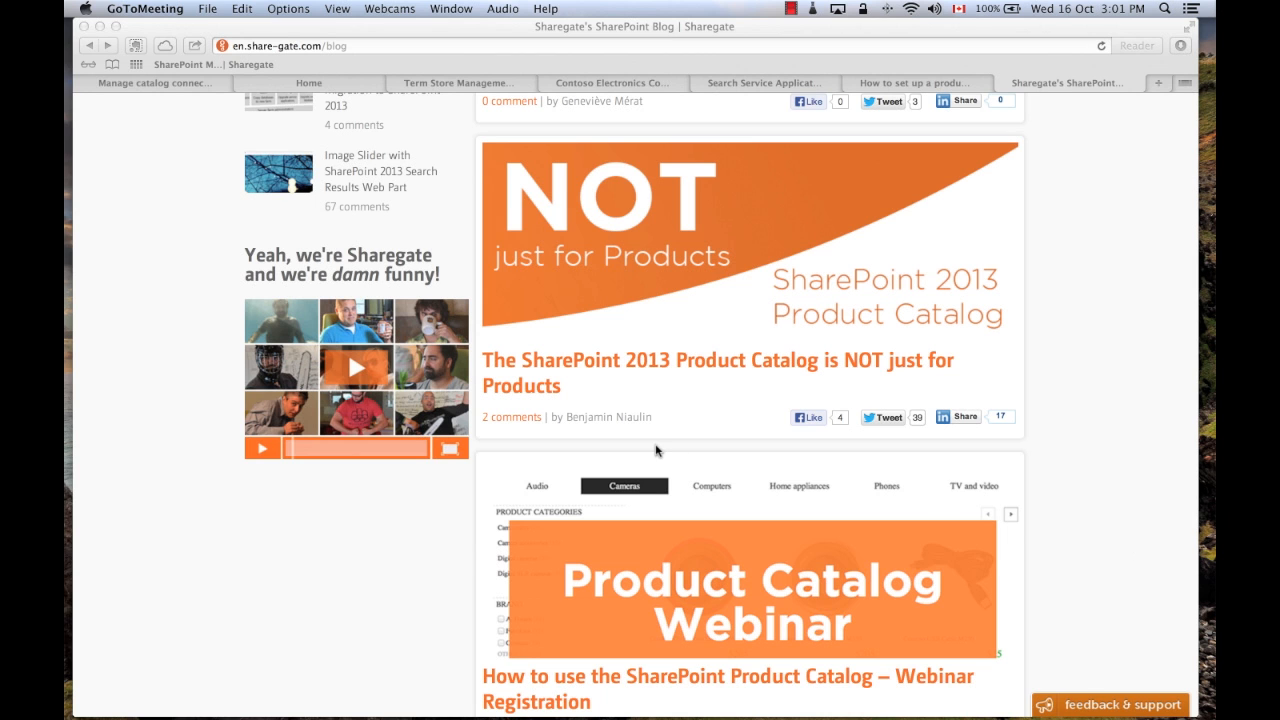
click(597, 84)
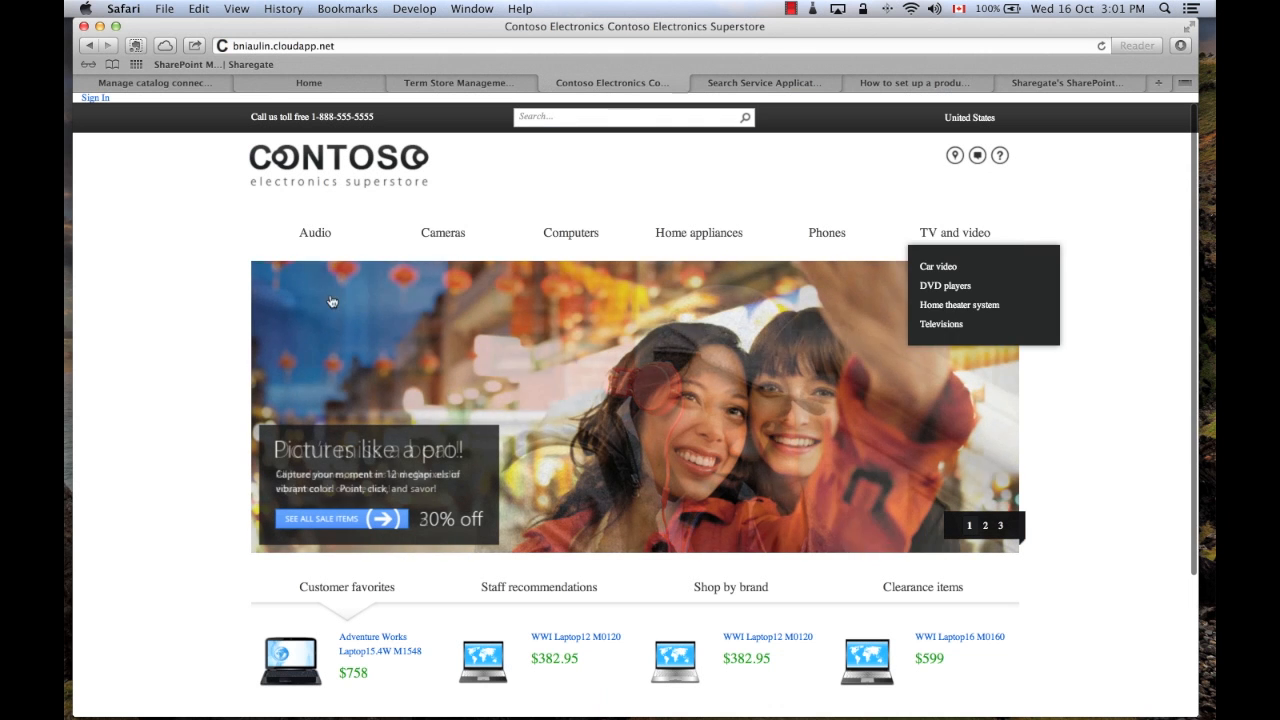
mouse_move(912, 243)
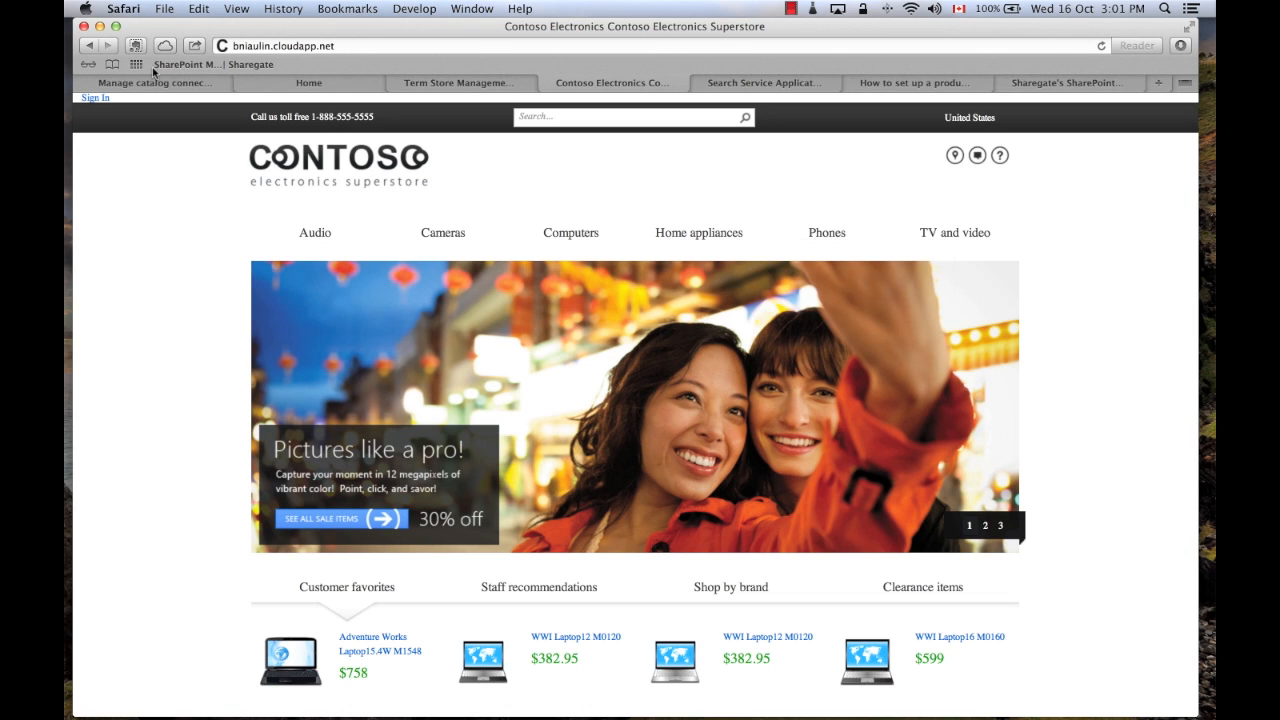
- Return to the publishing site's catalog connections page, view the site settings options, and switch to the Keynote presentation
click(158, 85)
click(1154, 105)
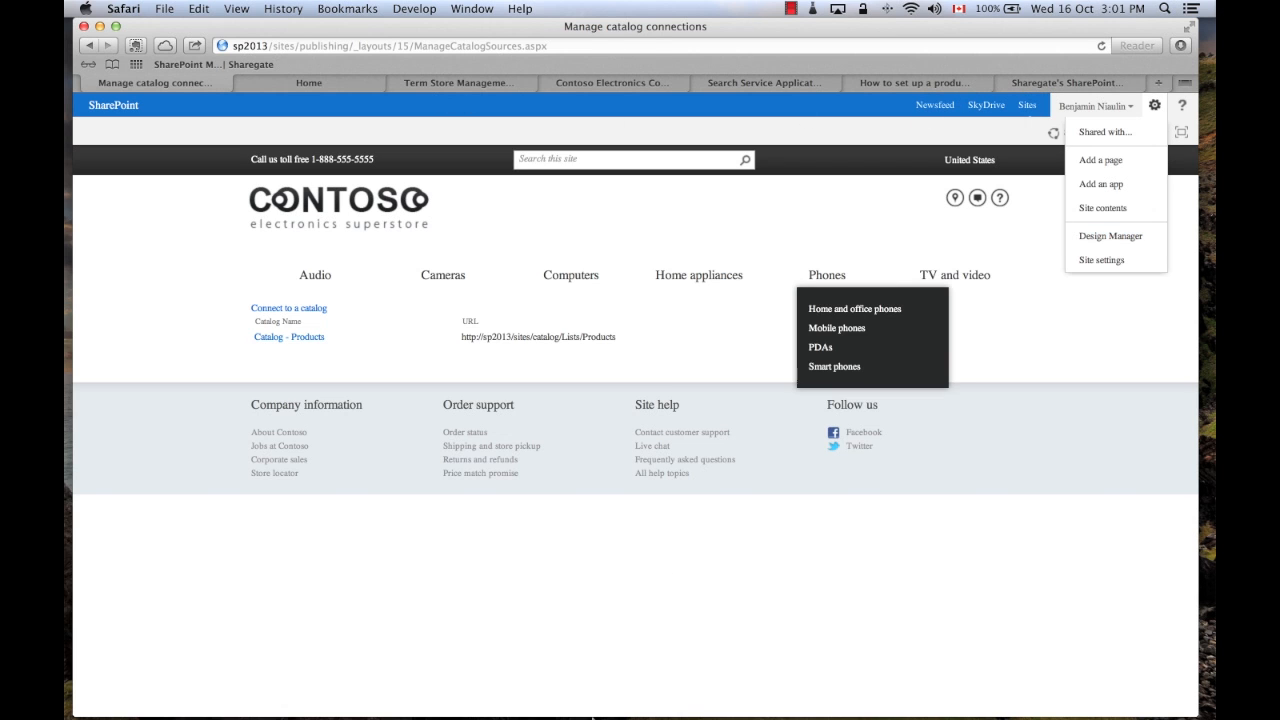
click(703, 697)
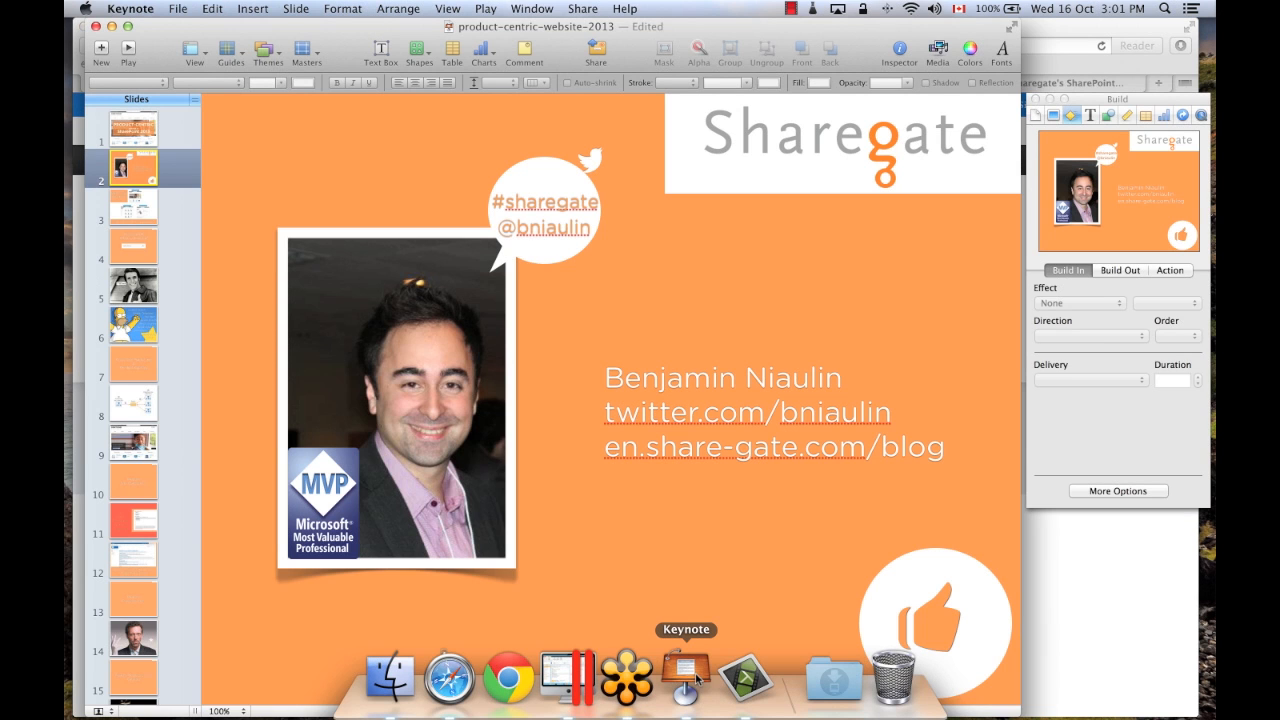